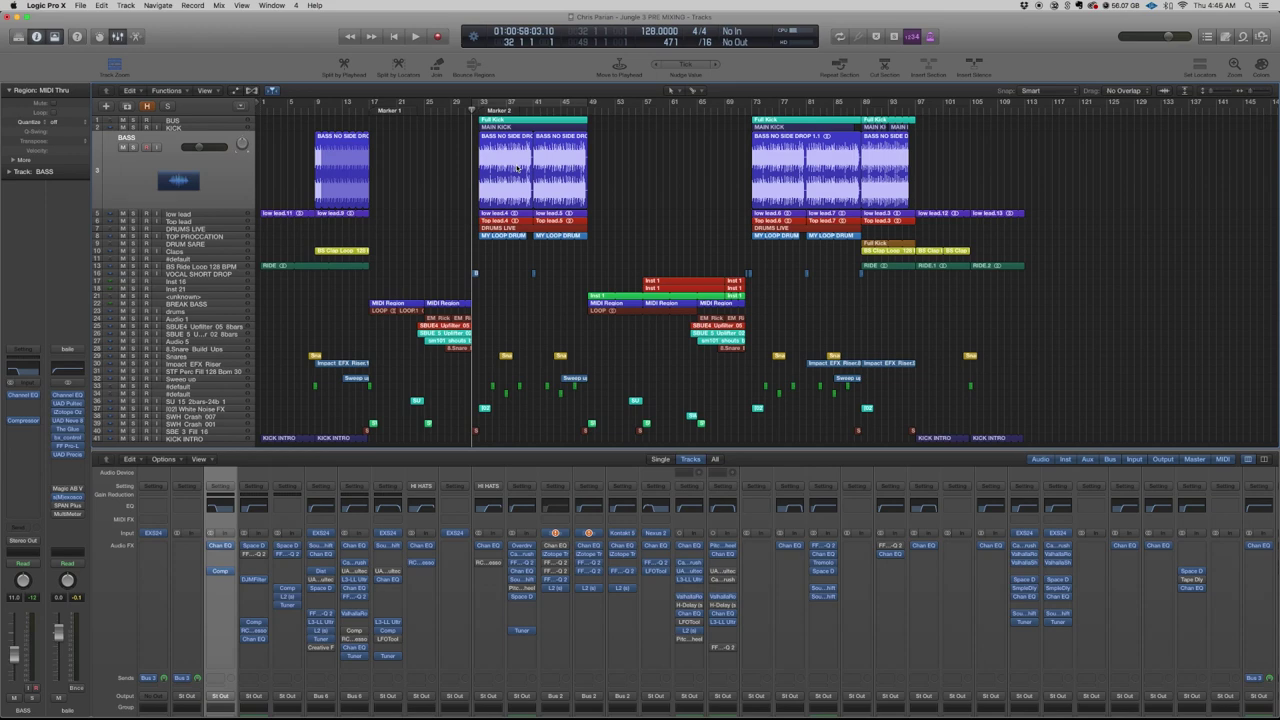
# - Turn on the cycle range over the first drop, ending at bar 49, and play the full mix through it
pyautogui.click(540, 103)
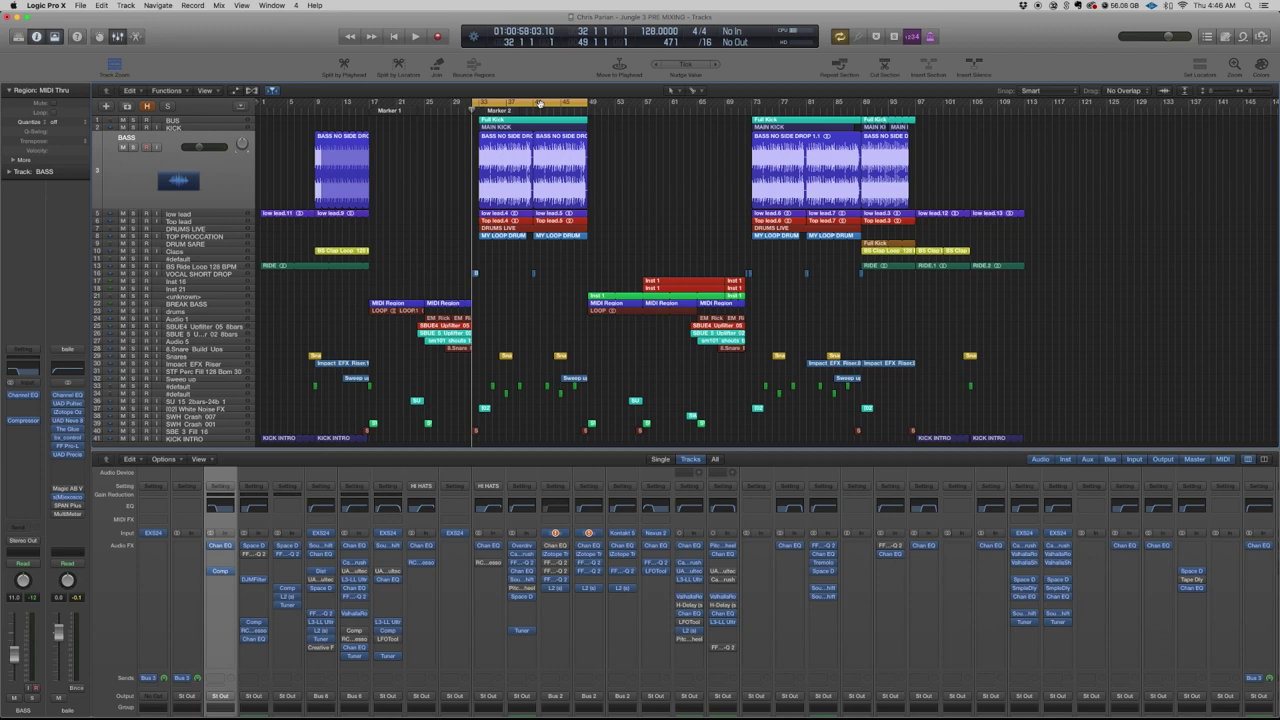
pyautogui.press('space')
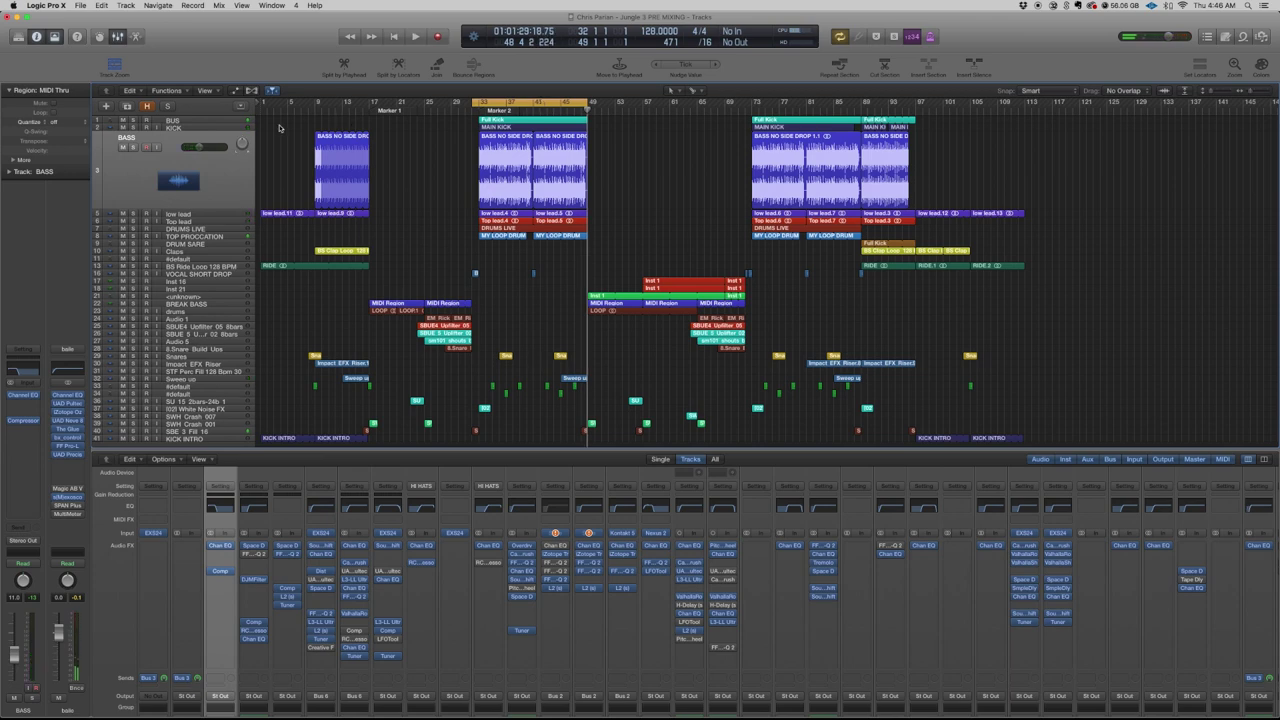
# - Solo the KICK track and set the cycle range from bar 33 to bar 49
pyautogui.click(213, 128)
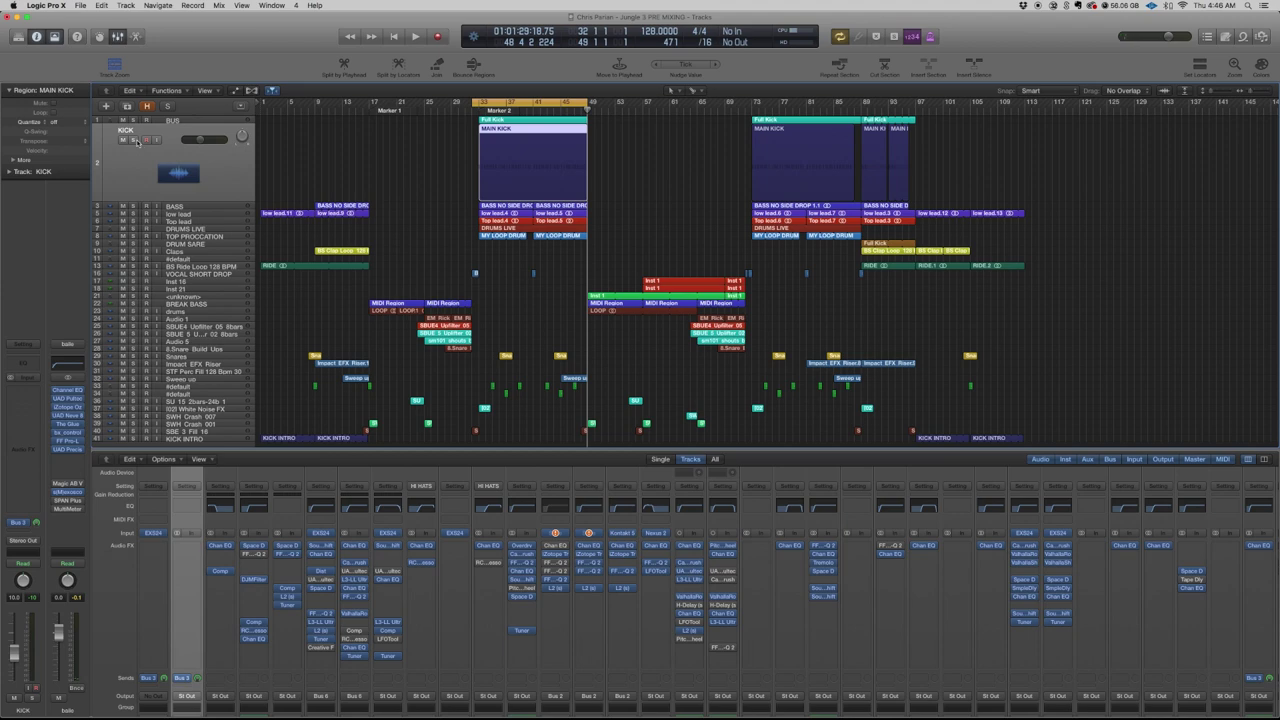
pyautogui.click(134, 139)
pyautogui.click(476, 103)
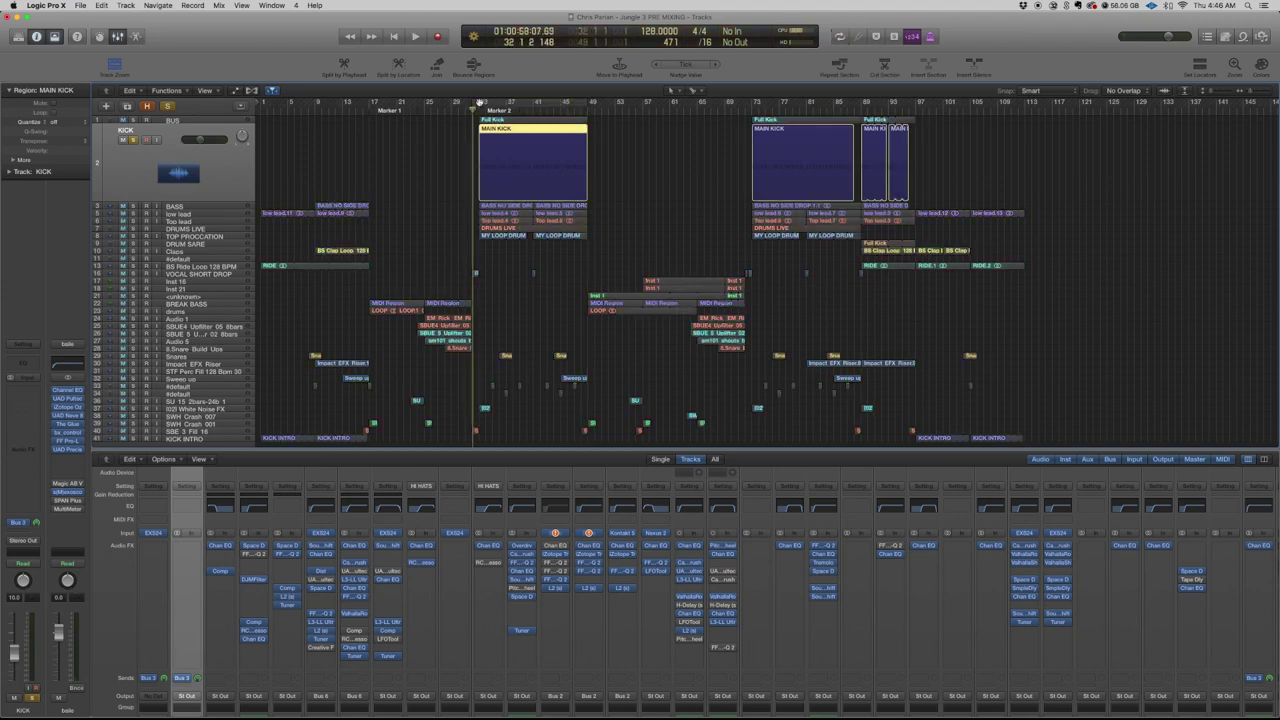
pyautogui.moveTo(480, 103); pyautogui.dragTo(588, 103)
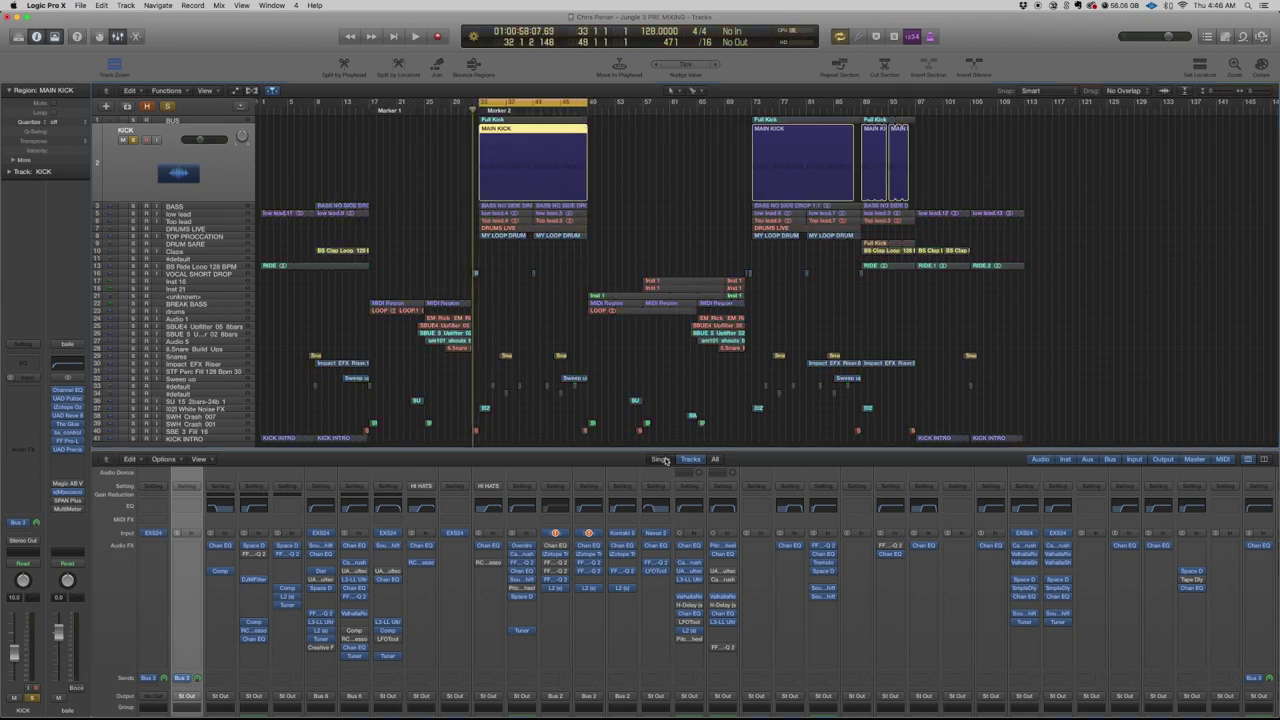
# - Limit the mixer to the selected track's signal path and play the soloed kick, zoomed in on the MAIN KICK region
pyautogui.click(661, 459)
pyautogui.press('space')
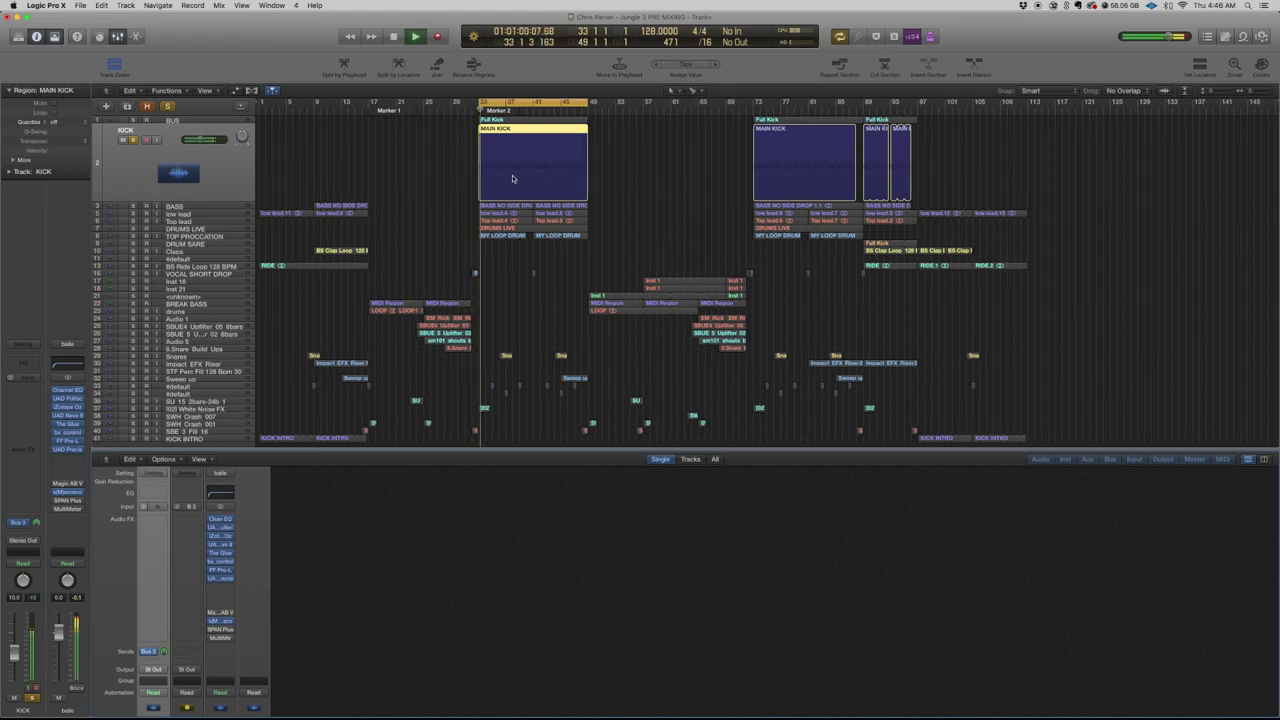
pyautogui.press('super+Right')
pyautogui.press('super+Right')
pyautogui.press('super+Right')
pyautogui.press('super+Right')
pyautogui.press('super+Right')
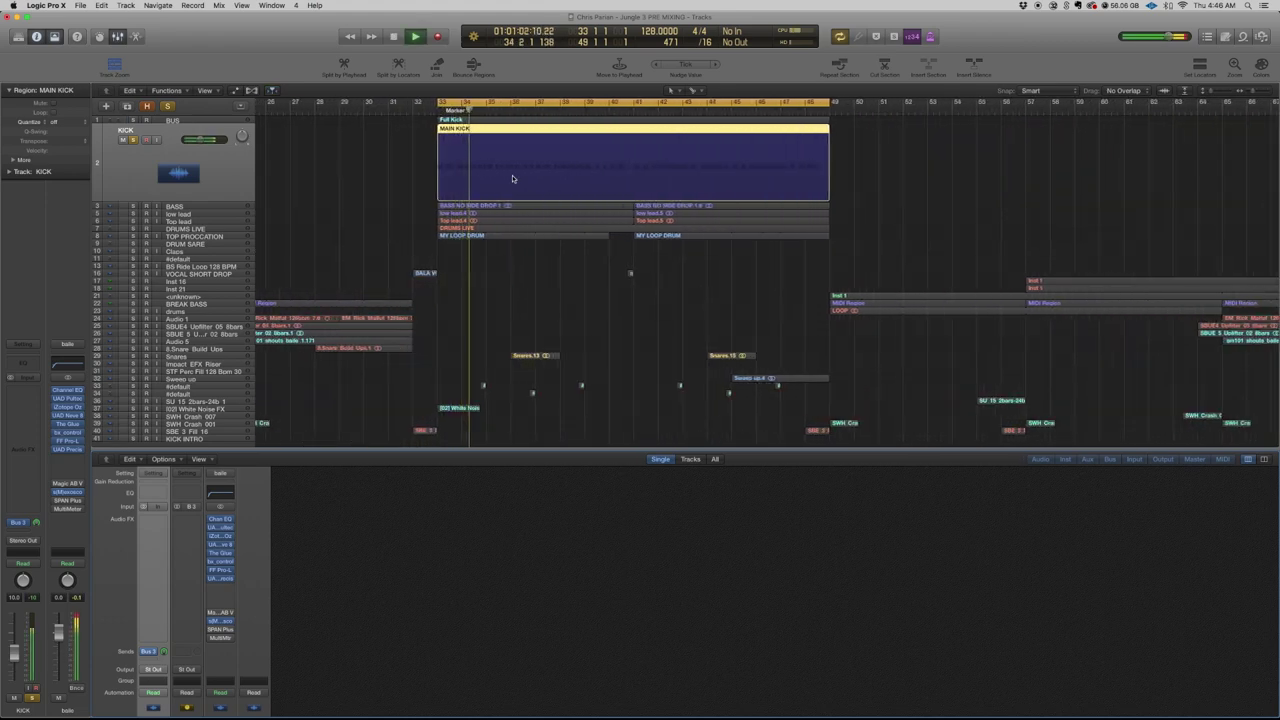
pyautogui.press('space')
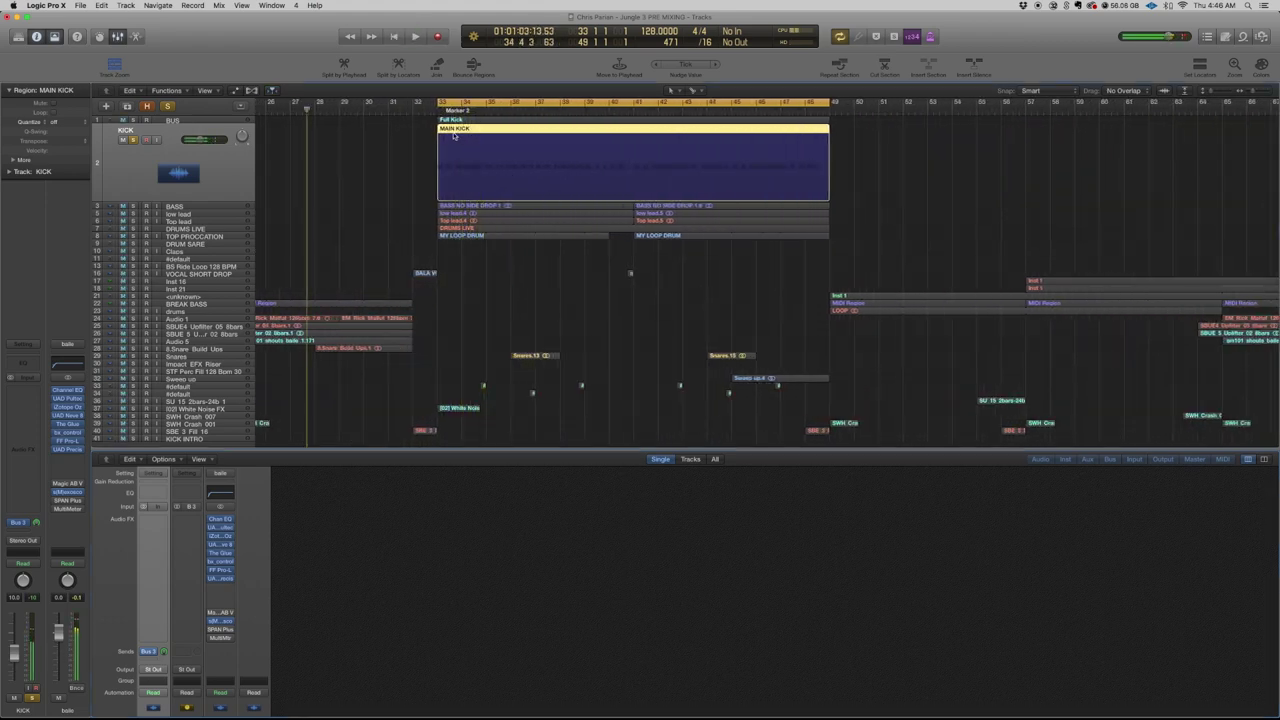
# - Open the MAIN KICK folder region, play the individual kick regions inside it, and return to the full arrangement
pyautogui.doubleClick(453, 136)
pyautogui.press('super+Right')
pyautogui.press('super+Right')
pyautogui.press('super+Right')
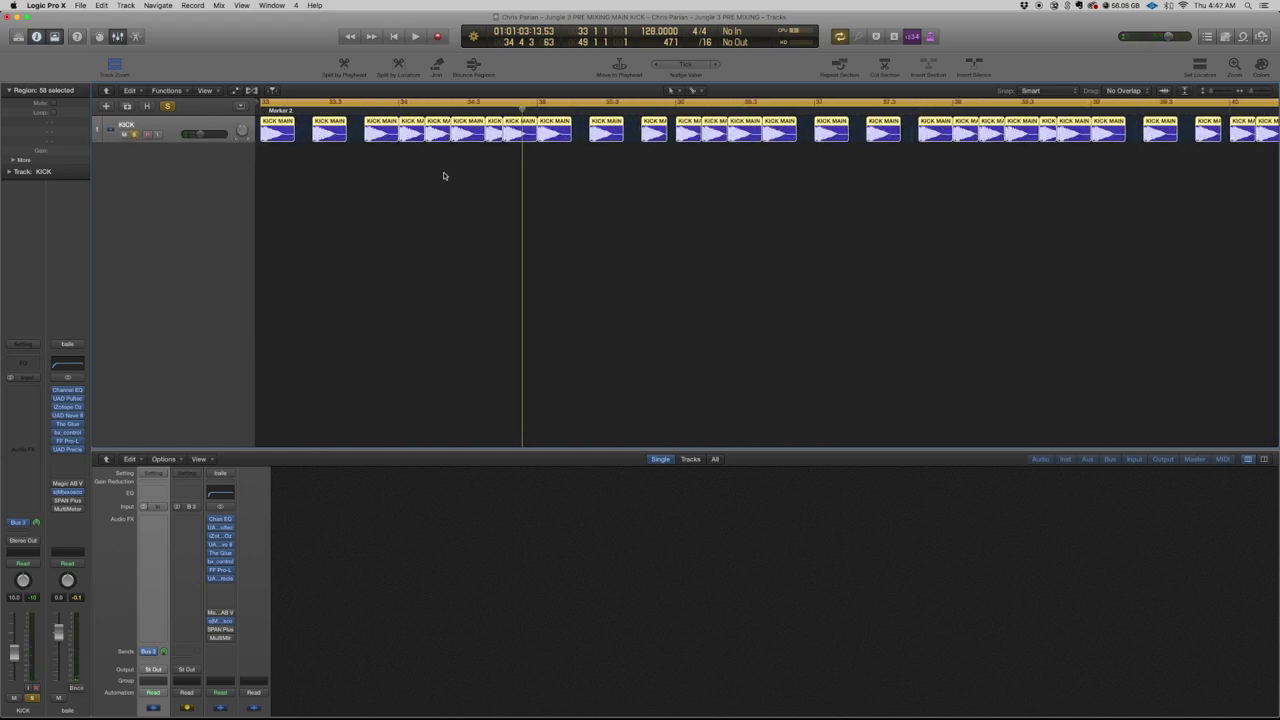
pyautogui.press('space')
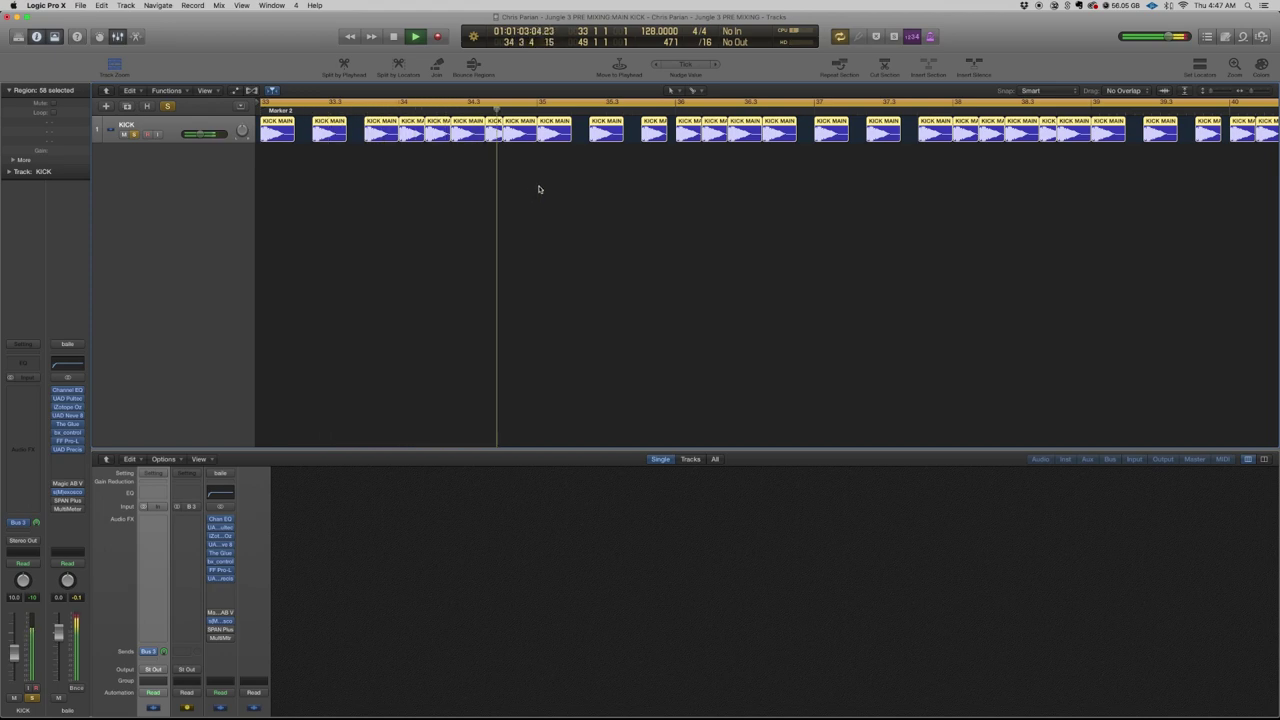
pyautogui.press('super+Left')
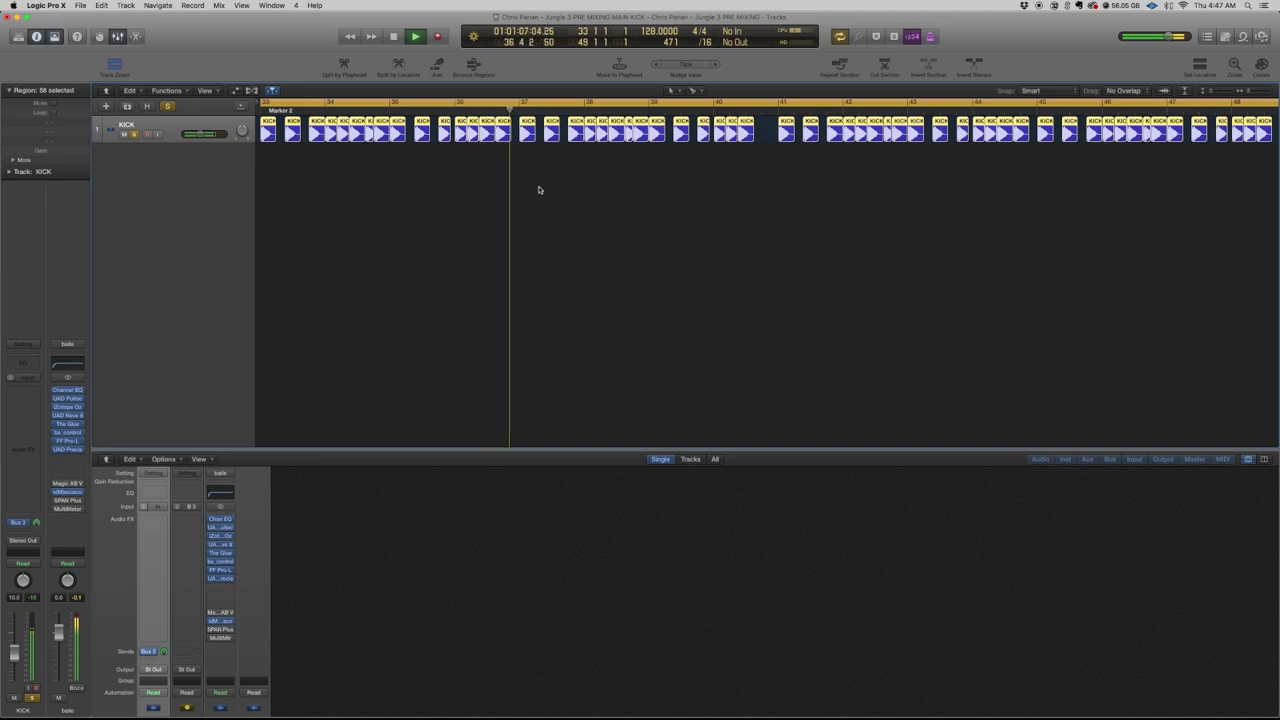
pyautogui.press('space')
pyautogui.doubleClick(489, 197)
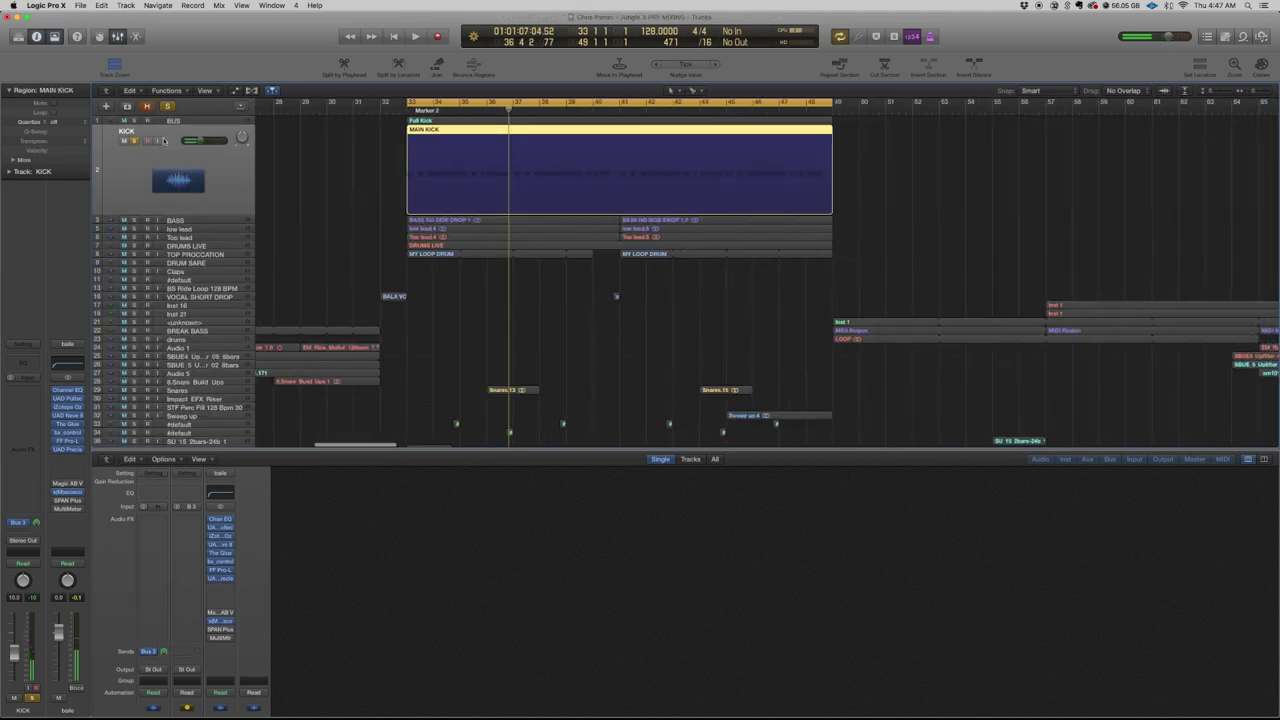
# - Solo only the BASS track in place of KICK and play its regions within the cycle range
pyautogui.click(135, 121)
pyautogui.click(204, 221)
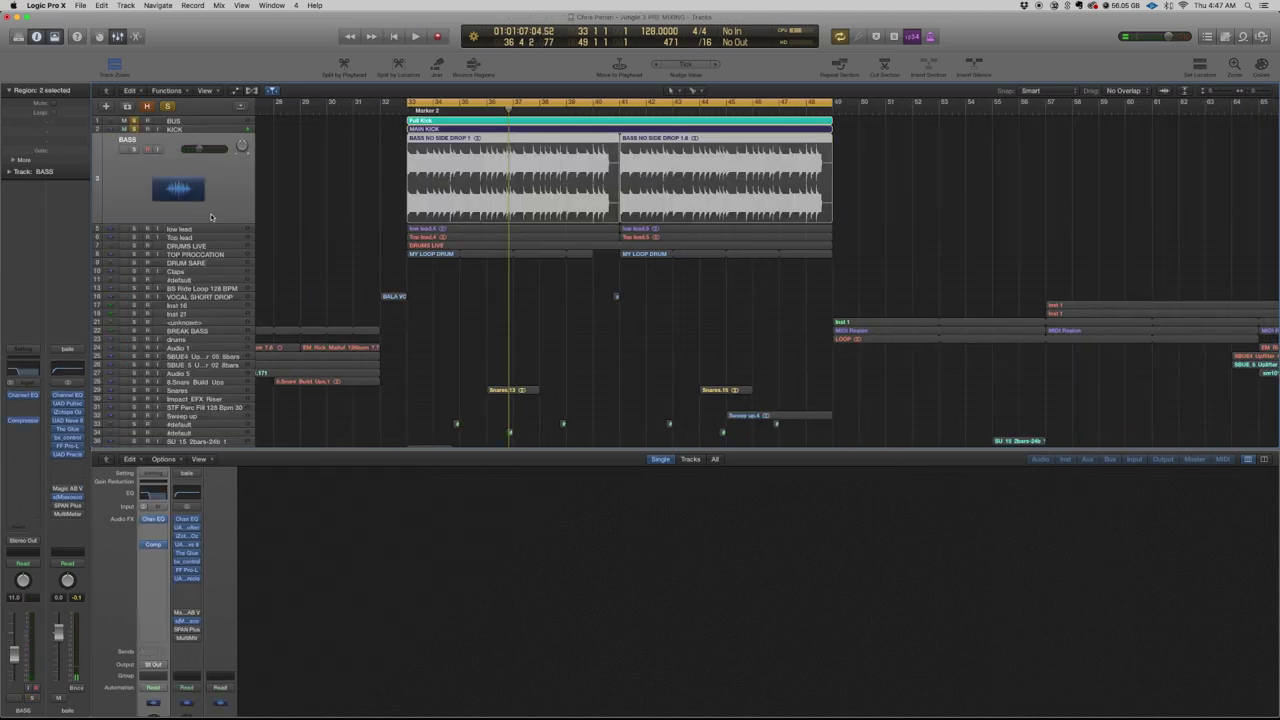
pyautogui.click(135, 122)
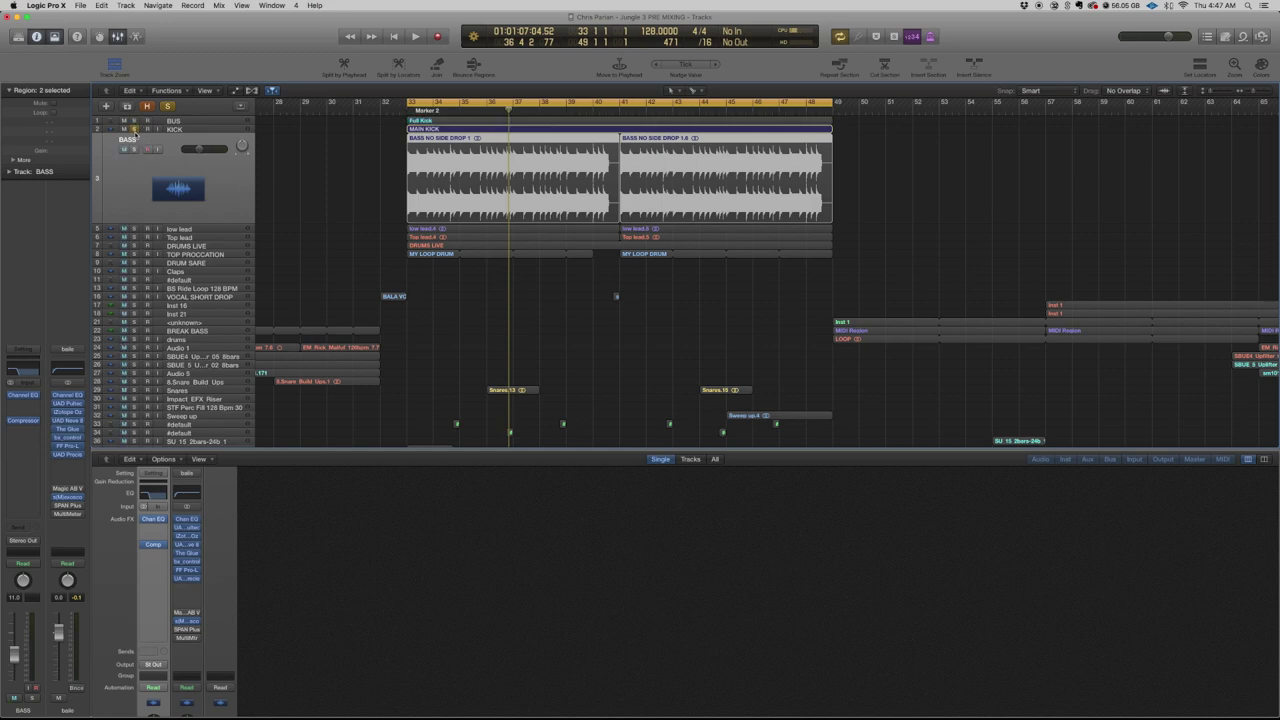
pyautogui.click(135, 149)
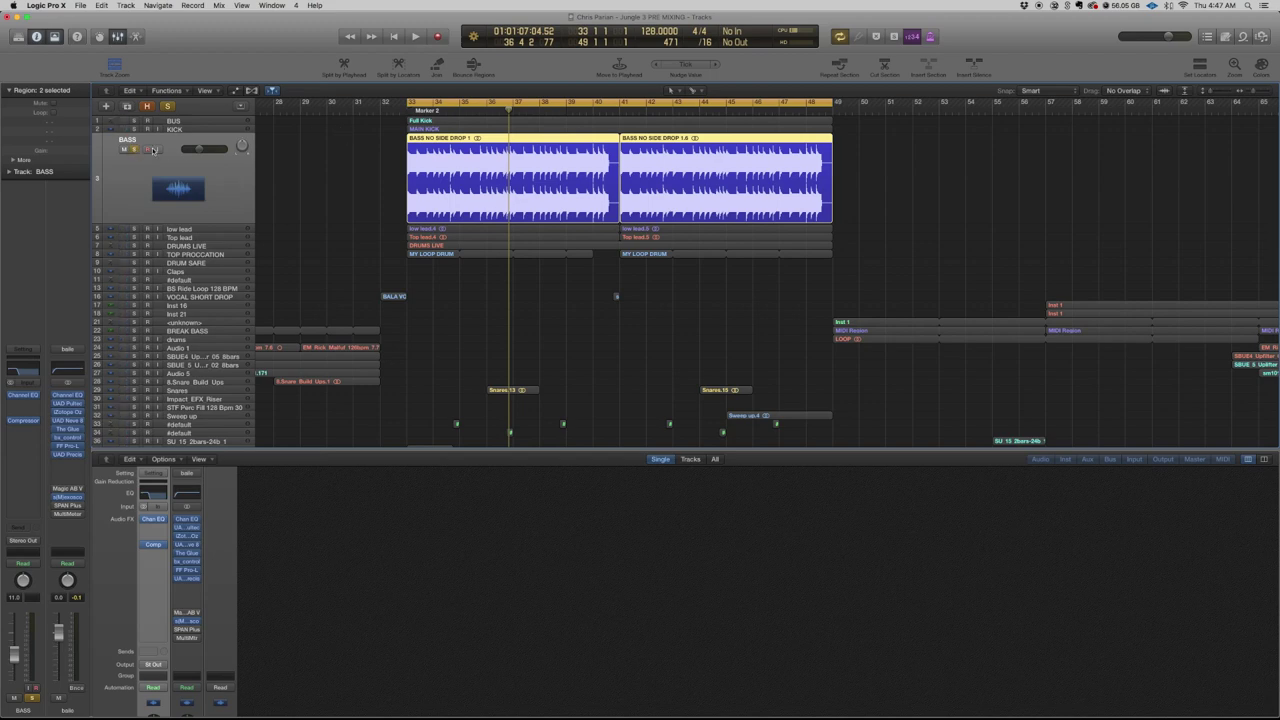
pyautogui.click(391, 194)
pyautogui.press('space')
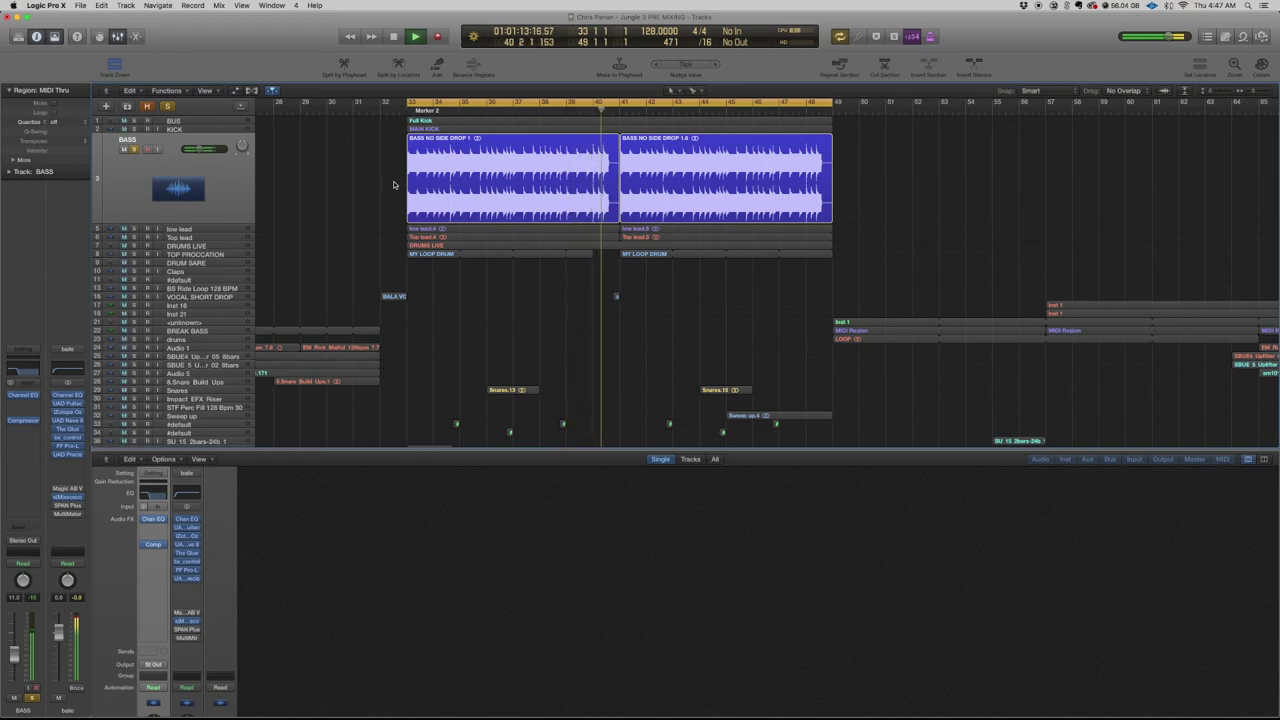
pyautogui.press('space')
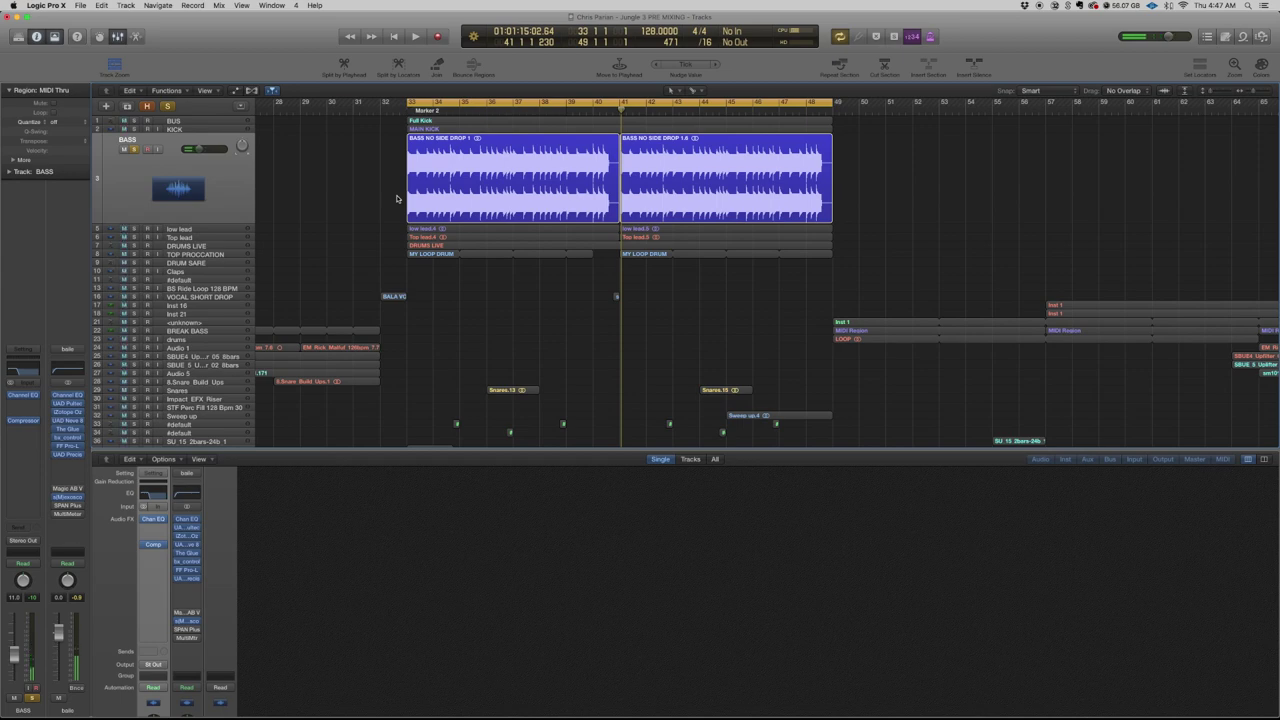
# - Solo the BUS track together with BASS and play the cycle range
pyautogui.click(134, 150)
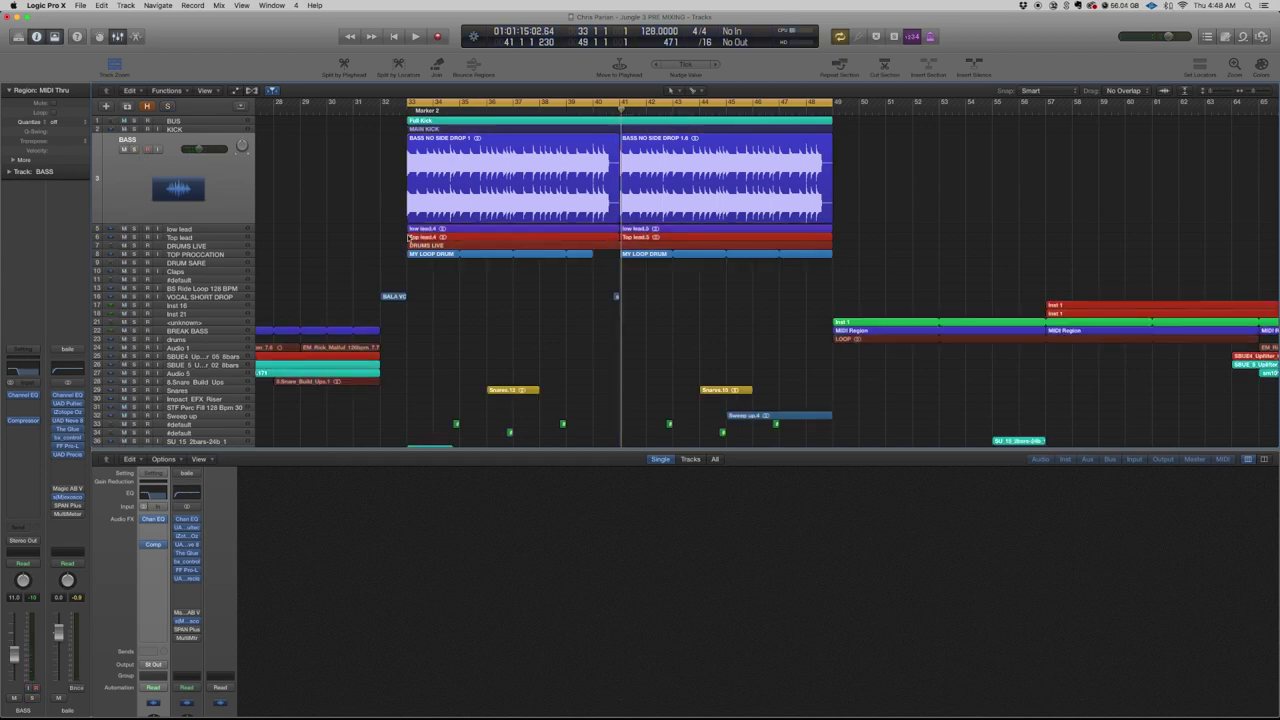
pyautogui.click(134, 160)
pyautogui.click(134, 150)
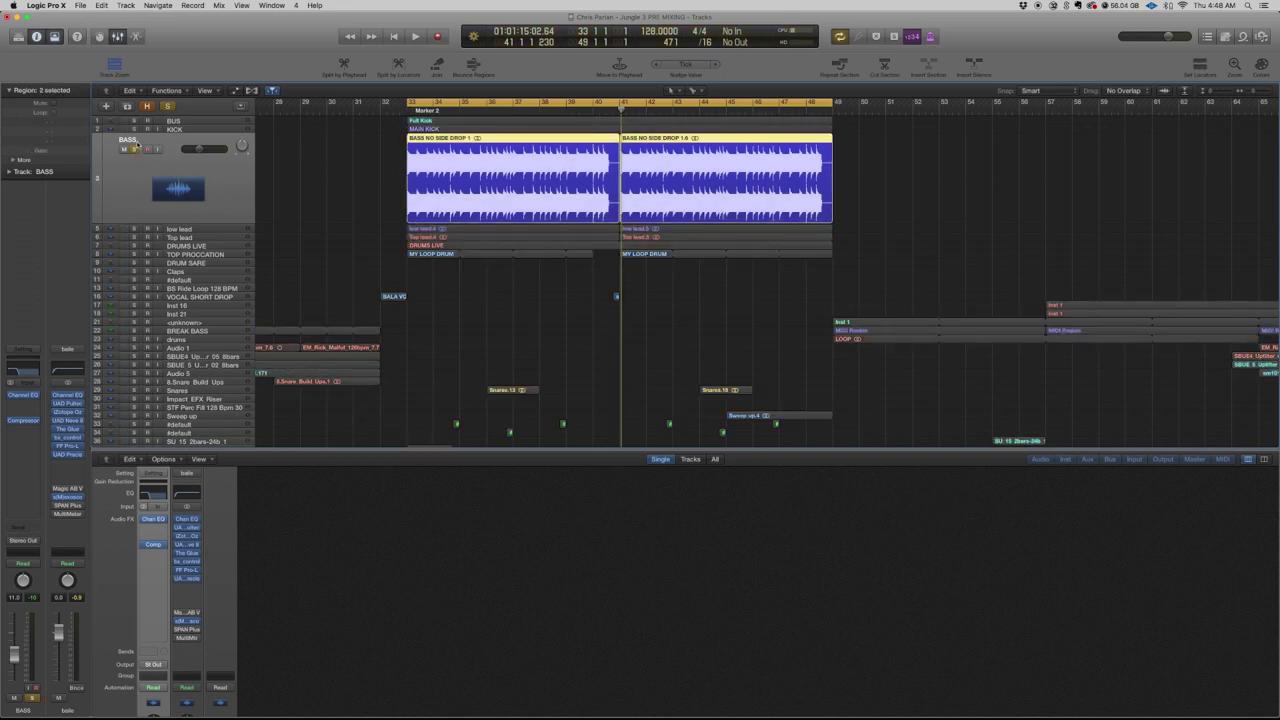
pyautogui.click(183, 122)
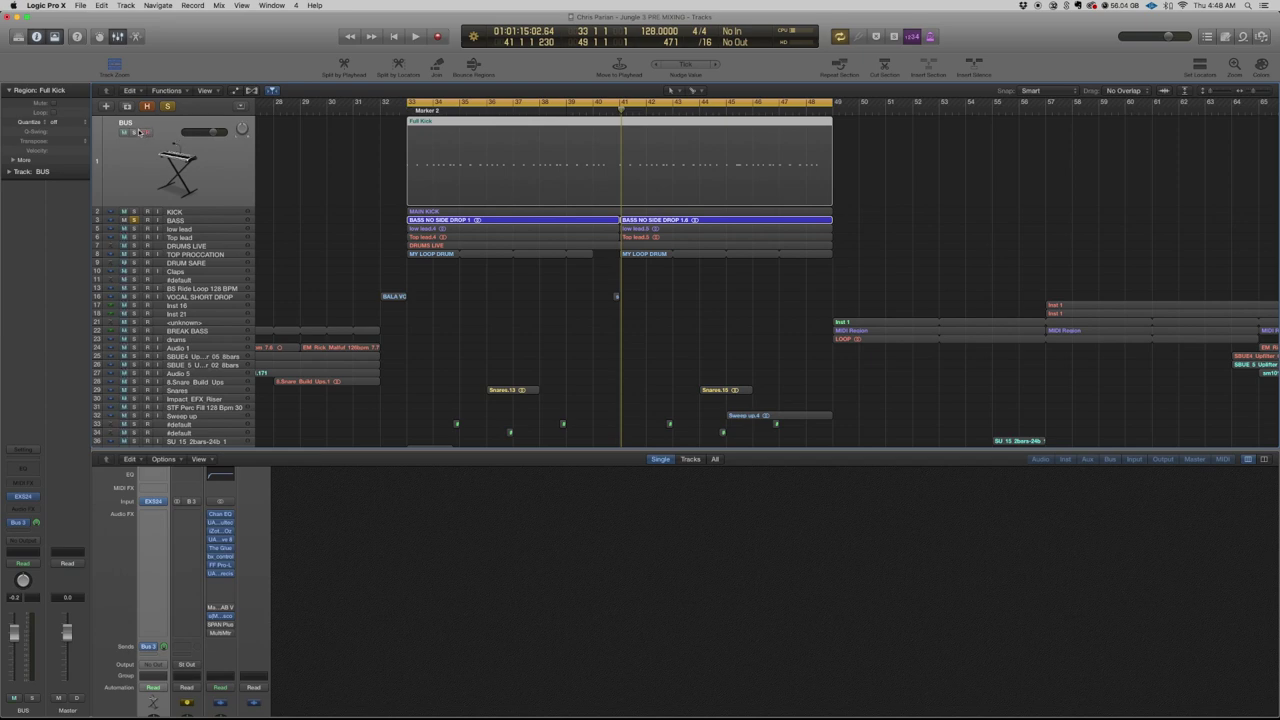
pyautogui.click(135, 132)
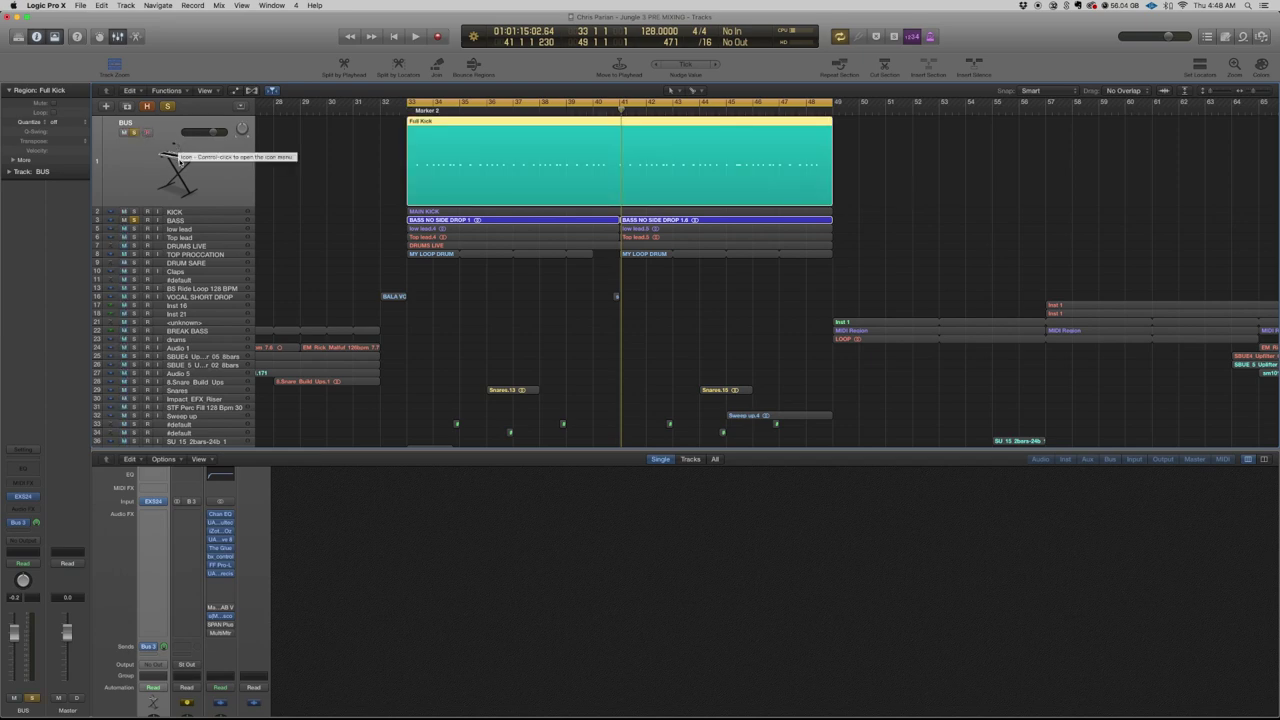
pyautogui.press('space')
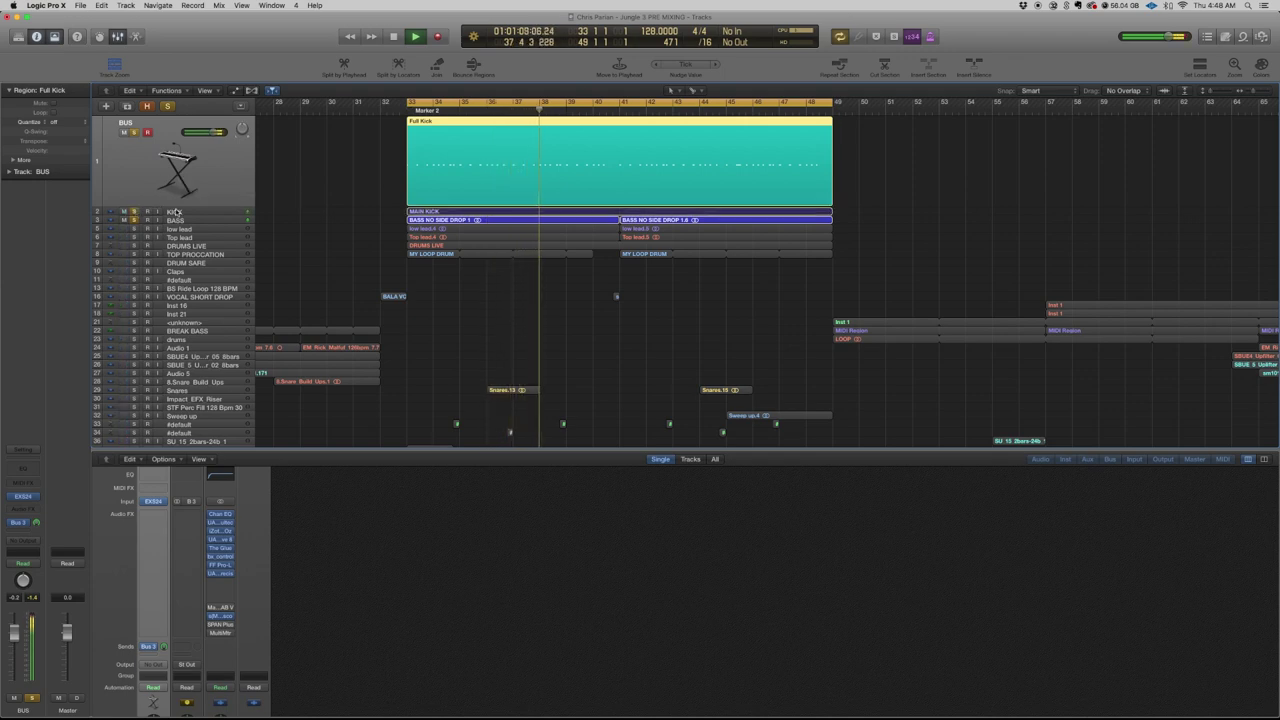
# - Select the KICK track and listen to KICK, BASS and BUS soloed together in the cycle range
pyautogui.click(143, 211)
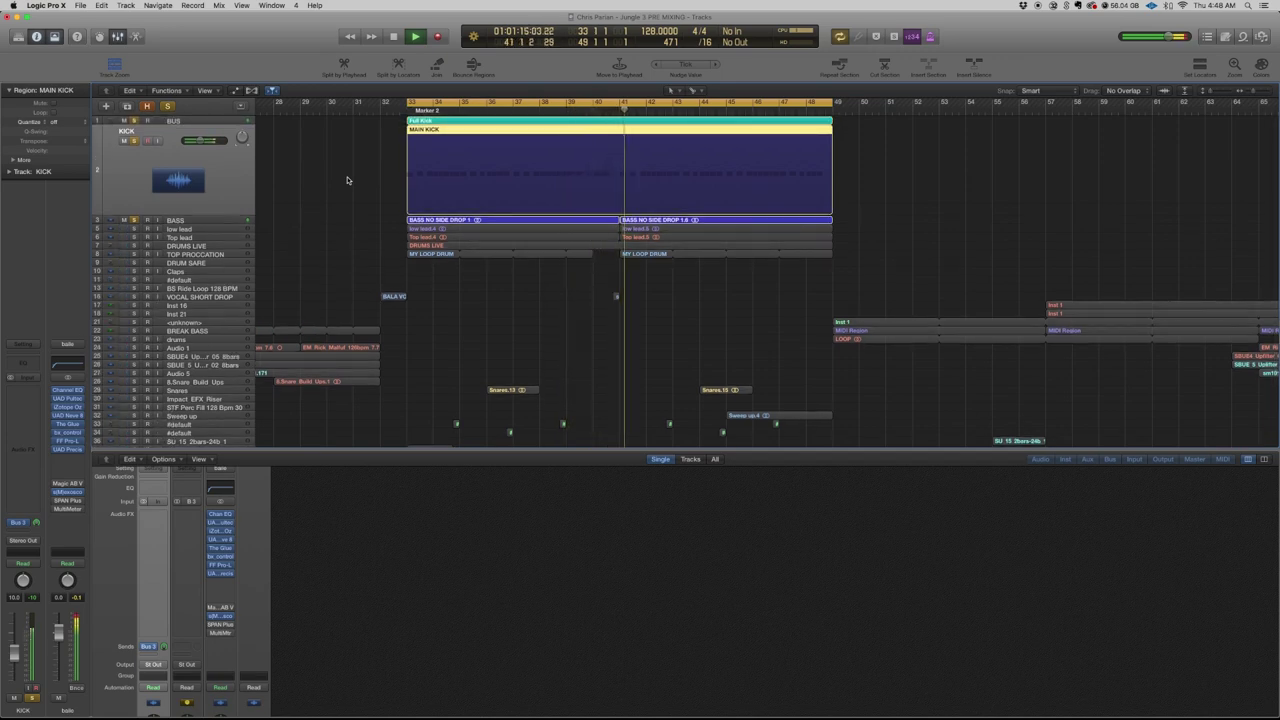
pyautogui.press('Return')
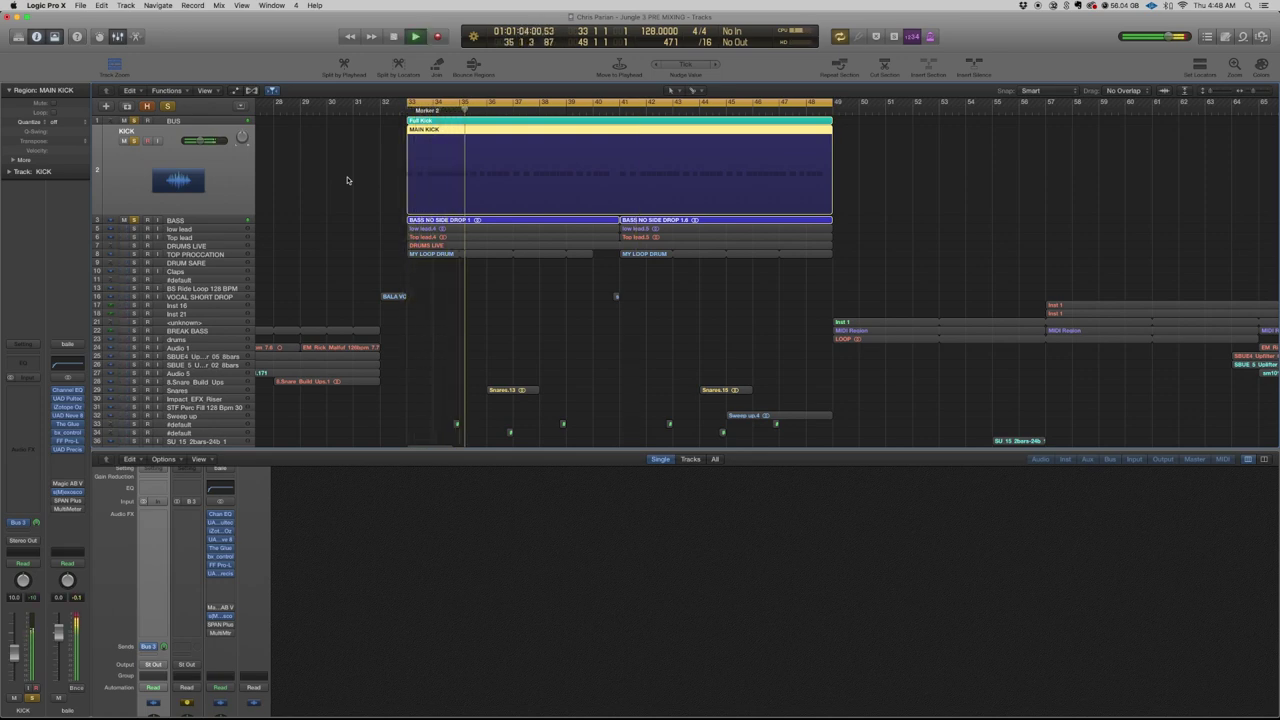
pyautogui.press('space')
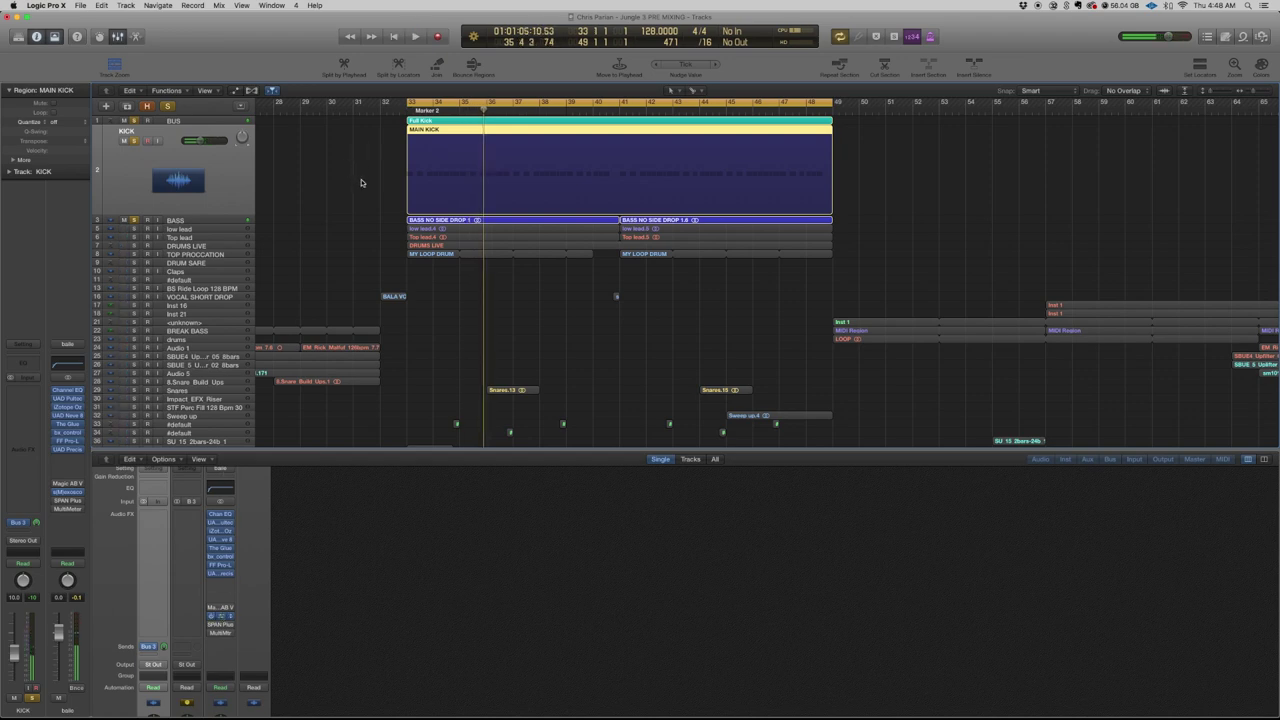
# - Show the s(M)exoscope oscilloscope over the arrangement and unsolo KICK, keeping BUS and BASS soloed
pyautogui.press('v')
pyautogui.moveTo(216, 42); pyautogui.dragTo(512, 208)
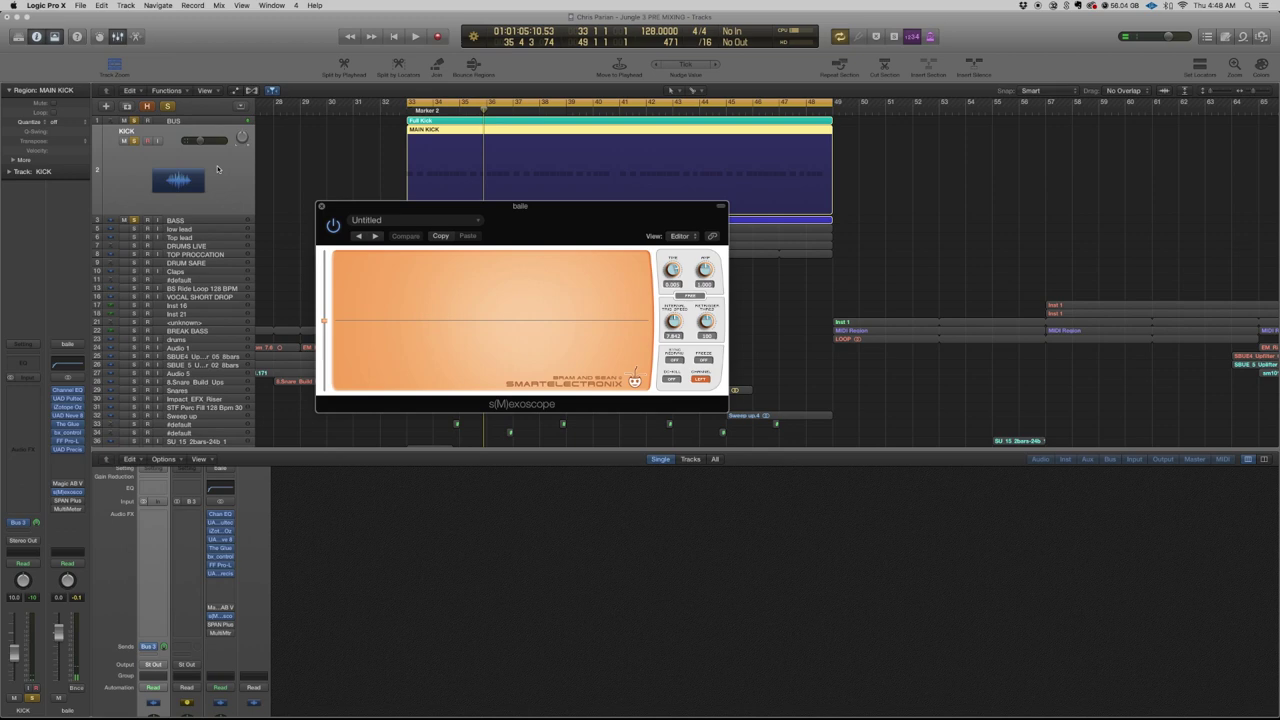
pyautogui.click(133, 142)
pyautogui.click(135, 121)
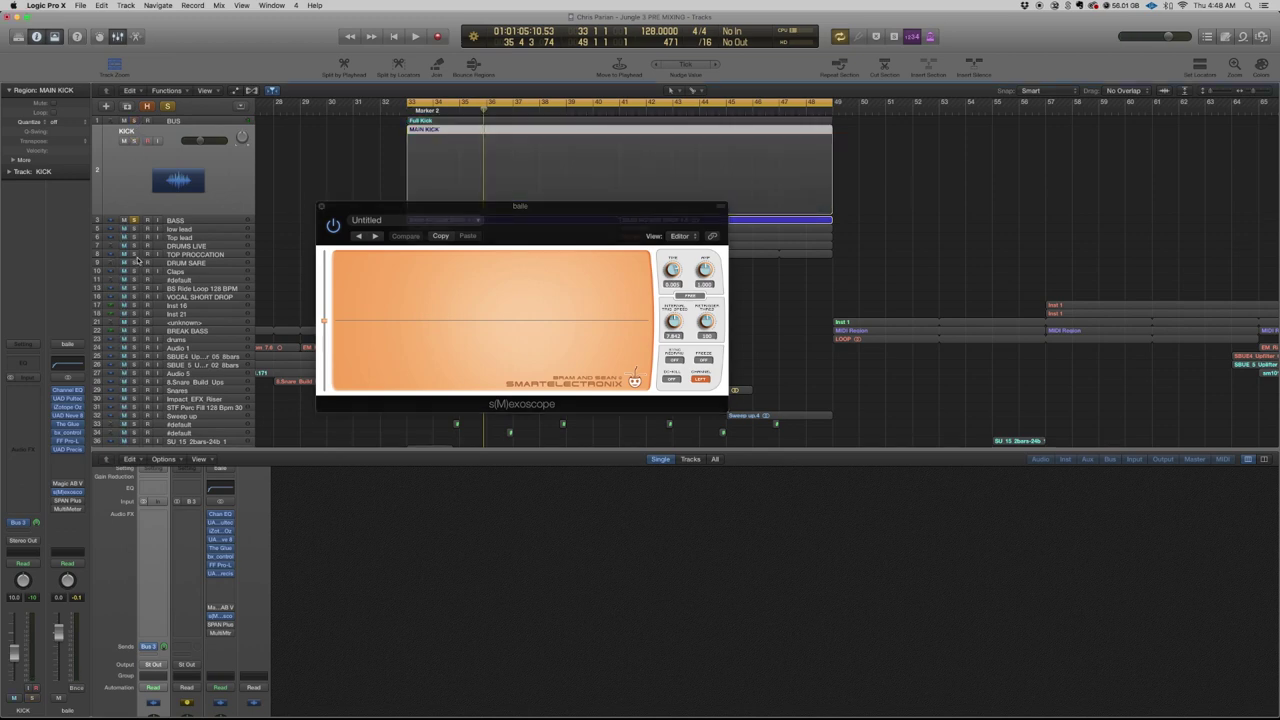
pyautogui.click(134, 121)
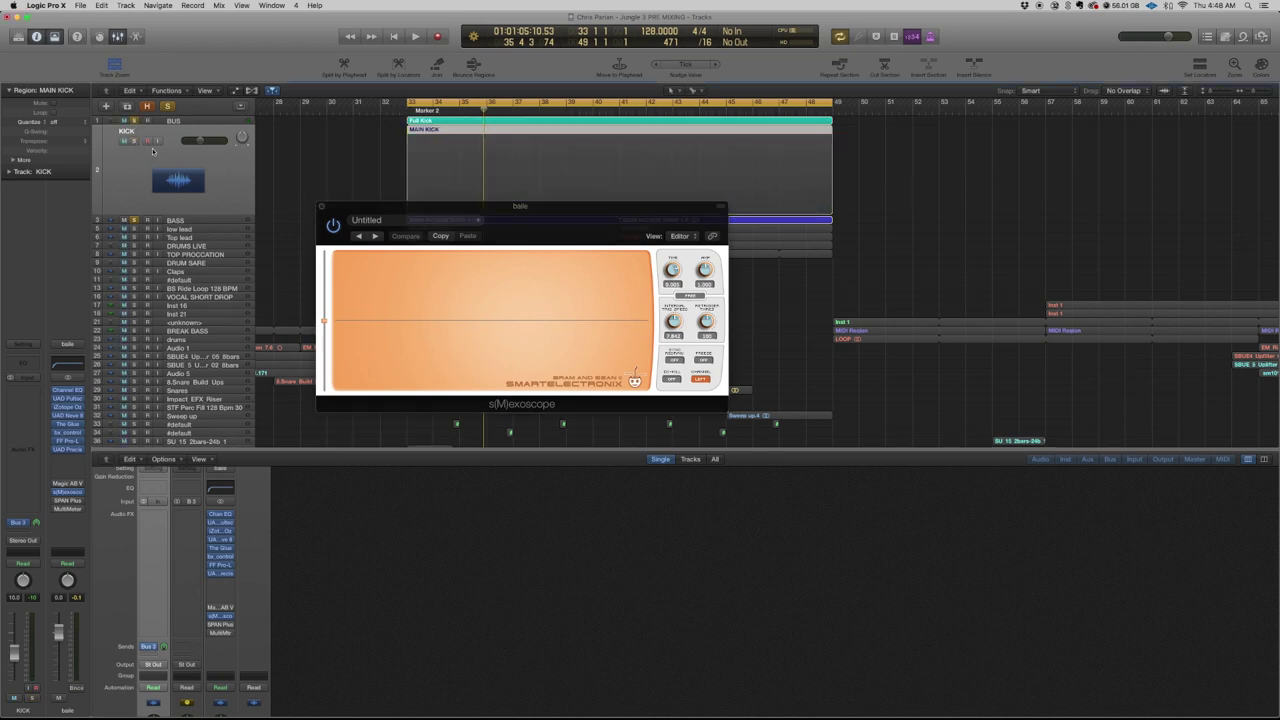
pyautogui.moveTo(386, 210); pyautogui.dragTo(359, 205)
# - Play the soloed BUS and BASS tracks and examine the bass waveform's sidechain shape in the oscilloscope
pyautogui.press('space')
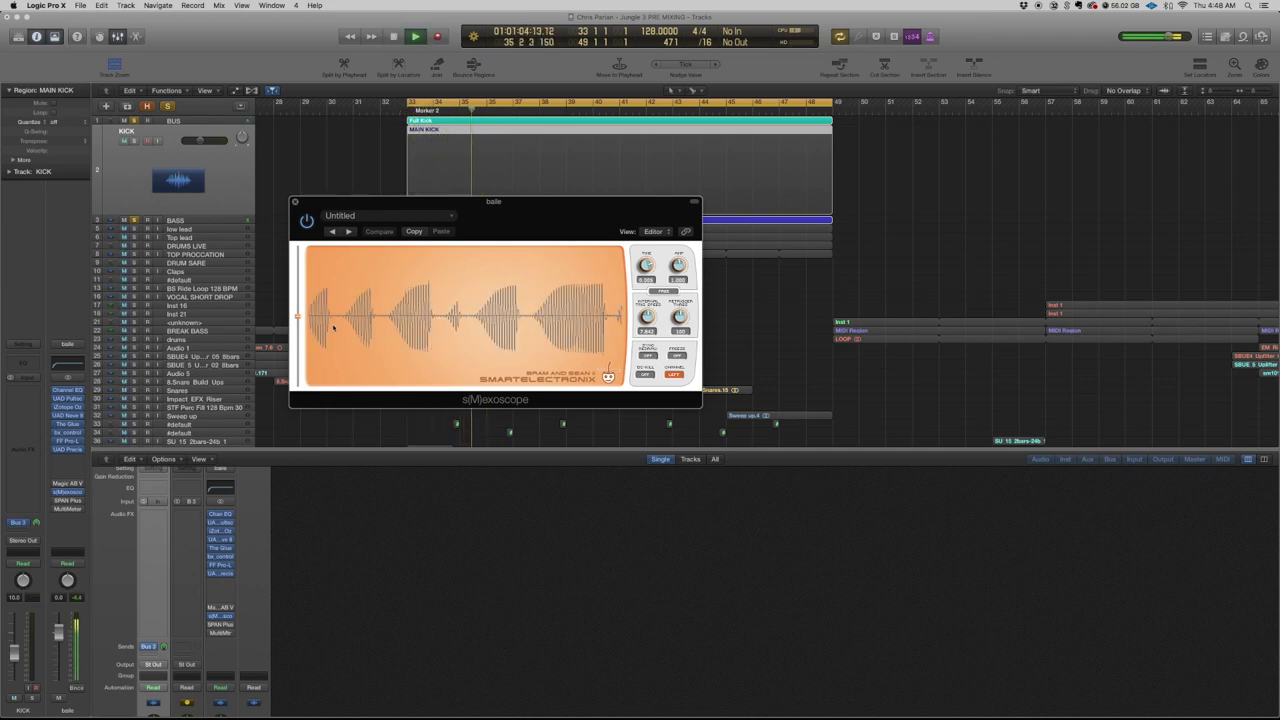
pyautogui.press('s')
pyautogui.press('space')
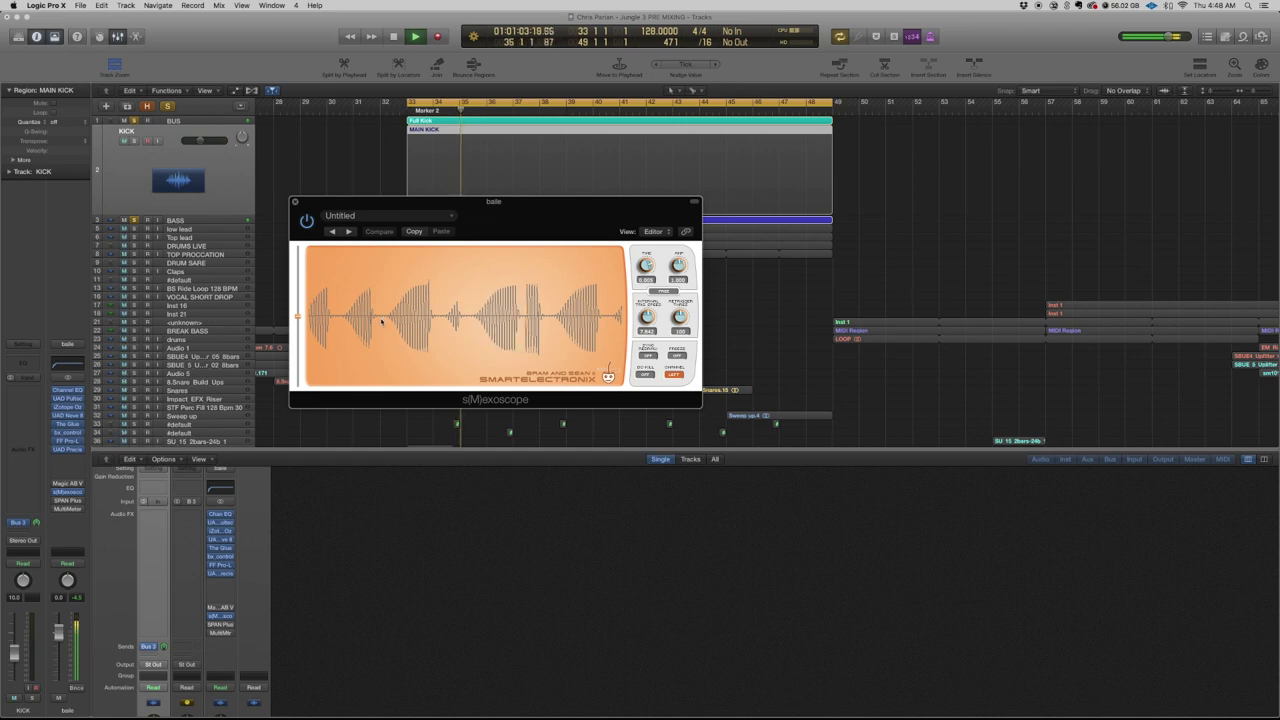
# - Solo KICK again and play the cycle, comparing the oscilloscope waveform with the BUS solo off and on
pyautogui.click(136, 145)
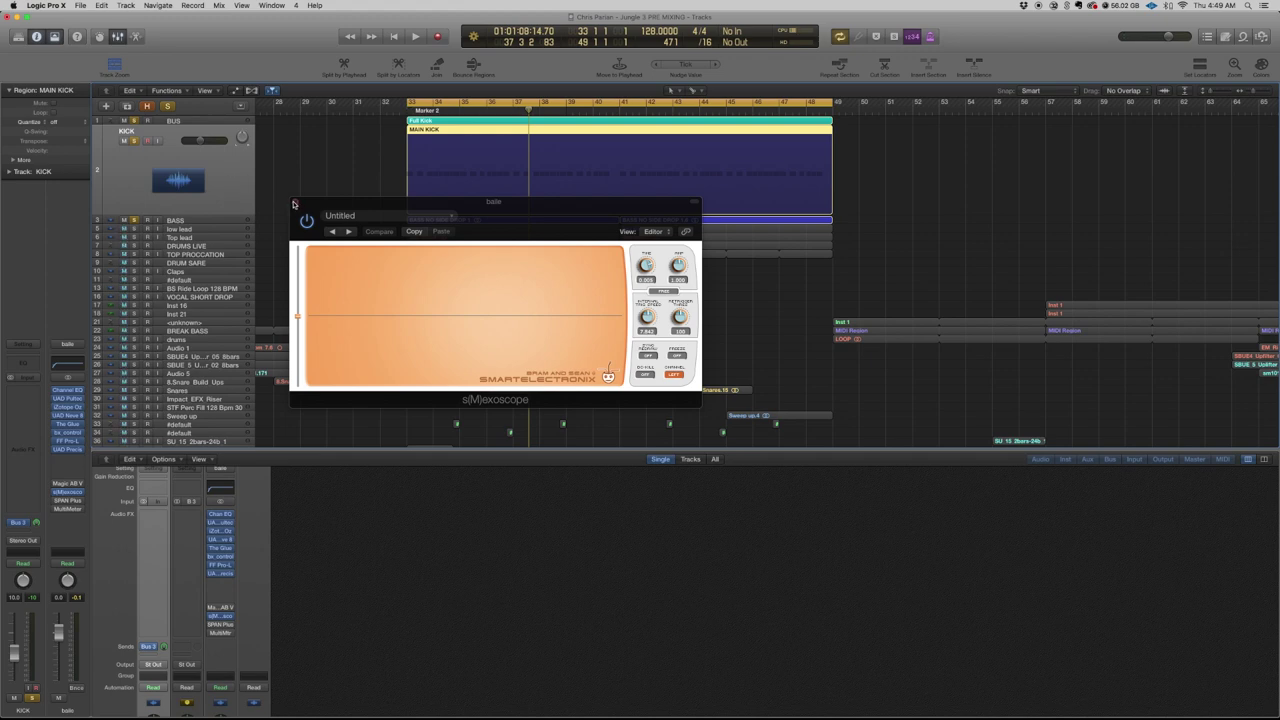
pyautogui.press('space')
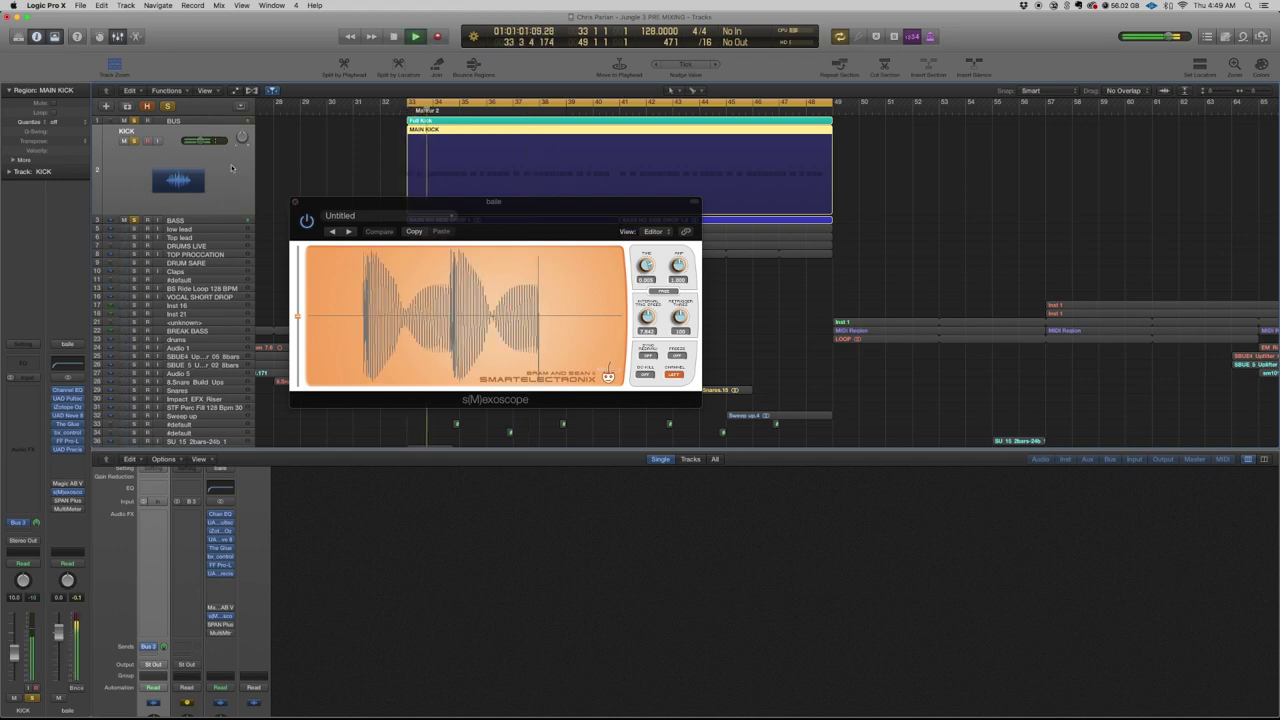
pyautogui.click(134, 121)
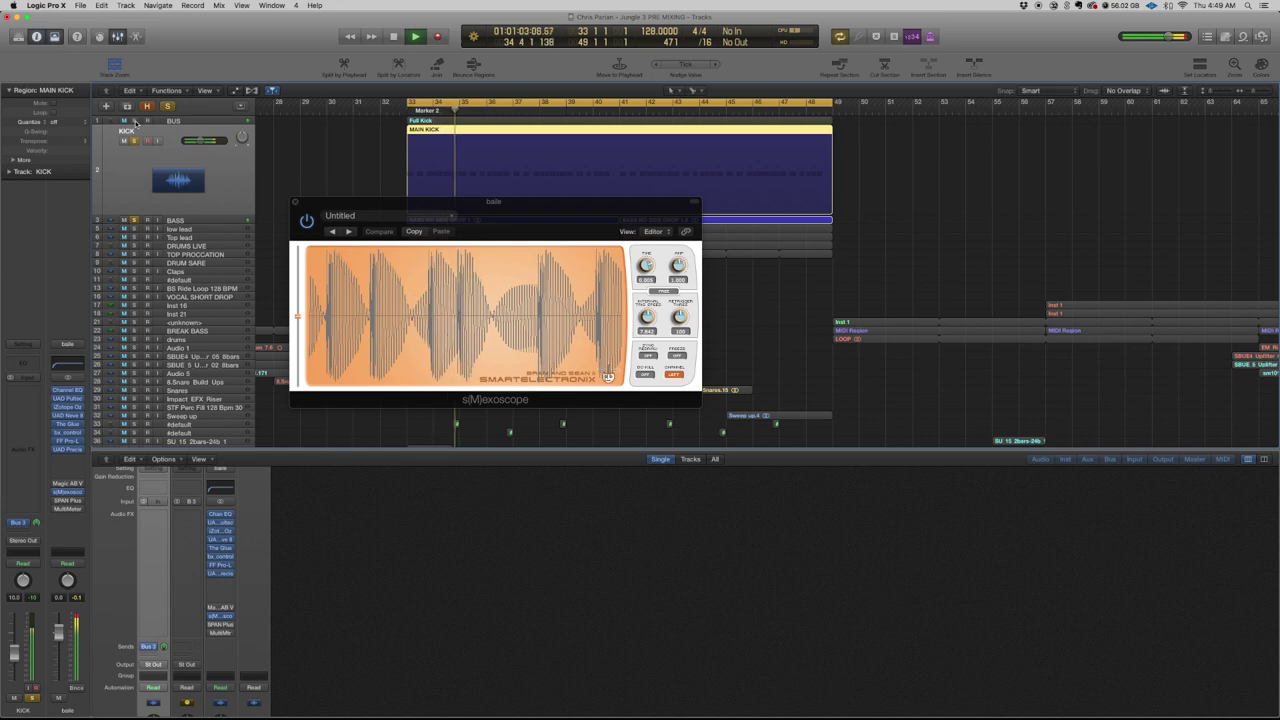
pyautogui.click(134, 121)
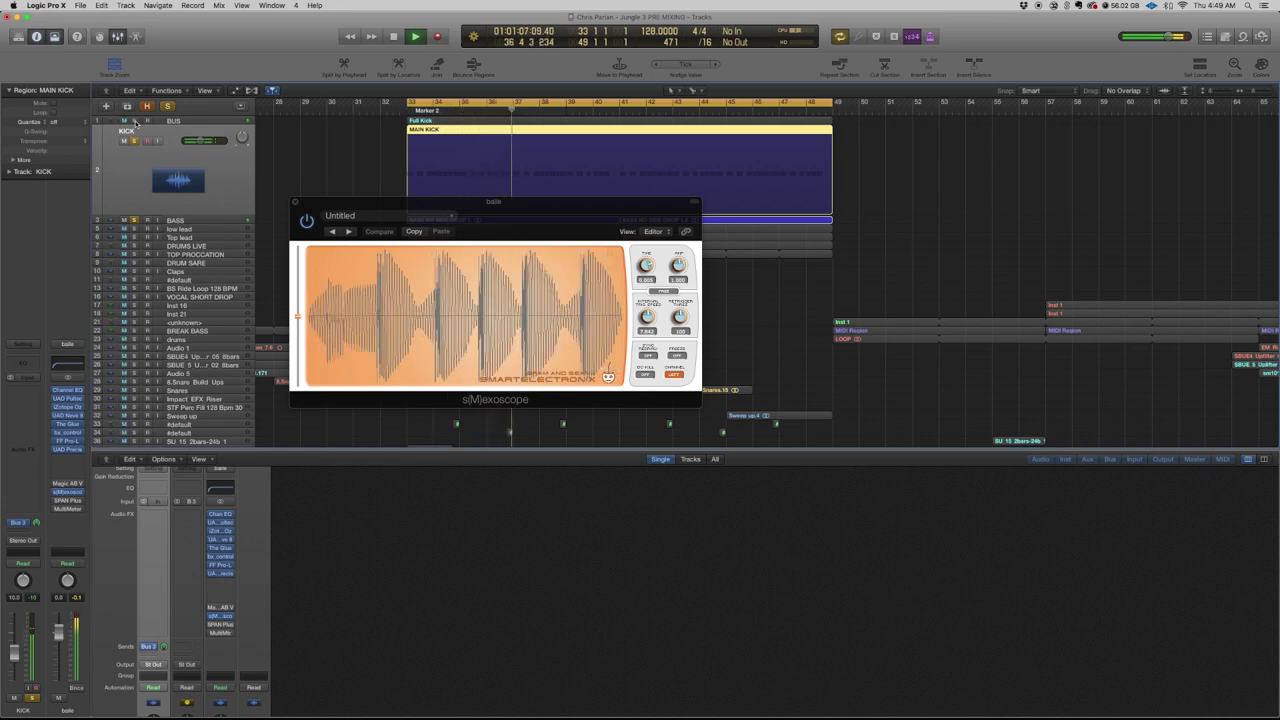
pyautogui.click(134, 121)
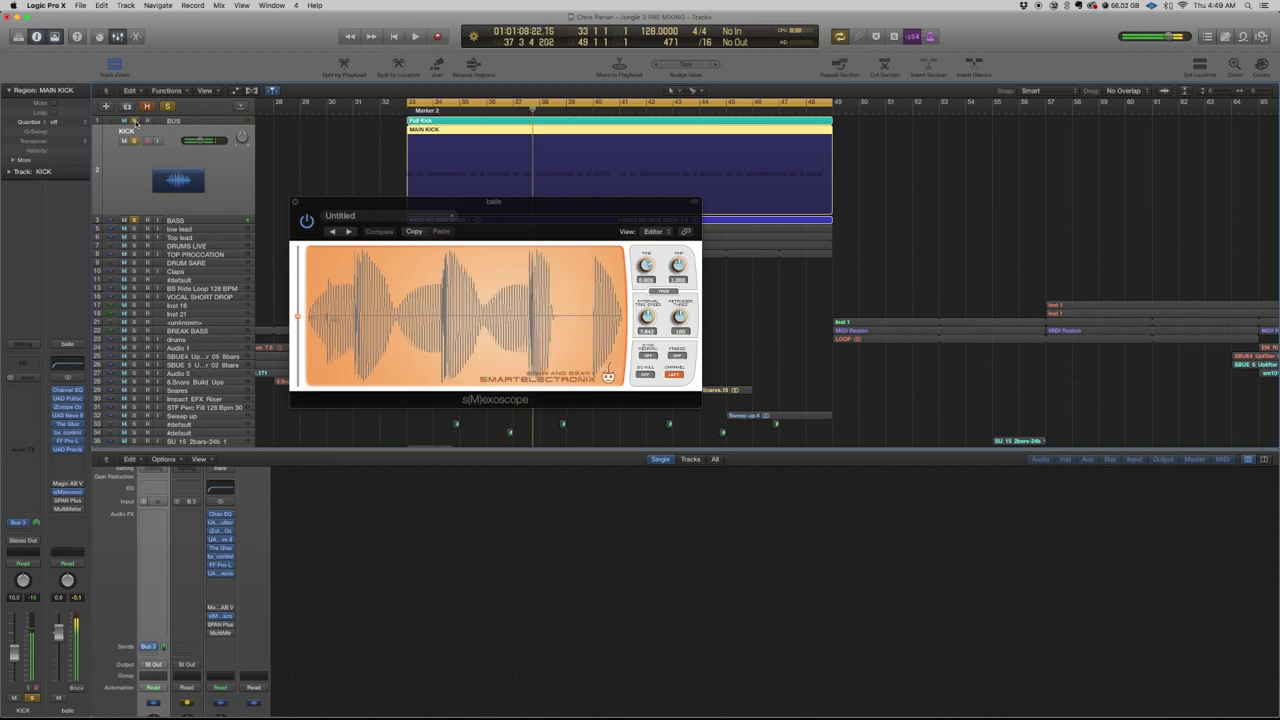
# - Close the s(M)exoscope oscilloscope and unsolo the BUS and KICK tracks
pyautogui.click(296, 204)
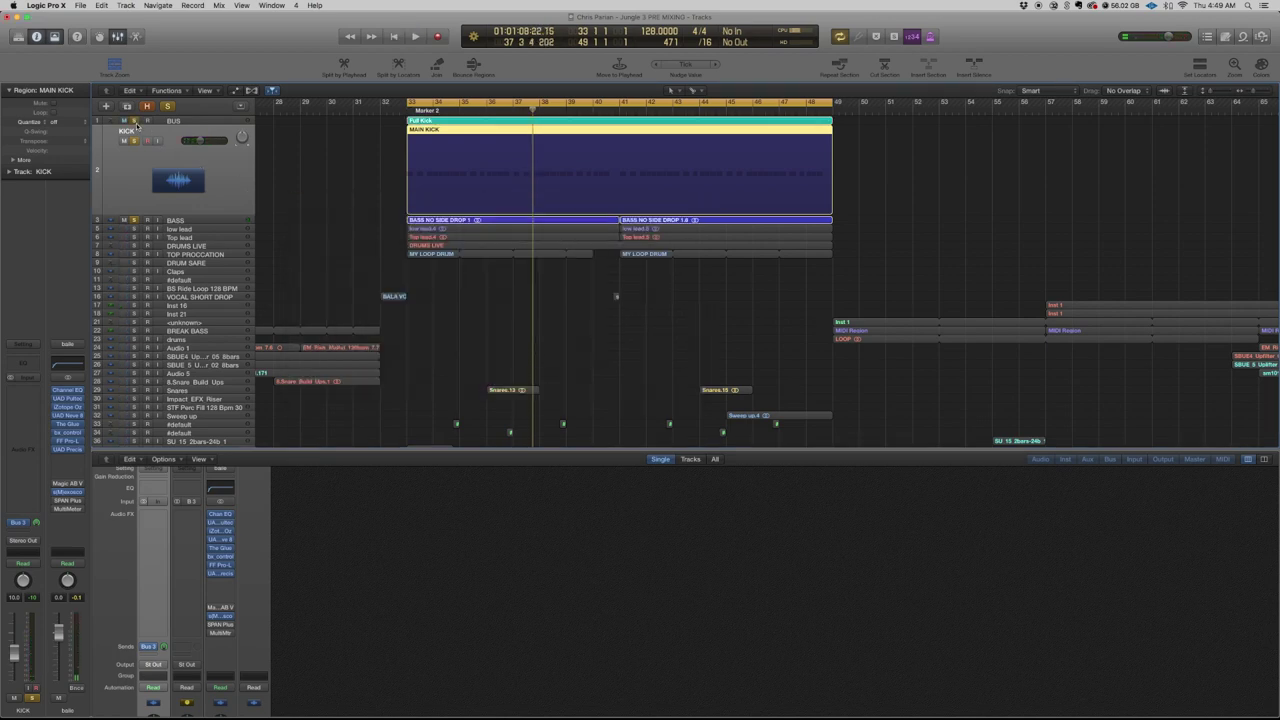
pyautogui.click(135, 122)
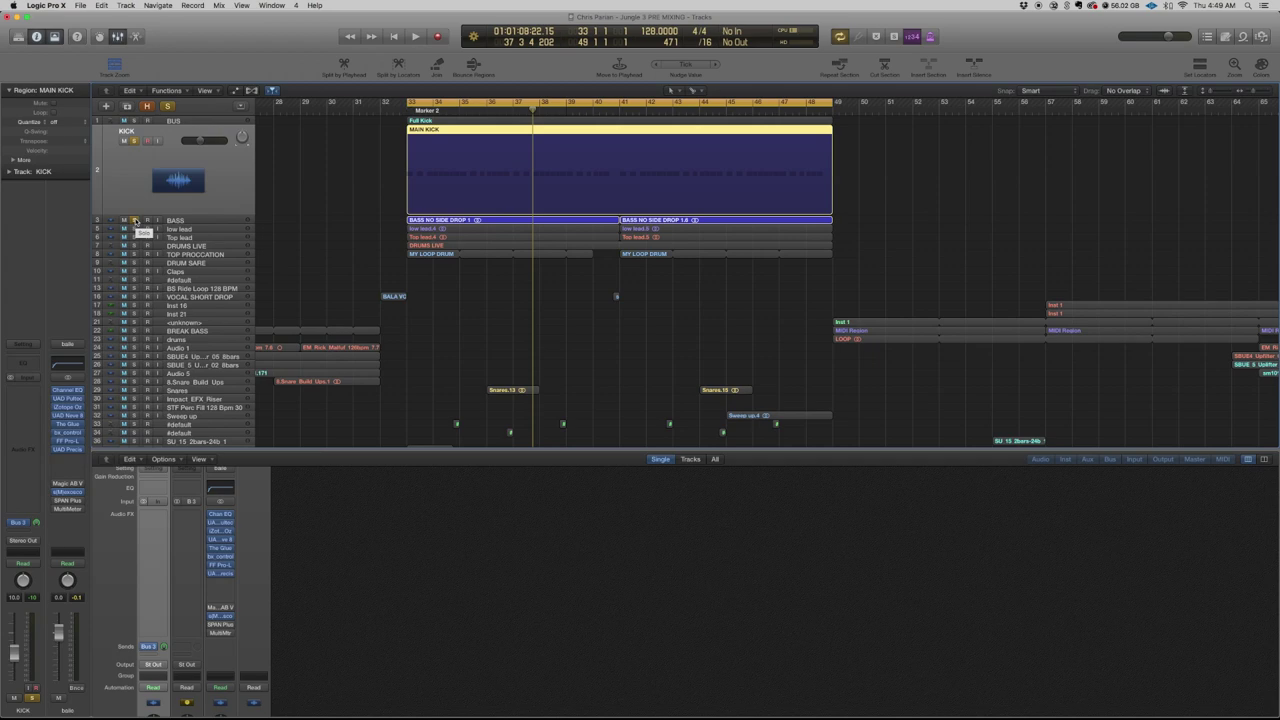
pyautogui.click(134, 141)
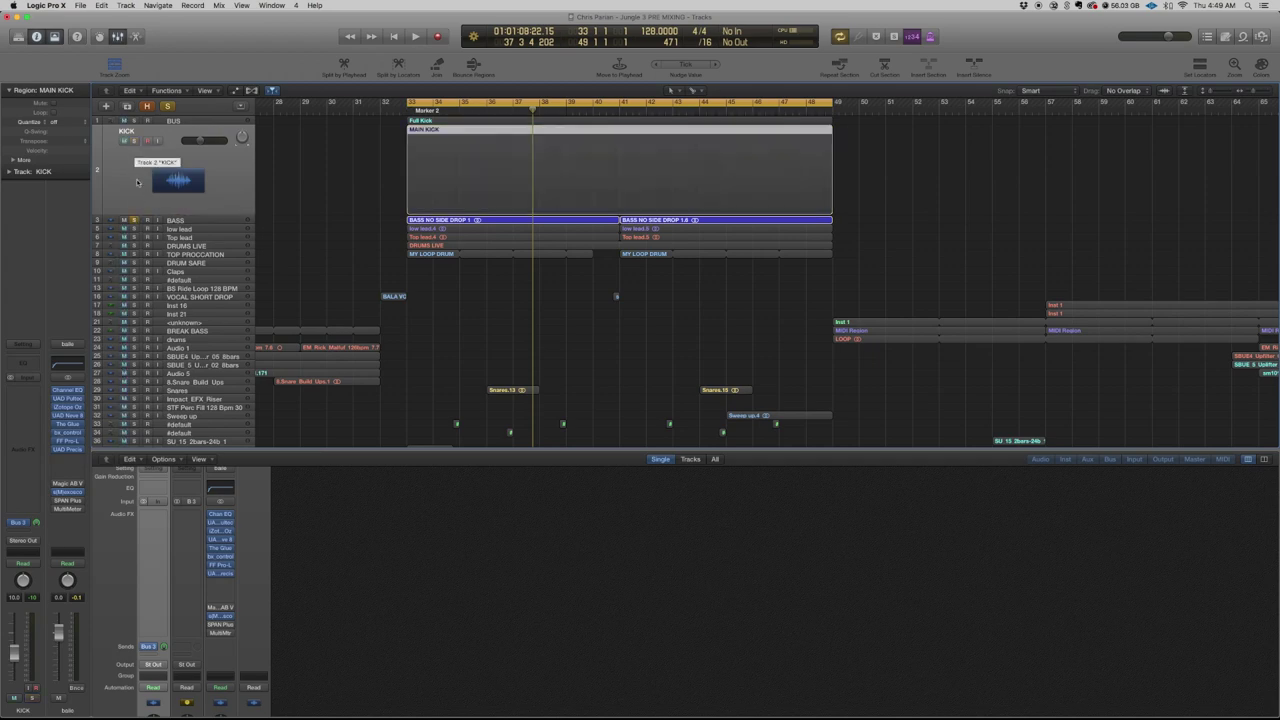
# - Select and solo the BUS track, unsolo BASS, and play BUS alone to check its level
pyautogui.click(171, 121)
pyautogui.click(135, 132)
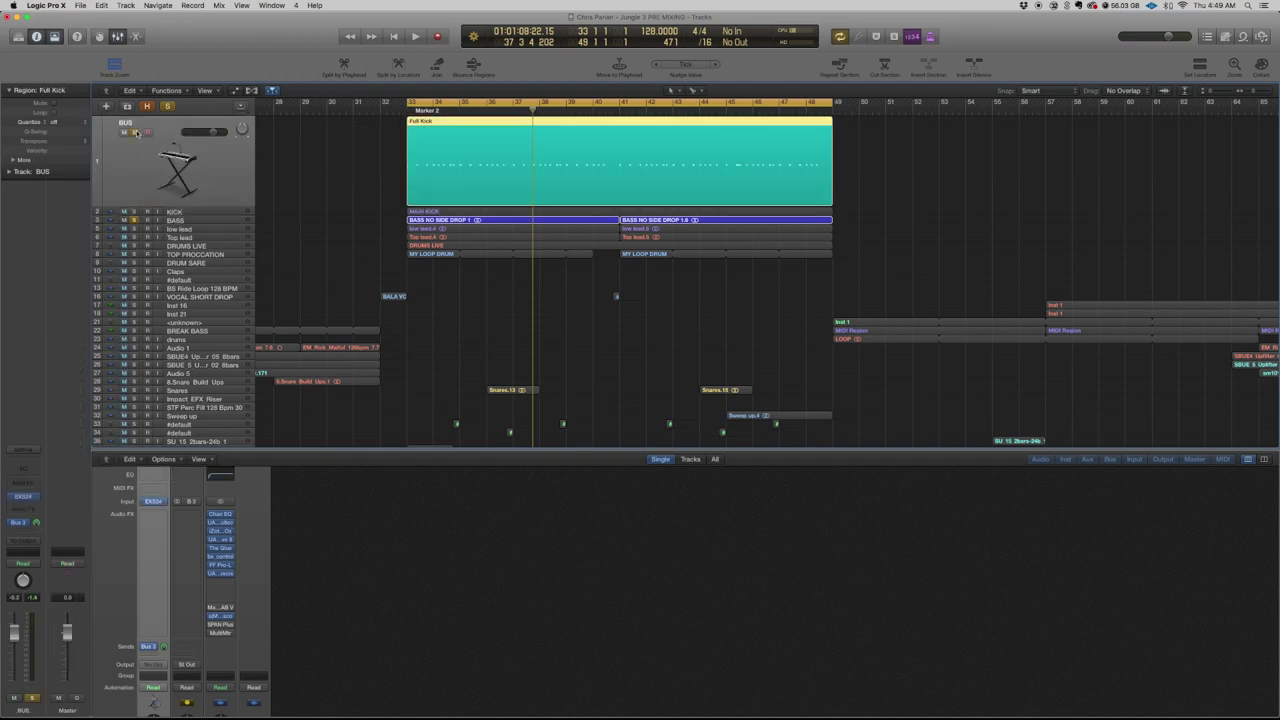
pyautogui.click(134, 221)
pyautogui.press('space')
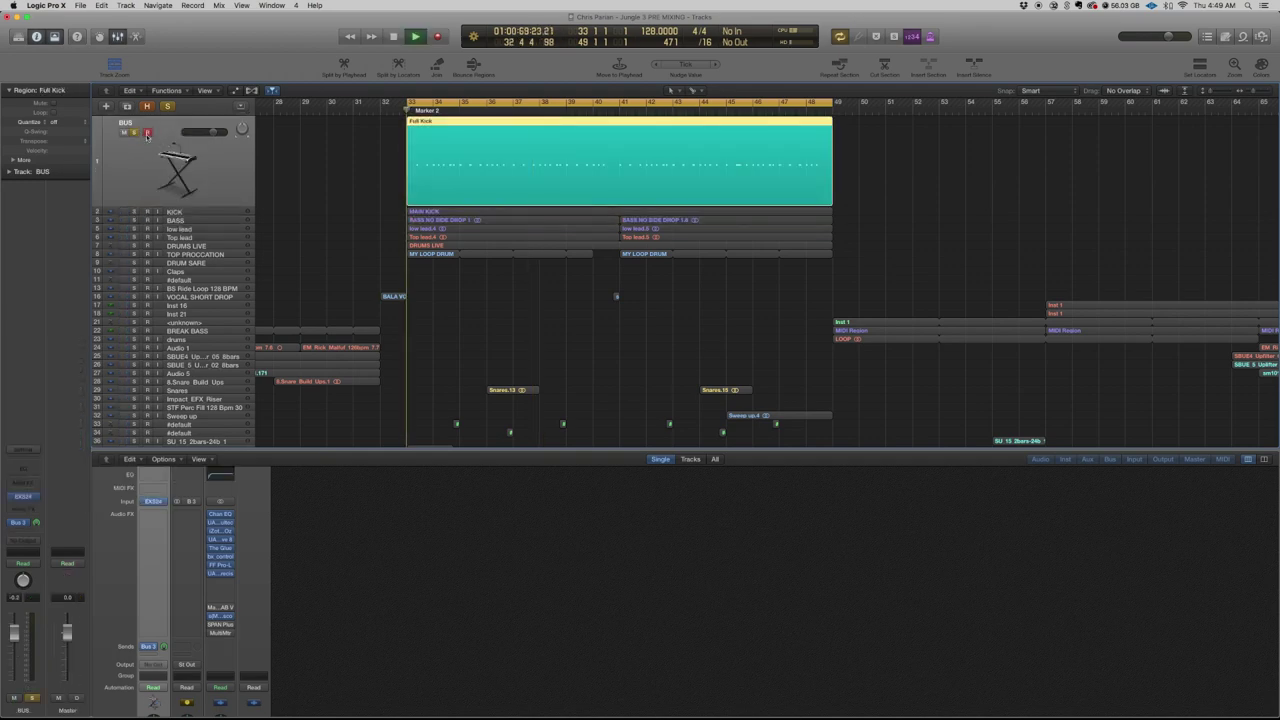
pyautogui.press('space')
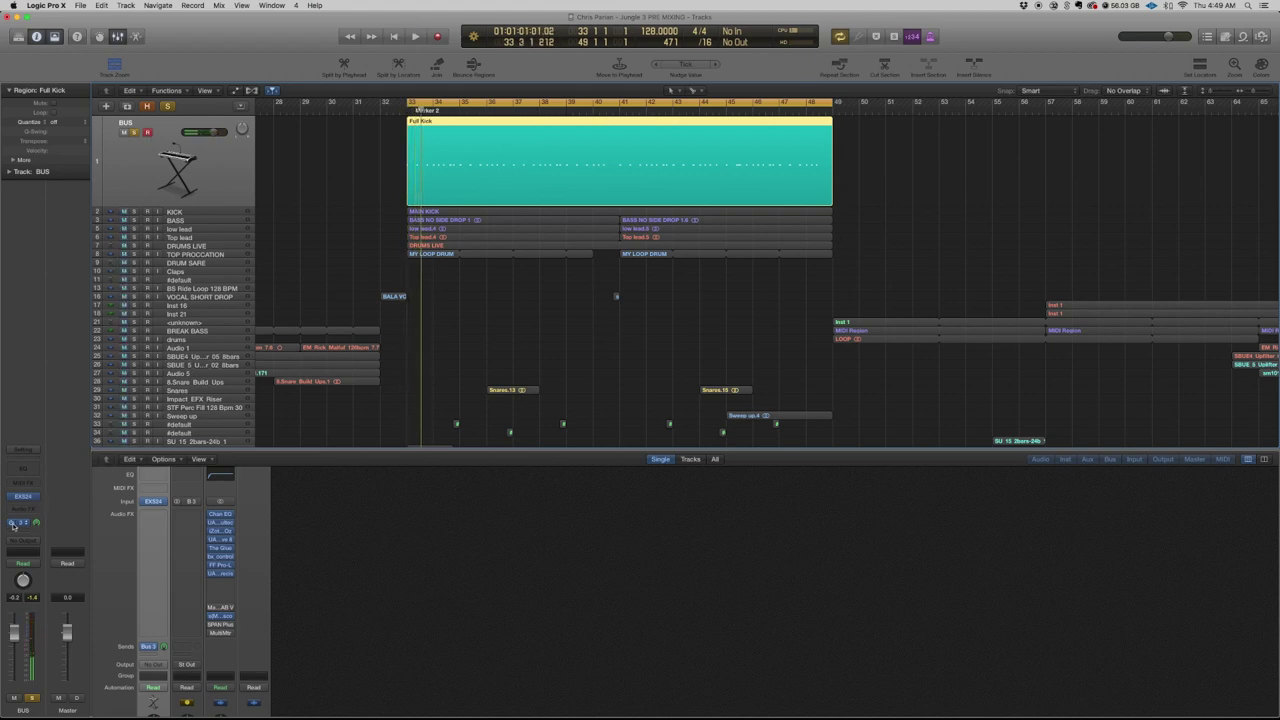
# - Show the BASS track's Compressor over the arrangement and play BASS and BUS soloed together, watching its meters
pyautogui.click(180, 220)
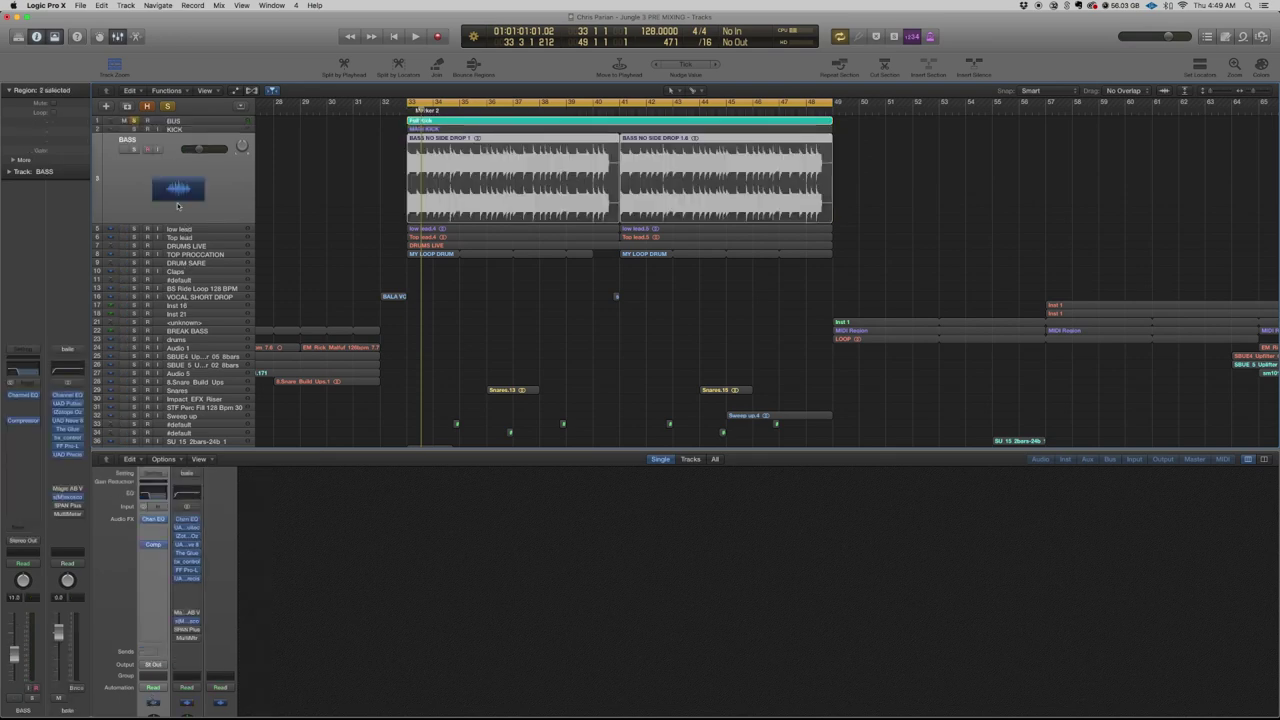
pyautogui.click(26, 422)
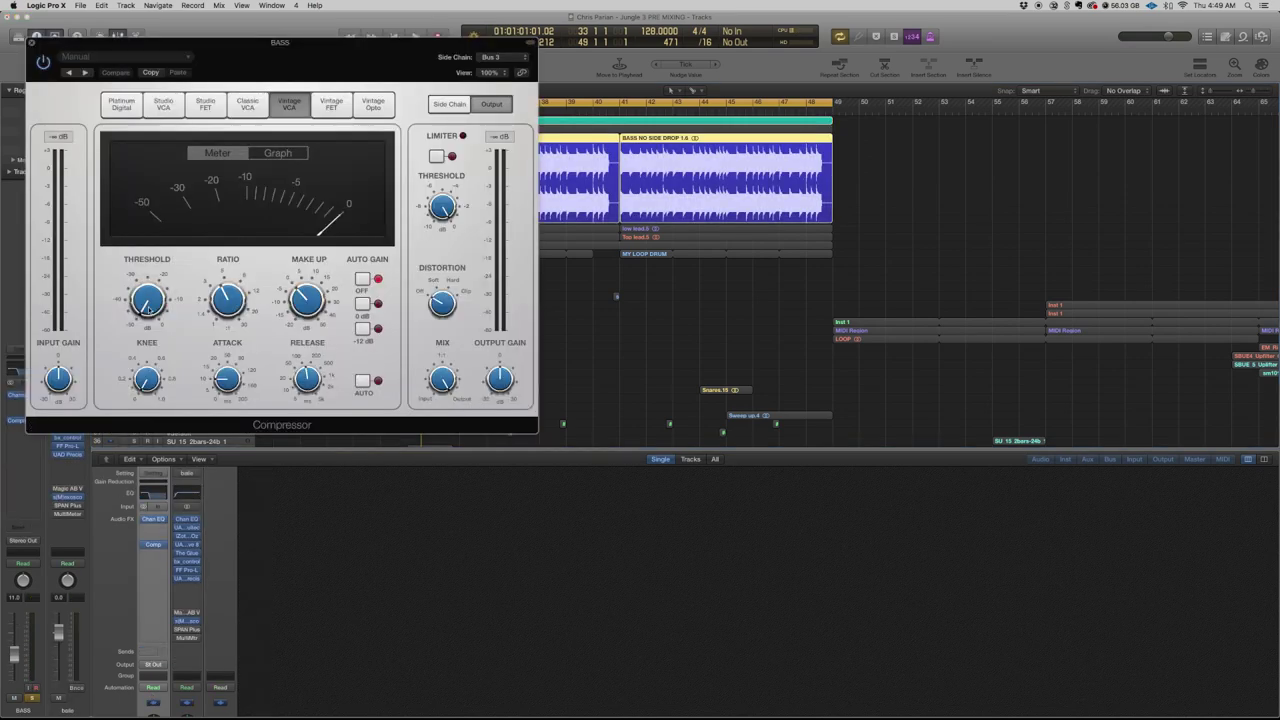
pyautogui.moveTo(241, 48); pyautogui.dragTo(568, 73)
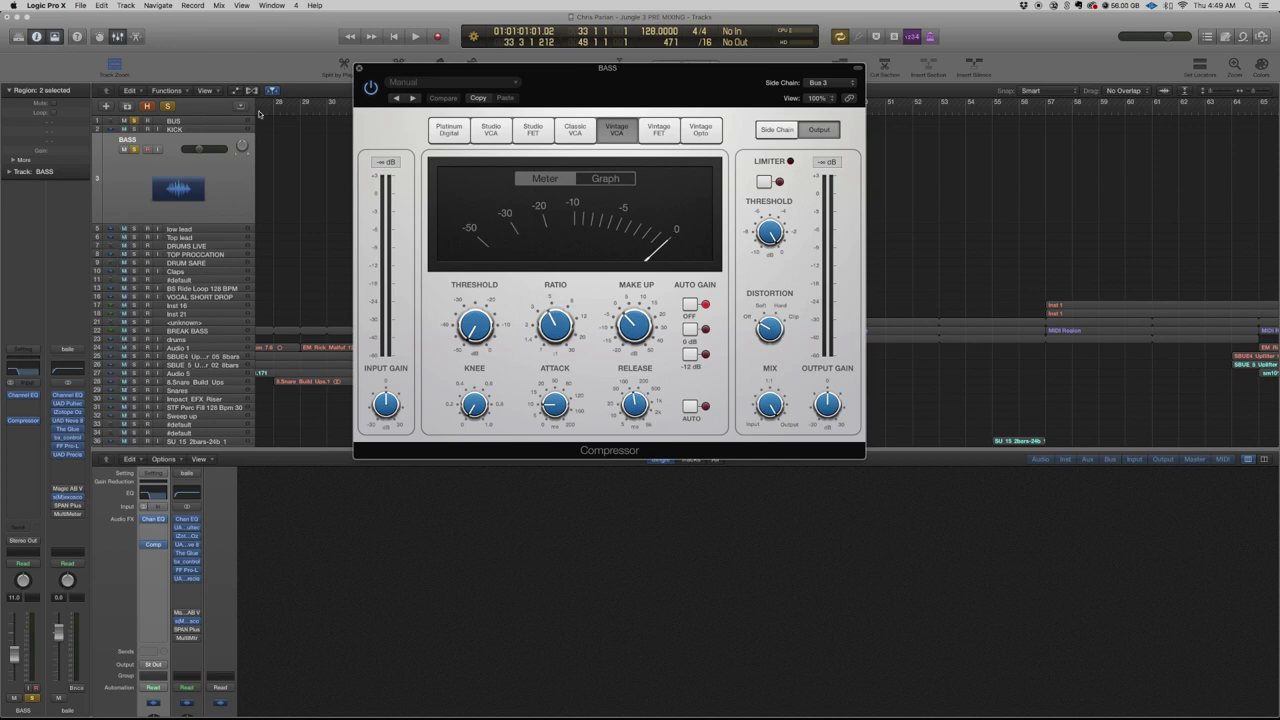
pyautogui.press('space')
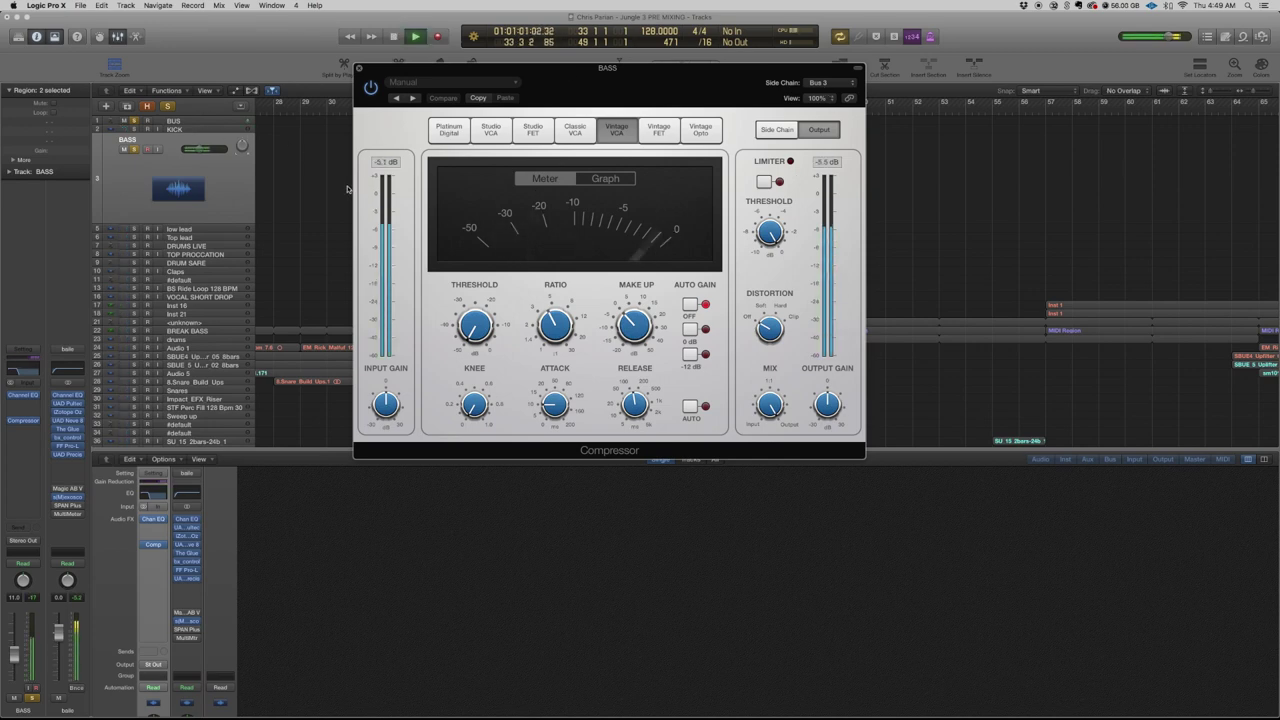
pyautogui.press('space')
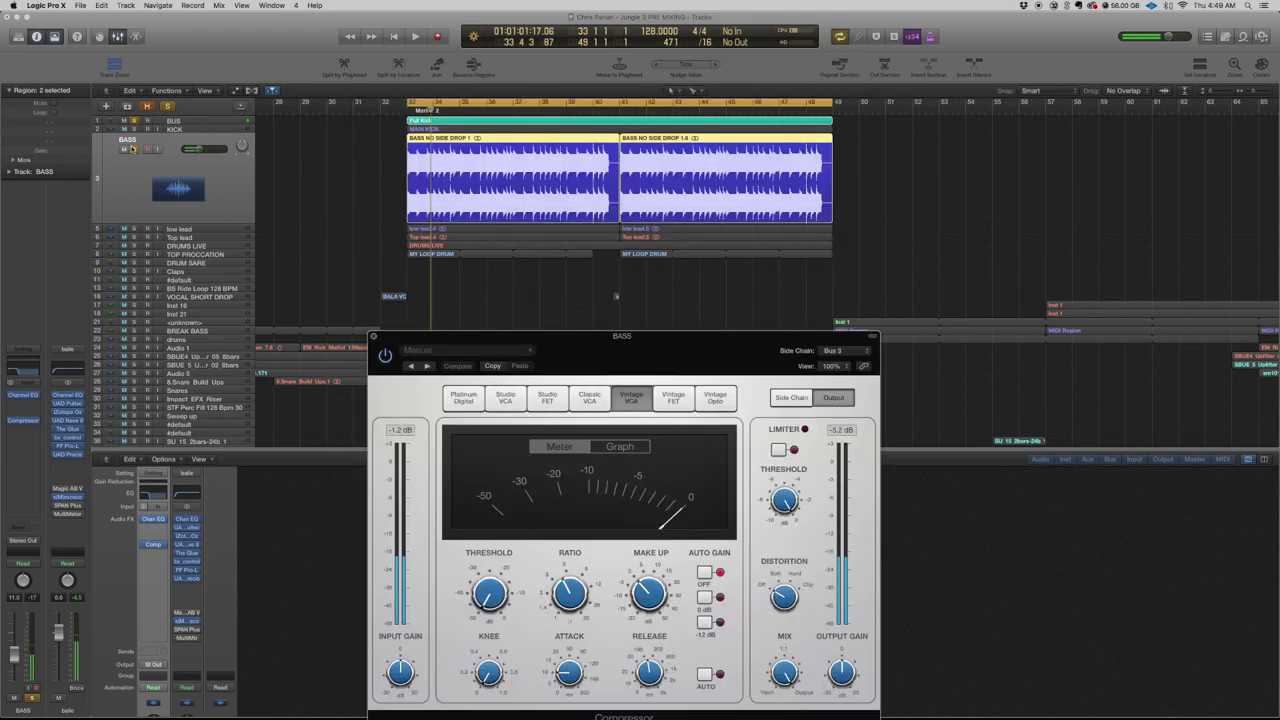
# - Unsolo BASS, select the Full Kick region on the BUS track, and solo KICK
pyautogui.click(132, 149)
pyautogui.click(468, 121)
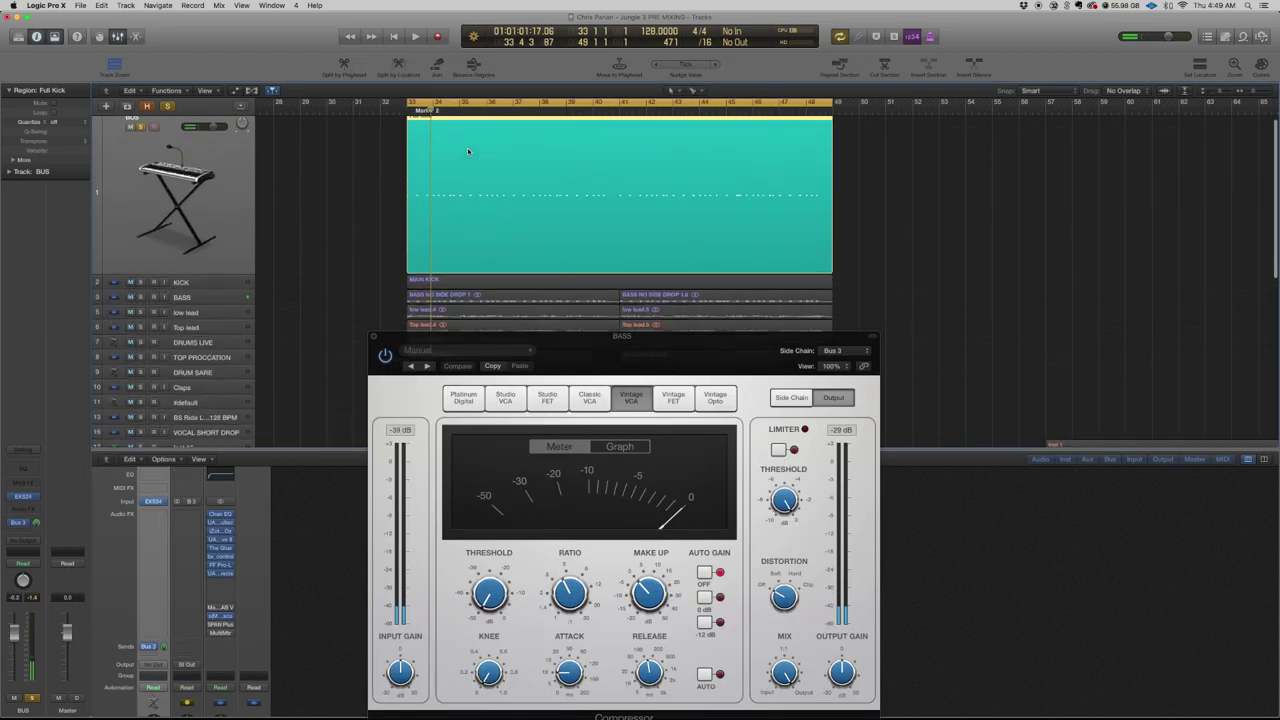
pyautogui.click(143, 297)
# - Examine the Full Kick notes against the MAIN KICK and bass regions at the drop's start, and close the Compressor
pyautogui.press('super+Right')
pyautogui.press('super+Right')
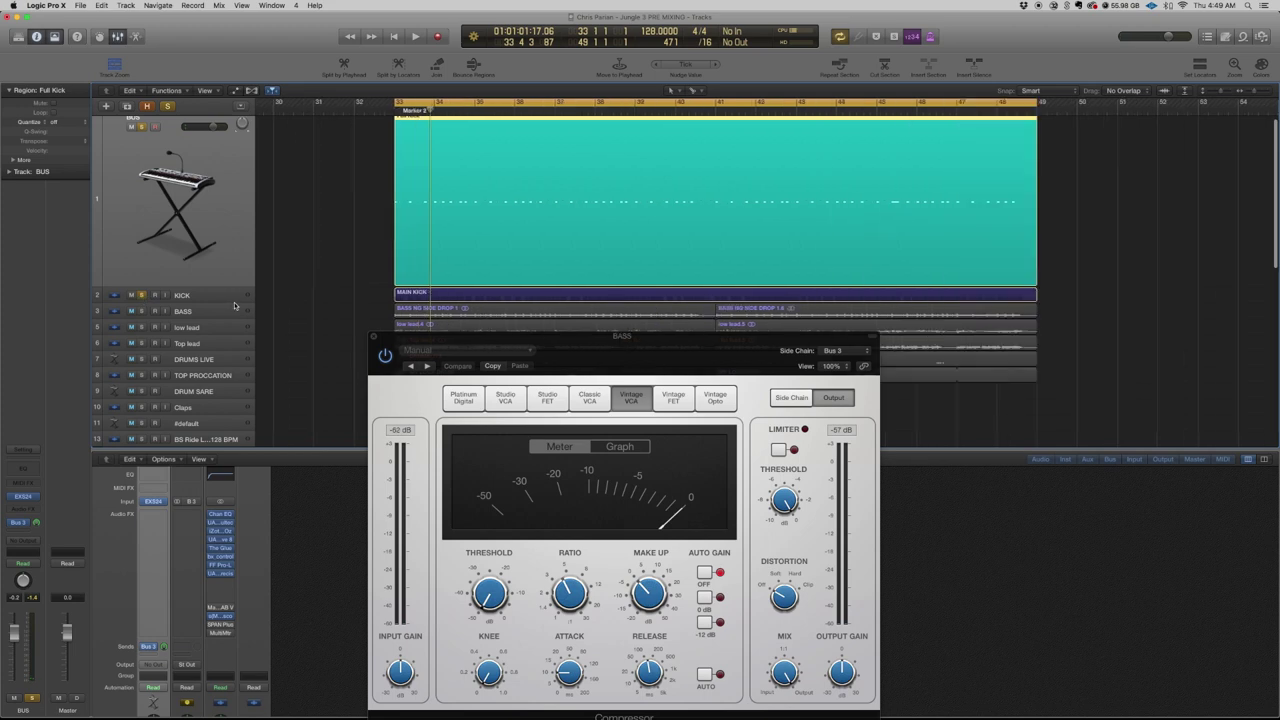
pyautogui.press('super+Down')
pyautogui.scroll(-5, 280, 298)
pyautogui.press('super+Right')
pyautogui.press('super+Right')
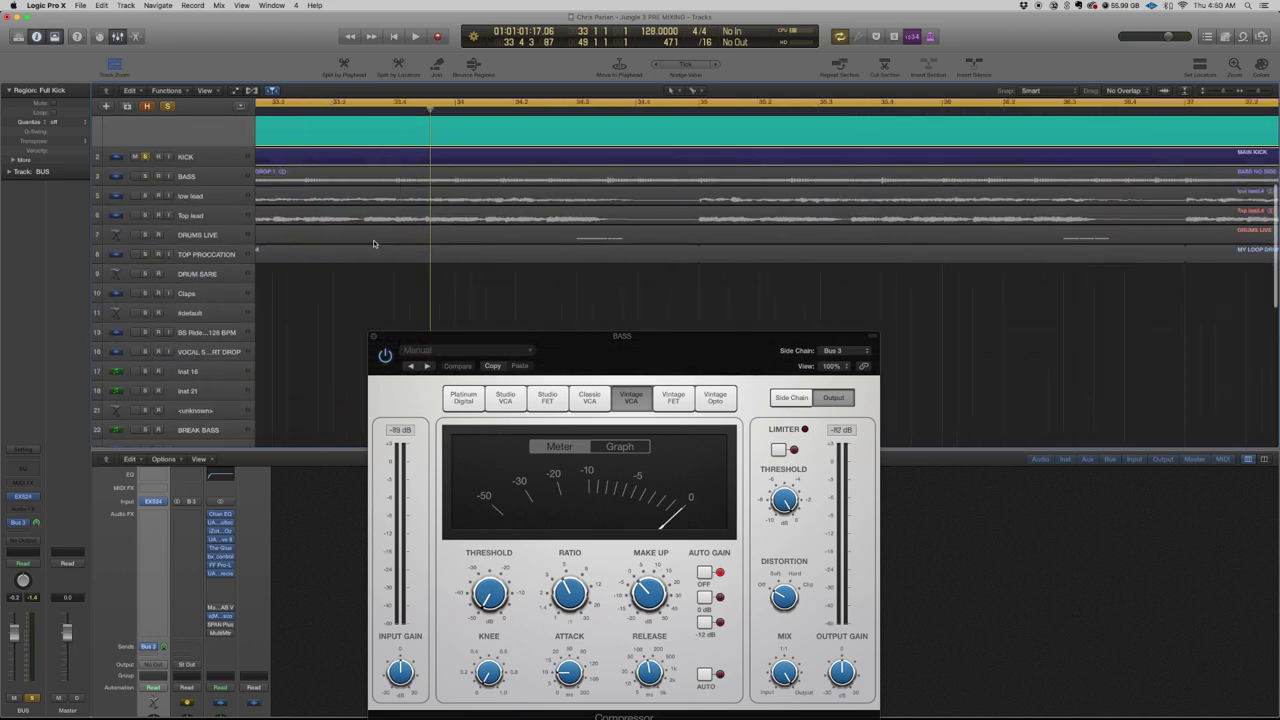
pyautogui.press('super+Down')
pyautogui.press('super+Down')
pyautogui.scroll(-1, 370, 244)
pyautogui.hscroll(-5, 370, 244)
pyautogui.scroll(3, 491, 274)
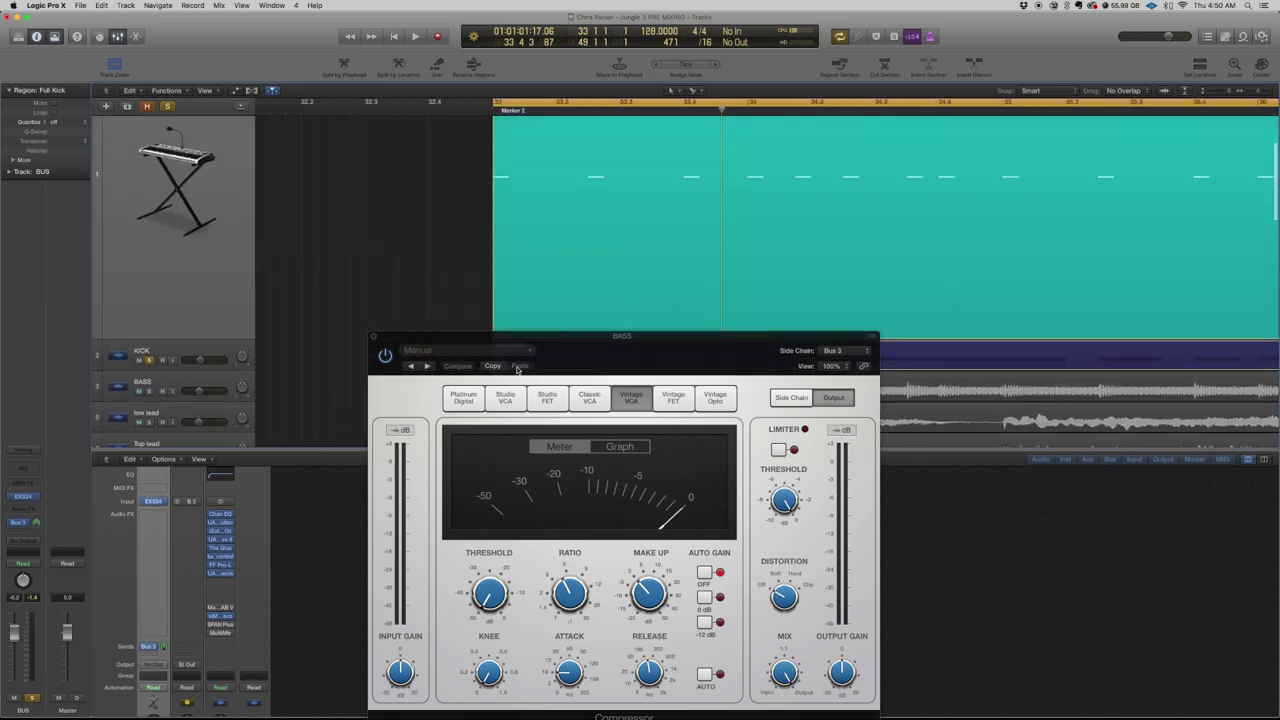
pyautogui.click(376, 337)
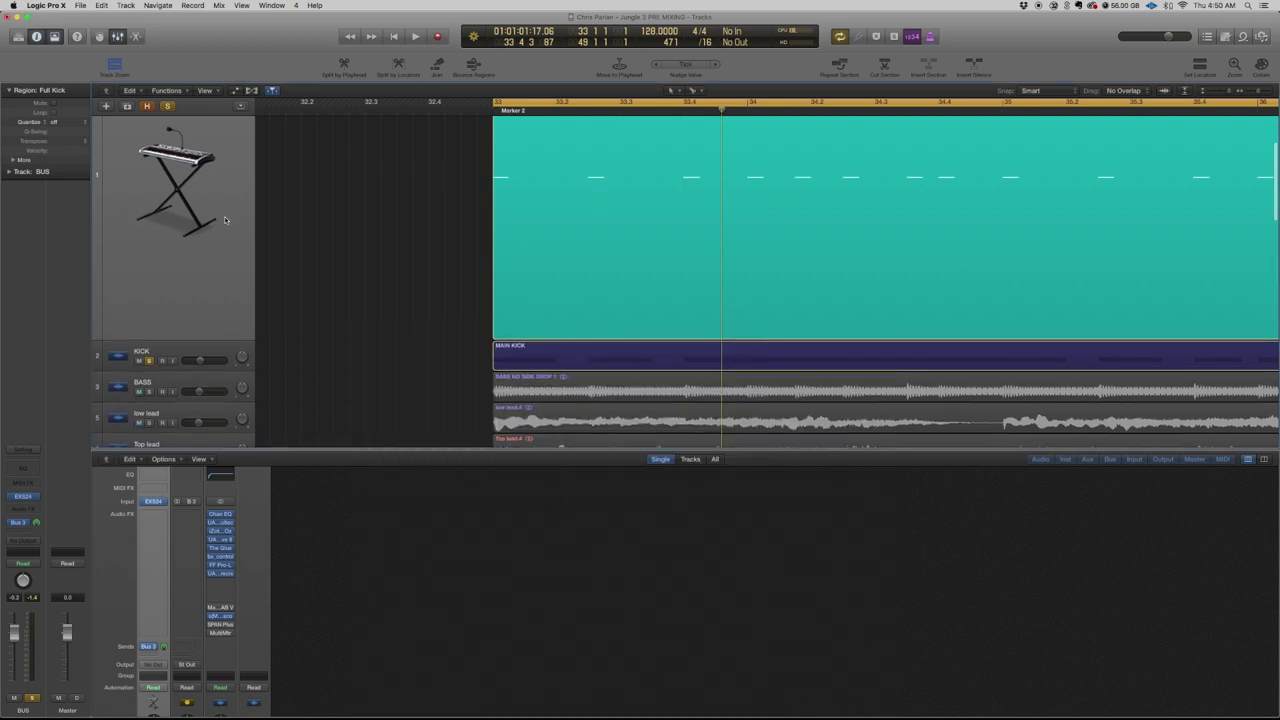
# - Unsolo the BUS and KICK tracks so that no track is soloed
pyautogui.scroll(-3, 225, 220)
pyautogui.scroll(5, 225, 220)
pyautogui.press('s')
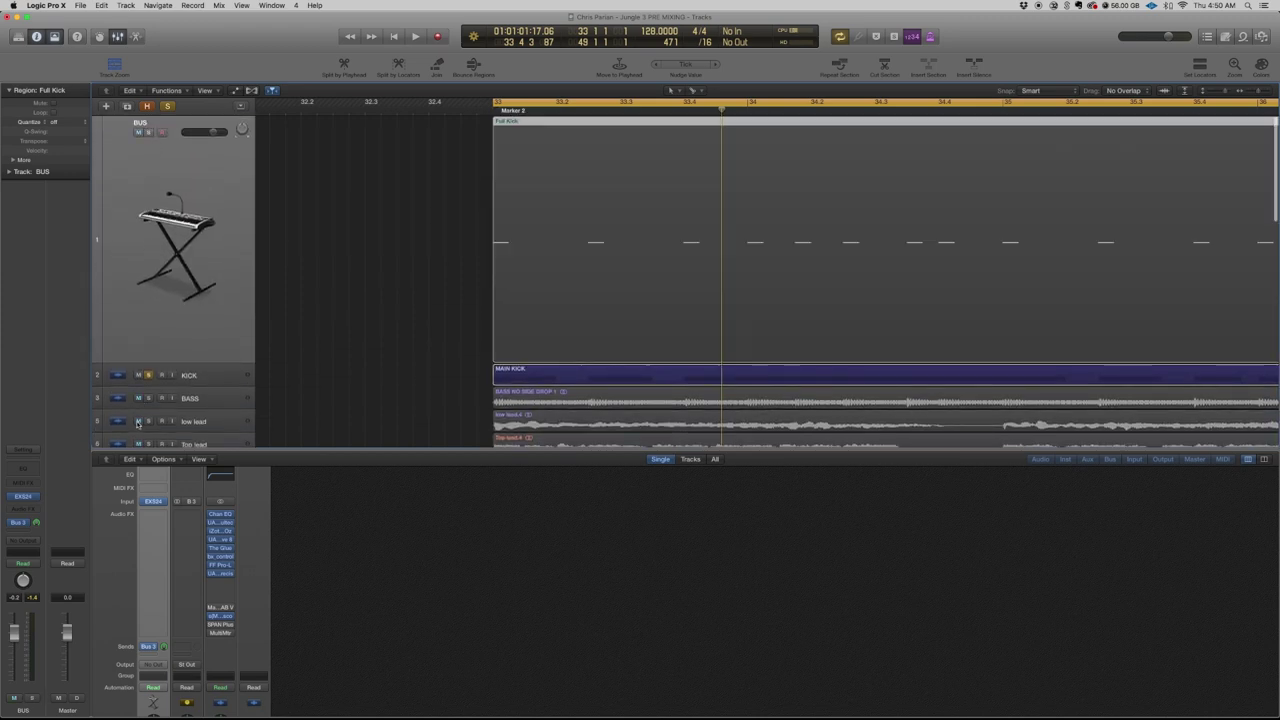
pyautogui.click(151, 384)
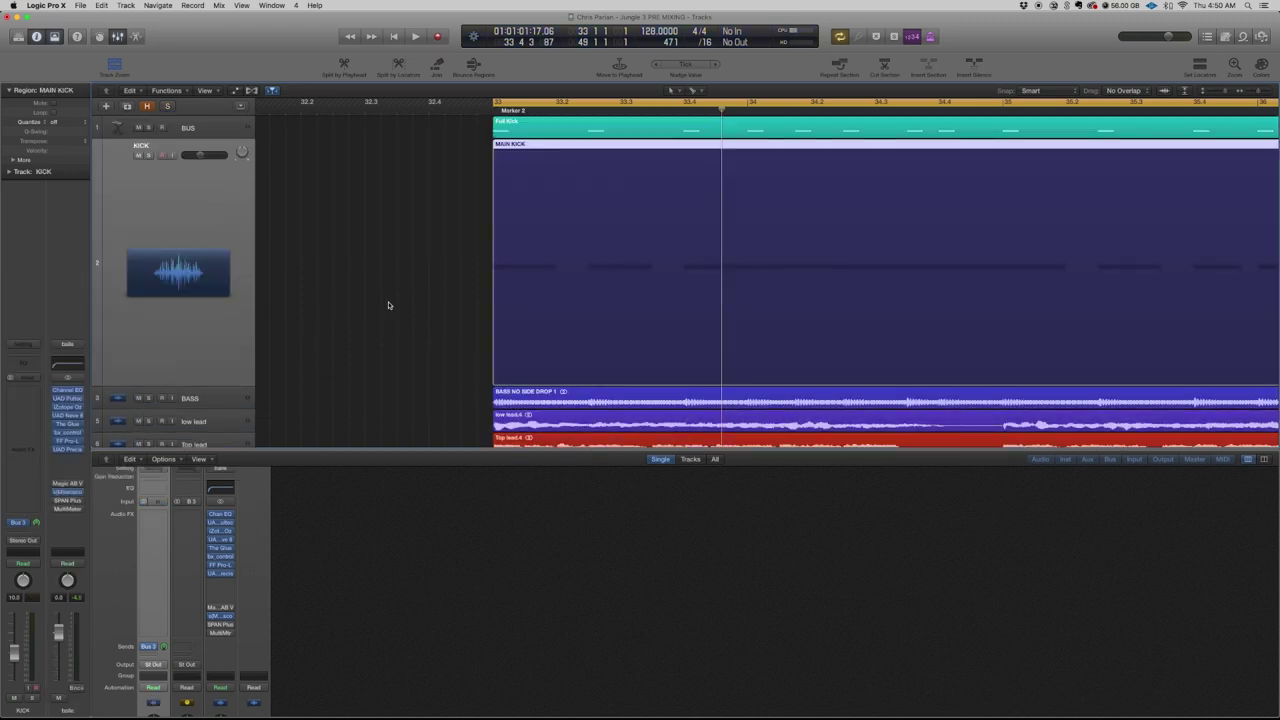
# - Open the Compressor on the BASS track and solo BUS and BASS
pyautogui.click(195, 399)
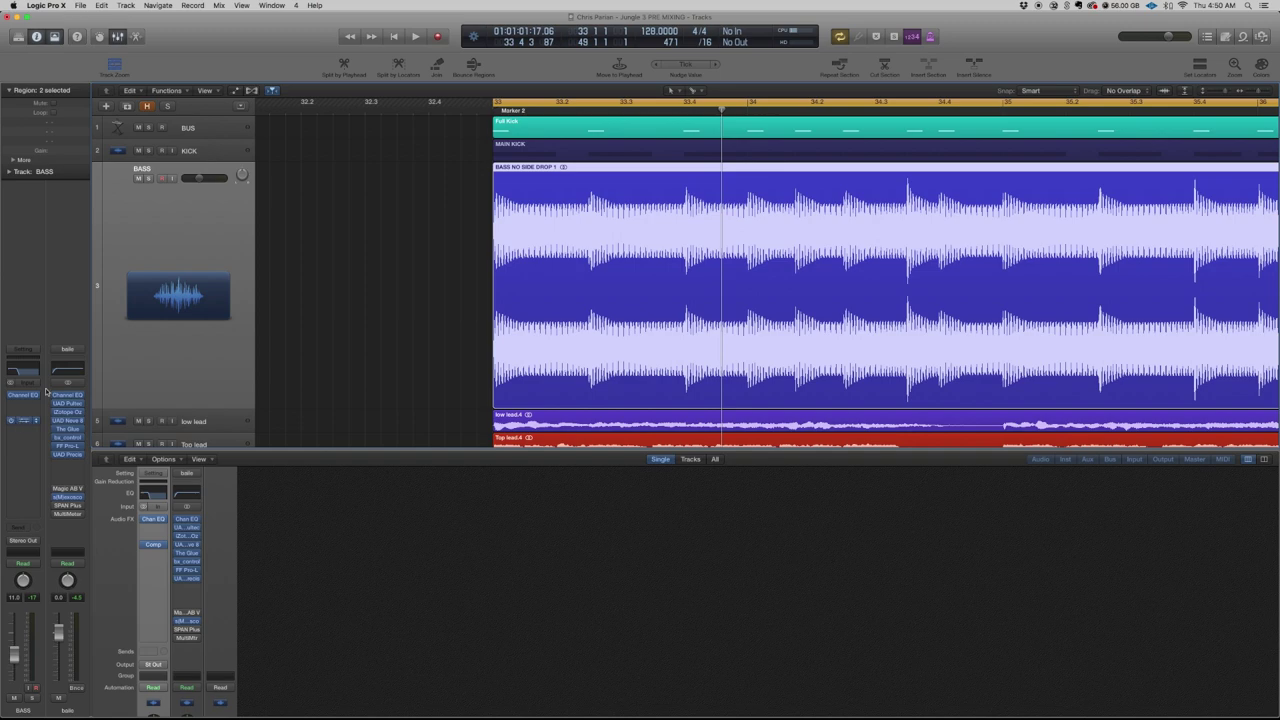
pyautogui.click(22, 420)
pyautogui.click(149, 128)
pyautogui.click(149, 178)
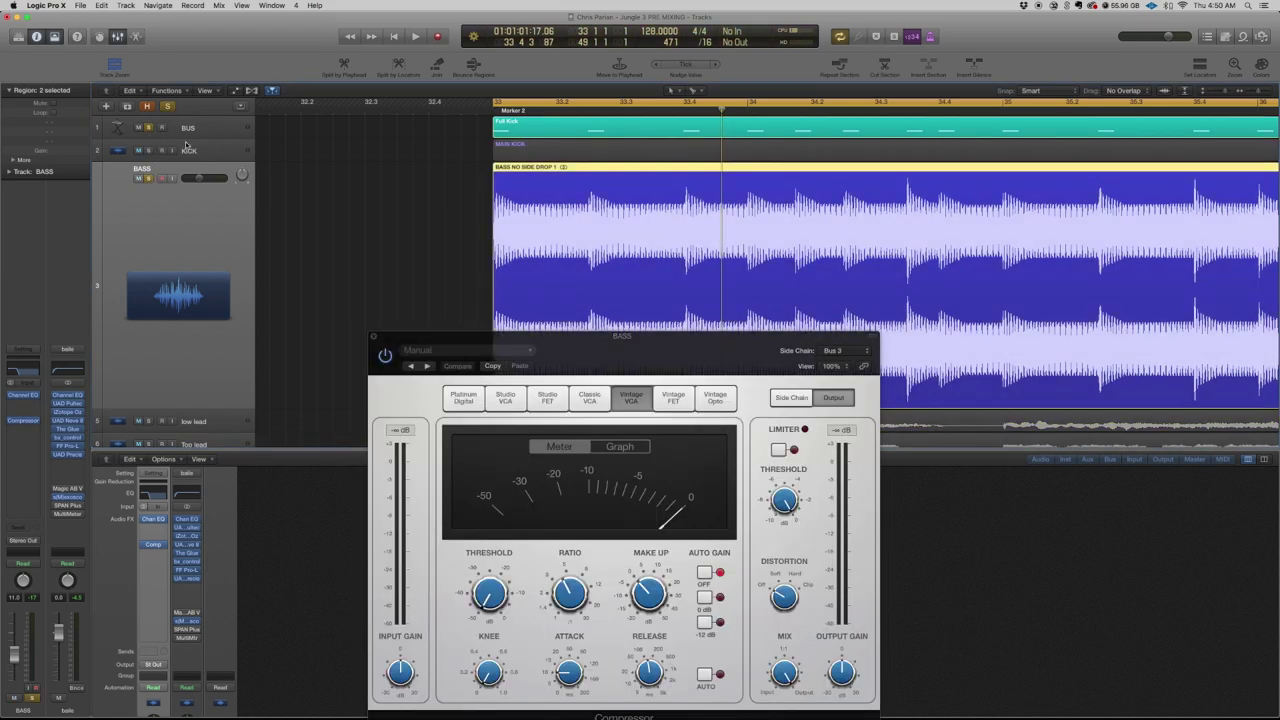
# - Add KICK to the solo, listen to BUS, KICK and BASS together, and close the Compressor
pyautogui.press('super+Left')
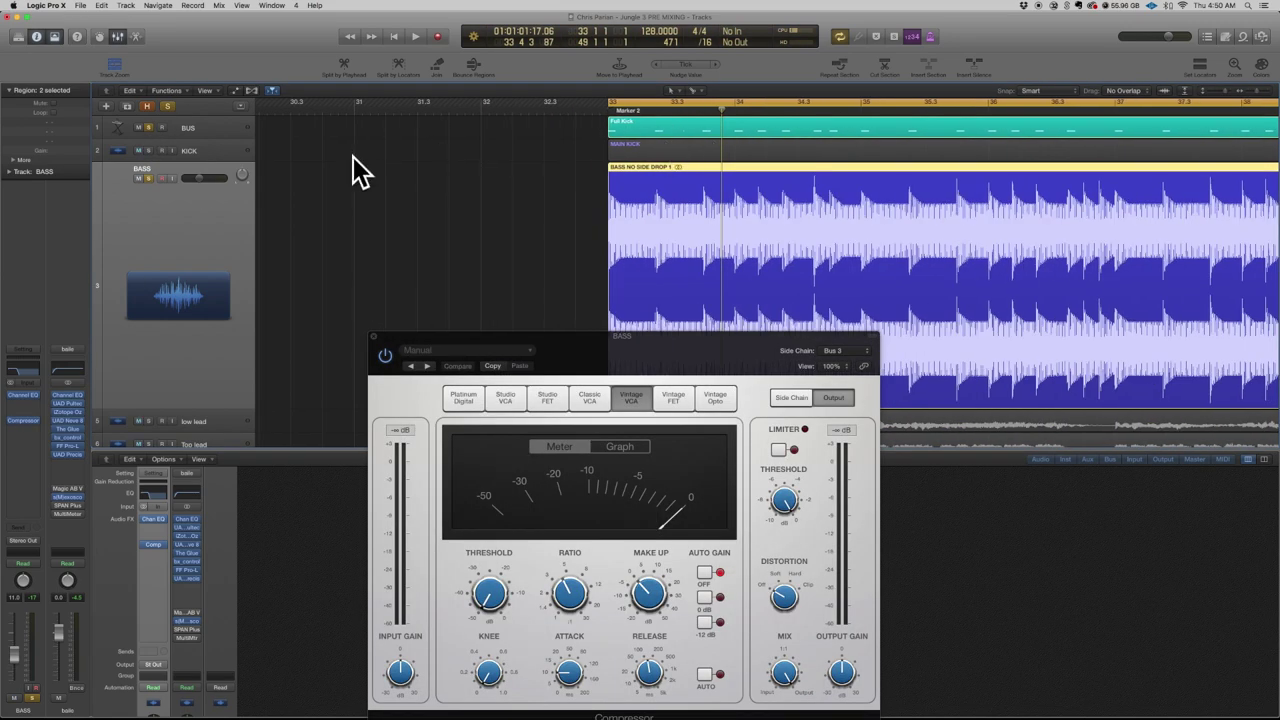
pyautogui.click(148, 150)
pyautogui.press('space')
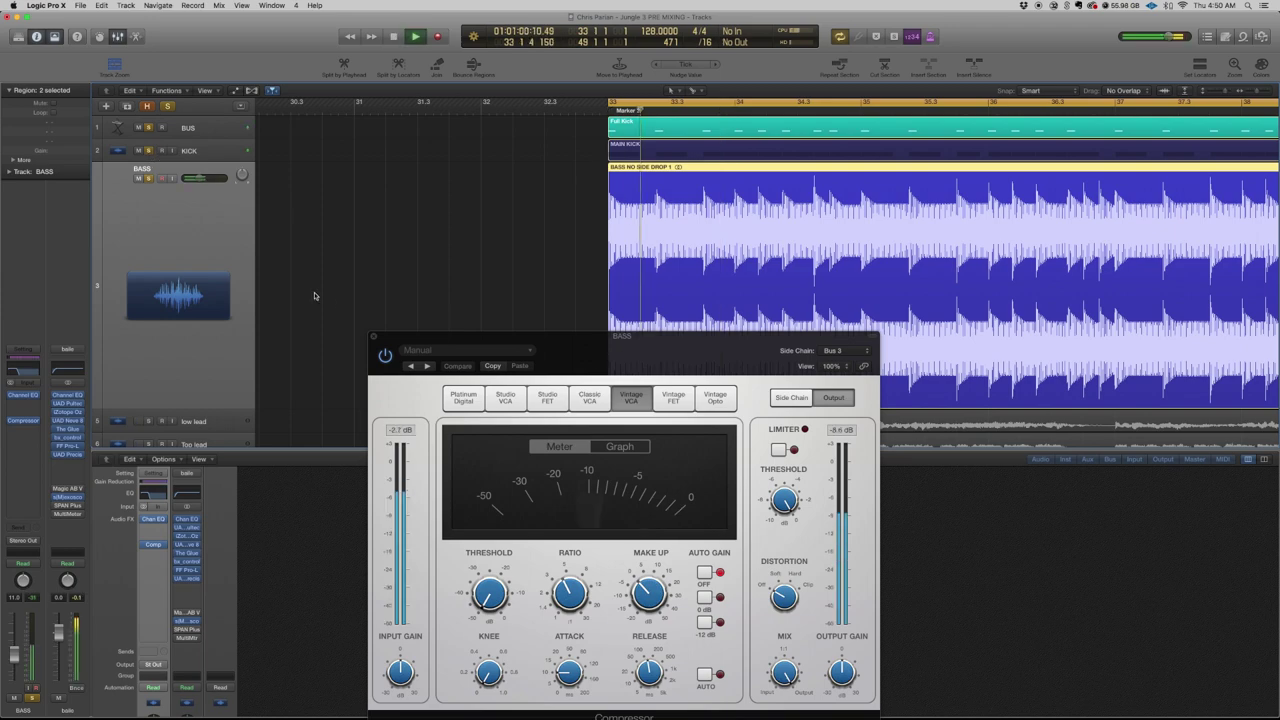
pyautogui.click(374, 337)
pyautogui.press('super+Left')
pyautogui.press('super+Left')
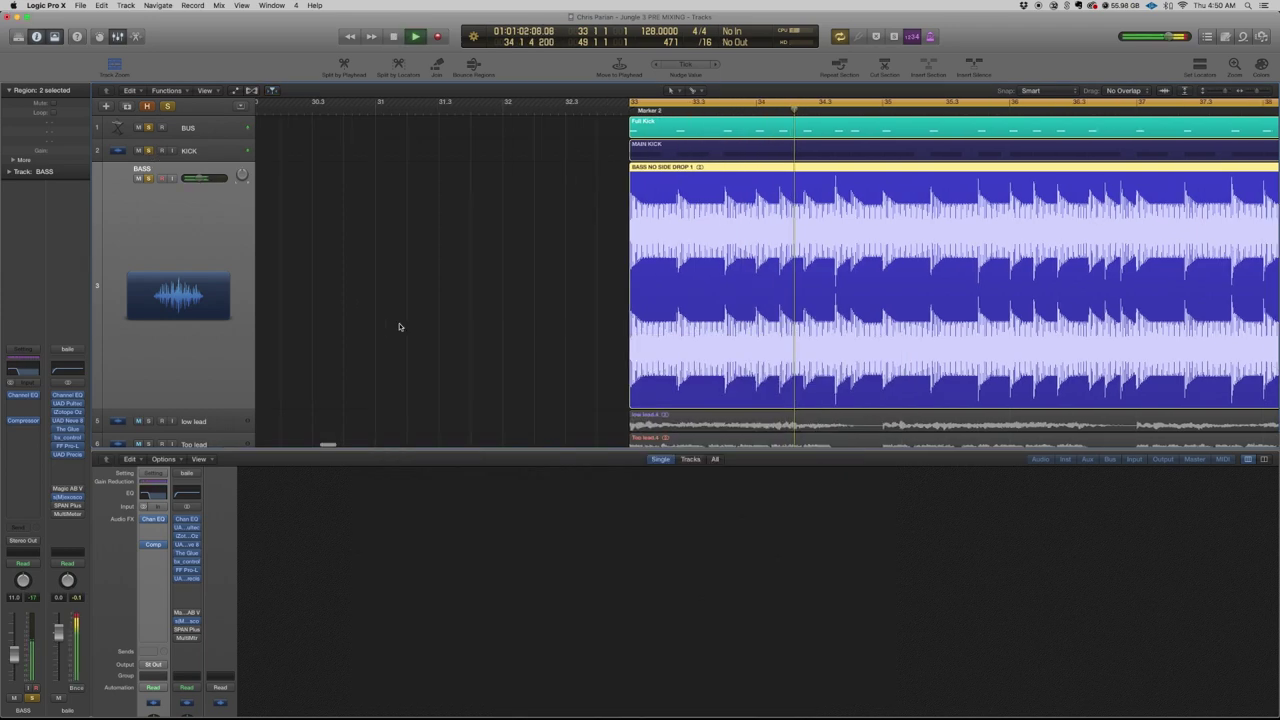
pyautogui.press('space')
# - Unsolo BASS, KICK and BUS and bring the whole drop section with all tracks into view
pyautogui.click(148, 178)
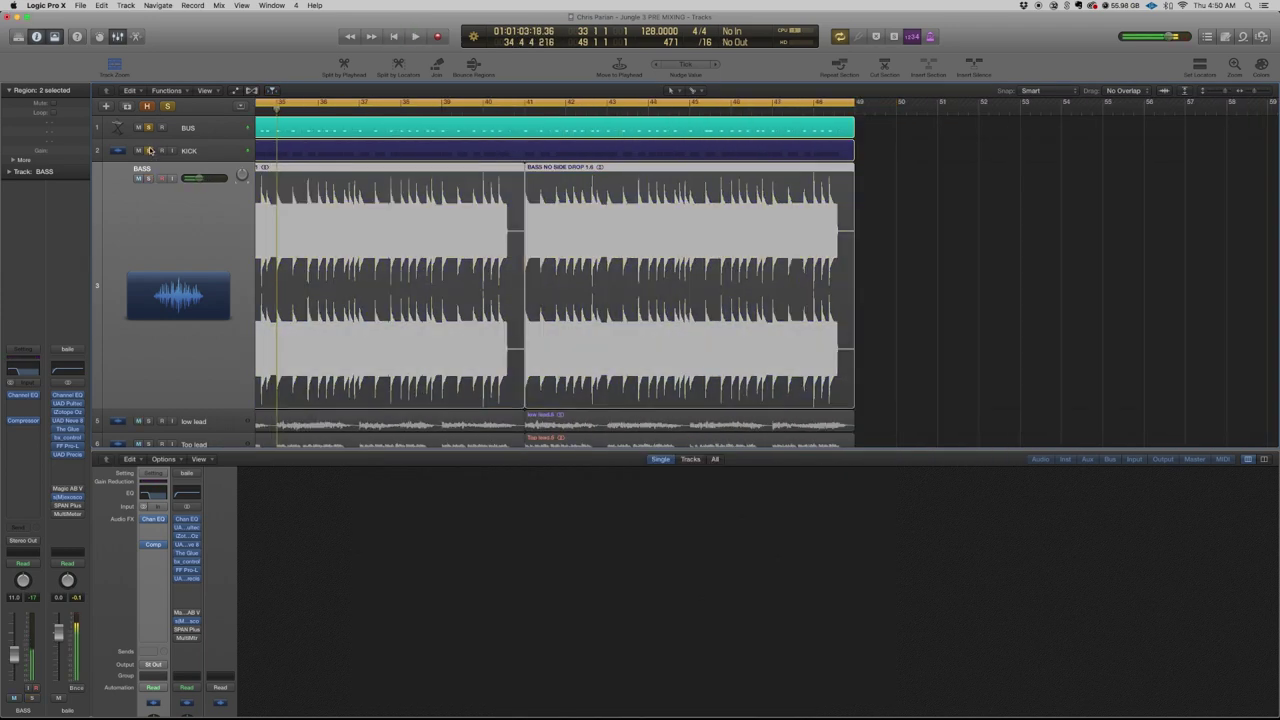
pyautogui.click(148, 150)
pyautogui.click(148, 127)
pyautogui.press('super+Up')
pyautogui.press('super+Up')
pyautogui.press('super+Up')
pyautogui.press('super+Up')
pyautogui.hscroll(-3, 414, 219)
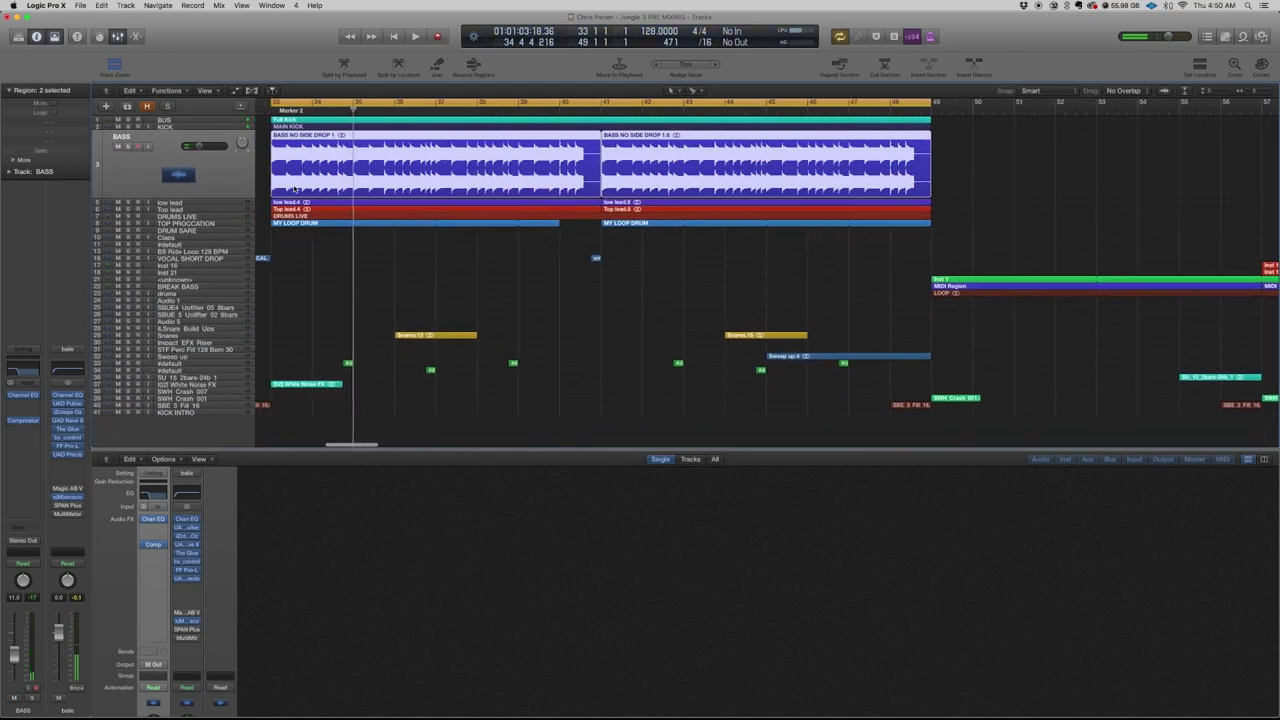
# - Select and solo the low lead track and listen to it in the drop
pyautogui.click(162, 205)
pyautogui.click(127, 154)
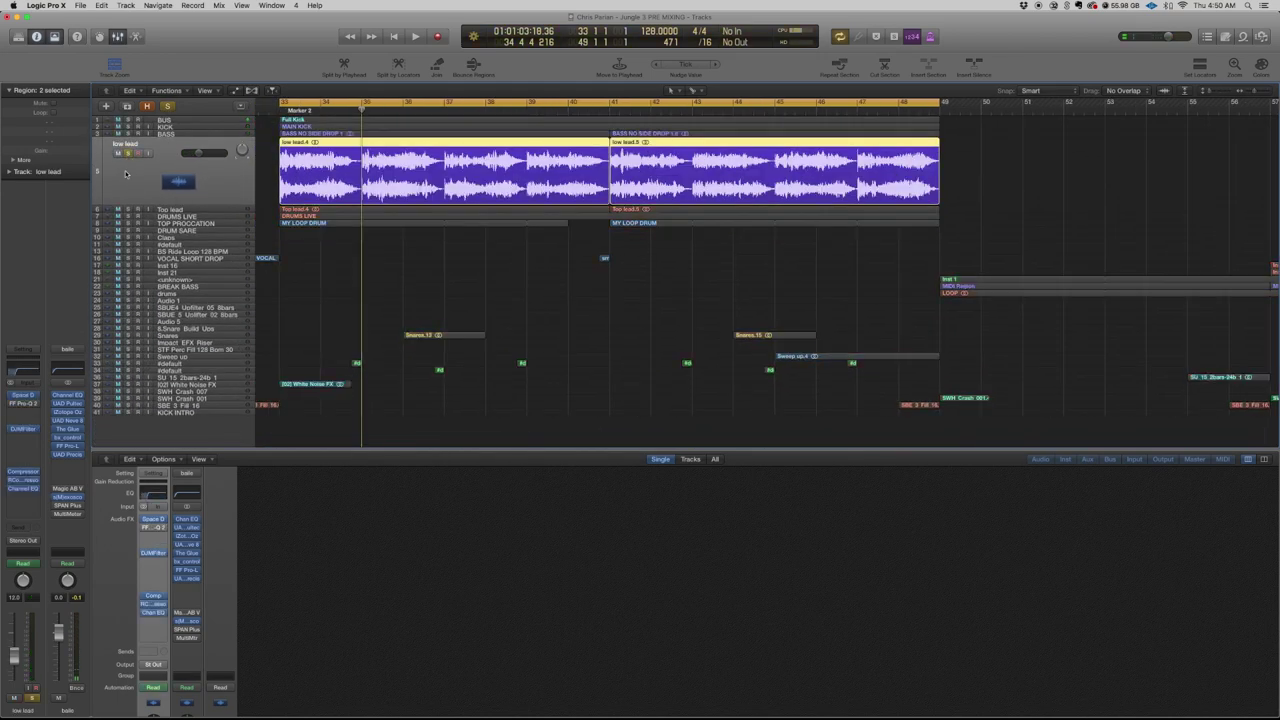
pyautogui.press('space')
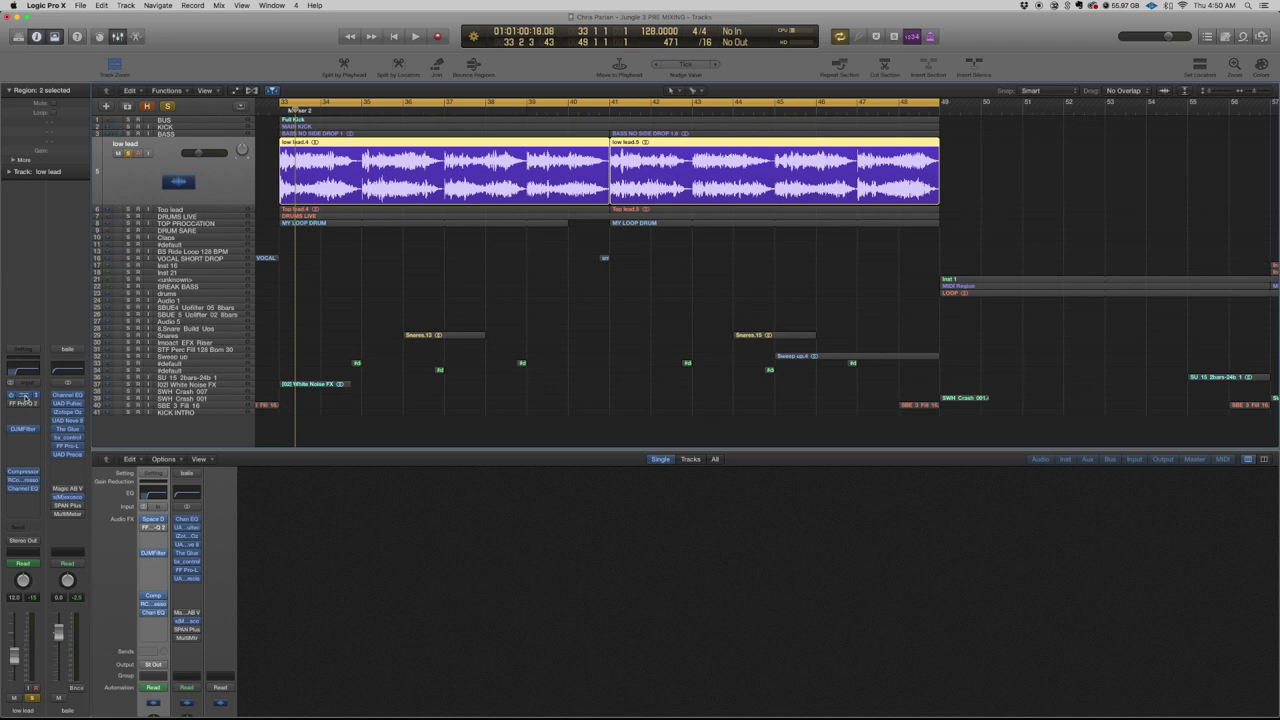
# - Show the low lead track's Space Designer reverb over the arrangement and play the soloed track through it
pyautogui.click(24, 397)
pyautogui.moveTo(245, 54); pyautogui.dragTo(551, 117)
pyautogui.press('space')
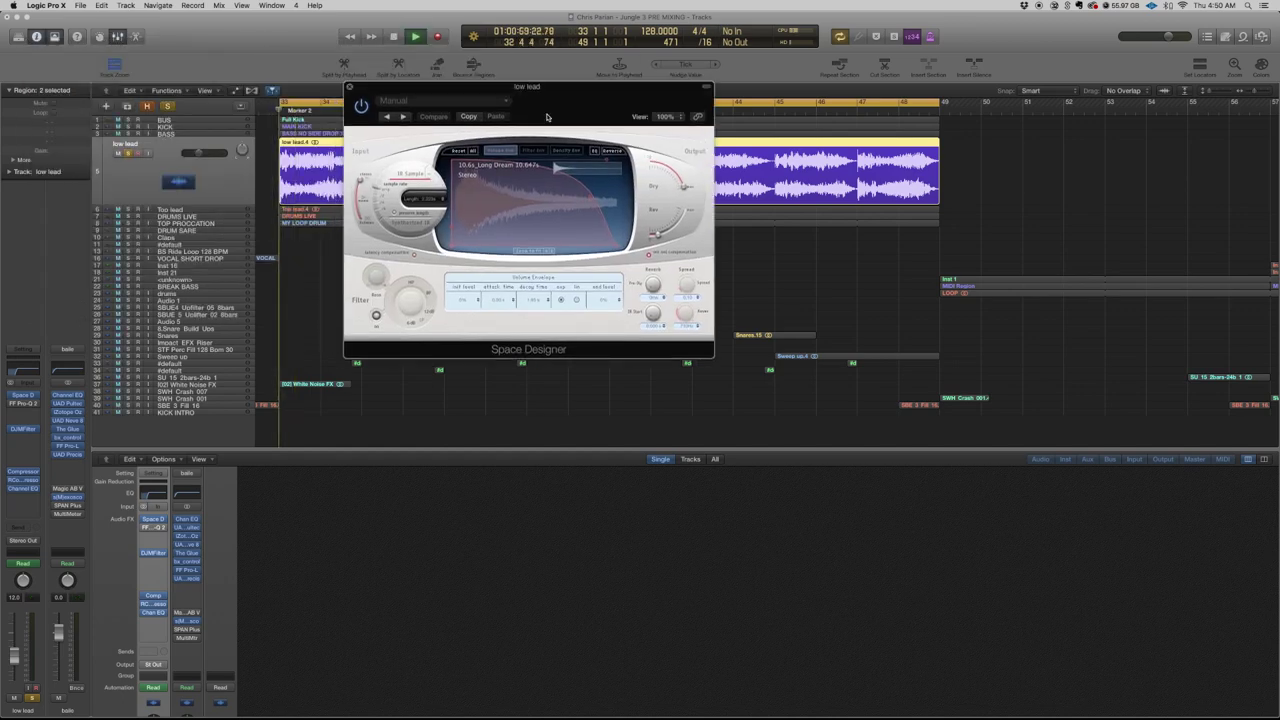
pyautogui.press('space')
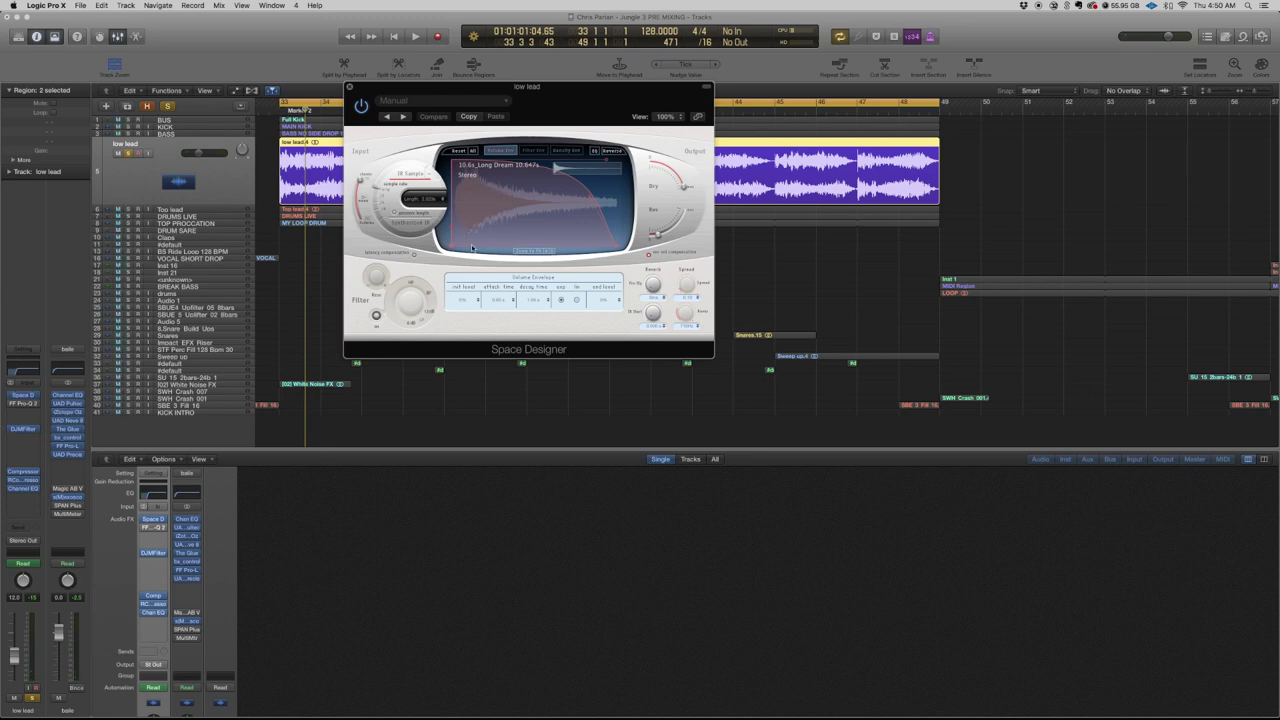
# - Open the low lead track's DJMFilter, listen to the track with it, and close the filter
pyautogui.click(23, 432)
pyautogui.press('space')
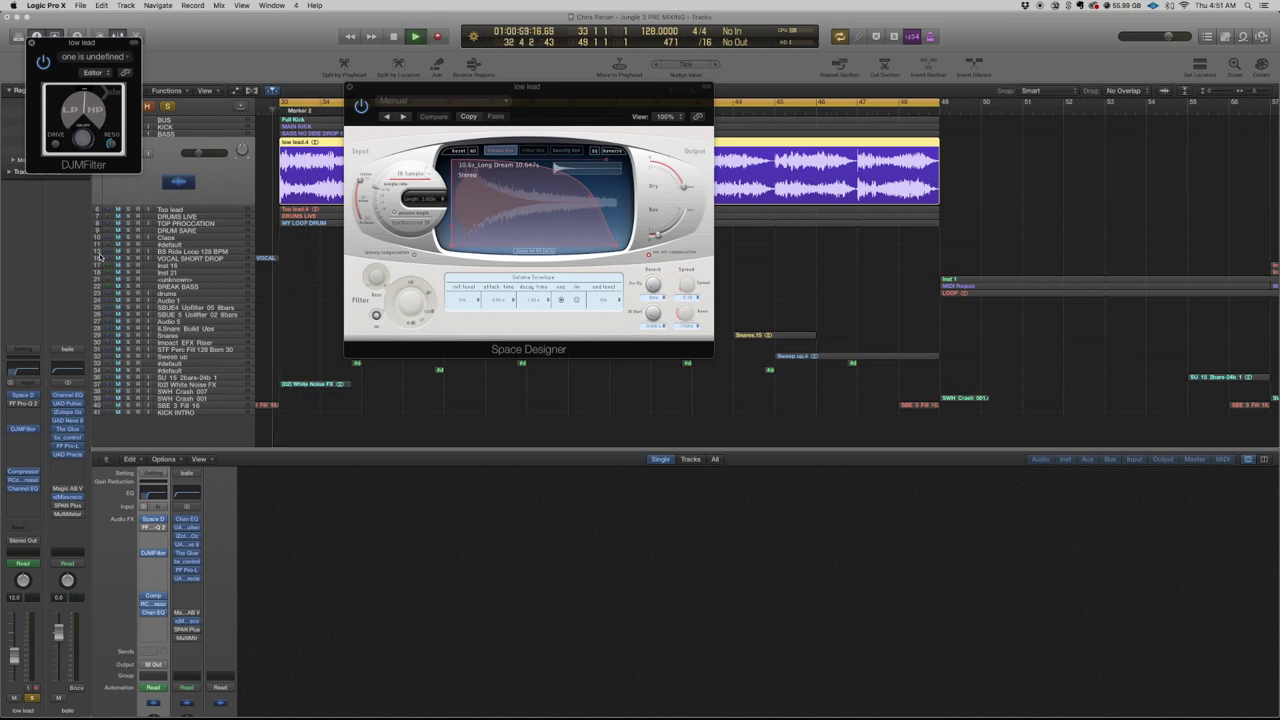
pyautogui.press('space')
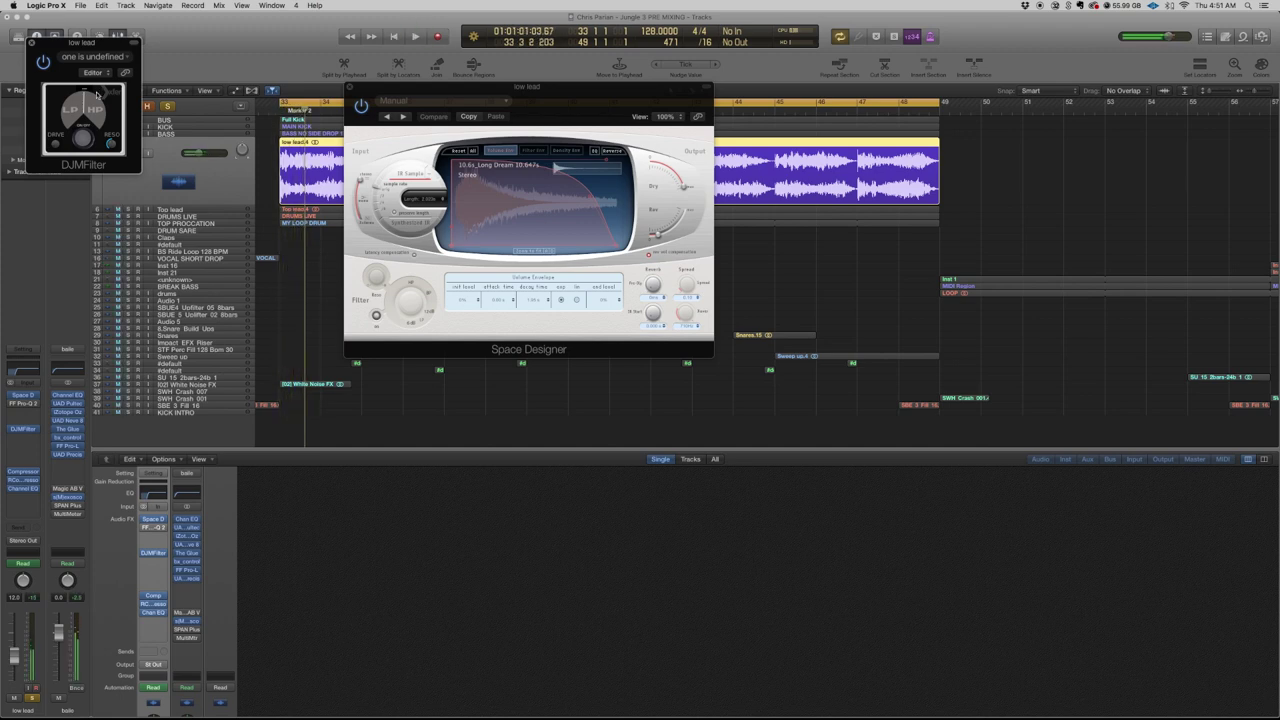
pyautogui.moveTo(87, 46); pyautogui.dragTo(317, 262)
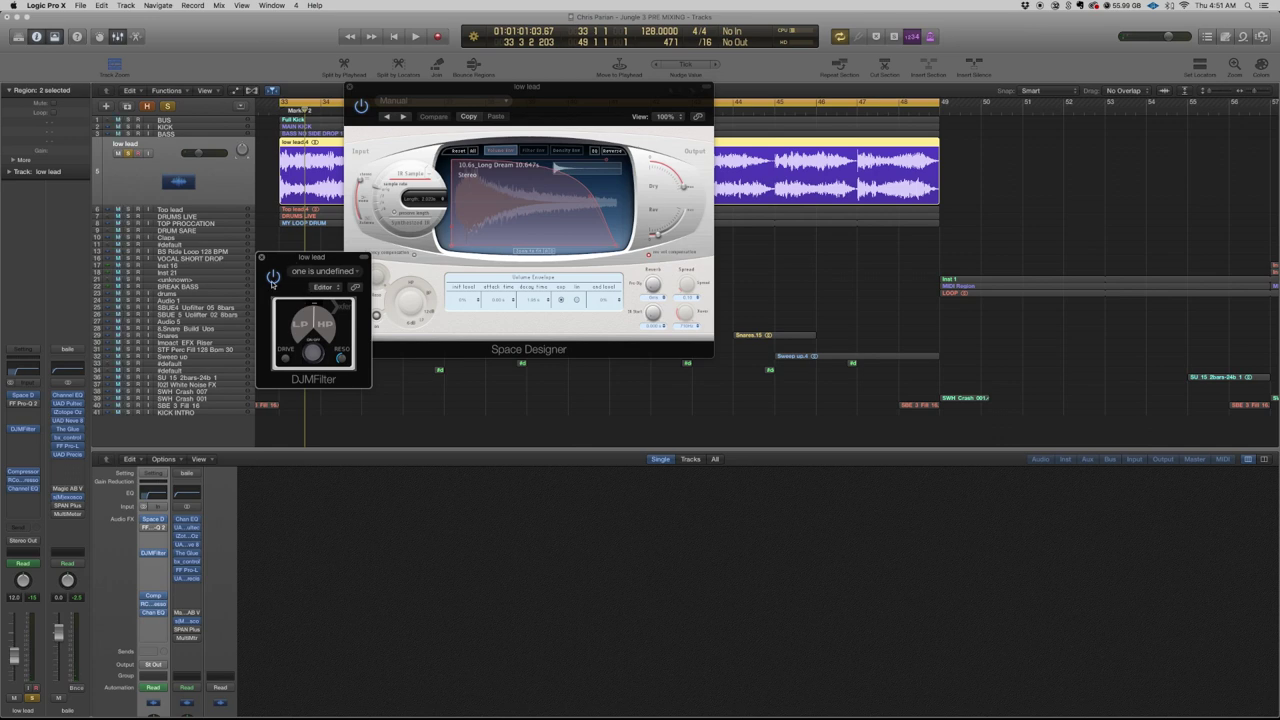
pyautogui.click(262, 258)
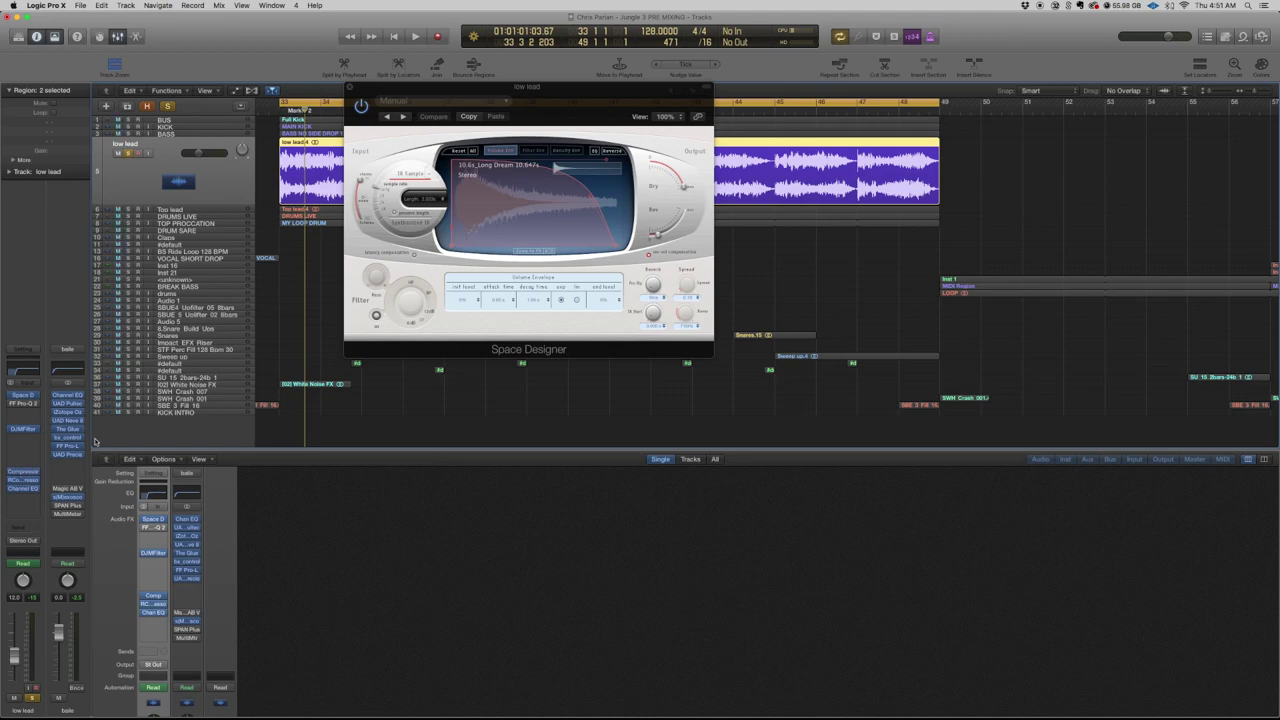
# - Open the low lead's Compressor and play its Bus 3 sidechain response, additionally soloing BUS, KICK and BASS
pyautogui.click(23, 471)
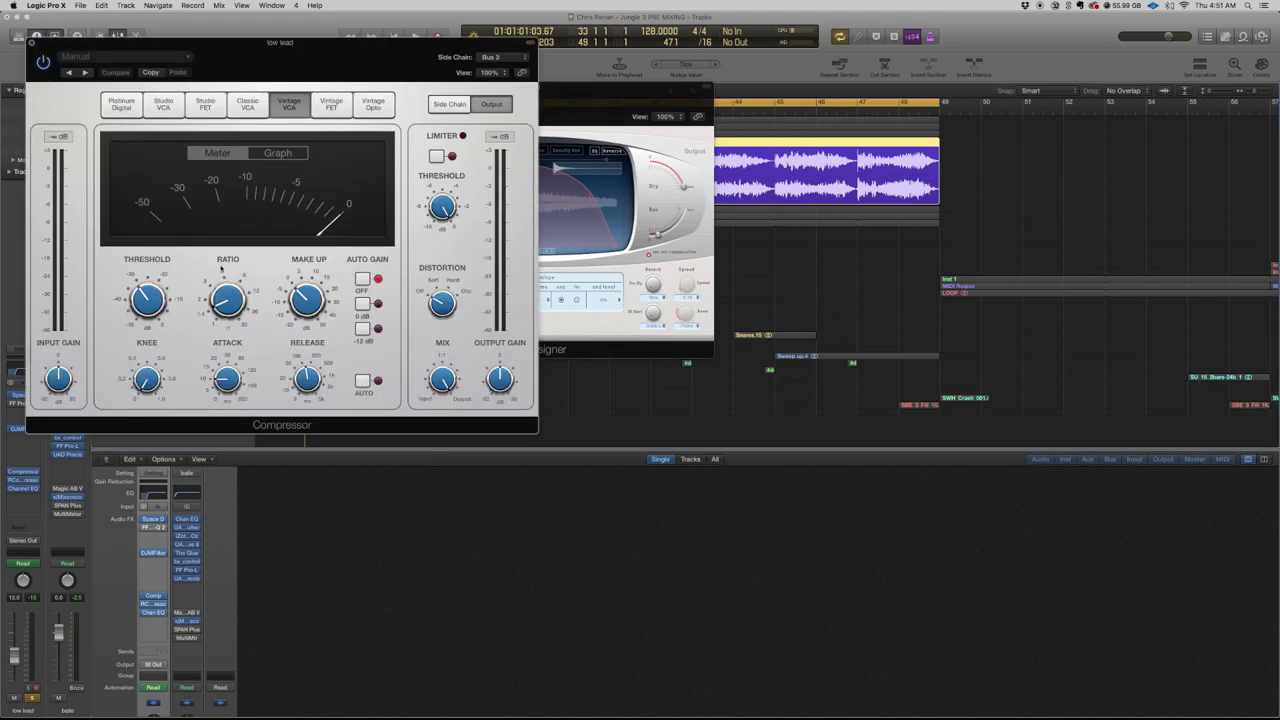
pyautogui.moveTo(227, 43); pyautogui.dragTo(634, 173)
pyautogui.press('space')
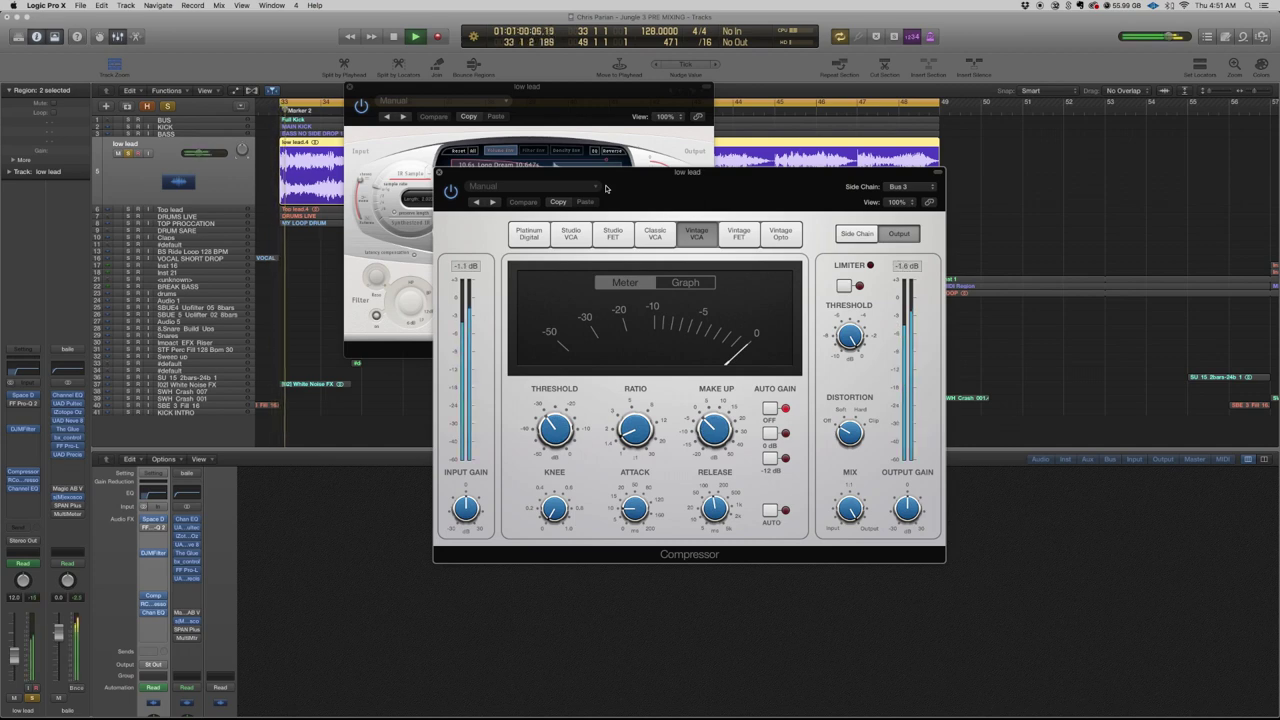
pyautogui.click(128, 121)
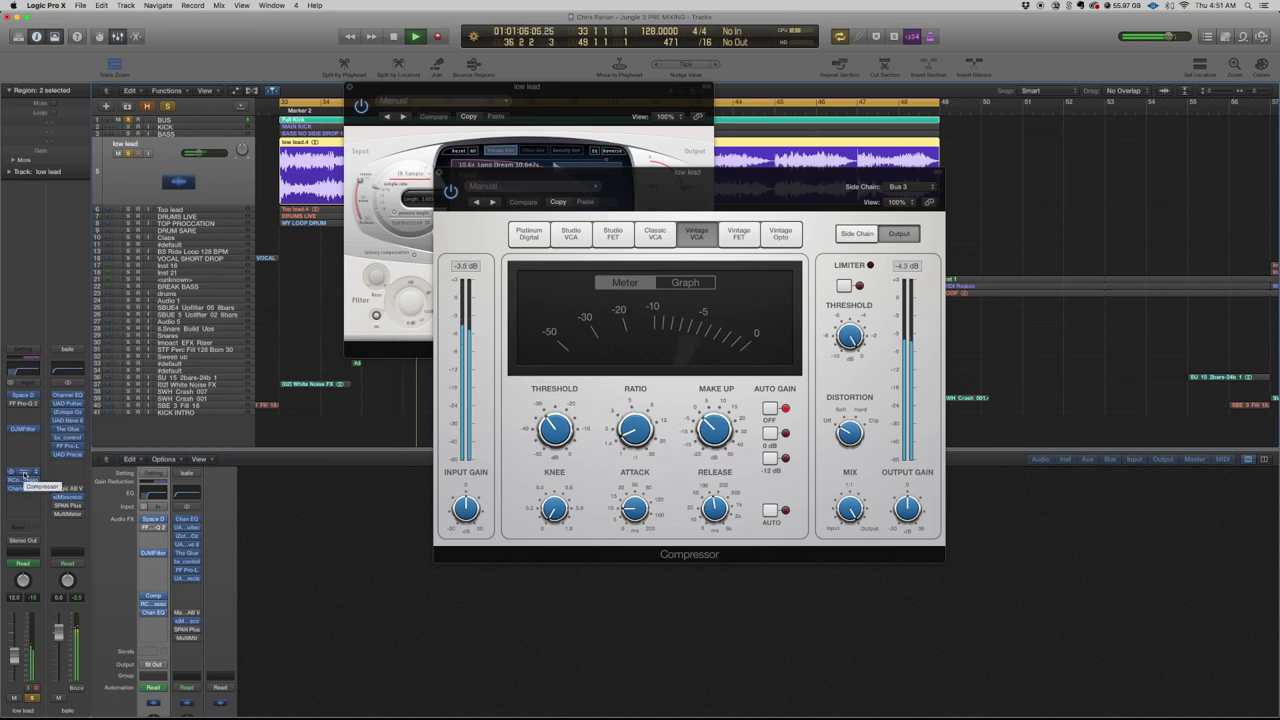
pyautogui.press('space')
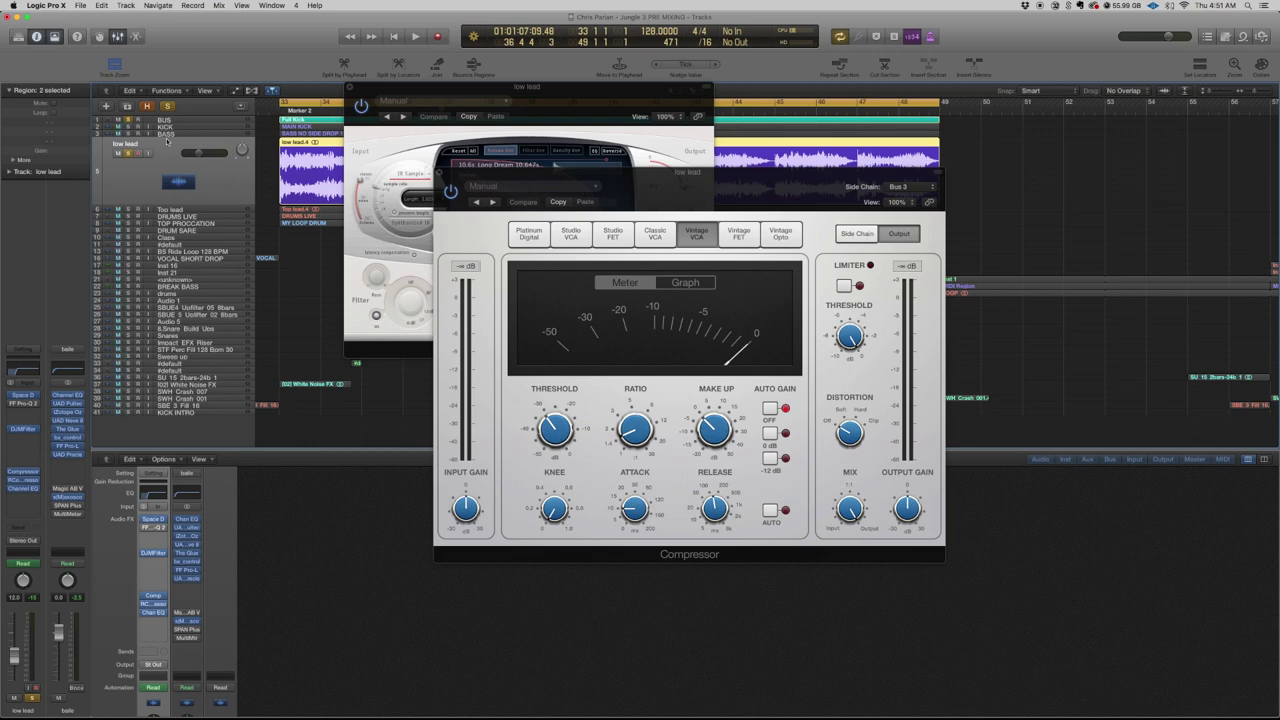
pyautogui.press('space')
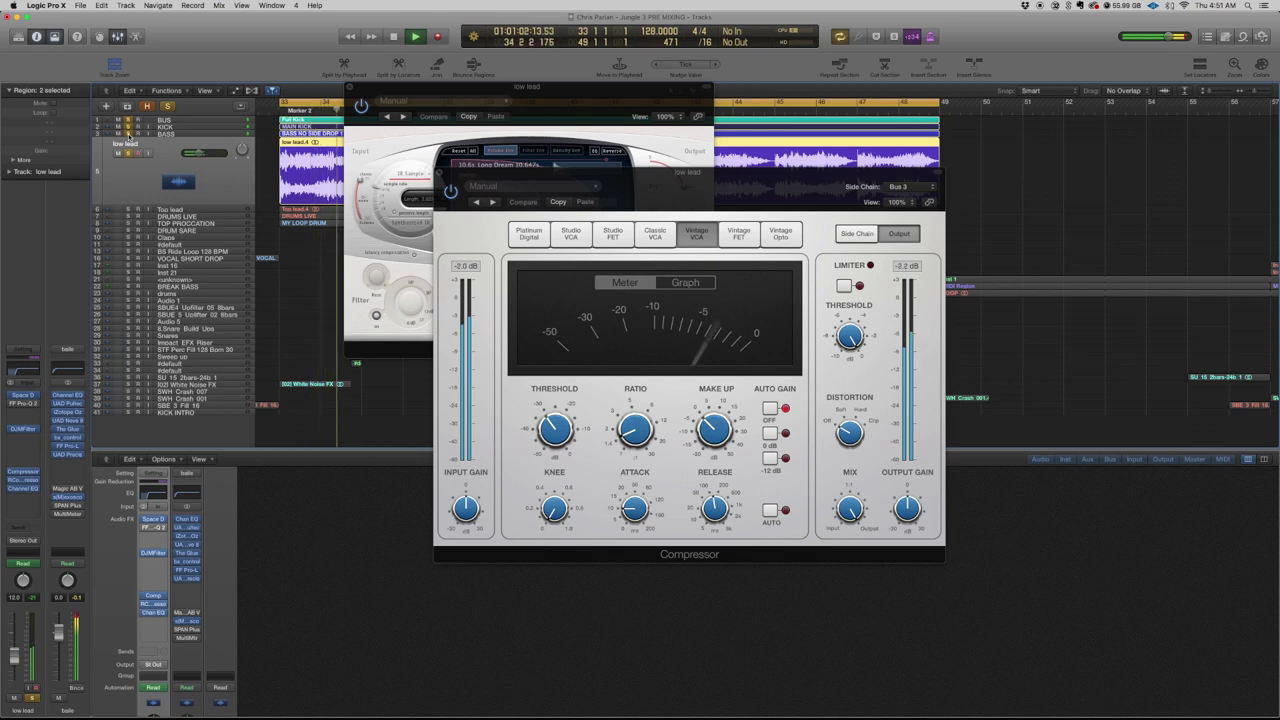
pyautogui.press('space')
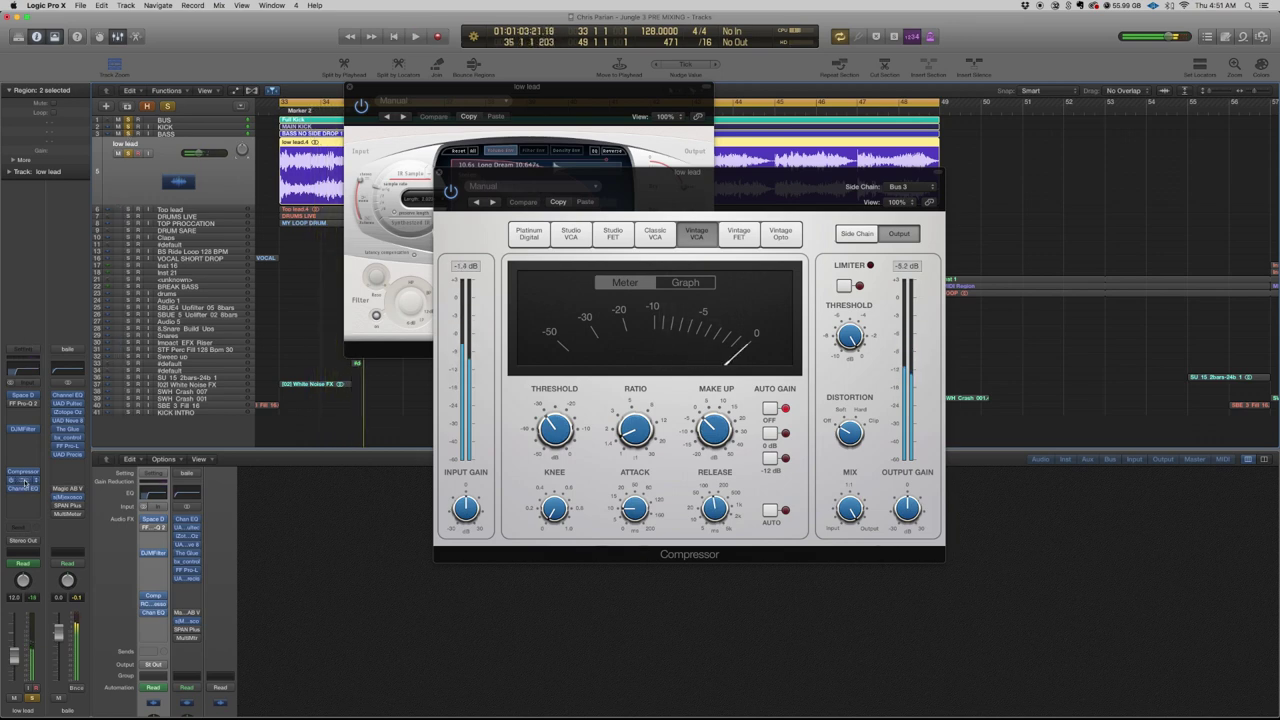
# - Open the low lead's RCompressor beside the Compressor, nudge its threshold slightly, and play the soloed tracks through it
pyautogui.click(23, 480)
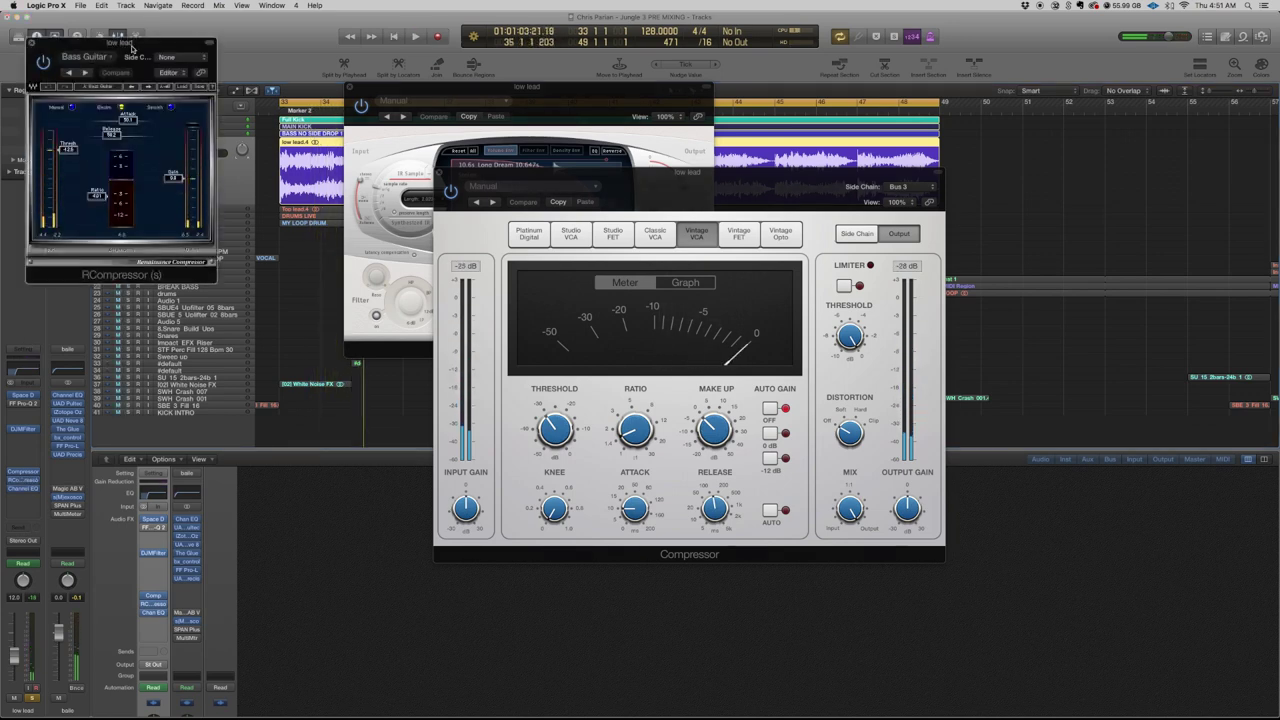
pyautogui.moveTo(133, 55); pyautogui.dragTo(303, 88)
pyautogui.press('space')
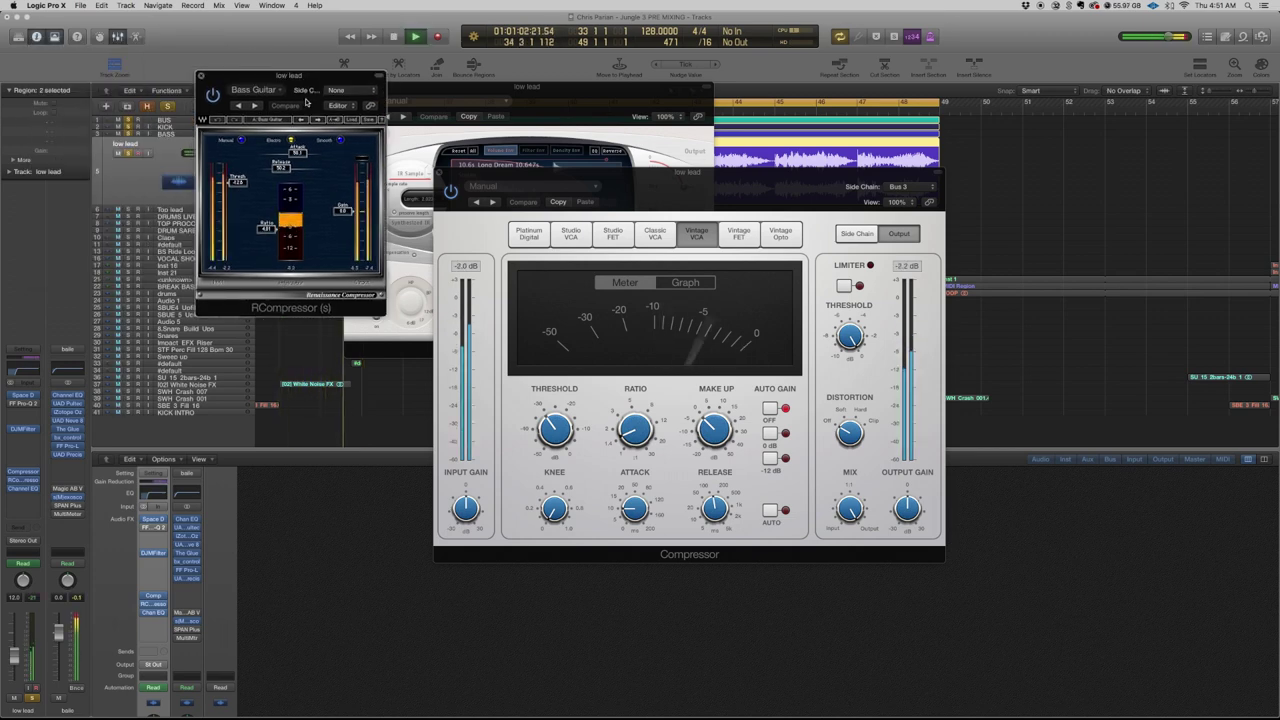
pyautogui.moveTo(246, 188); pyautogui.dragTo(247, 186)
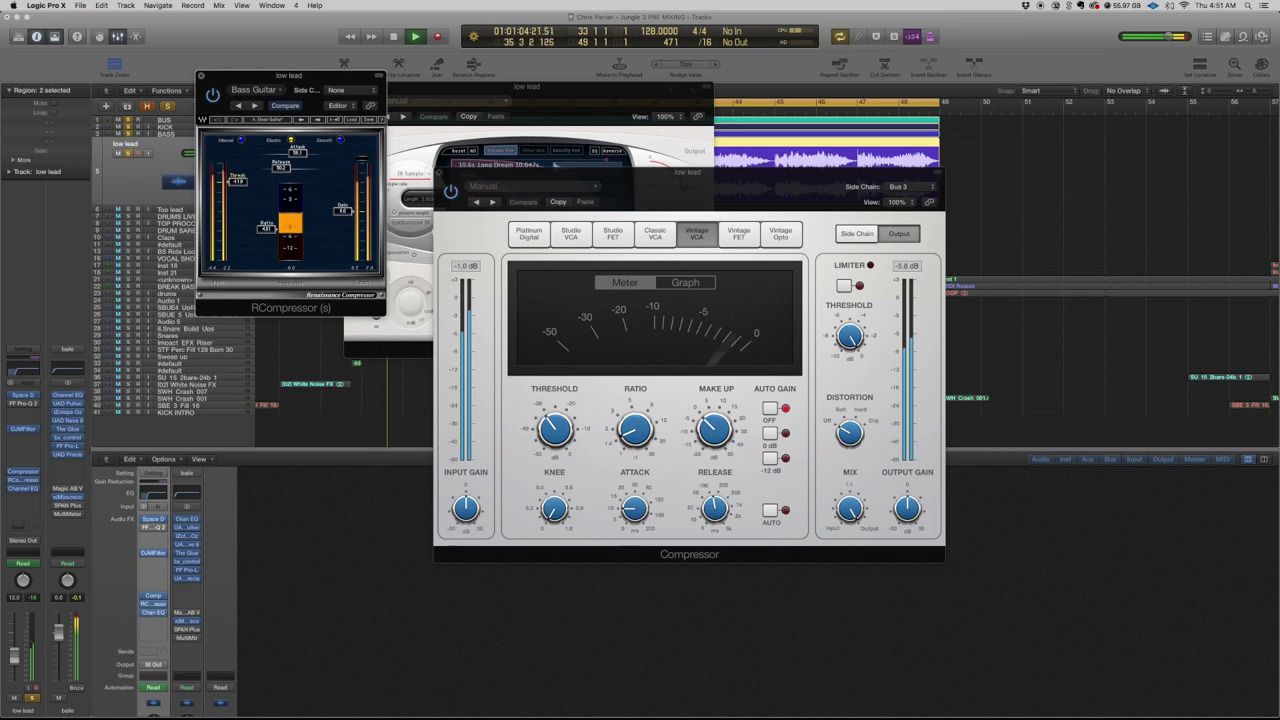
pyautogui.press('space')
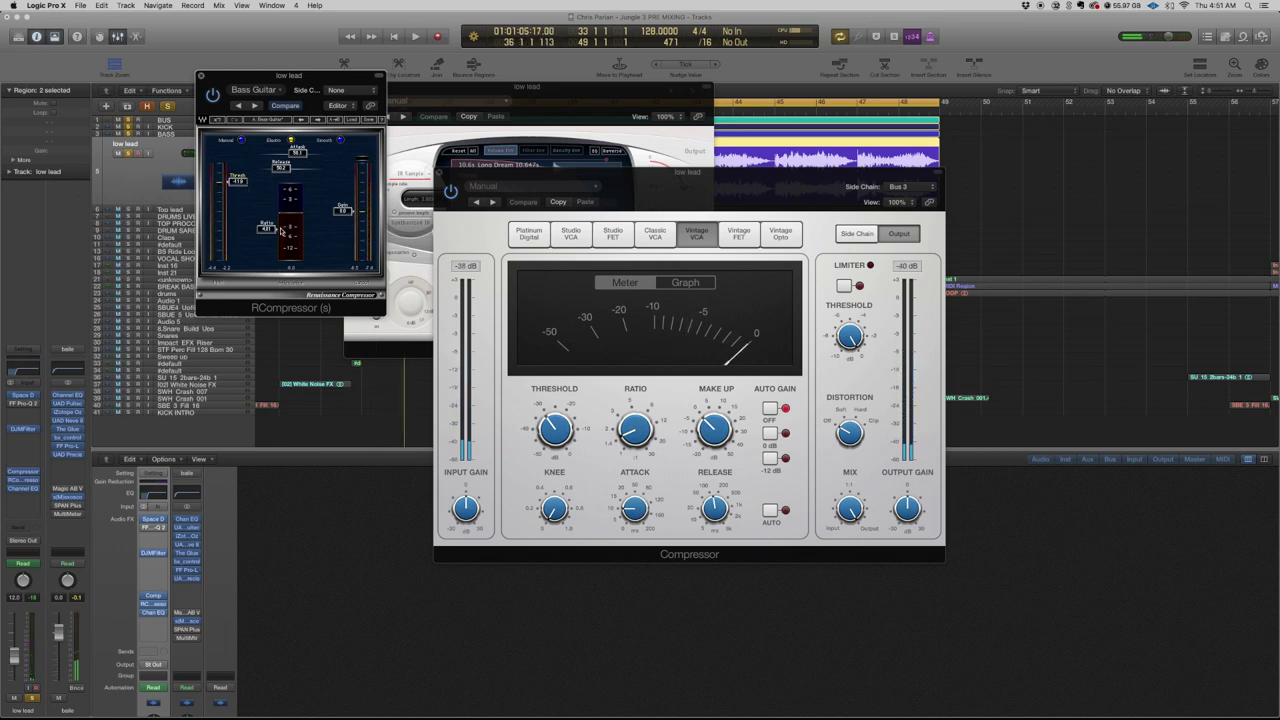
# - Close the low lead's RCompressor, Compressor and Space Designer windows
pyautogui.click(202, 77)
pyautogui.click(441, 173)
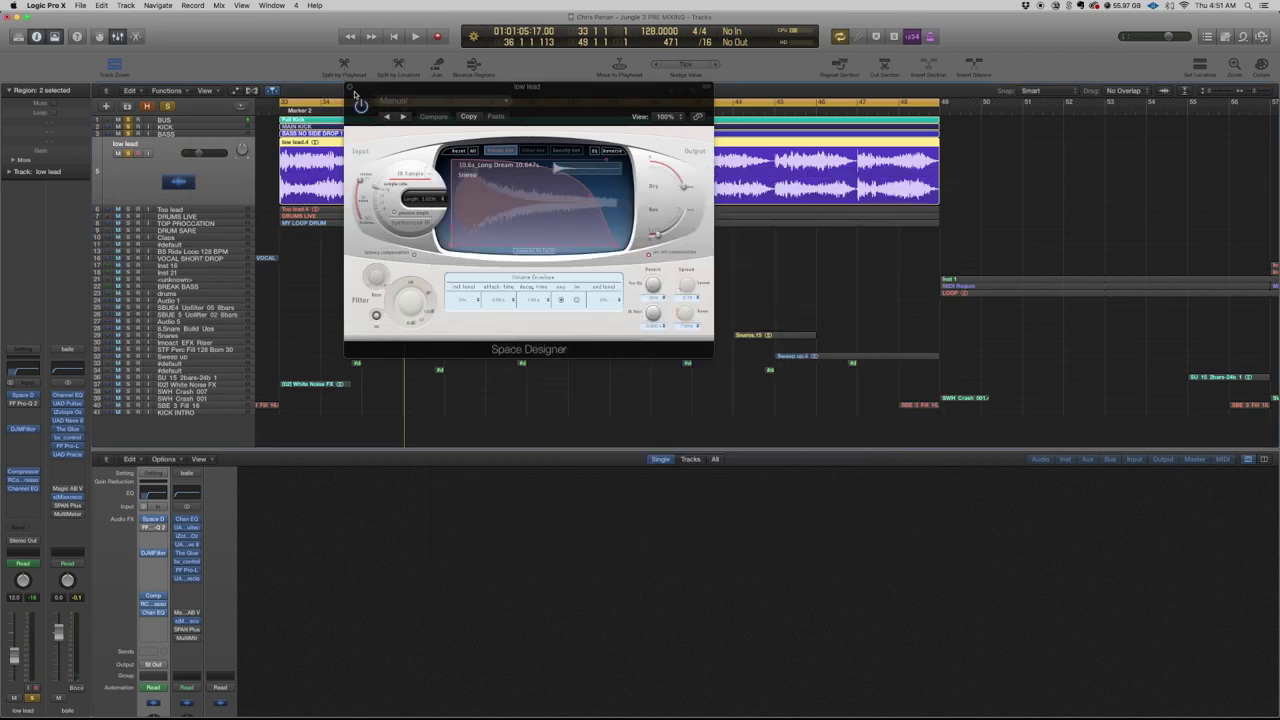
pyautogui.click(353, 93)
# - Select and solo the Top lead track, unsolo the tracks above it, and listen to it in the drop
pyautogui.click(156, 210)
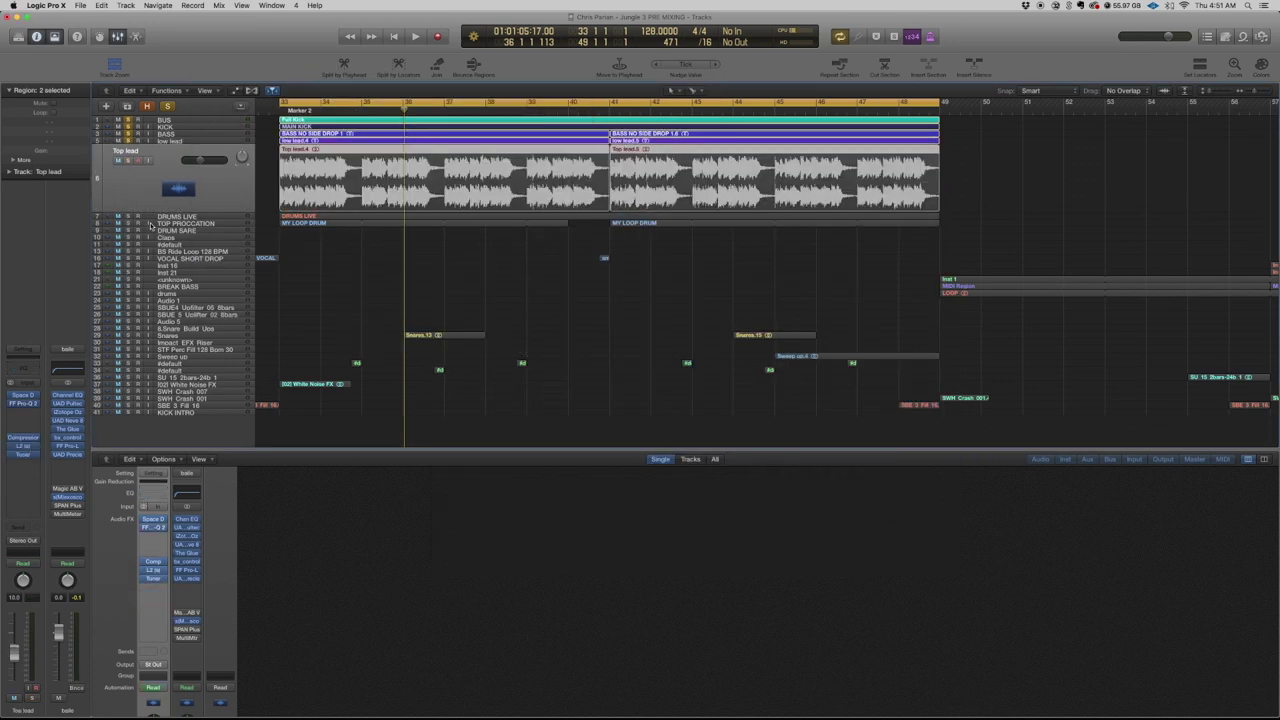
pyautogui.click(128, 161)
pyautogui.moveTo(130, 141); pyautogui.dragTo(130, 119)
pyautogui.press('space')
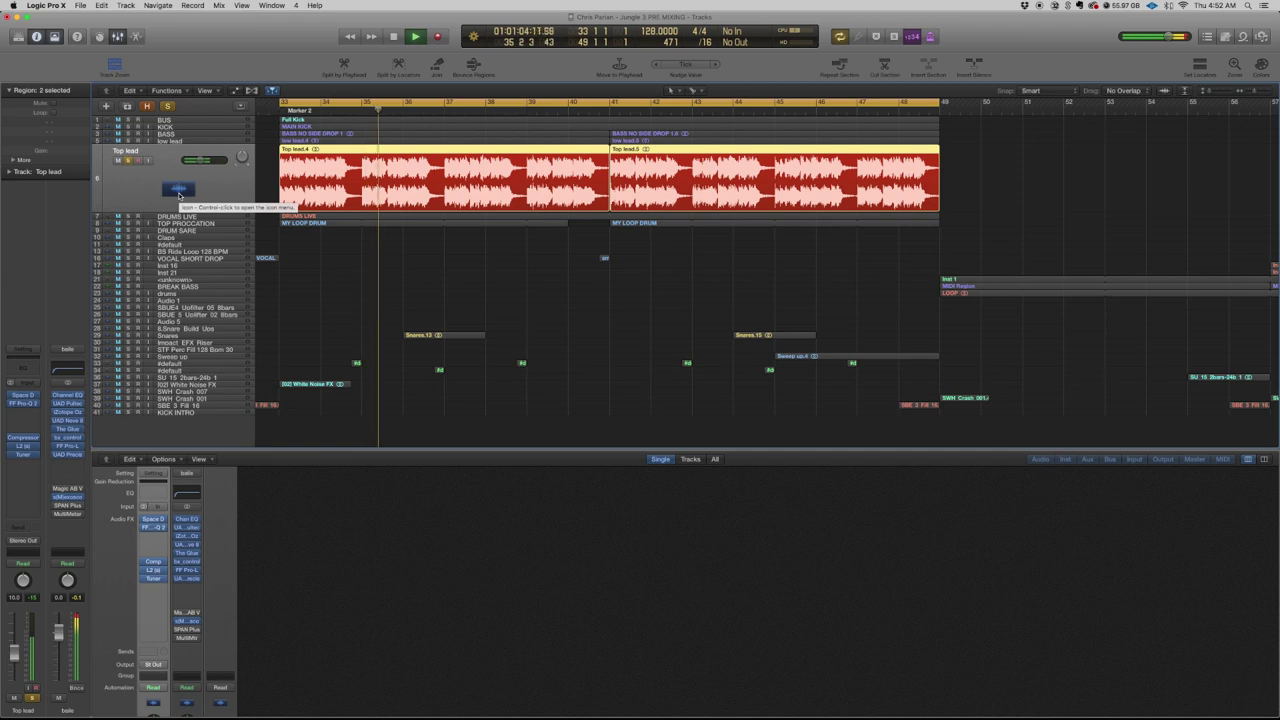
pyautogui.press('space')
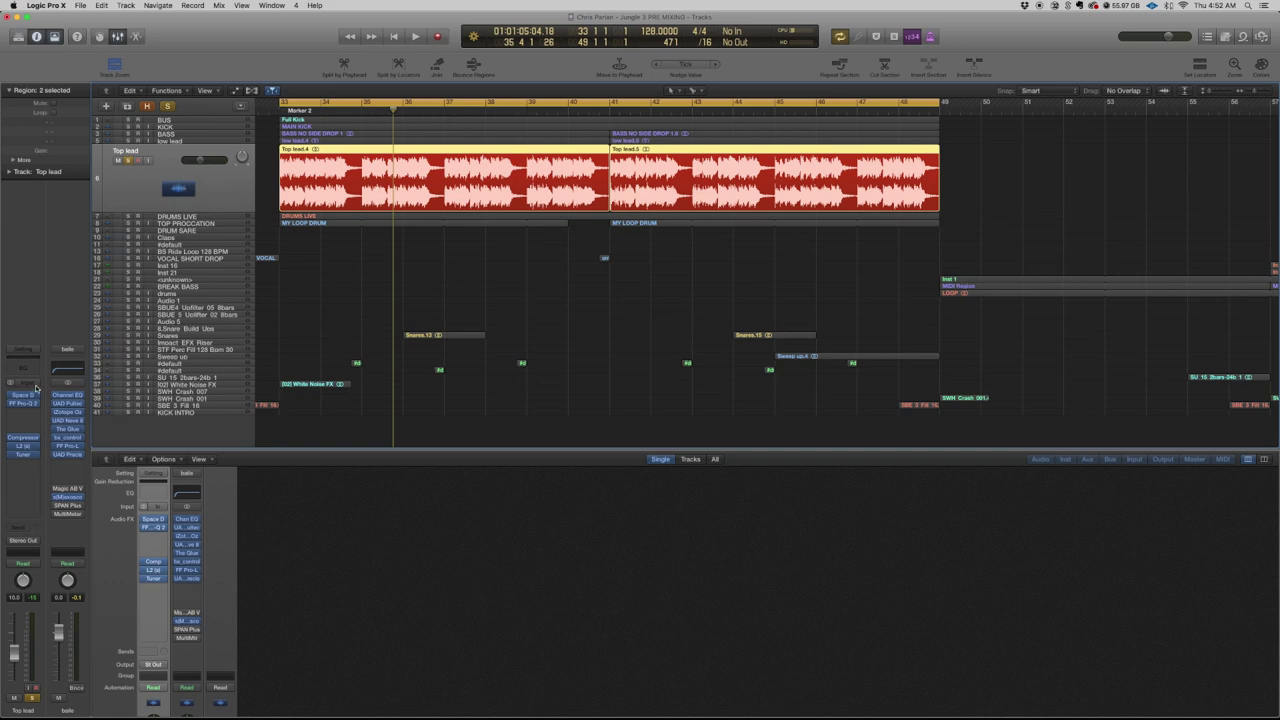
# - Show the Top lead's Space Designer reverb over the arrangement and play the soloed track through it
pyautogui.click(22, 395)
pyautogui.moveTo(202, 47); pyautogui.dragTo(500, 121)
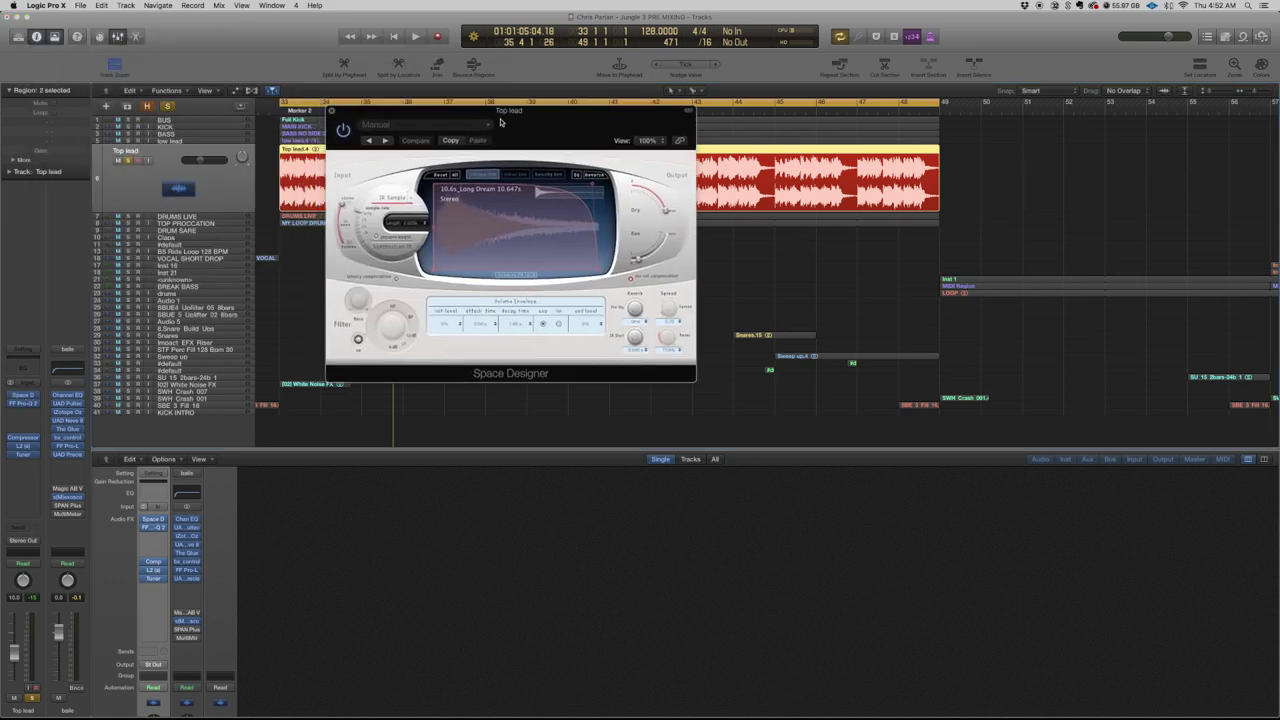
pyautogui.press('space')
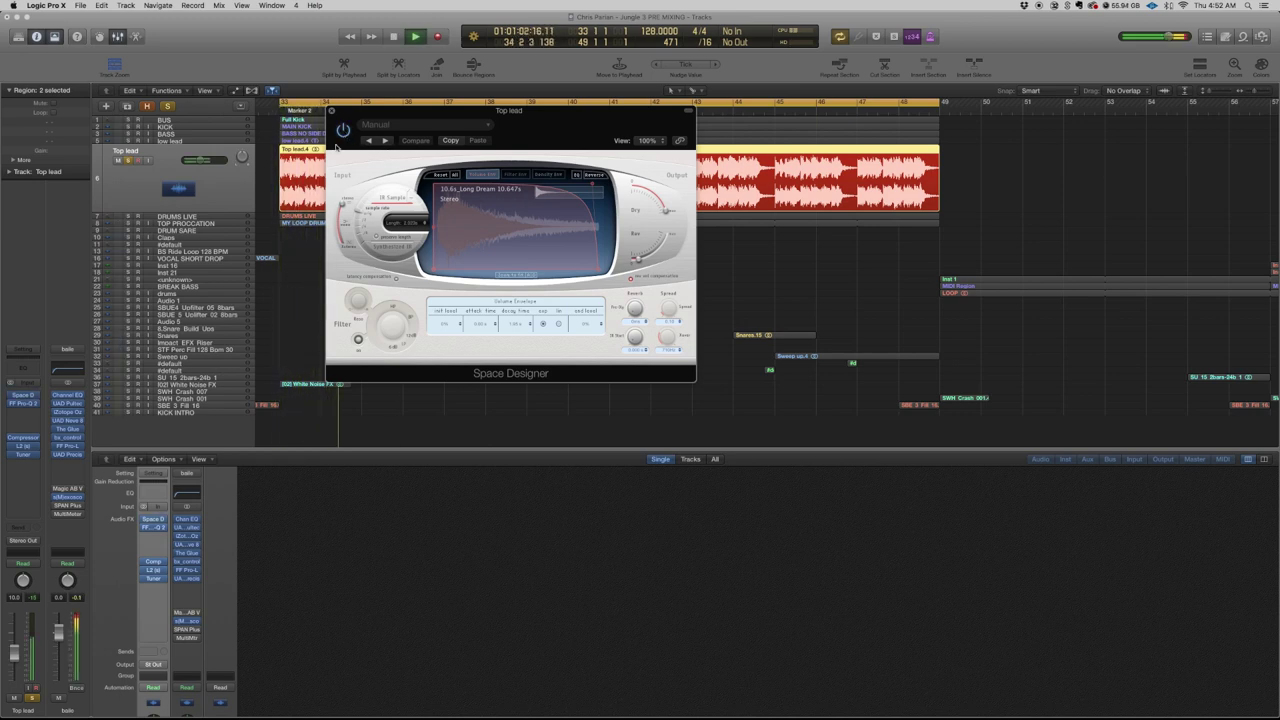
pyautogui.press('space')
# - Open the Top lead's FabFilter Pro-Q 2 and examine its low-cut curve while the track plays
pyautogui.click(30, 402)
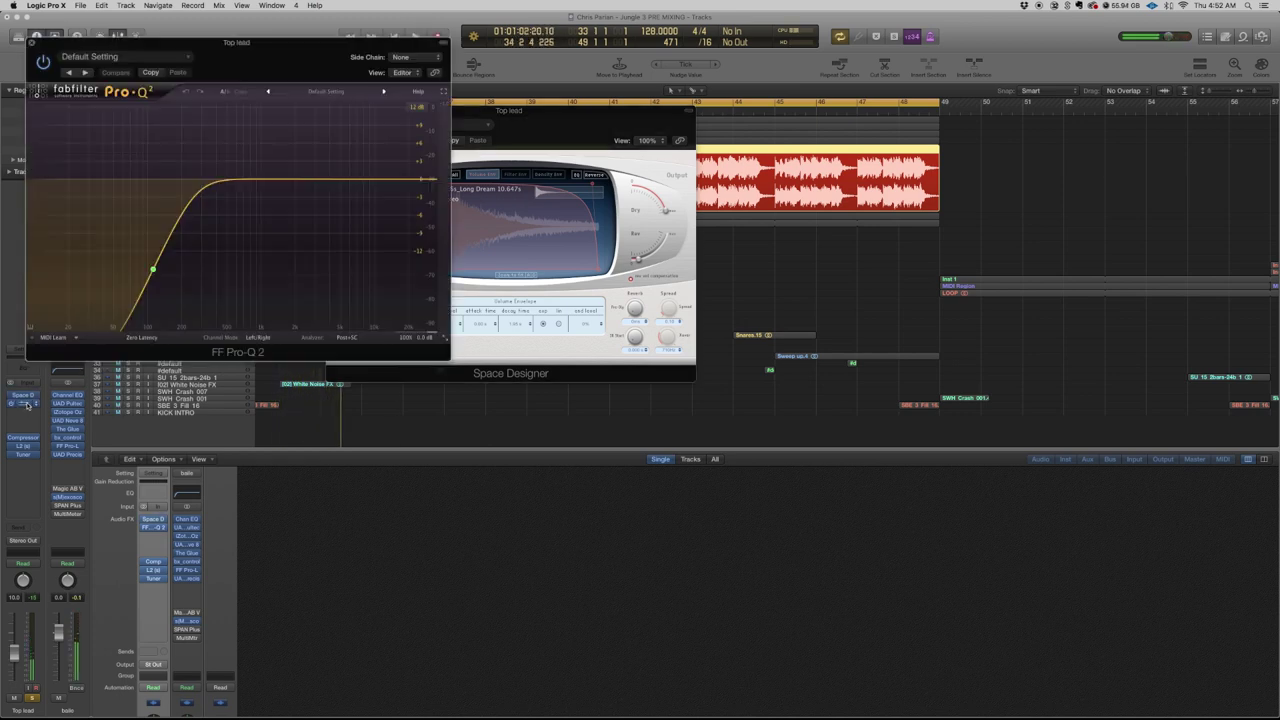
pyautogui.moveTo(205, 39); pyautogui.dragTo(559, 91)
pyautogui.press('space')
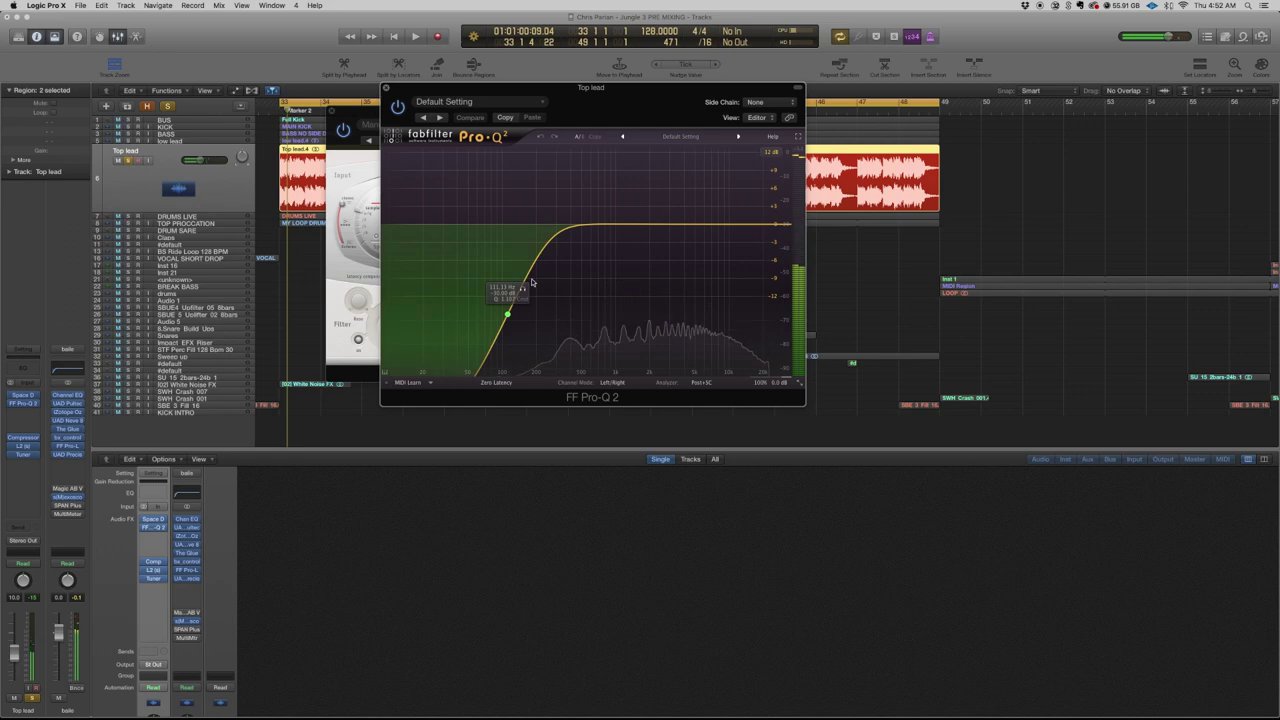
# - Open the Top lead's Compressor and play its Bus 3 sidechain response with the BUS track also soloed
pyautogui.click(23, 437)
pyautogui.moveTo(289, 43); pyautogui.dragTo(741, 108)
pyautogui.press('space')
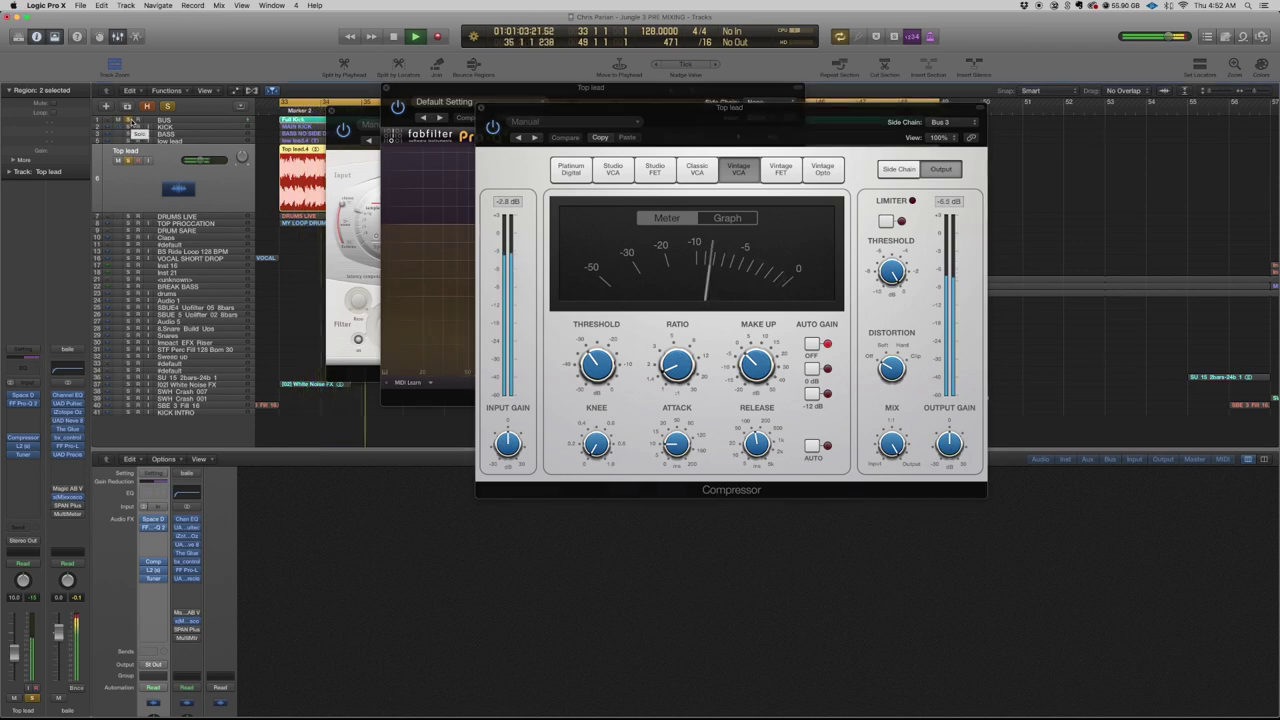
pyautogui.press('space')
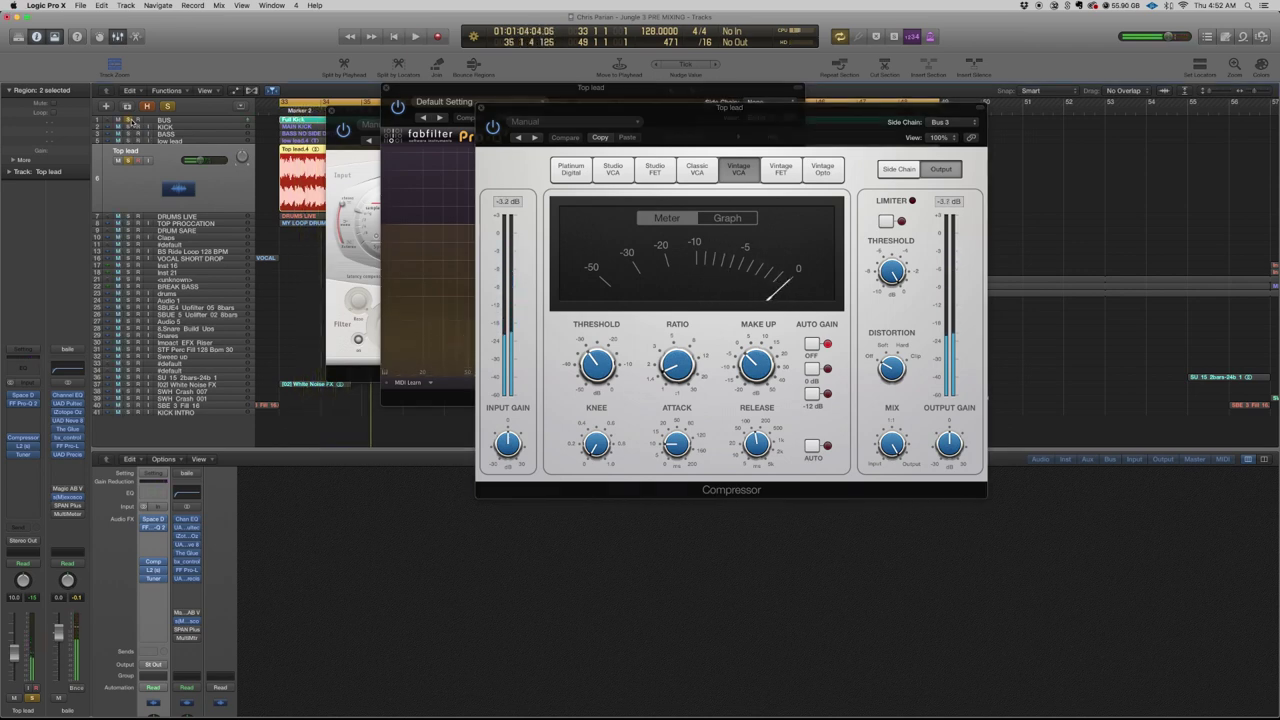
pyautogui.click(128, 120)
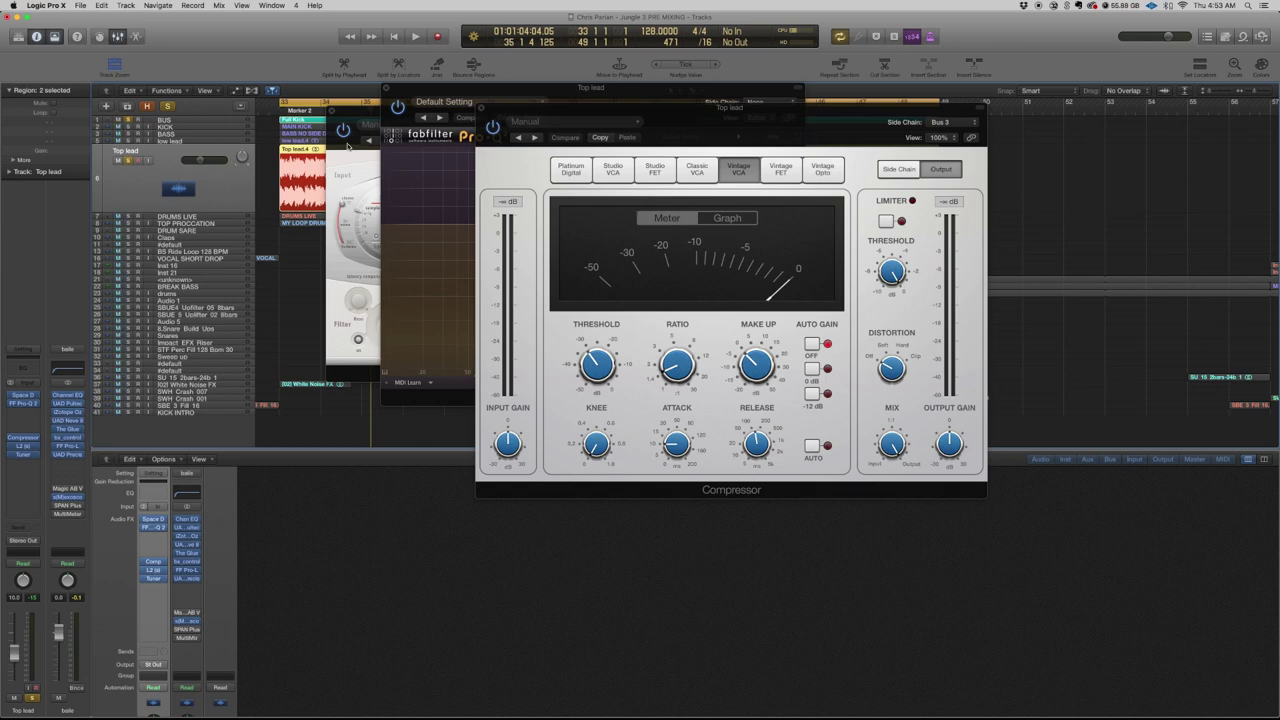
# - Unsolo BUS and Top lead with the KICK track selected, and close the Top lead's three open plug-in windows
pyautogui.click(208, 128)
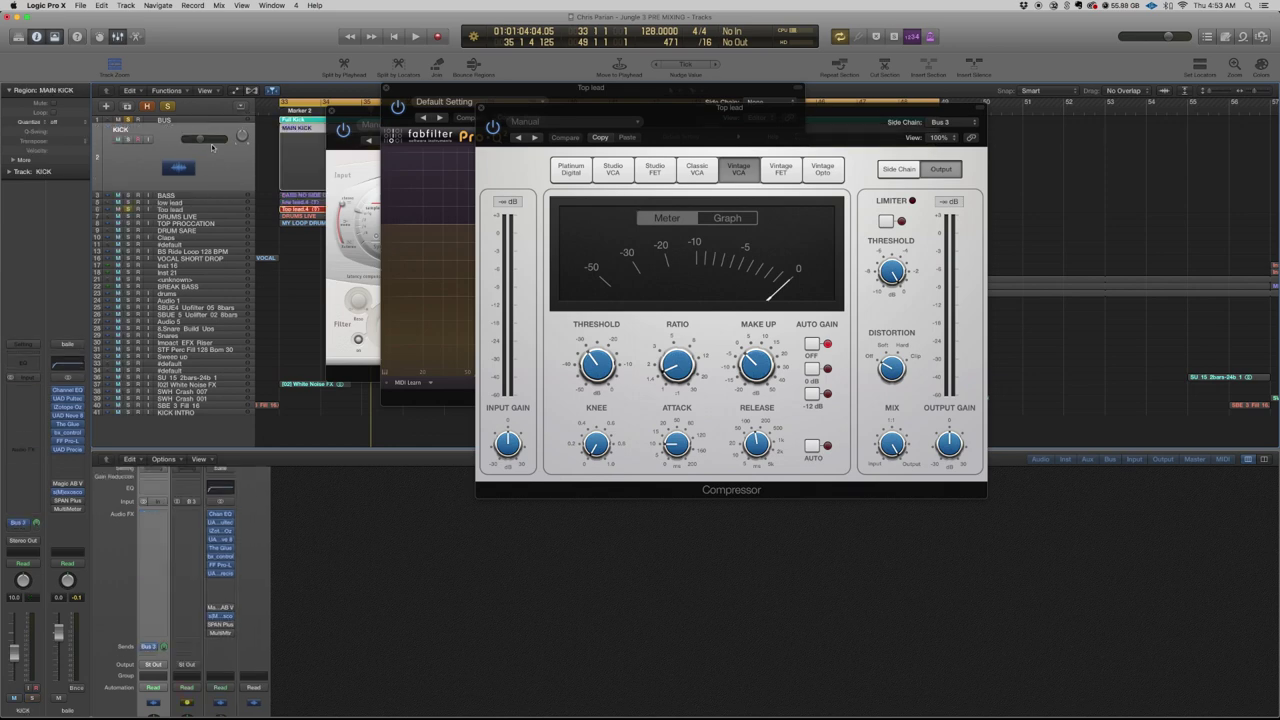
pyautogui.click(128, 121)
pyautogui.click(128, 209)
pyautogui.click(387, 88)
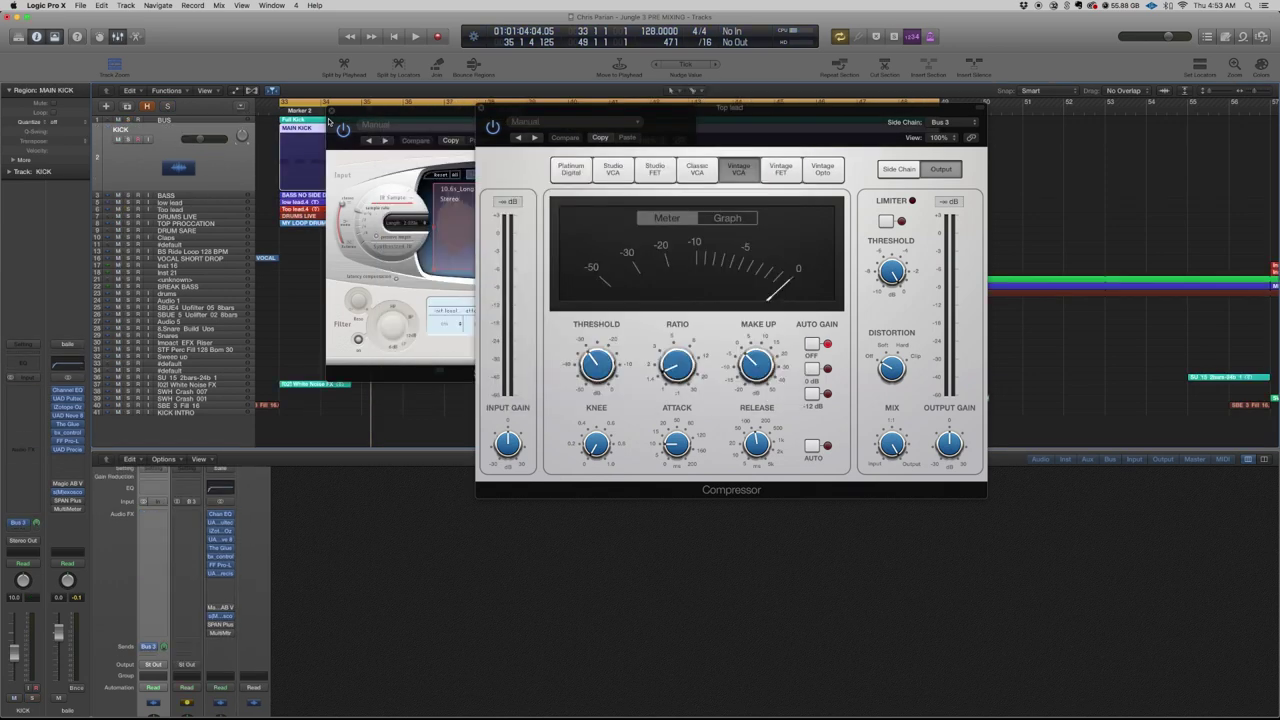
pyautogui.click(332, 110)
pyautogui.click(482, 108)
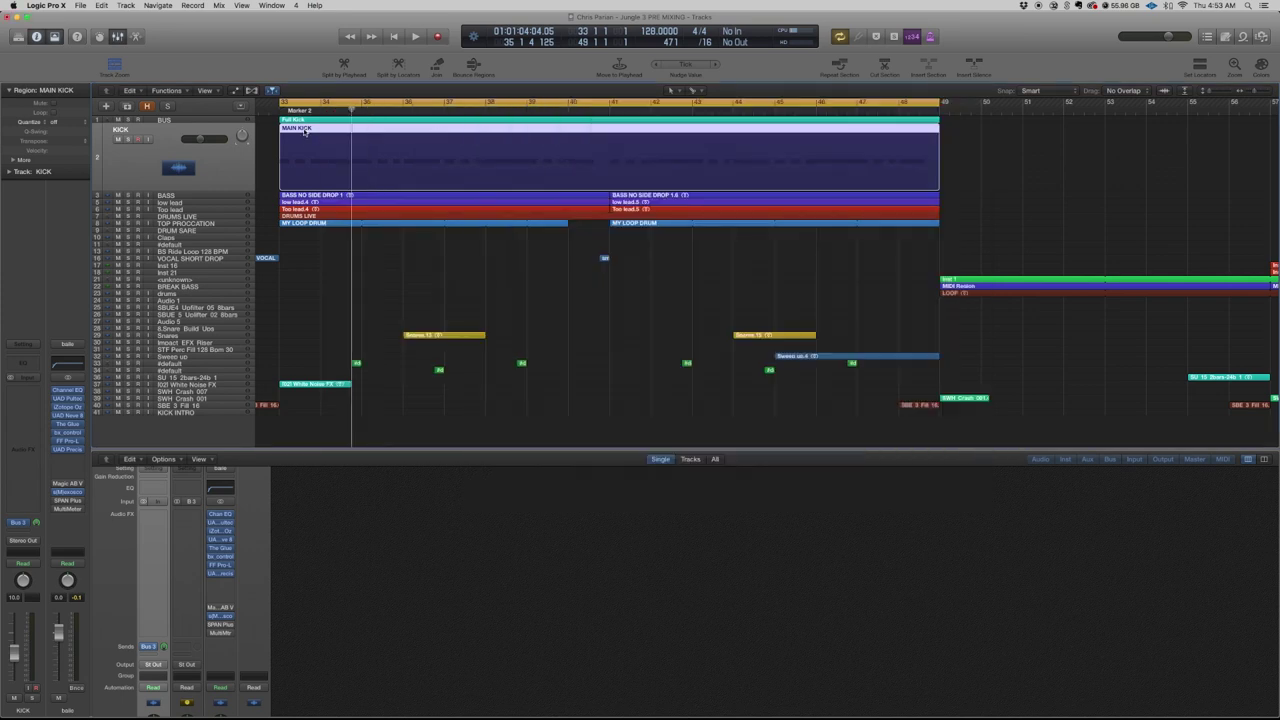
# - Open the MAIN KICK folder on the KICK track, play its individual kick hits, and return to the main arrangement
pyautogui.doubleClick(320, 145)
pyautogui.press('super+Right')
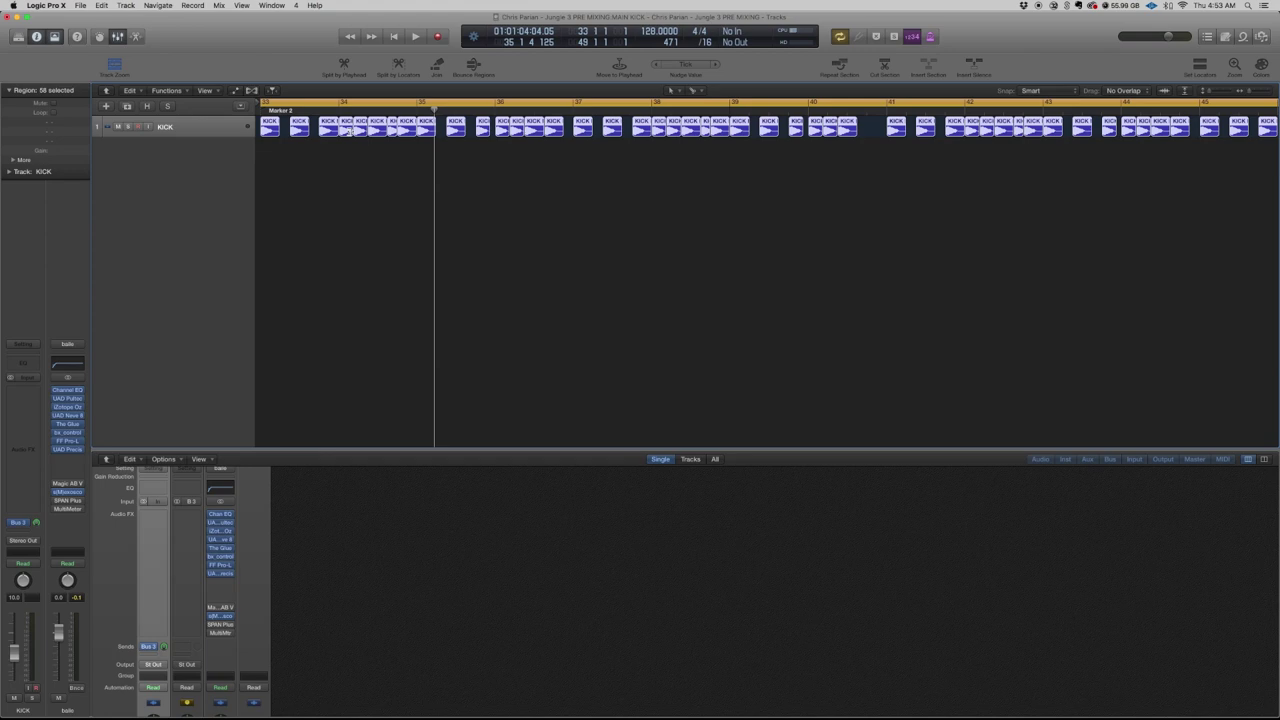
pyautogui.press('space')
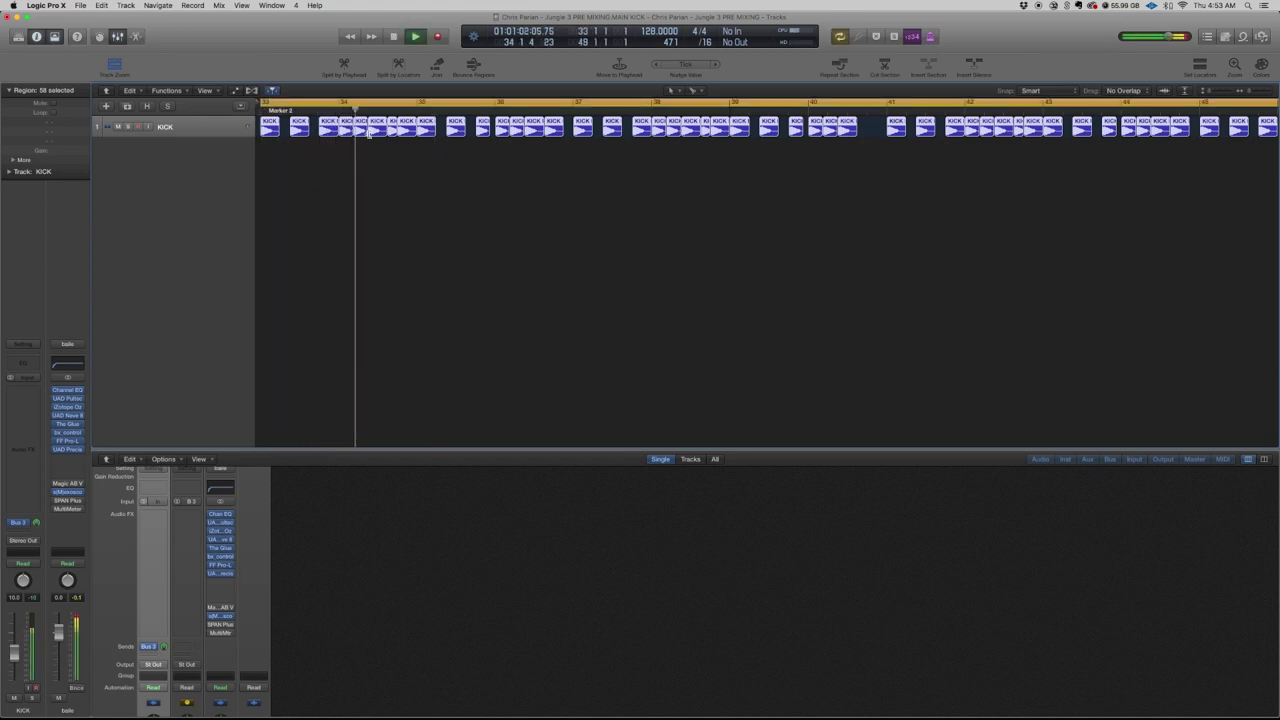
pyautogui.press('space')
pyautogui.doubleClick(381, 170)
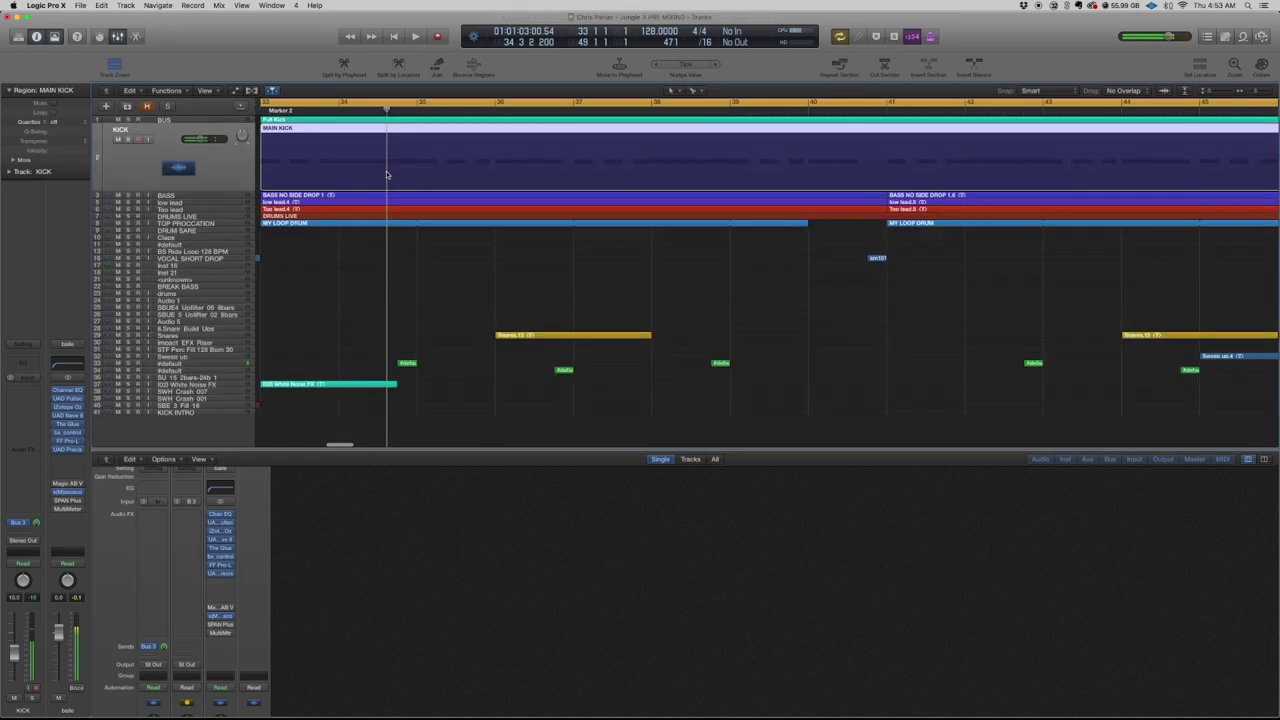
# - Look over the BUS, DRUMS LIVE and Top lead tracks in the drop, briefly revealing the hidden tracks
pyautogui.click(208, 121)
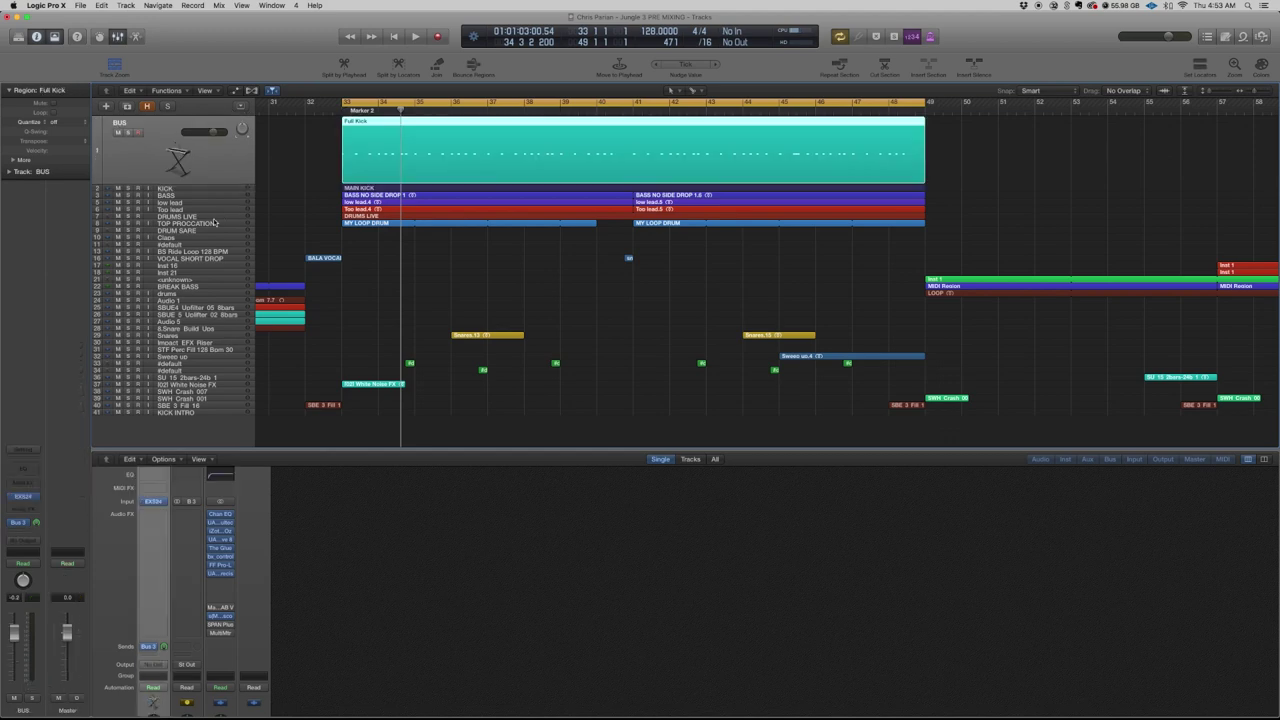
pyautogui.click(214, 222)
pyautogui.press('Up')
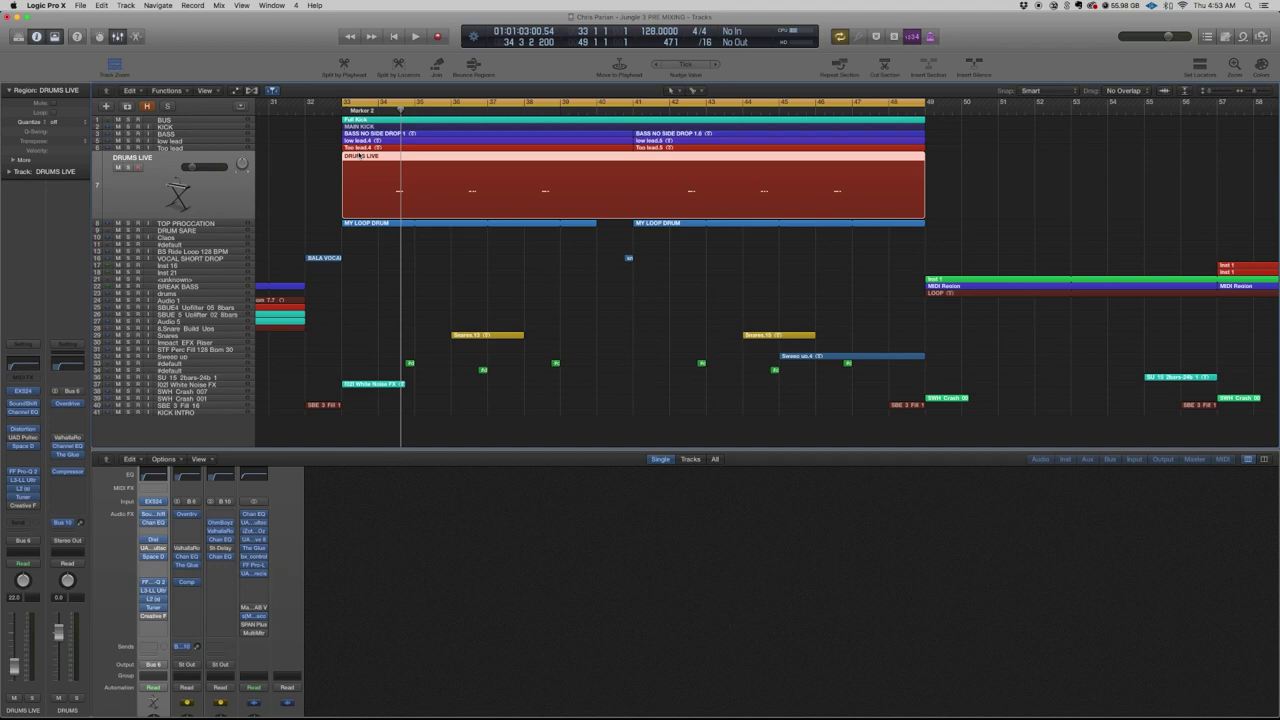
pyautogui.press('h')
pyautogui.click(214, 155)
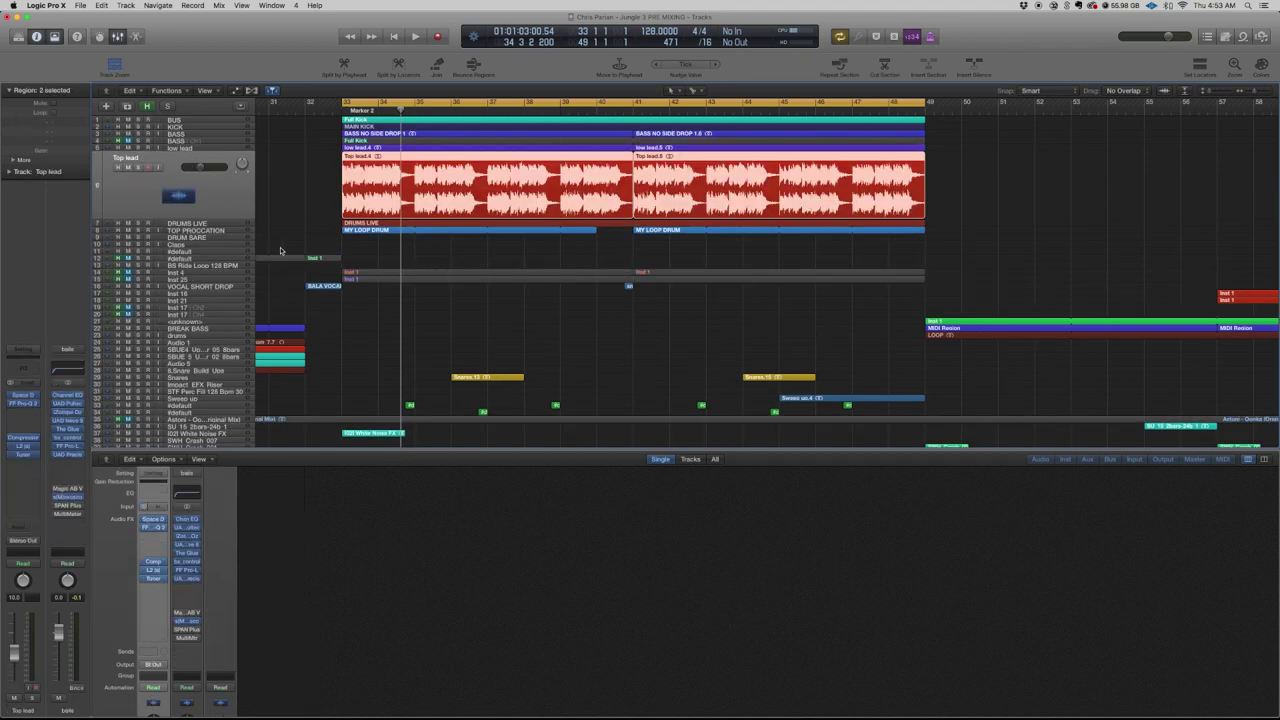
pyautogui.press('h')
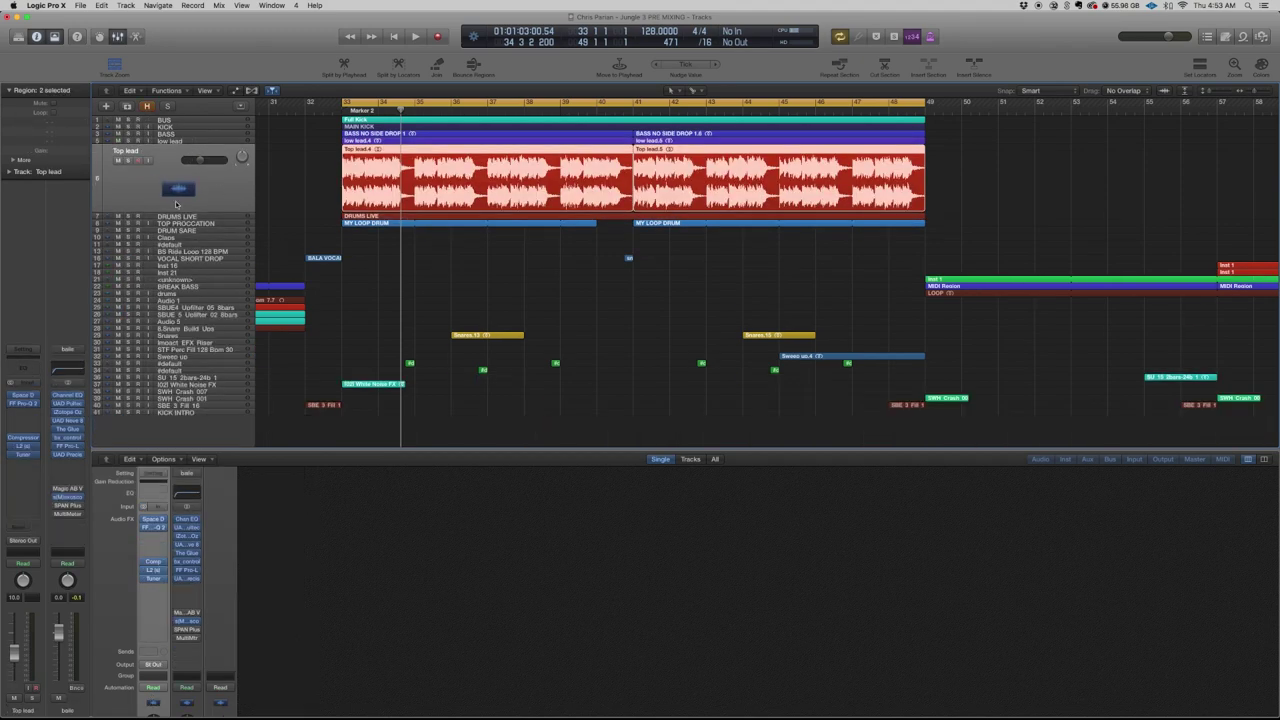
# - Reveal the hidden tracks, and unmute and solo the Inst 4 track holding the lead's MIDI regions
pyautogui.press('h')
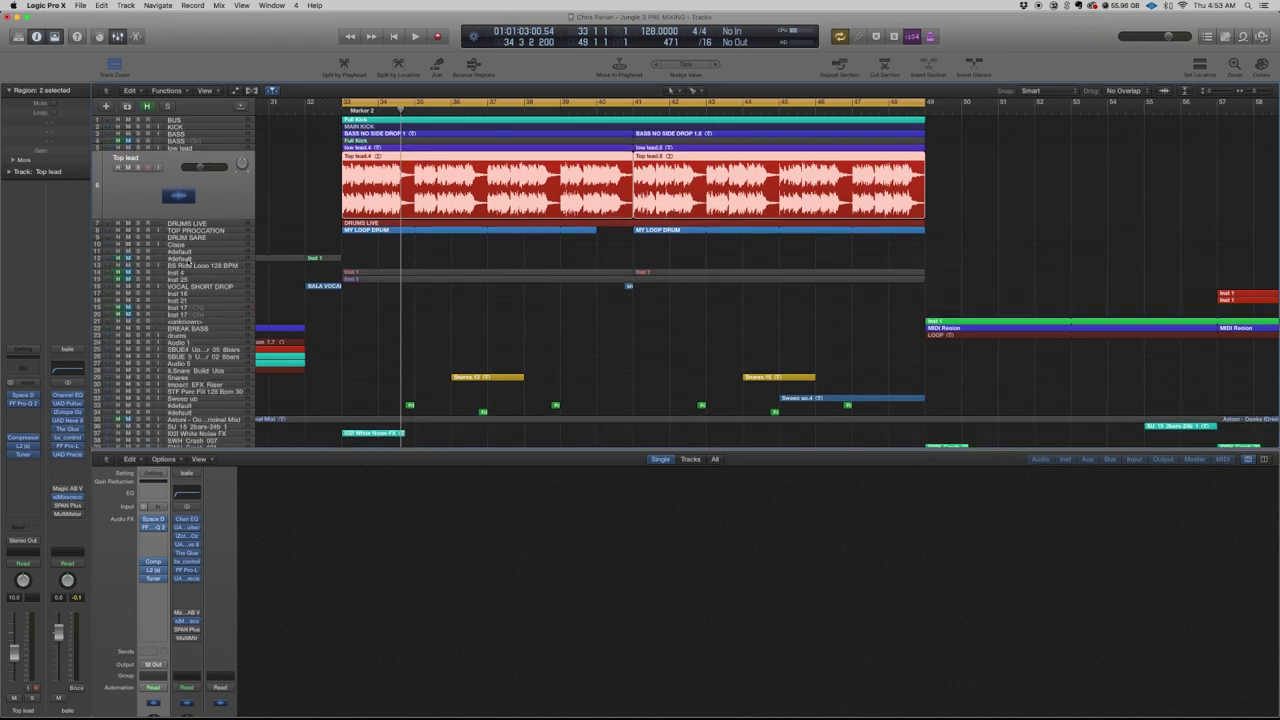
pyautogui.click(195, 273)
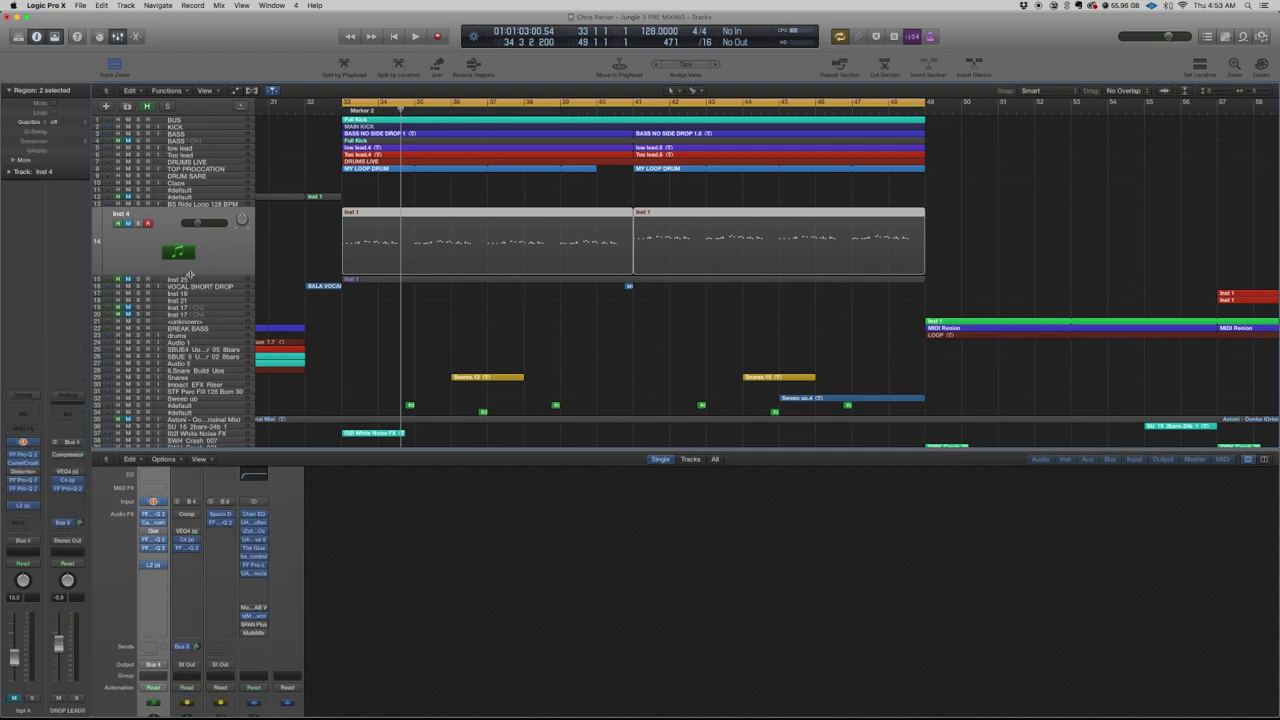
pyautogui.click(127, 223)
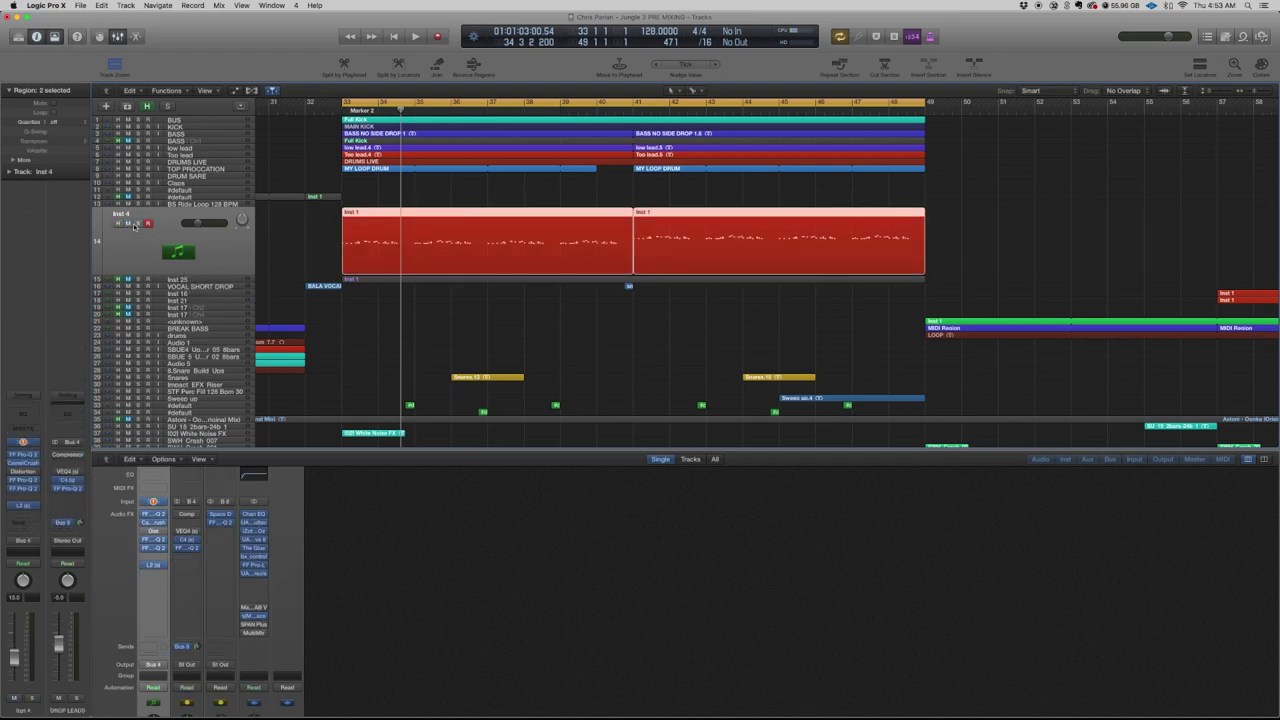
pyautogui.click(137, 223)
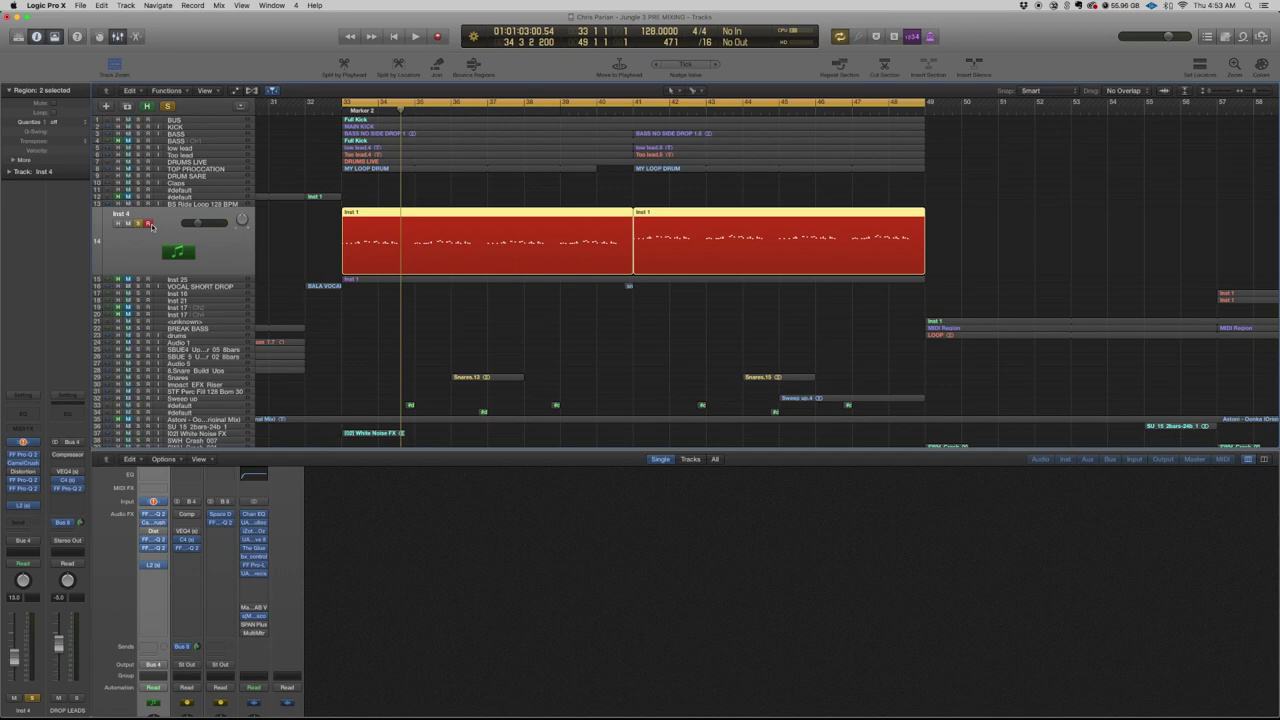
# - Play the Inst 4 lead briefly, show its MIDI in the Piano Roll, and select the higher notes of the first phrase from bar 33
pyautogui.press('space')
pyautogui.press('space')
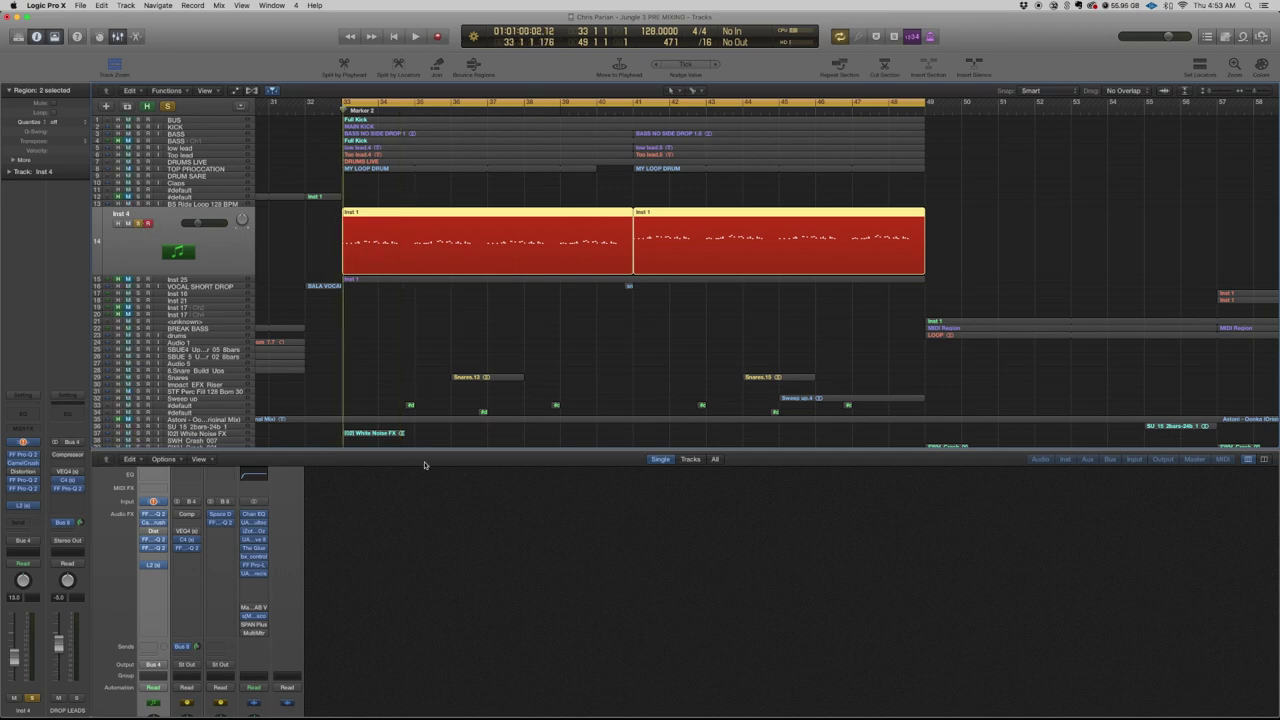
pyautogui.press('e')
pyautogui.hscroll(5, 893, 604)
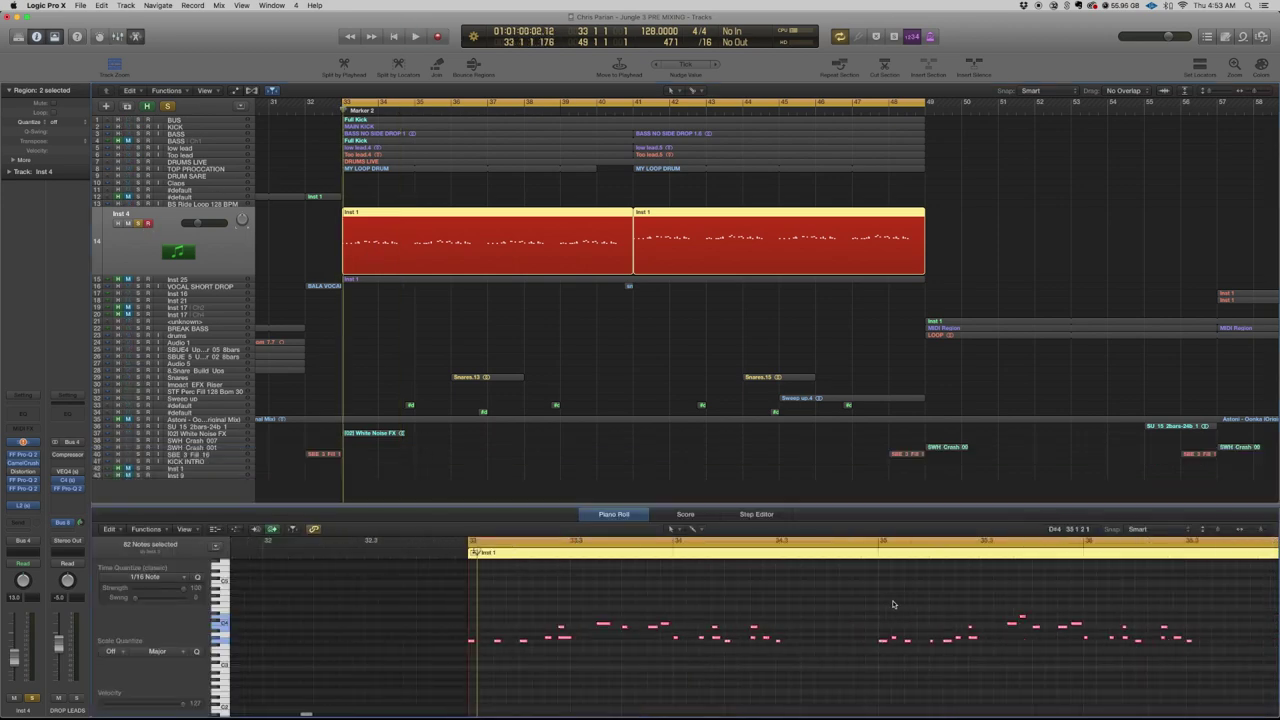
pyautogui.press('super+Left')
pyautogui.press('super+Left')
pyautogui.press('super+Left')
pyautogui.scroll(-2, 551, 595)
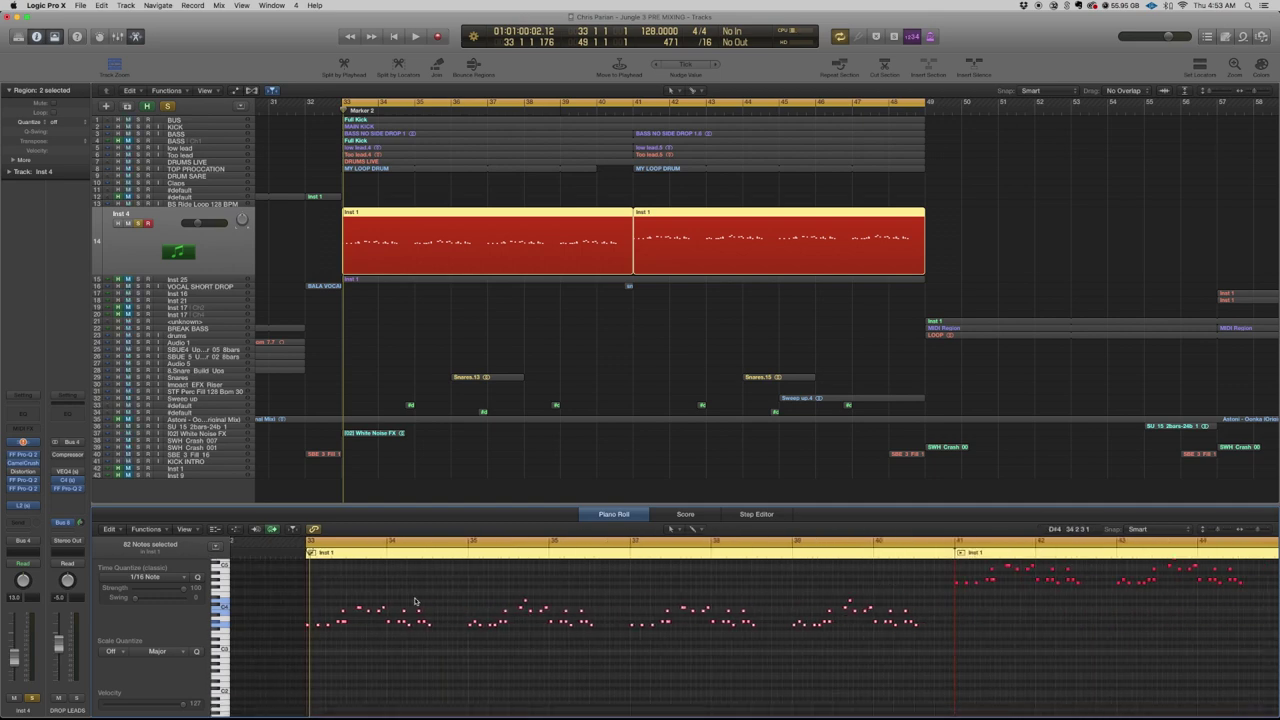
pyautogui.moveTo(342, 585); pyautogui.dragTo(436, 629)
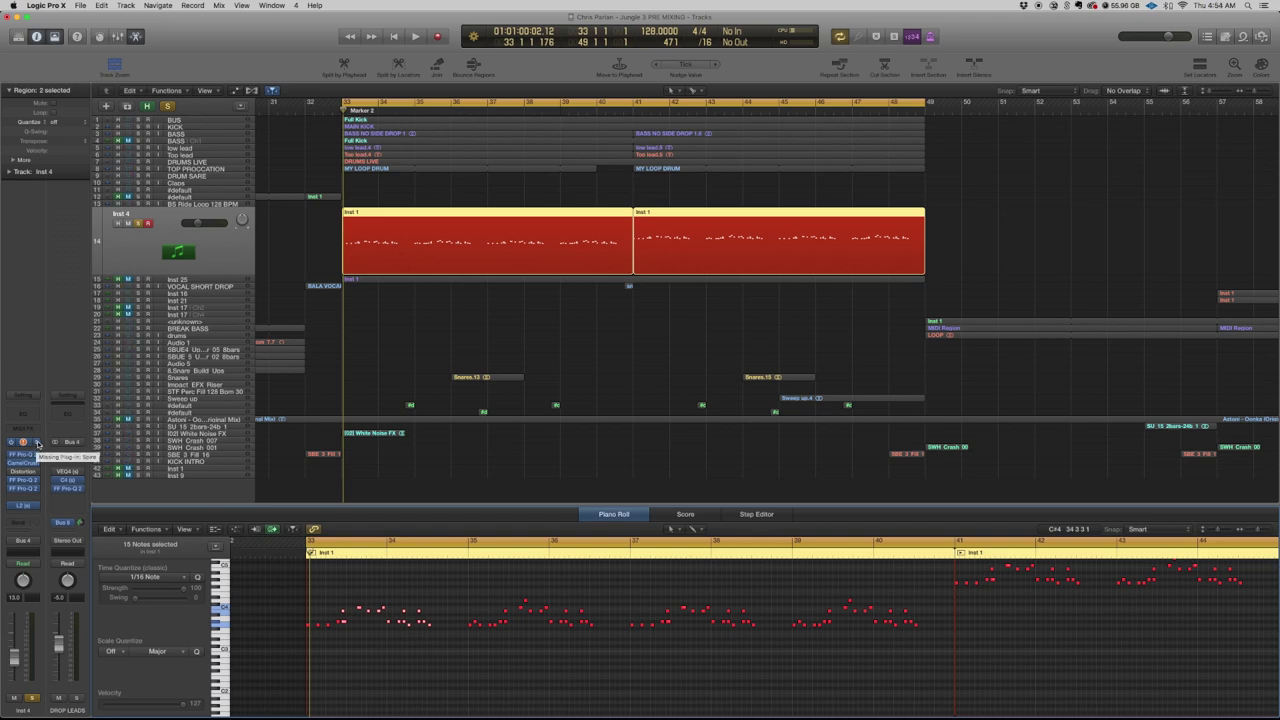
# - Replace the missing instrument on Inst 4 with the stereo Reveal Sound Spire-1.1 synth and move its window over the arrangement
pyautogui.click(38, 444)
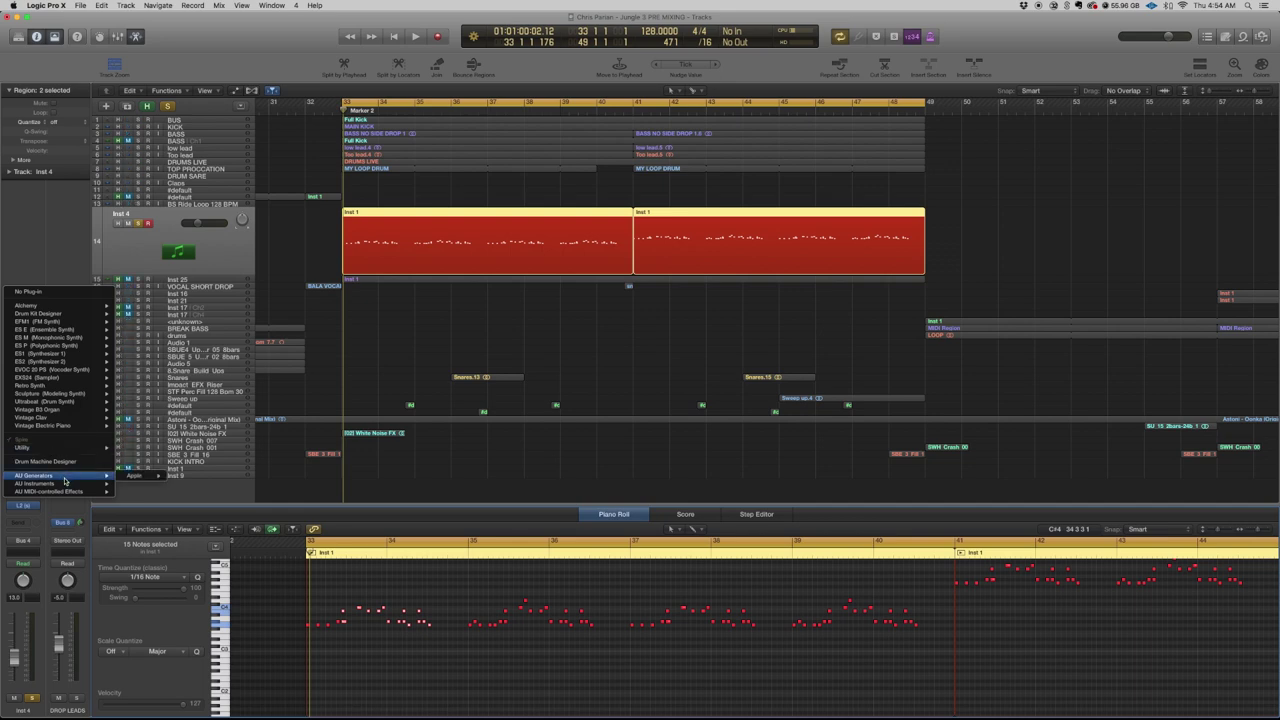
pyautogui.moveTo(89, 484)
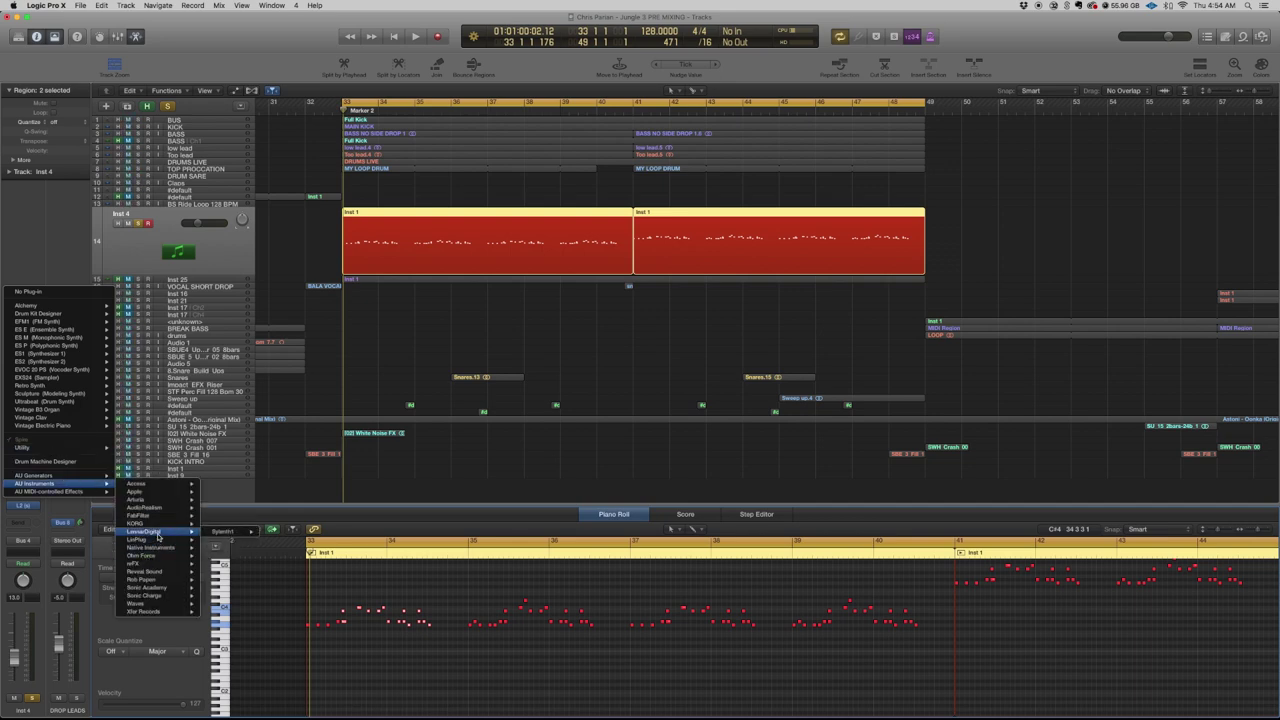
pyautogui.moveTo(159, 524)
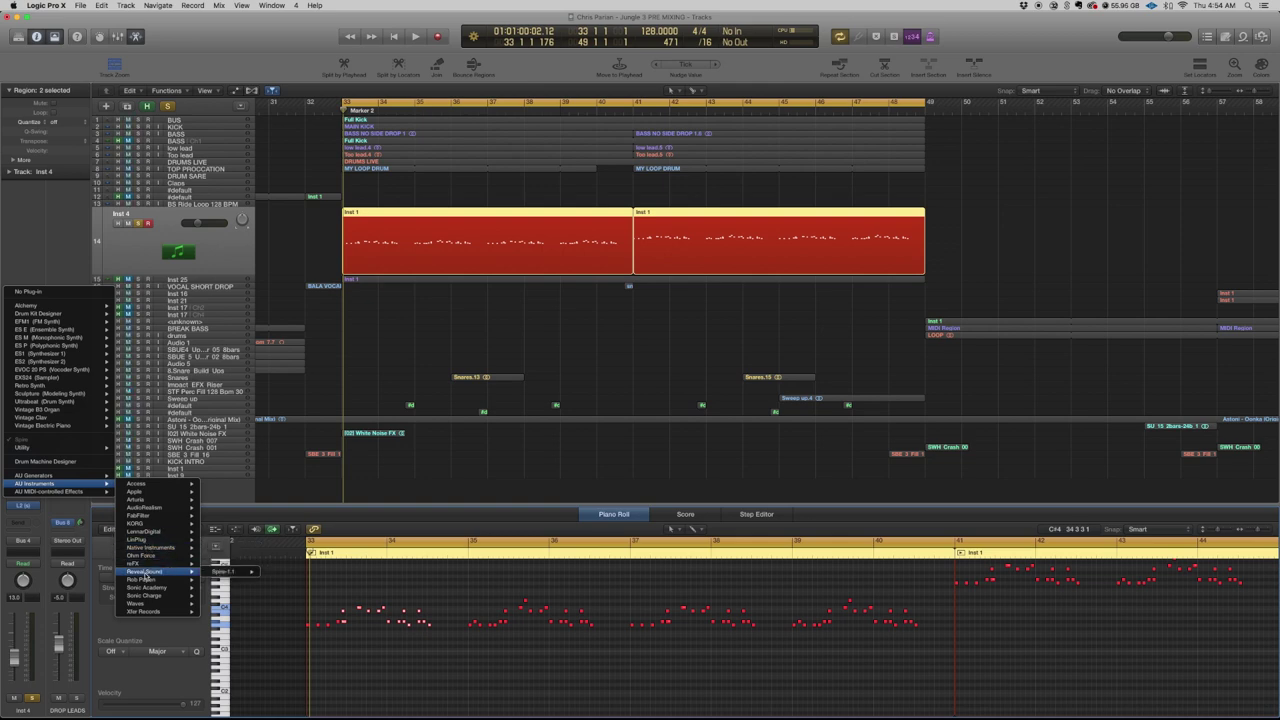
pyautogui.moveTo(150, 571)
pyautogui.click(232, 572)
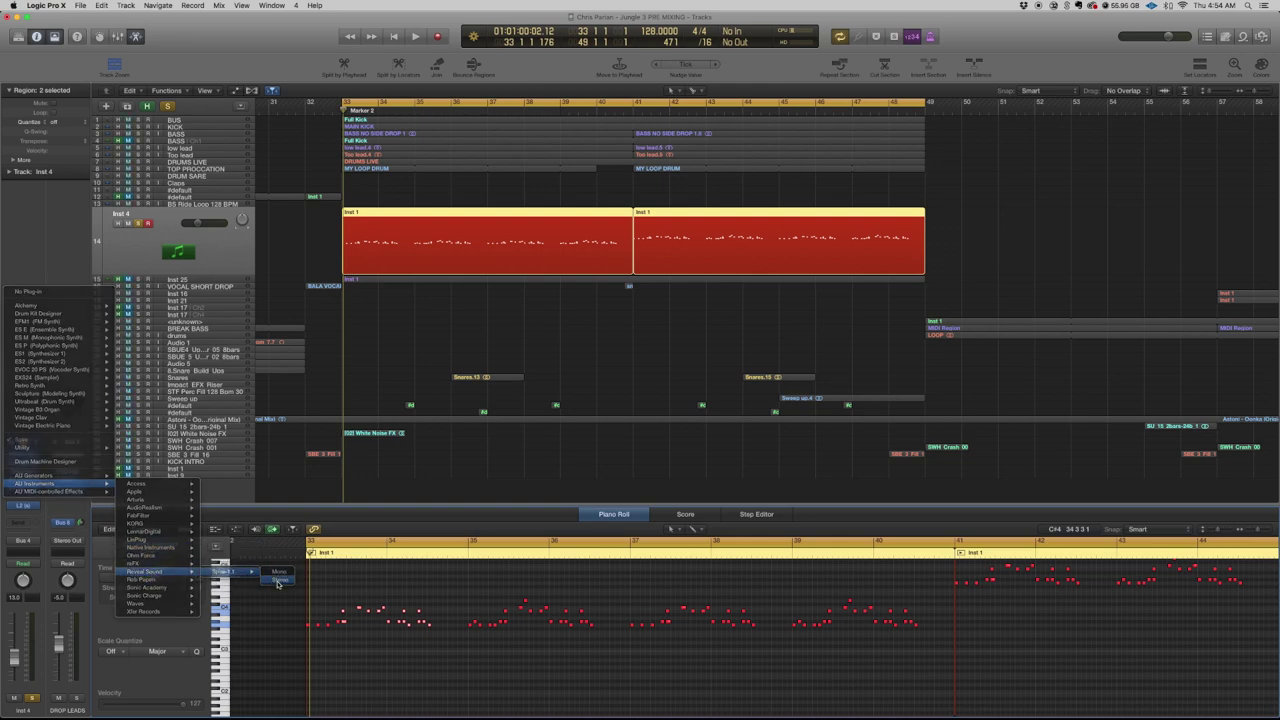
pyautogui.moveTo(222, 42); pyautogui.dragTo(578, 105)
pyautogui.click(574, 158)
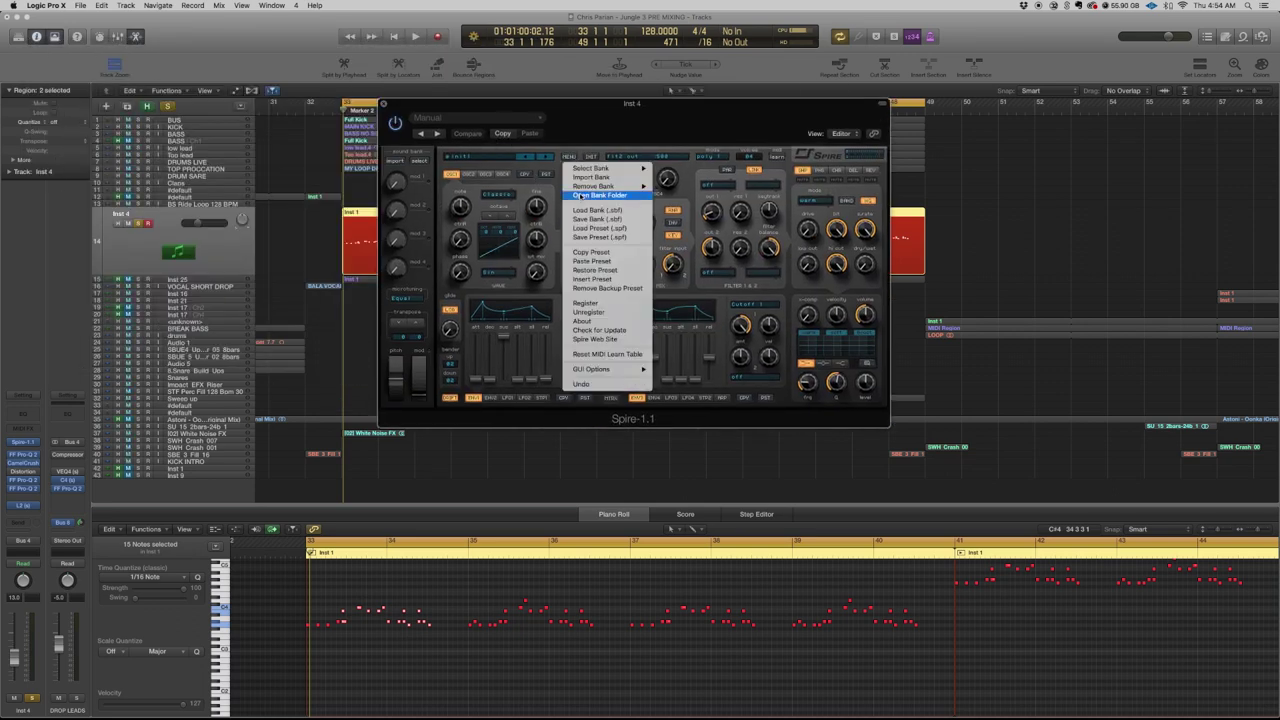
pyautogui.click(604, 253)
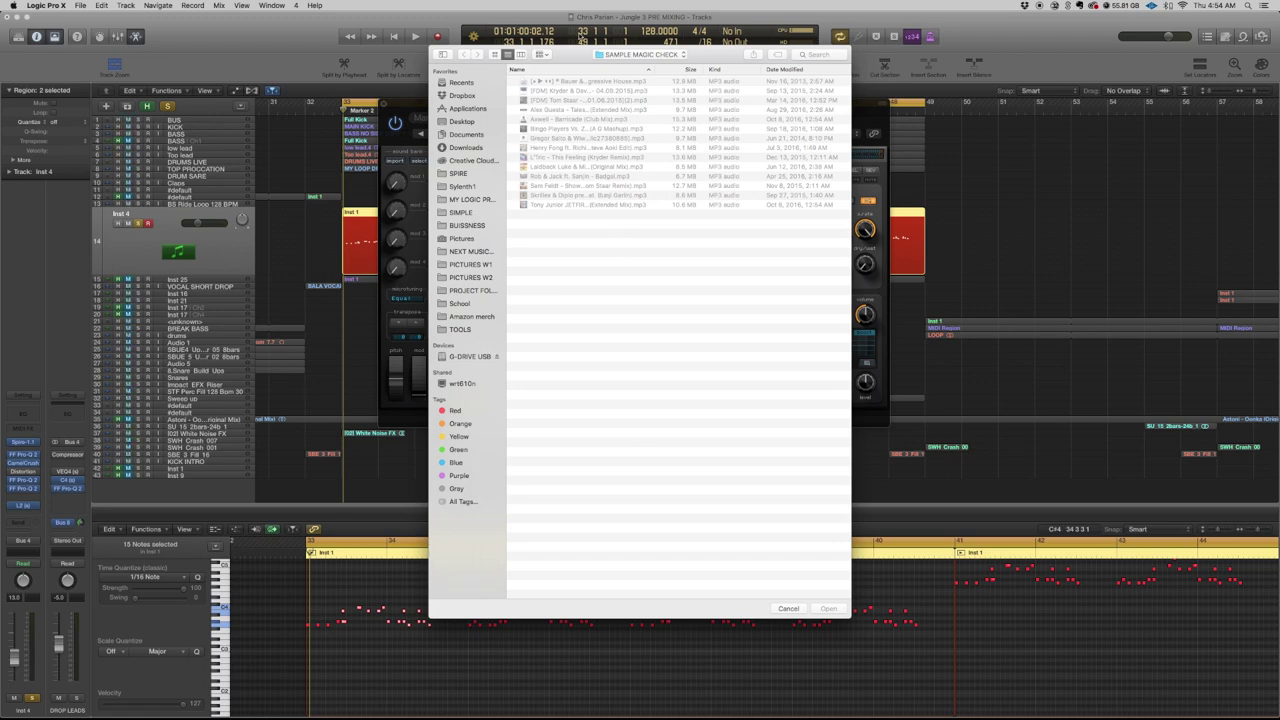
pyautogui.click(788, 608)
# - Load the bank "Shocking EDM For Spire 2.sbf" from the SPIRE folder into the Inst 4 synth
pyautogui.moveTo(531, 117); pyautogui.dragTo(401, 108)
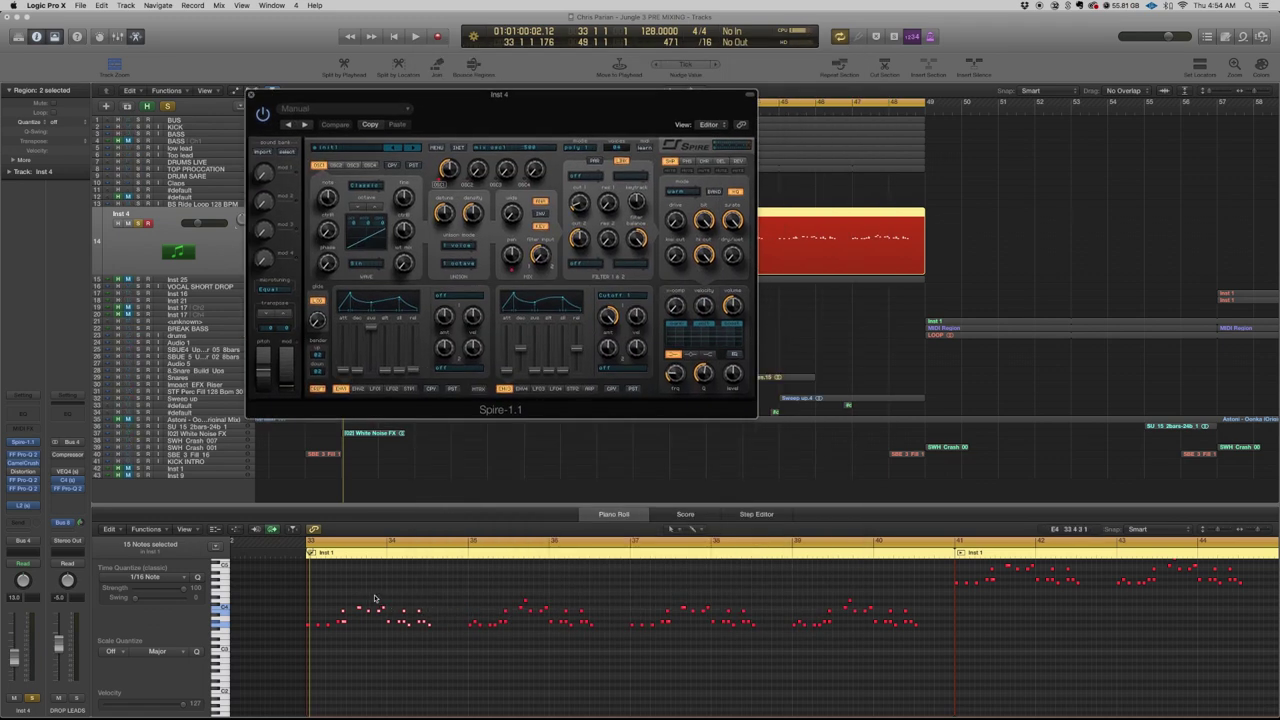
pyautogui.click(440, 148)
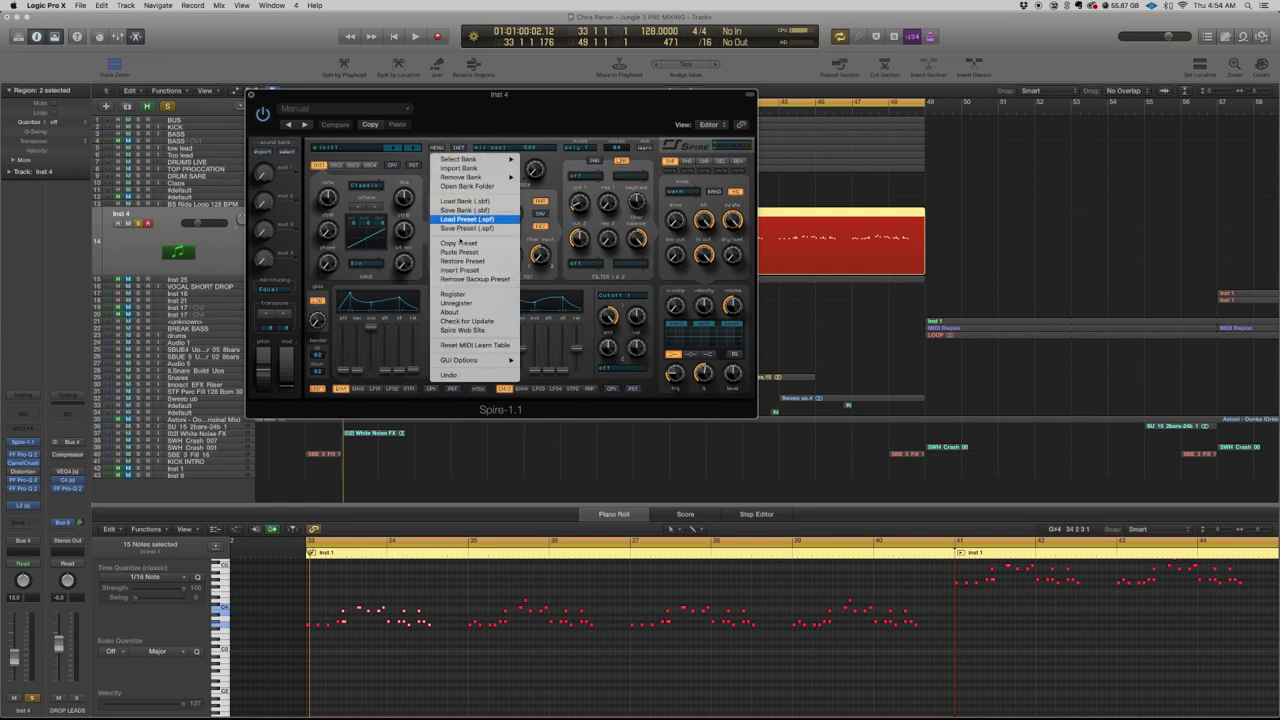
pyautogui.click(467, 204)
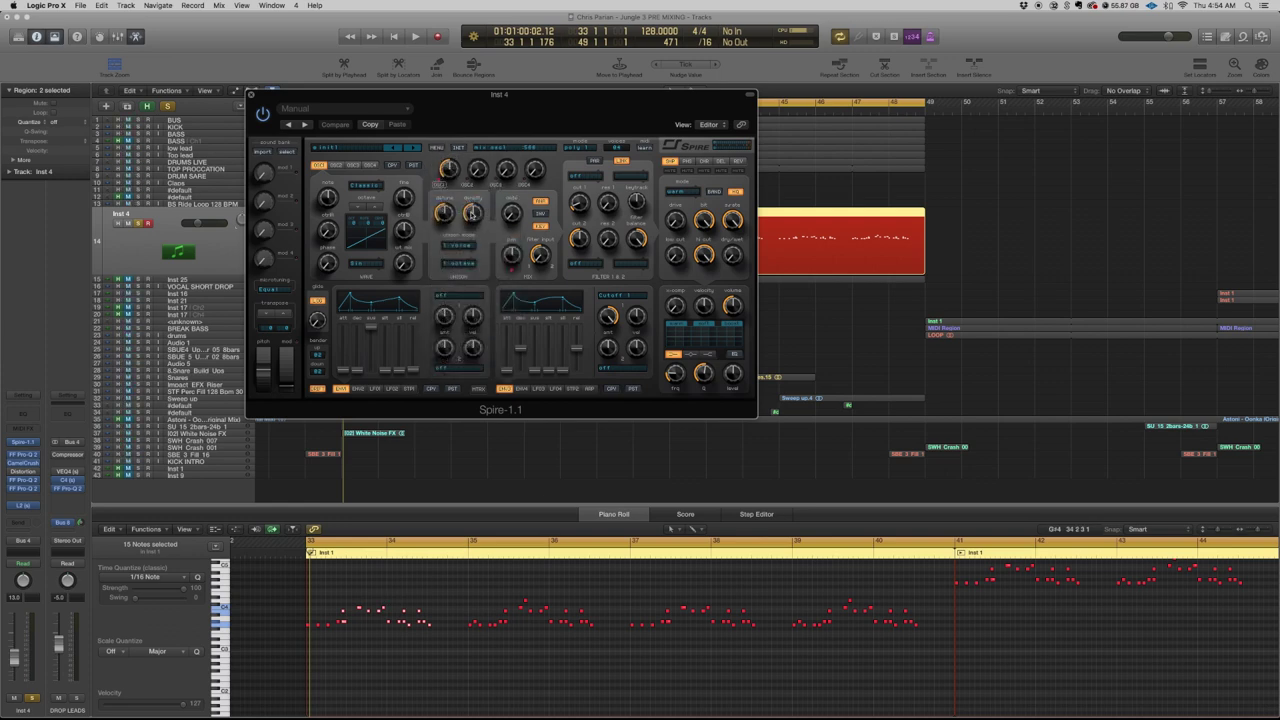
pyautogui.click(470, 175)
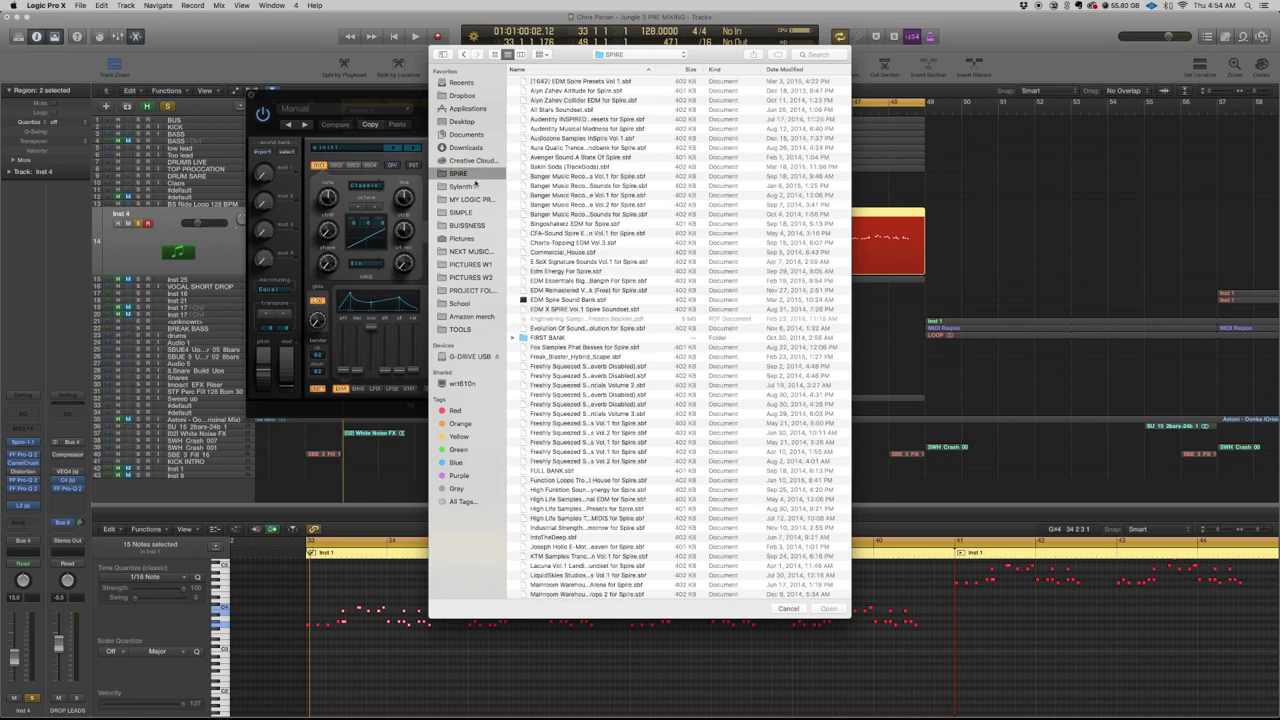
pyautogui.scroll(-15, 556, 226)
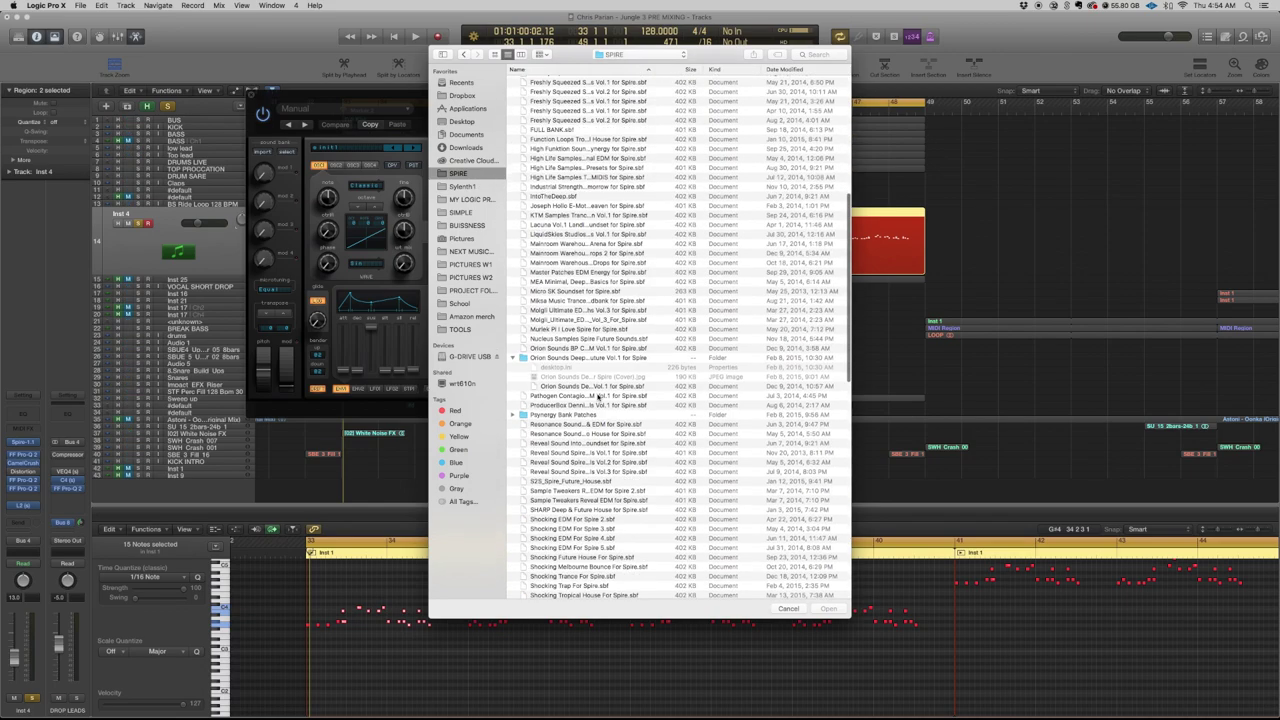
pyautogui.scroll(1, 598, 396)
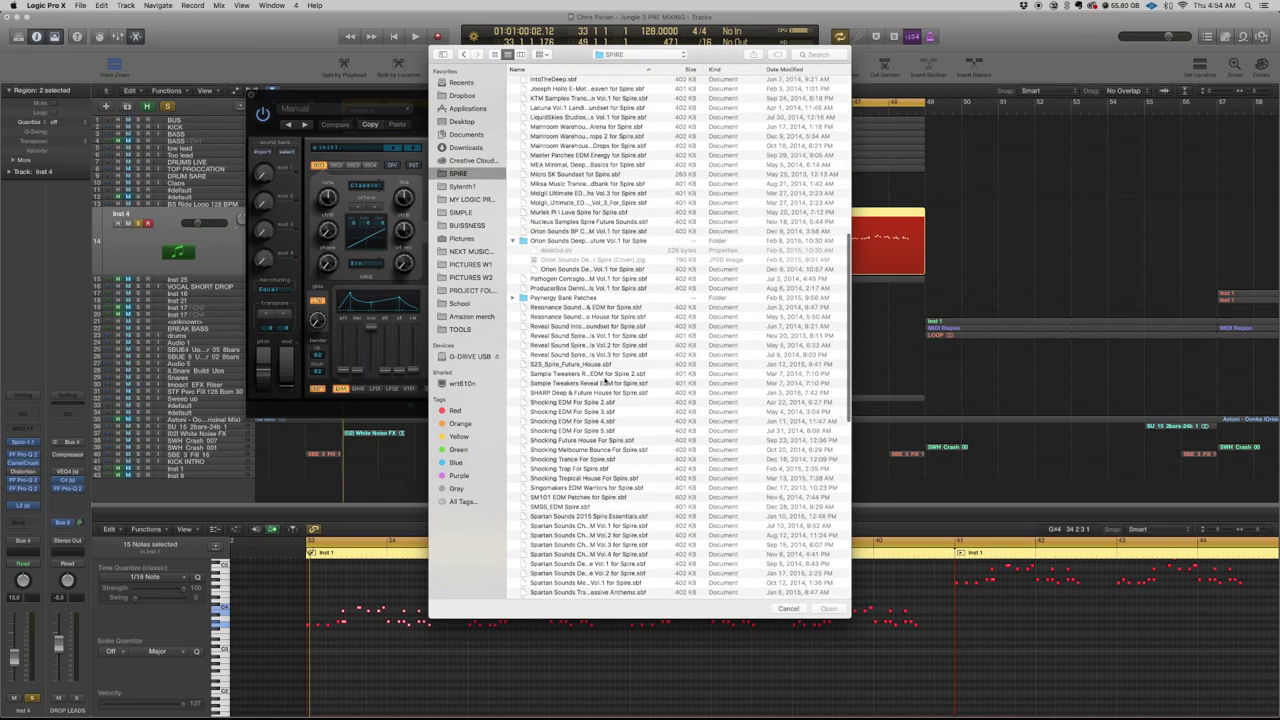
pyautogui.doubleClick(610, 403)
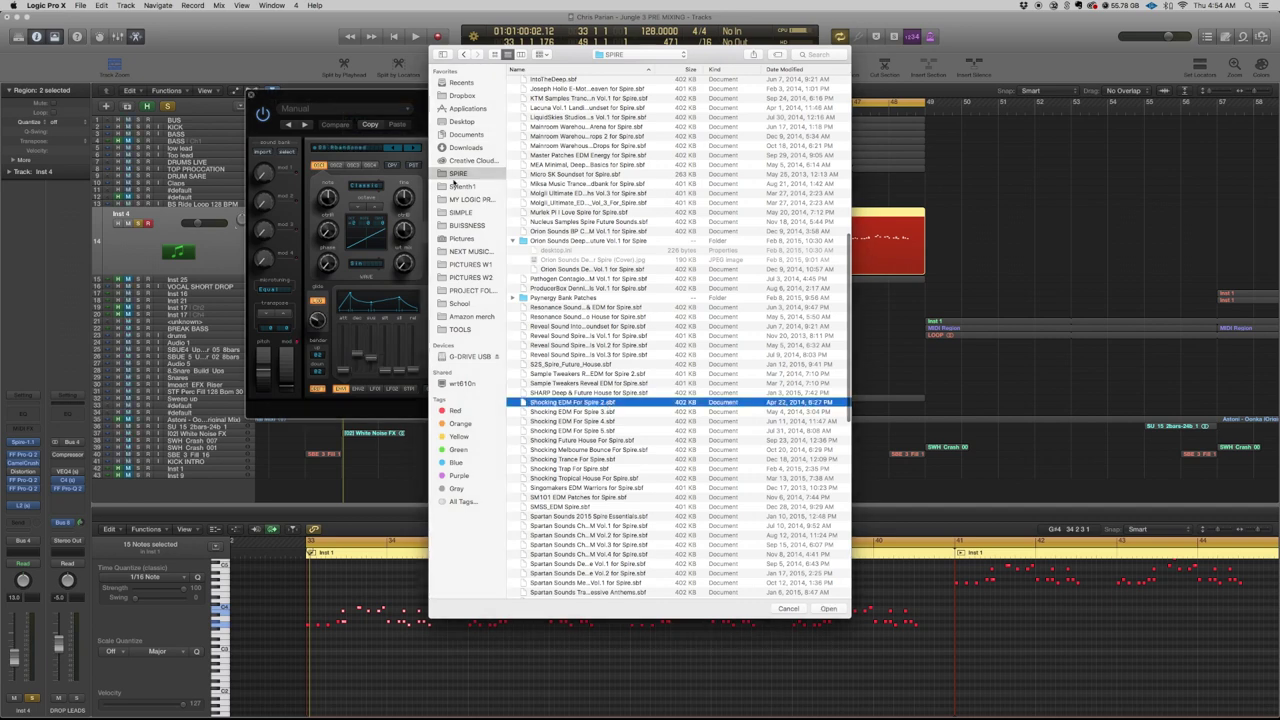
# - Choose preset 027, LD_Connection, in Spire and play the lead melody with it
pyautogui.click(372, 148)
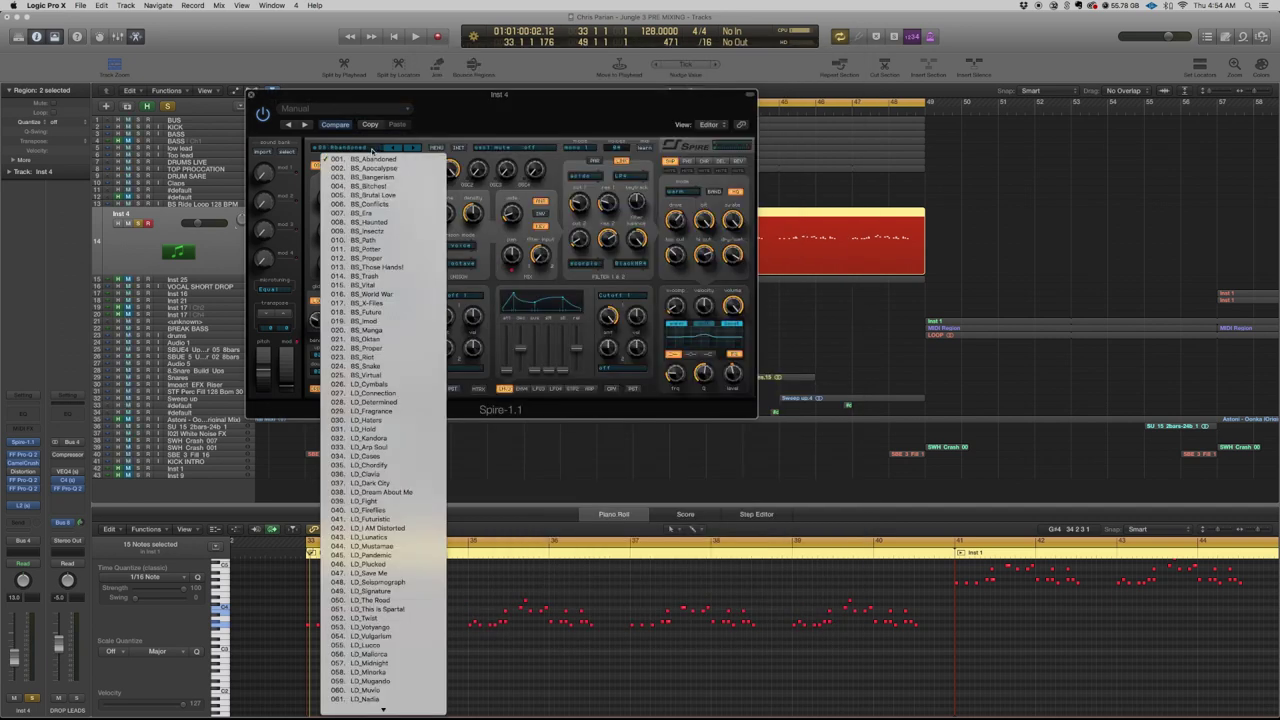
pyautogui.click(400, 393)
pyautogui.press('space')
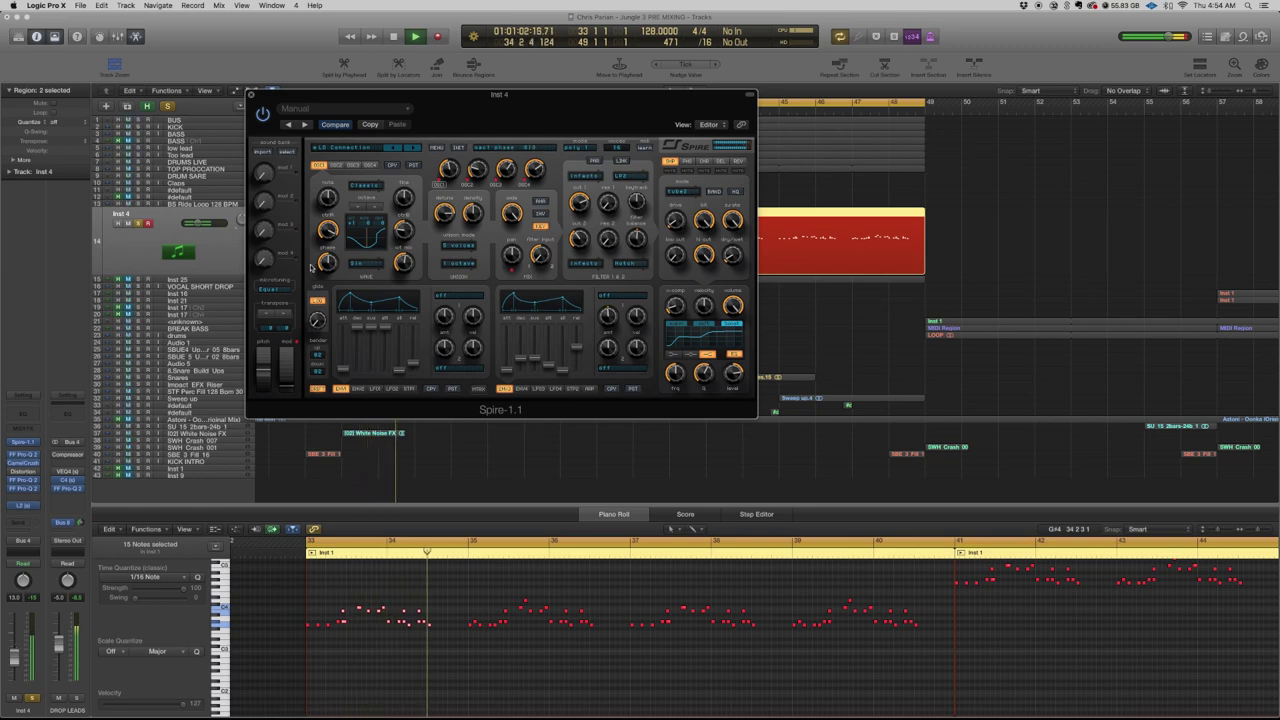
pyautogui.press('space')
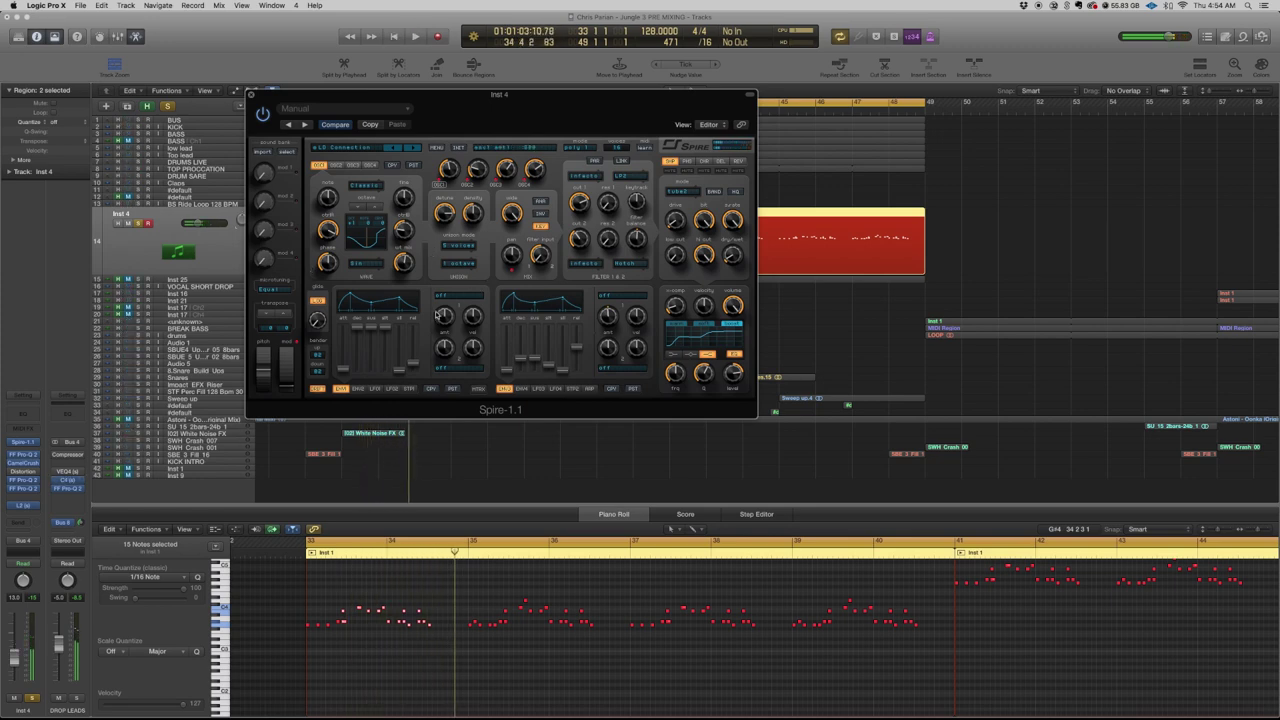
# - Show Spire's reverb settings and replay the lead melody to listen to the sound through the Inst 4 effects
pyautogui.click(741, 162)
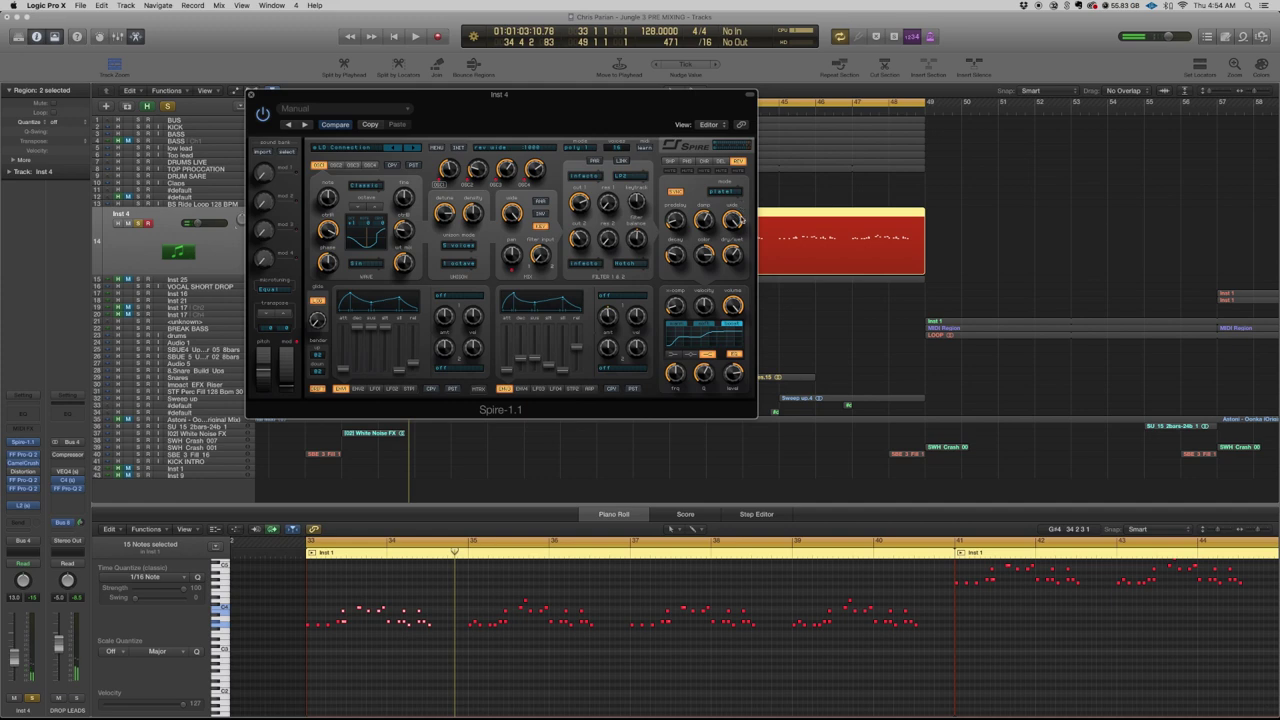
pyautogui.press('space')
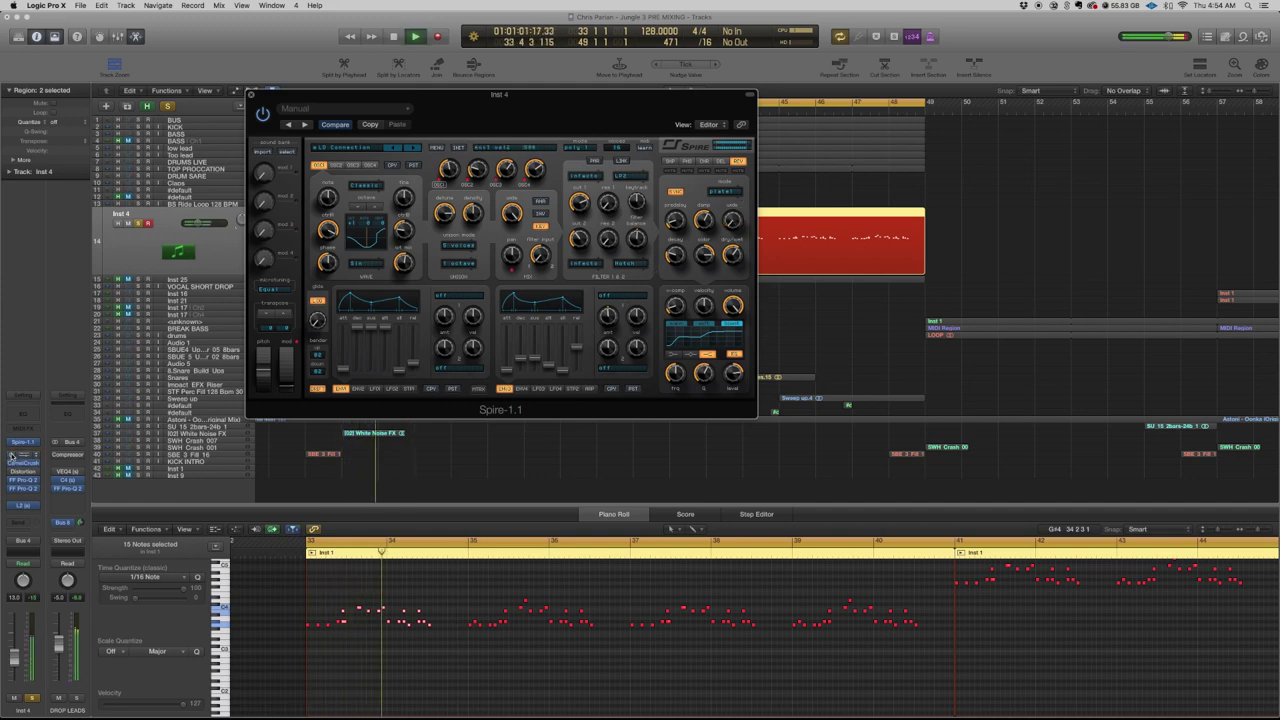
pyautogui.press('space')
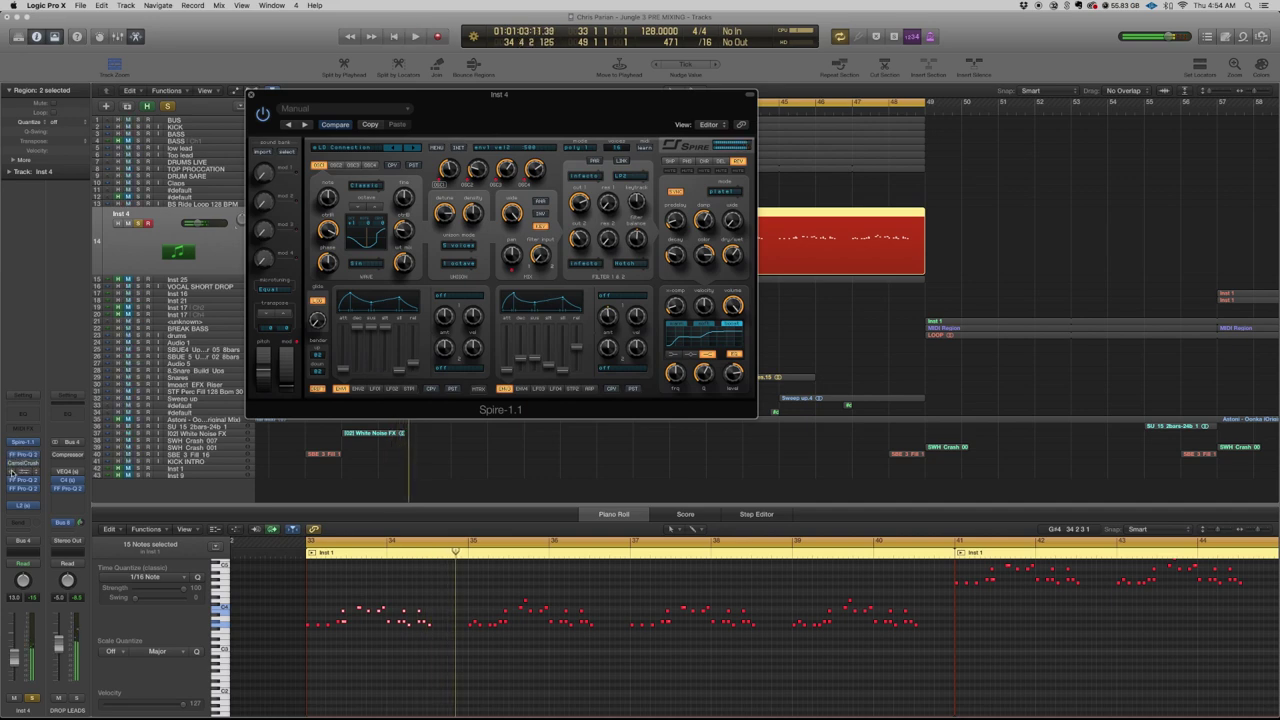
pyautogui.press('space')
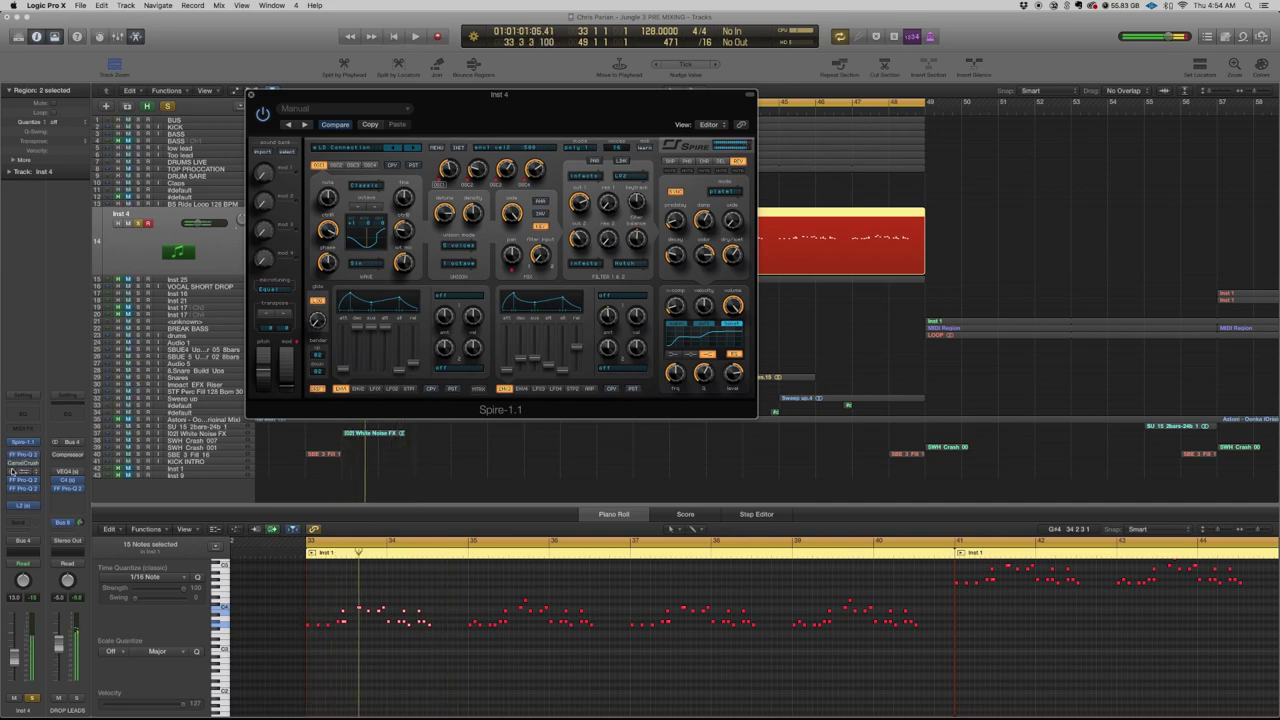
# - Open the CamelCrusher effect with its Annihilate patch on Inst 4 and arrange its window beside Spire
pyautogui.moveTo(322, 101); pyautogui.dragTo(444, 108)
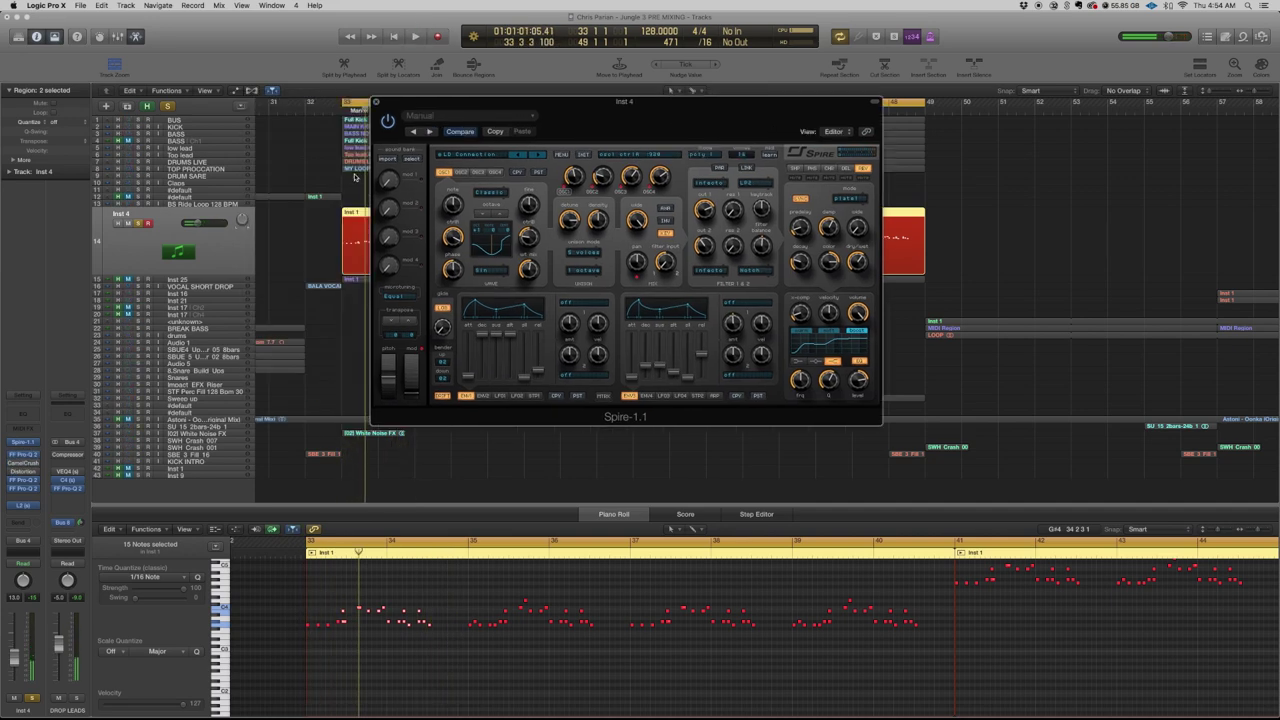
pyautogui.click(18, 463)
pyautogui.moveTo(143, 53); pyautogui.dragTo(492, 176)
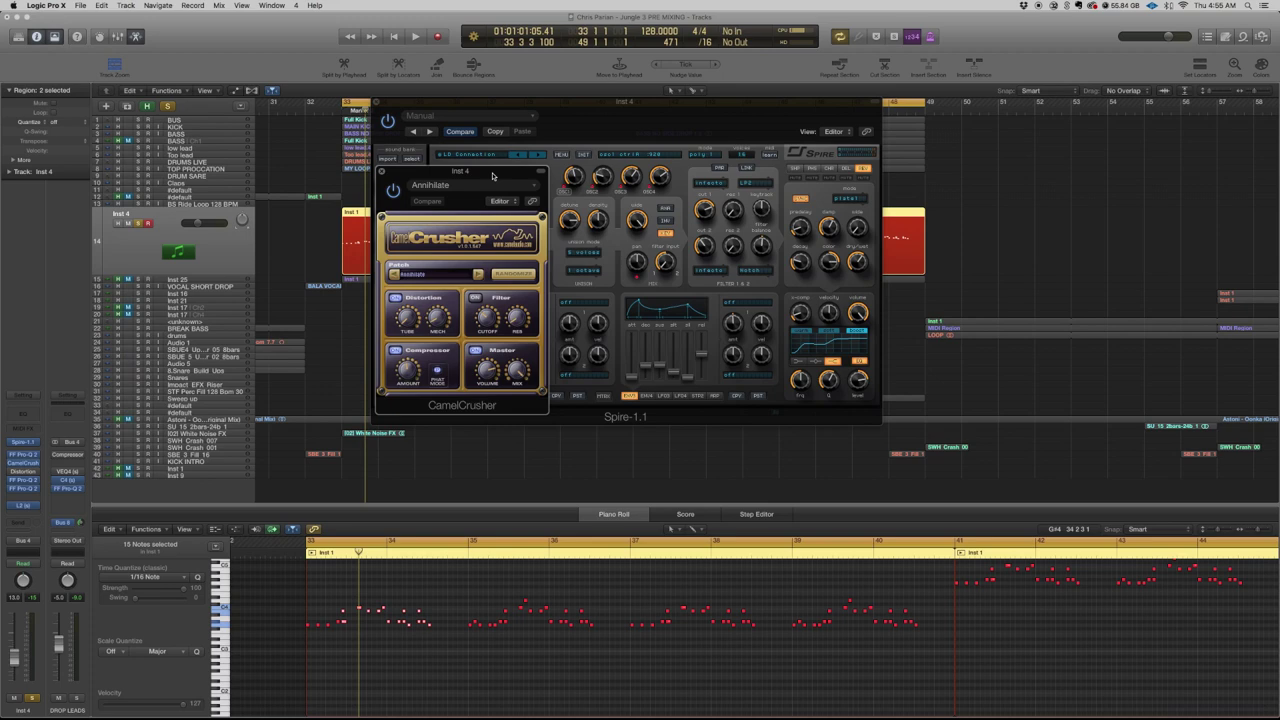
pyautogui.moveTo(492, 176); pyautogui.dragTo(383, 240)
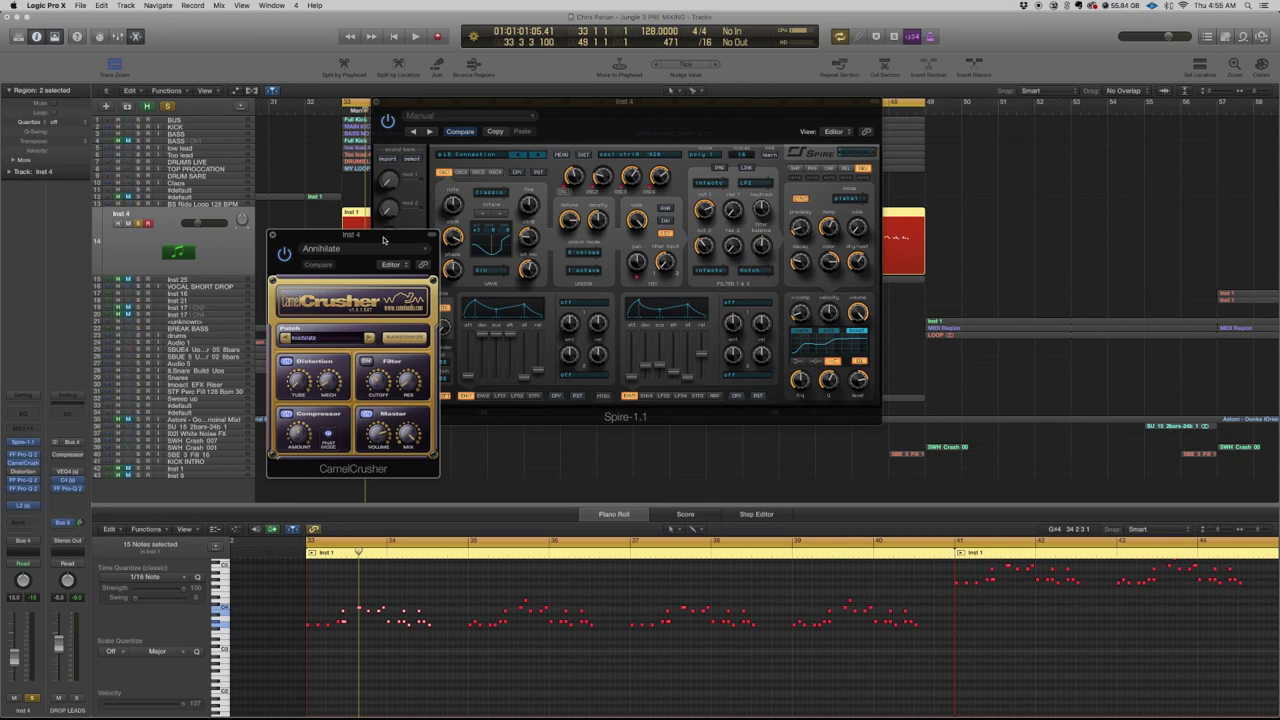
pyautogui.moveTo(383, 239); pyautogui.dragTo(393, 236)
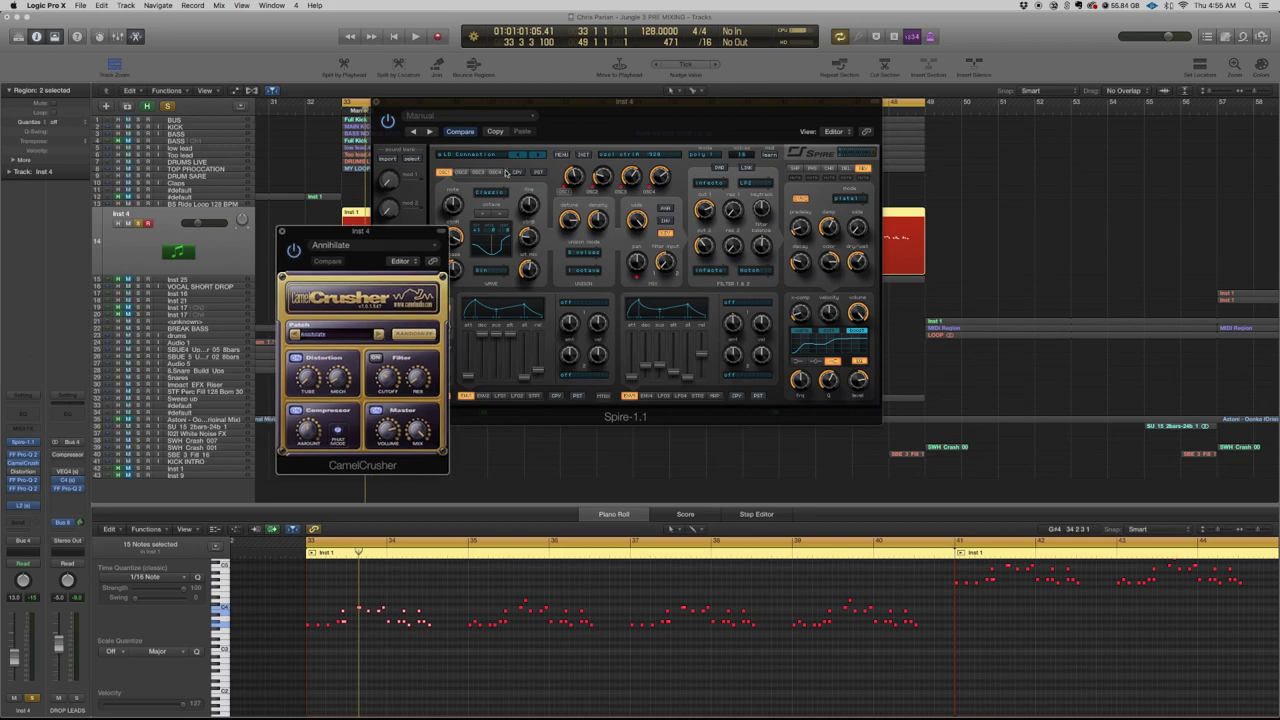
# - Advance the Spire preset to LD_Fragrance while listening to the lead, and close the CamelCrusher window
pyautogui.click(538, 156)
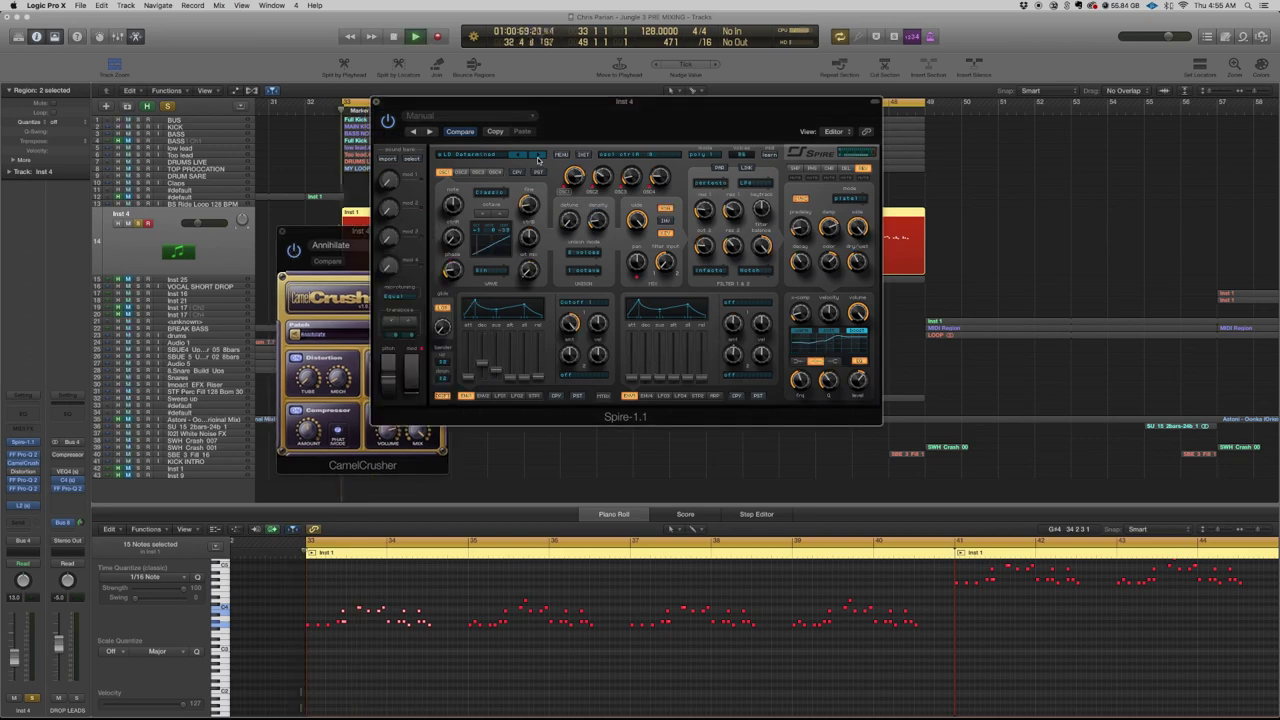
pyautogui.click(538, 156)
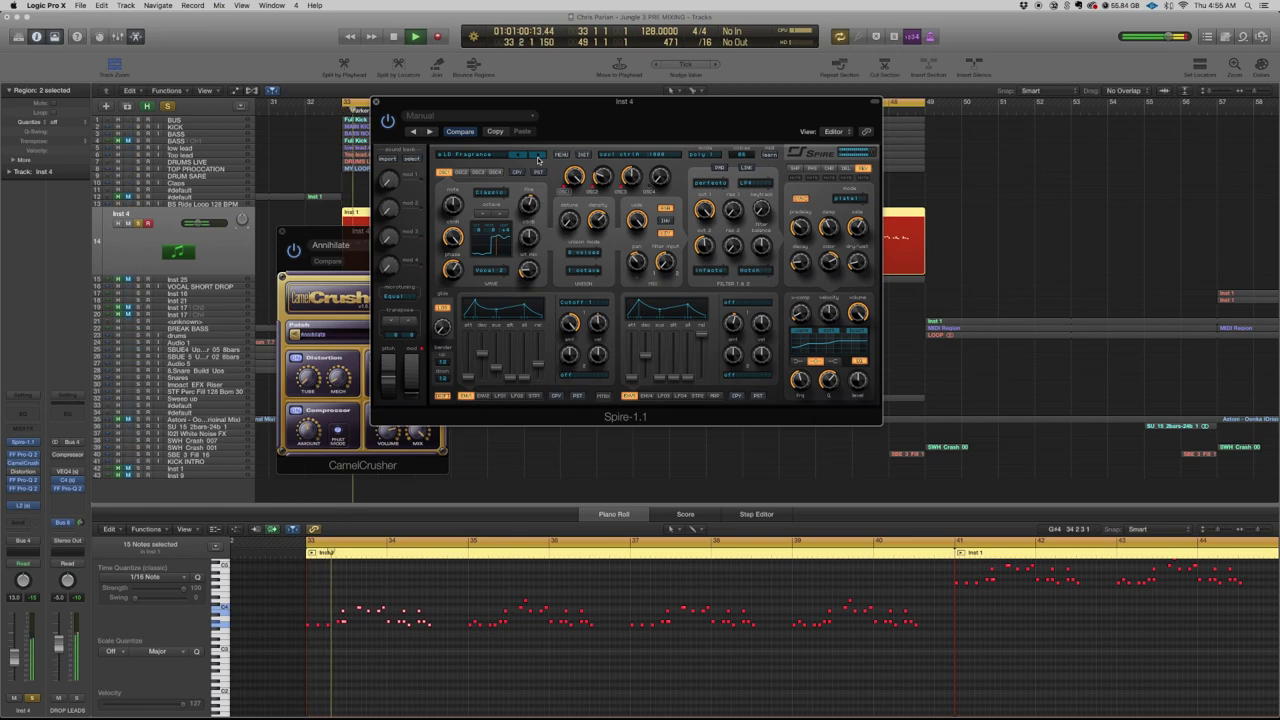
pyautogui.click(292, 251)
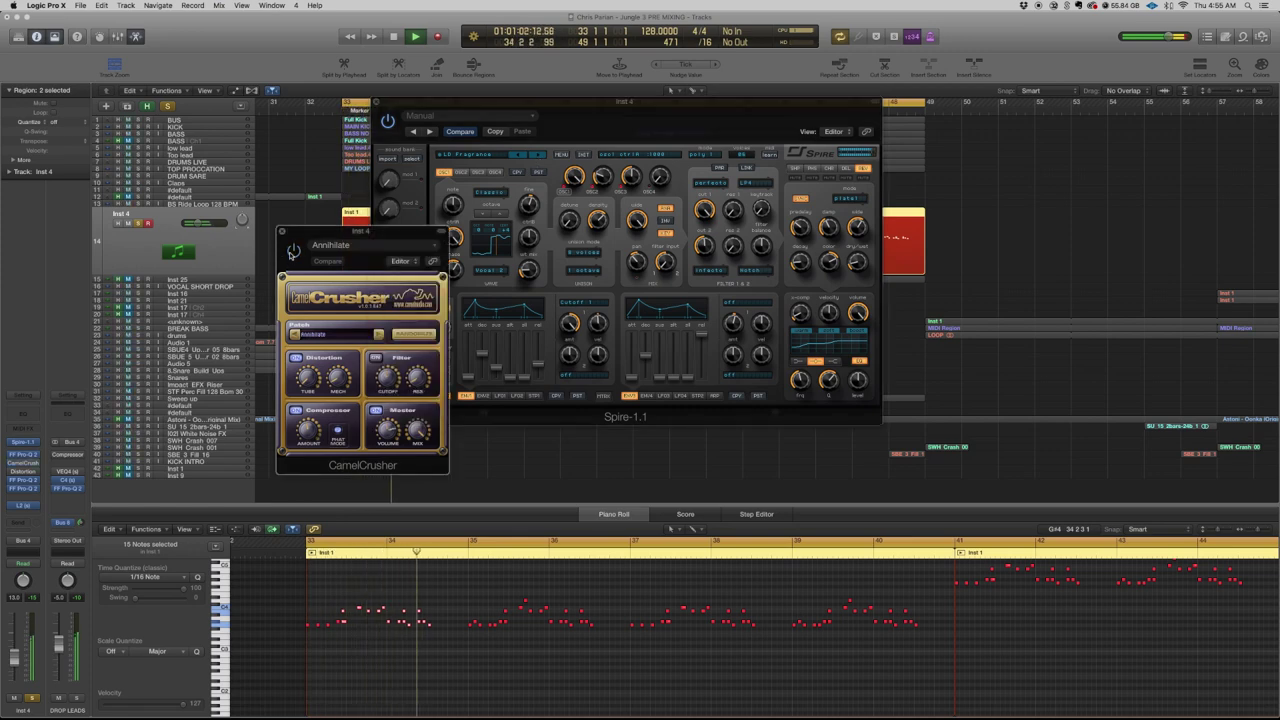
pyautogui.click(281, 231)
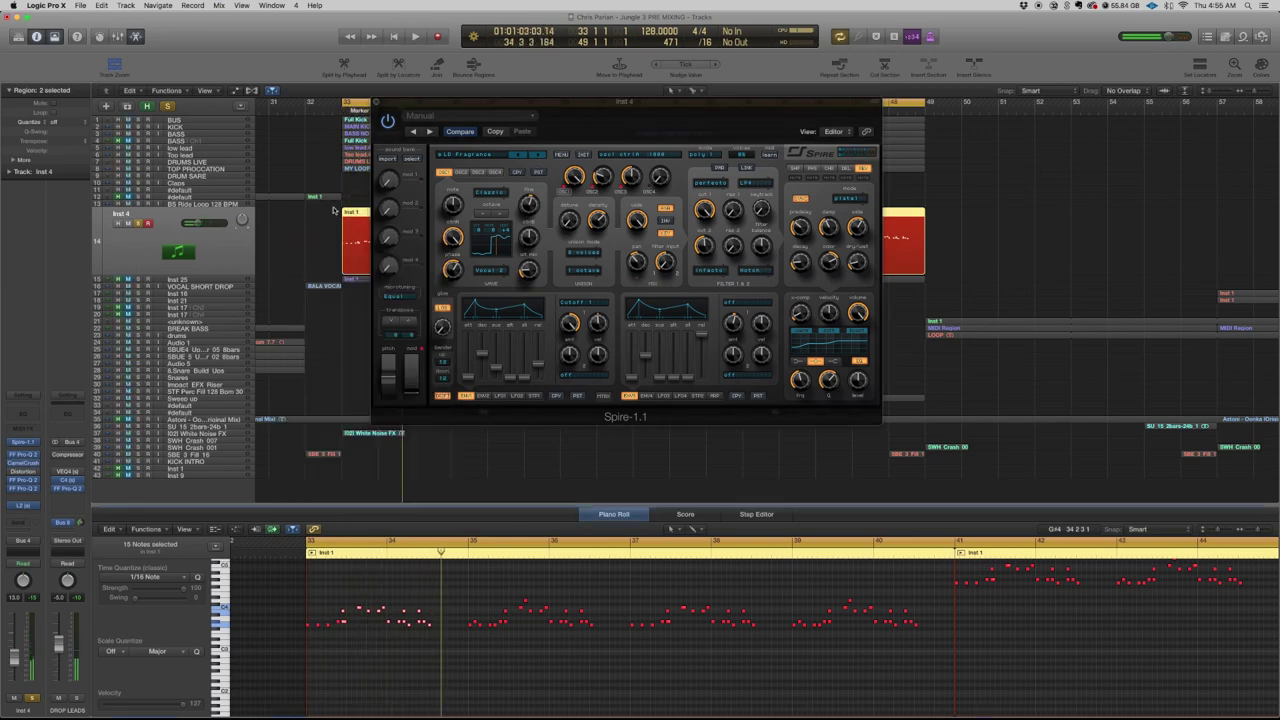
# - Look over the bank's preset list, keep LD_Fragrance, and move the Spire window clear of the drop's upper tracks
pyautogui.click(487, 156)
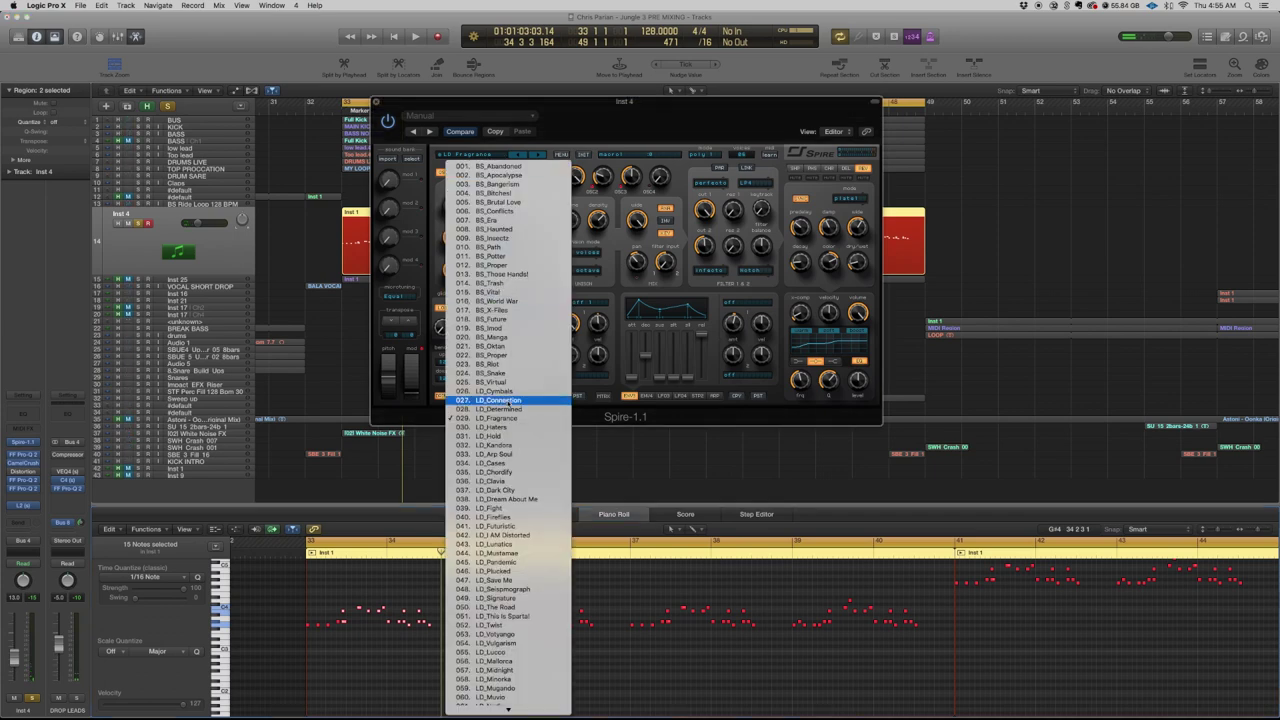
pyautogui.click(634, 202)
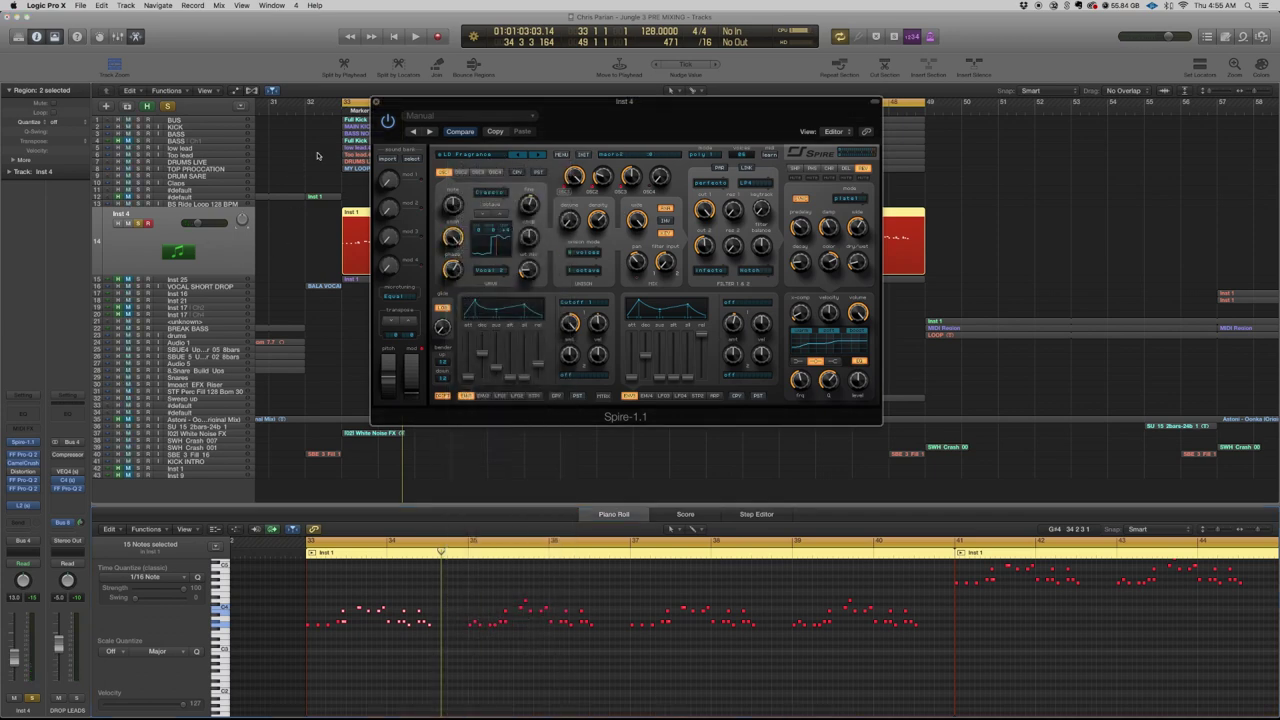
pyautogui.moveTo(401, 106); pyautogui.dragTo(644, 232)
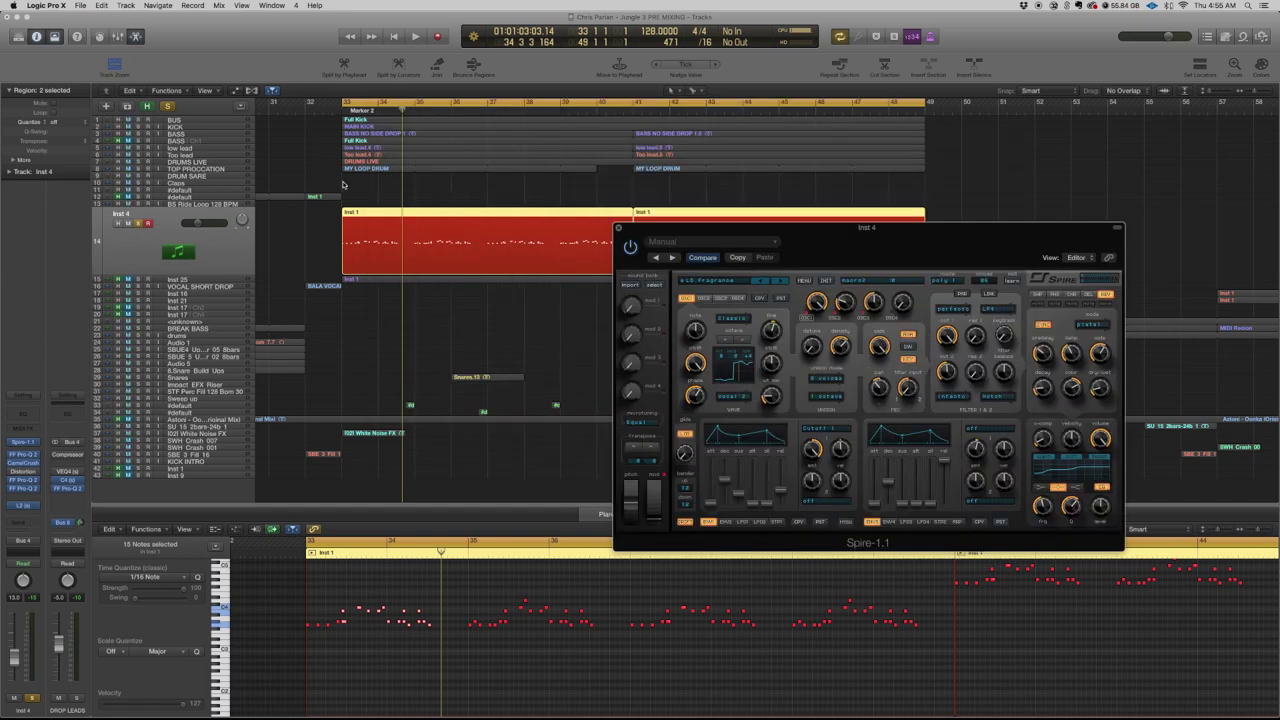
# - Take Inst 4 out of solo, clear the note selection in its melody and close its Spire window
pyautogui.click(139, 223)
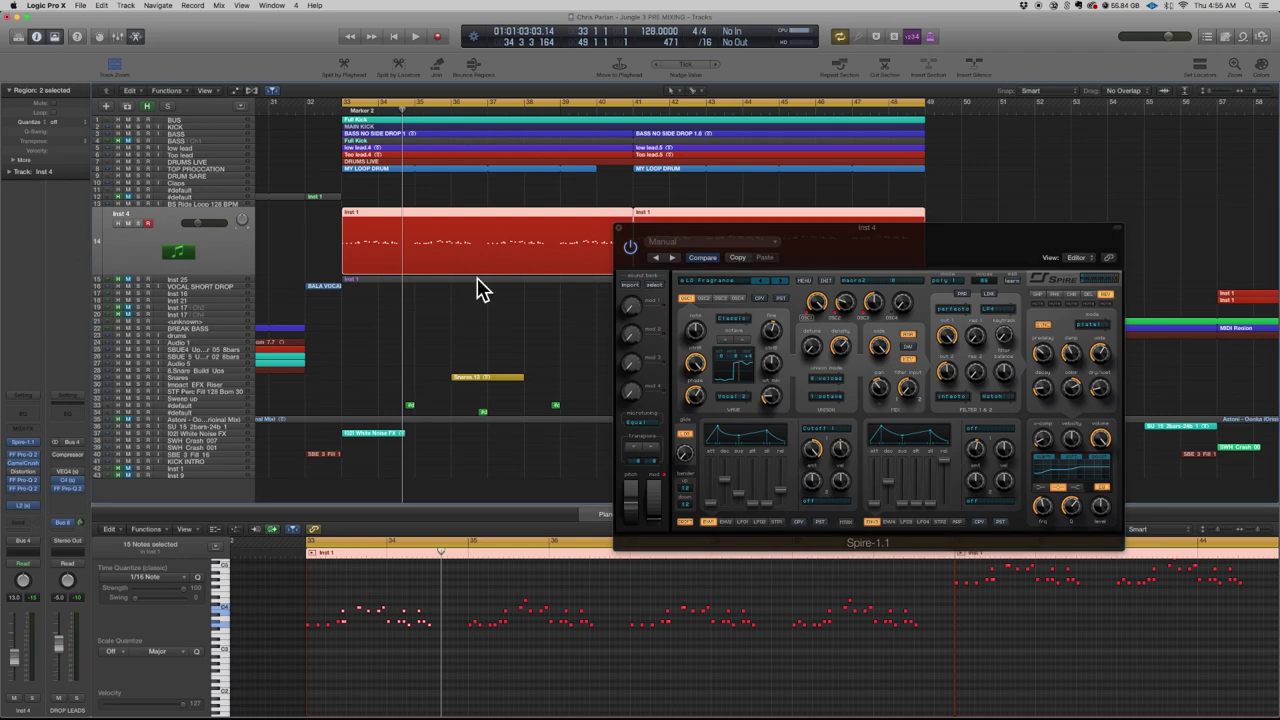
pyautogui.moveTo(306, 588); pyautogui.dragTo(588, 652)
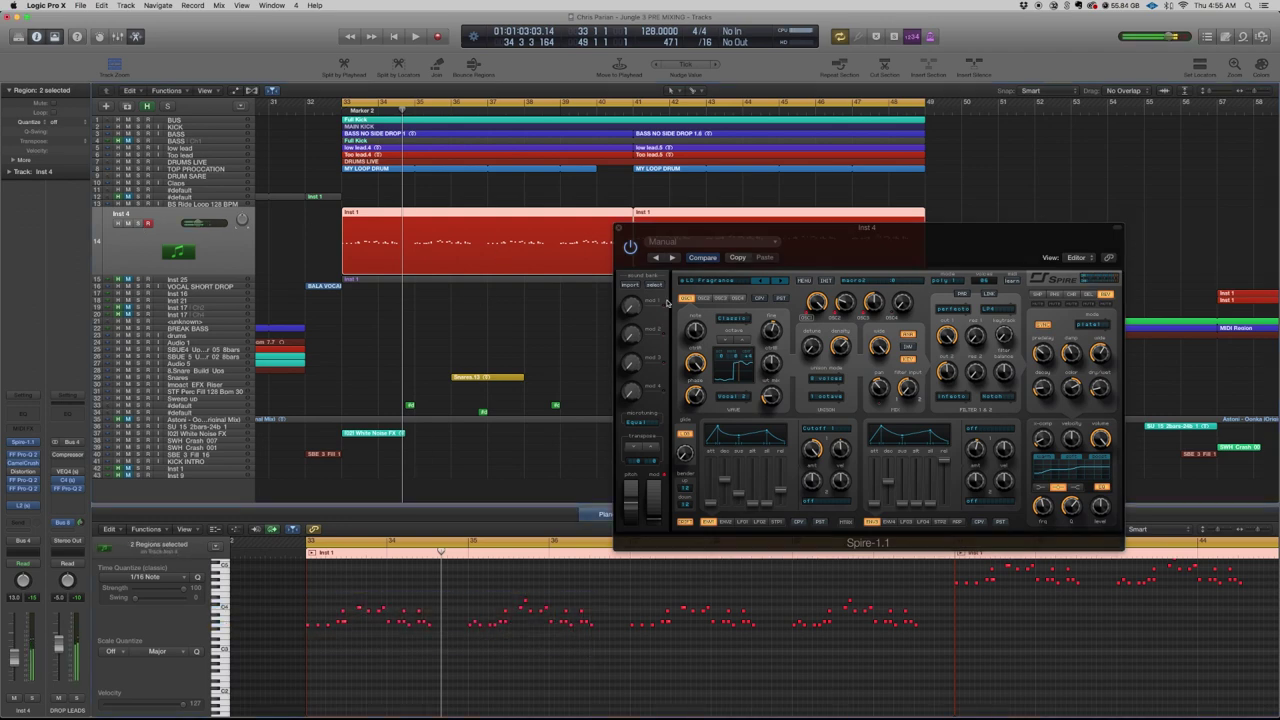
pyautogui.click(630, 250)
pyautogui.click(619, 229)
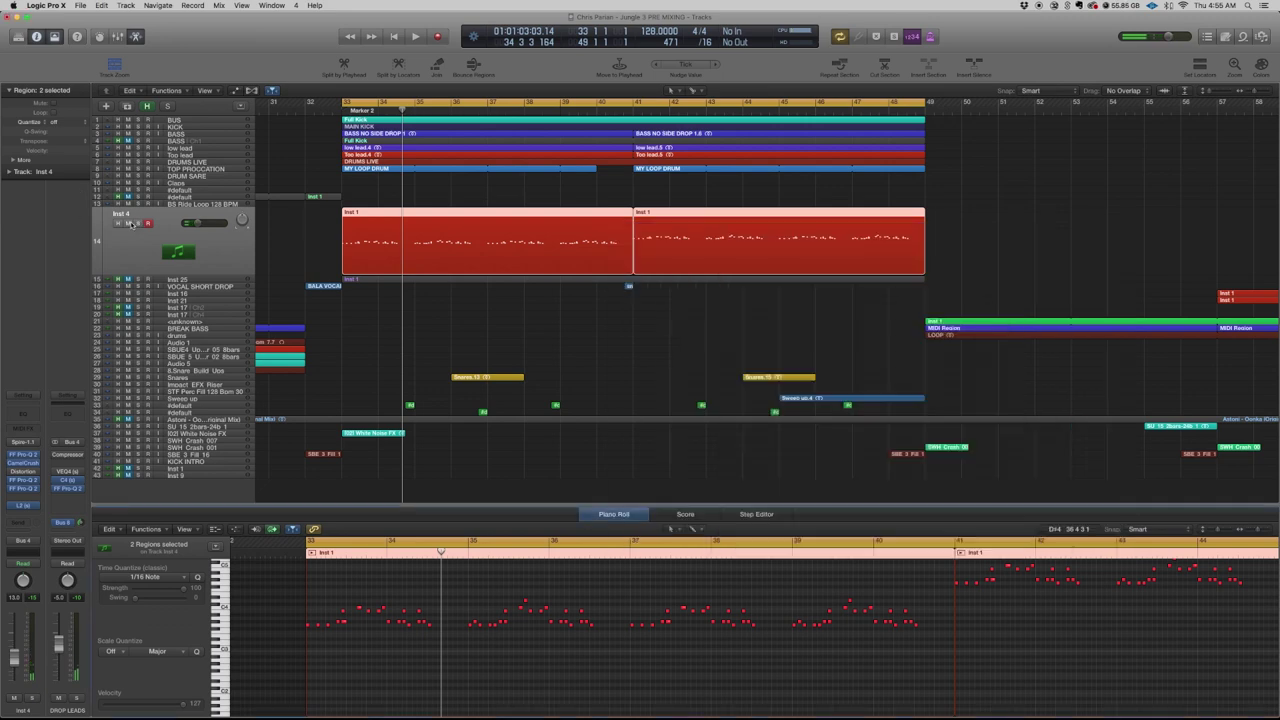
# - Mute the Inst 4 track and hide the tracks flagged for hiding
pyautogui.click(119, 223)
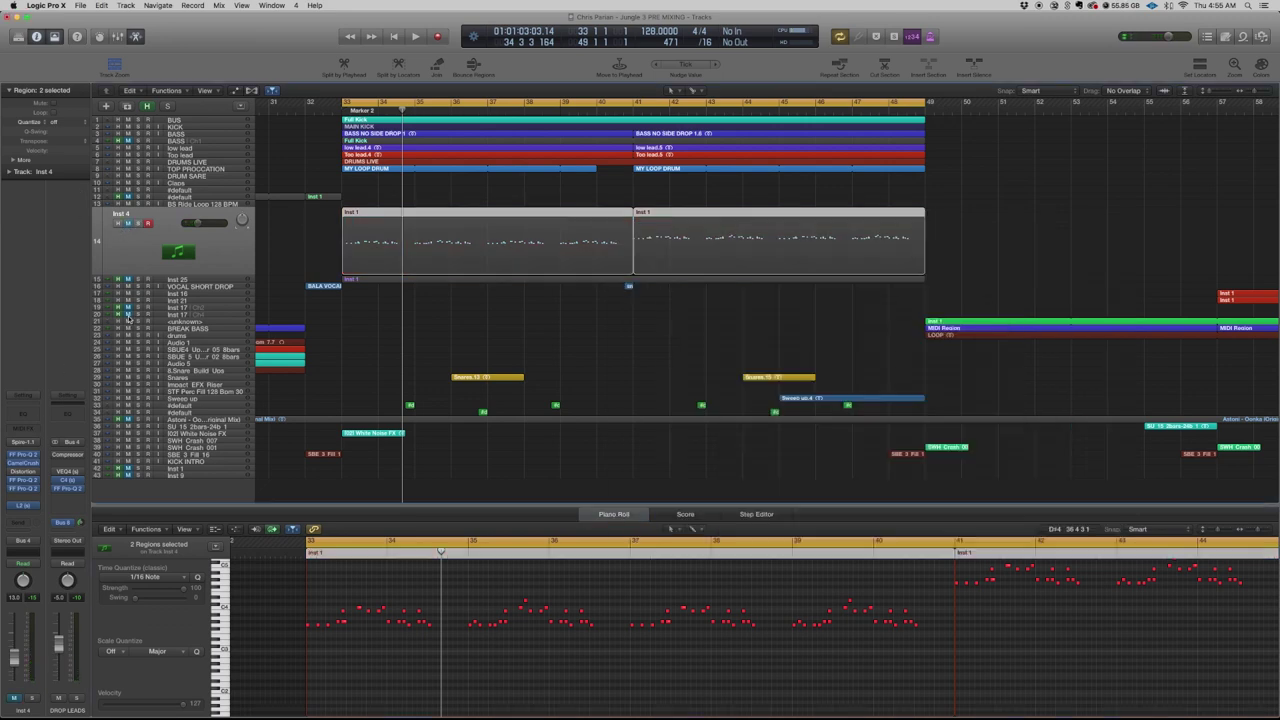
pyautogui.press('h')
pyautogui.press('h')
pyautogui.press('h')
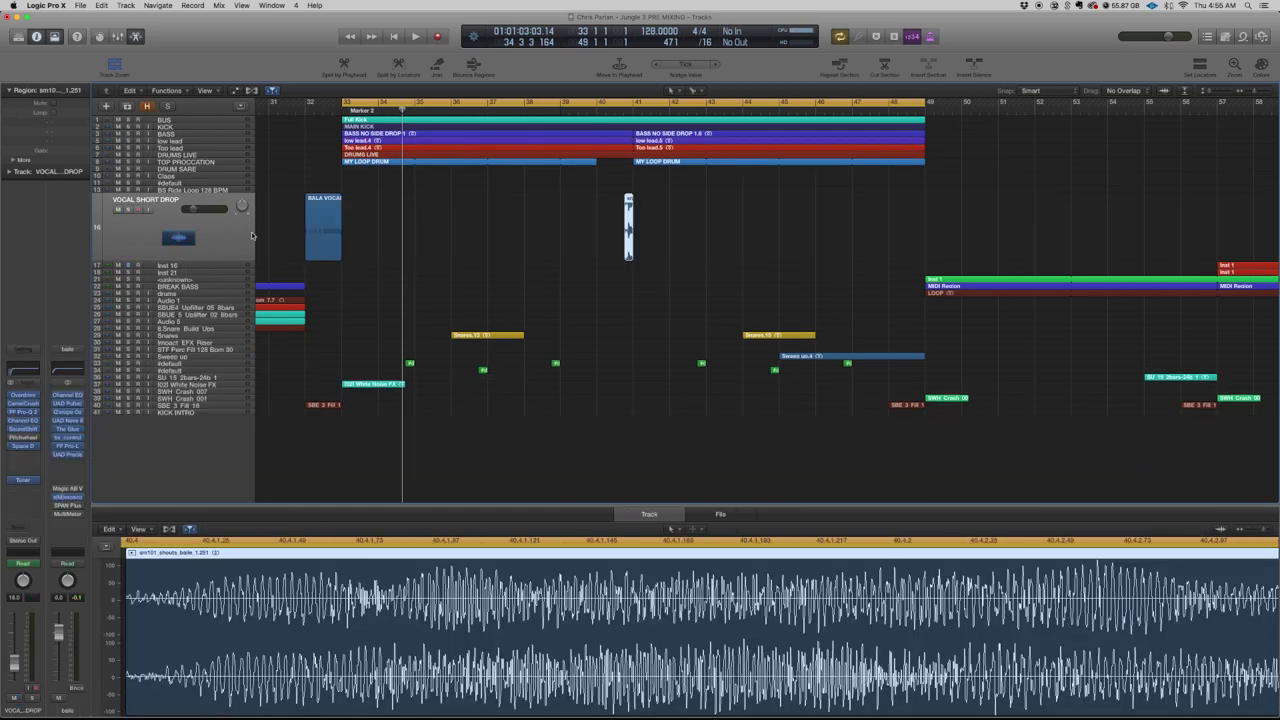
# - Select and solo the DRUMS LIVE track and switch off cycling of the drop
pyautogui.click(224, 185)
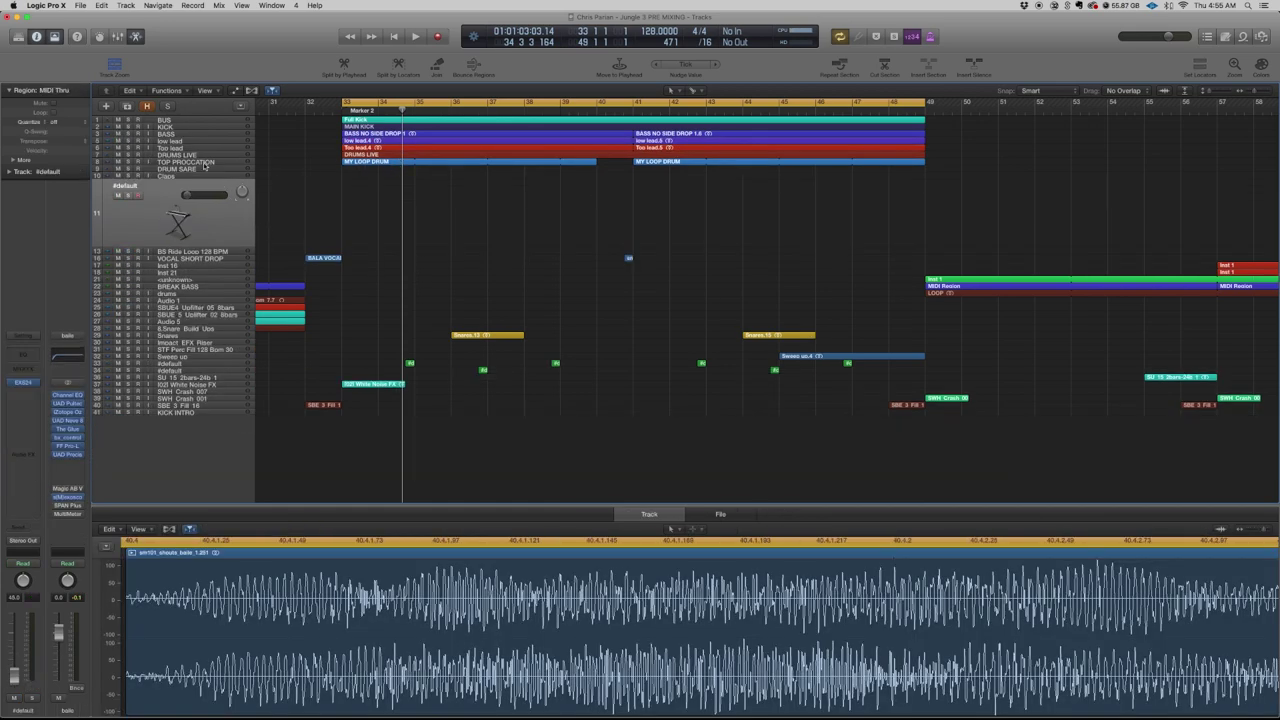
pyautogui.click(204, 163)
pyautogui.click(192, 155)
pyautogui.click(128, 167)
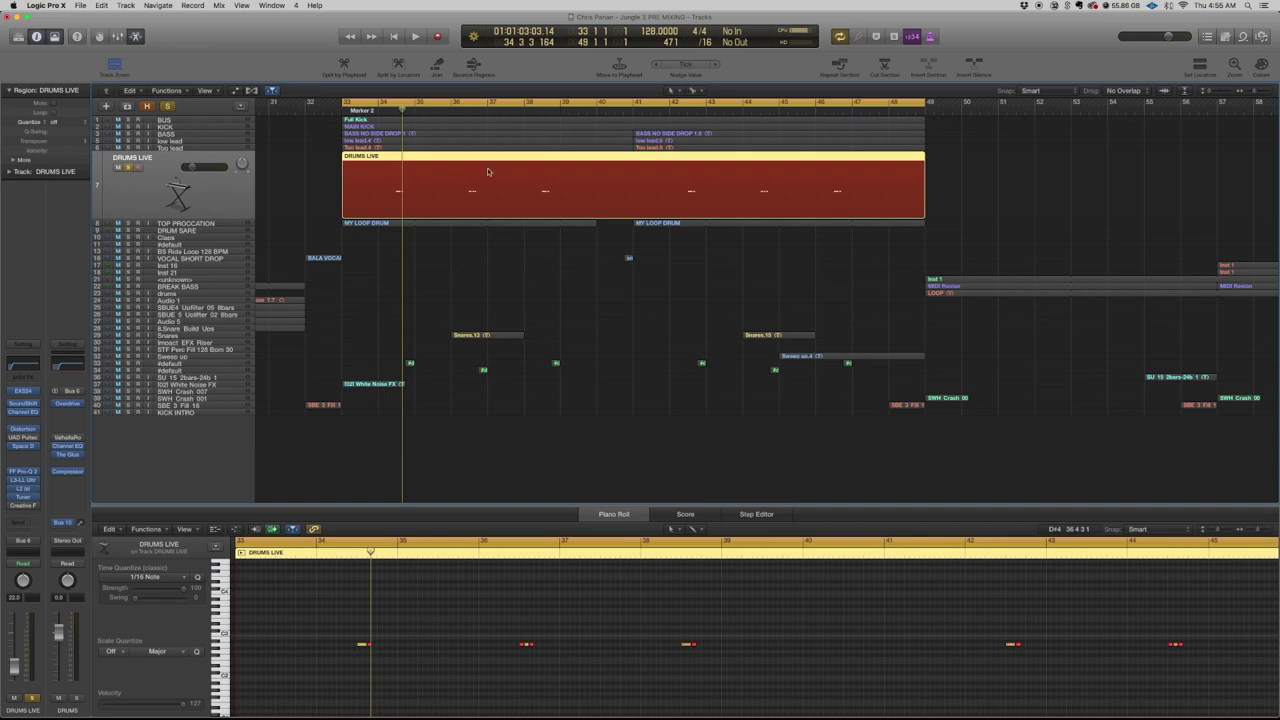
pyautogui.press('c')
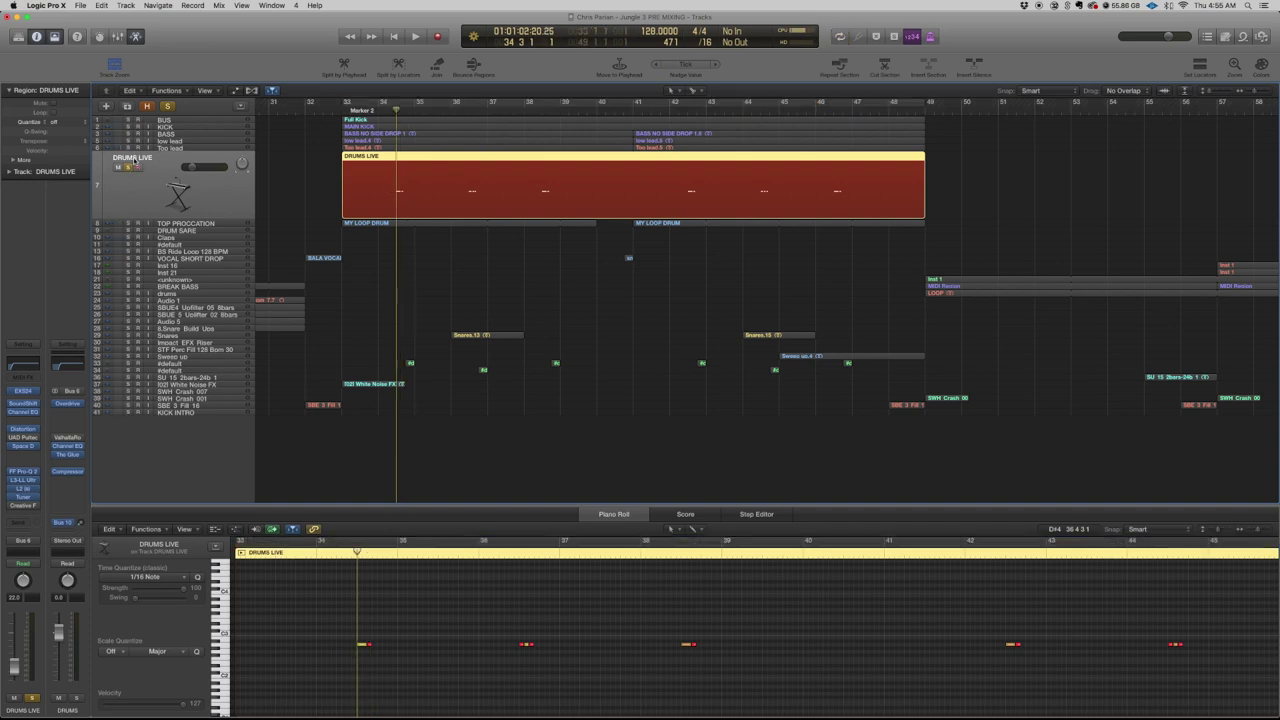
# - Solo the tracks from BUS to Top lead alongside DRUMS LIVE, cycle bars 34 to 36 and listen
pyautogui.moveTo(128, 148); pyautogui.dragTo(128, 121)
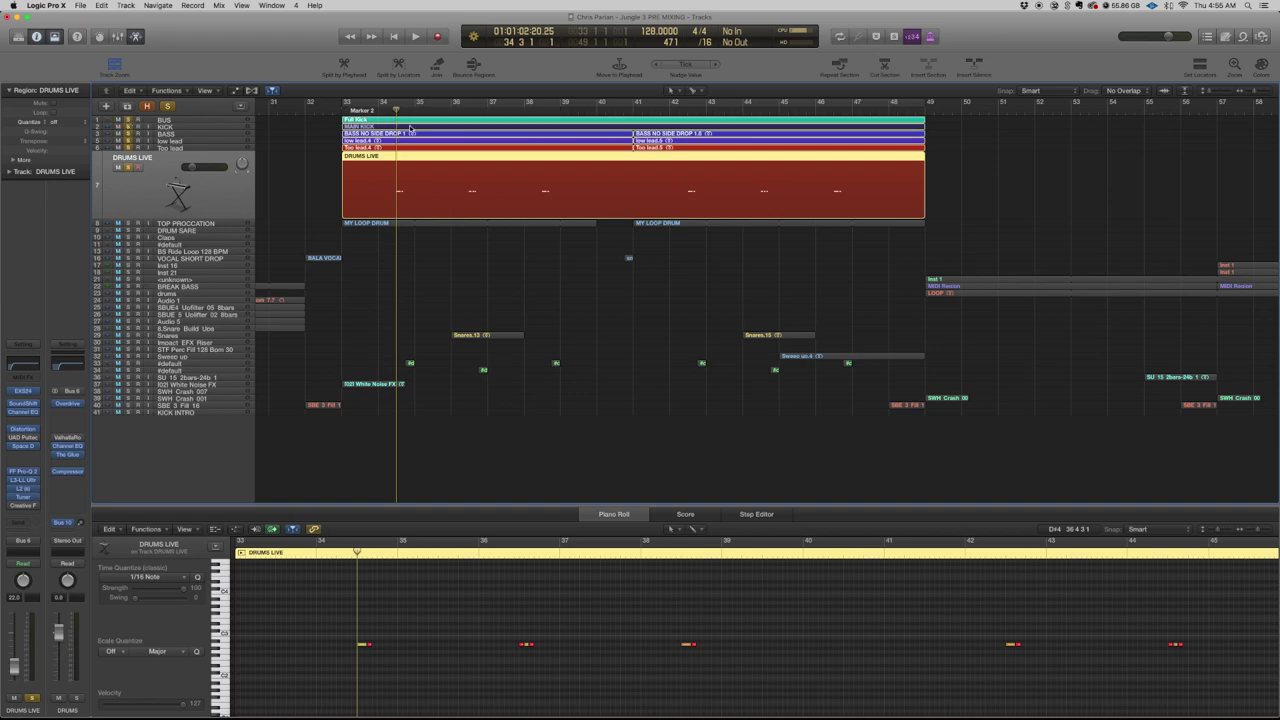
pyautogui.moveTo(384, 103); pyautogui.dragTo(446, 120)
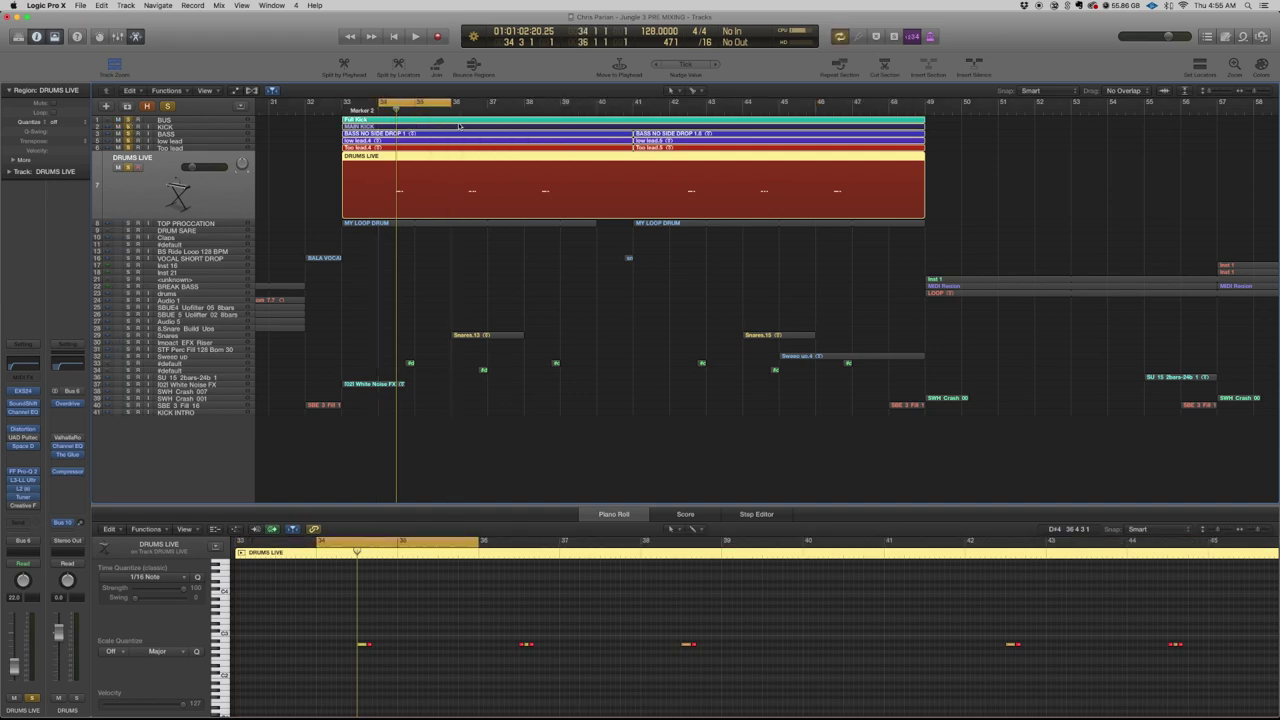
pyautogui.press('space')
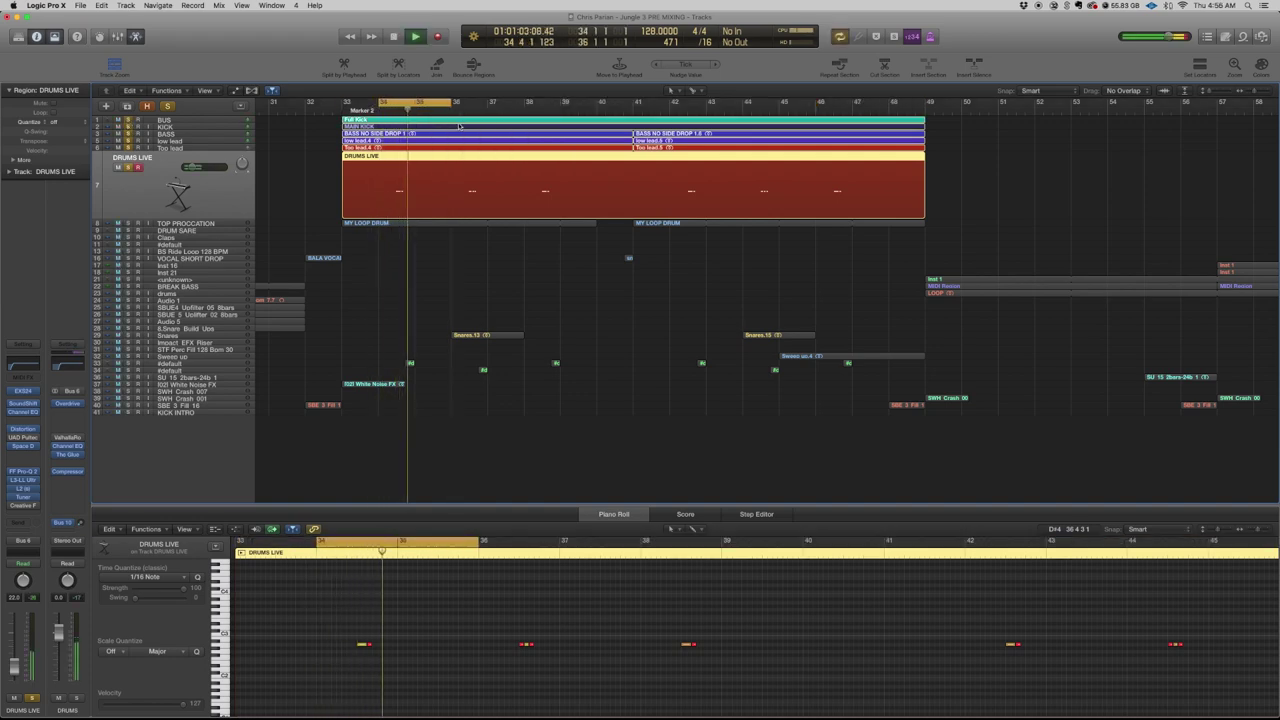
pyautogui.press('space')
# - Unsolo the tracks above DRUMS LIVE, listen to its hits alone and switch off the cycle
pyautogui.moveTo(130, 148); pyautogui.dragTo(128, 120)
pyautogui.press('space')
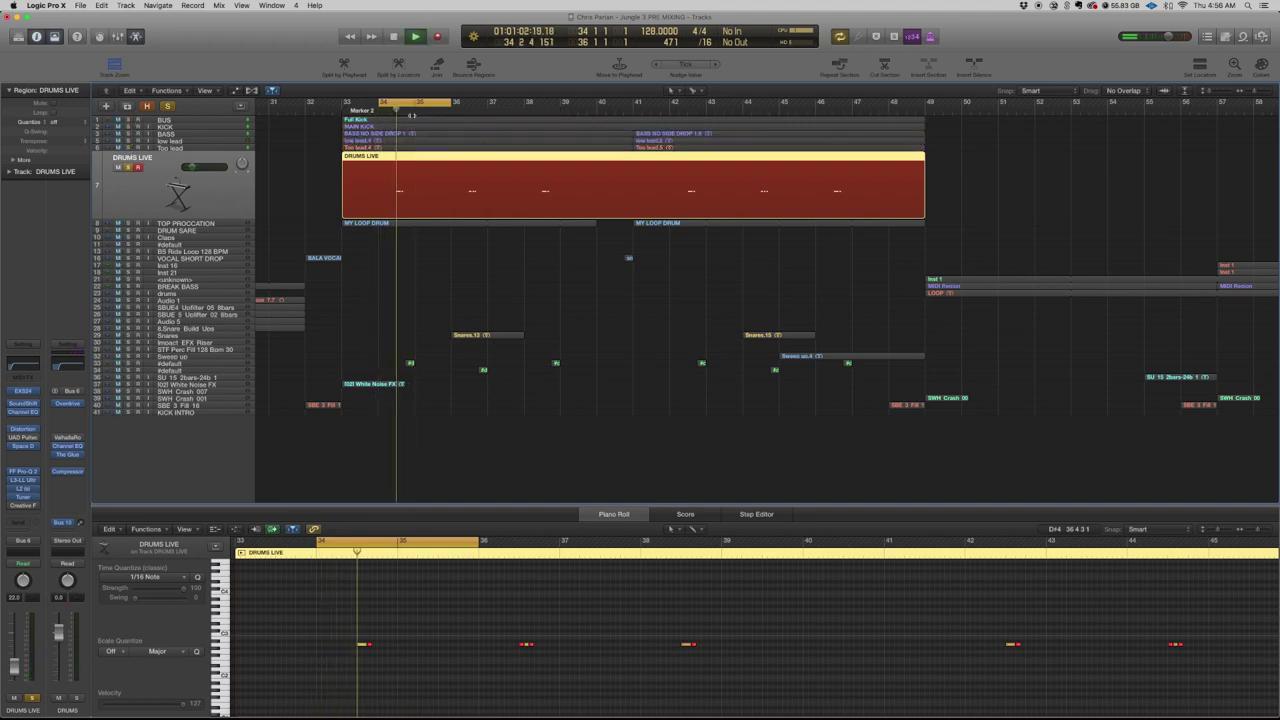
pyautogui.click(438, 106)
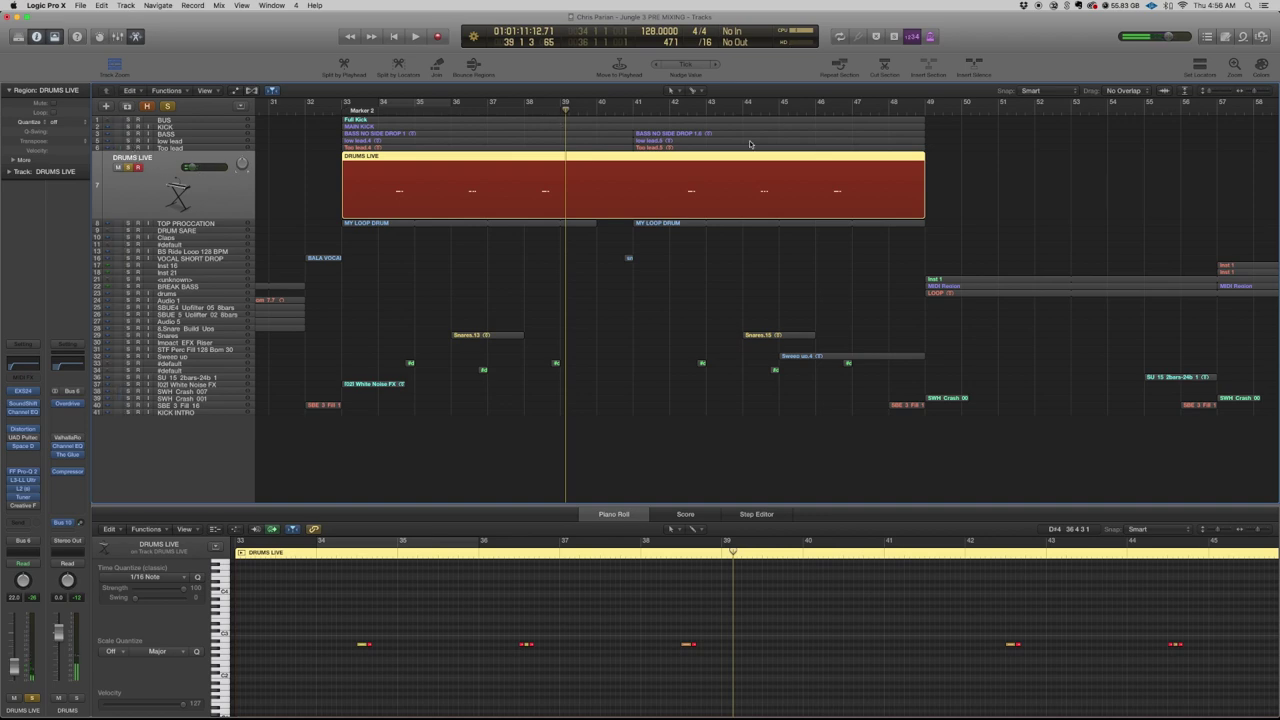
# - Set the cycle to bars 33 to 41 and solo only TOP PROCCATION in place of DRUMS LIVE
pyautogui.moveTo(129, 119); pyautogui.dragTo(128, 148)
pyautogui.moveTo(345, 104); pyautogui.dragTo(634, 104)
pyautogui.click(128, 223)
pyautogui.click(128, 168)
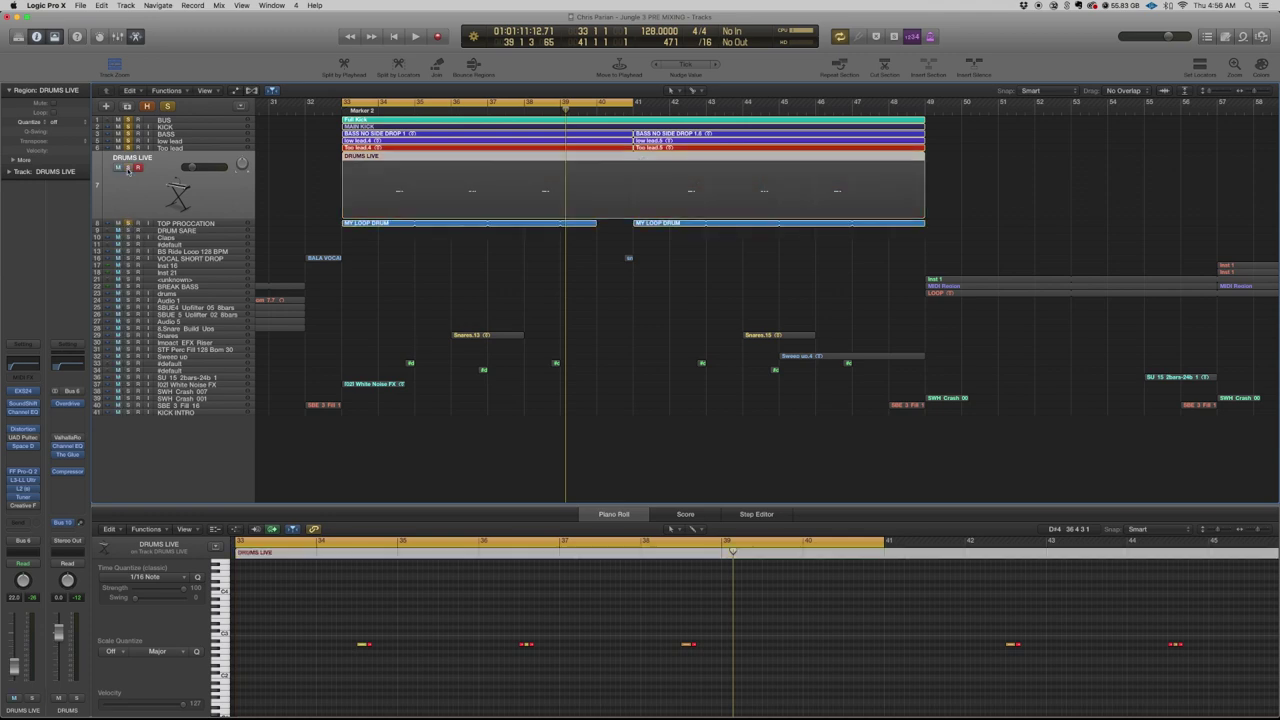
pyautogui.moveTo(127, 152); pyautogui.dragTo(128, 118)
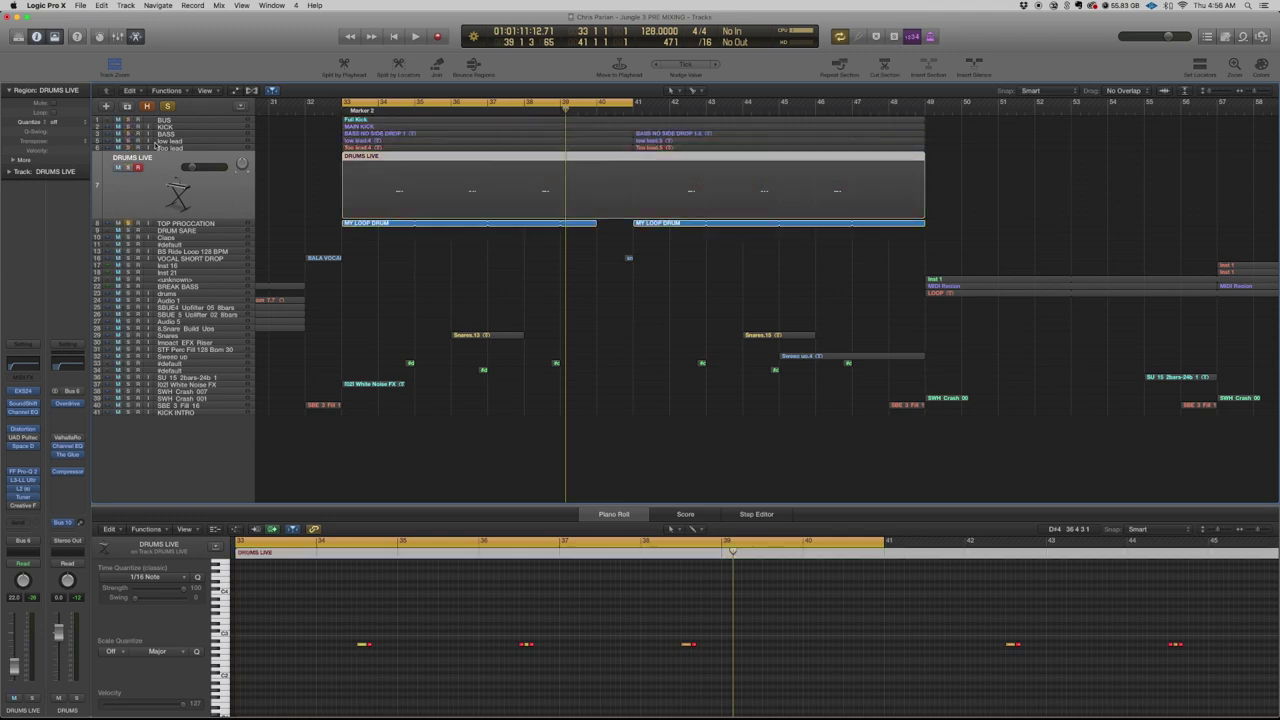
# - Listen to TOP PROCCATION on its own and select the track for a closer view of its MY LOOP DRUM regions
pyautogui.press('space')
pyautogui.click(214, 228)
pyautogui.press('super+Right')
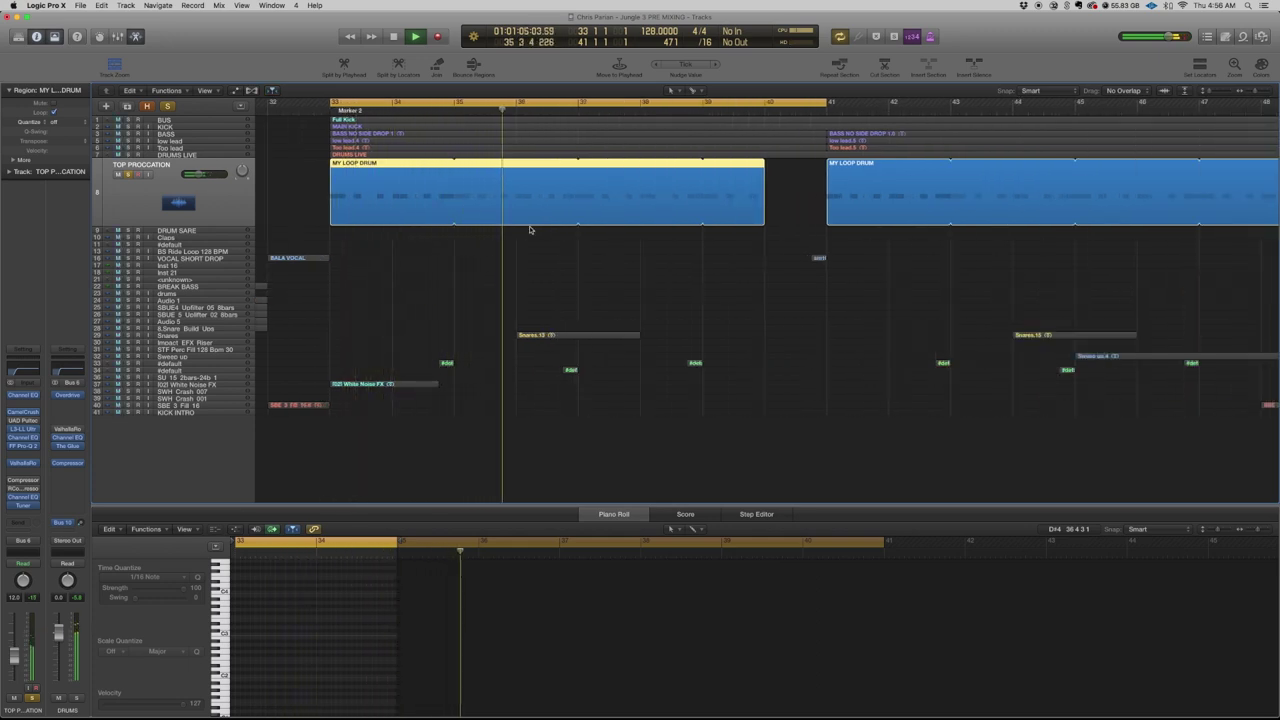
pyautogui.press('space')
# - Cycle bars 33 to 35 and open the first MY LOOP DRUM folder to show its loop slices
pyautogui.click(406, 102)
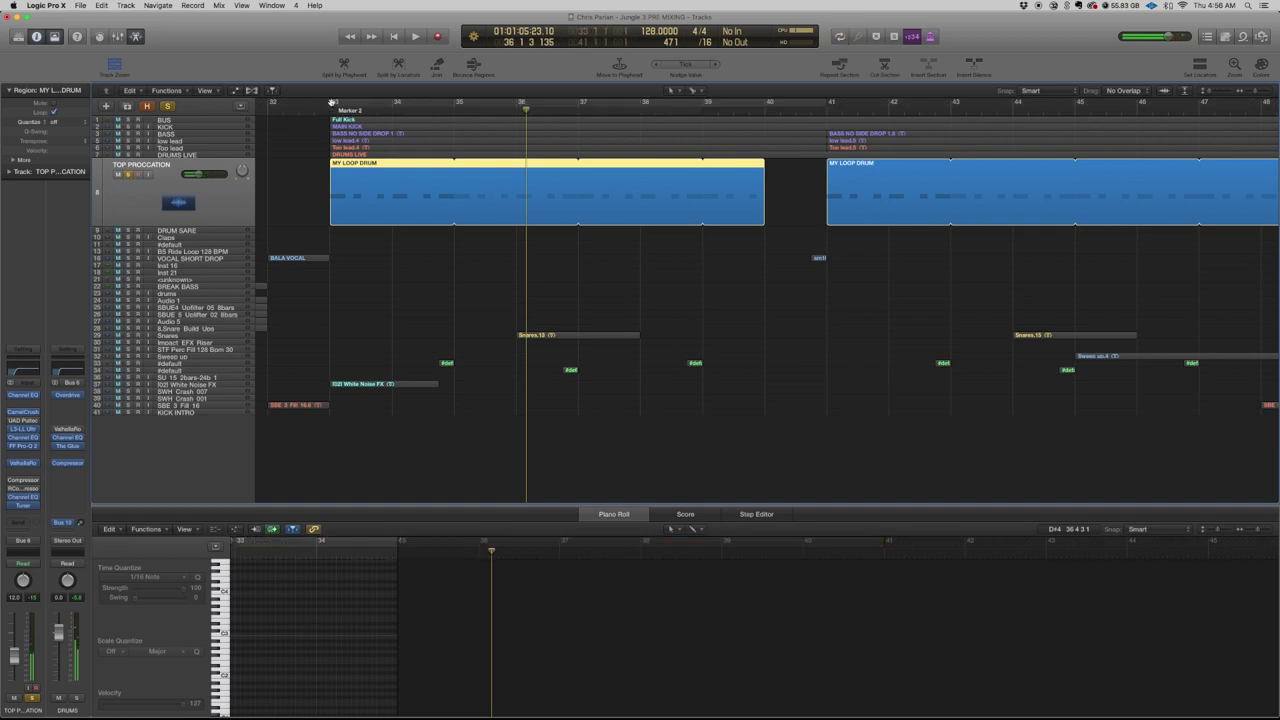
pyautogui.moveTo(333, 103); pyautogui.dragTo(458, 106)
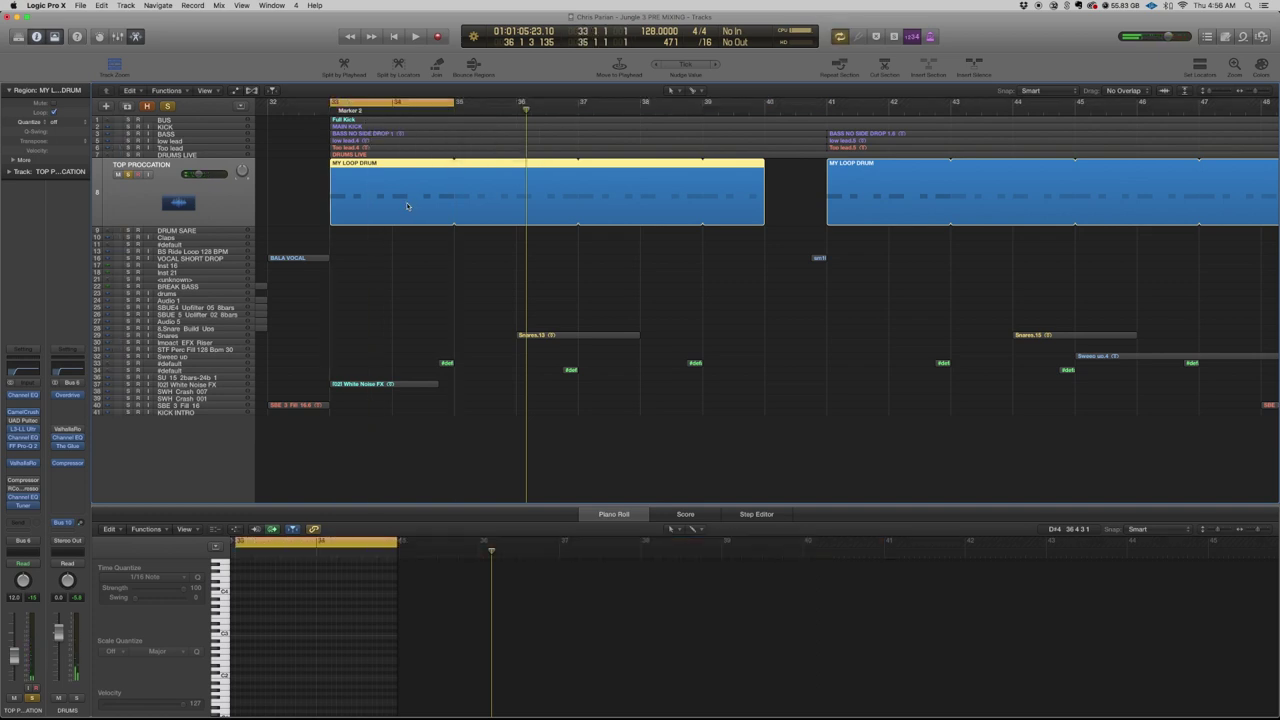
pyautogui.doubleClick(406, 206)
pyautogui.press('z')
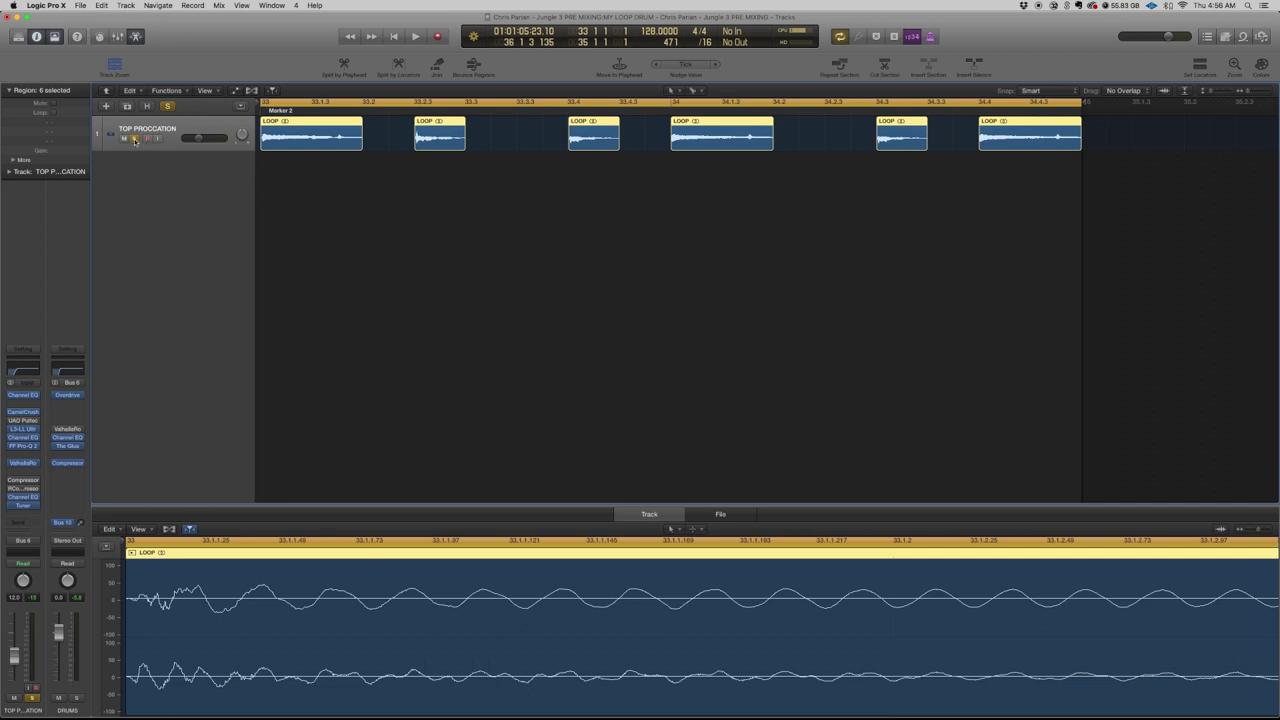
# - Deselect the LOOP slices, play through them in solo and take the track out of solo
pyautogui.click(363, 208)
pyautogui.click(134, 138)
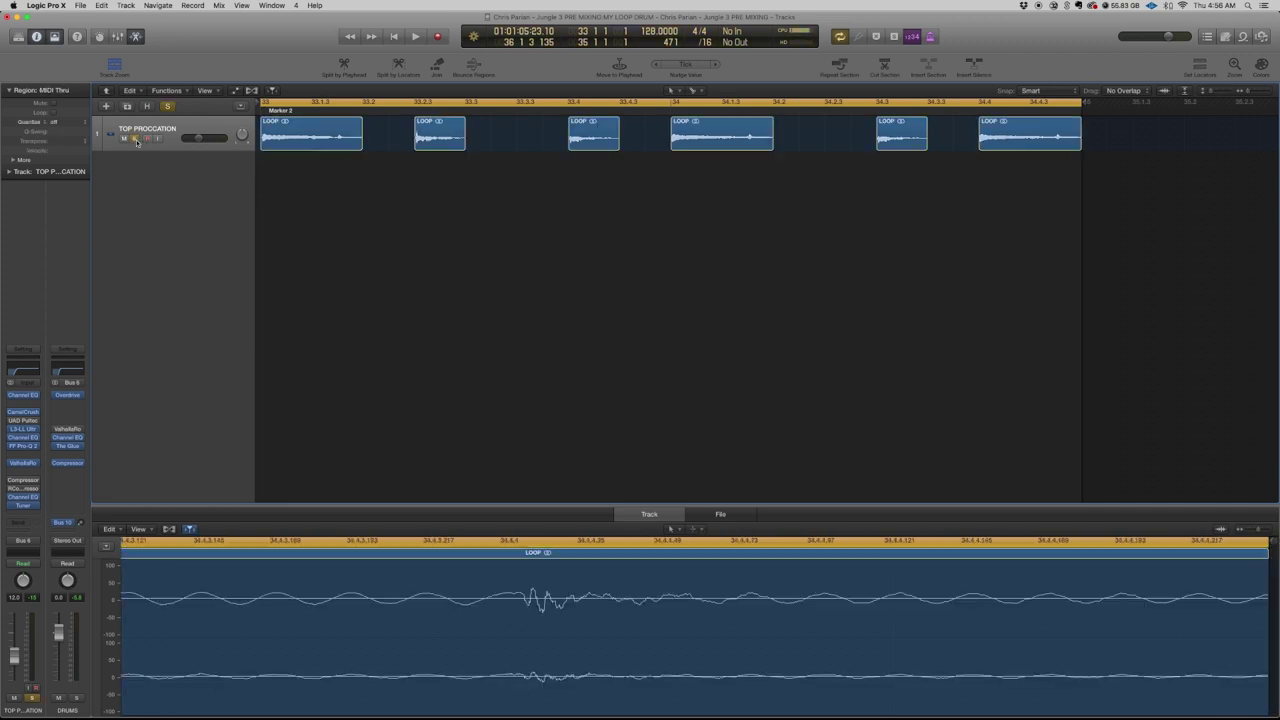
pyautogui.press('space')
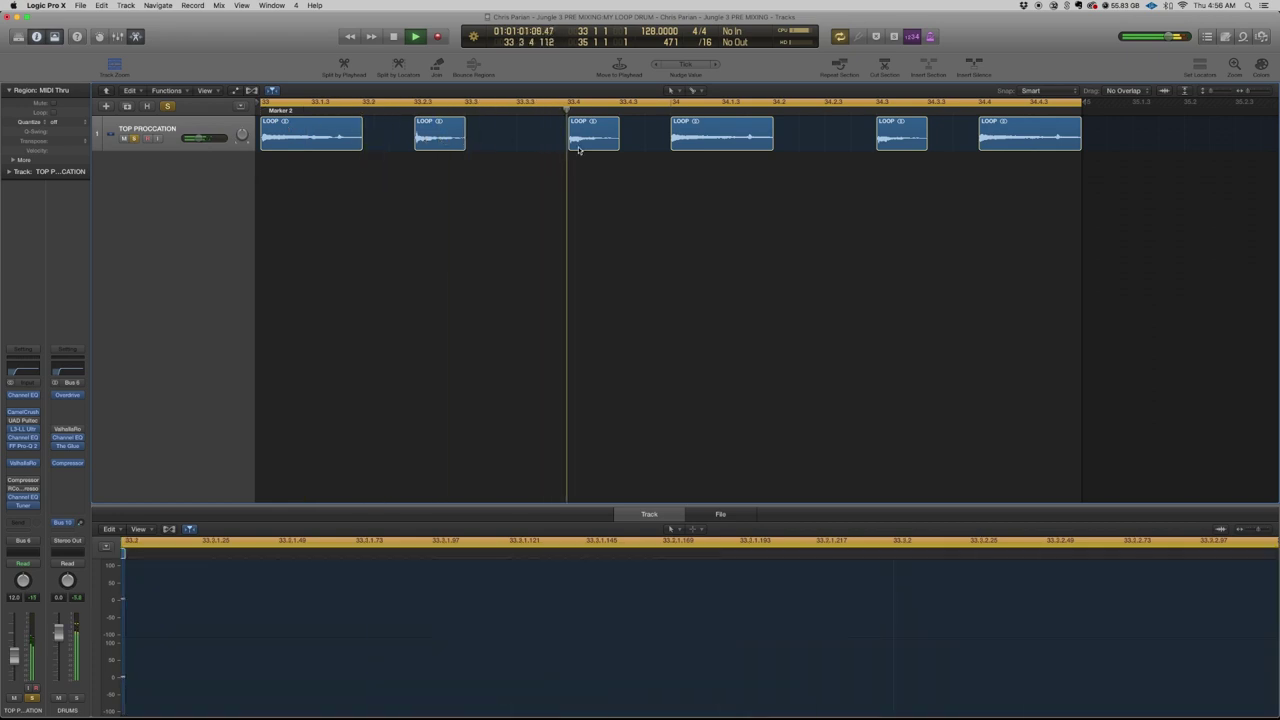
pyautogui.press('space')
pyautogui.click(134, 139)
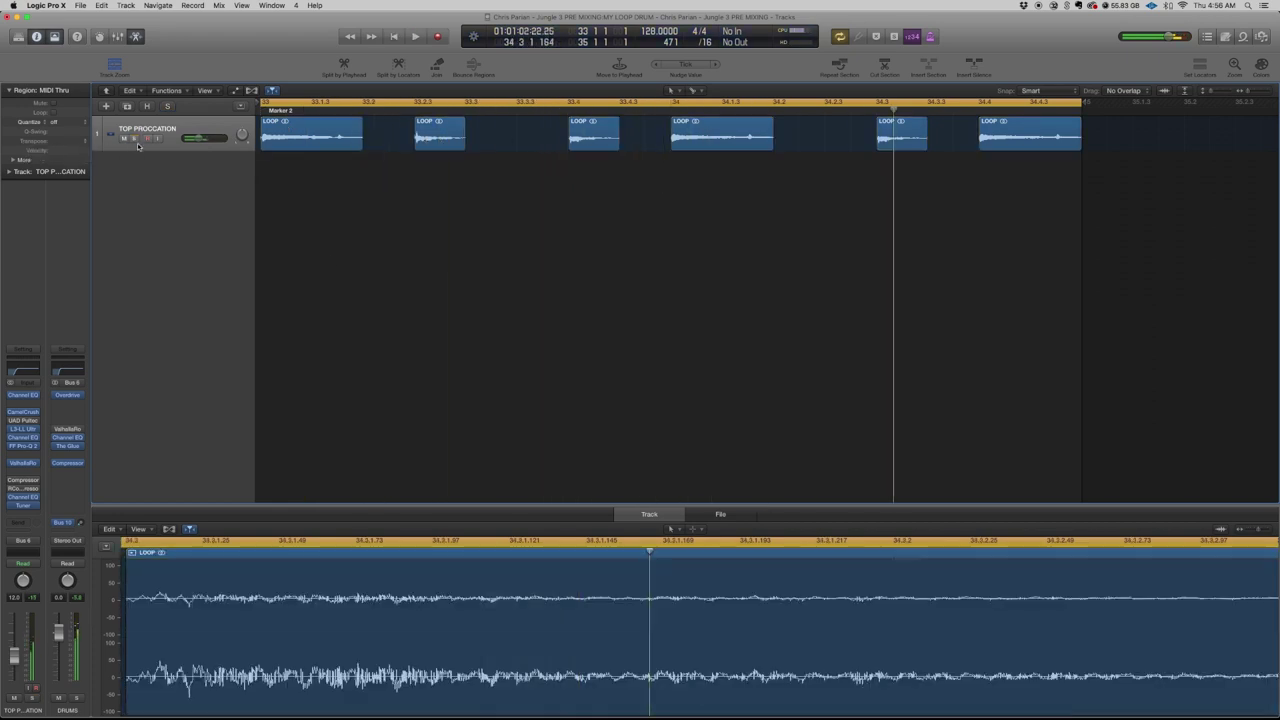
# - Return from the MY LOOP DRUM folder to the full arrangement and solo TOP PROCCATION again
pyautogui.doubleClick(359, 267)
pyautogui.click(135, 184)
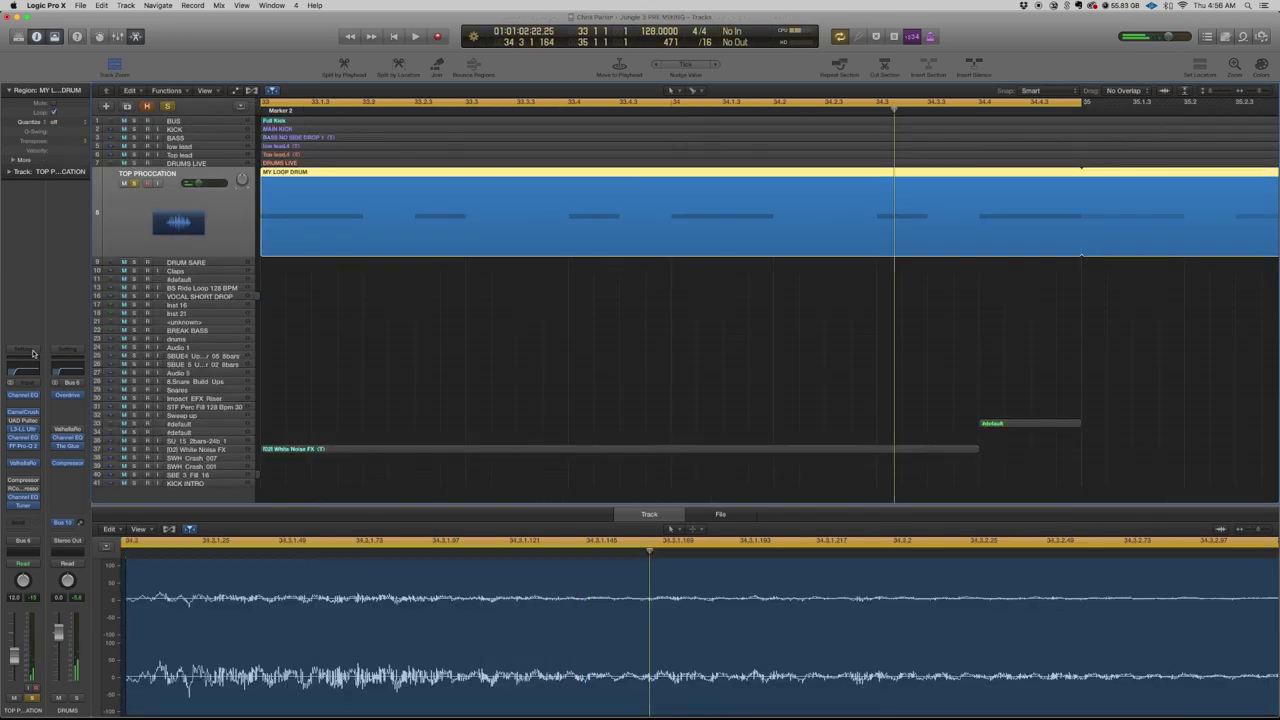
pyautogui.press('super+Left')
pyautogui.press('super+Left')
pyautogui.press('super+Left')
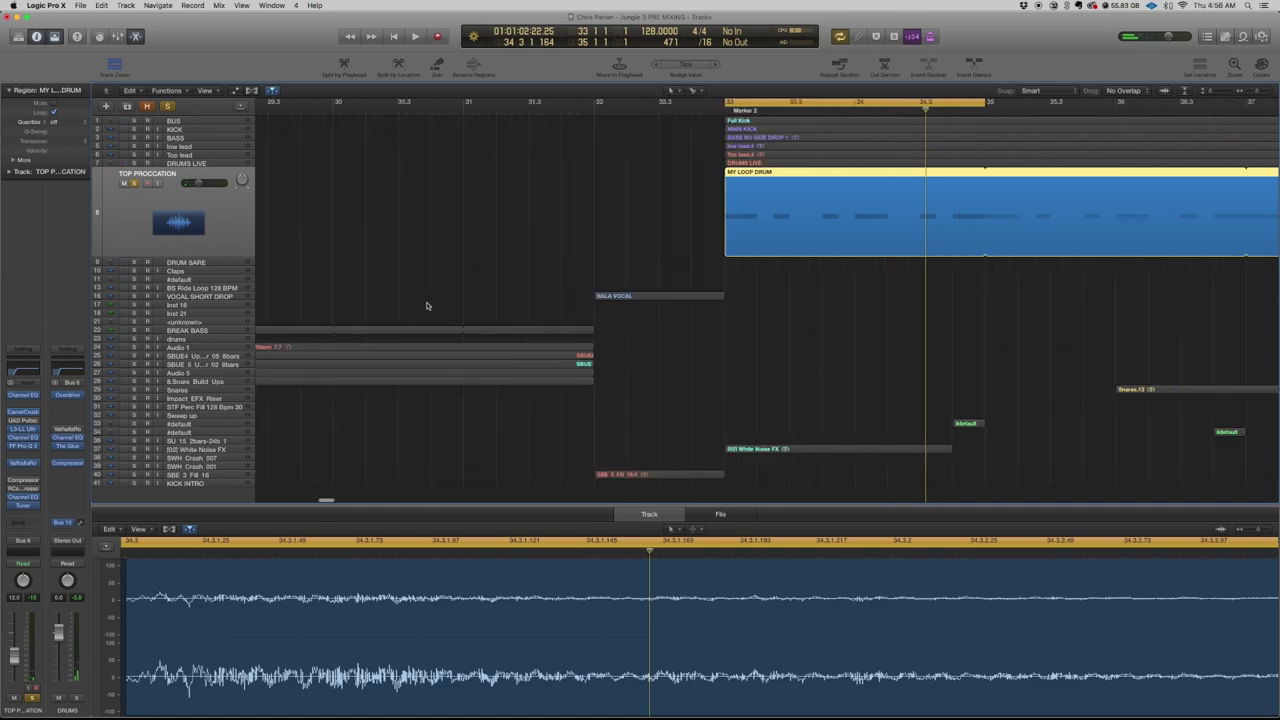
# - Open TOP PROCCATION's Channel EQ with the LOW CUT setting, move its window clear of the drum loop and listen through it
pyautogui.click(19, 398)
pyautogui.moveTo(222, 46); pyautogui.dragTo(475, 49)
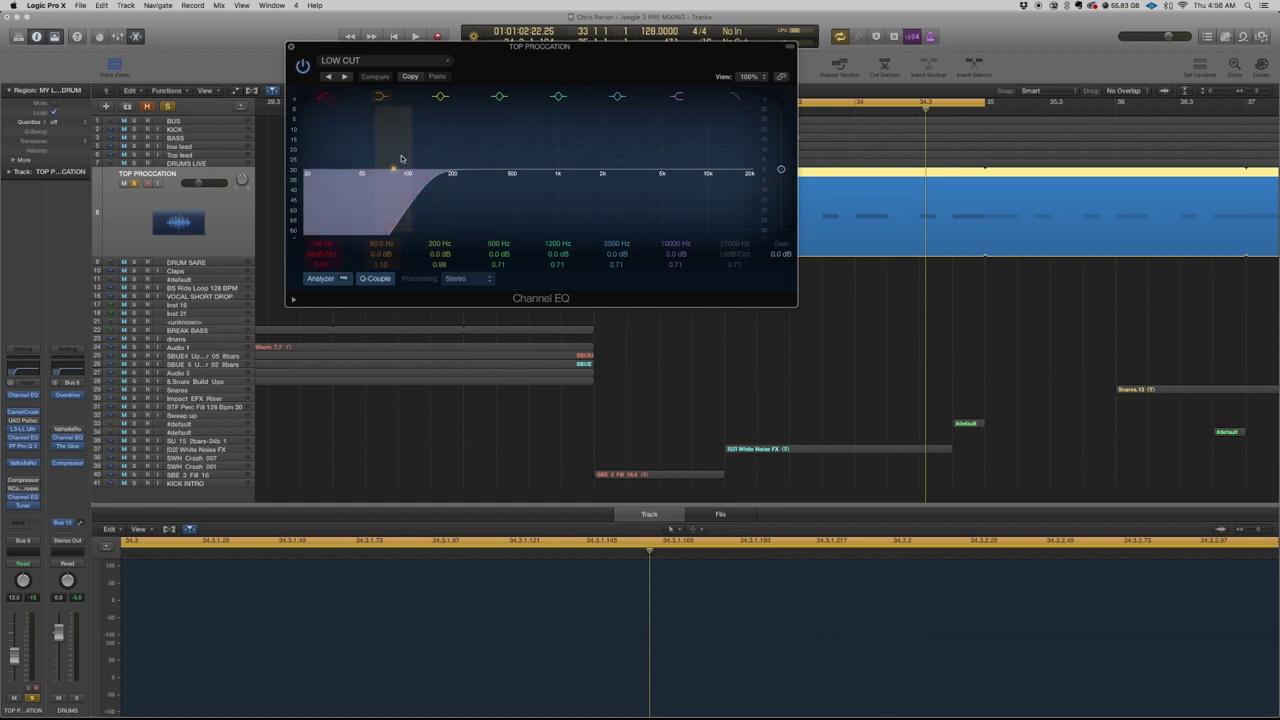
pyautogui.press('space')
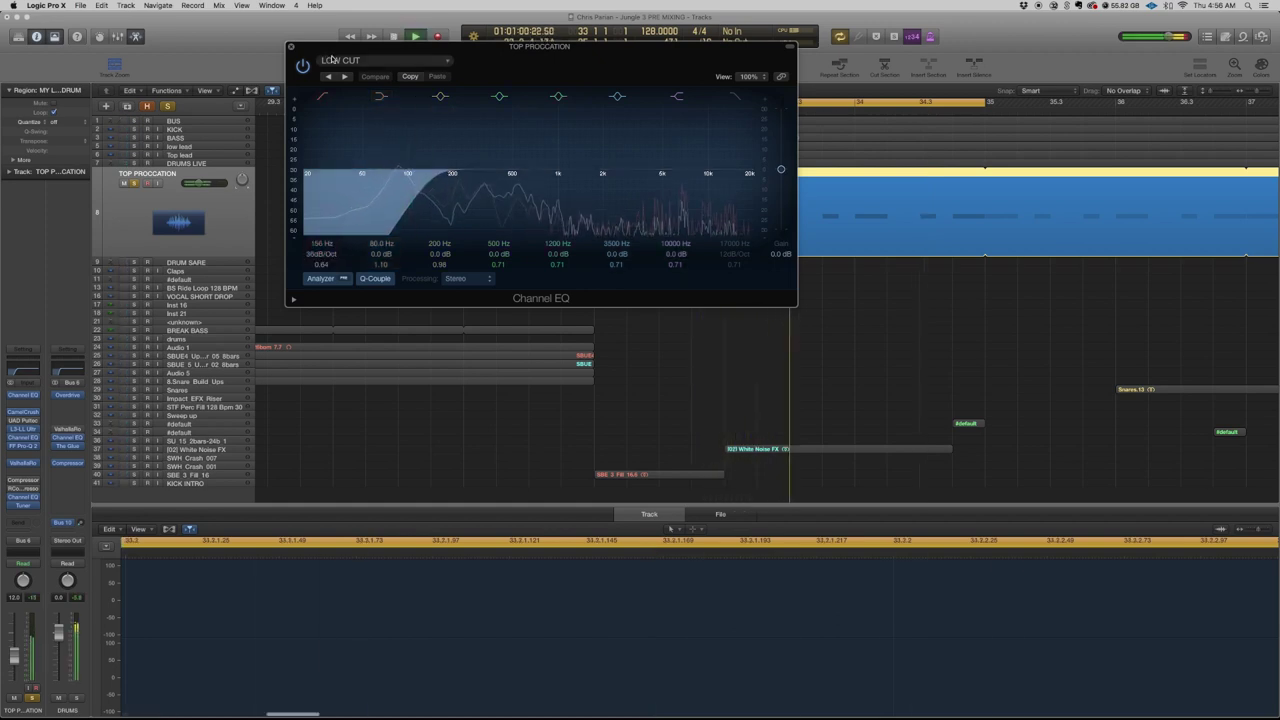
pyautogui.press('space')
pyautogui.moveTo(331, 49); pyautogui.dragTo(591, 149)
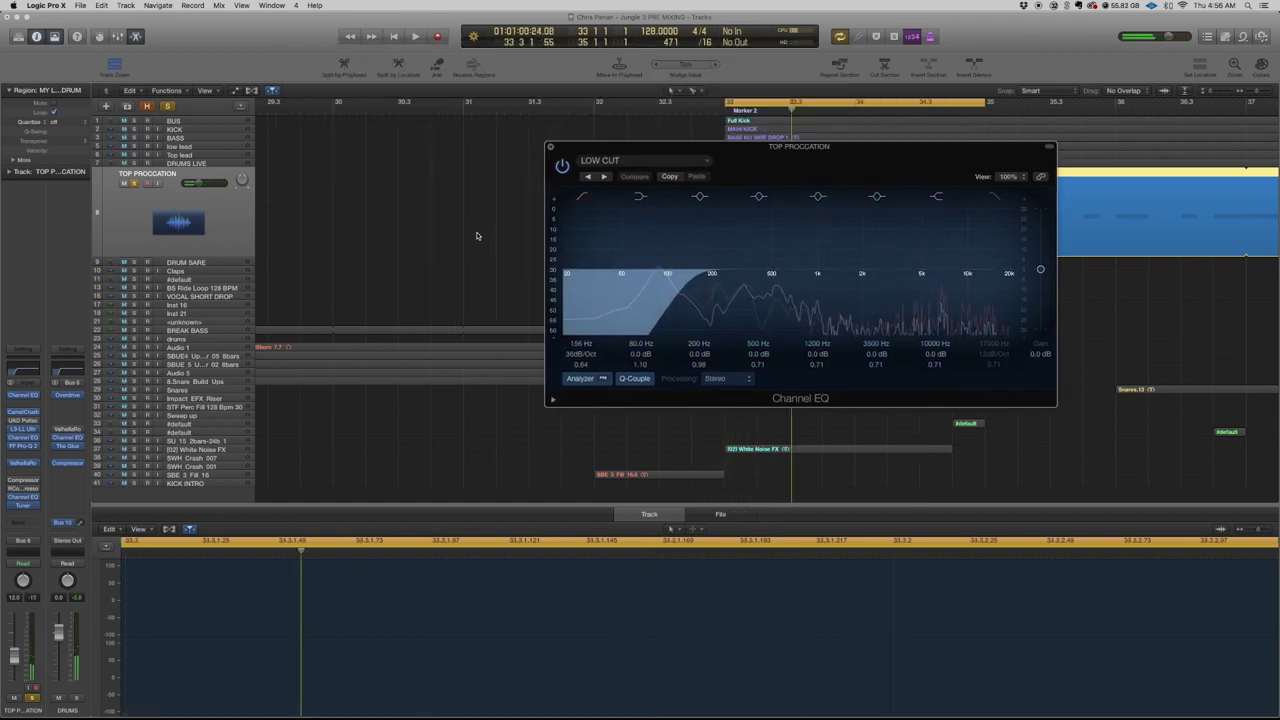
pyautogui.moveTo(721, 146); pyautogui.dragTo(741, 234)
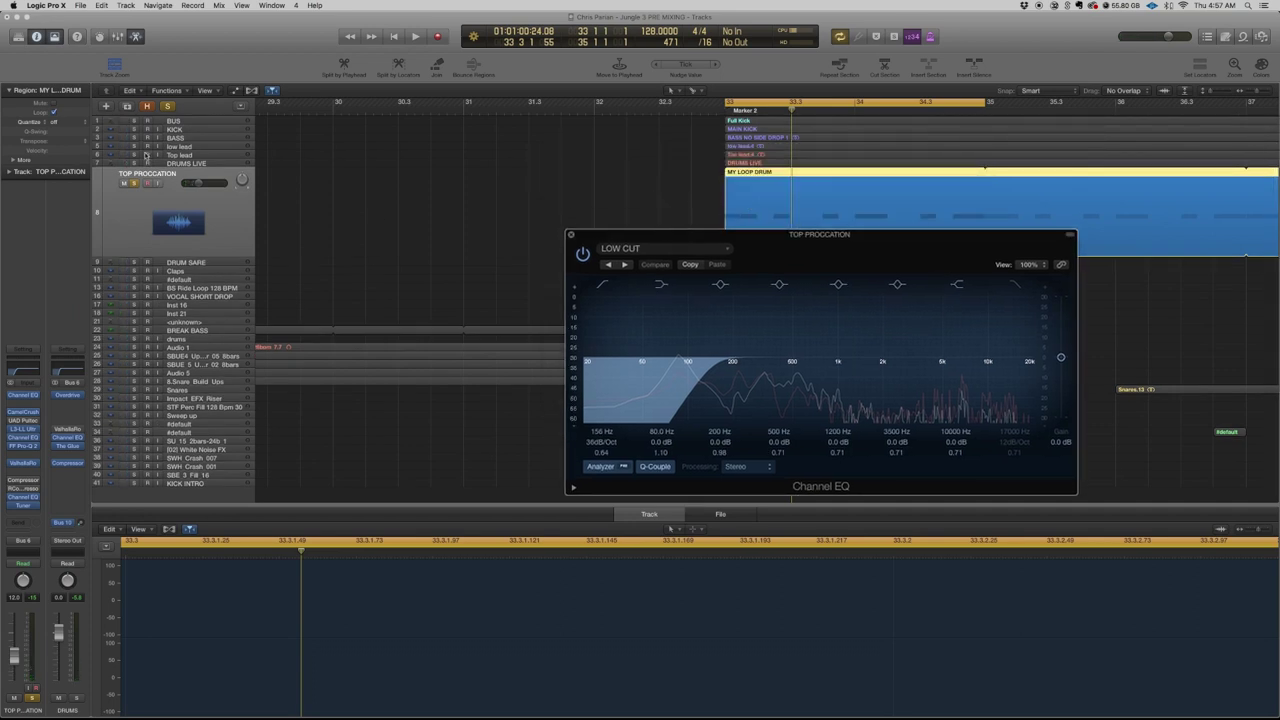
pyautogui.press('space')
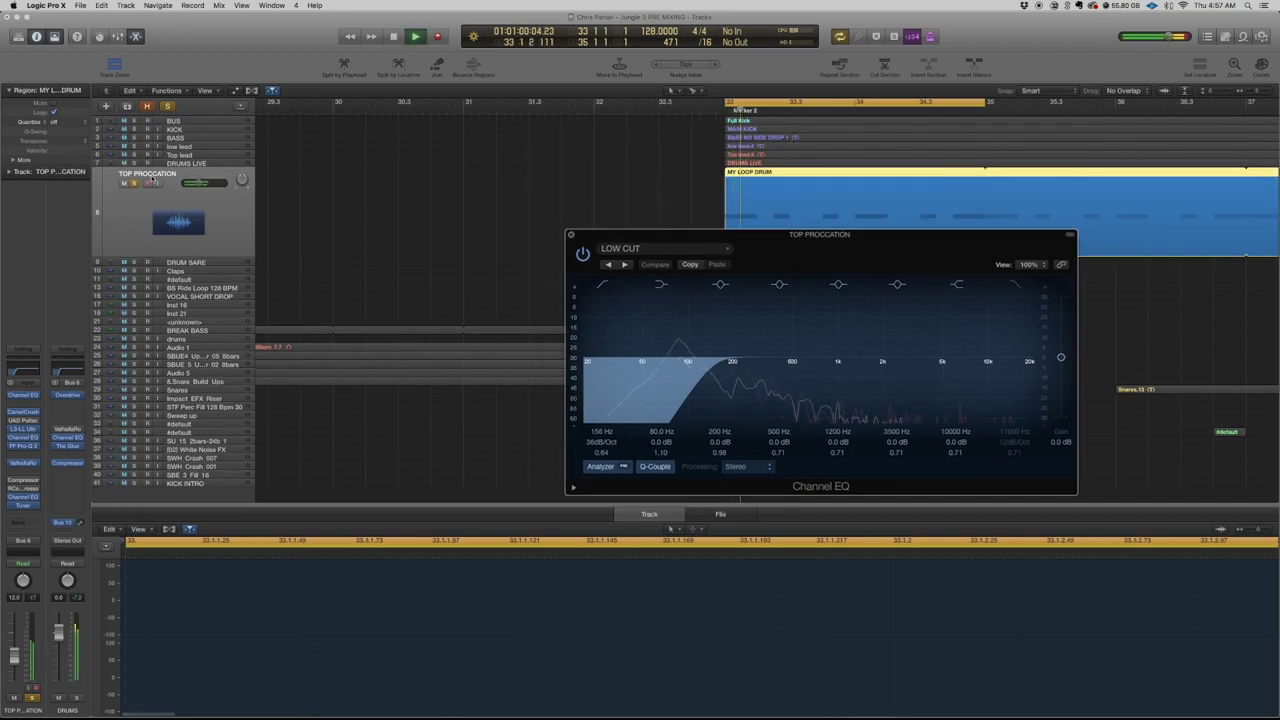
pyautogui.press('space')
# - Show CamelCrusher with its Annihilate patch on TOP PROCCATION, place its window beside the Channel EQ and play the loop
pyautogui.click(22, 412)
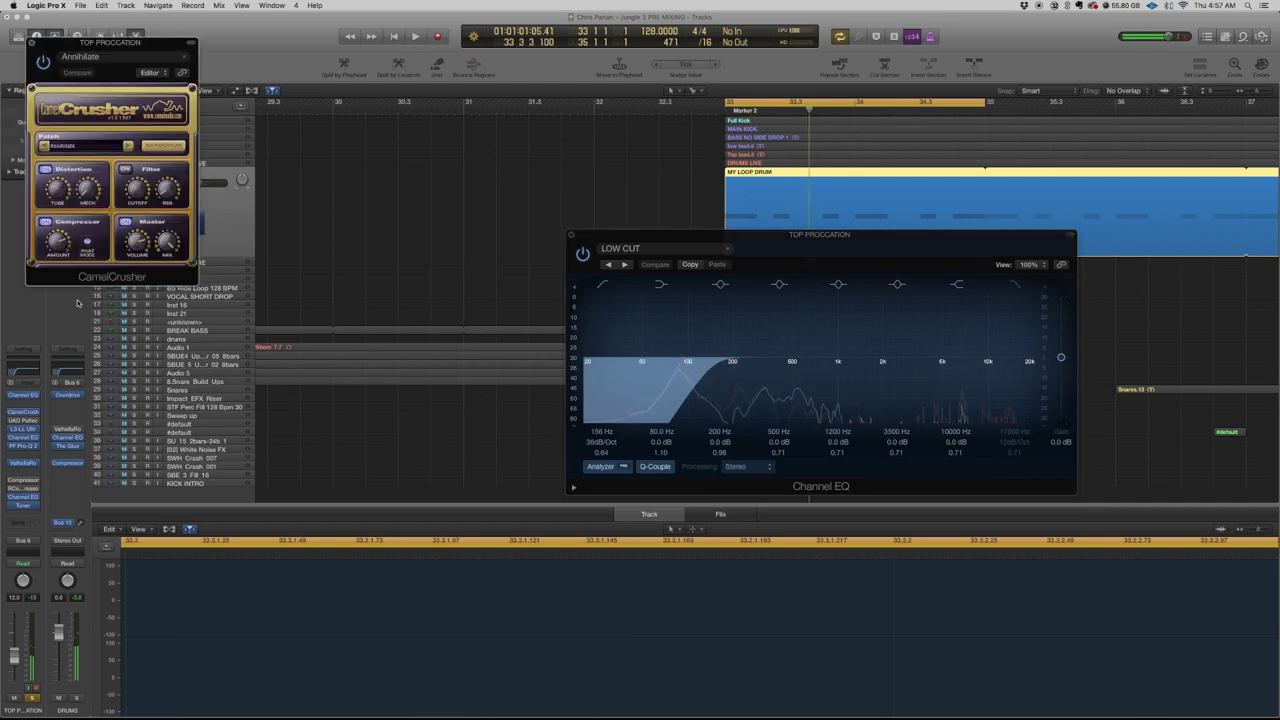
pyautogui.moveTo(104, 45); pyautogui.dragTo(366, 119)
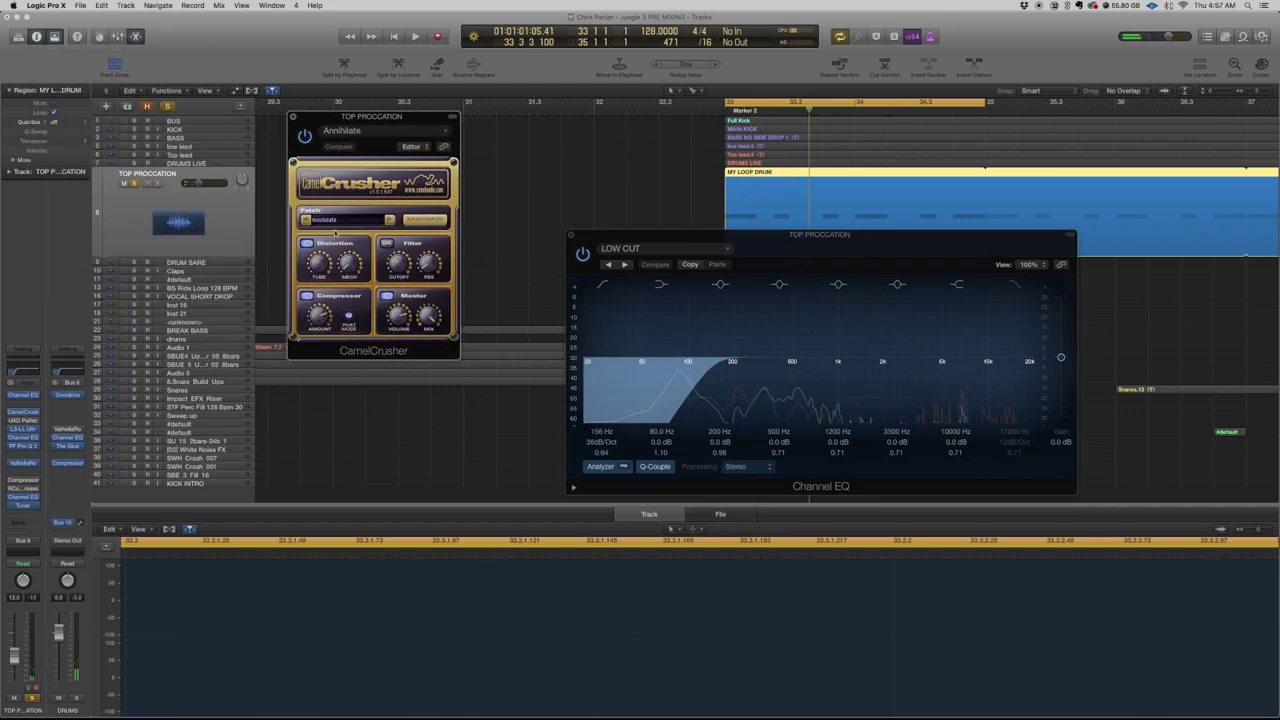
pyautogui.press('space')
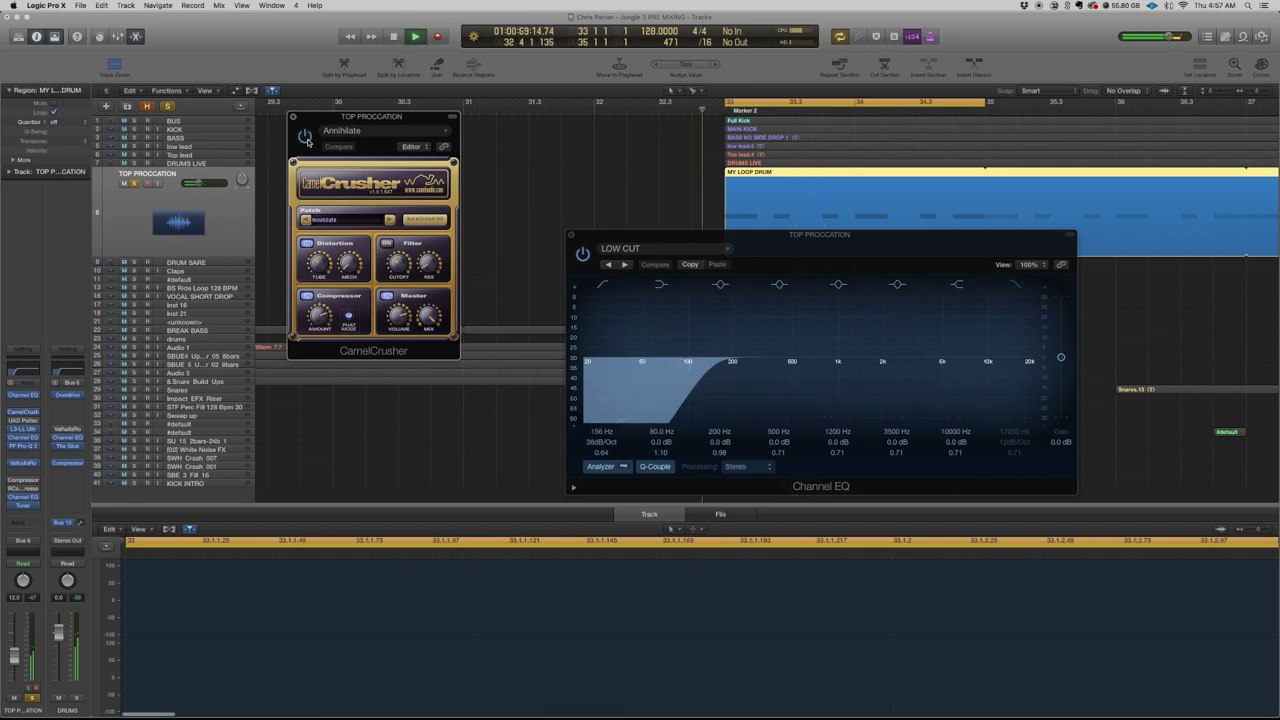
pyautogui.press('space')
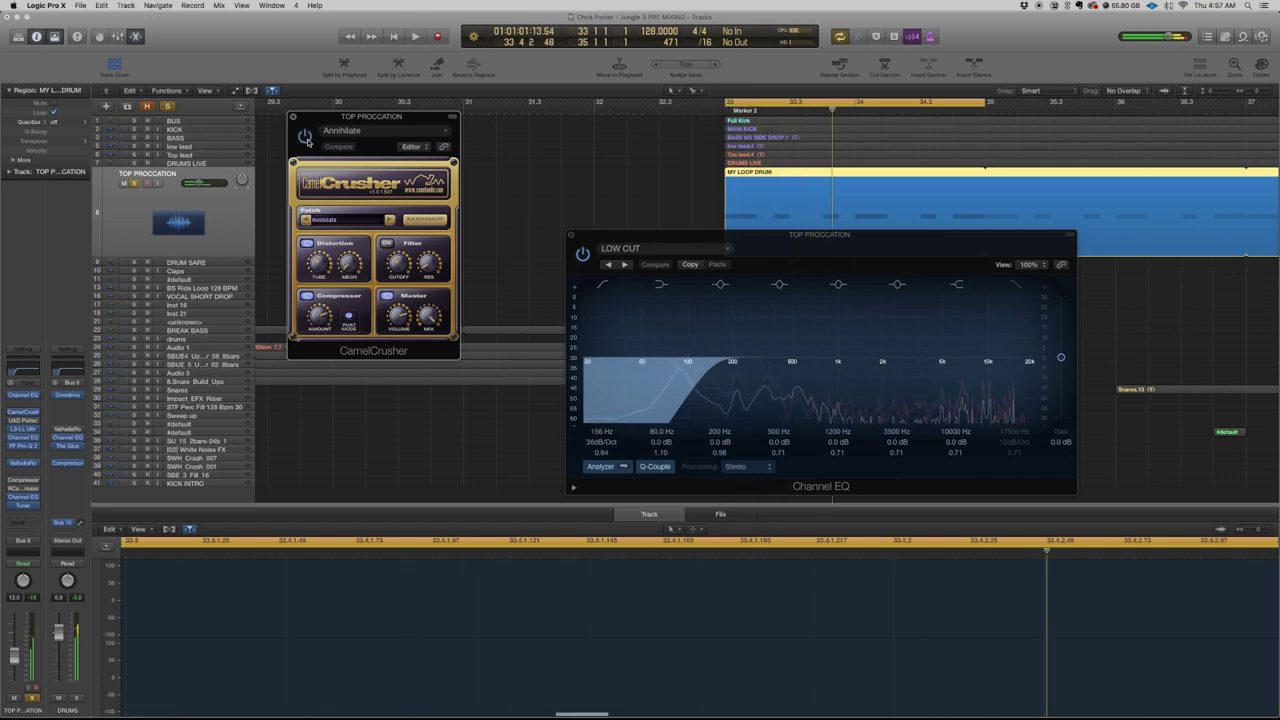
pyautogui.click(293, 117)
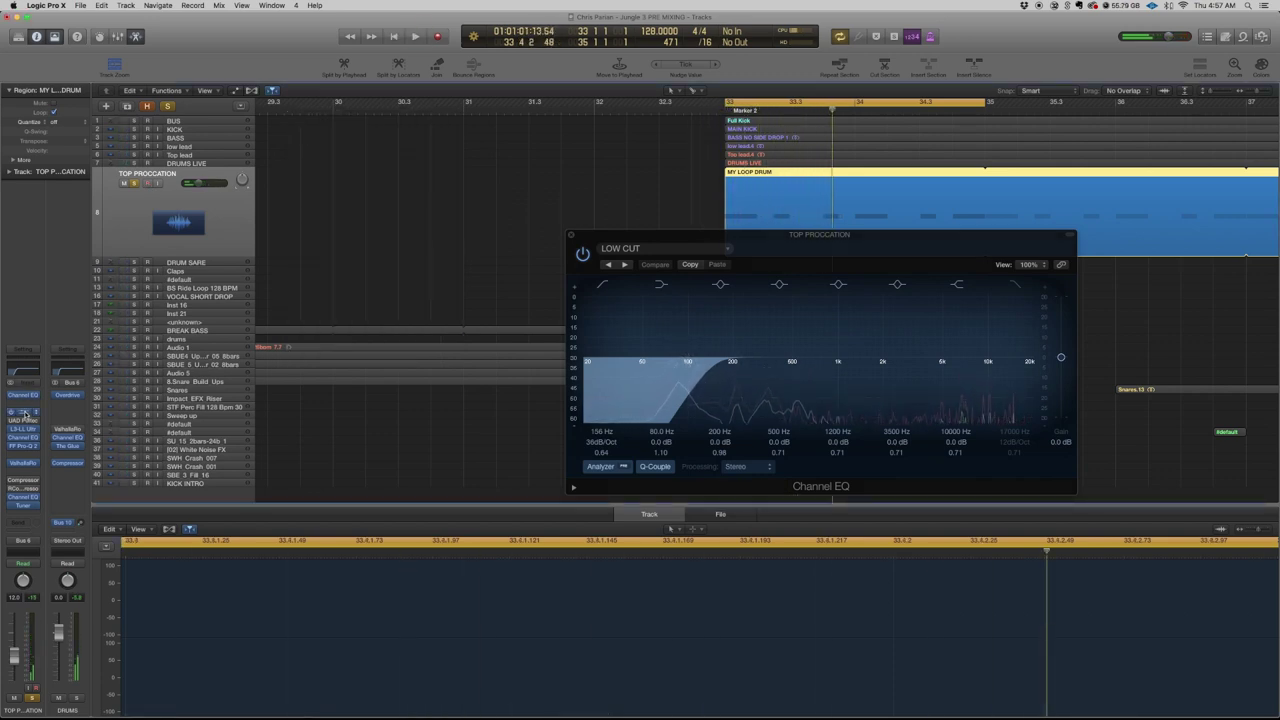
pyautogui.click(23, 412)
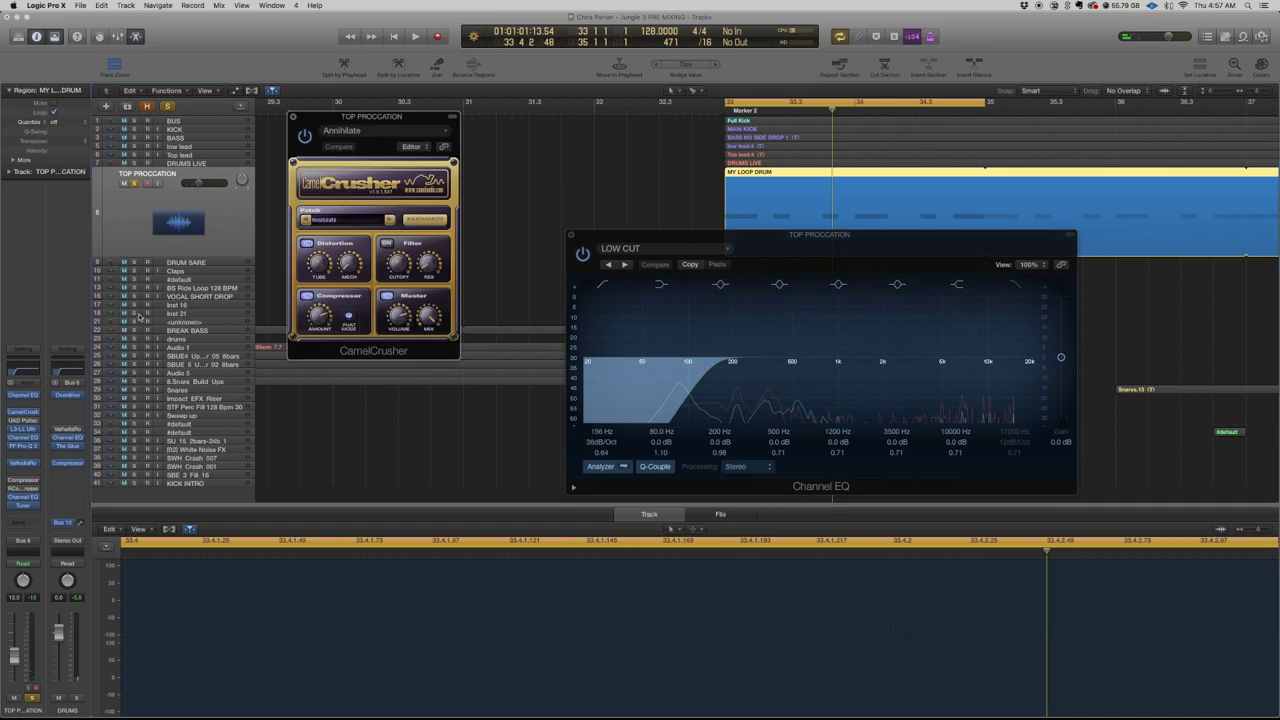
# - Stop playback and close TOP PROCCATION's Channel EQ and CamelCrusher windows
pyautogui.press('space')
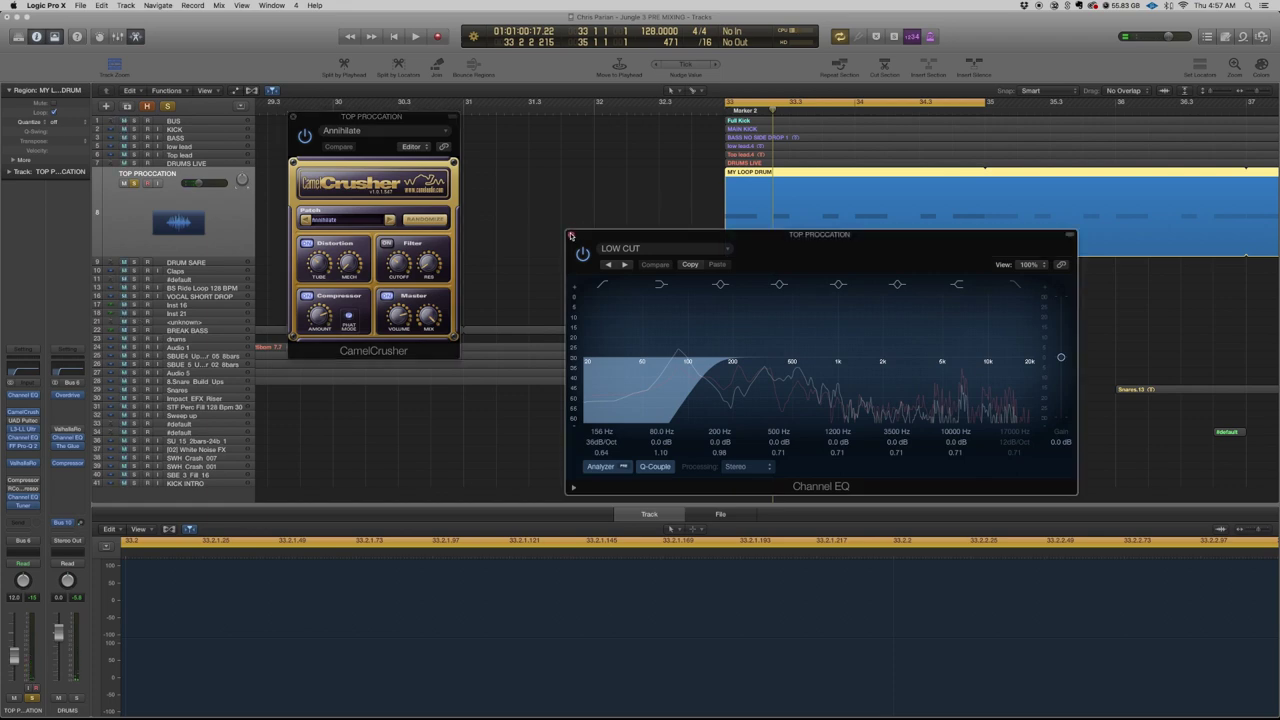
pyautogui.click(573, 234)
pyautogui.click(293, 119)
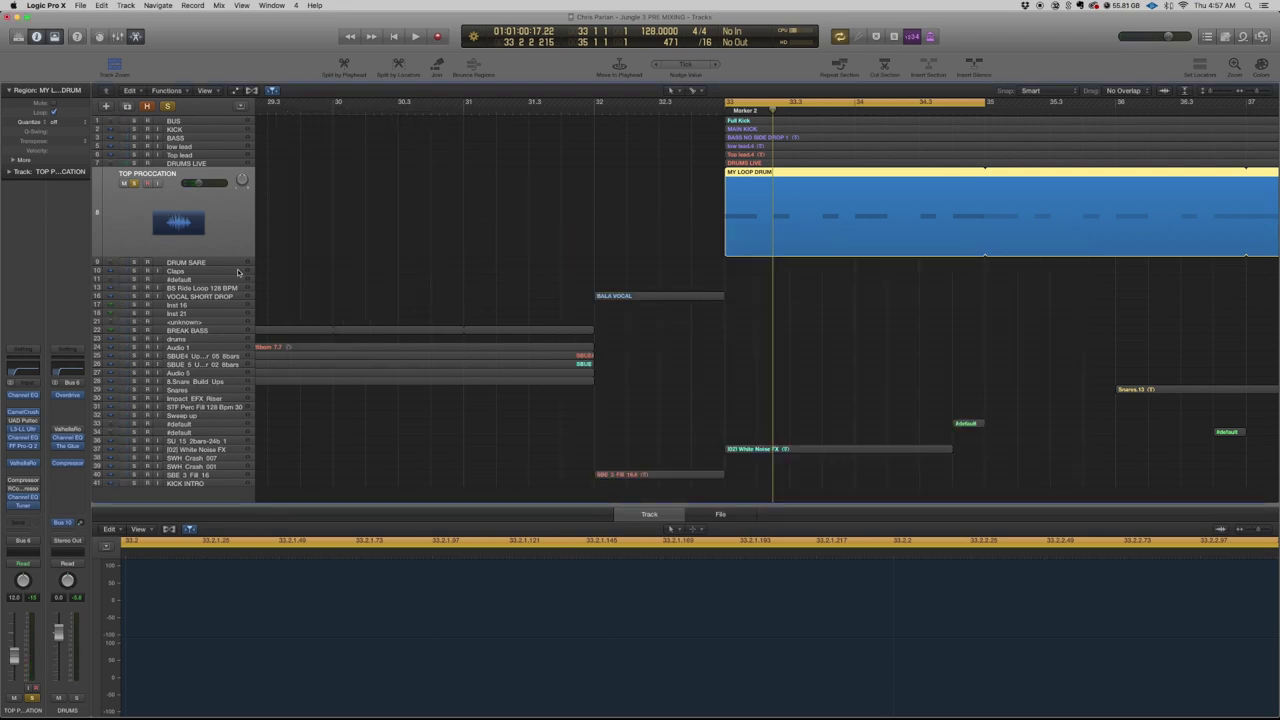
# - Show the L3-LL Ultramaximizer with its Basic Profile setting on TOP PROCCATION, reposition its window and play the loop through it
pyautogui.click(20, 428)
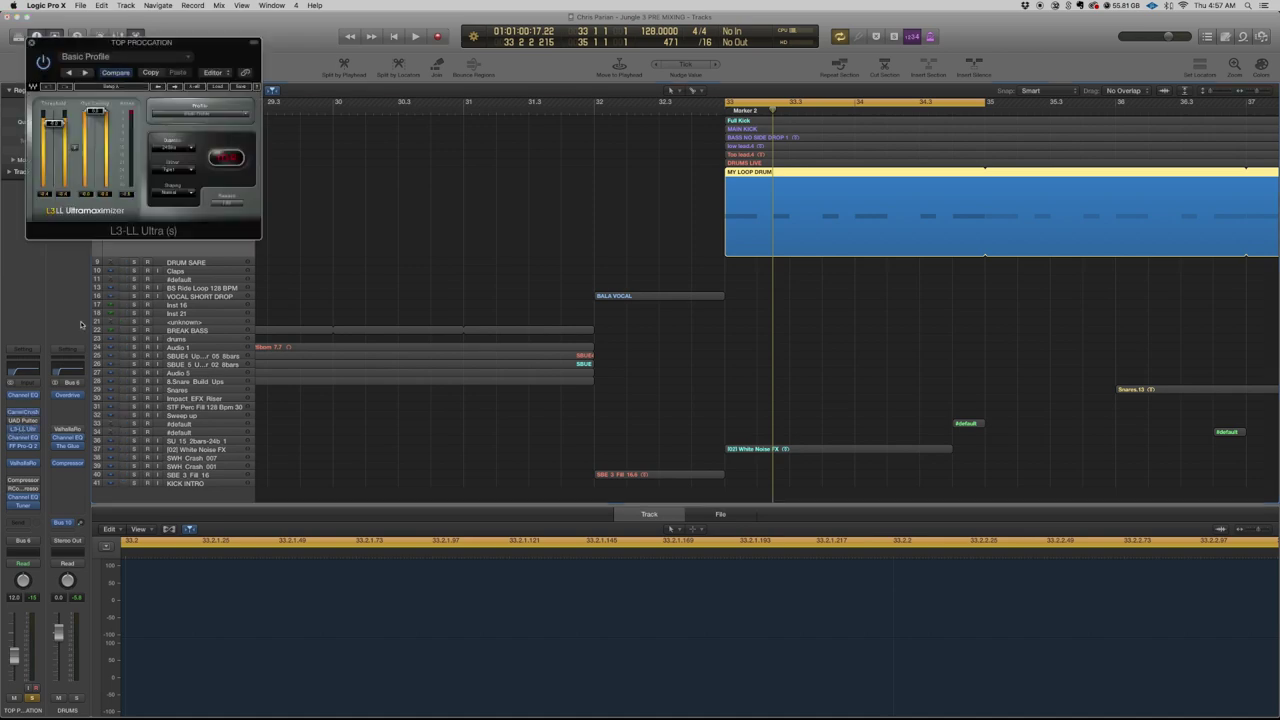
pyautogui.press('space')
pyautogui.moveTo(142, 40); pyautogui.dragTo(509, 66)
pyautogui.click(22, 411)
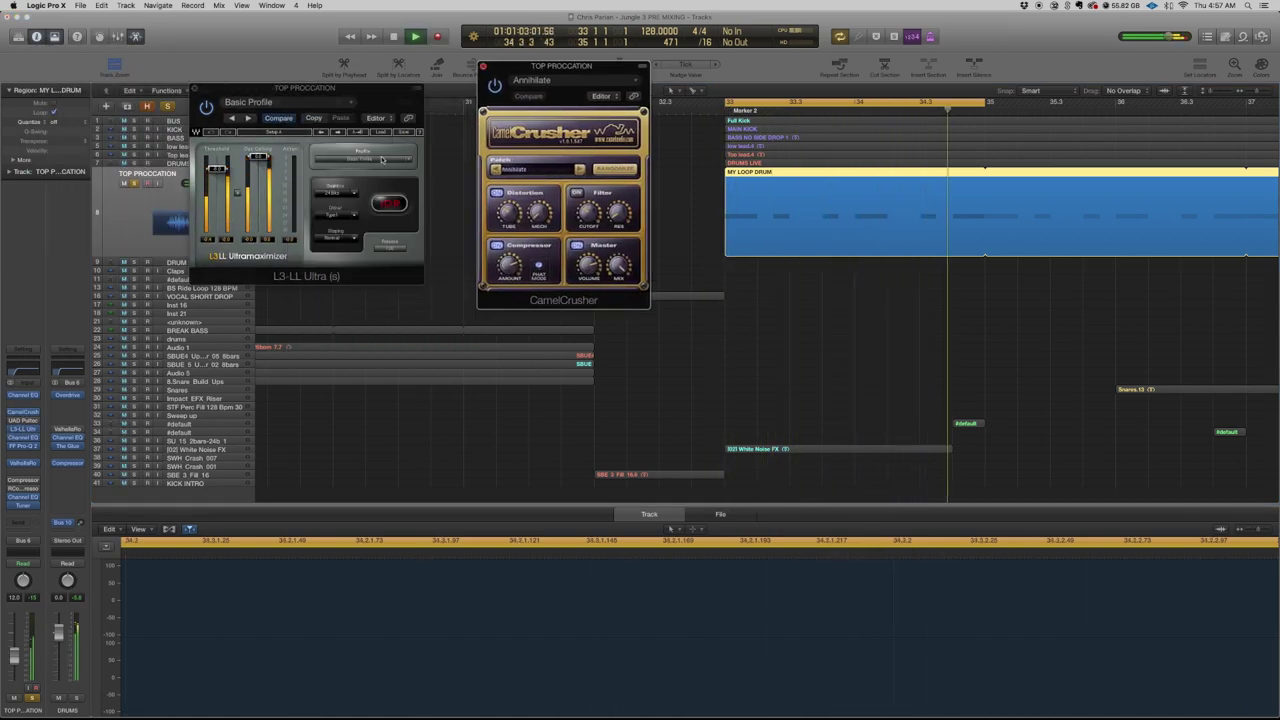
pyautogui.click(483, 66)
pyautogui.press('space')
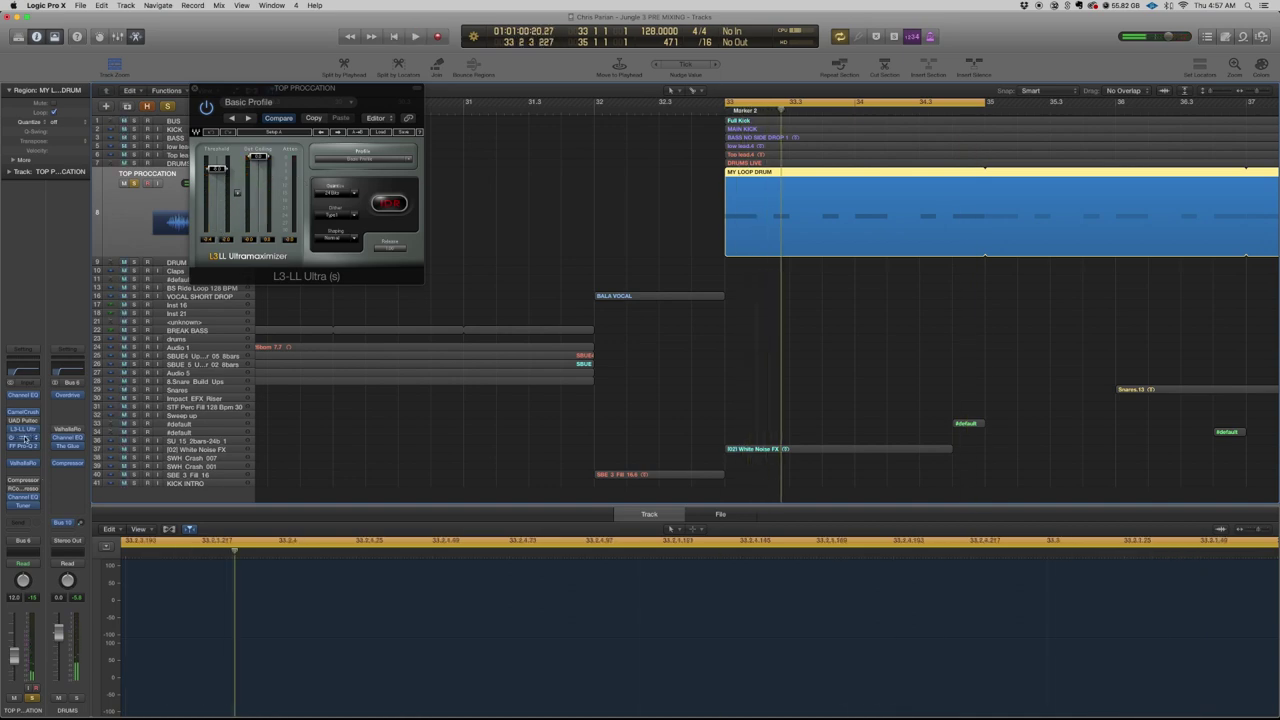
# - Open TOP PROCCATION's second Channel EQ with the User Default setting and listen to the loop through it
pyautogui.click(22, 438)
pyautogui.press('space')
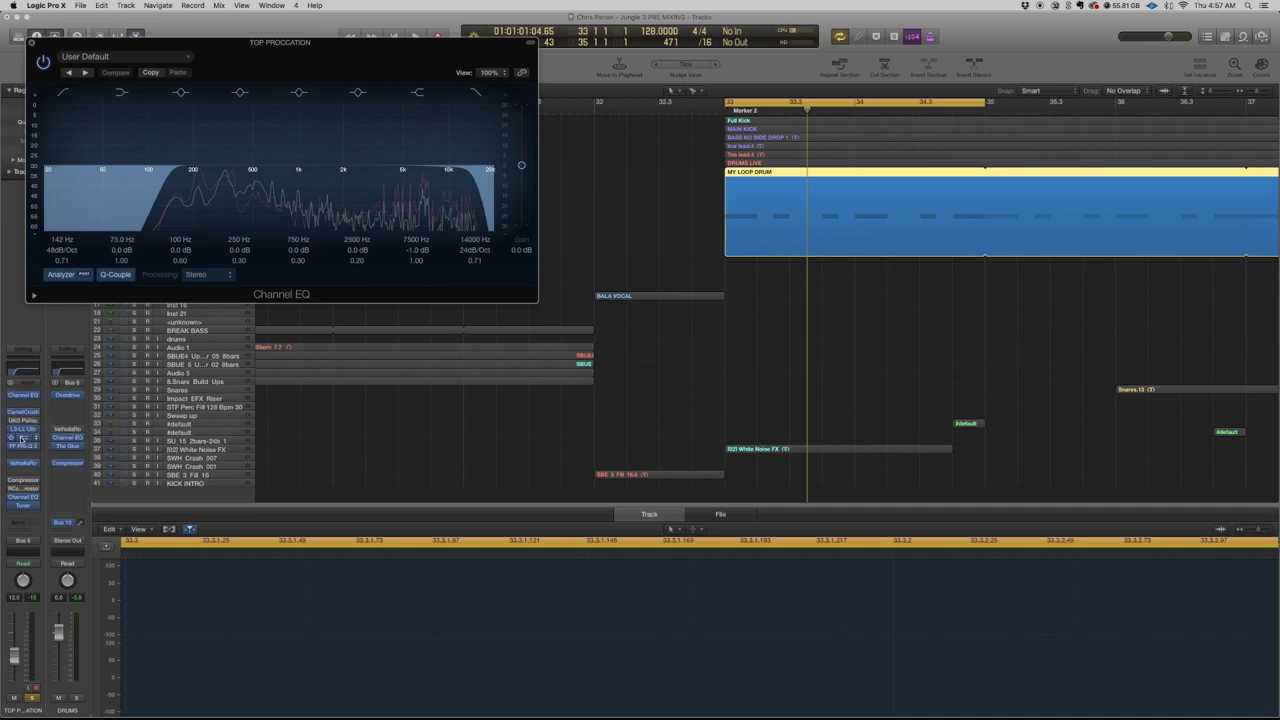
pyautogui.click(22, 440)
# - Show FabFilter Pro-Q 2 on TOP PROCCATION, move its window aside and play the loop through its curve
pyautogui.click(23, 446)
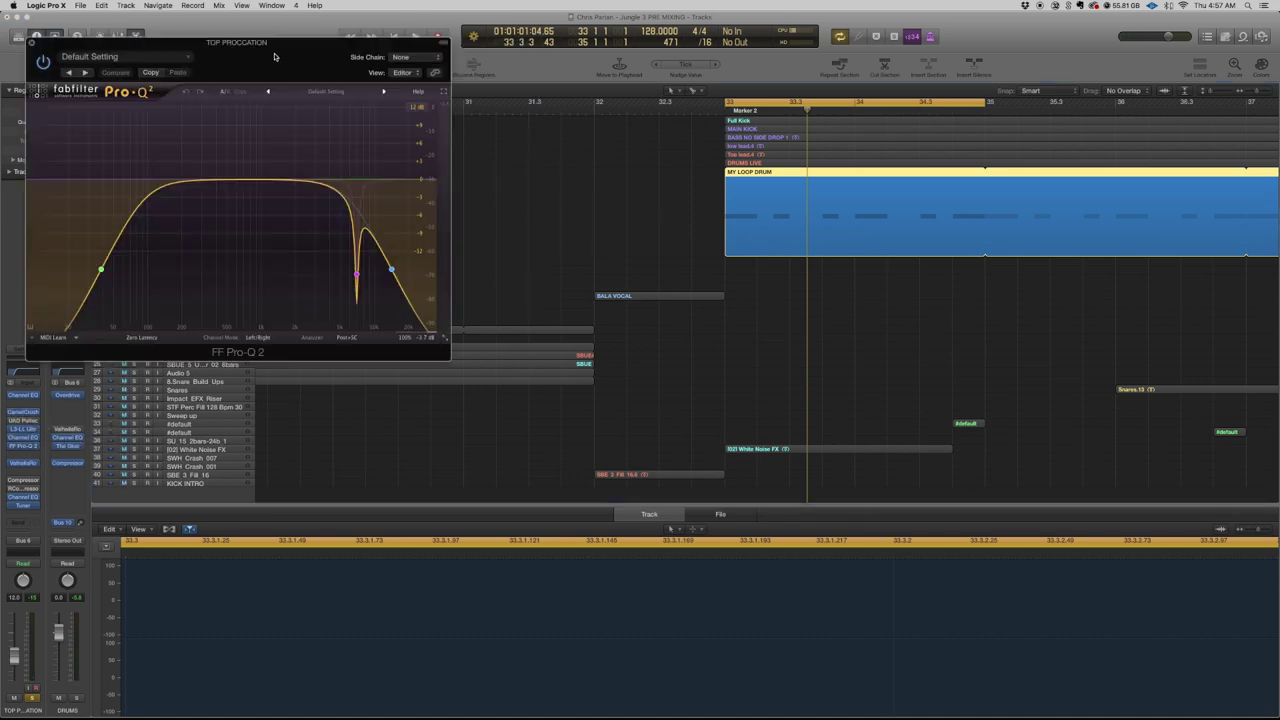
pyautogui.press('space')
pyautogui.moveTo(274, 56); pyautogui.dragTo(390, 61)
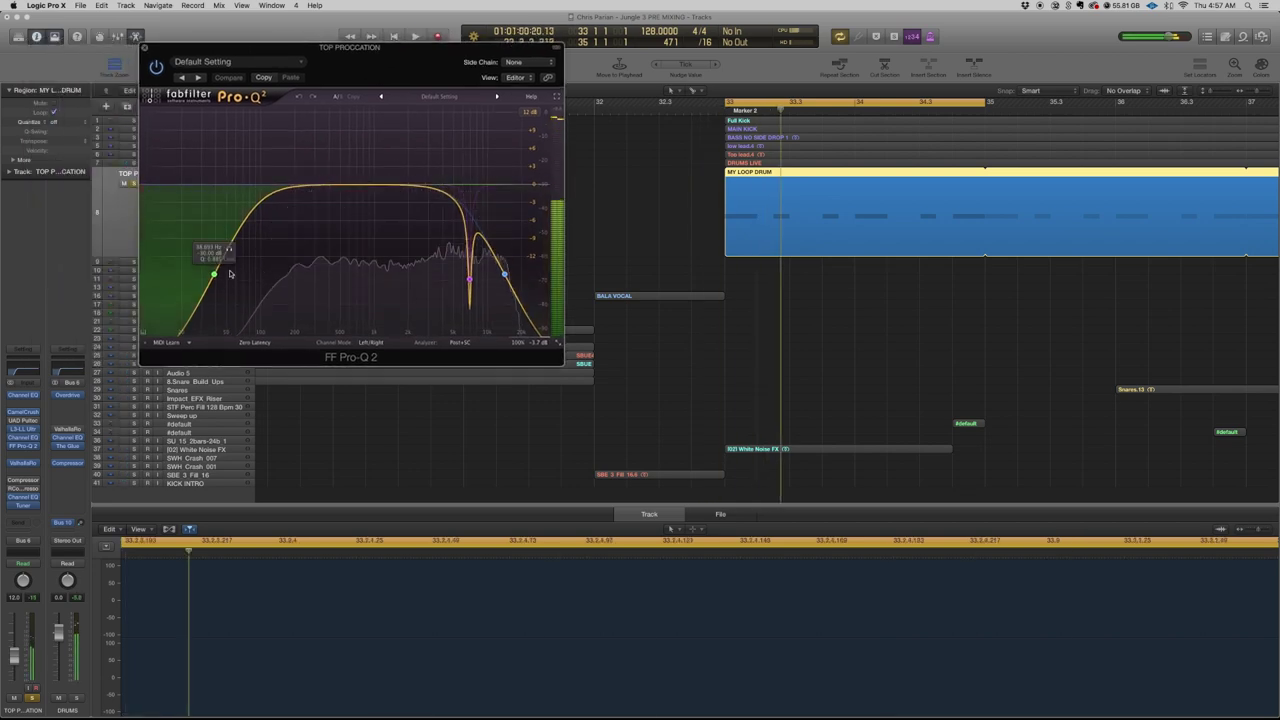
pyautogui.press('space')
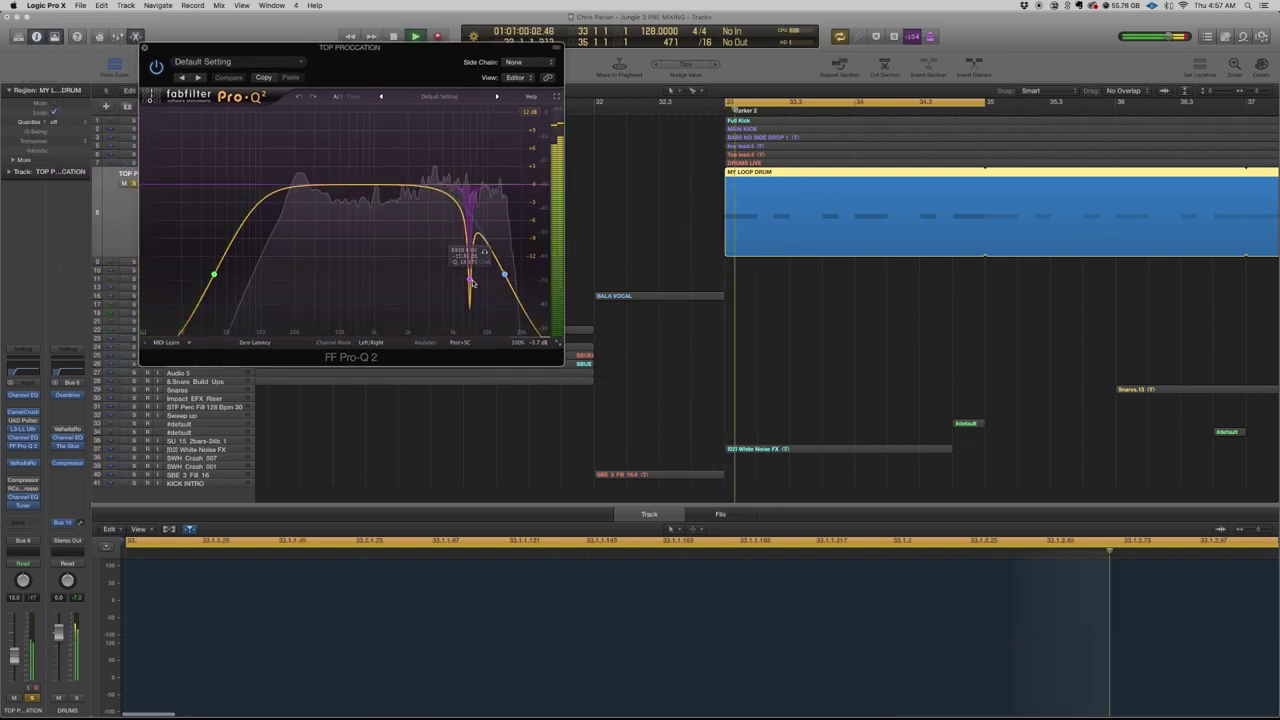
# - Audition Pro-Q 2's narrow notch band and its high-cut band in isolation while the drum loop plays
pyautogui.click(484, 252)
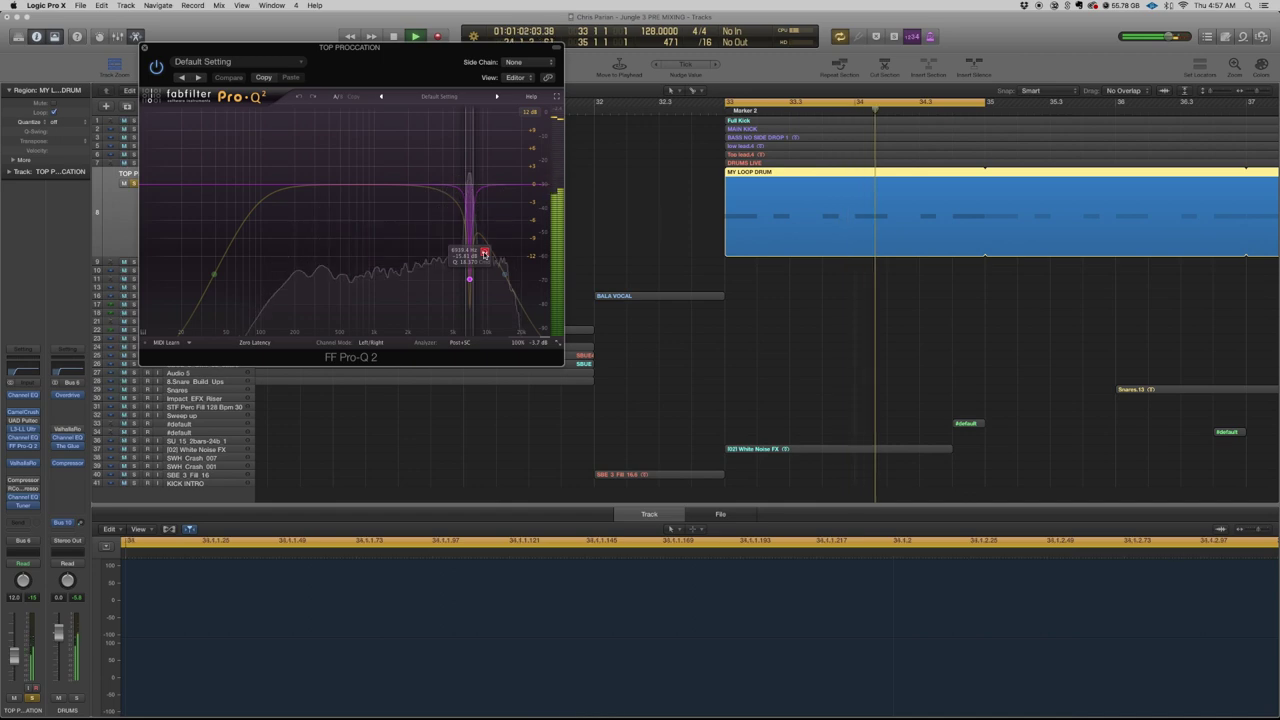
pyautogui.press('space')
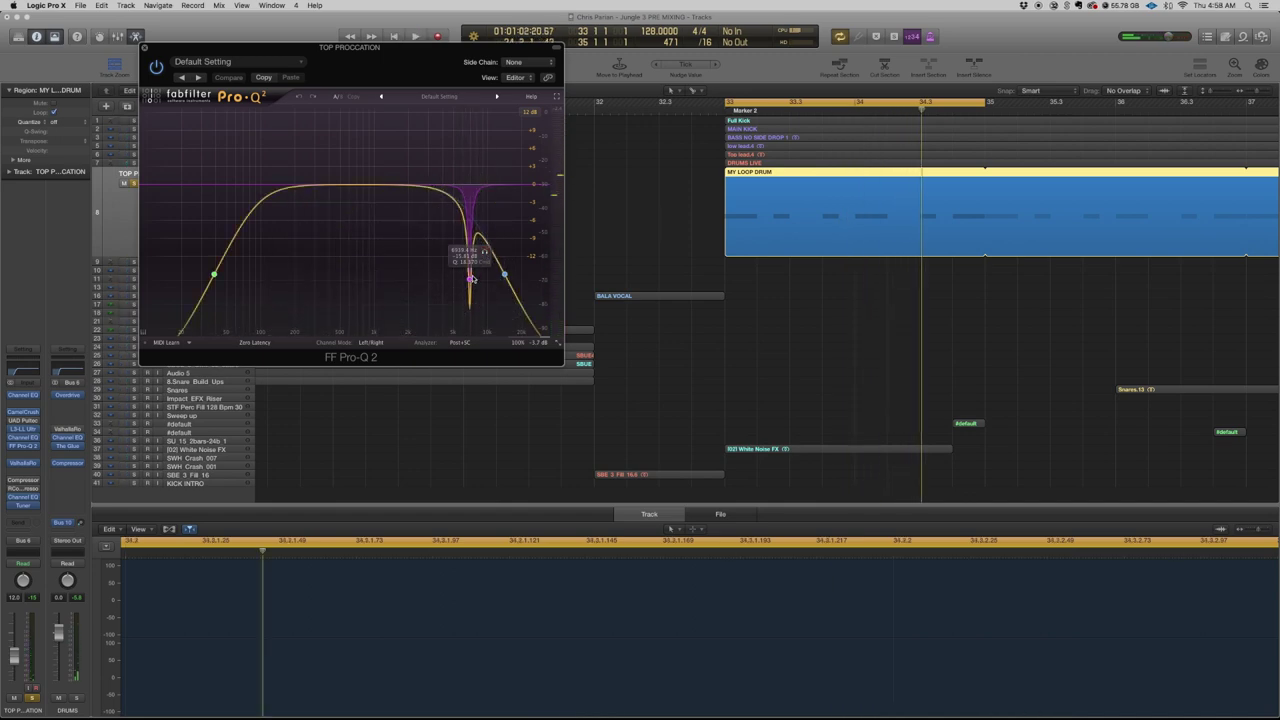
pyautogui.click(484, 253)
pyautogui.press('space')
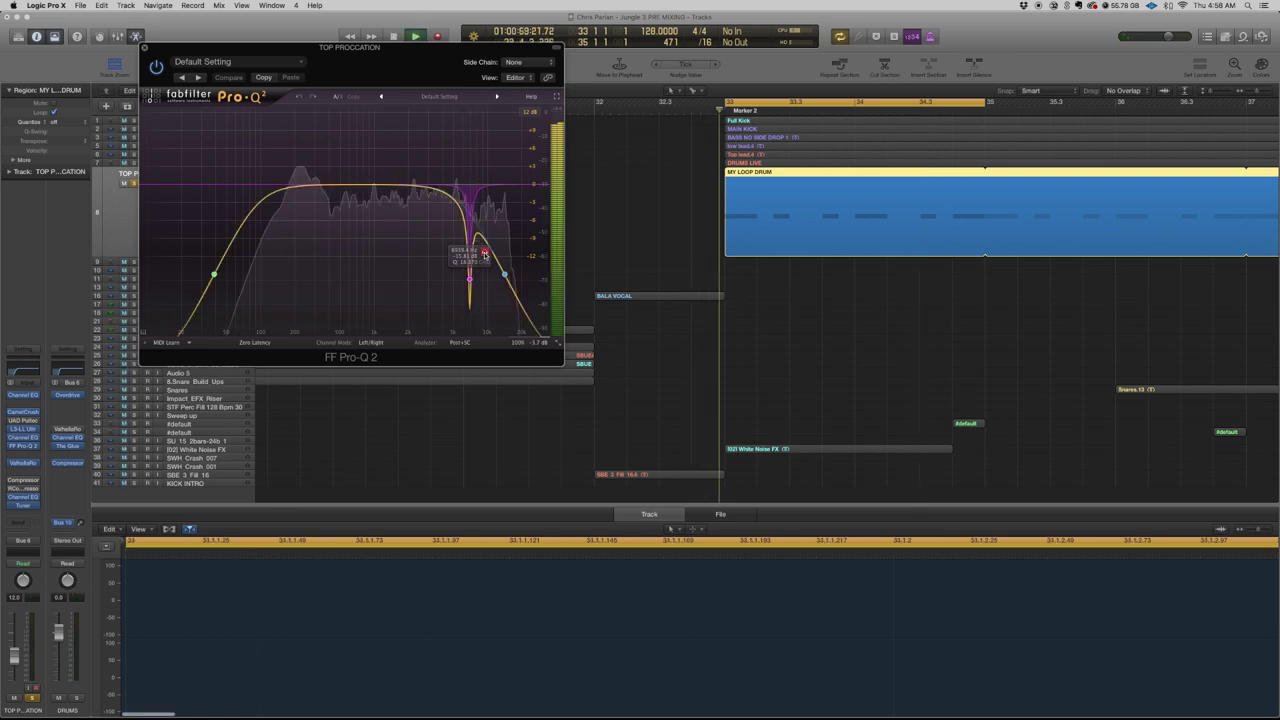
pyautogui.click(484, 253)
pyautogui.click(484, 252)
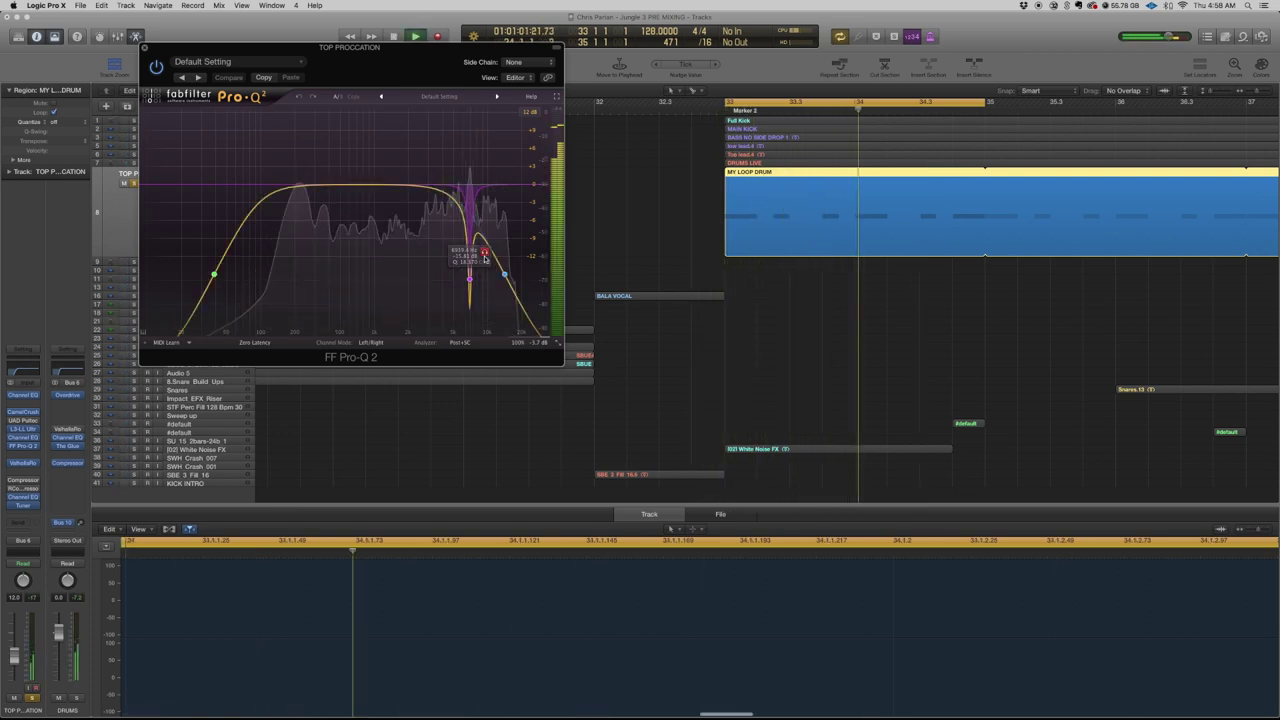
pyautogui.click(515, 250)
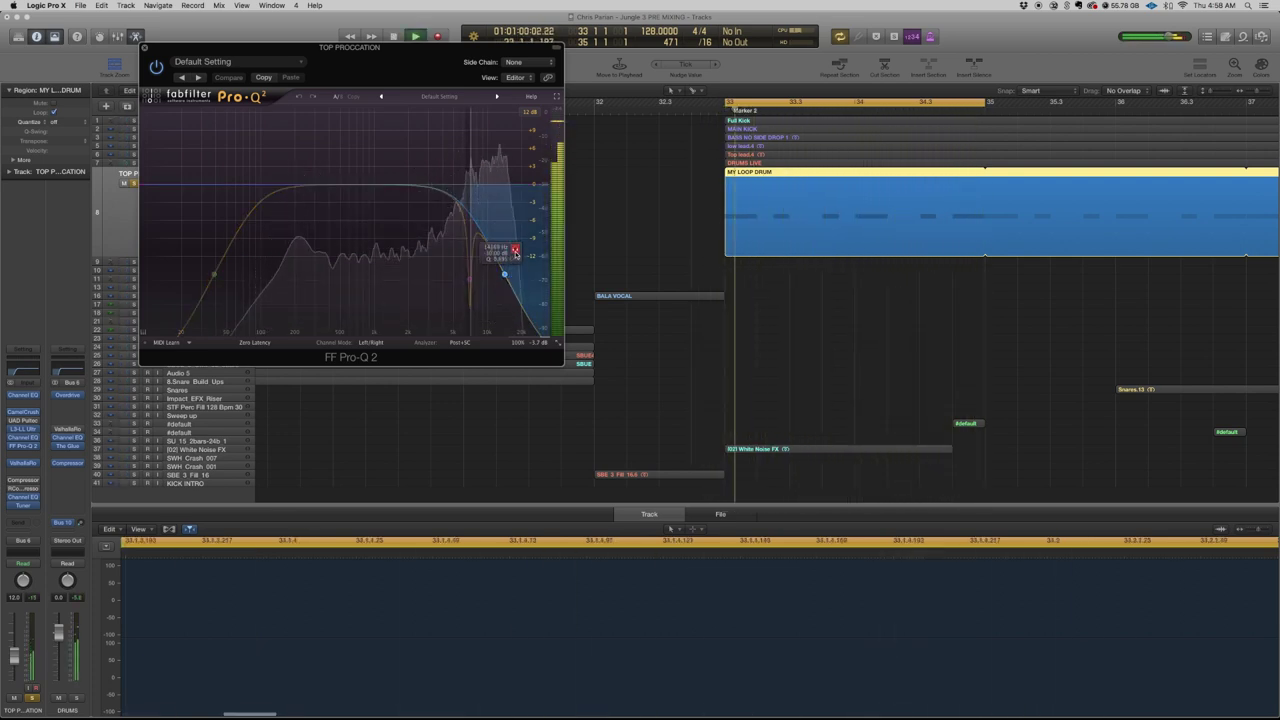
pyautogui.click(515, 250)
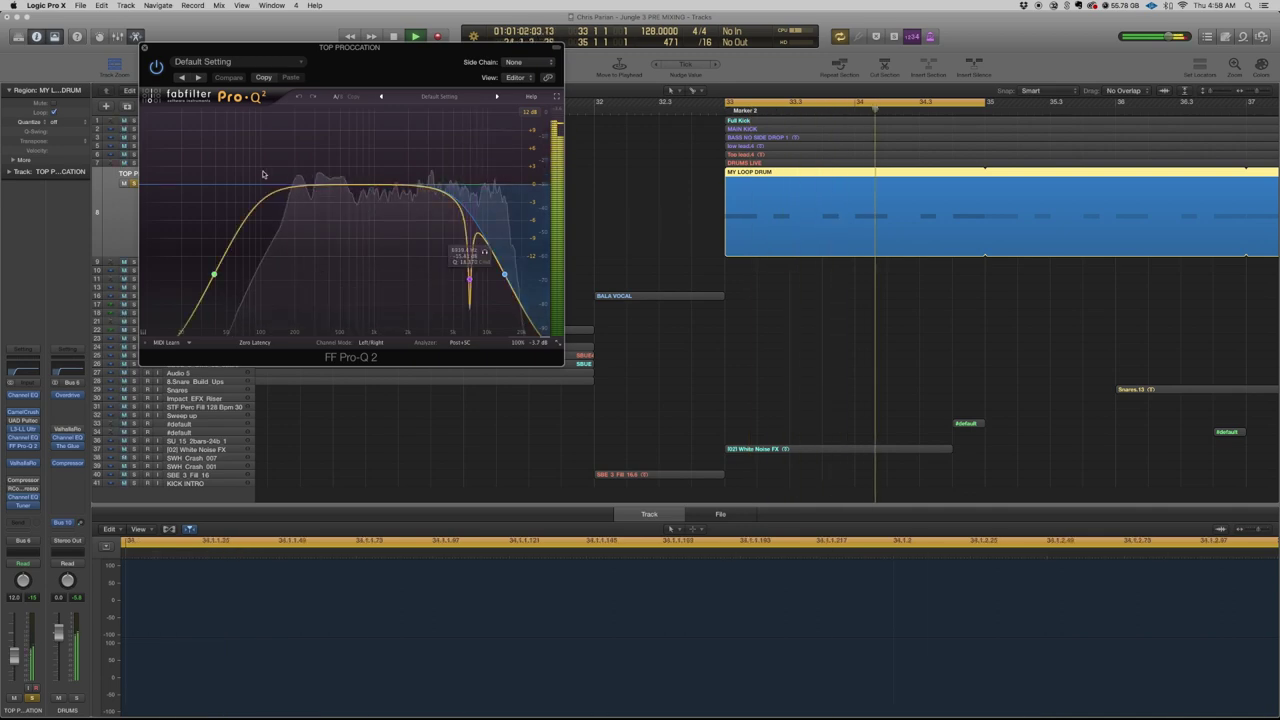
# - Close the Pro-Q 2 and L3-LL Ultra windows and take TOP PROCCATION out of solo
pyautogui.press('space')
pyautogui.click(146, 49)
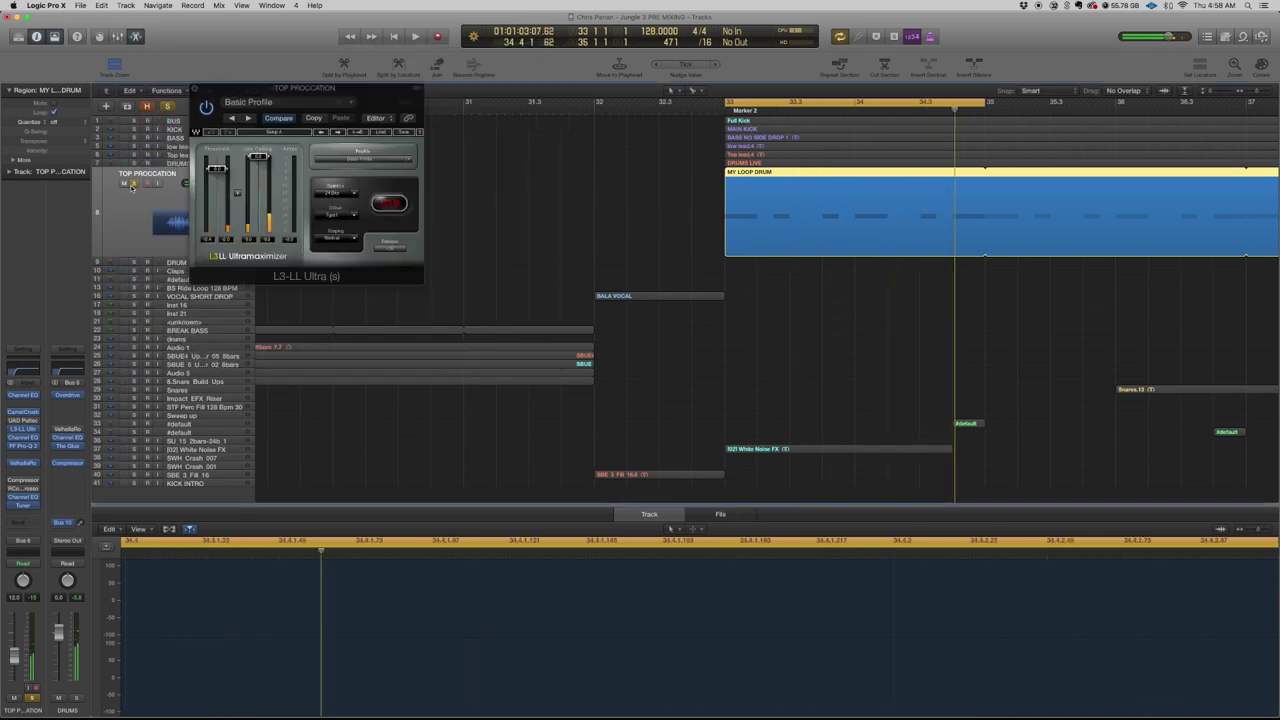
pyautogui.click(195, 89)
# - Set an eight-bar cycle range from bar 33 to bar 41 and play the start of the full drop
pyautogui.press('super+Left')
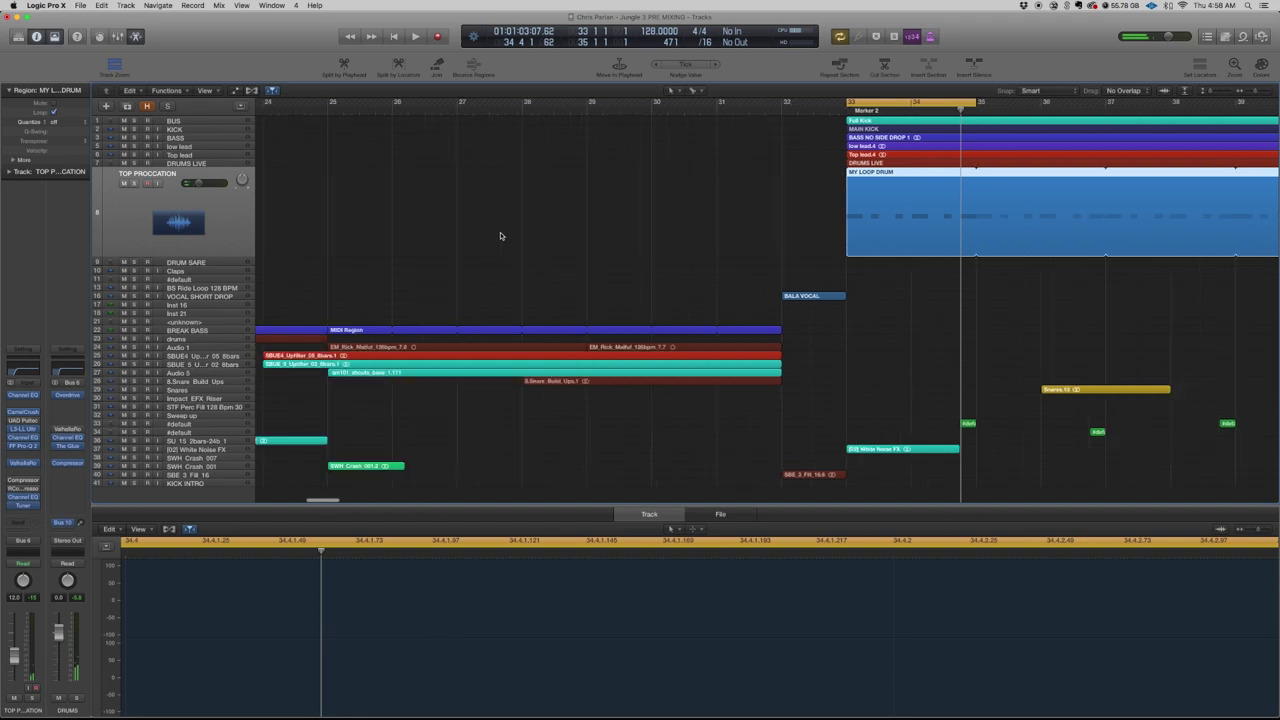
pyautogui.click(935, 97)
pyautogui.hscroll(3, 862, 135)
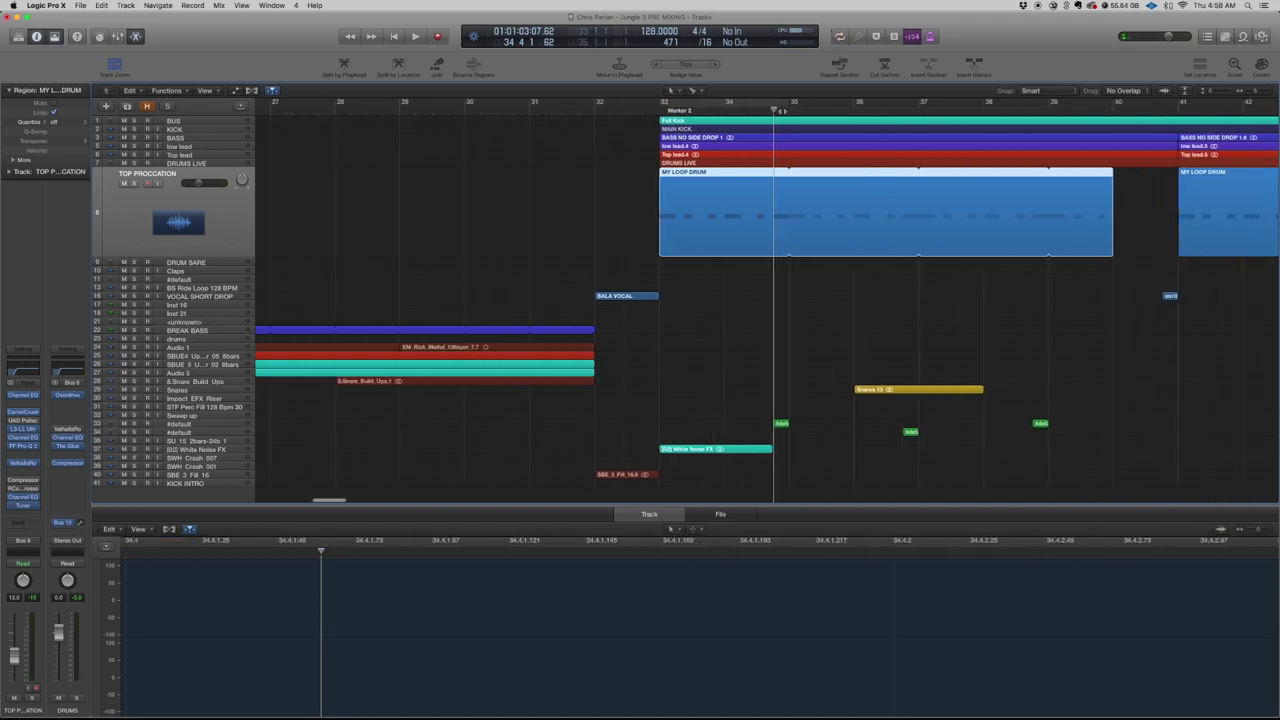
pyautogui.press('super+Left')
pyautogui.hscroll(3, 648, 104)
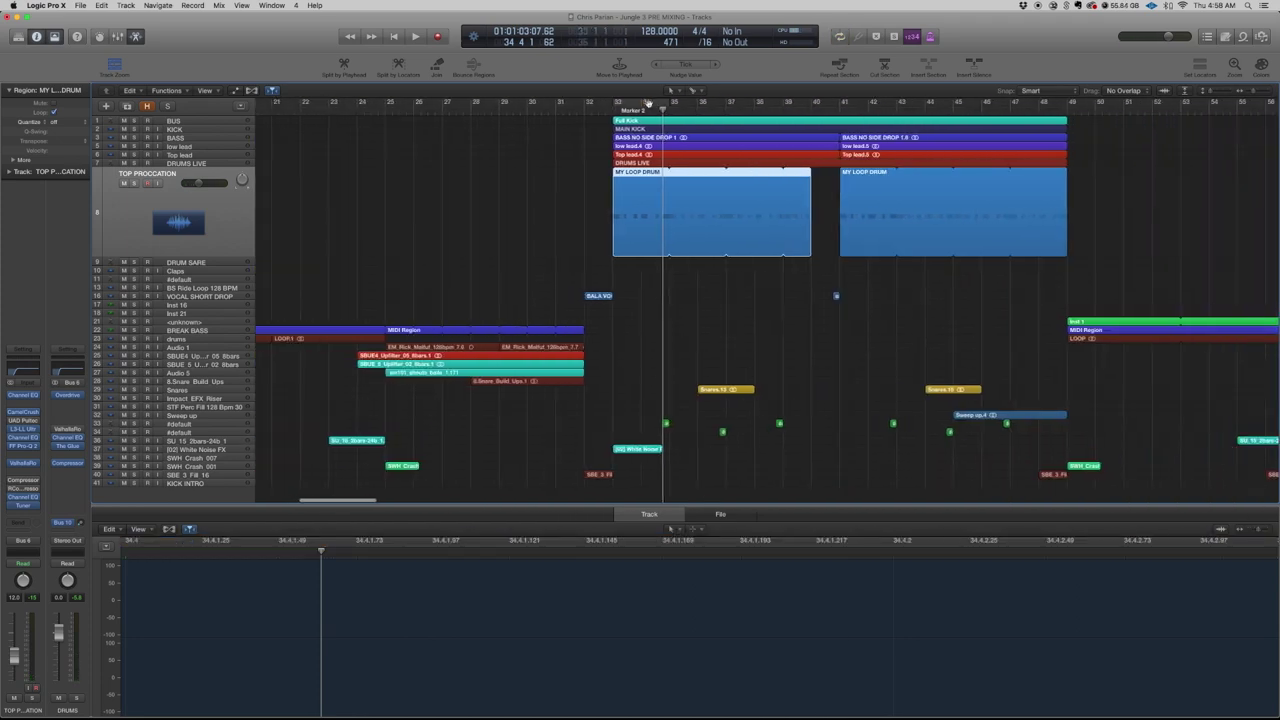
pyautogui.moveTo(616, 104); pyautogui.dragTo(851, 130)
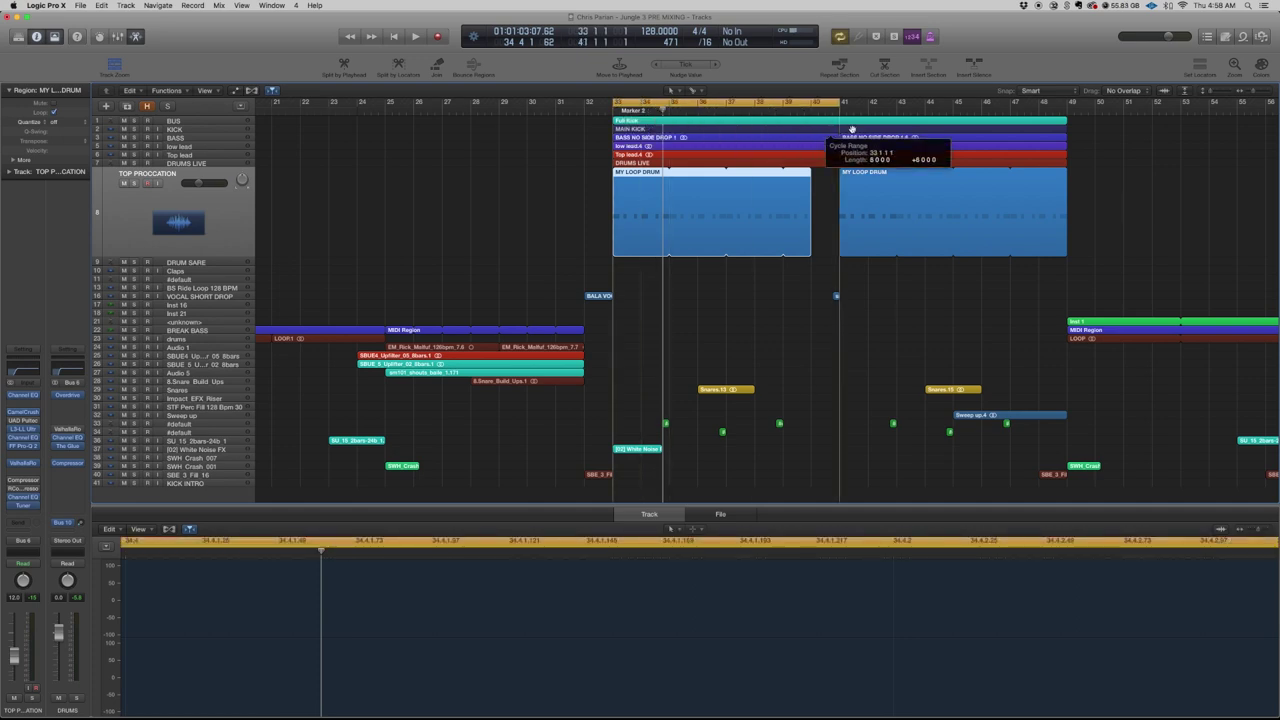
pyautogui.press('space')
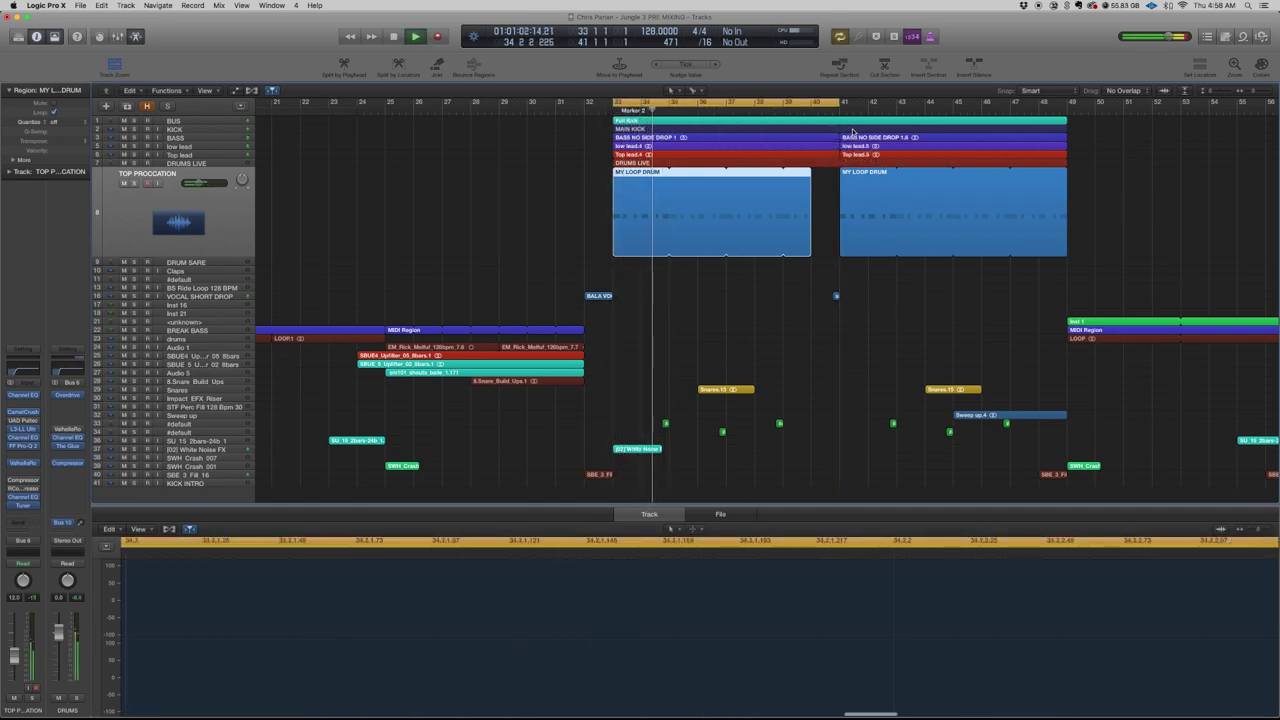
pyautogui.press('space')
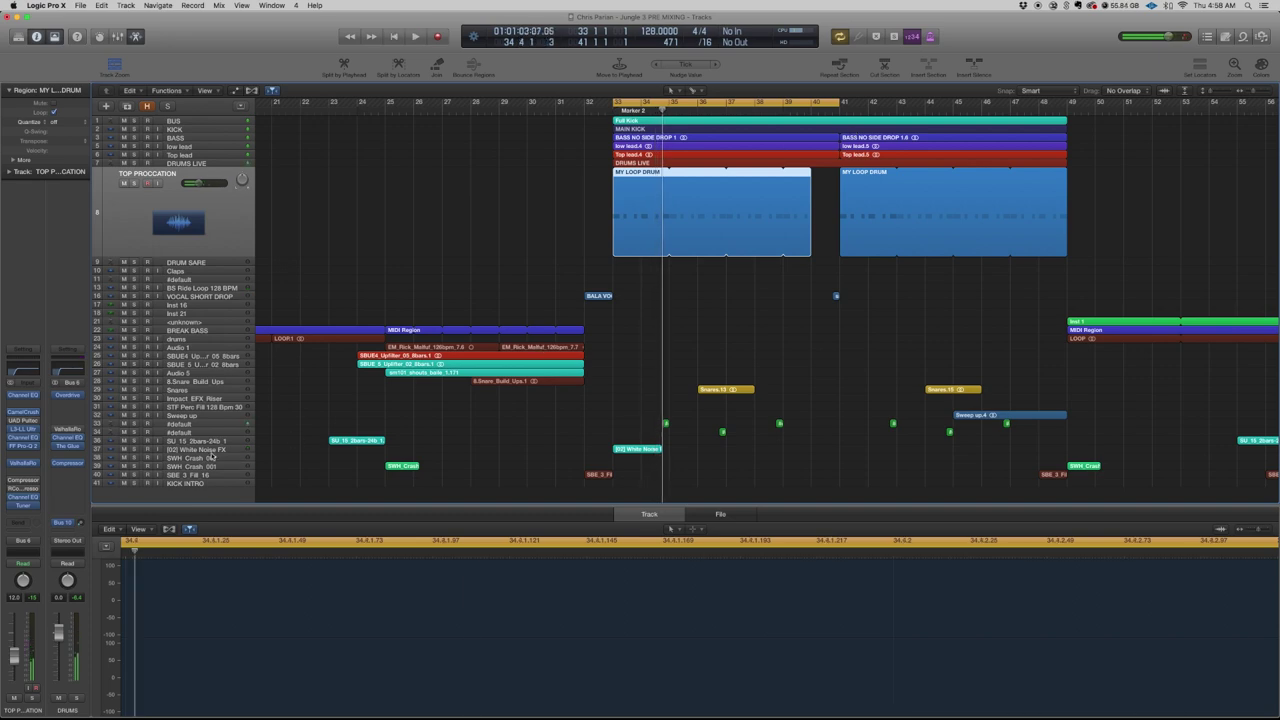
# - Extend the cycle range back to bar 32 and play the VOCAL SHORT DROP track in solo
pyautogui.moveTo(614, 103); pyautogui.dragTo(585, 103)
pyautogui.click(219, 296)
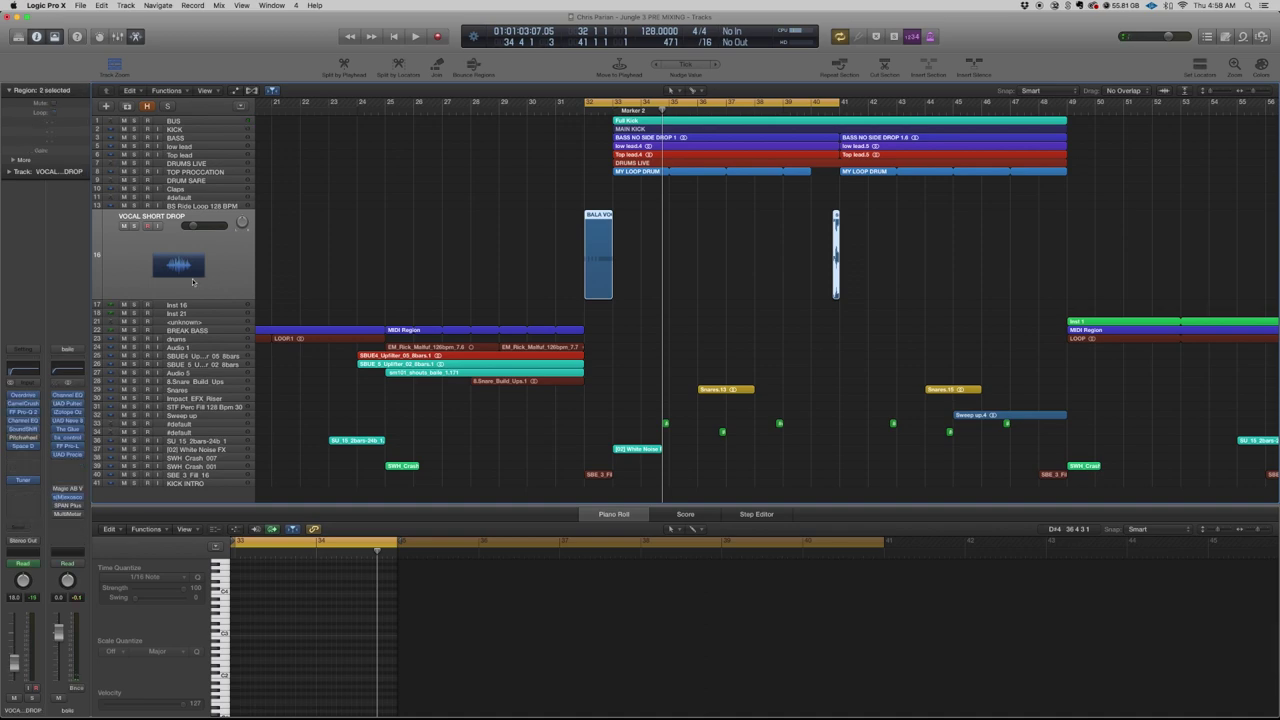
pyautogui.click(135, 226)
pyautogui.press('space')
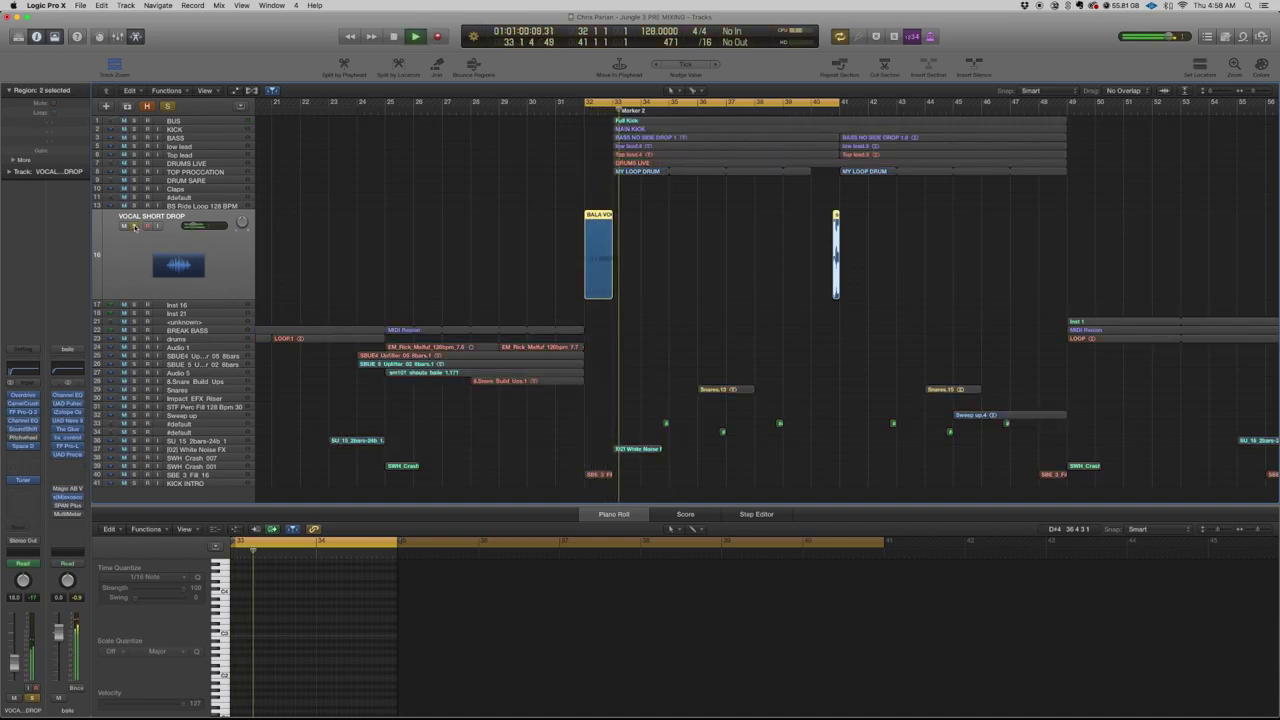
pyautogui.press('space')
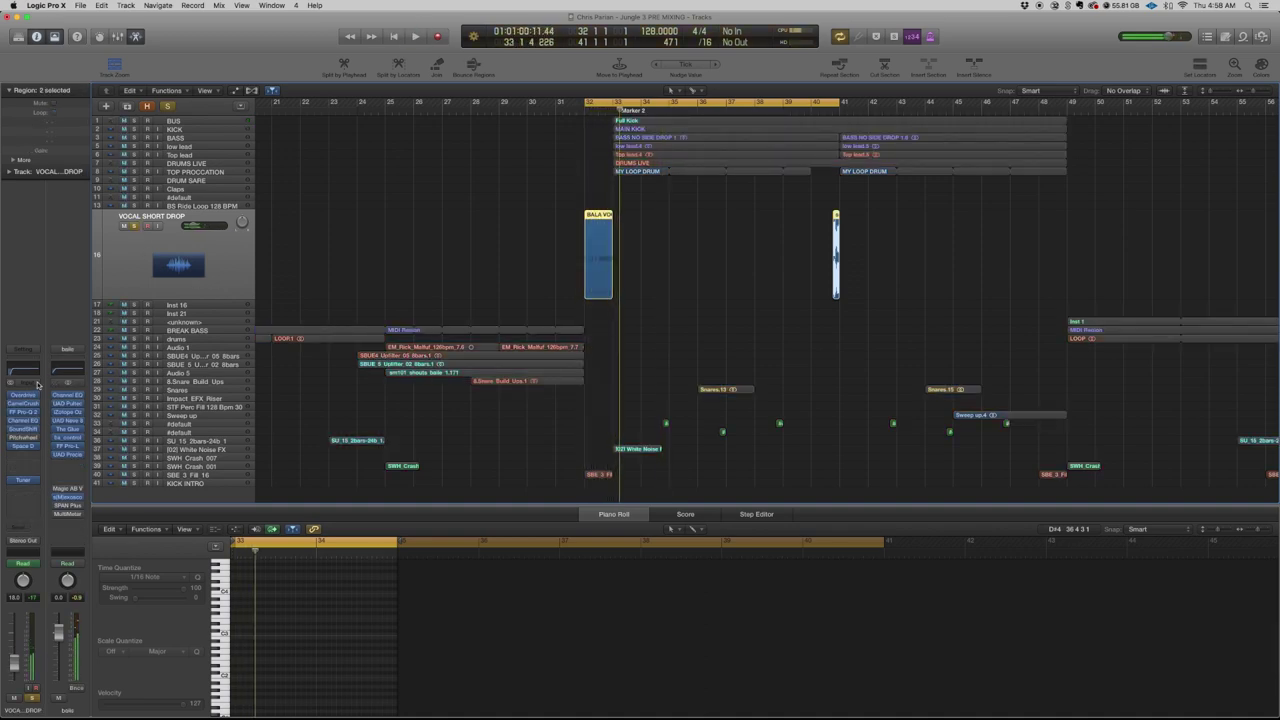
# - Remove the pitch-shifting plug-in from VOCAL SHORT DROP and bypass its effects from Overdrive through Space D
pyautogui.click(34, 439)
pyautogui.click(25, 428)
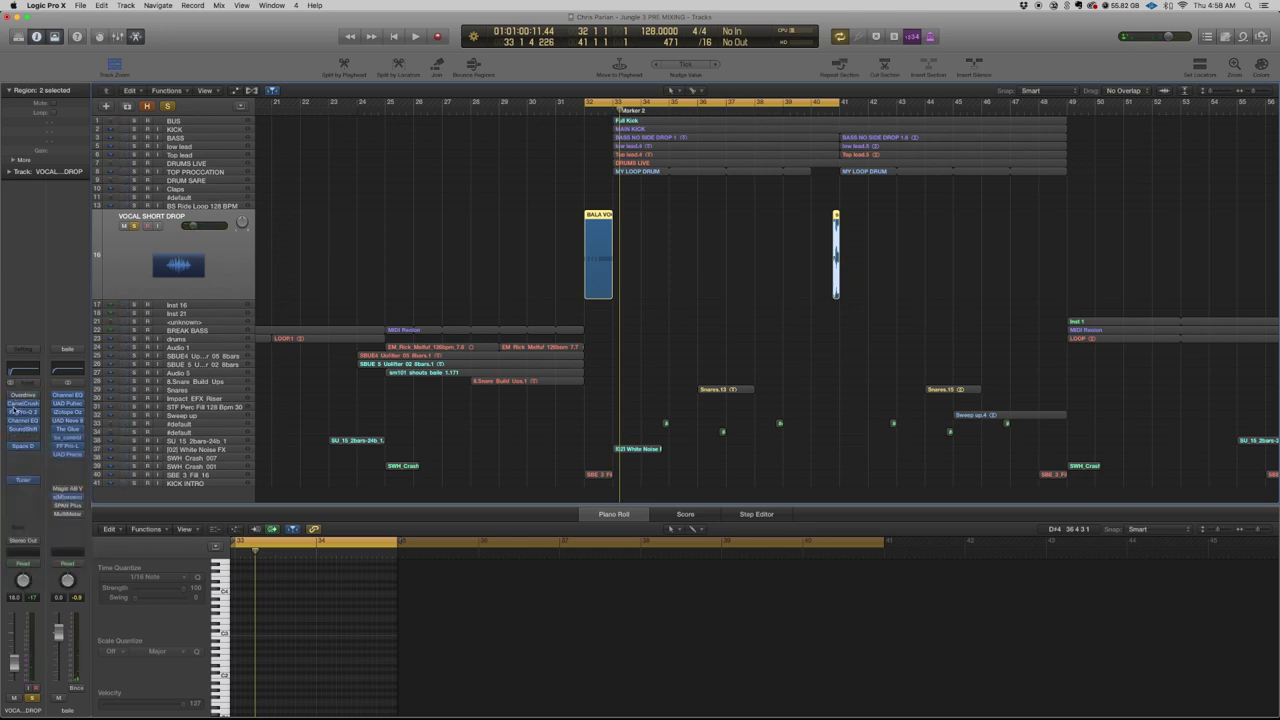
pyautogui.click(11, 436)
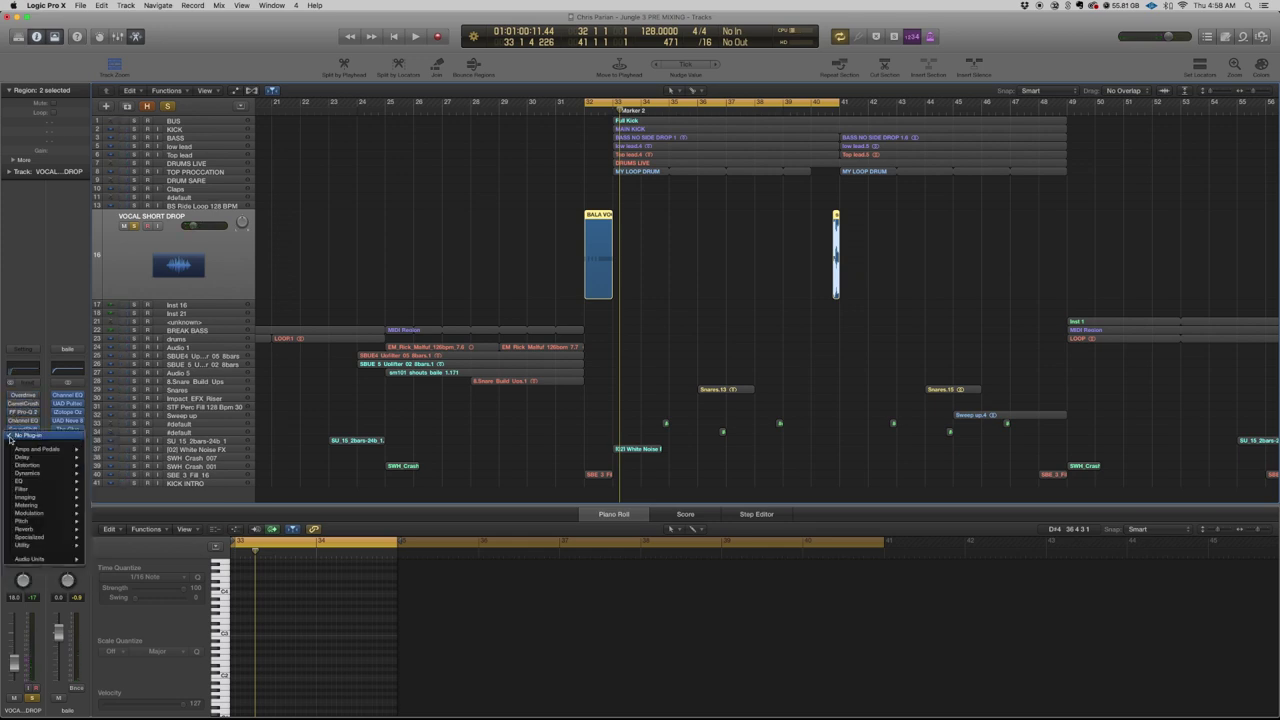
pyautogui.click(11, 428)
pyautogui.click(11, 428)
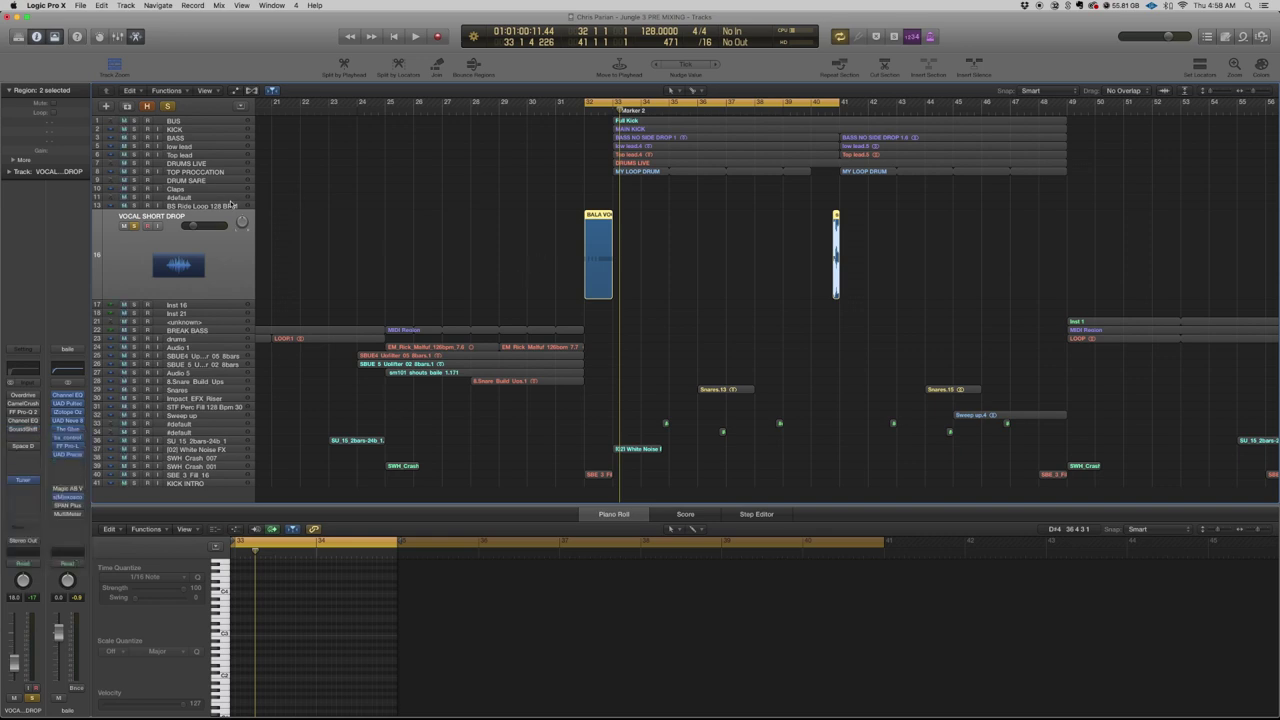
# - Shorten the cycle range to one bar at bar 32, listen to the unprocessed vocal and take its track out of solo
pyautogui.moveTo(586, 102); pyautogui.dragTo(614, 105)
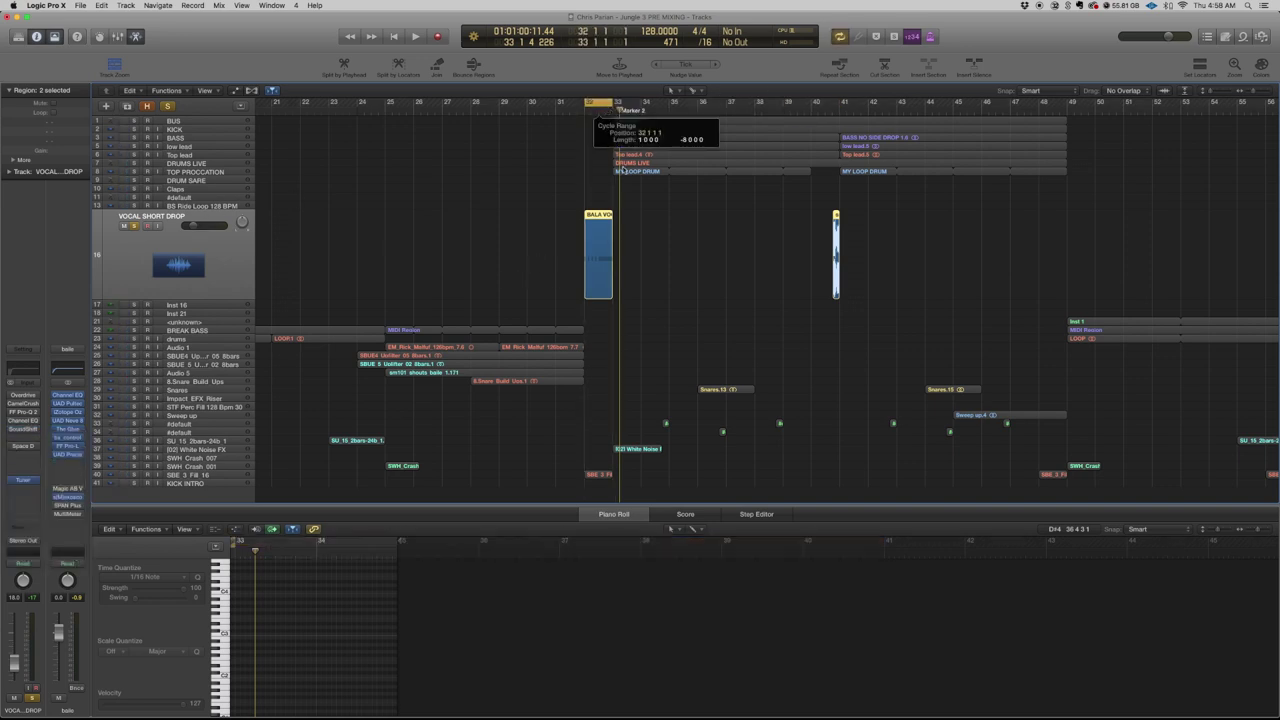
pyautogui.press('space')
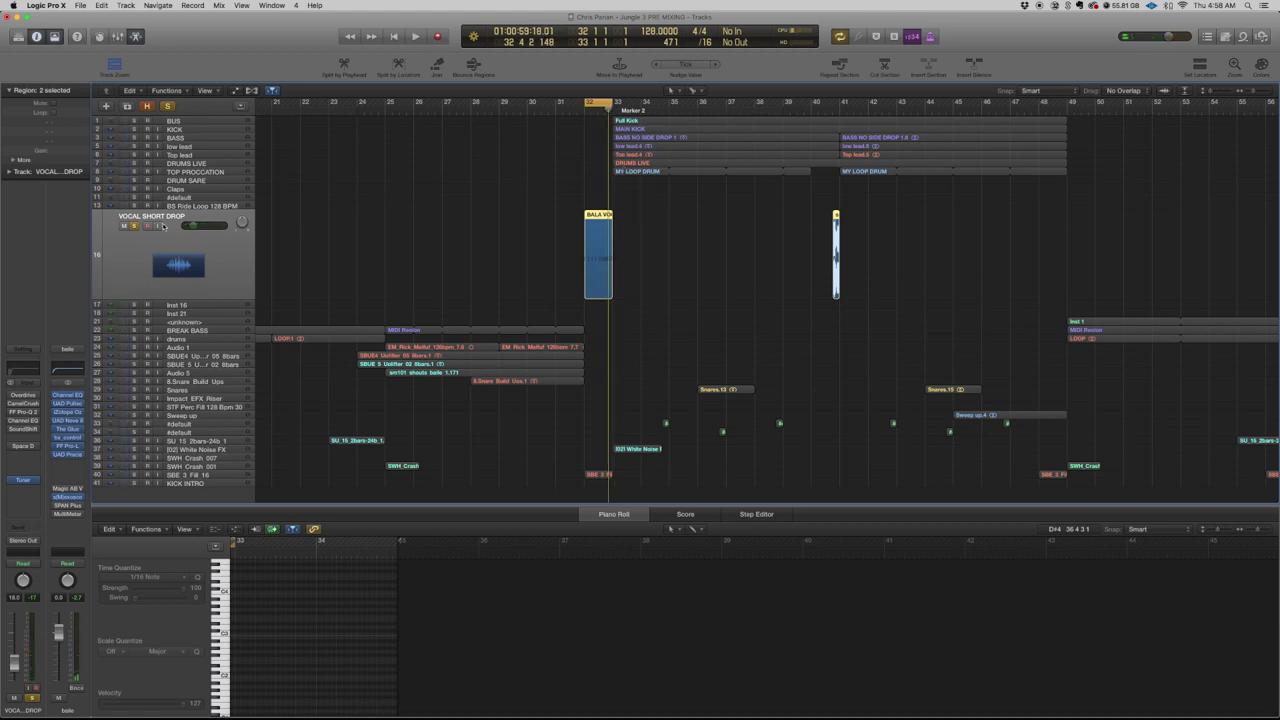
pyautogui.click(136, 226)
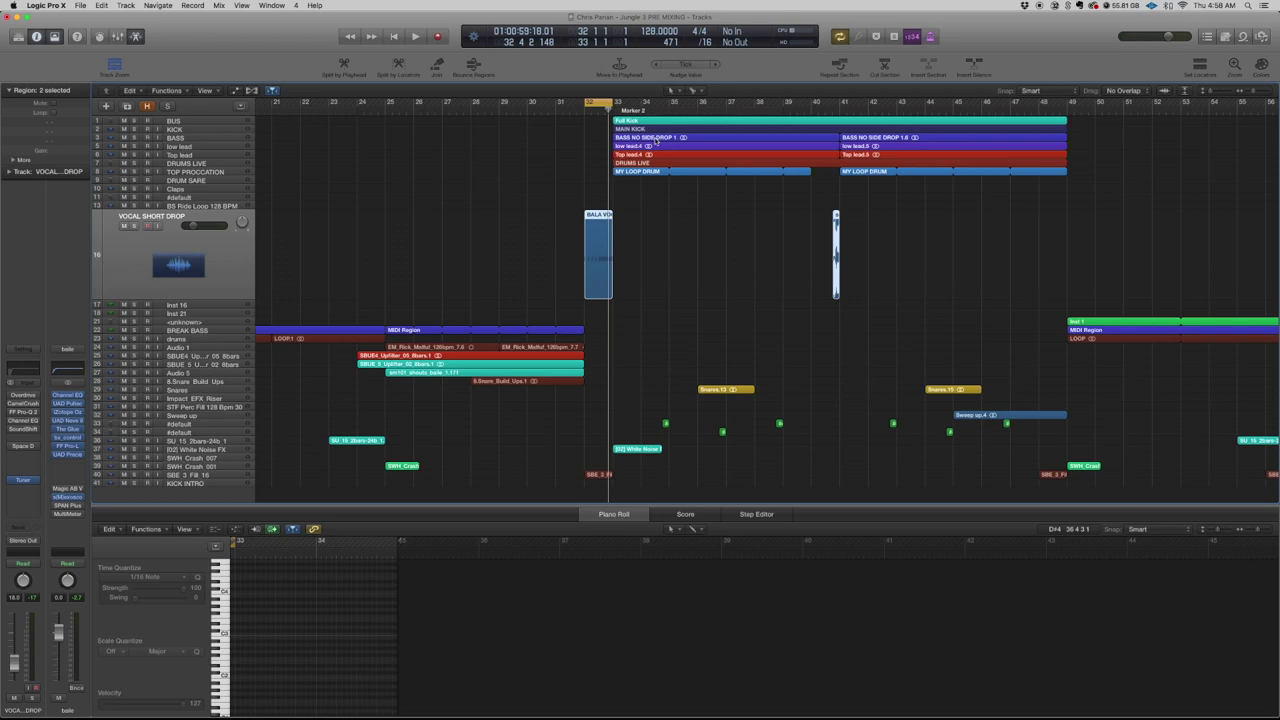
# - Select the DRUMS LIVE track, move the one-bar cycle range to bar 34 and play the track in solo
pyautogui.click(194, 165)
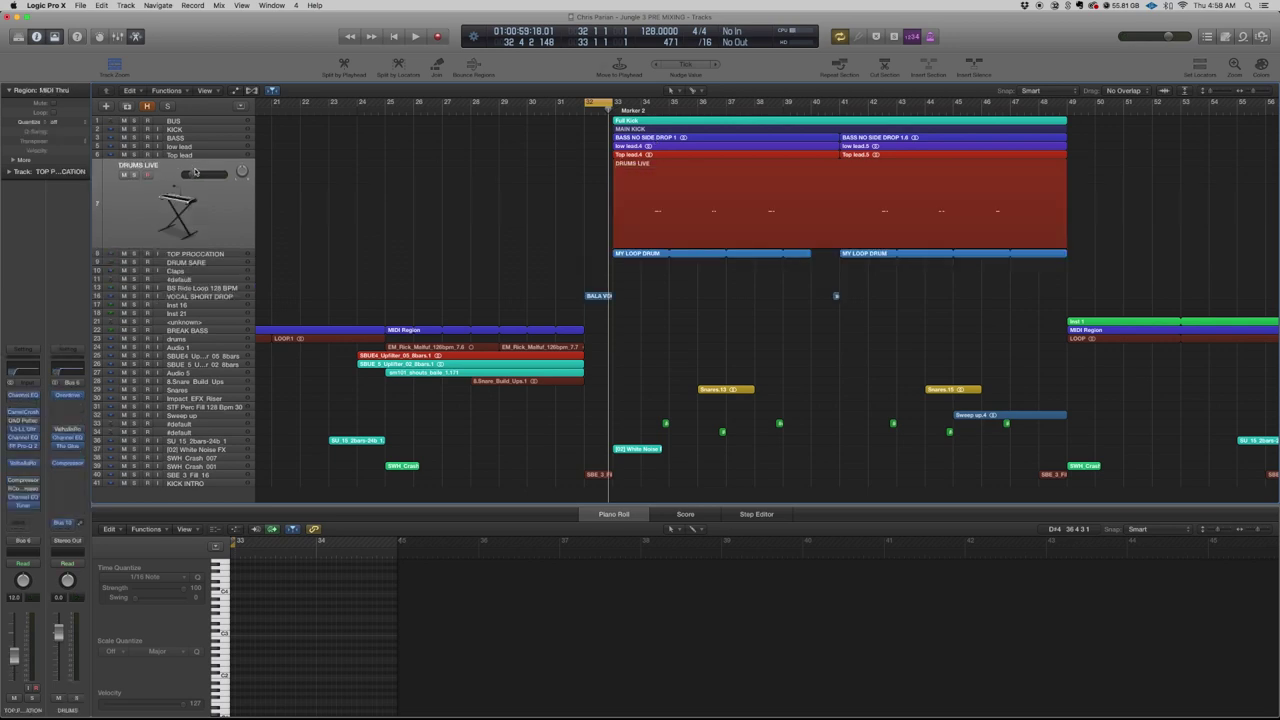
pyautogui.click(648, 103)
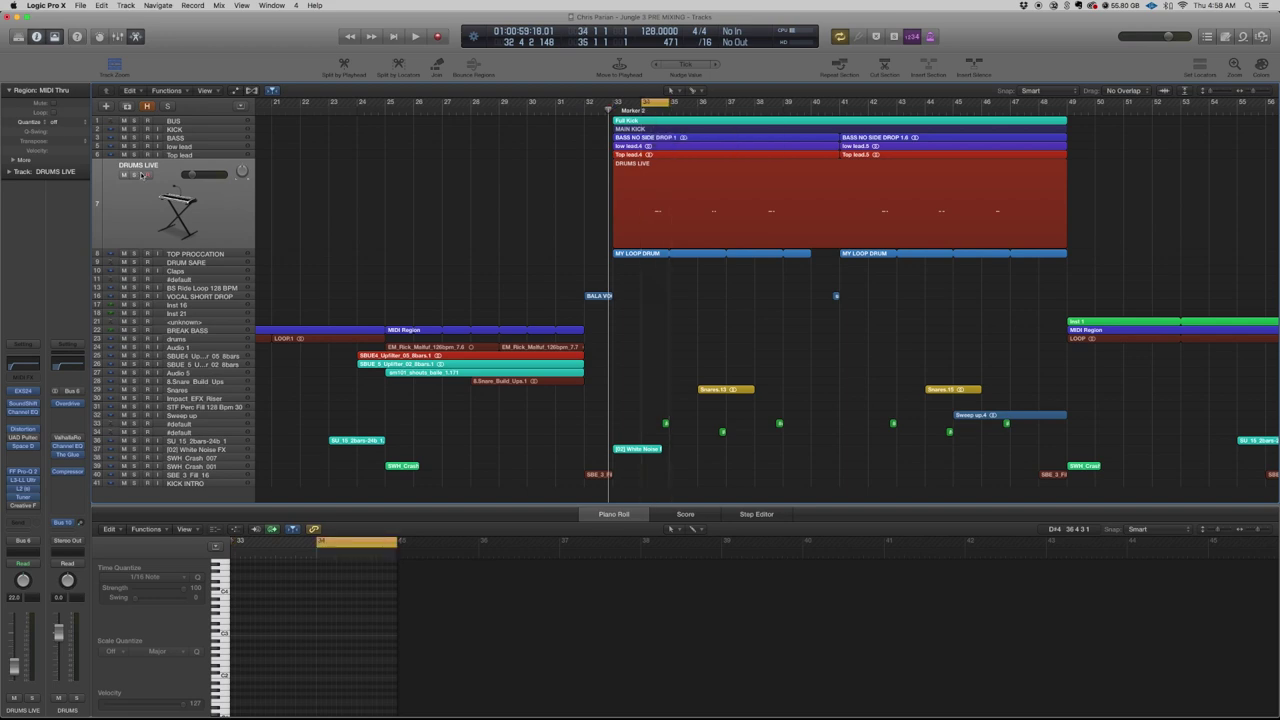
pyautogui.click(134, 174)
pyautogui.press('super+Right')
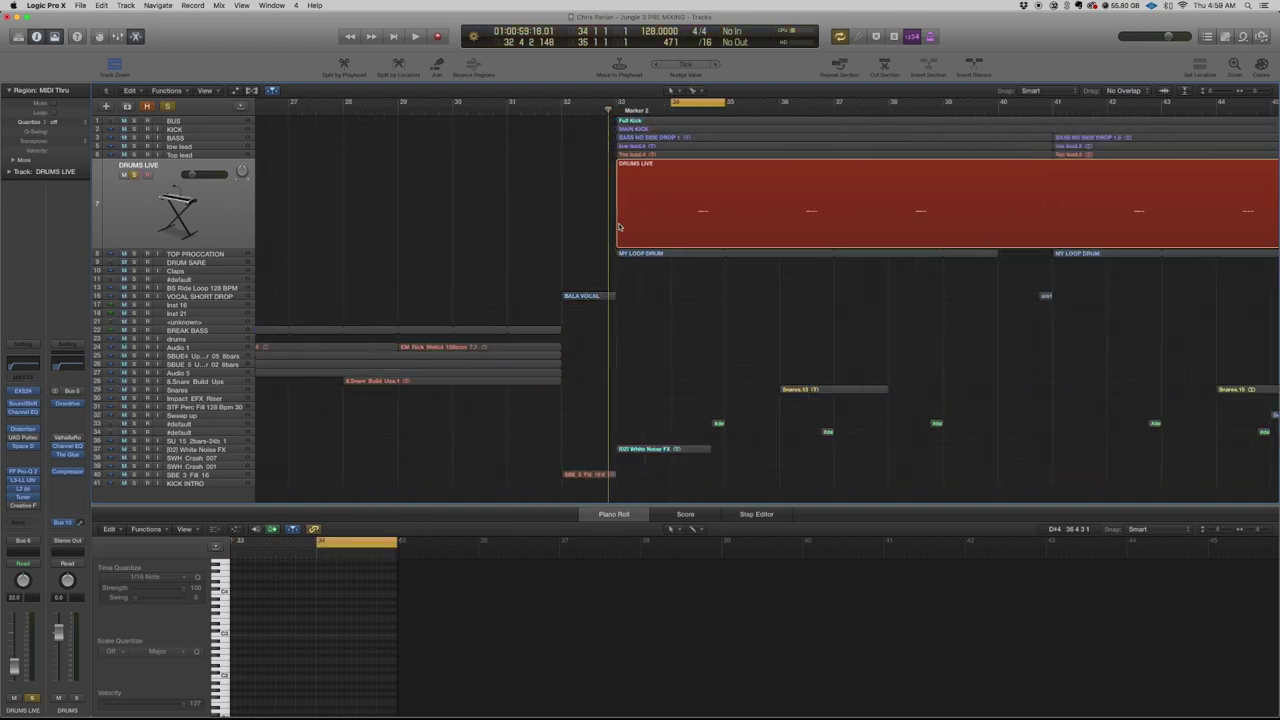
pyautogui.press('space')
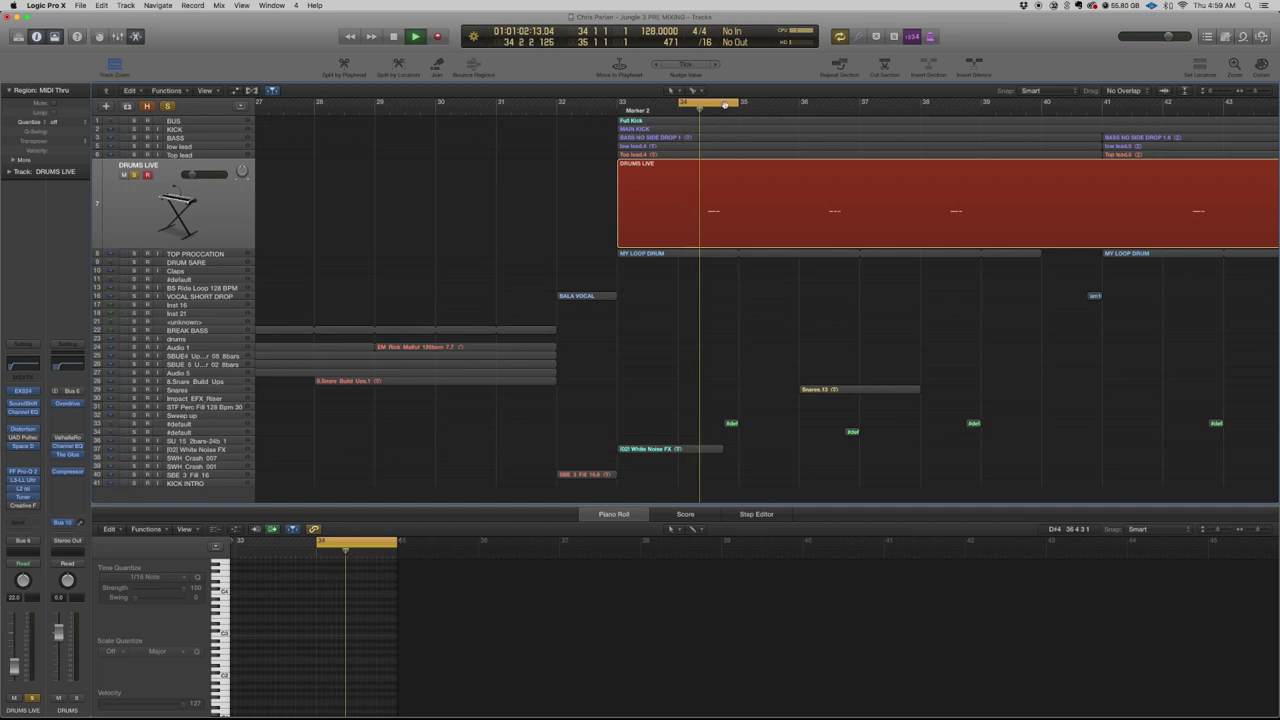
# - Narrow the cycle range to the single drum hit on beat 3 of bar 34 and play it in solo
pyautogui.press('space')
pyautogui.moveTo(706, 104)
pyautogui.mouseDown()
pyautogui.moveTo(739, 109)
pyautogui.moveTo(716, 117)
pyautogui.mouseUp()
pyautogui.press('space')
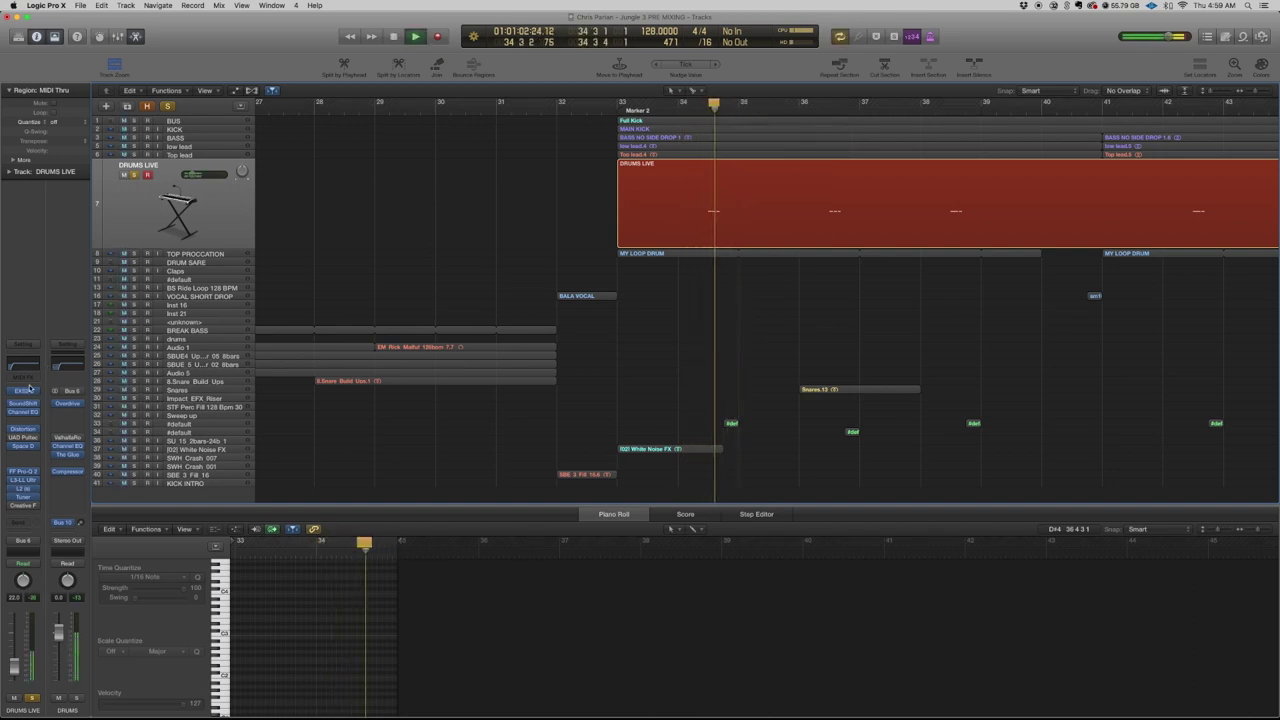
# - Show the SoundShifter Pitch plug-in window of DRUMS LIVE, stop playback and place the window over the empty arrangement area
pyautogui.press('v')
pyautogui.press('space')
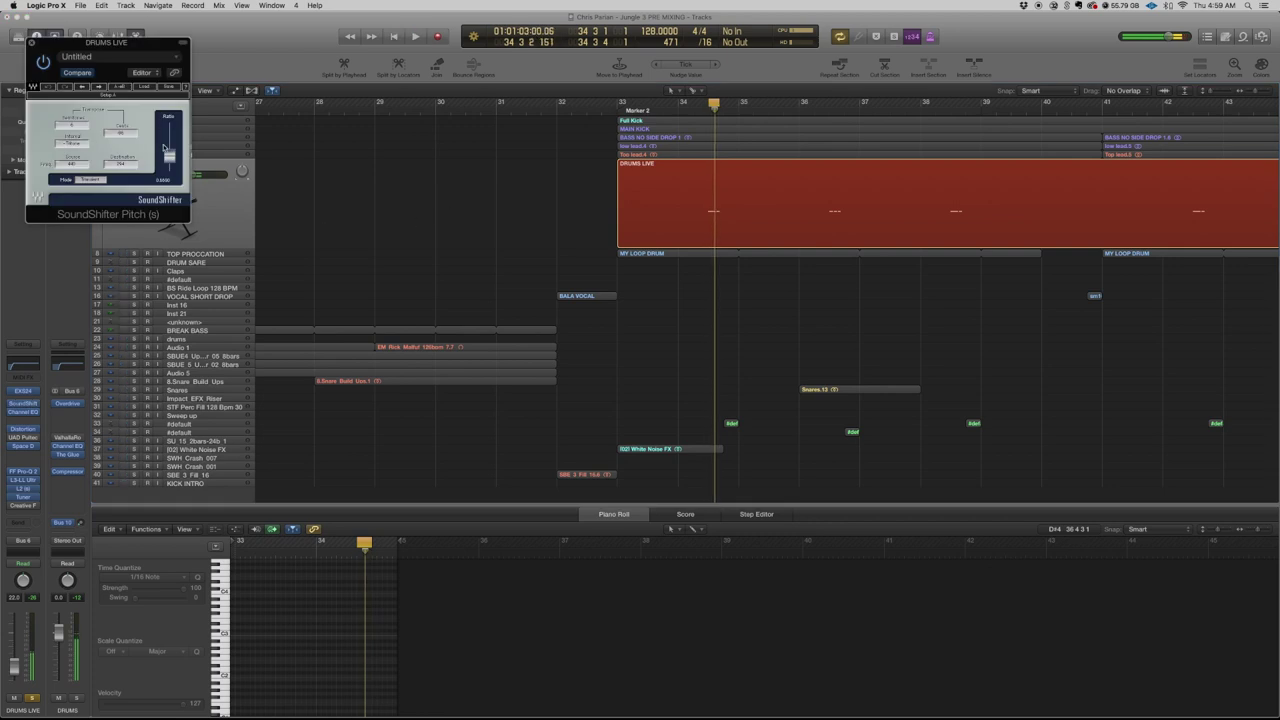
pyautogui.moveTo(118, 43); pyautogui.dragTo(371, 73)
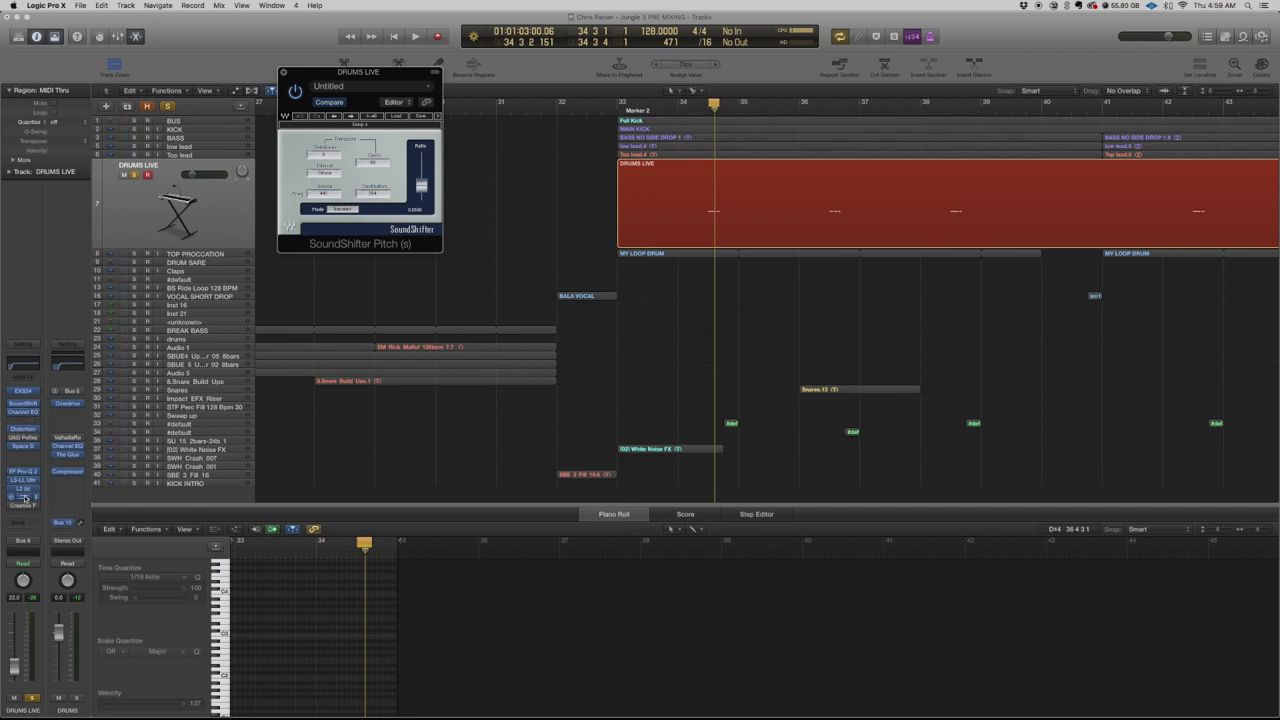
# - Check the pitch of the soloed drum hit with the Tuner plug-in on DRUMS LIVE, then close the tuner
pyautogui.click(25, 497)
pyautogui.moveTo(112, 59); pyautogui.dragTo(629, 302)
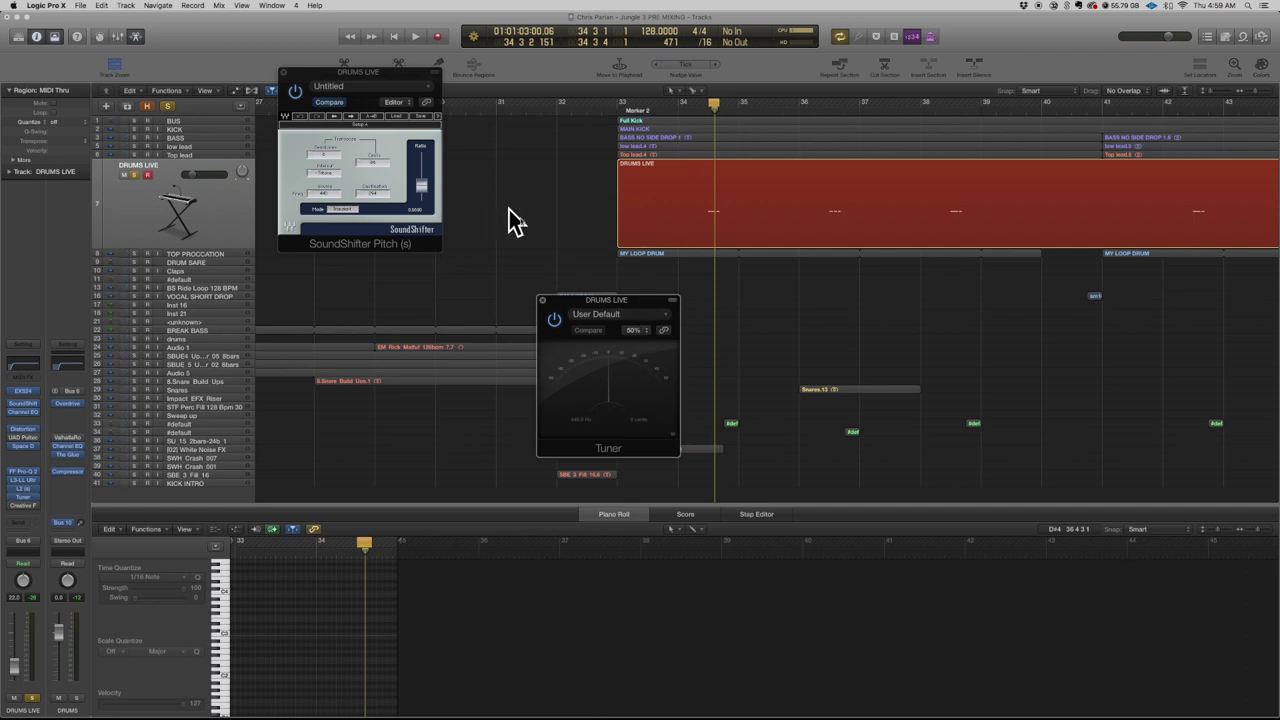
pyautogui.moveTo(614, 304); pyautogui.dragTo(465, 335)
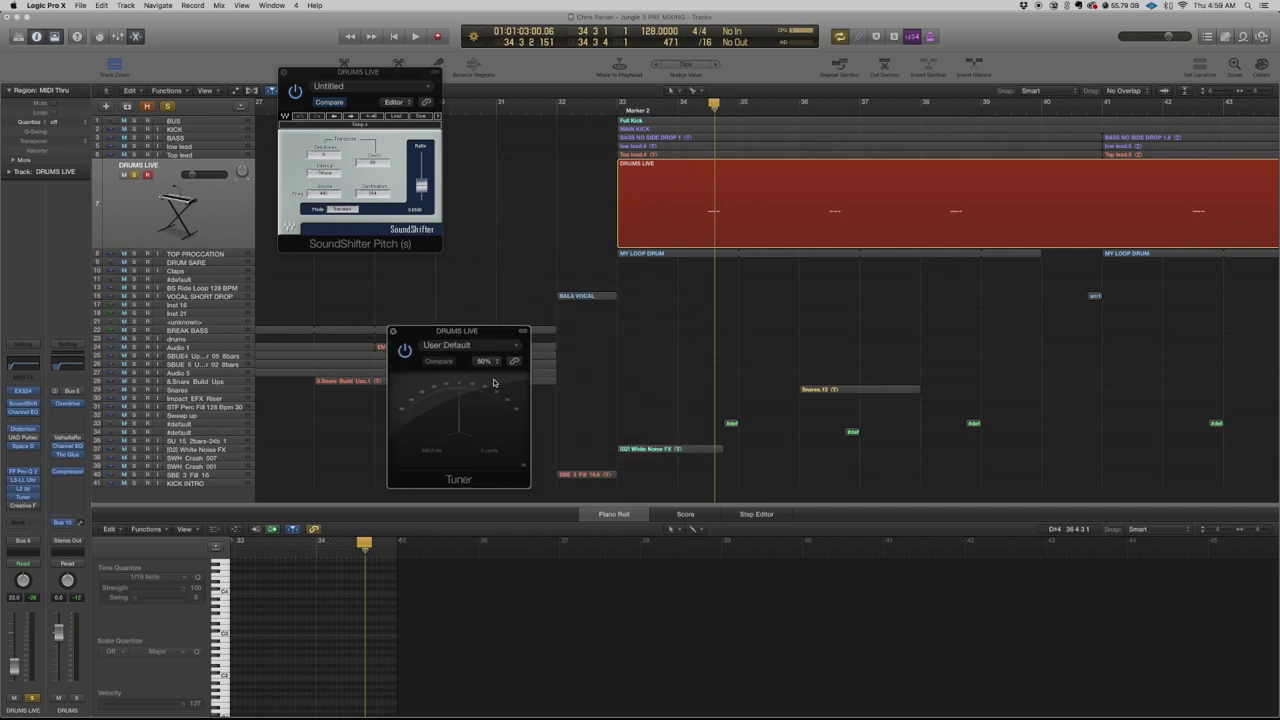
pyautogui.press('space')
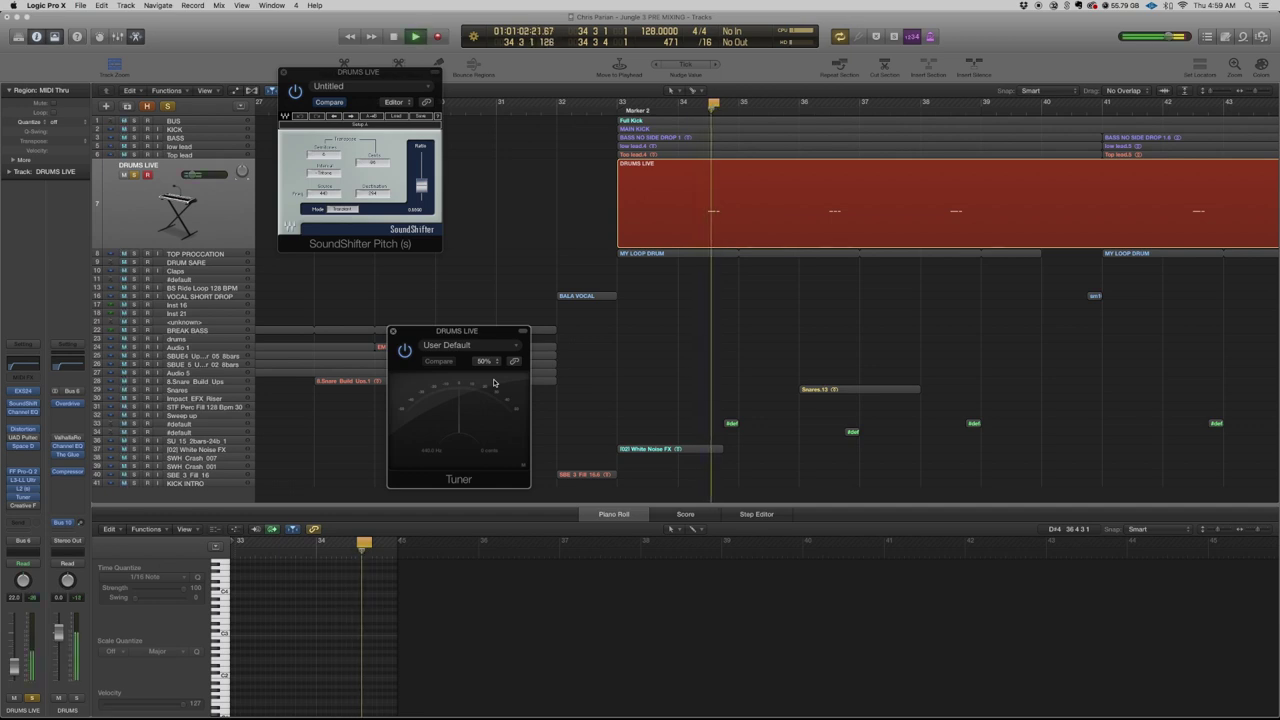
pyautogui.press('space')
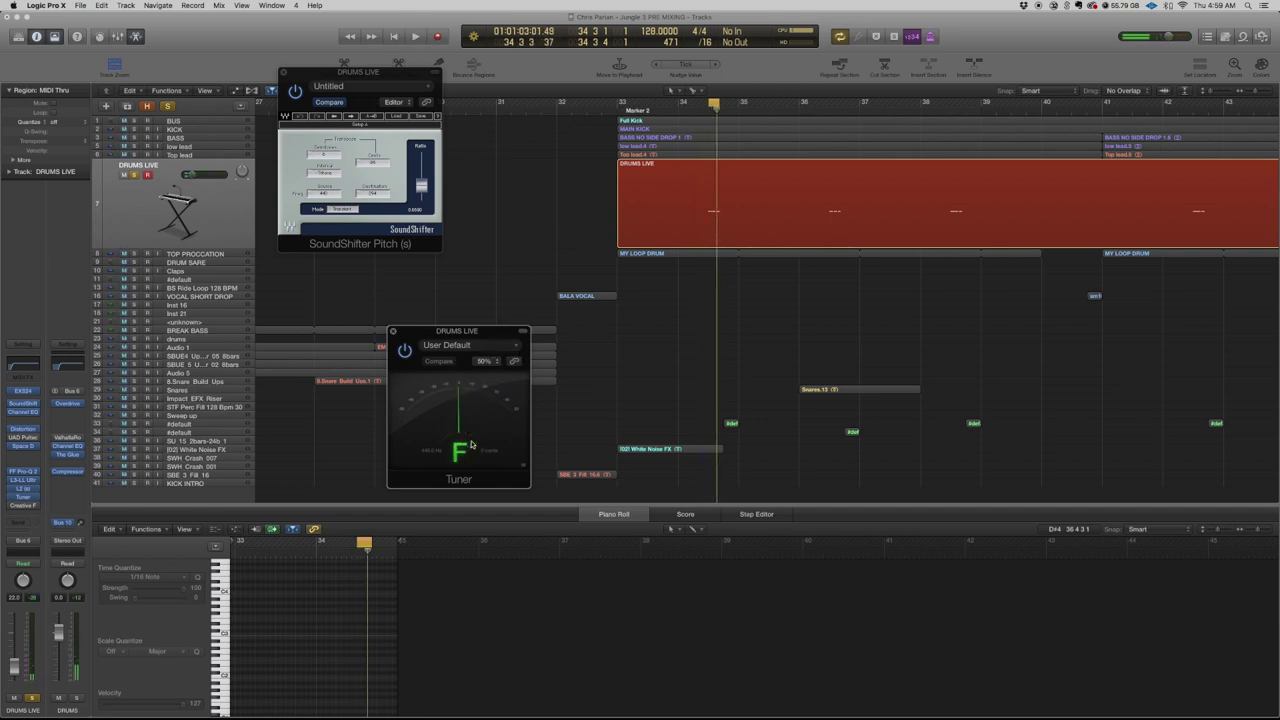
pyautogui.press('space')
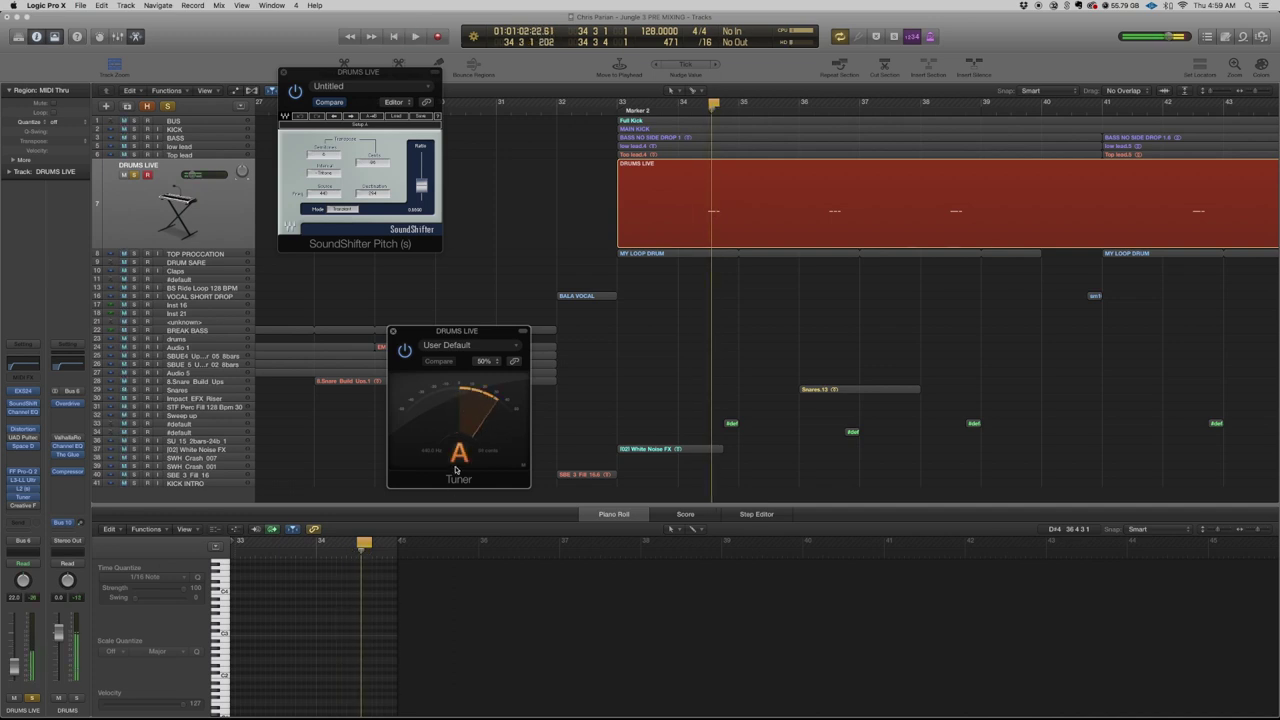
pyautogui.press('space')
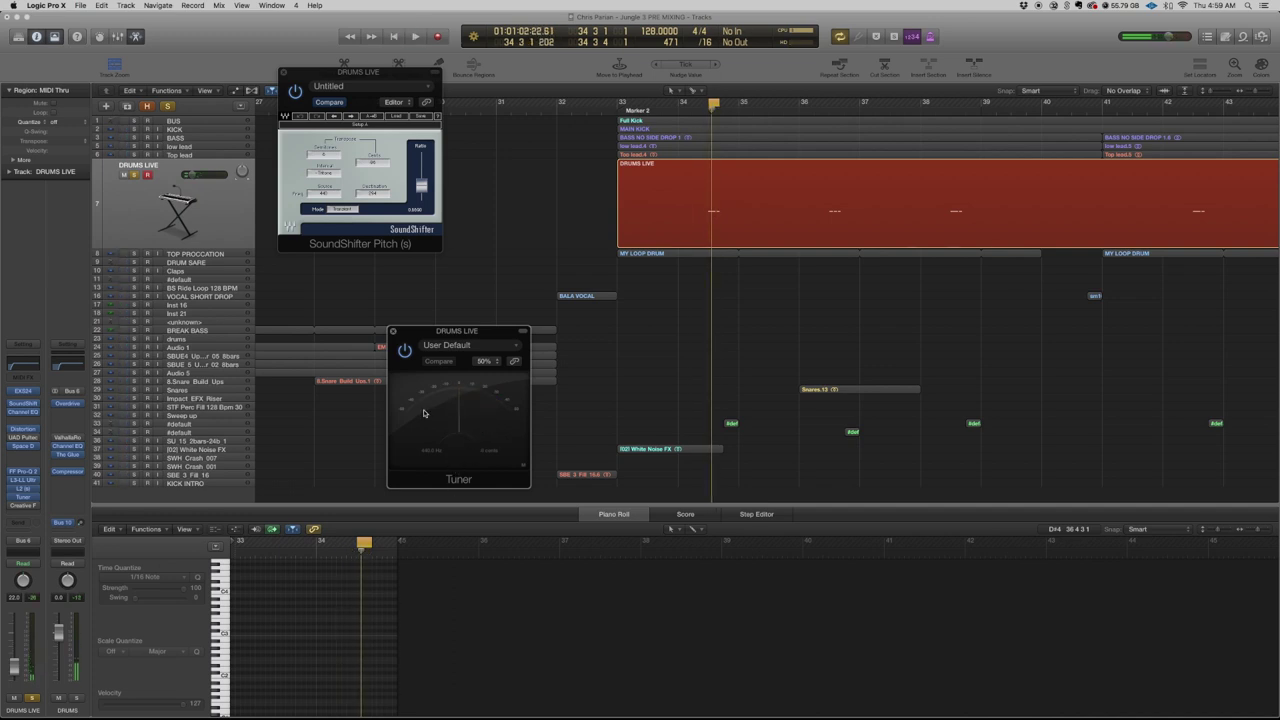
pyautogui.click(393, 332)
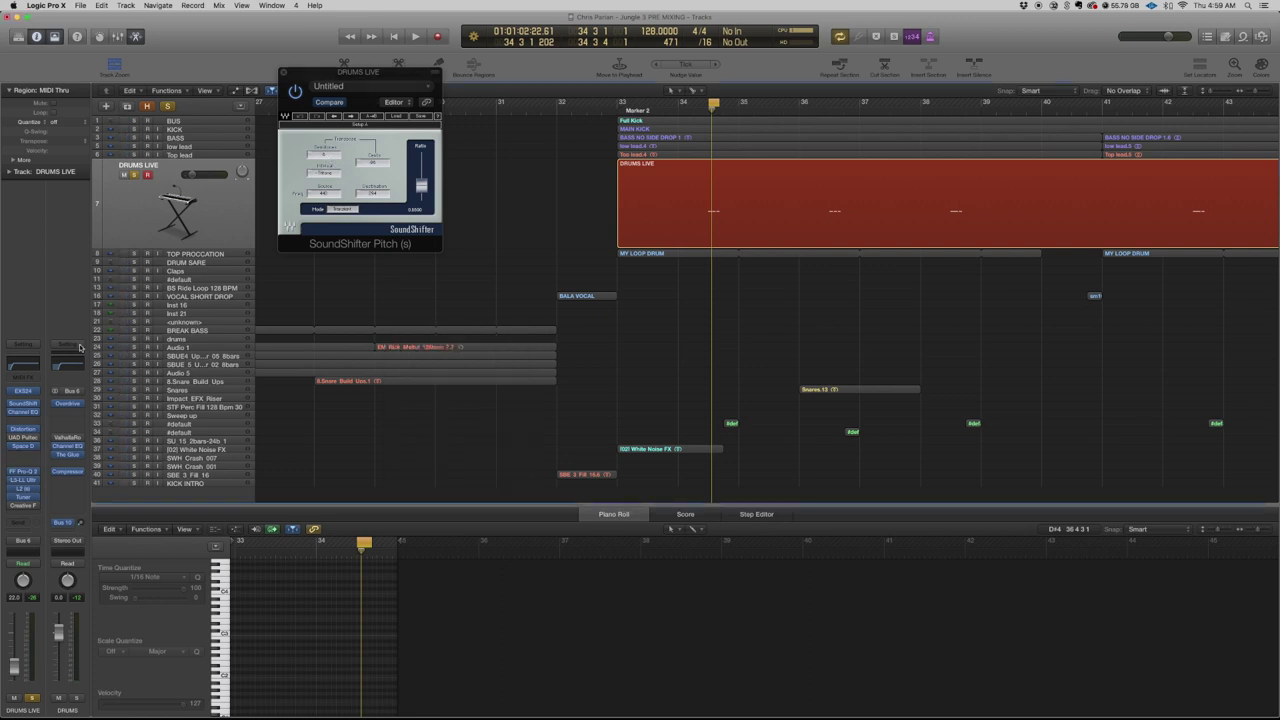
# - Move the SoundShifter Pitch window beside the DRUMS LIVE region, bypass the plug-in and listen to the unshifted drum hit
pyautogui.click(22, 404)
pyautogui.click(22, 404)
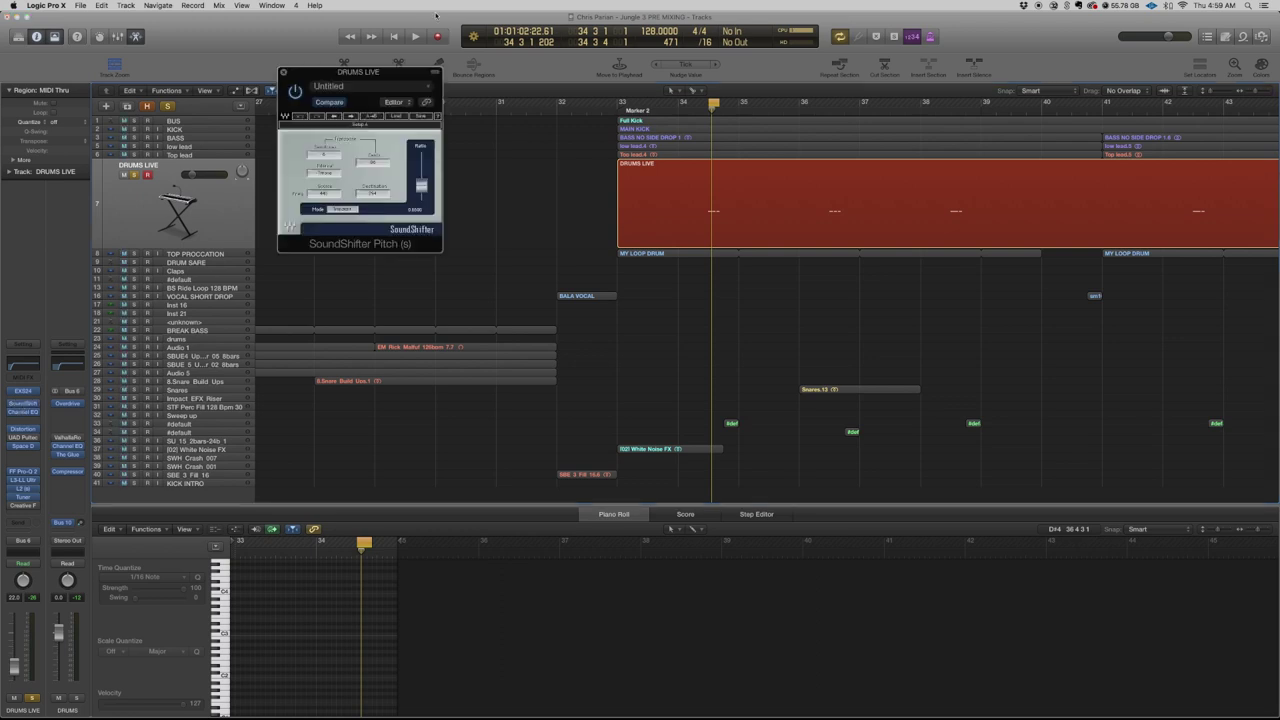
pyautogui.moveTo(362, 74); pyautogui.dragTo(526, 97)
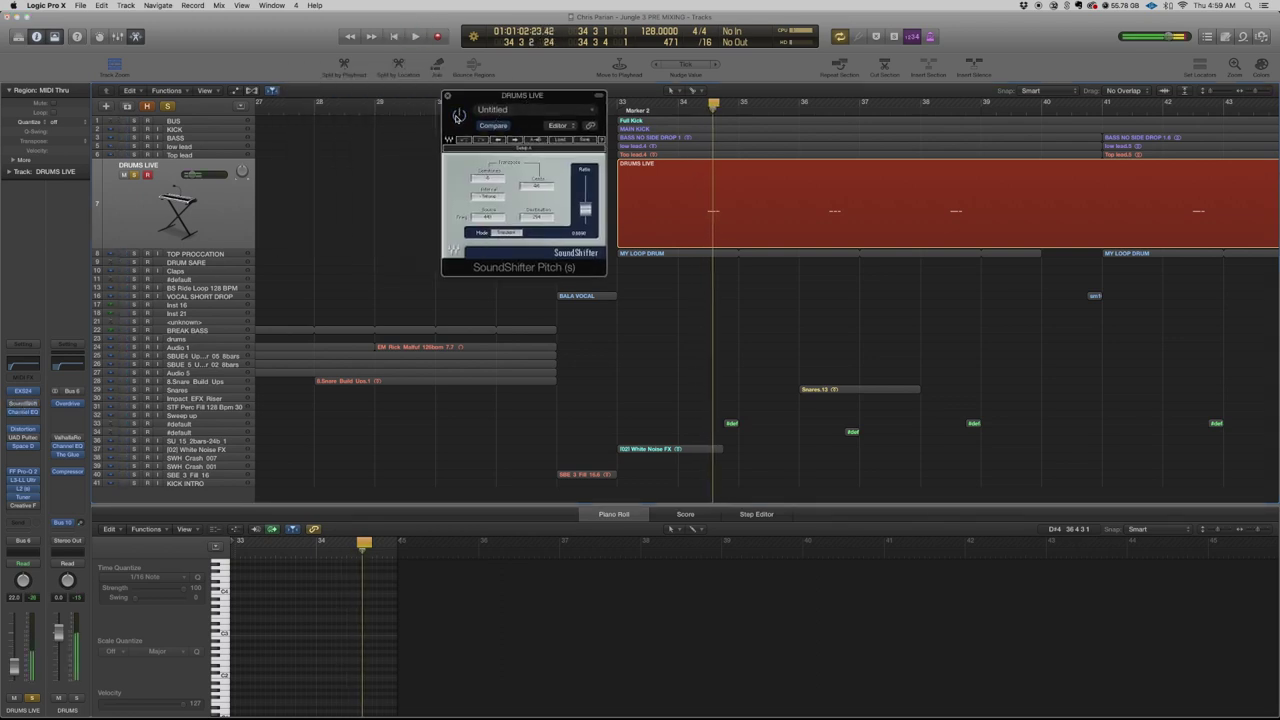
# - Take DRUMS LIVE out of solo, set the cycle range from bar 34 beat 2 to bar 35 beat 4 and play the full mix
pyautogui.click(136, 175)
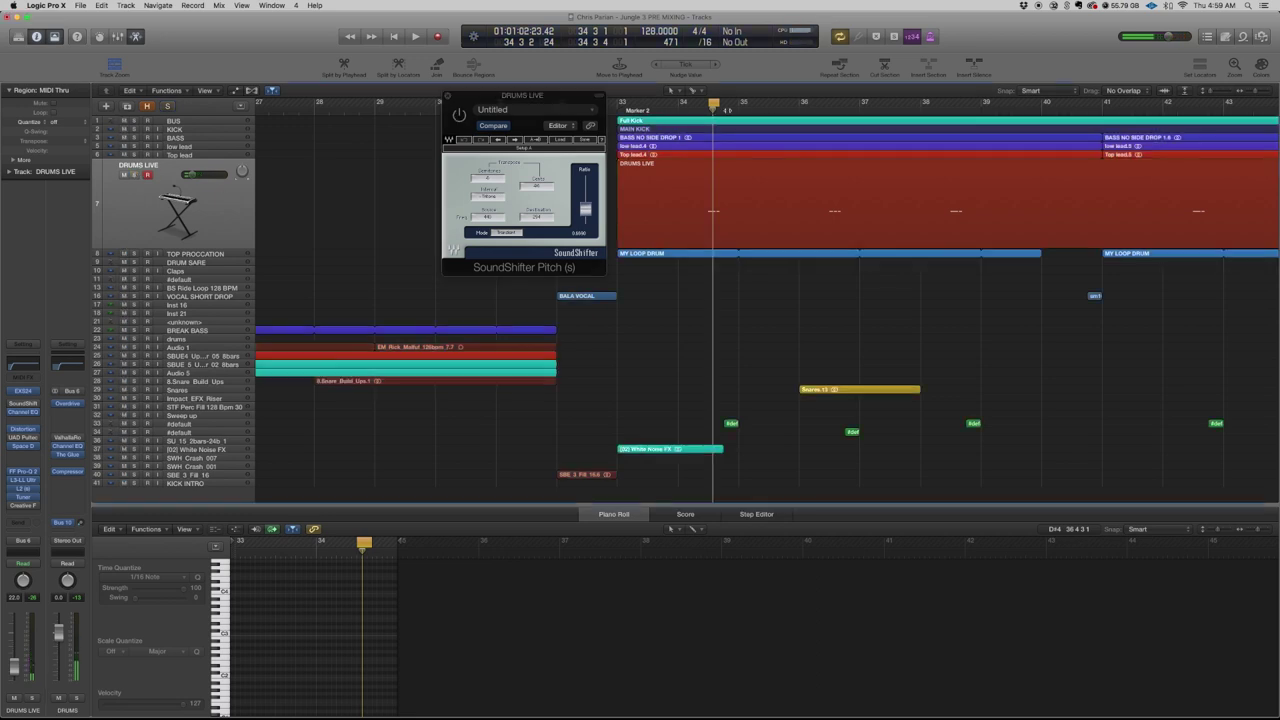
pyautogui.moveTo(695, 103); pyautogui.dragTo(784, 108)
pyautogui.press('space')
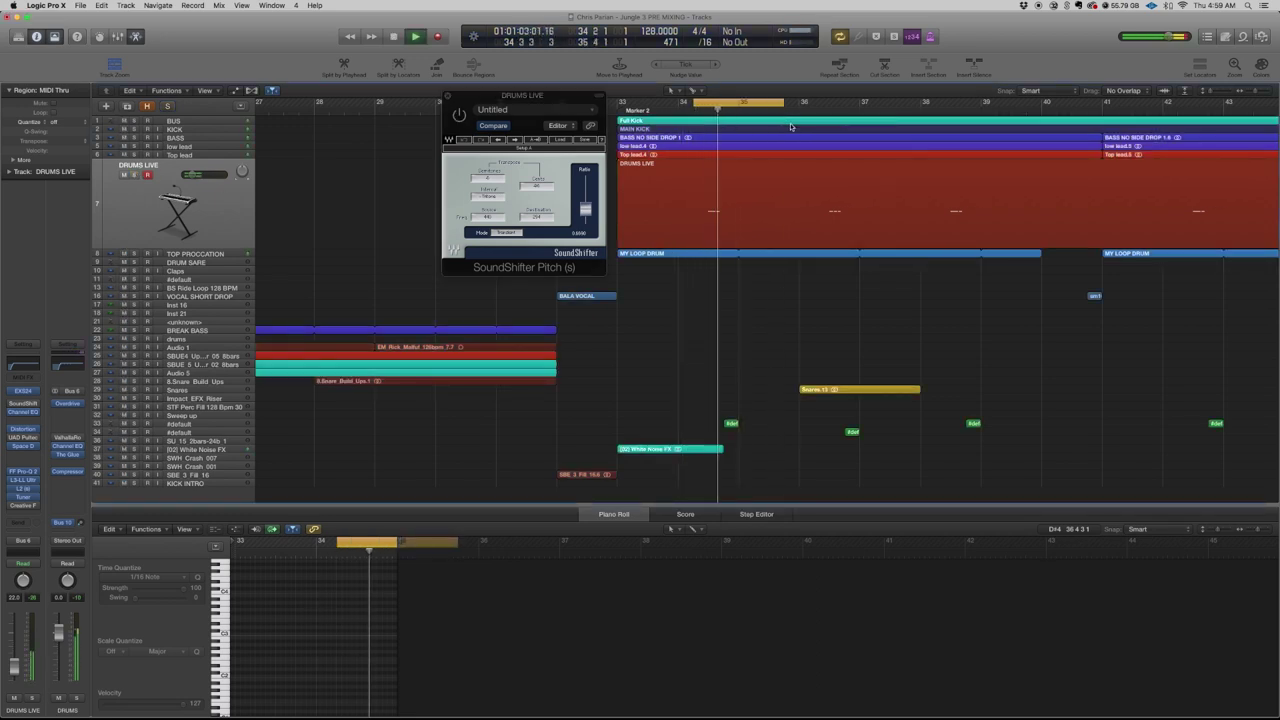
pyautogui.press(',')
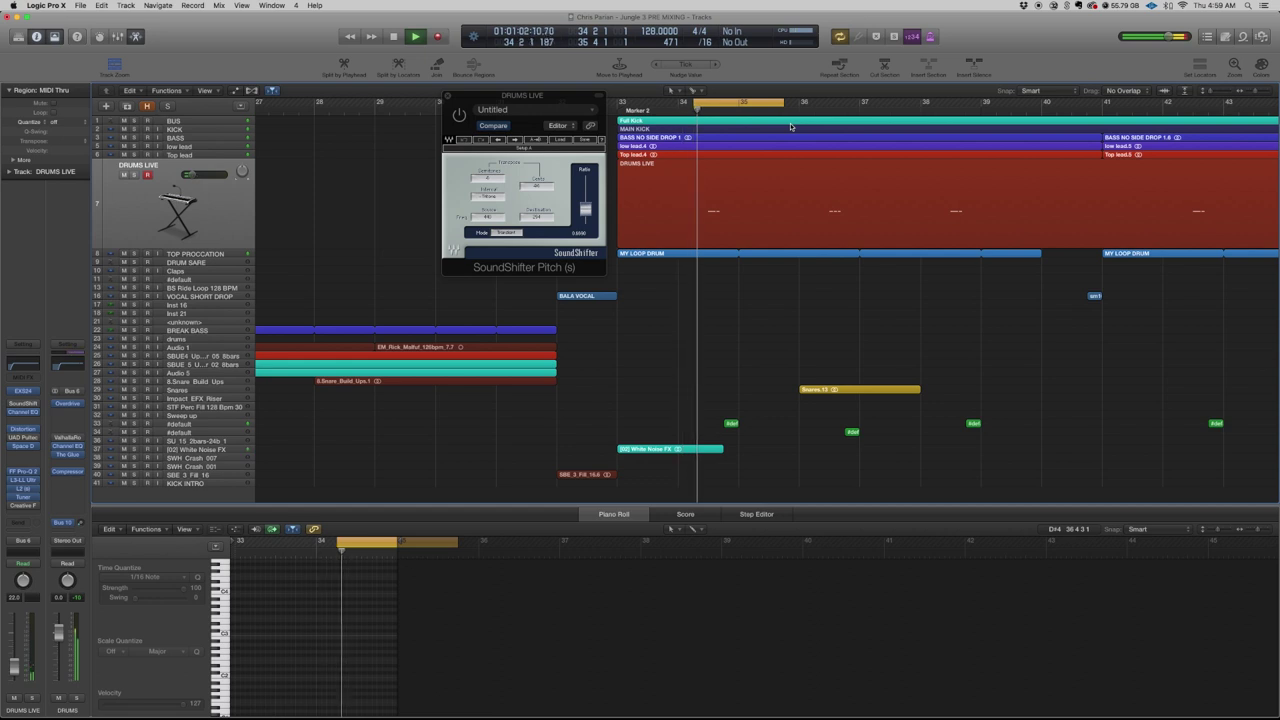
# - Re-enable SoundShifter on the DRUMS LIVE track and play the looped section again to compare the sound
pyautogui.press('space')
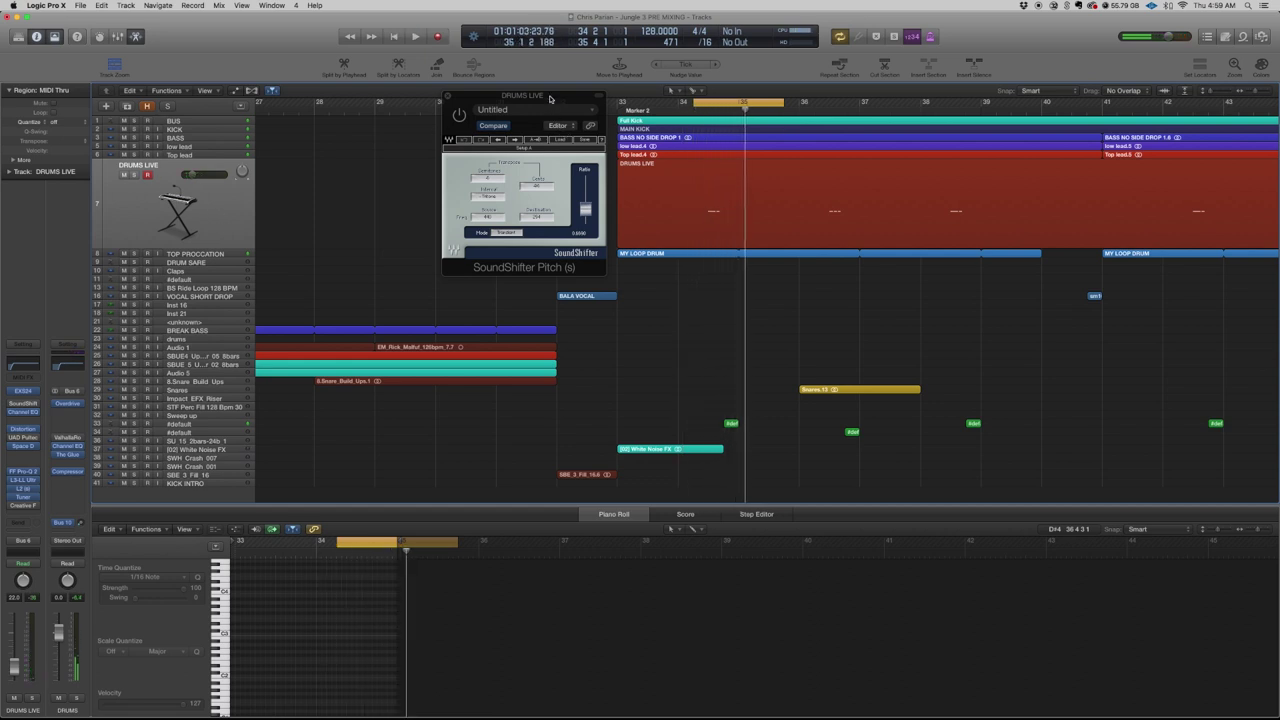
pyautogui.moveTo(549, 98); pyautogui.dragTo(550, 200)
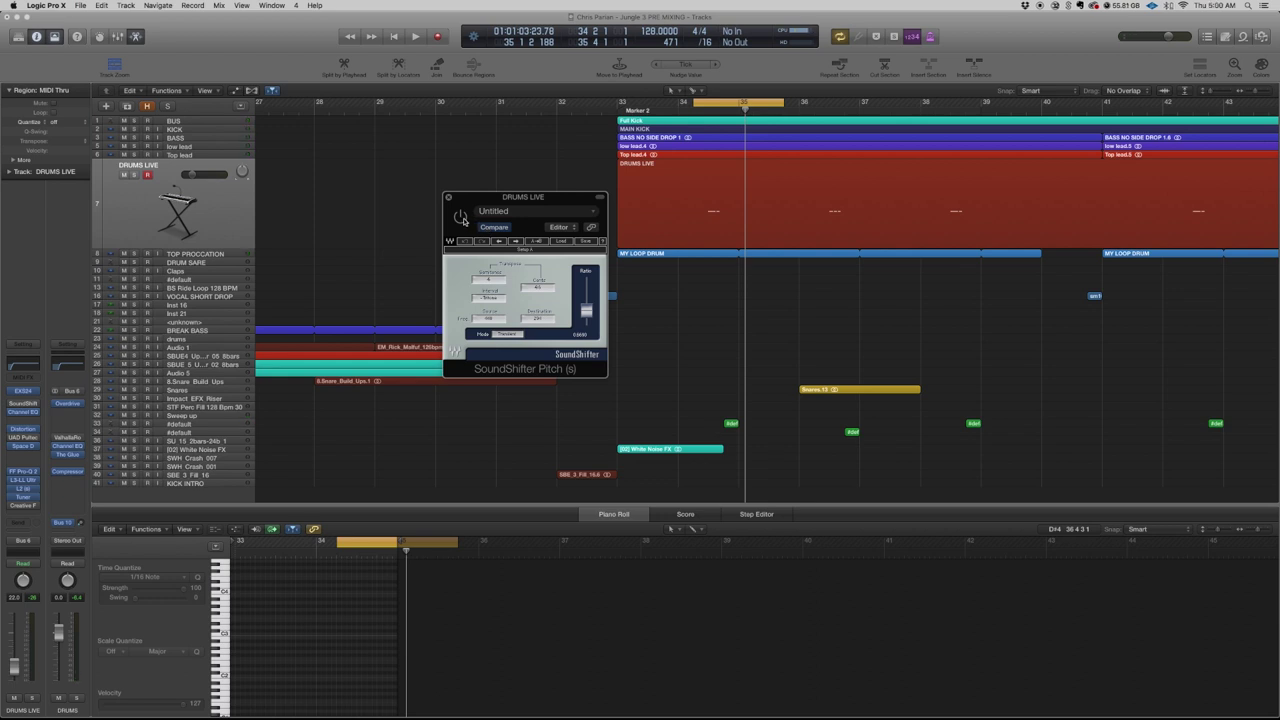
pyautogui.press('space')
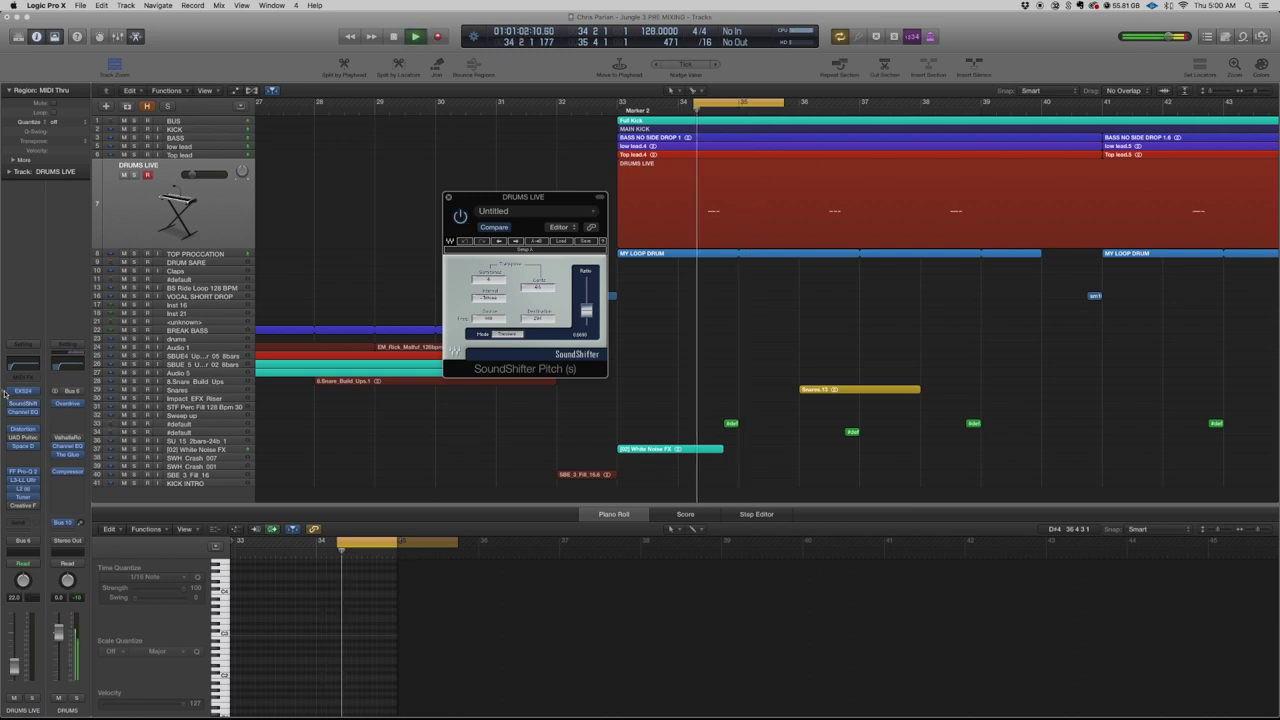
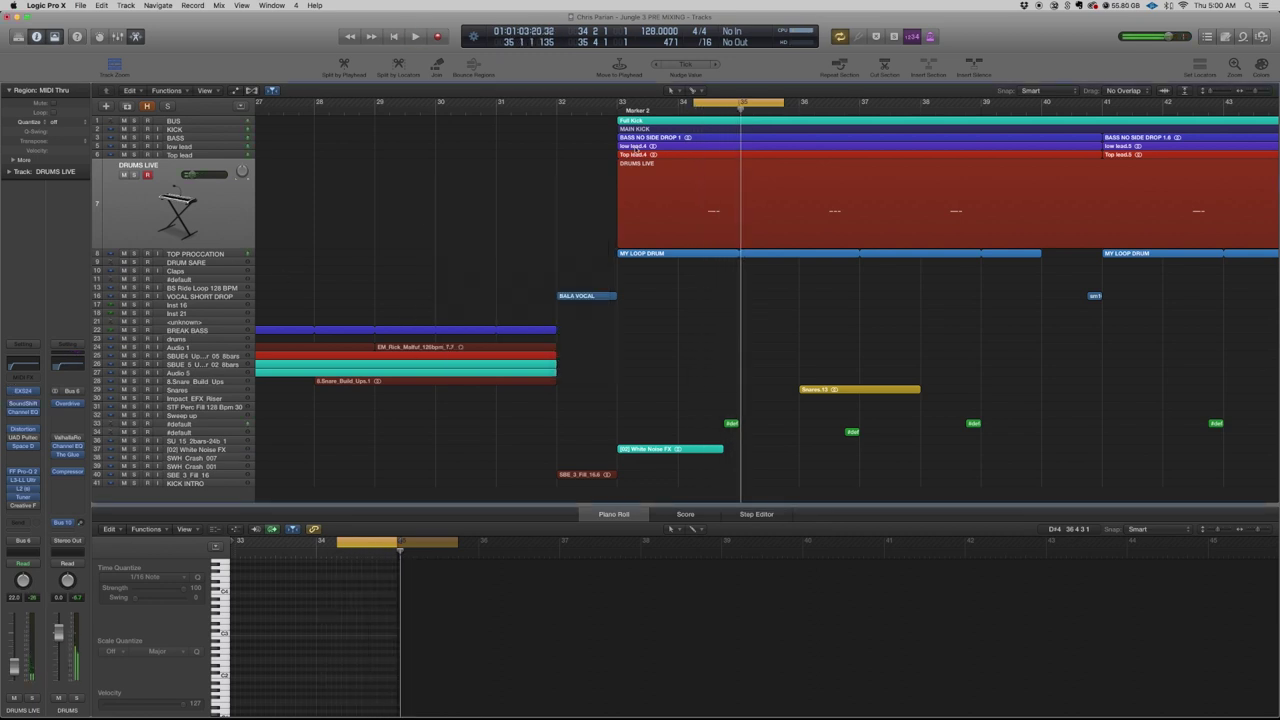
# - Set the cycle range to bars 32–33, solo the VOCAL SHORT DROP track and play its BALA VOCAL region
pyautogui.moveTo(558, 105); pyautogui.dragTo(617, 105)
pyautogui.click(187, 296)
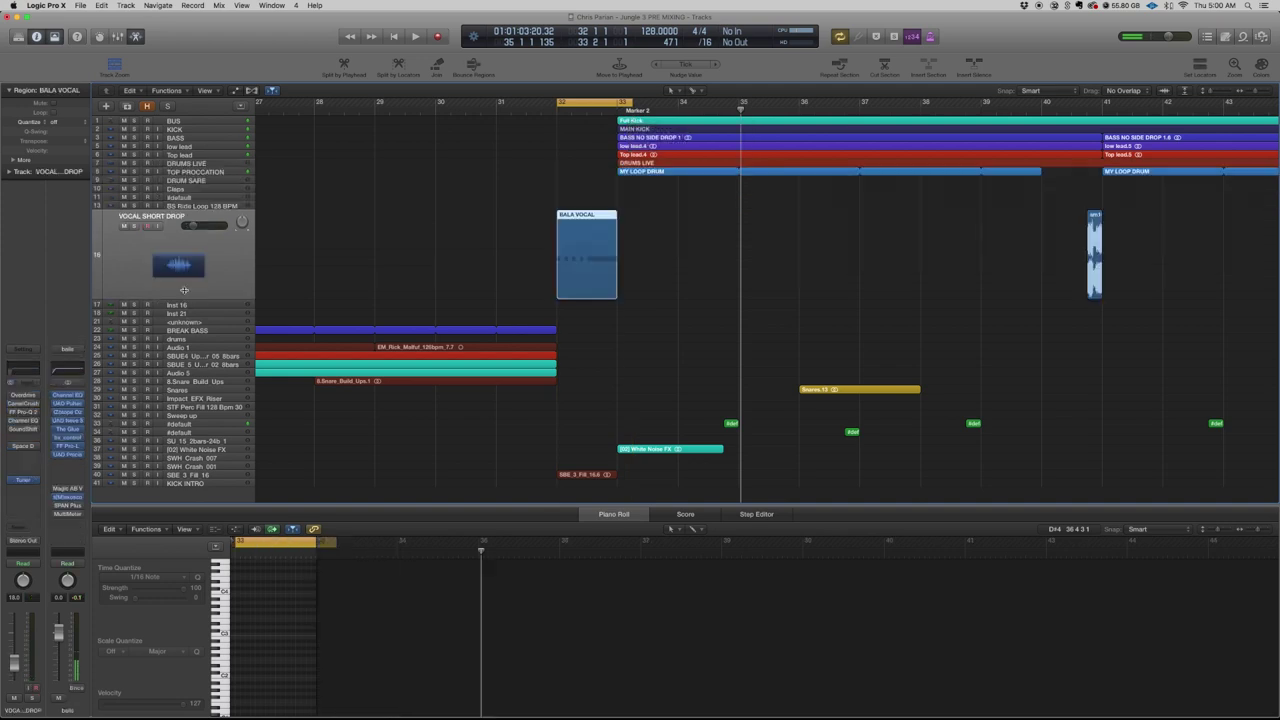
pyautogui.click(134, 226)
pyautogui.press('space')
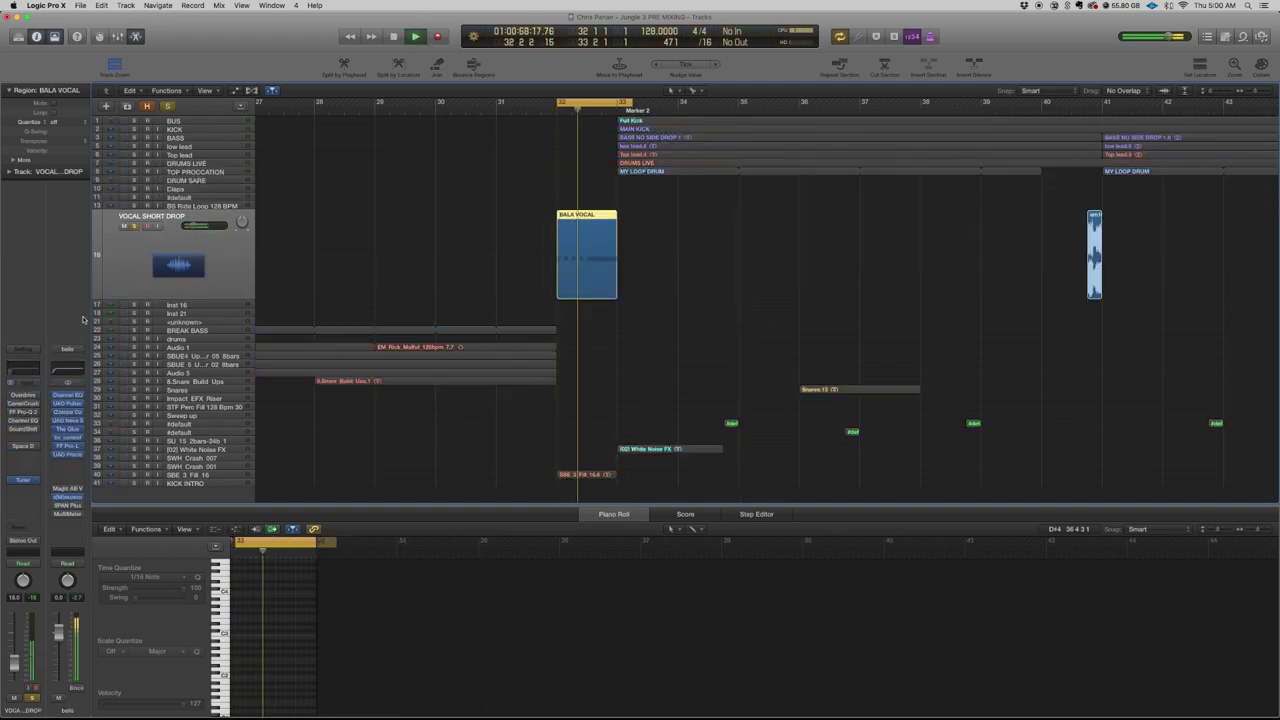
# - Enable SoundShifter on the soloed vocal and check its pitch with the Tuner during playback
pyautogui.click(22, 480)
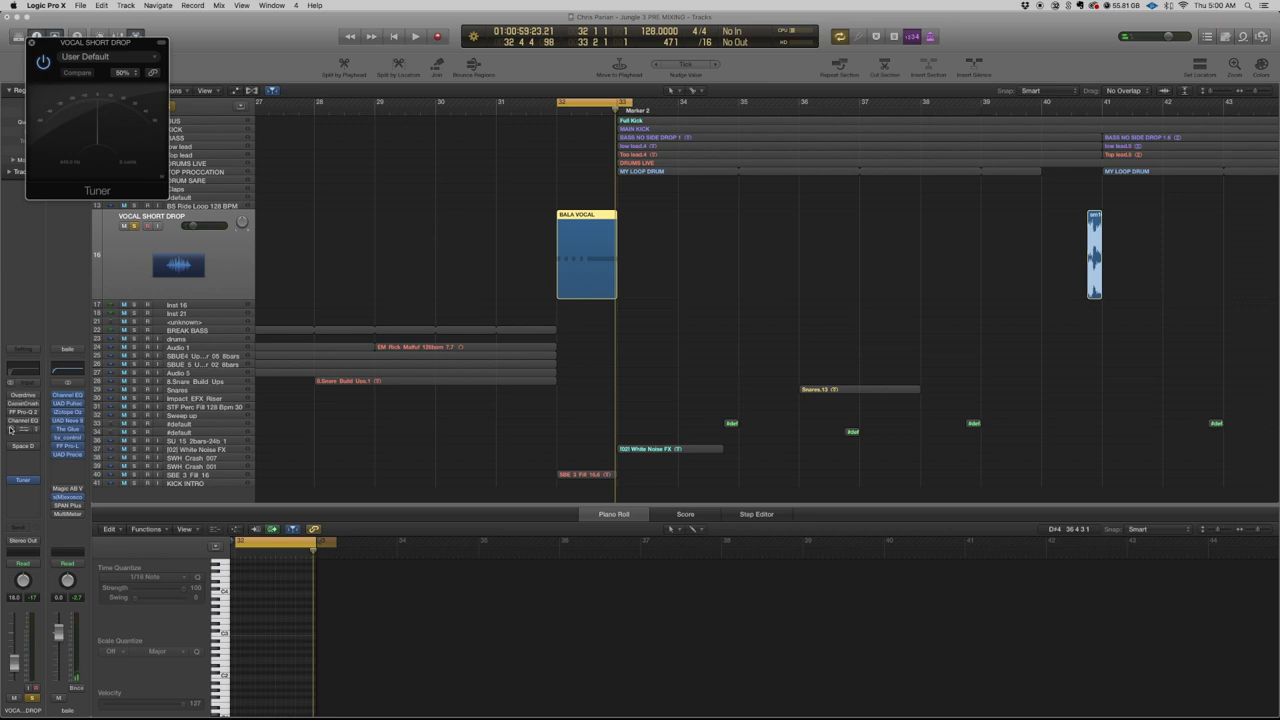
pyautogui.click(25, 432)
pyautogui.press('space')
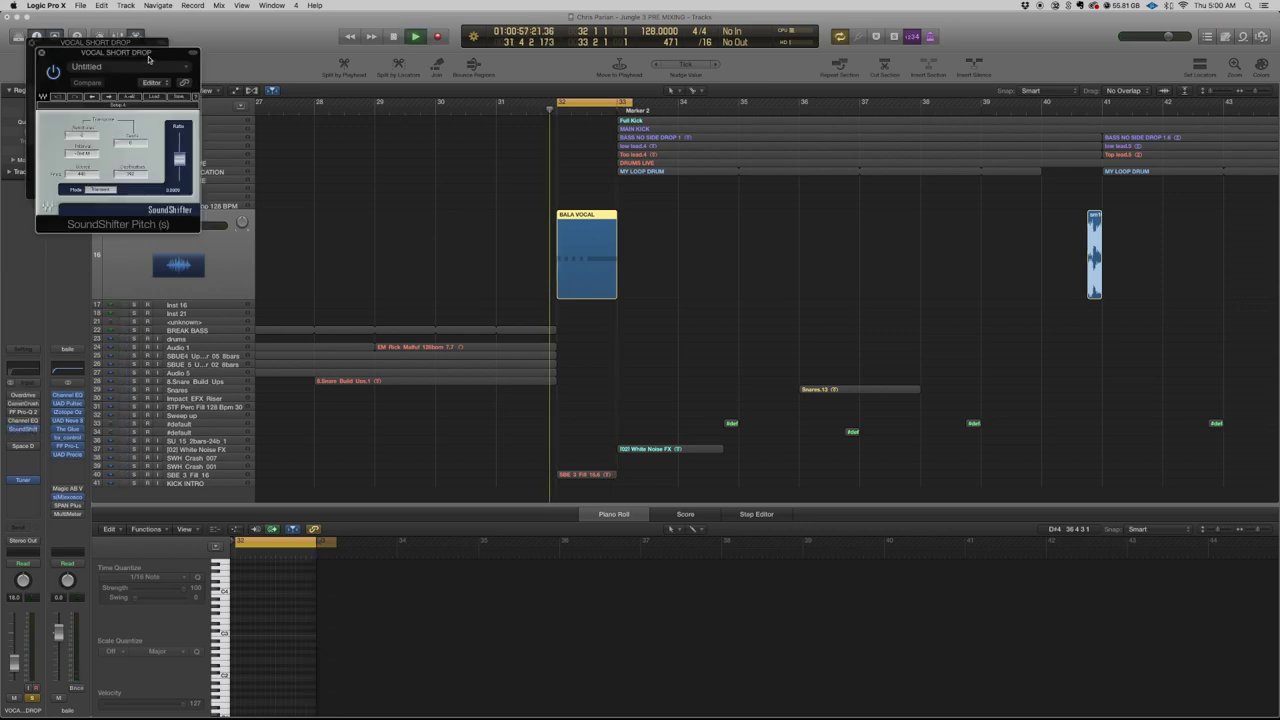
pyautogui.moveTo(146, 57); pyautogui.dragTo(430, 141)
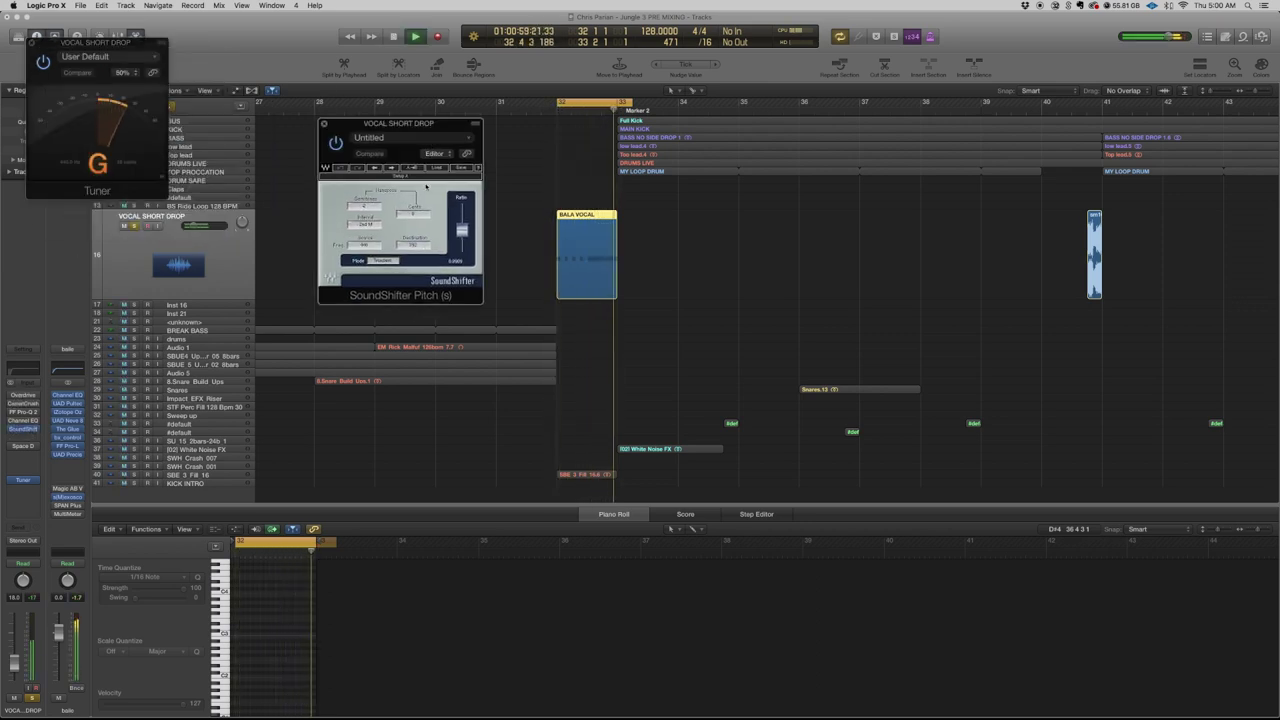
pyautogui.press('space')
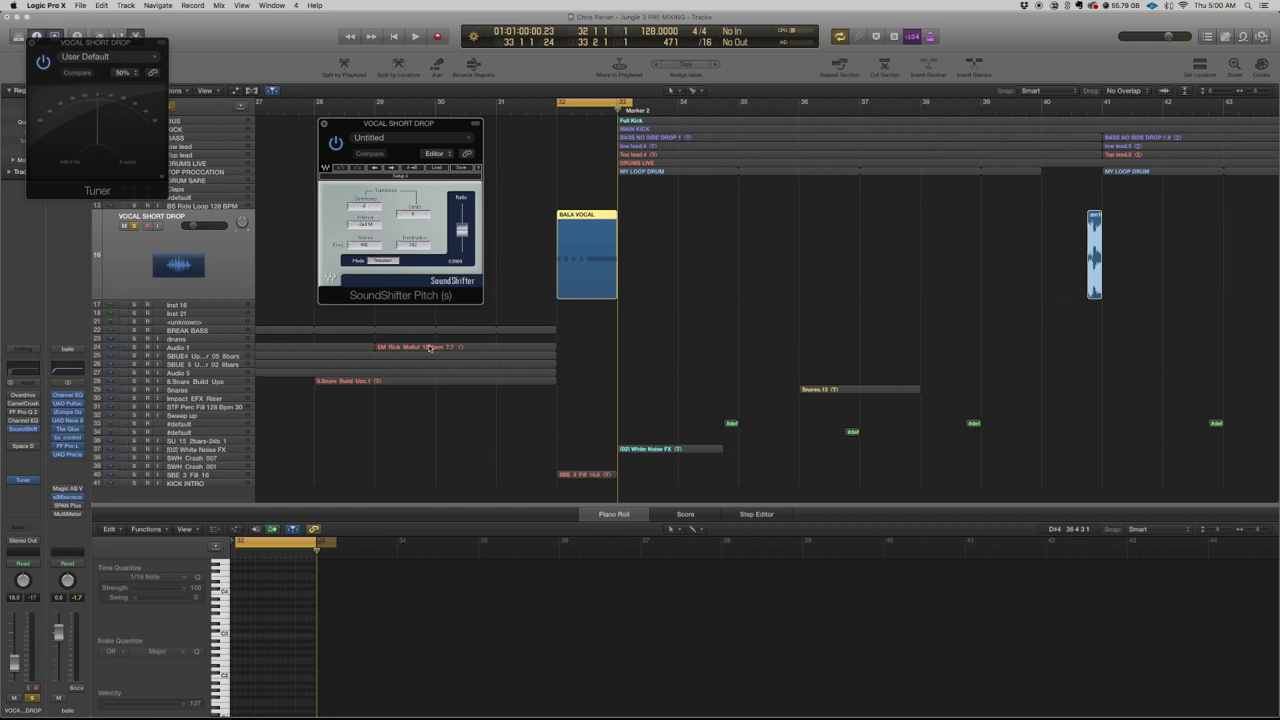
pyautogui.press('space')
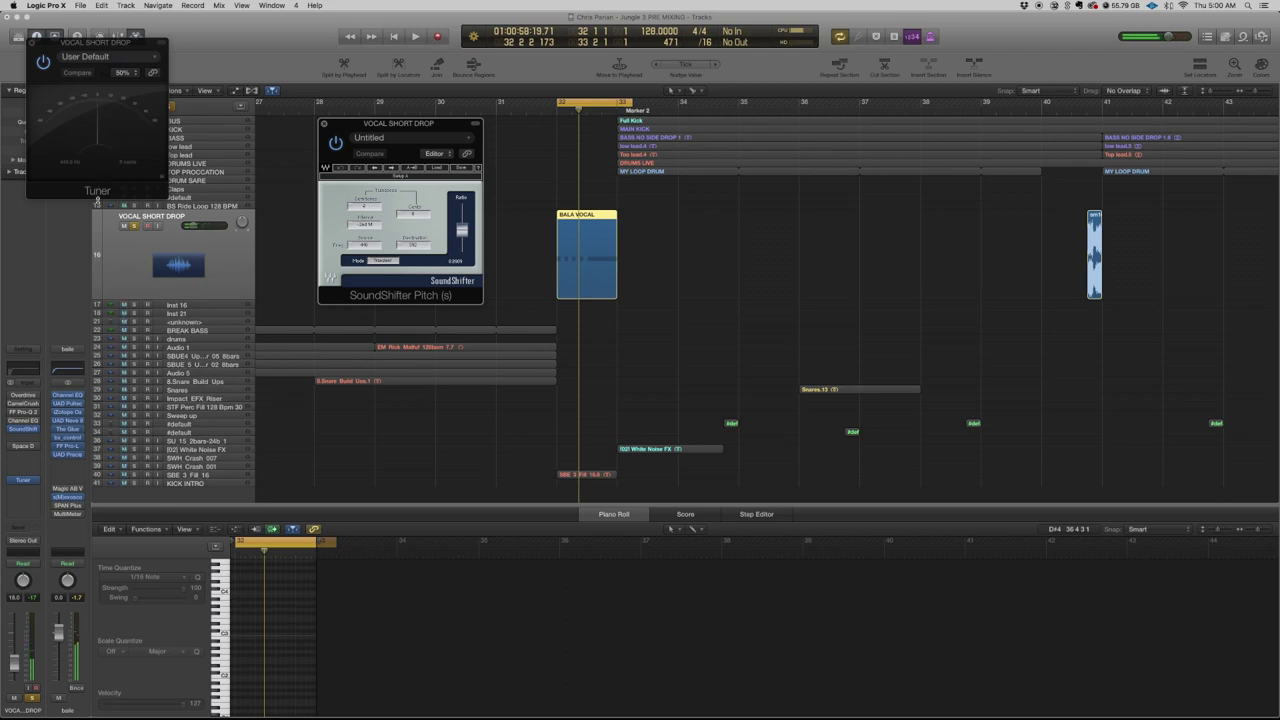
# - Bypass the vocal's SoundShifter, unsolo the track, and play the full mix with the cycle extended from bar 32 to almost bar 35
pyautogui.click(336, 143)
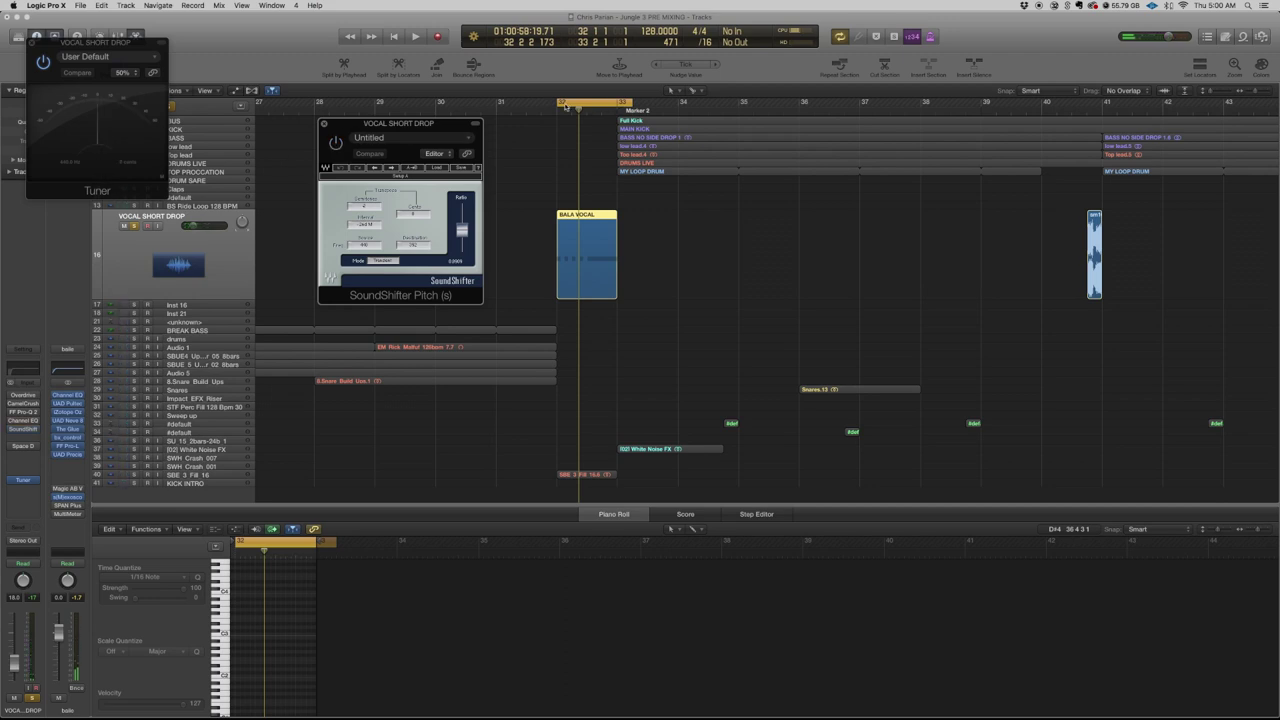
pyautogui.click(136, 226)
pyautogui.click(612, 103)
pyautogui.click(615, 103)
pyautogui.moveTo(558, 103); pyautogui.dragTo(730, 103)
pyautogui.click(567, 103)
pyautogui.click(614, 103)
pyautogui.press('space')
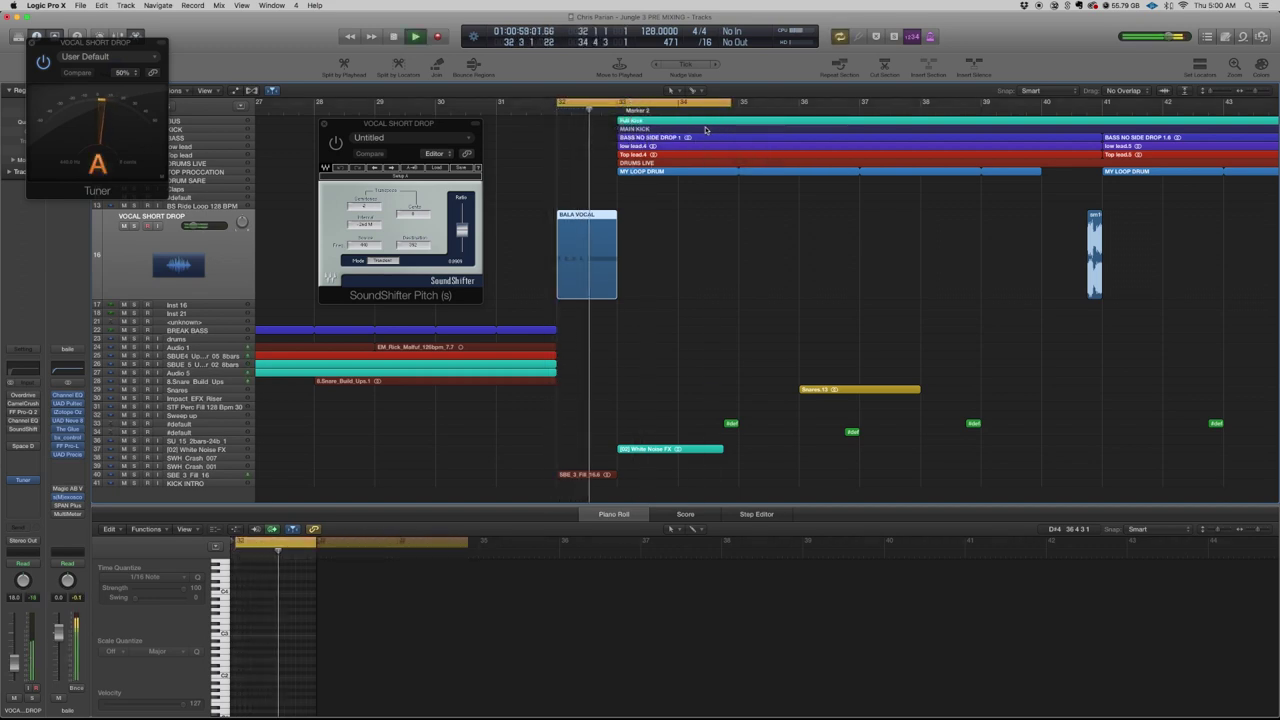
pyautogui.press('space')
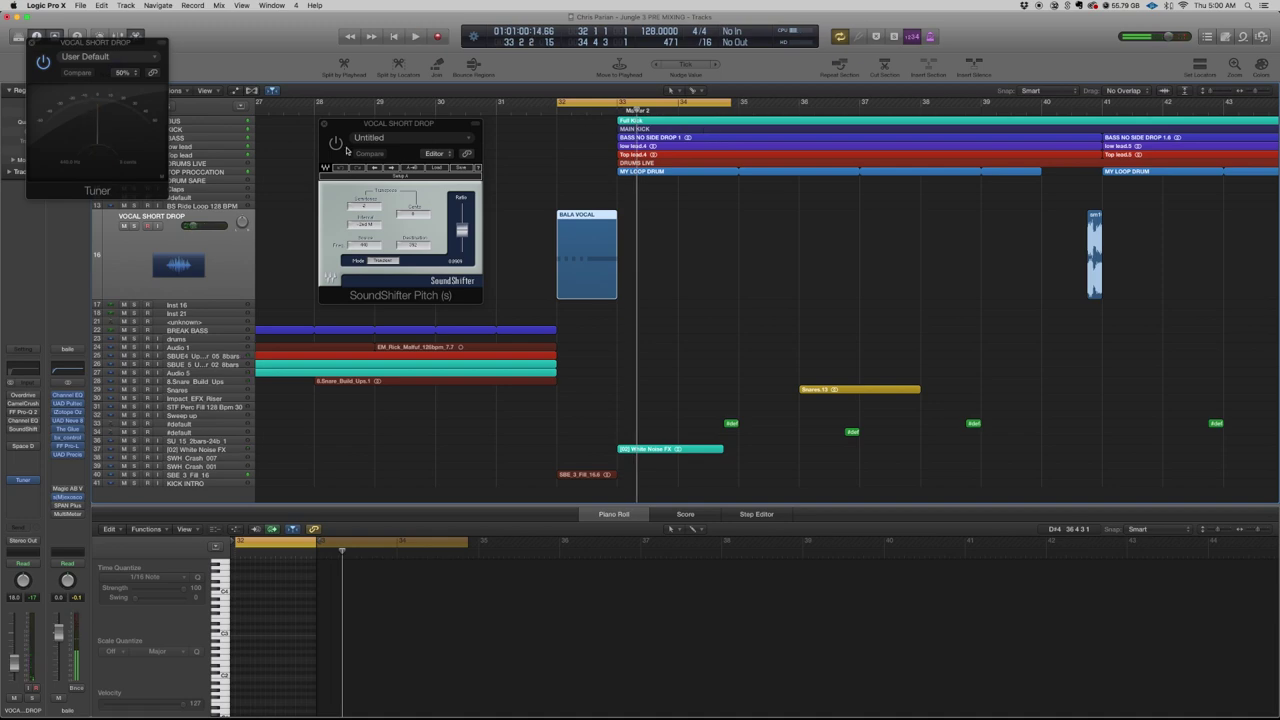
# - Re-enable SoundShifter on VOCAL SHORT DROP, close the Tuner and play the vocal within the full mix
pyautogui.click(337, 143)
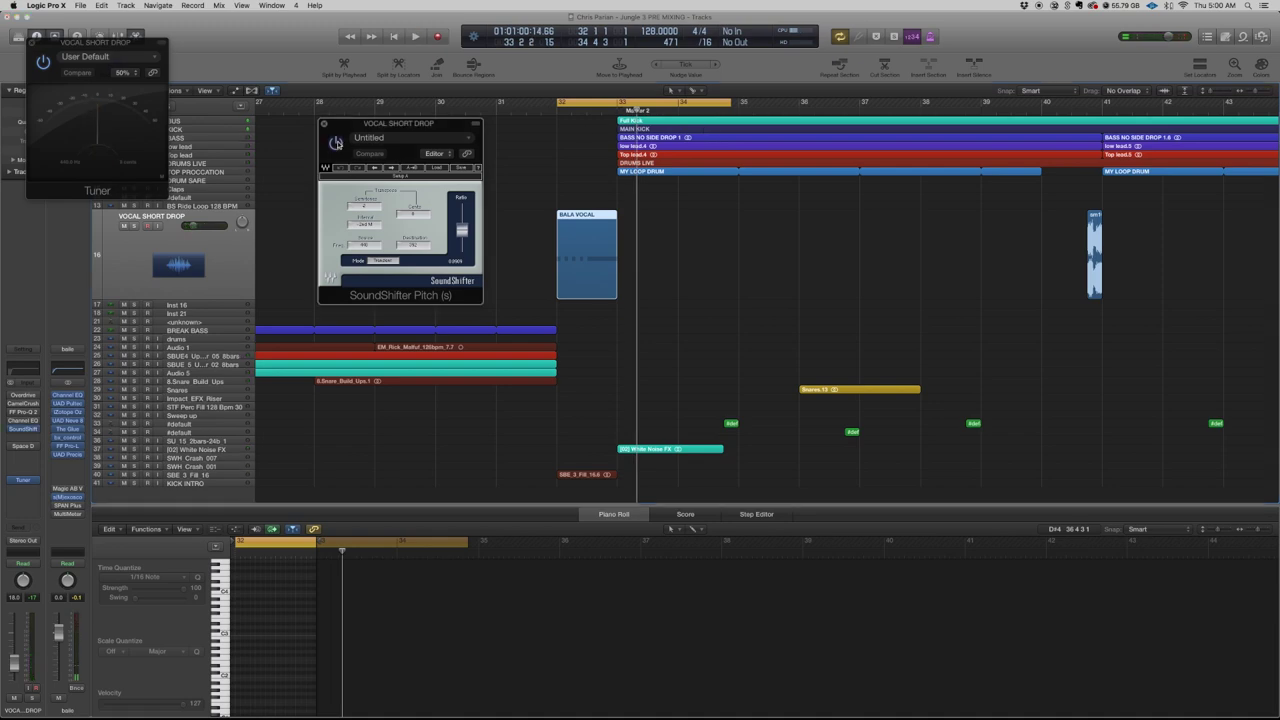
pyautogui.click(24, 430)
pyautogui.click(24, 430)
pyautogui.click(30, 43)
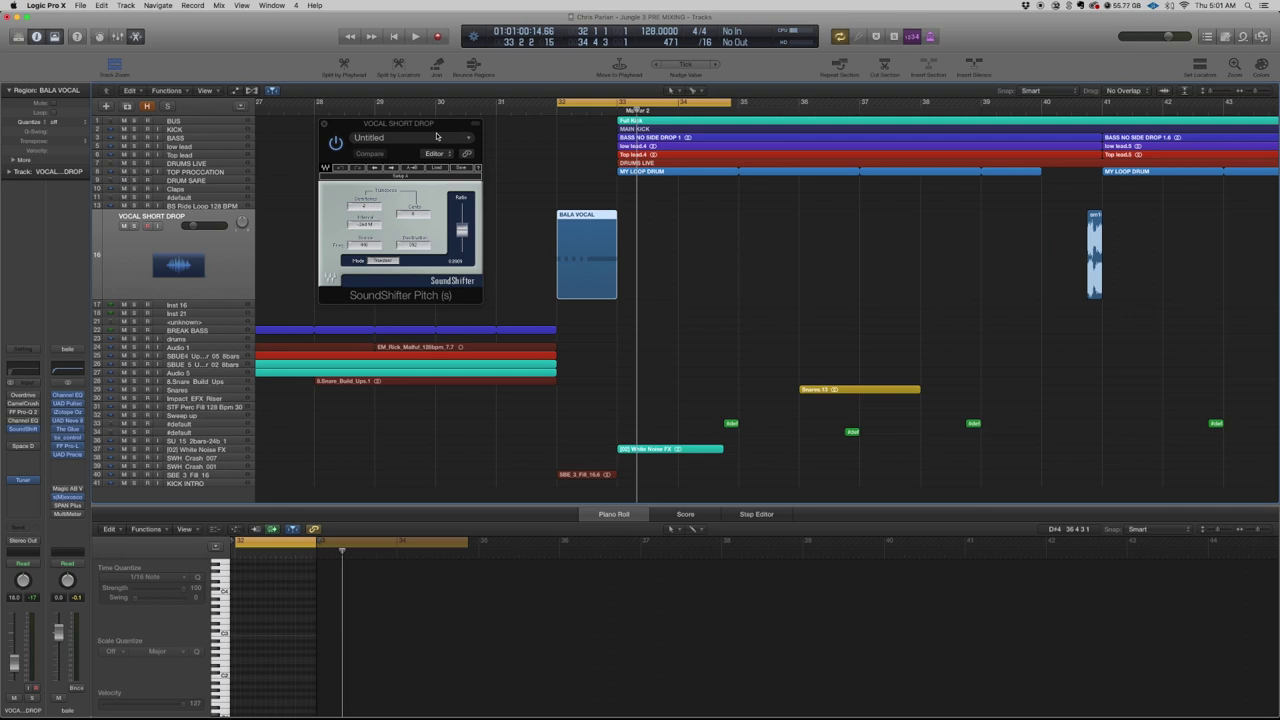
pyautogui.press('space')
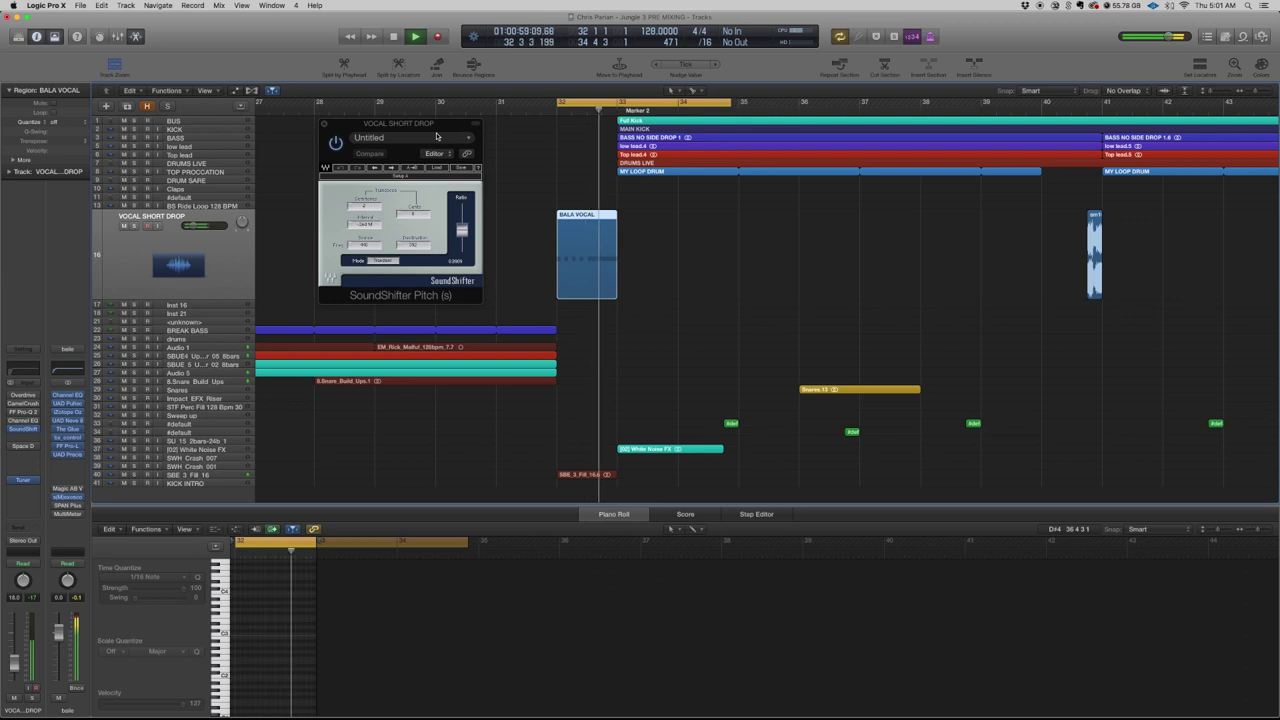
pyautogui.press('space')
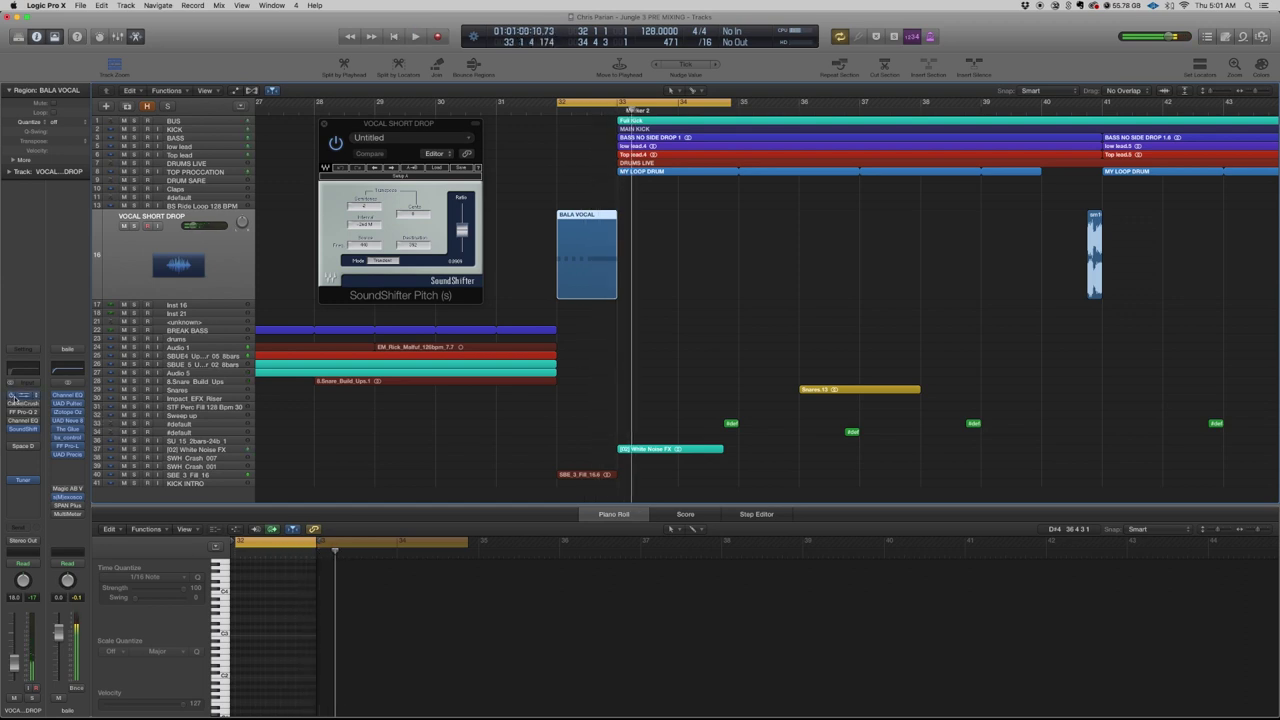
# - Enable Overdrive and CamelCrusher on the VOCAL SHORT DROP track, auditioning the mix after each one
pyautogui.click(12, 396)
pyautogui.press('space')
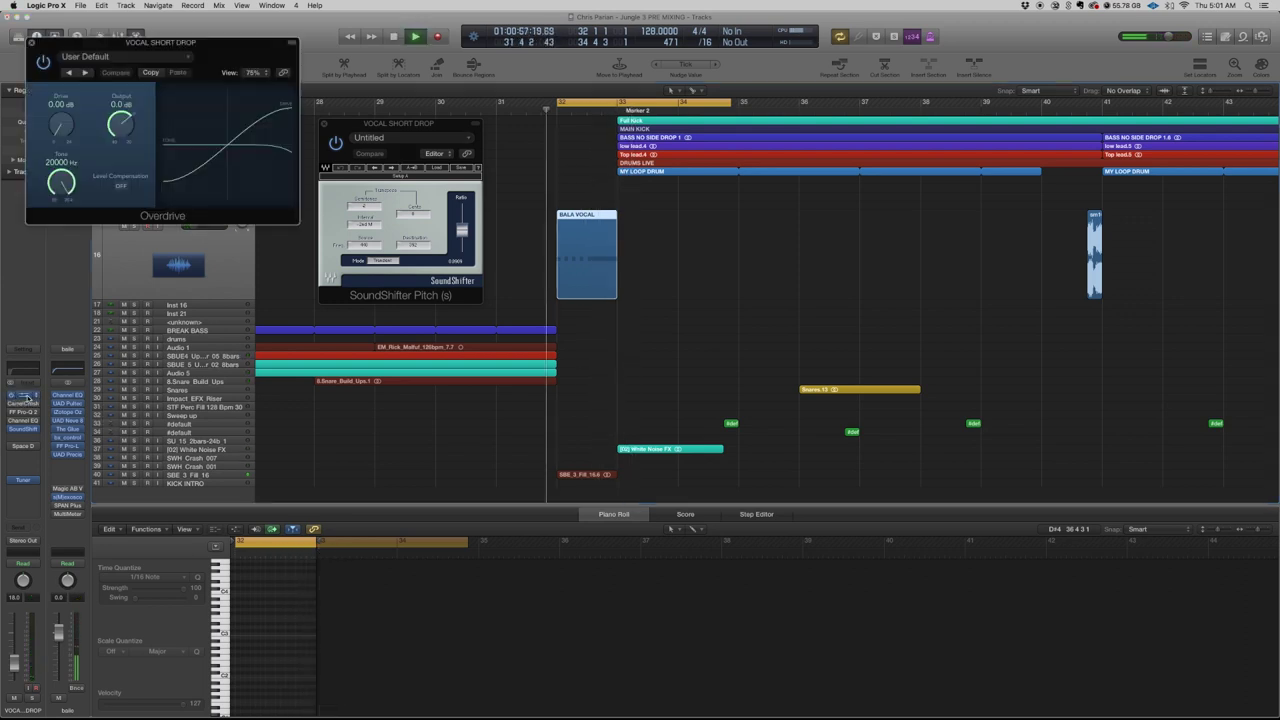
pyautogui.press('space')
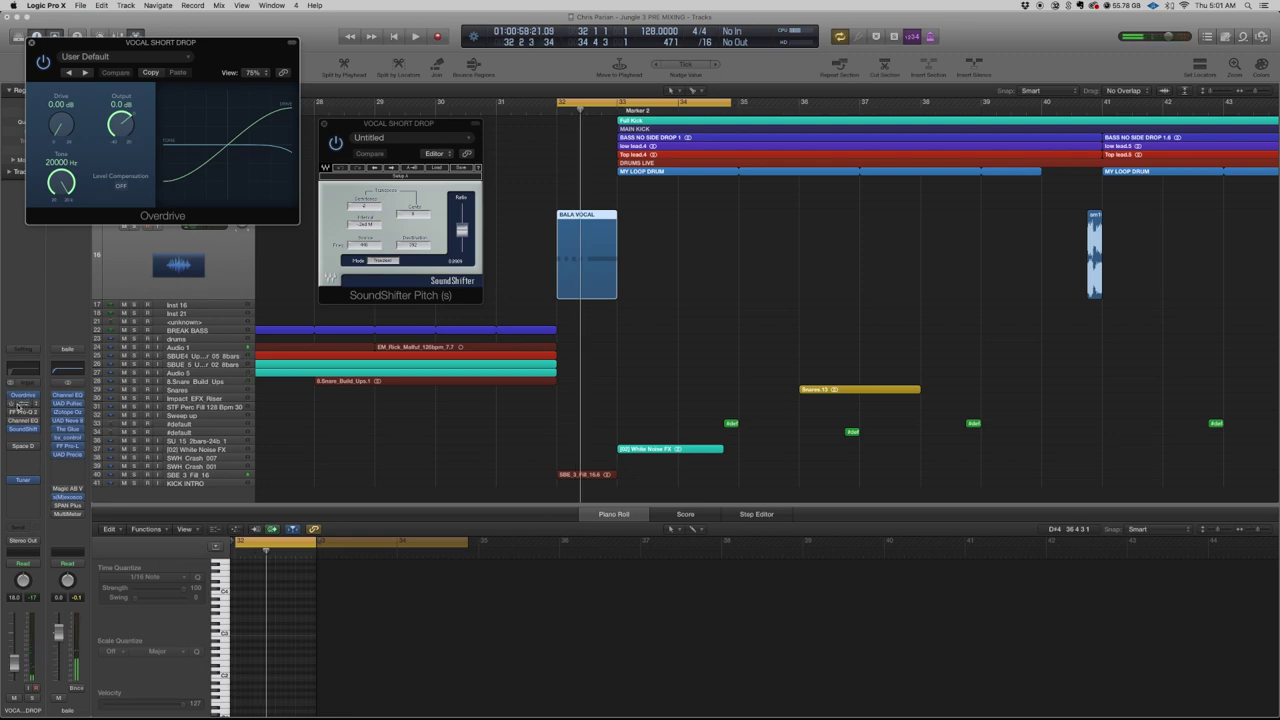
pyautogui.click(20, 404)
pyautogui.press('space')
pyautogui.press('space')
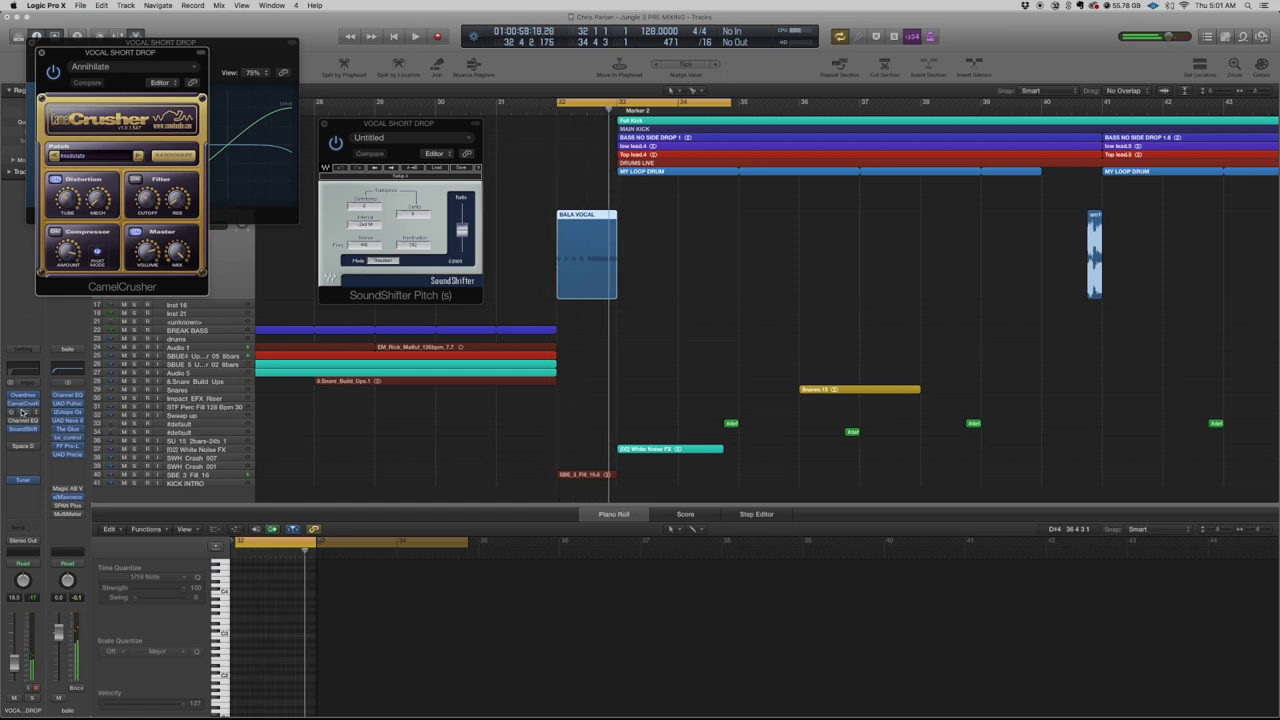
# - Enable FF Pro-Q 2 on the vocal track and audition its EQ boosts with the full mix
pyautogui.click(24, 412)
pyautogui.moveTo(270, 88); pyautogui.dragTo(476, 136)
pyautogui.press('space')
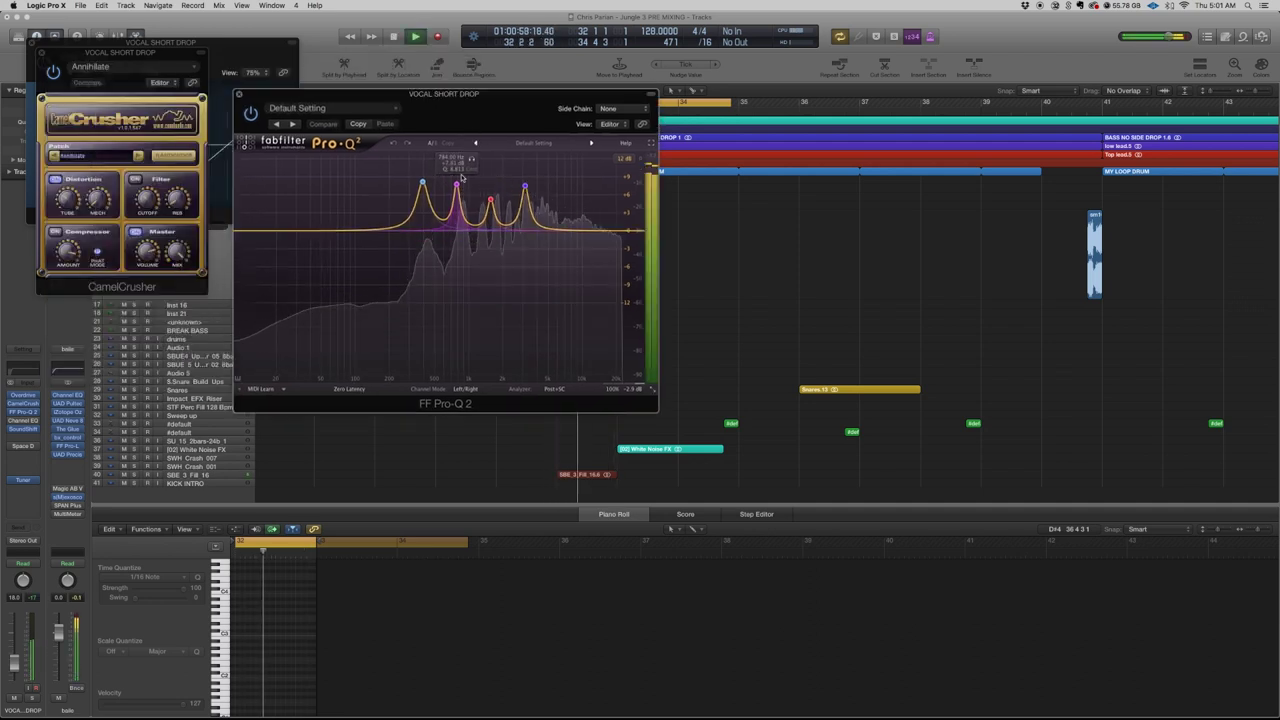
pyautogui.click(472, 160)
pyautogui.press('space')
pyautogui.moveTo(496, 95); pyautogui.dragTo(594, 342)
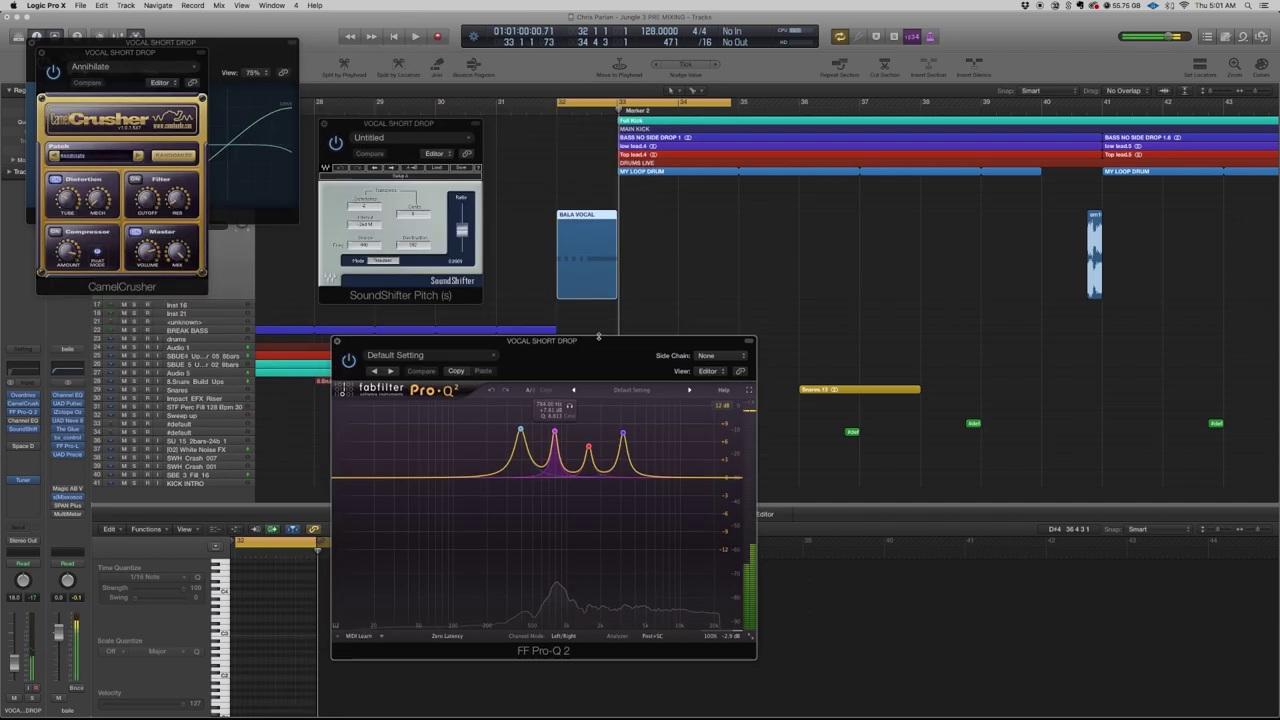
# - Solo the vocal with the cycle range set to bars 32–33, and leave only the FF Pro-Q 2 window open
pyautogui.click(563, 99)
pyautogui.moveTo(562, 99); pyautogui.dragTo(617, 99)
pyautogui.click(43, 52)
pyautogui.click(30, 42)
pyautogui.click(32, 44)
pyautogui.click(287, 147)
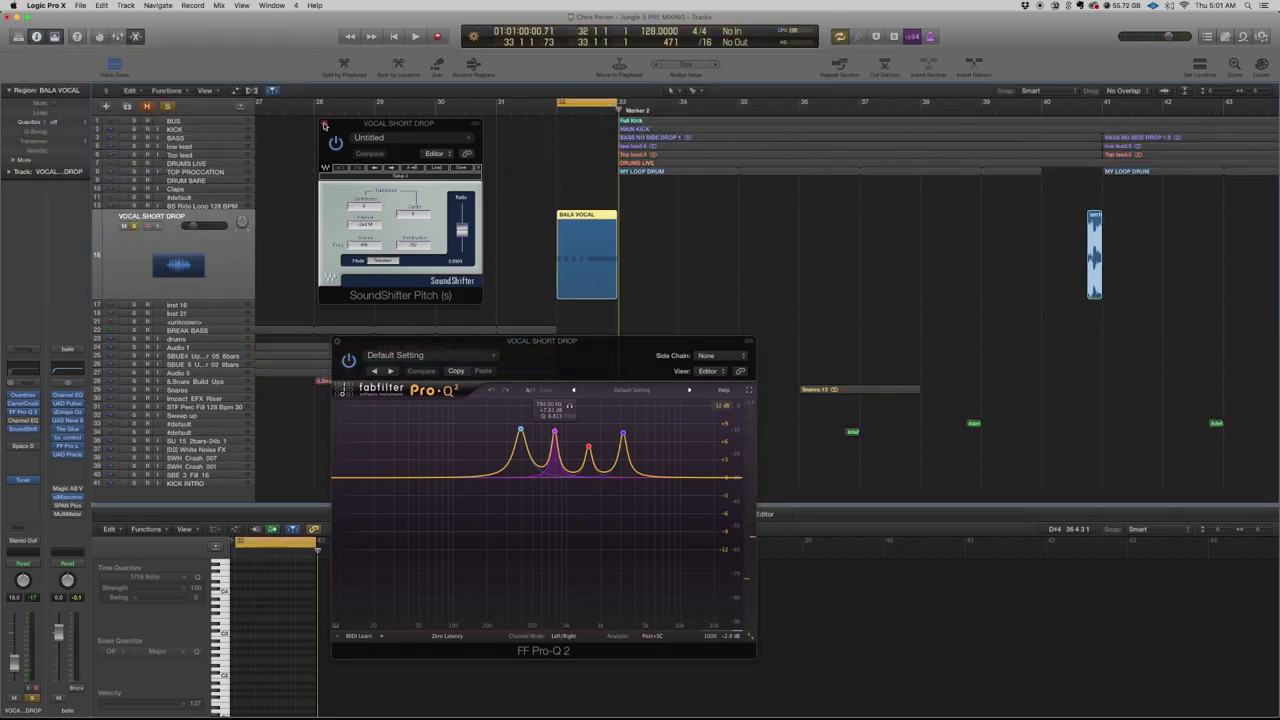
pyautogui.click(324, 125)
pyautogui.moveTo(487, 346); pyautogui.dragTo(327, 320)
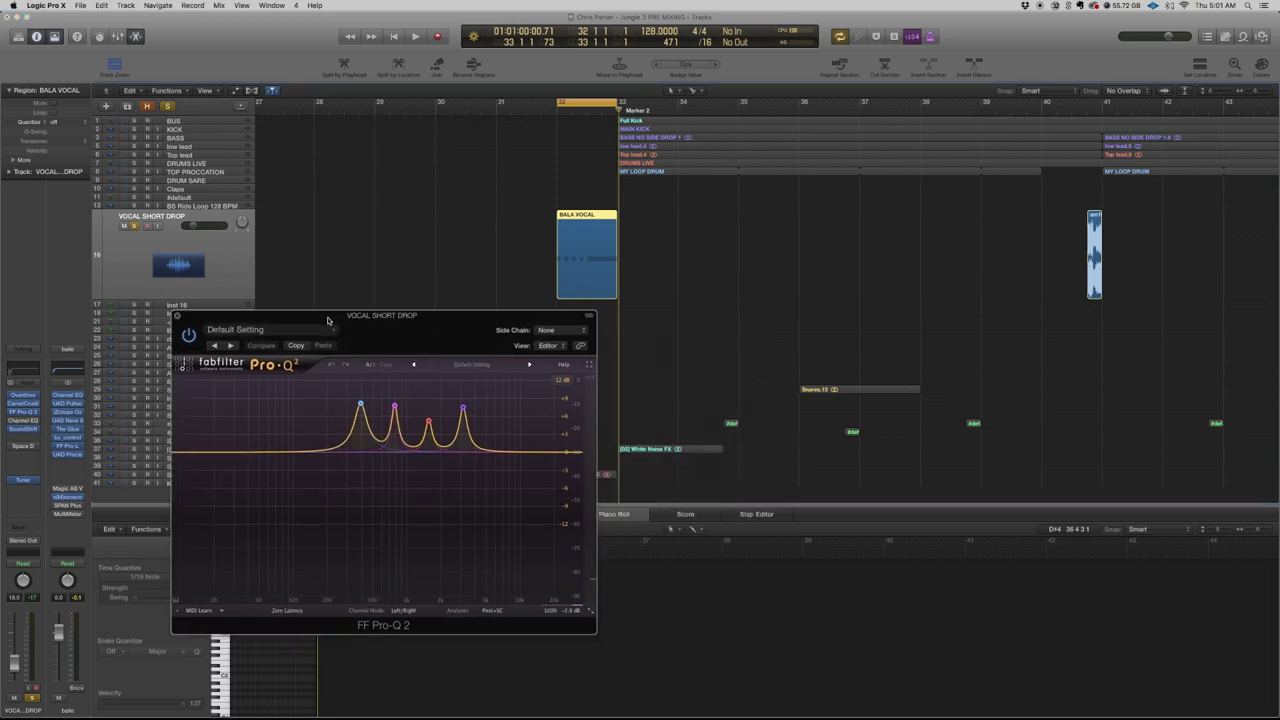
# - Play the soloed vocal and listen to individual boosted bands in FF Pro-Q 2
pyautogui.press('space')
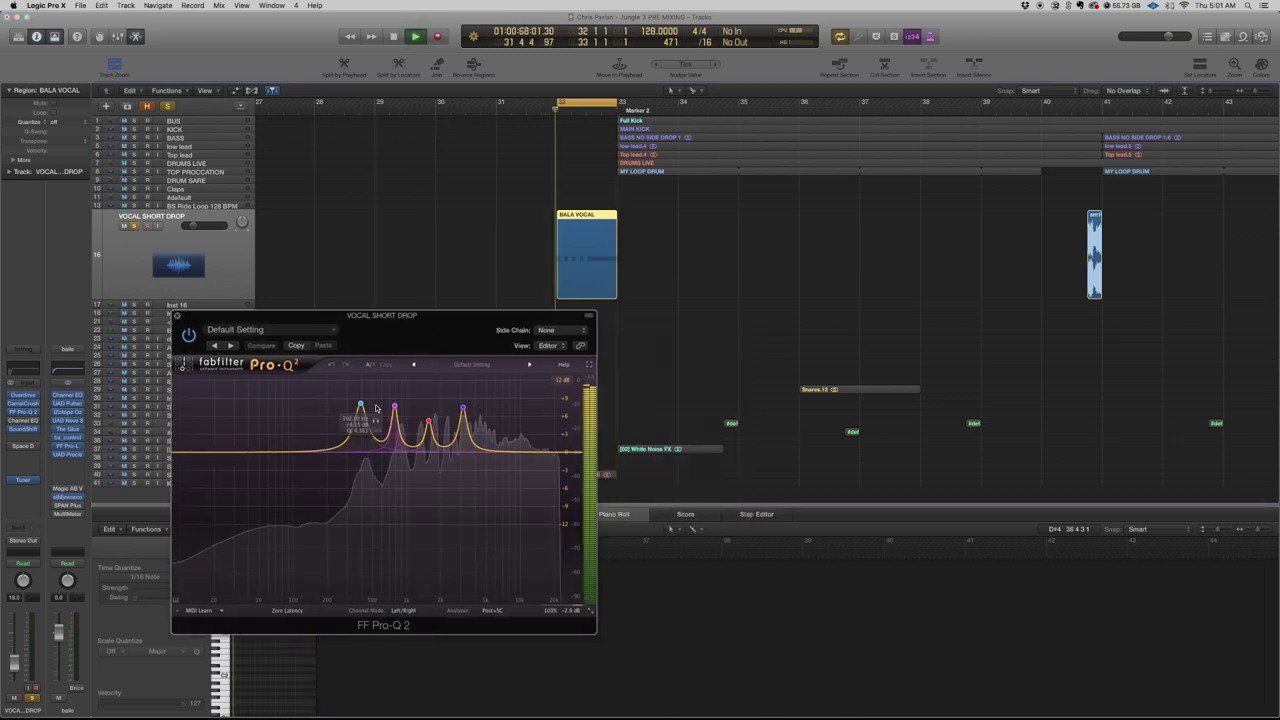
pyautogui.click(409, 382)
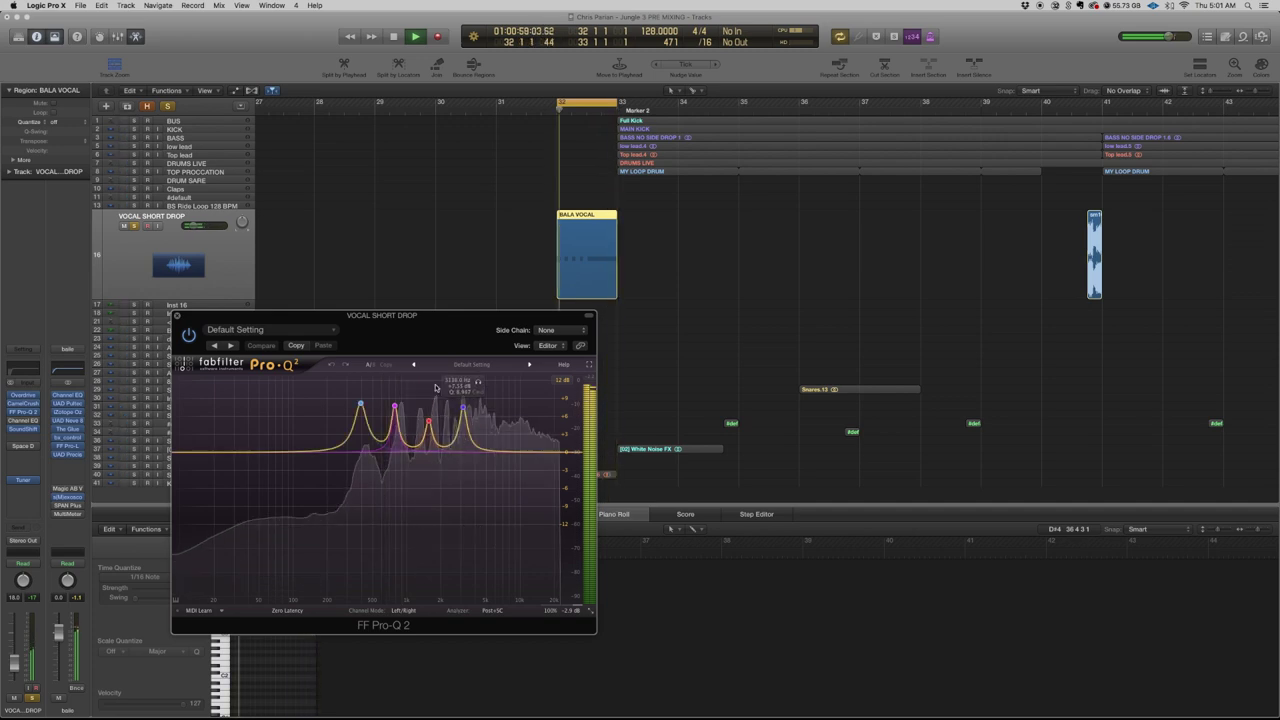
pyautogui.click(444, 396)
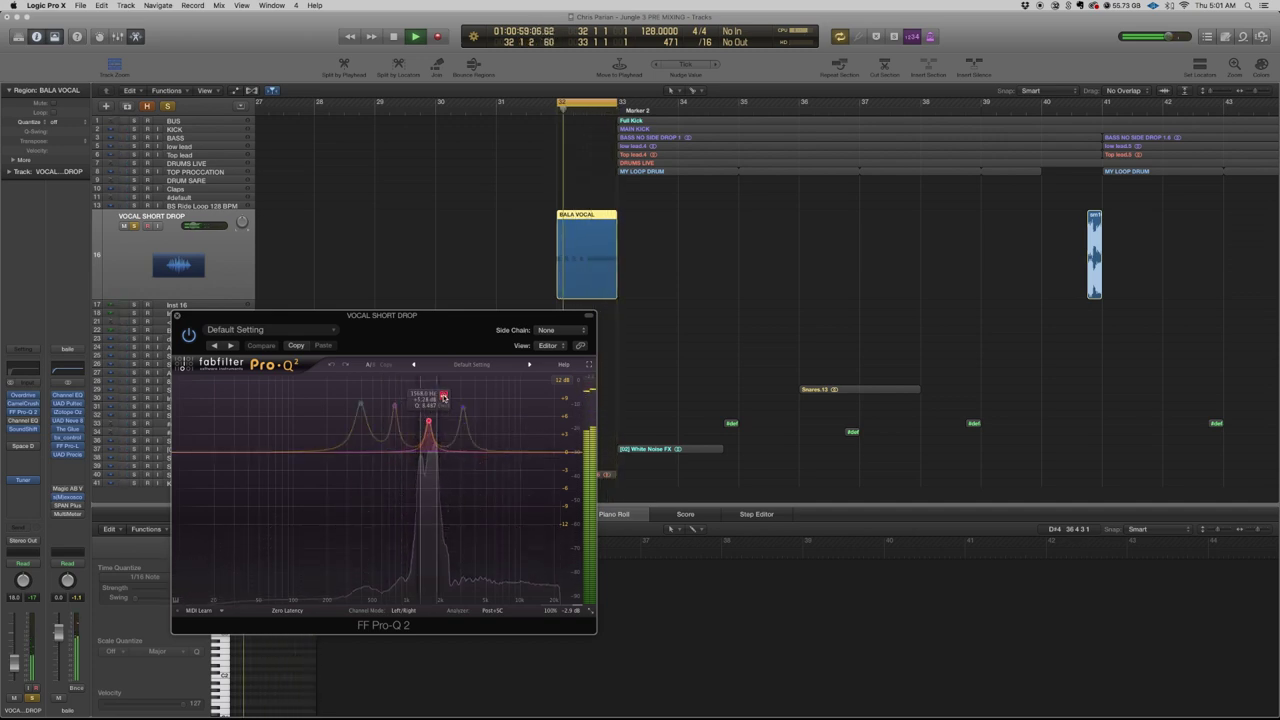
pyautogui.click(479, 385)
pyautogui.press('space')
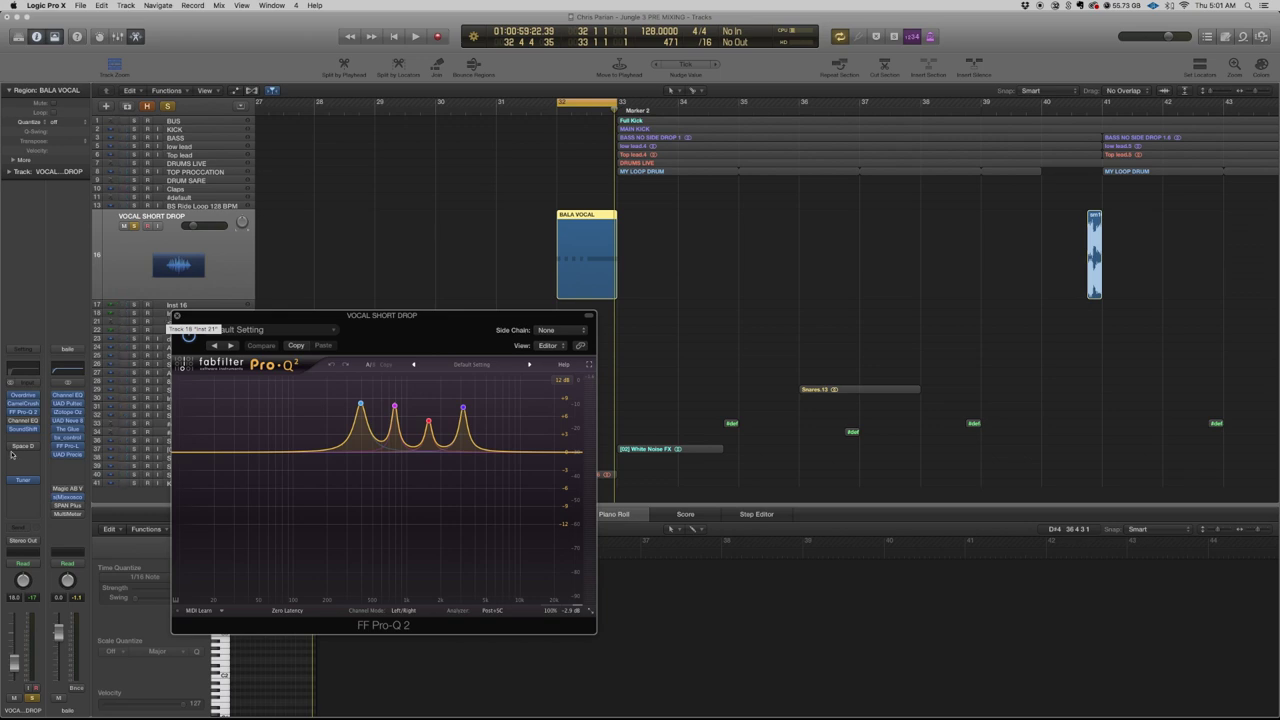
# - Check the processed vocal's pitch with the Tuner, close both plug-in windows and unsolo the track
pyautogui.click(22, 480)
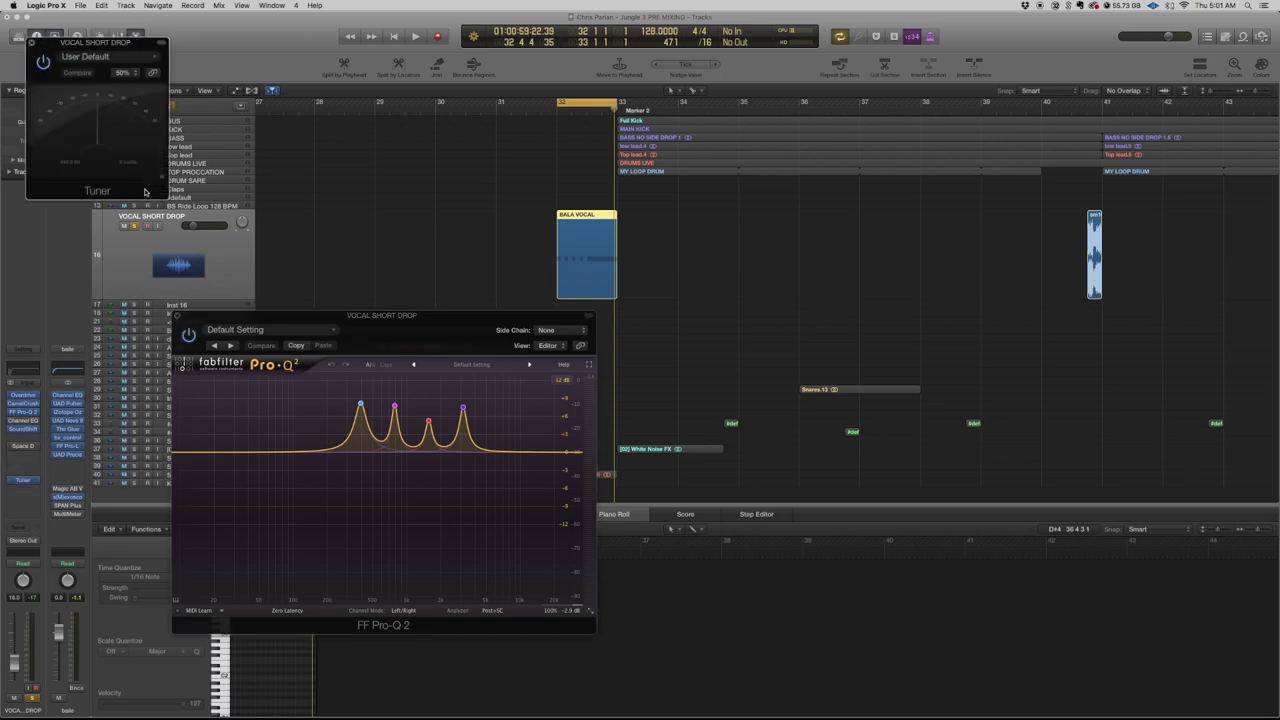
pyautogui.press('space')
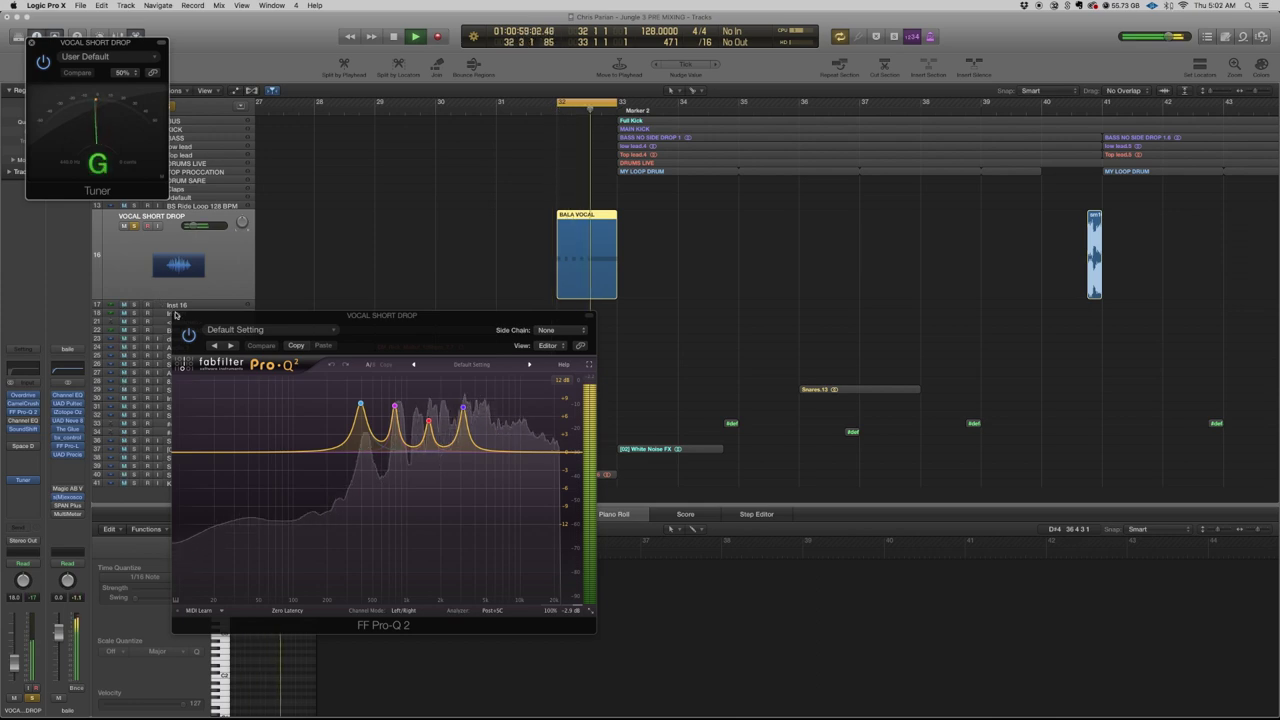
pyautogui.click(176, 316)
pyautogui.click(32, 43)
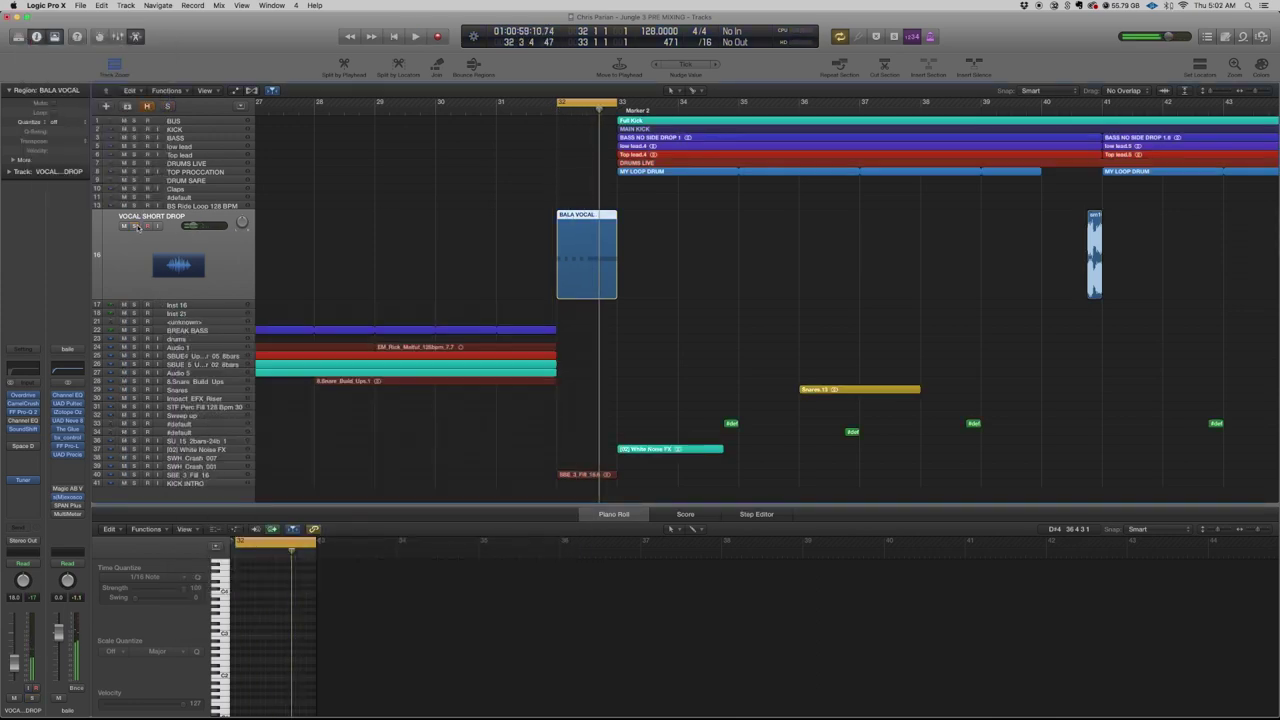
# - Solo the SBE_3_Fill_16 track and play its drum fill with bars 32–33 cycled
pyautogui.press('c')
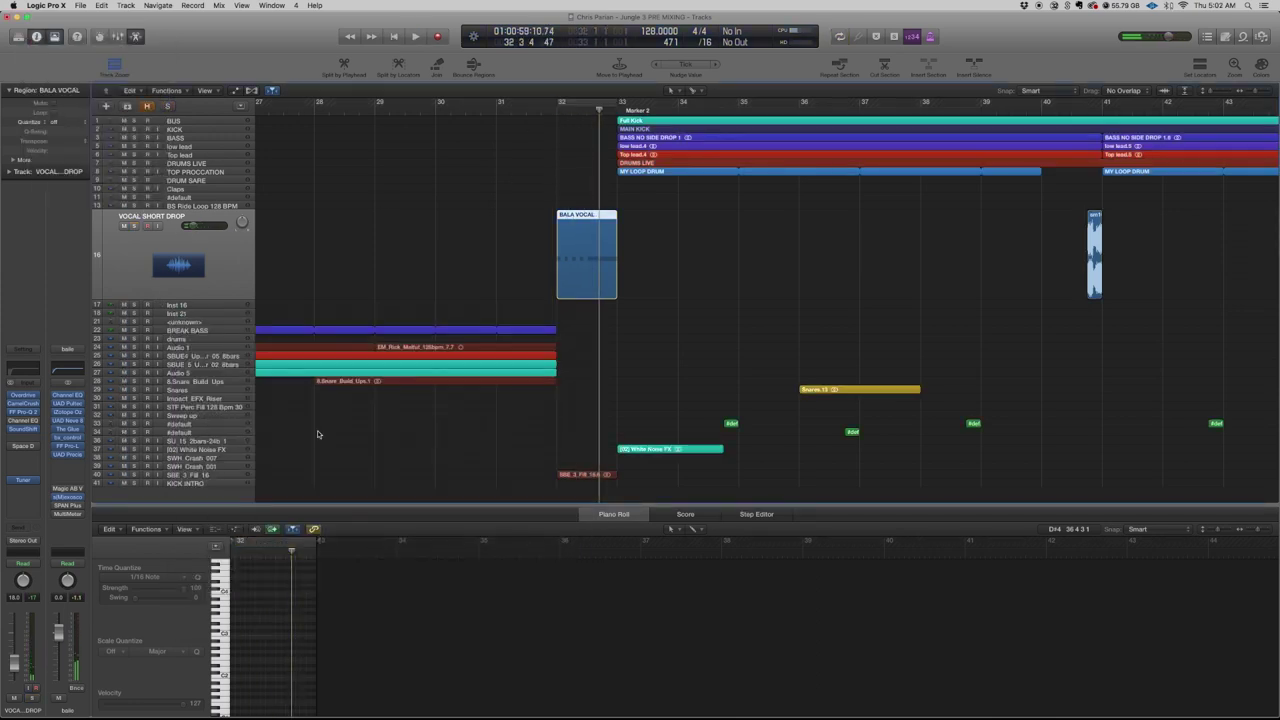
pyautogui.click(213, 477)
pyautogui.click(136, 405)
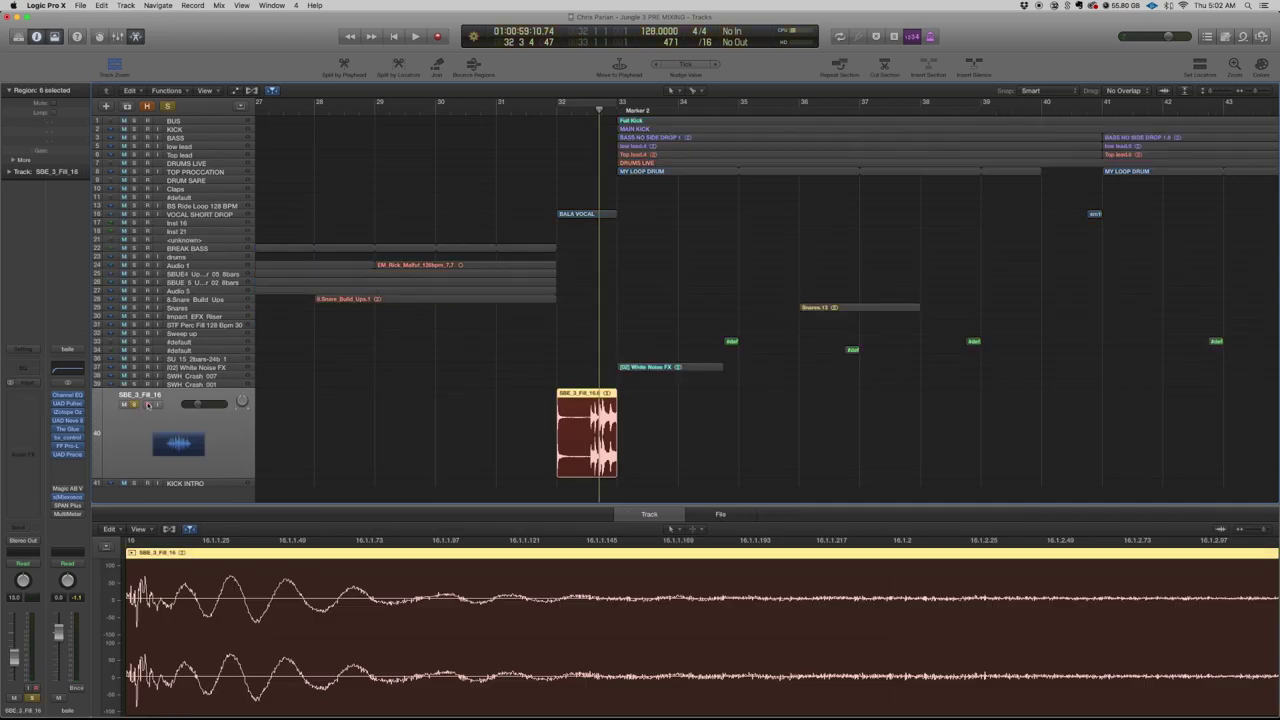
pyautogui.click(604, 102)
pyautogui.press('space')
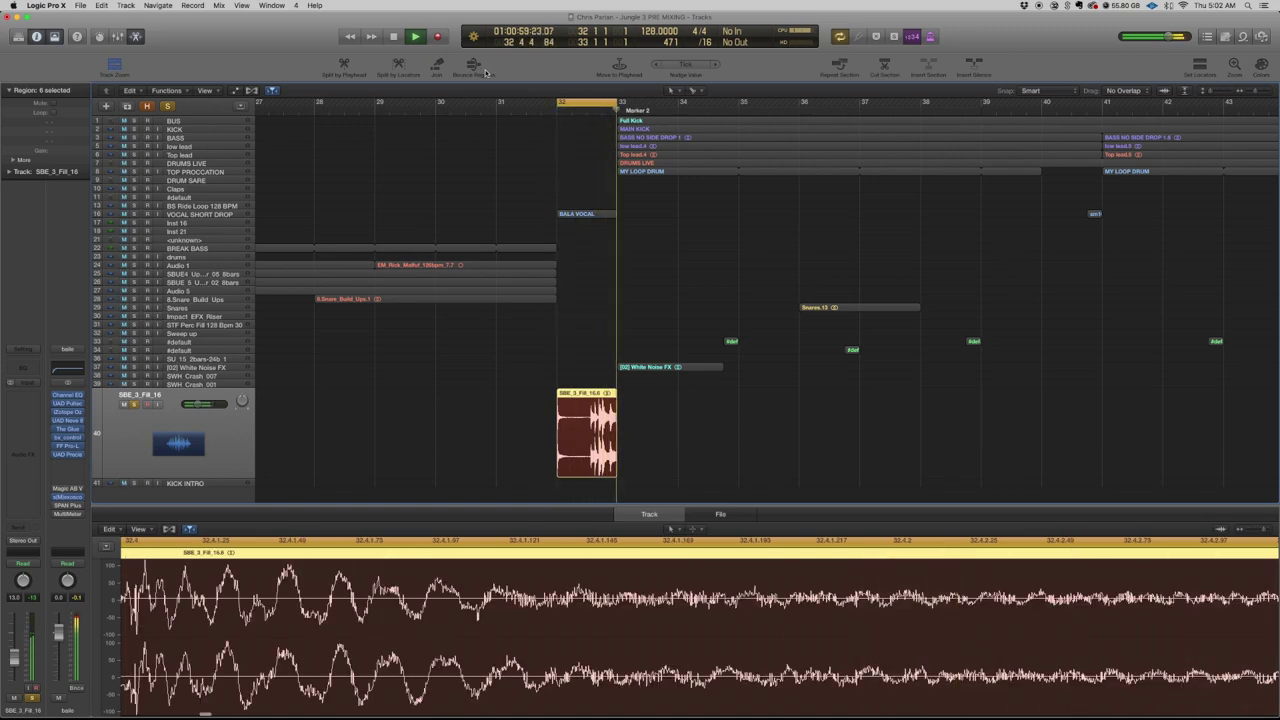
# - Stop the fill playback and unsolo the SBE_3_Fill_16 track
pyautogui.press('space')
pyautogui.scroll(6, 609, 385)
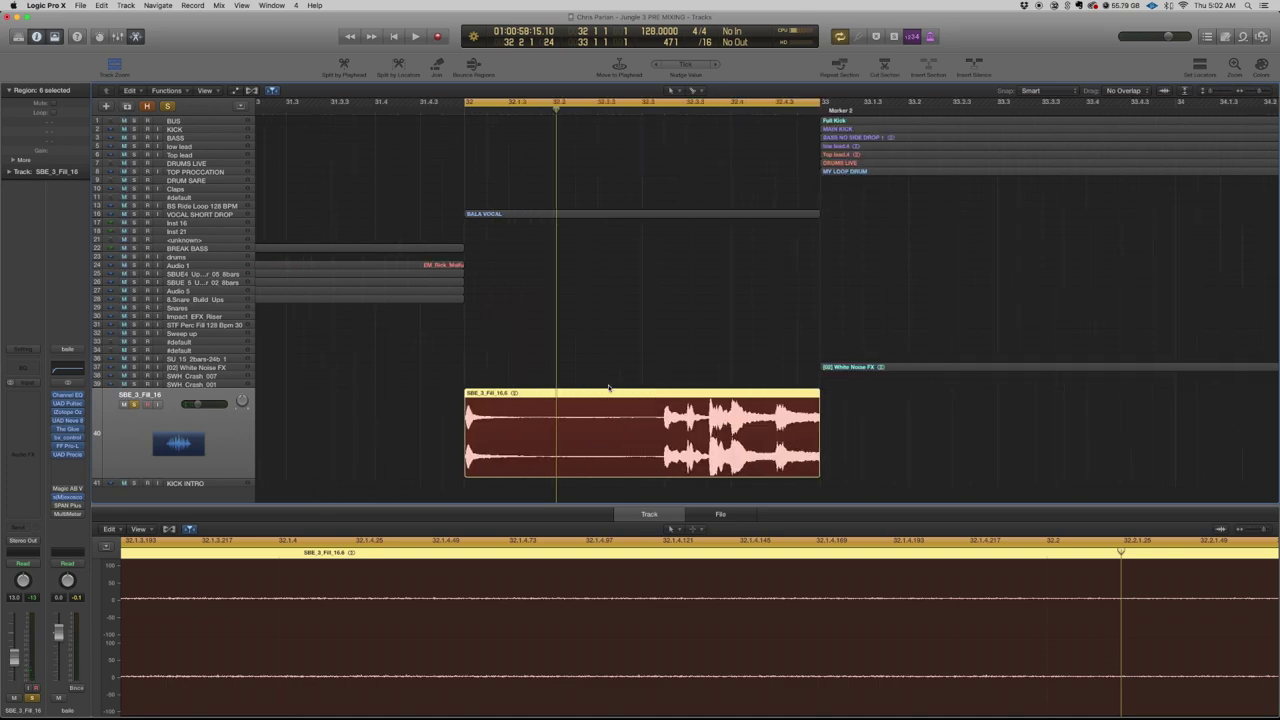
pyautogui.press('super+Left')
pyautogui.press('super+Left')
pyautogui.press('super+Left')
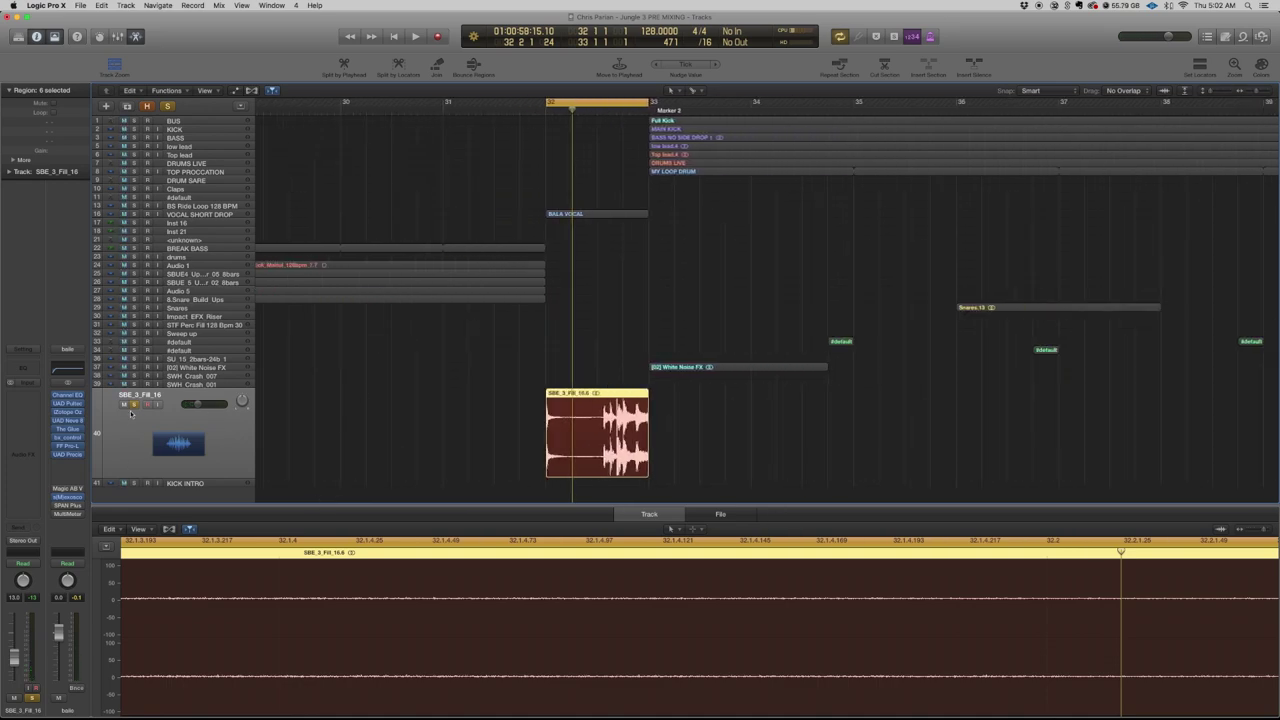
pyautogui.click(133, 405)
pyautogui.hscroll(1, 386, 374)
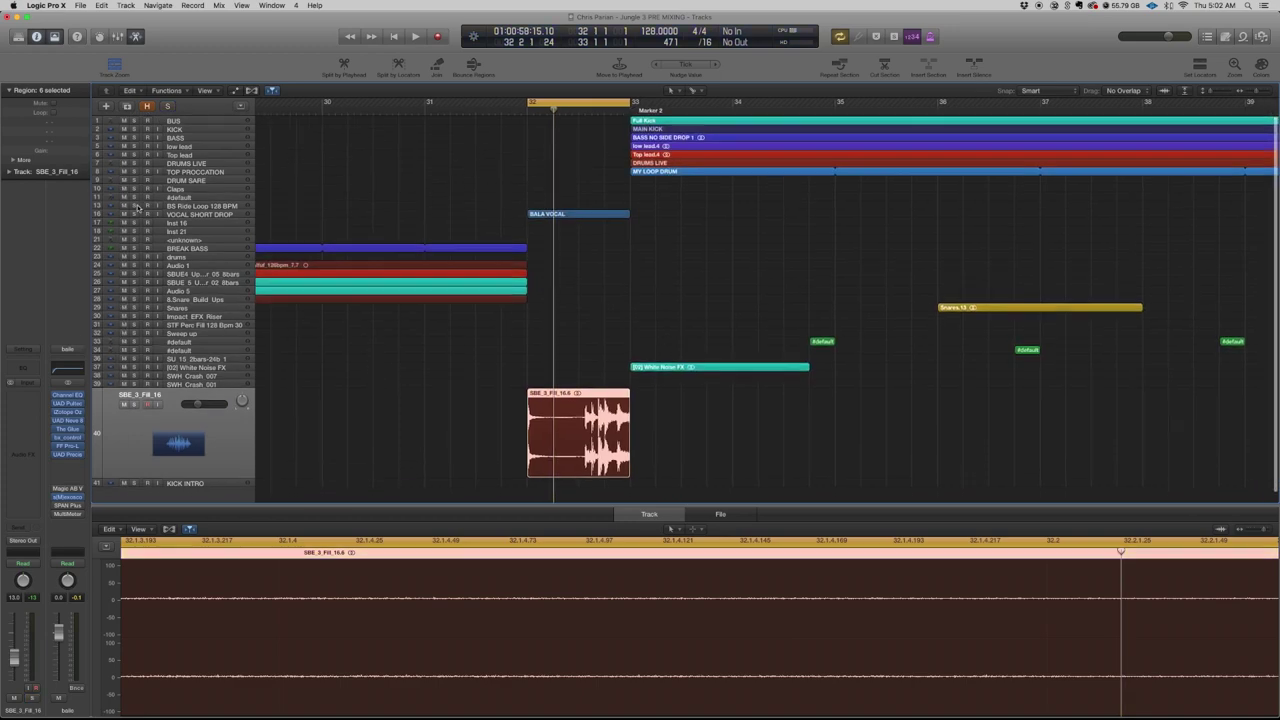
# - Solo the VOCAL SHORT DROP and SBE_3_Fill_16 tracks and play the vocal and fill together from bar 32
pyautogui.click(134, 214)
pyautogui.click(555, 420)
pyautogui.press('s')
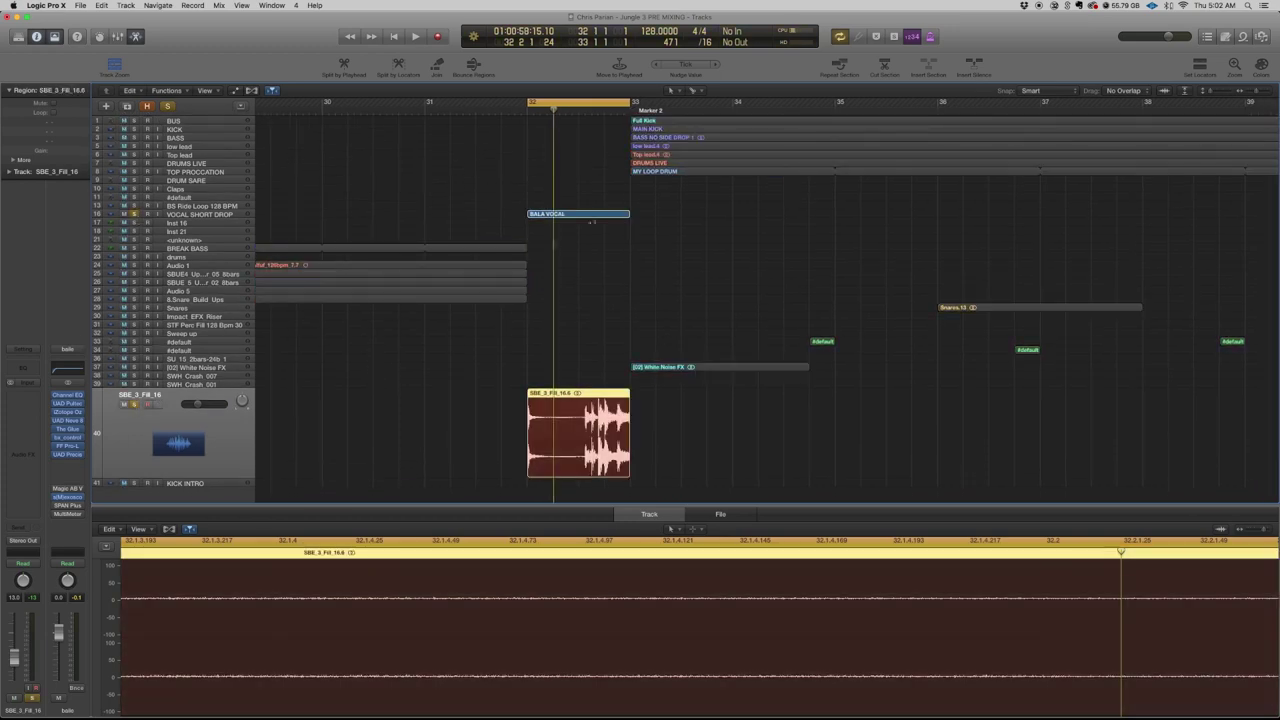
pyautogui.click(630, 106)
pyautogui.press('space')
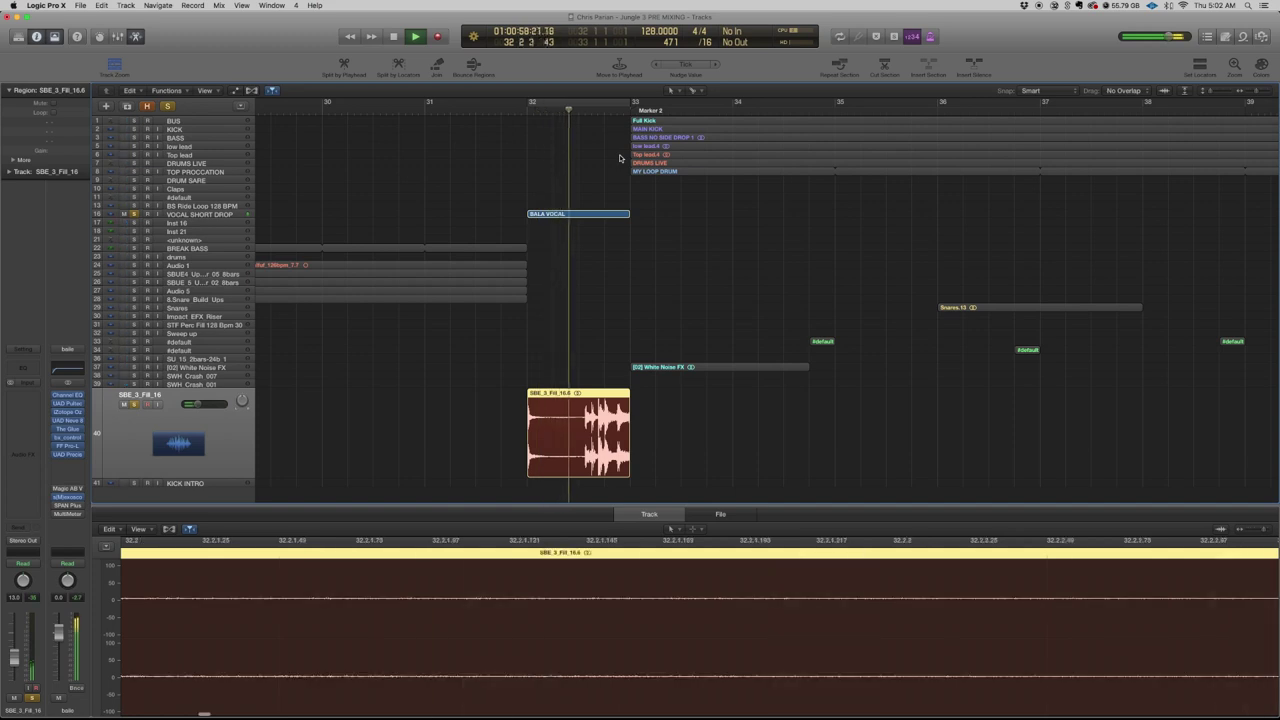
pyautogui.press('space')
pyautogui.press('super+u')
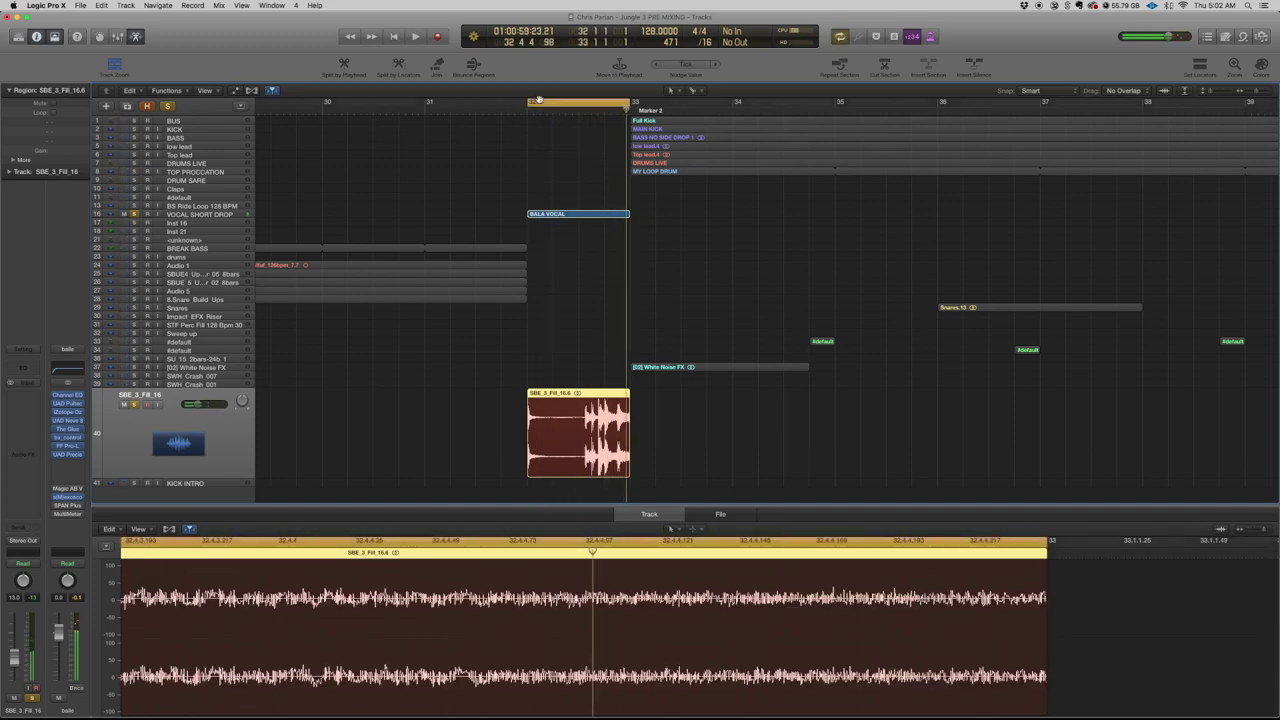
# - Leave only the [02] White Noise FX track soloed and move the cycle range to bars 33–34
pyautogui.click(190, 367)
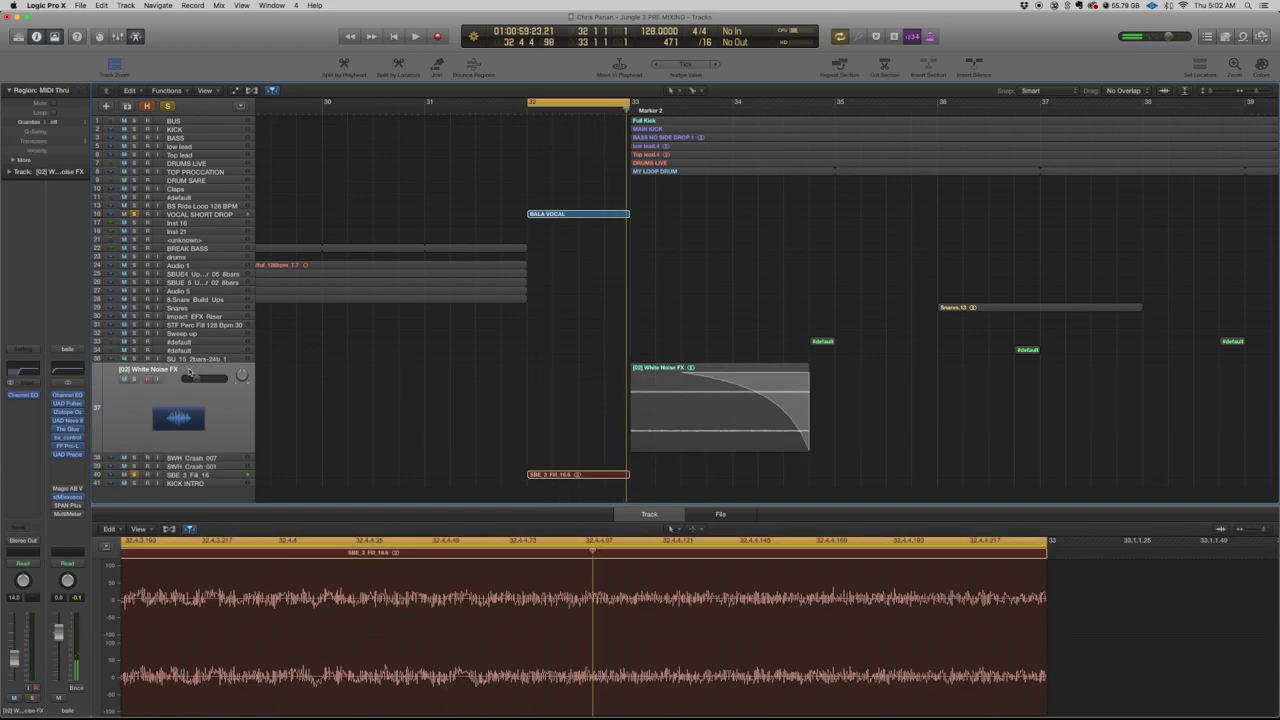
pyautogui.click(136, 380)
pyautogui.click(134, 474)
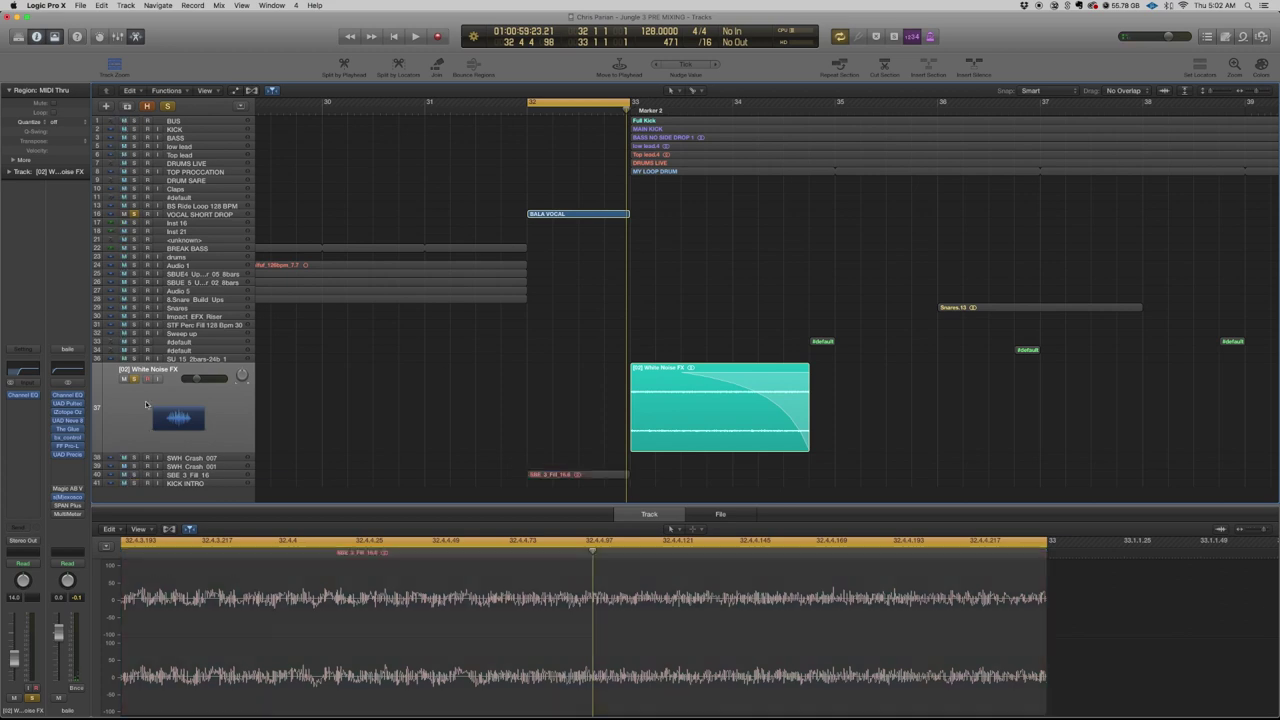
pyautogui.click(134, 214)
pyautogui.moveTo(600, 108); pyautogui.dragTo(726, 121)
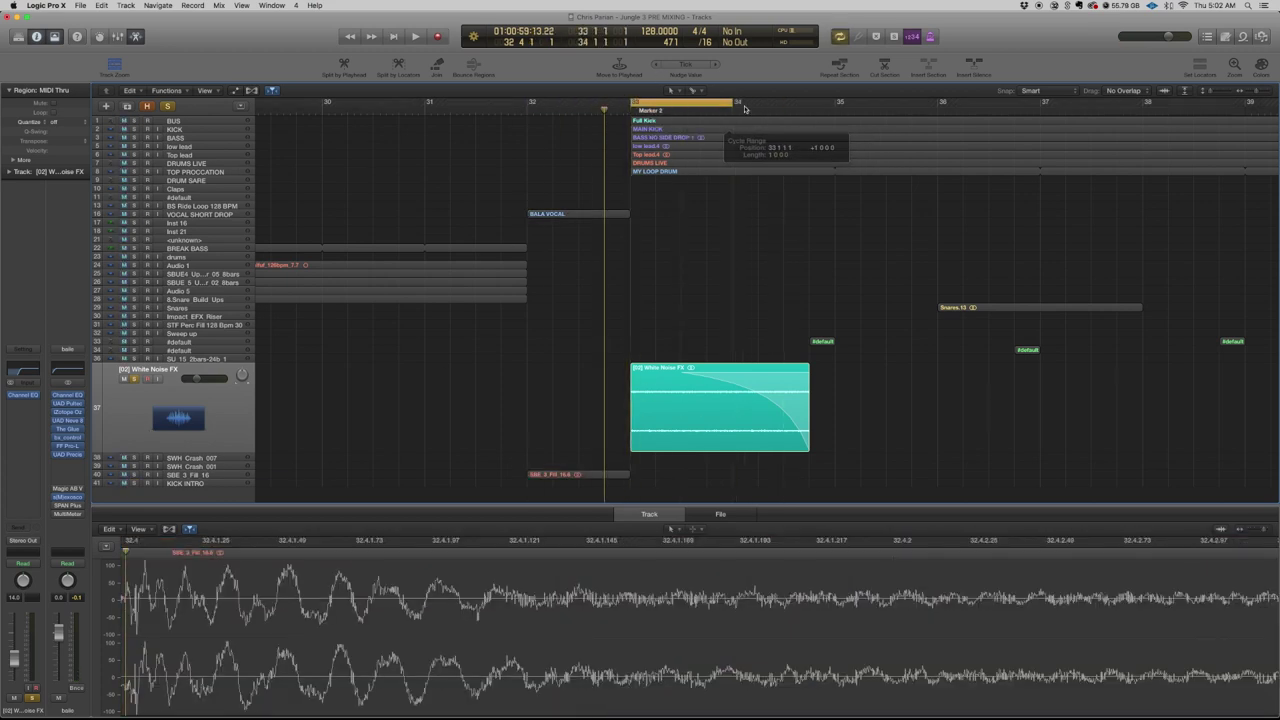
# - Listen to the soloed white noise over bars 33–34, then stop playback and unsolo its track
pyautogui.press('space')
pyautogui.press('space')
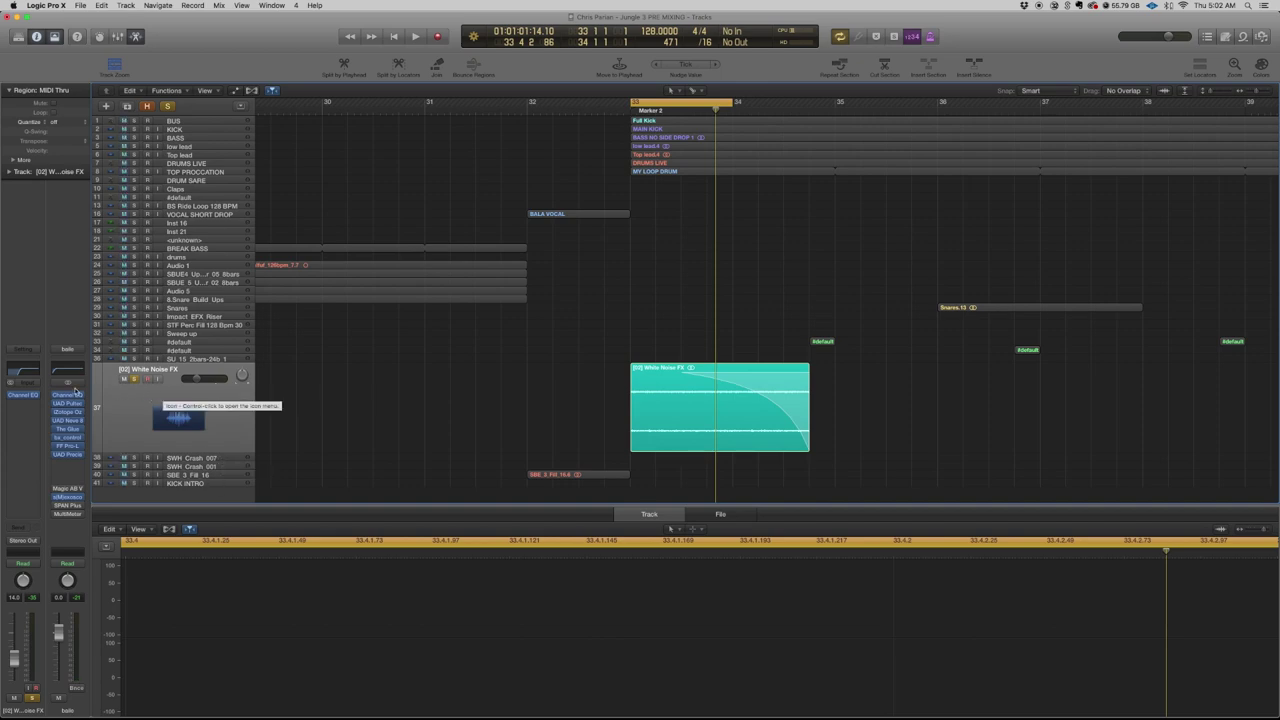
pyautogui.press('space')
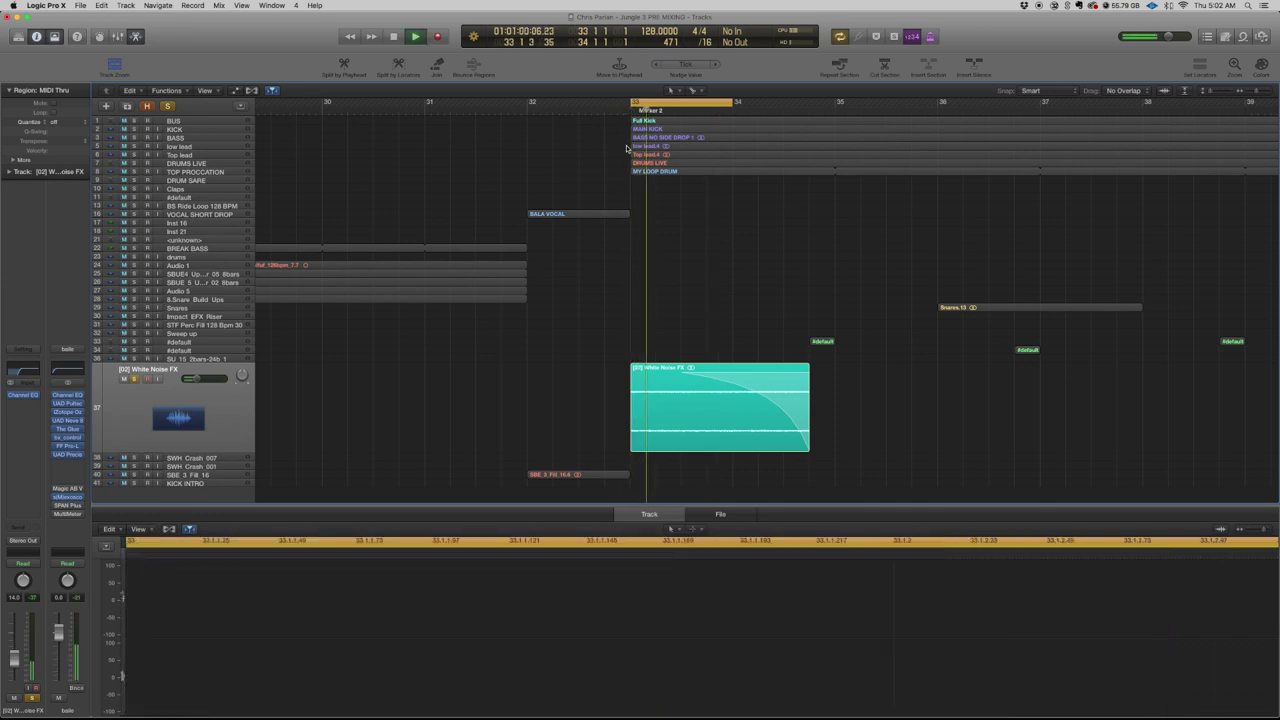
pyautogui.press('space')
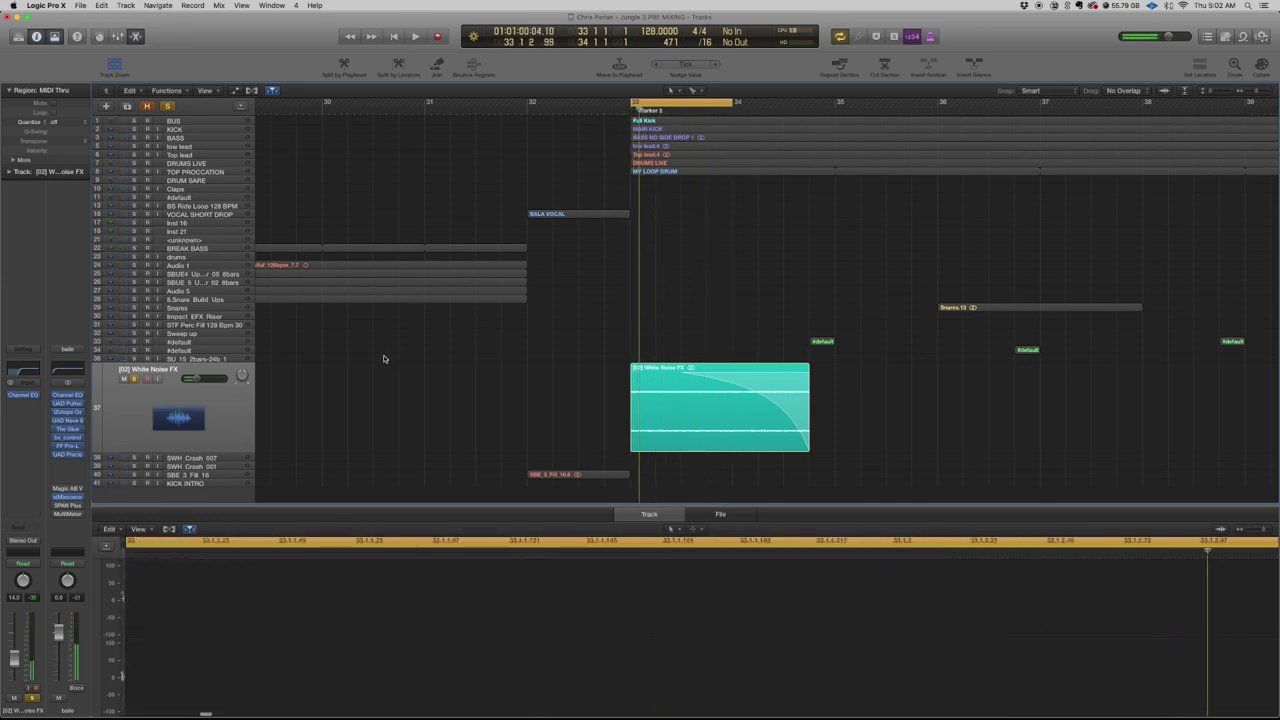
pyautogui.click(134, 378)
pyautogui.scroll(1, 630, 230)
pyautogui.scroll(-1, 673, 120)
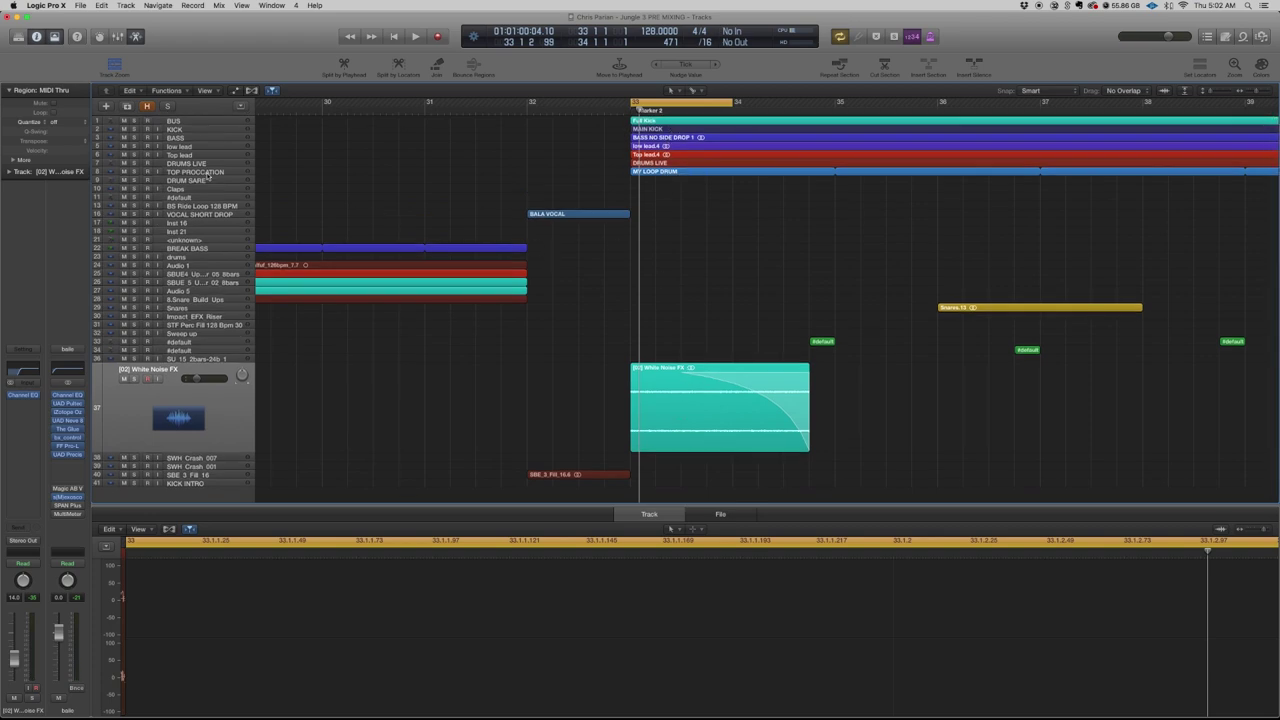
# - Copy the low lead track's side-chain Compressor settings and leave only the [02] White Noise FX track soloed
pyautogui.press('s')
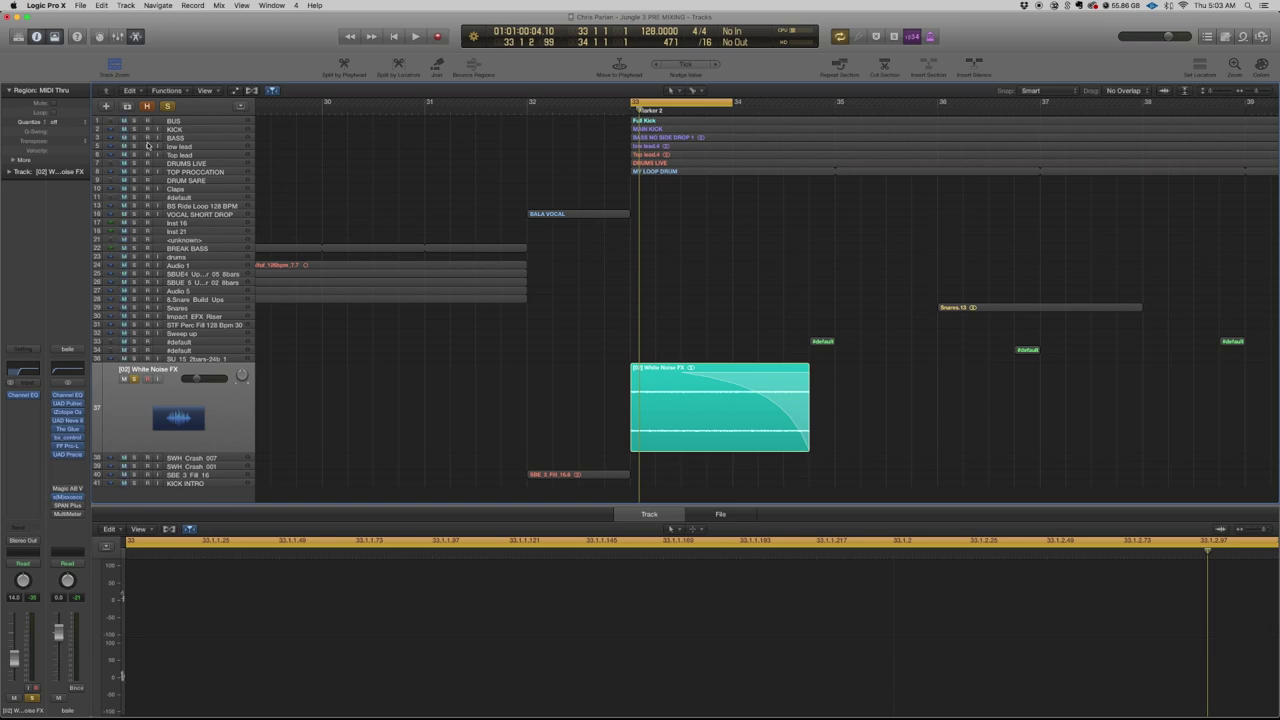
pyautogui.click(136, 138)
pyautogui.click(133, 138)
pyautogui.click(134, 146)
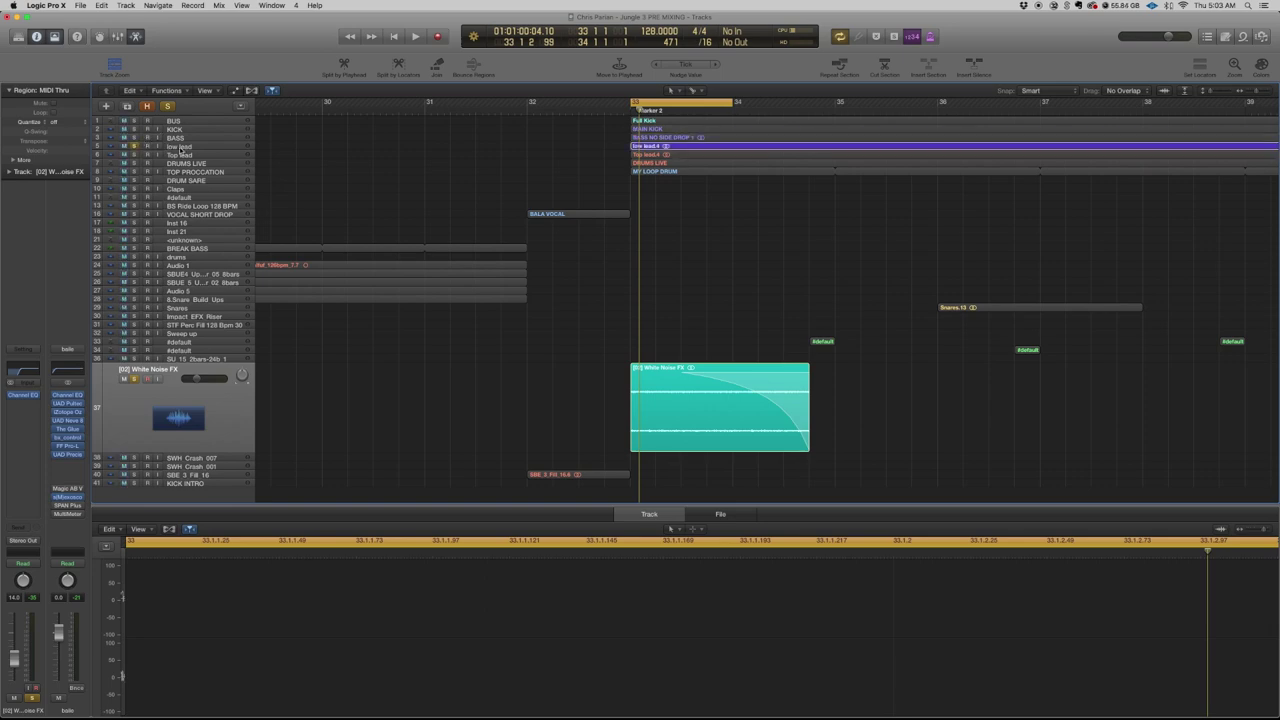
pyautogui.click(180, 146)
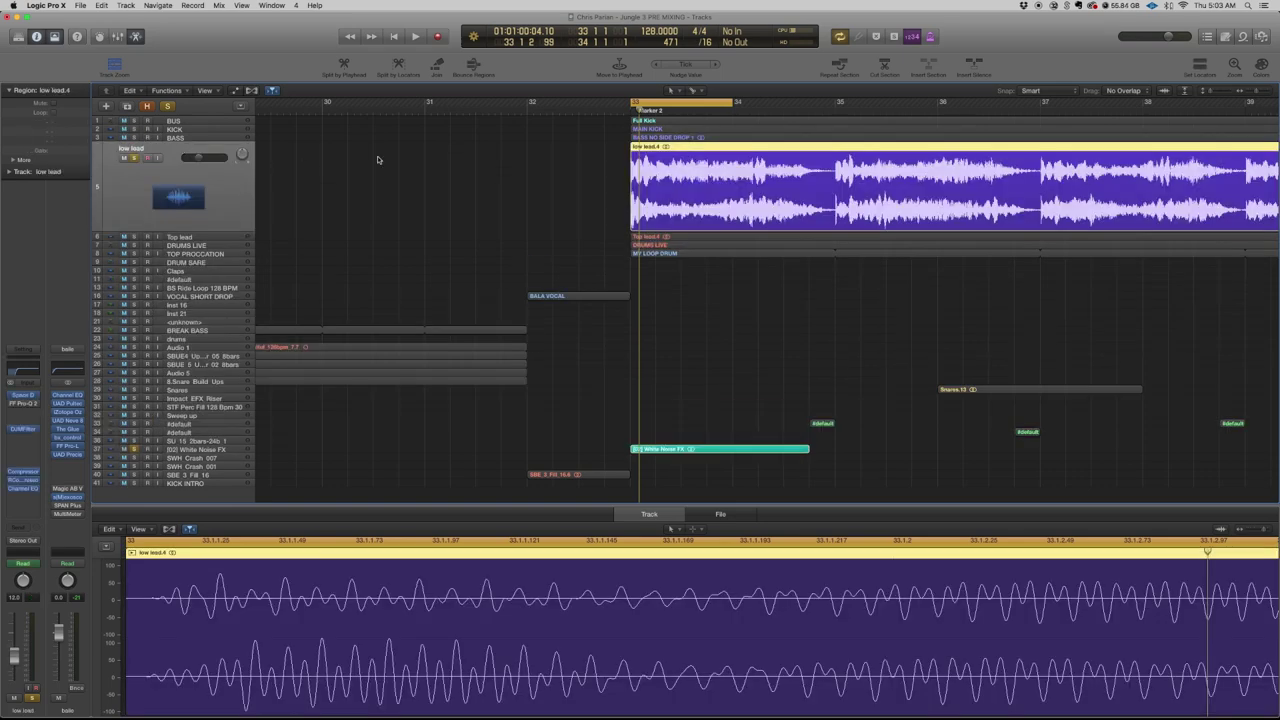
pyautogui.click(22, 472)
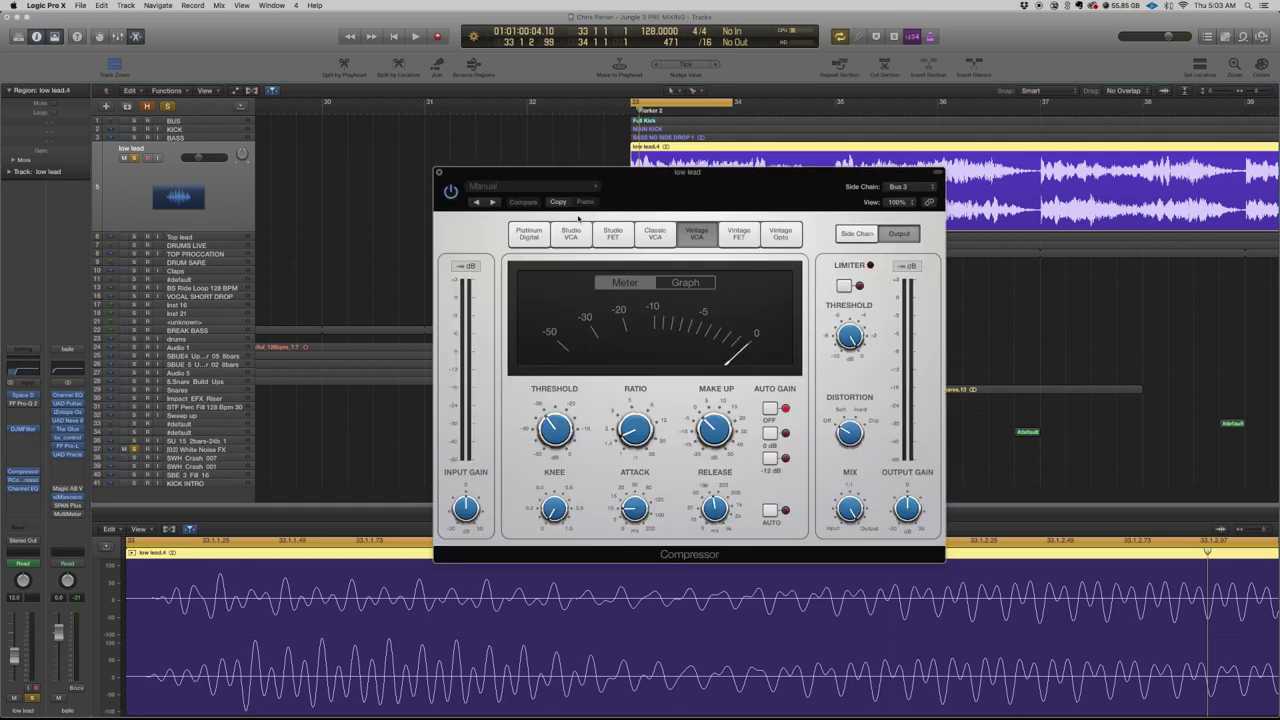
pyautogui.click(439, 172)
pyautogui.click(134, 157)
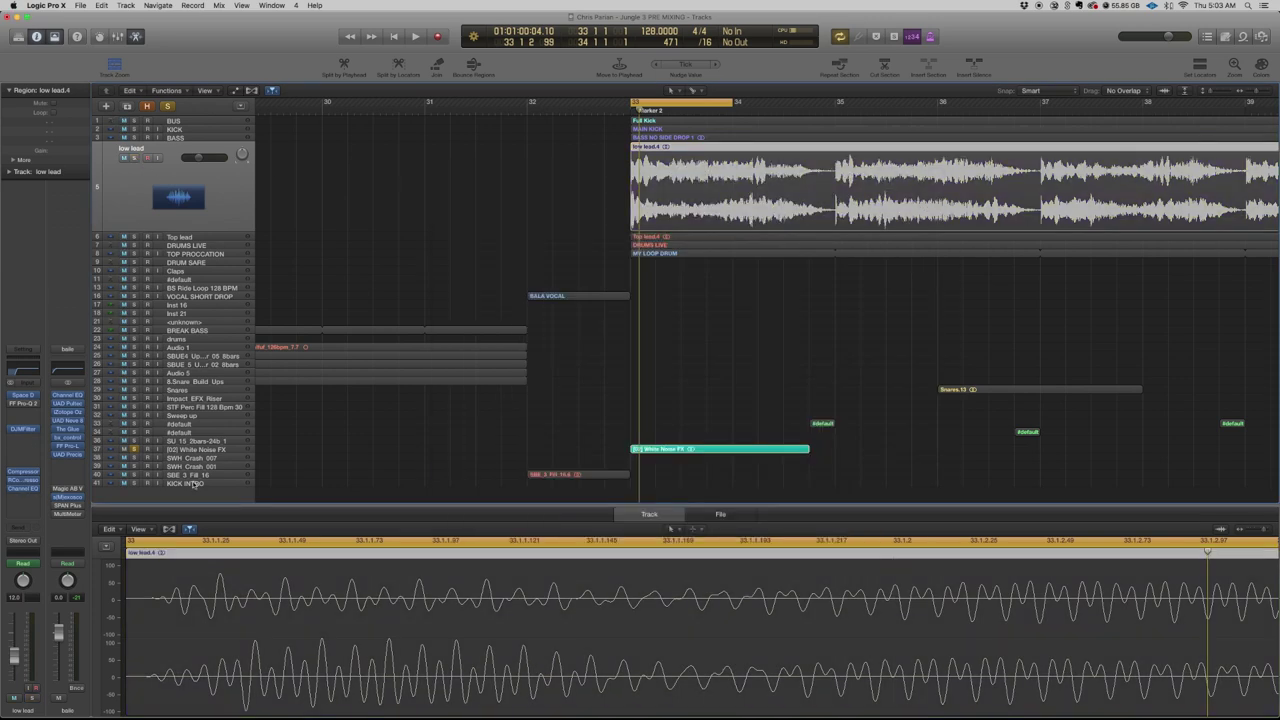
# - Insert a Compressor on the [02] White Noise FX track and paste the low lead's Vintage VCA settings into it
pyautogui.click(192, 447)
pyautogui.click(22, 405)
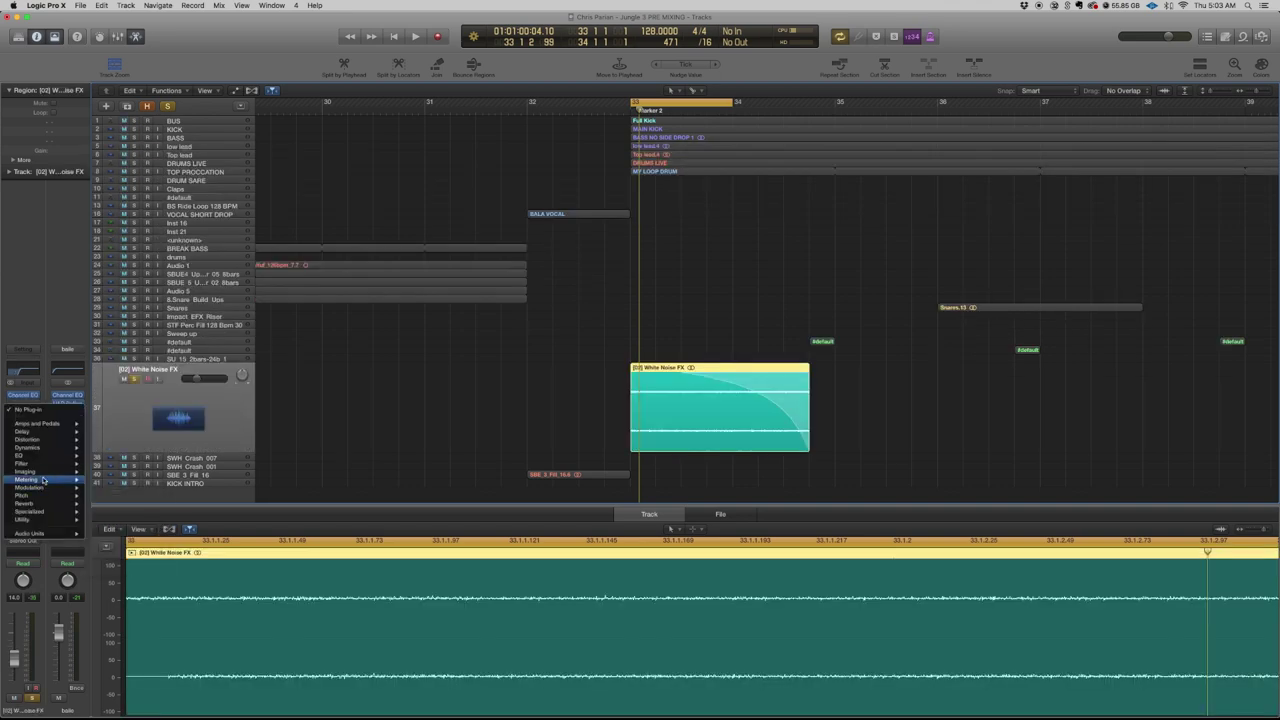
pyautogui.moveTo(129, 457)
pyautogui.click(183, 456)
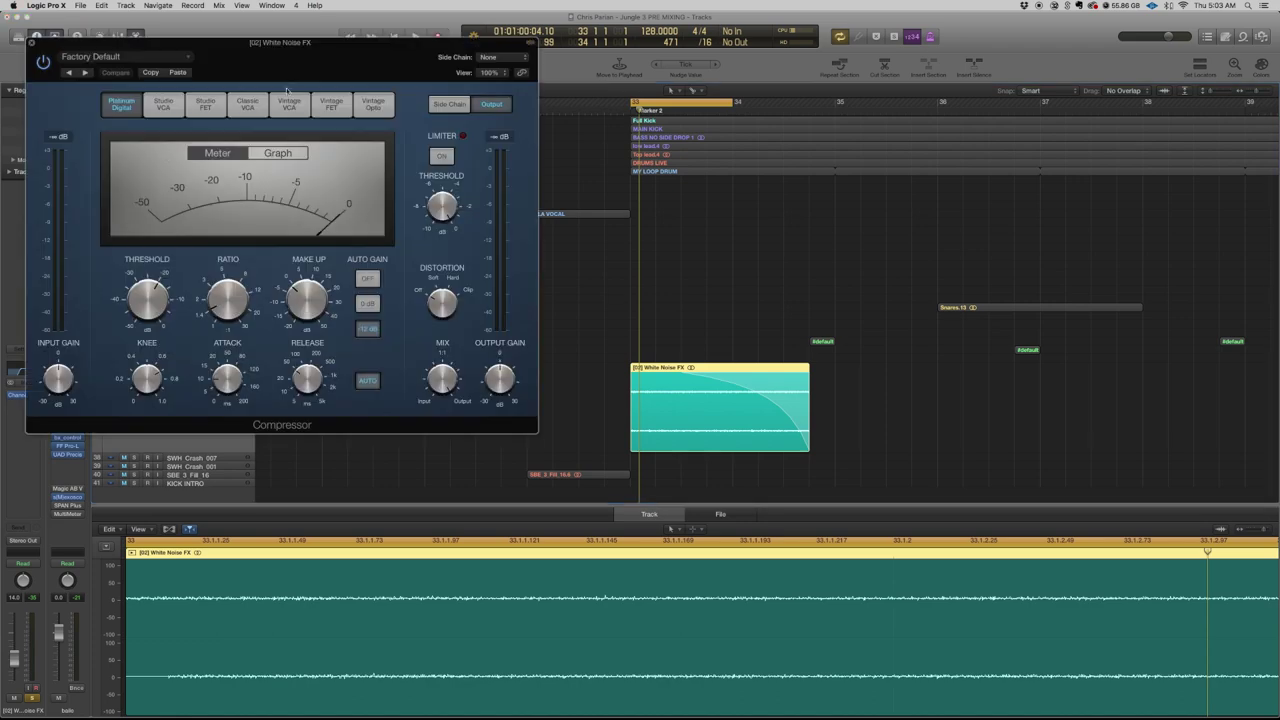
pyautogui.click(289, 104)
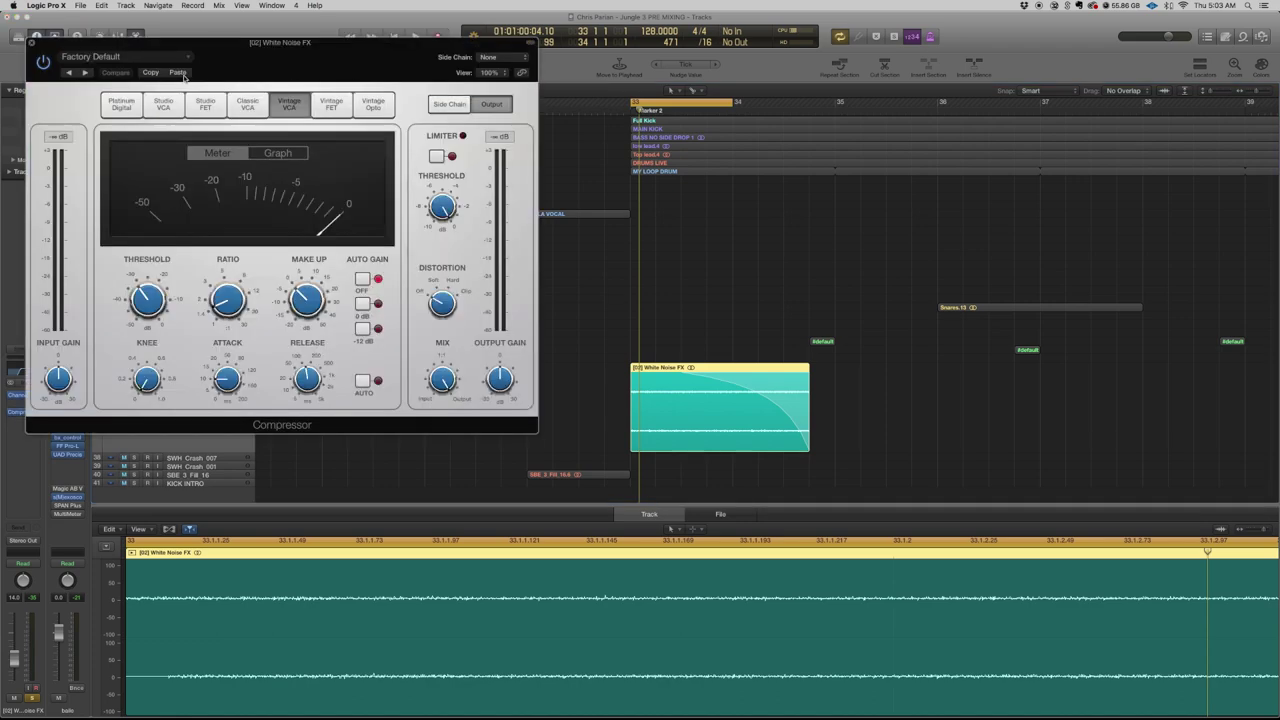
# - Set the white noise Compressor's side chain to Bus 3, the BUS kick track's send, and close its window
pyautogui.click(503, 57)
pyautogui.click(411, 44)
pyautogui.moveTo(411, 44); pyautogui.dragTo(542, 282)
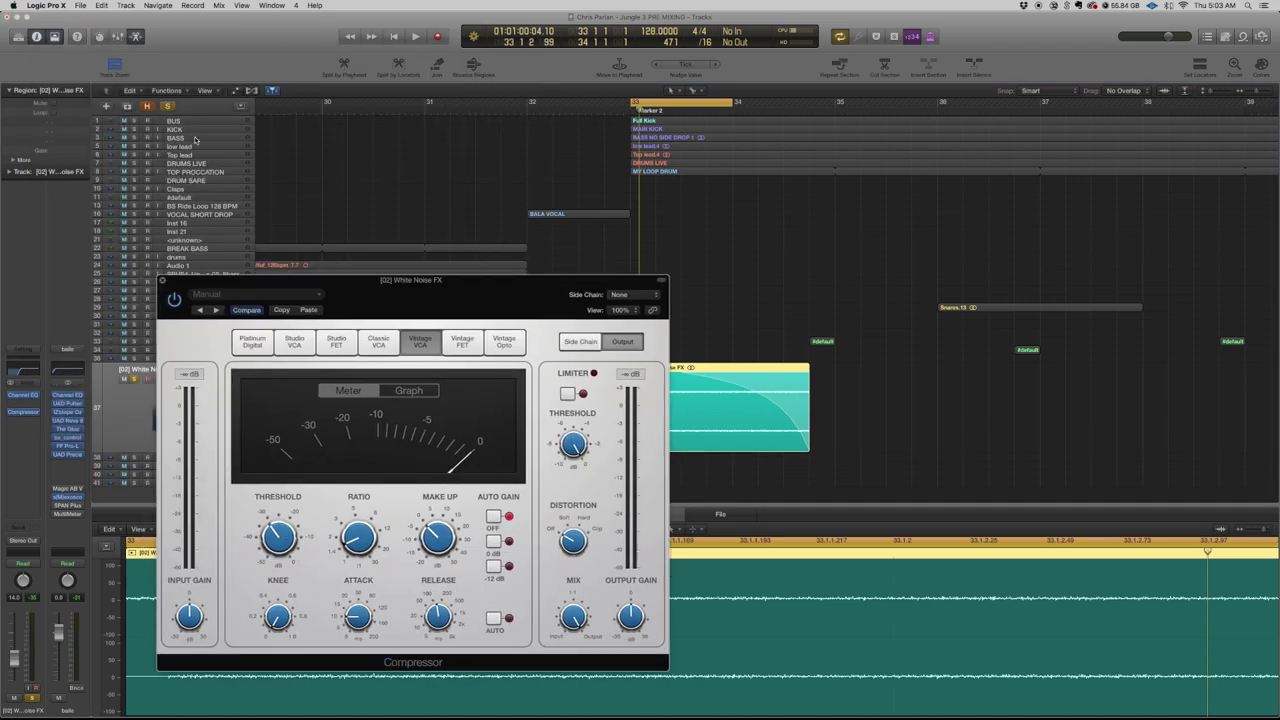
pyautogui.click(196, 125)
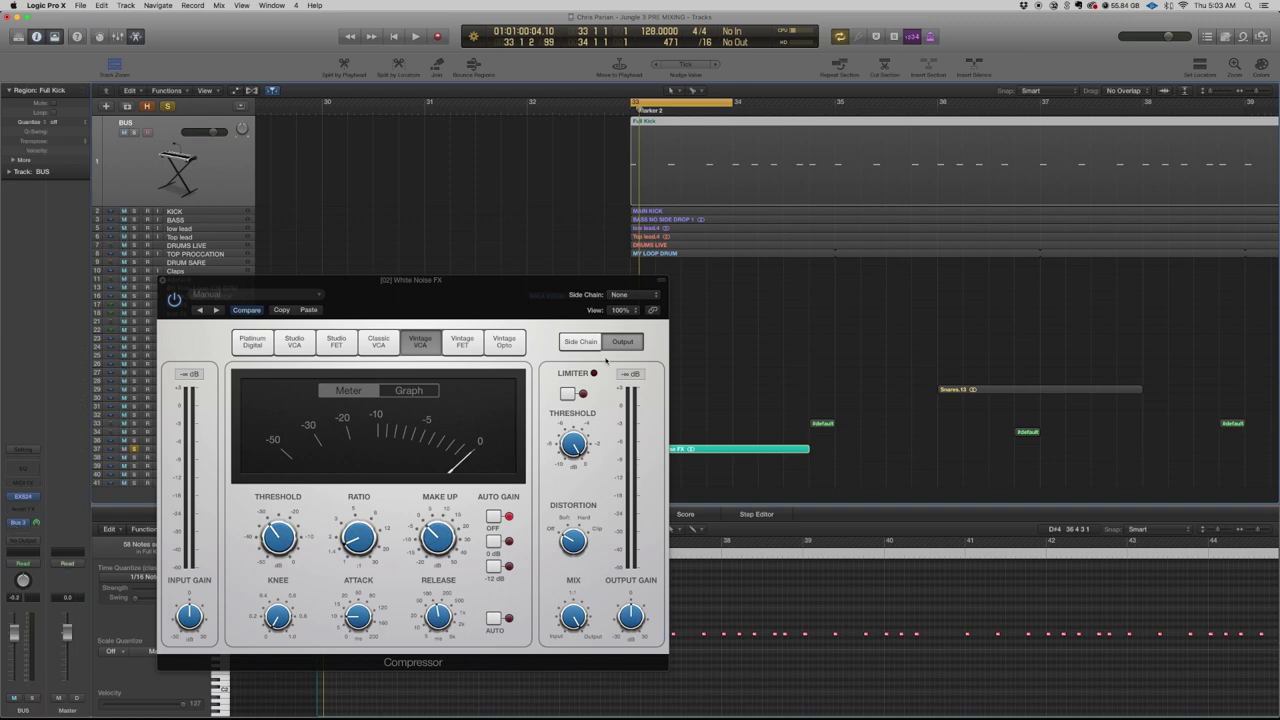
pyautogui.click(633, 294)
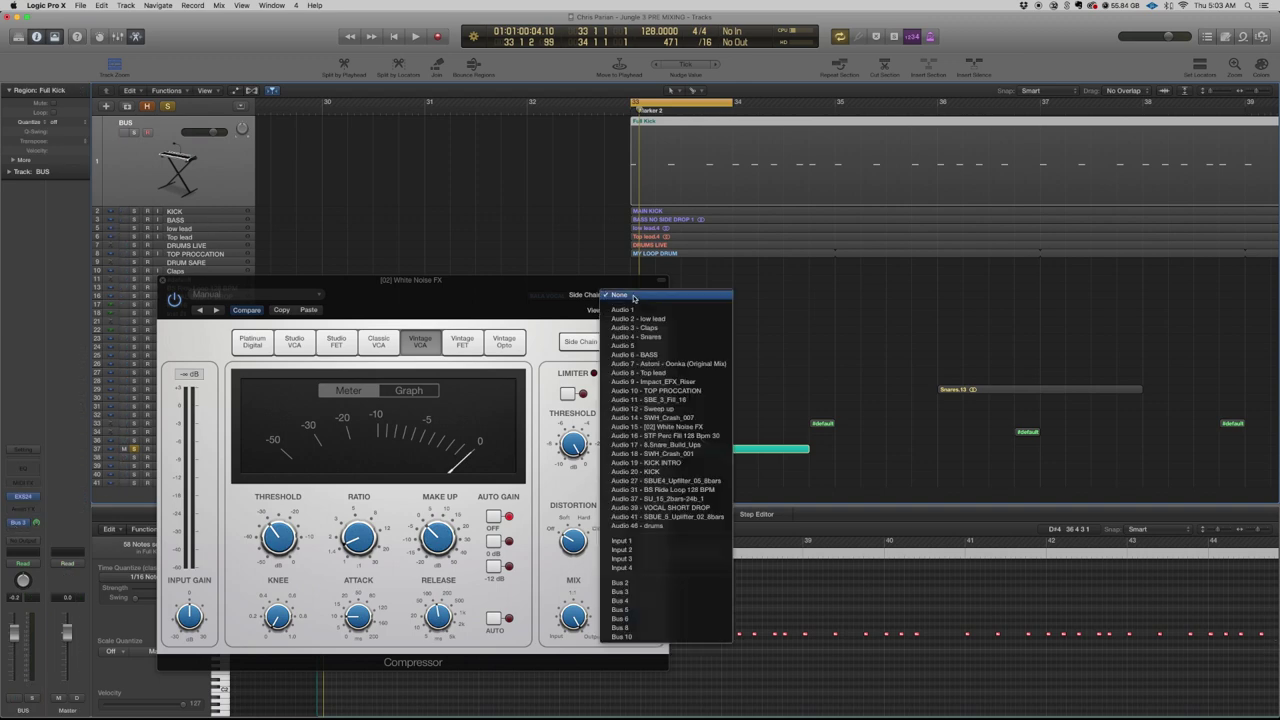
pyautogui.click(627, 595)
pyautogui.click(163, 280)
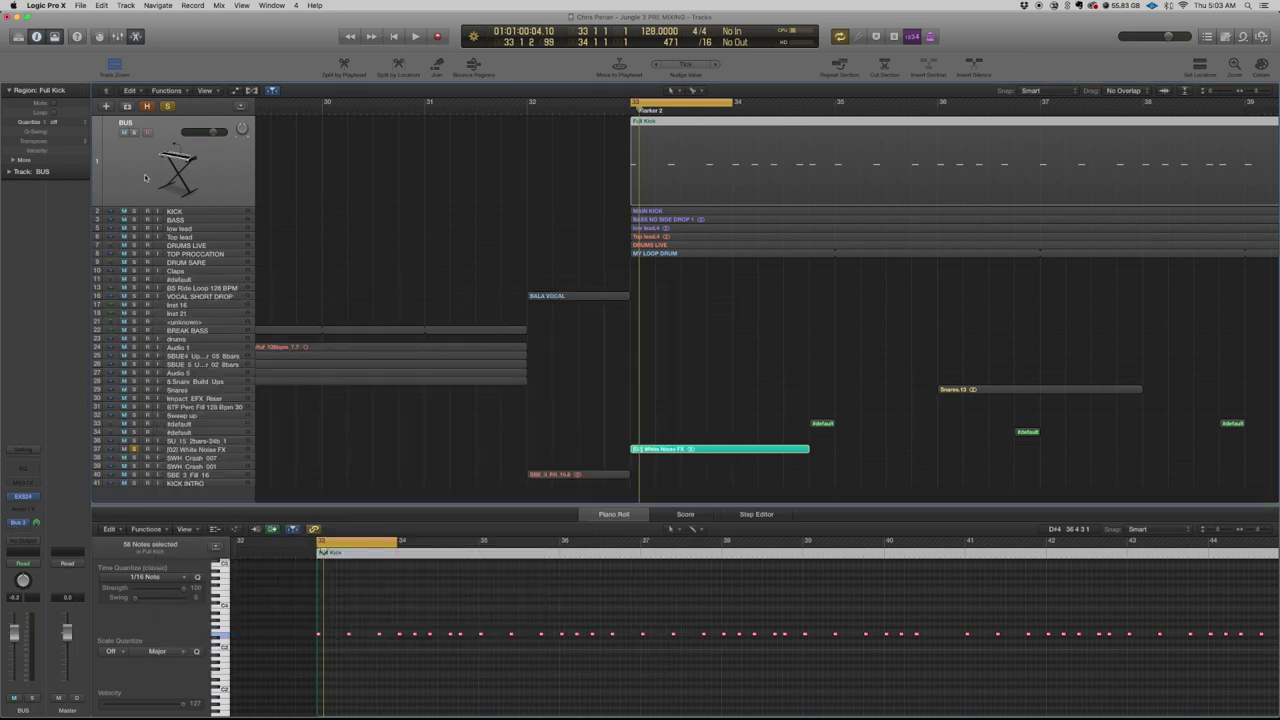
# - Solo the BUS kick track and play it with the white noise, checking the side-chained Compressor in its window
pyautogui.click(134, 132)
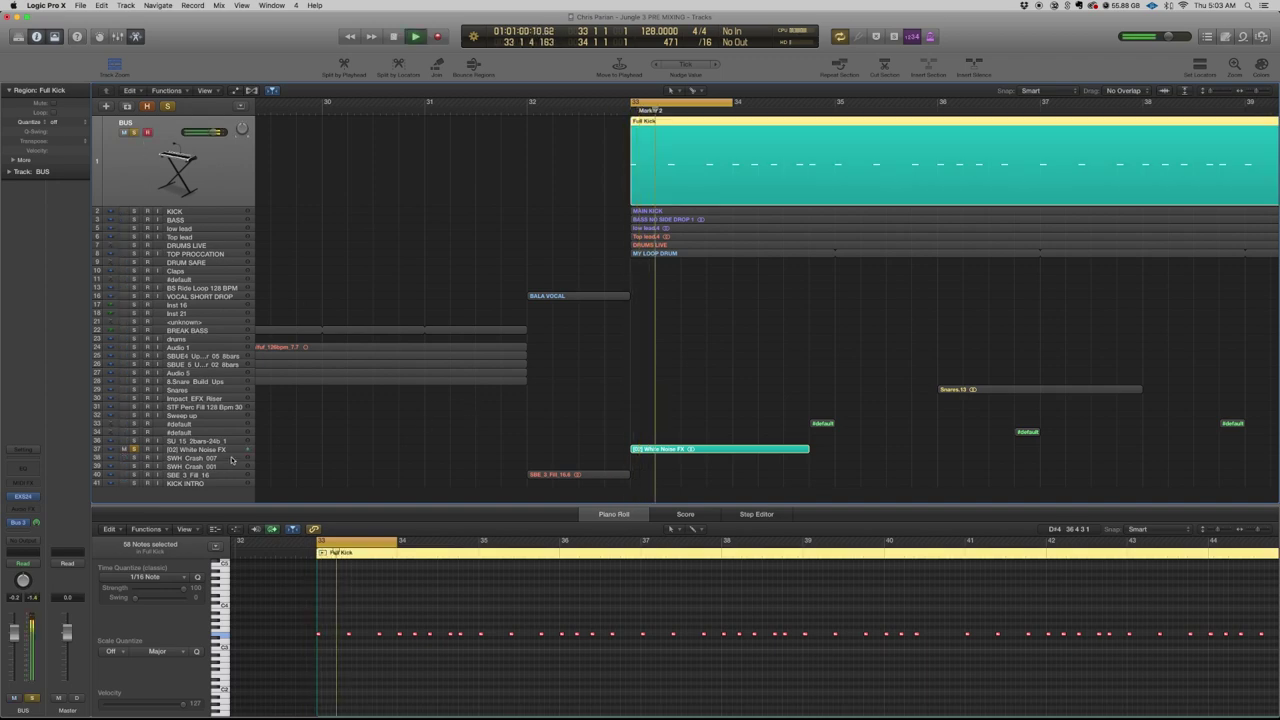
pyautogui.press('space')
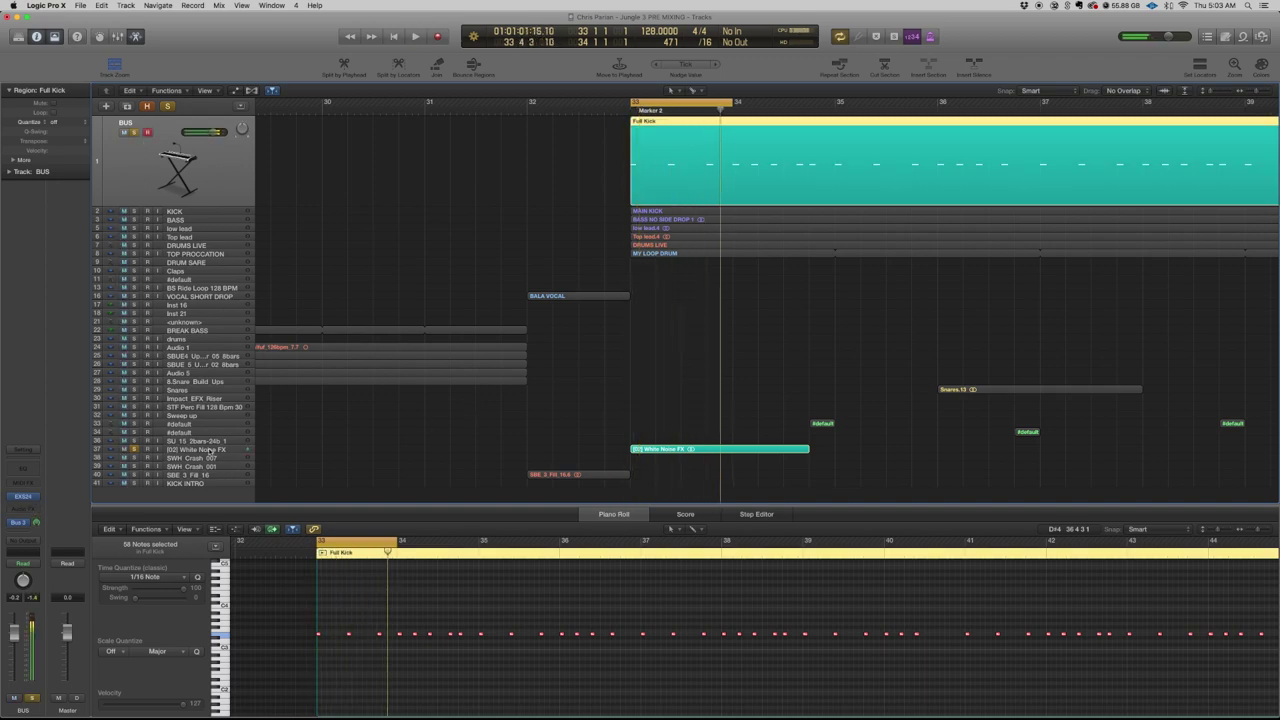
pyautogui.click(208, 450)
pyautogui.click(29, 413)
pyautogui.press('space')
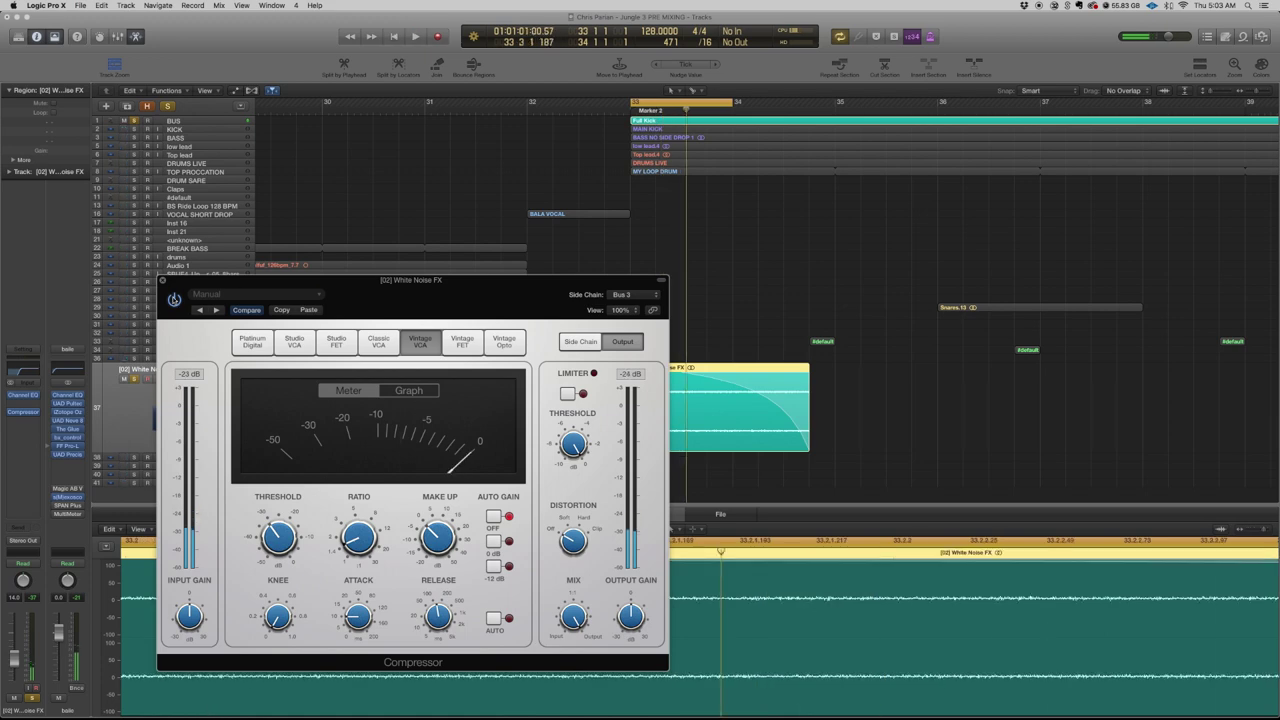
# - Close the Compressor window and unsolo the BUS and [02] White Noise FX tracks
pyautogui.click(162, 281)
pyautogui.click(133, 121)
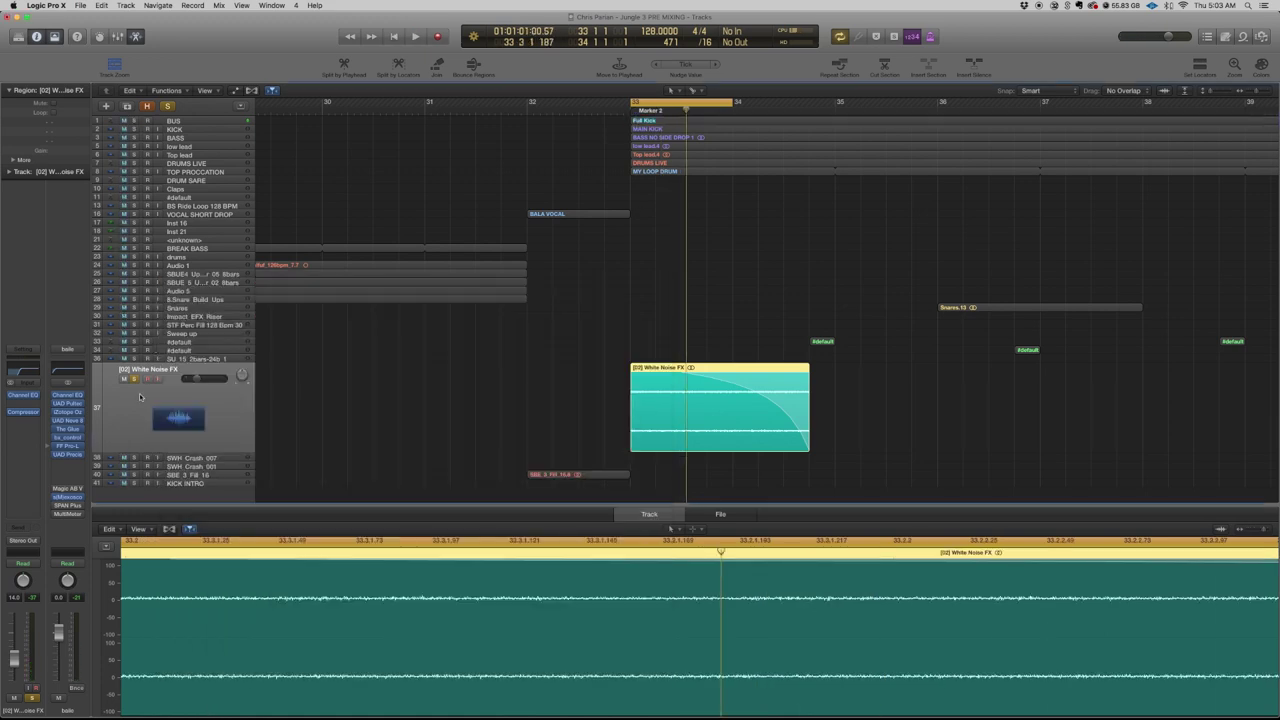
pyautogui.click(135, 379)
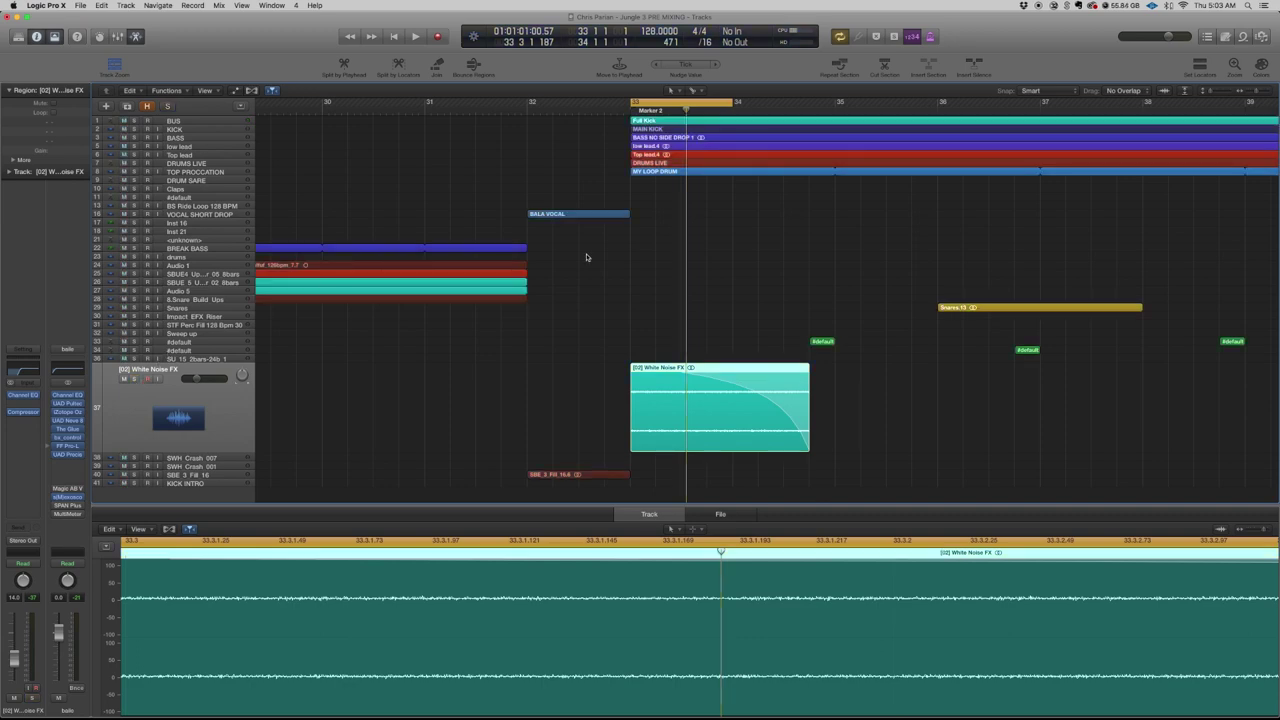
# - Play the full drop with the white noise Compressor active and bypassed to compare, leaving it enabled
pyautogui.press('space')
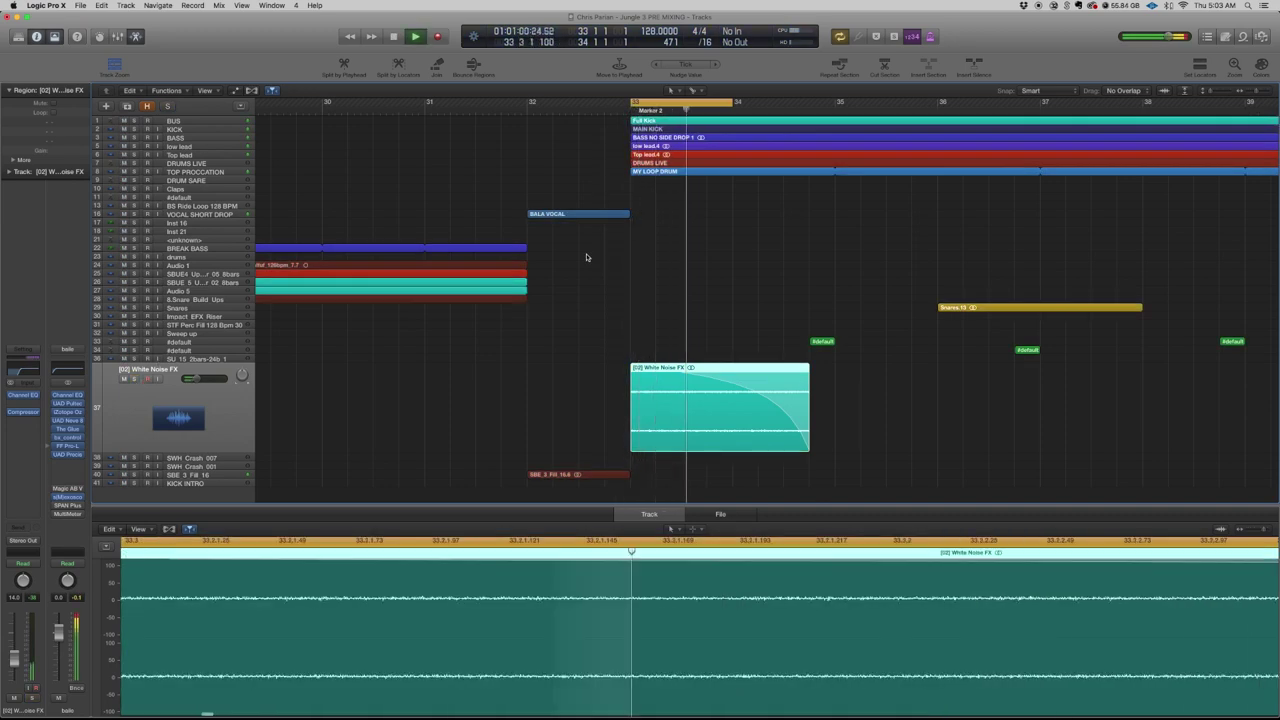
pyautogui.press('space')
pyautogui.press('space')
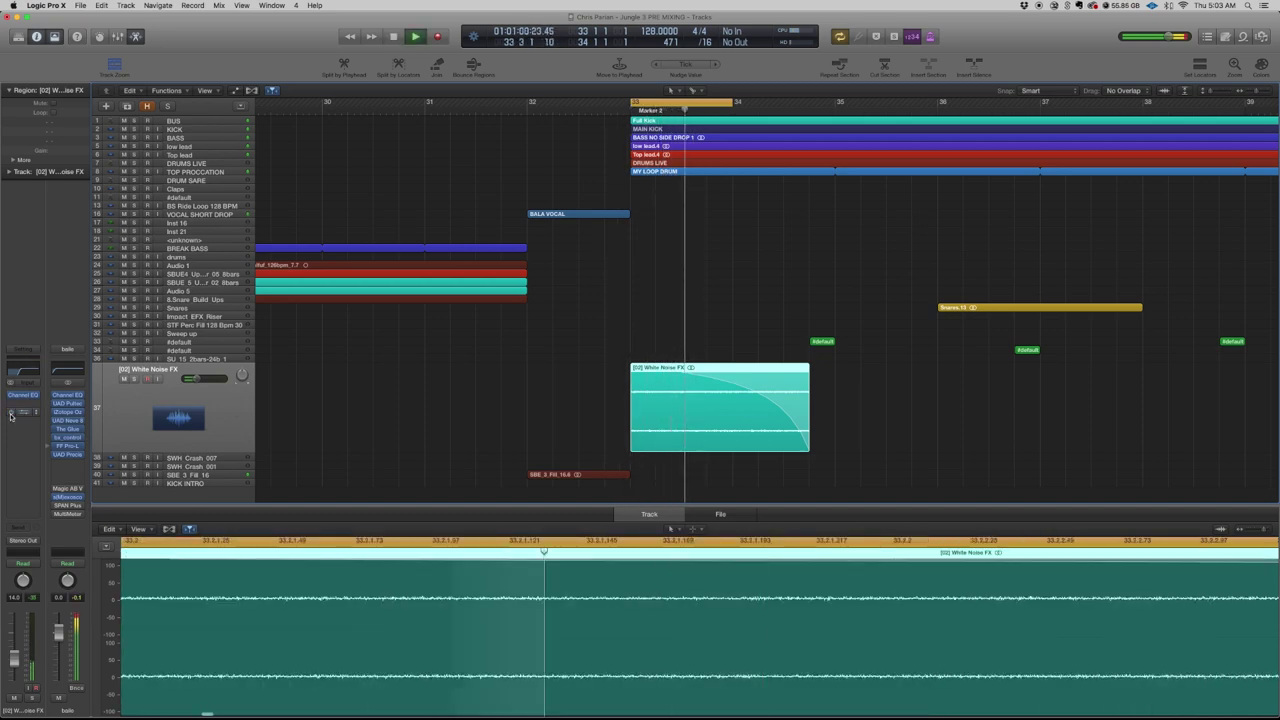
pyautogui.press('space')
pyautogui.click(25, 414)
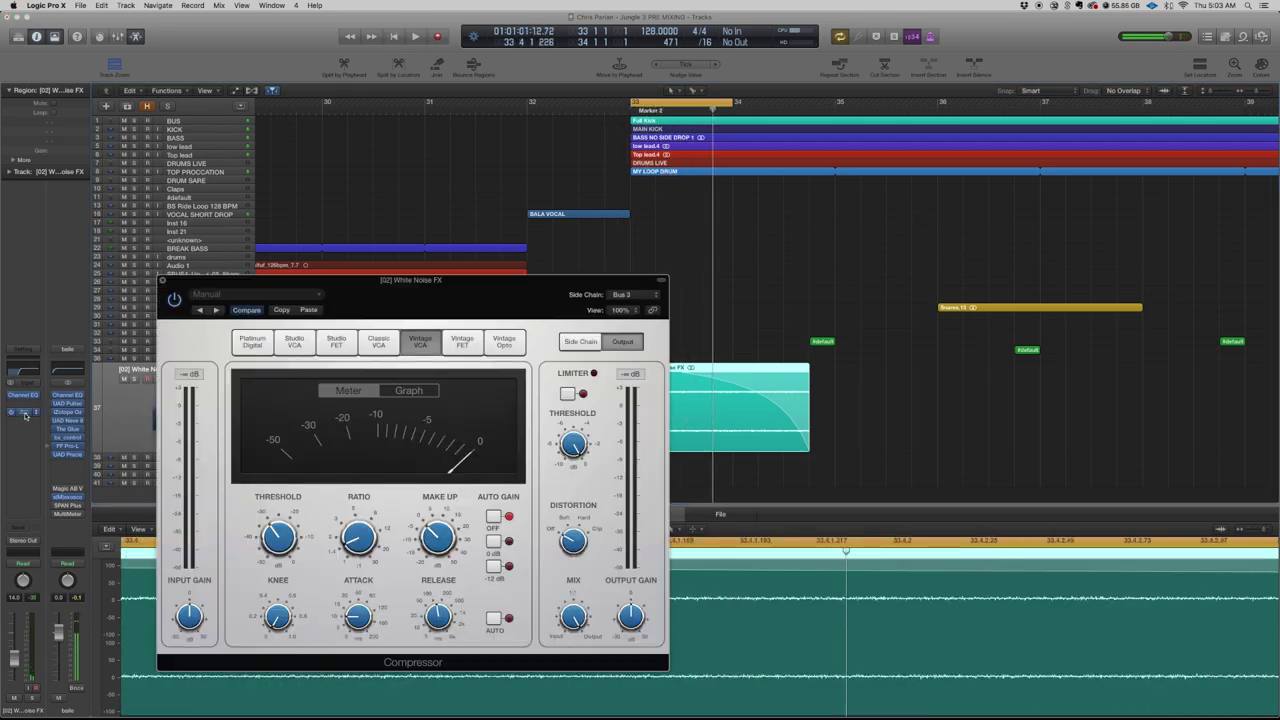
pyautogui.click(161, 281)
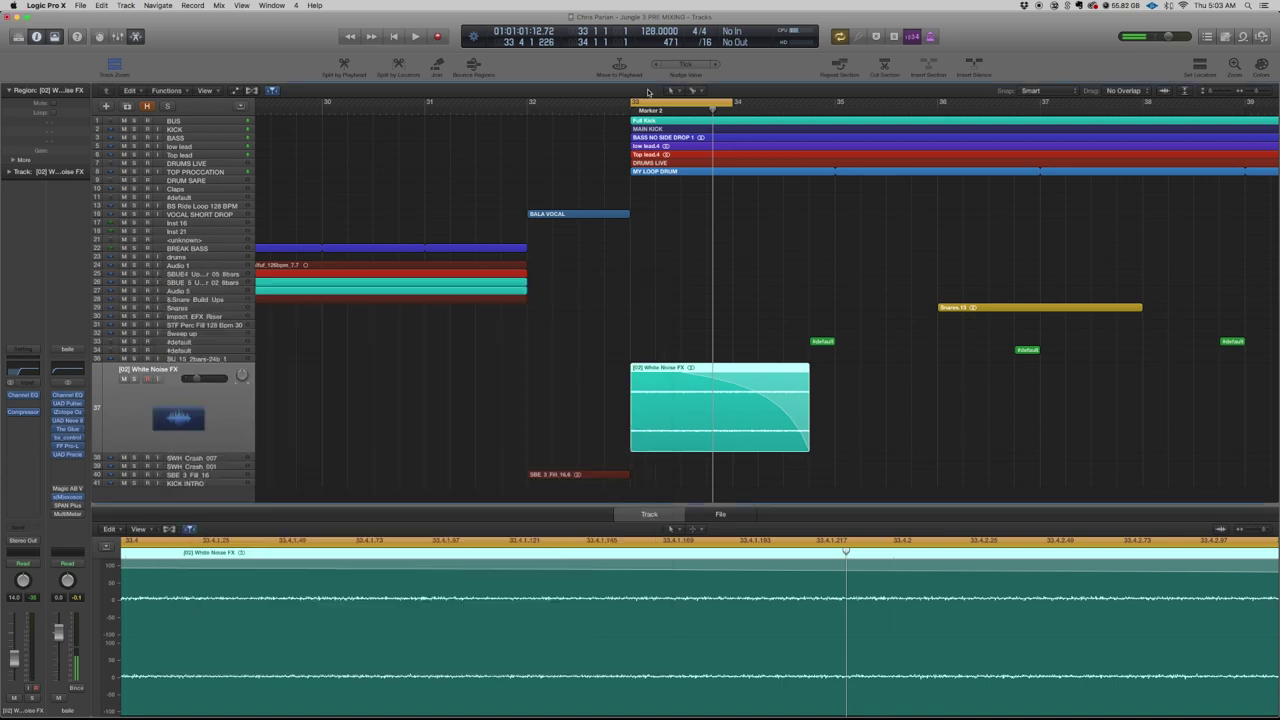
# - Turn off the cycle range at bars 33–34
pyautogui.click(674, 102)
pyautogui.press('super+Left')
pyautogui.press('super+Left')
pyautogui.press('super+Left')
pyautogui.press('super+Left')
pyautogui.press('super+Left')
pyautogui.hscroll(3, 680, 188)
pyautogui.press('super+Right')
pyautogui.press('super+Right')
pyautogui.press('super+Right')
pyautogui.press('super+Right')
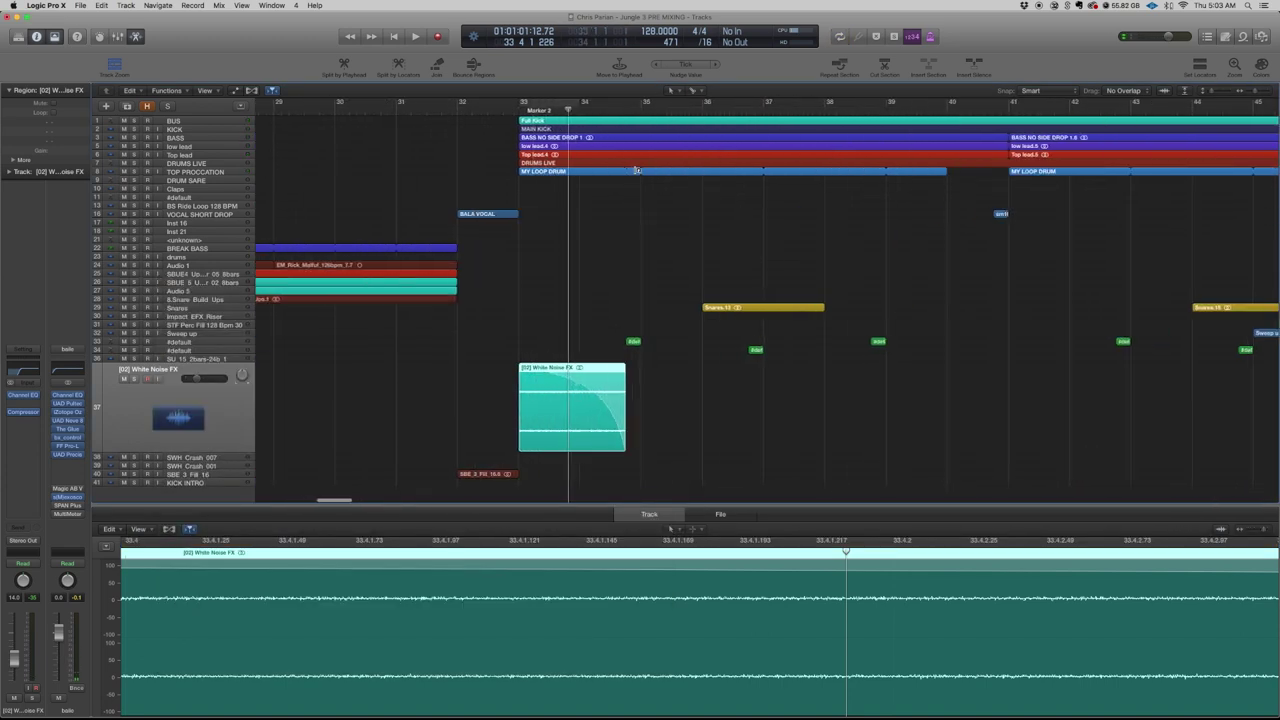
# - Solo the upper #default instrument track, play its region in a cycle from 34 4 1 1 to 35 1 1 1, and turn the cycle off
pyautogui.scroll(-1, 636, 171)
pyautogui.moveTo(628, 102)
pyautogui.mouseDown()
pyautogui.moveTo(662, 103)
pyautogui.moveTo(636, 104)
pyautogui.mouseUp()
pyautogui.click(215, 342)
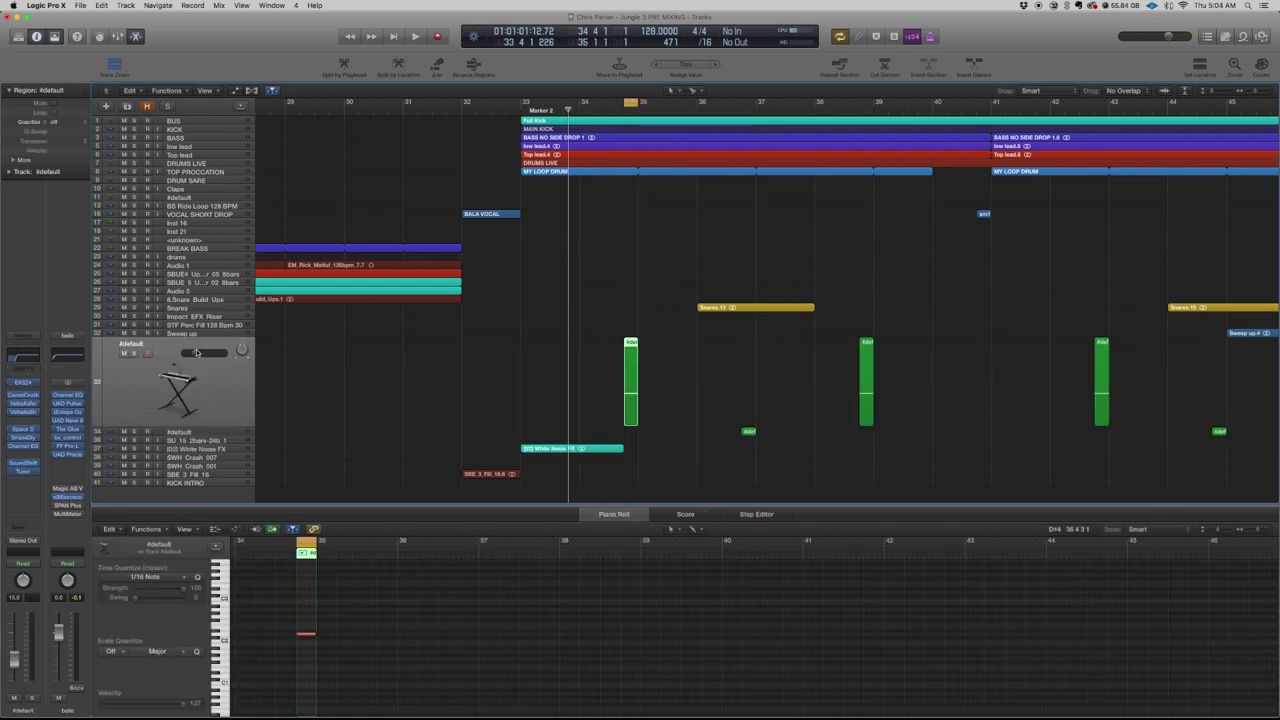
pyautogui.click(136, 353)
pyautogui.press('super+Right')
pyautogui.press('super+Right')
pyautogui.press('space')
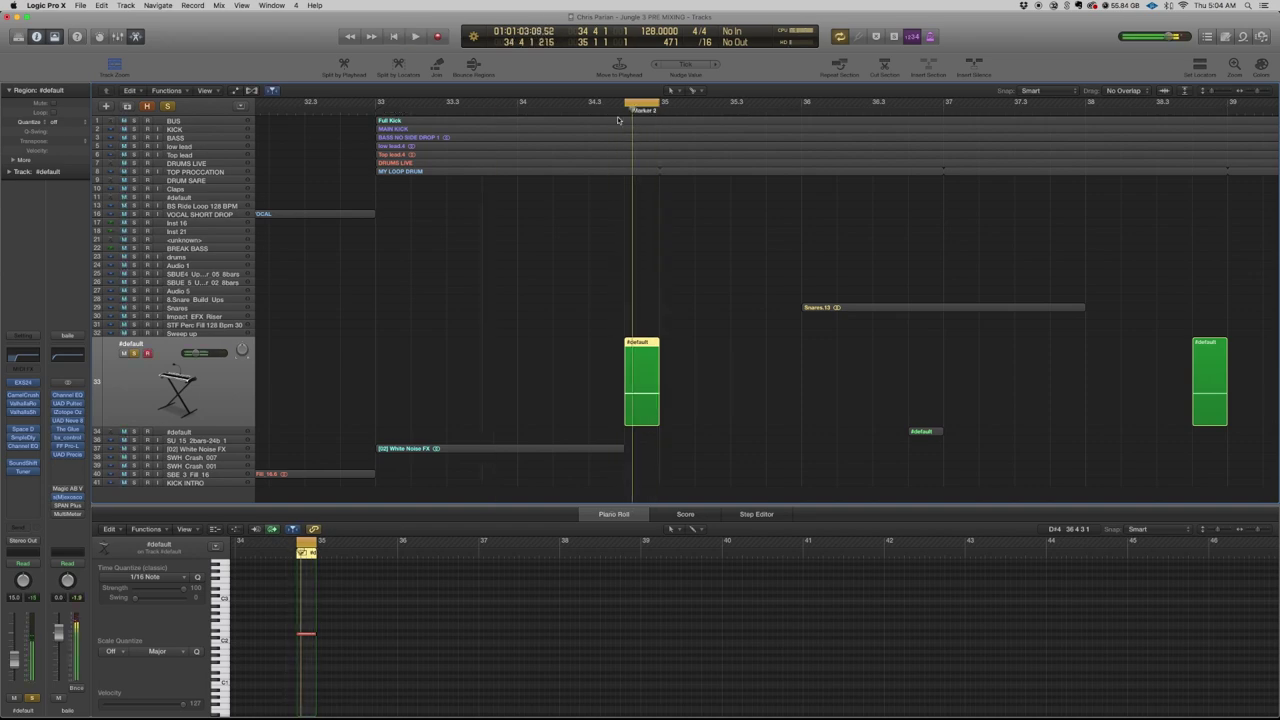
pyautogui.click(641, 104)
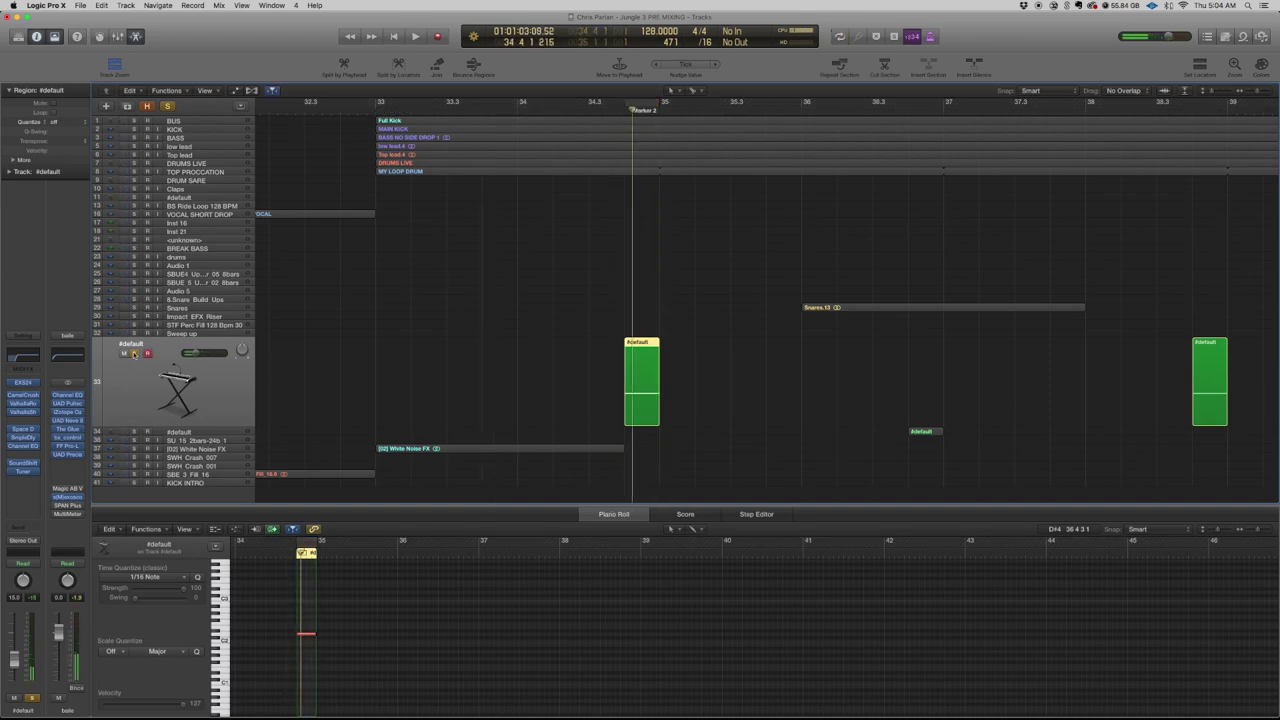
# - Unsolo the upper #default track and play its hit in the full mix from just before beat 4 of bar 34 into bar 37
pyautogui.click(134, 354)
pyautogui.press('super+Left')
pyautogui.press('super+Left')
pyautogui.moveTo(615, 104); pyautogui.dragTo(773, 128)
pyautogui.press('space')
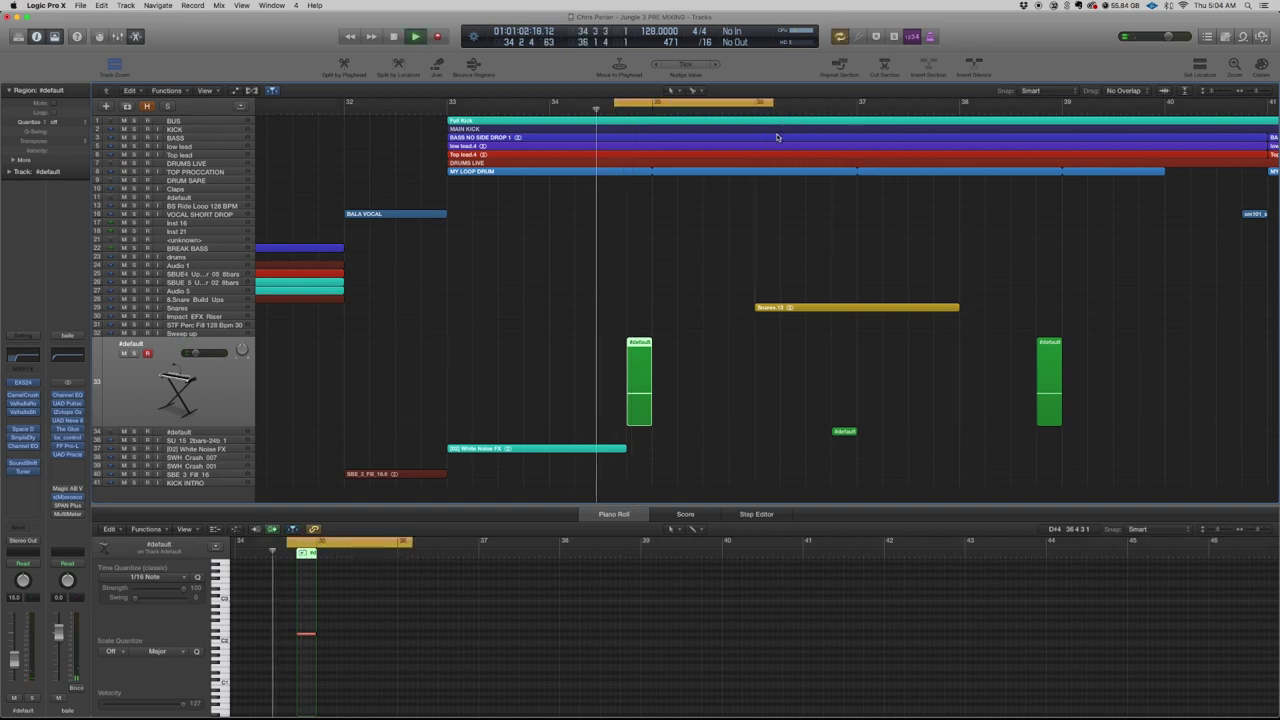
pyautogui.press('c')
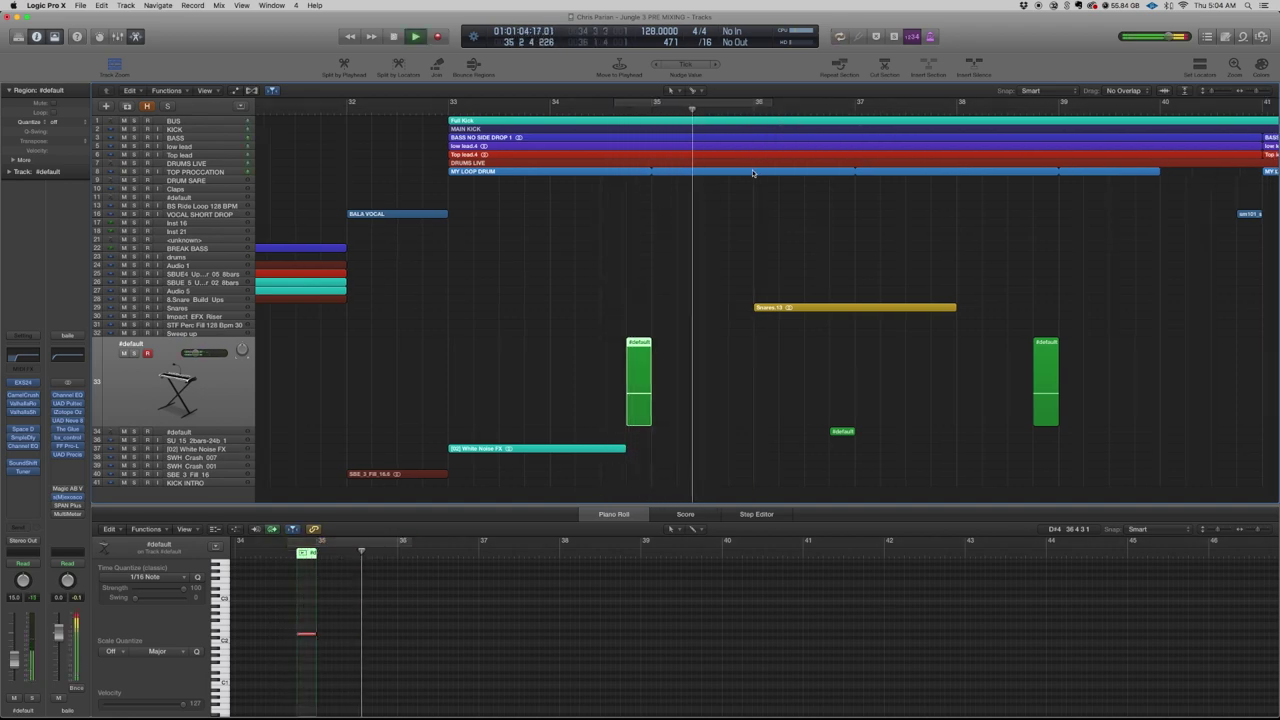
pyautogui.press('super+Left')
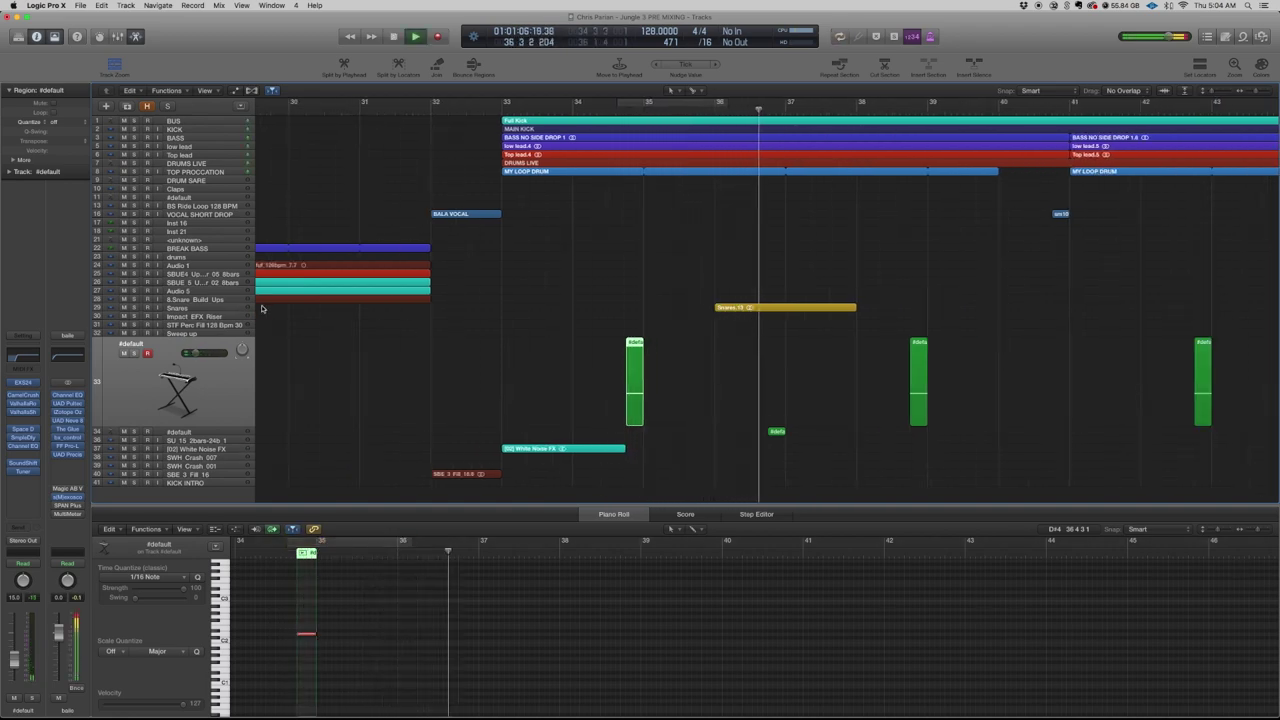
pyautogui.press('super+Left')
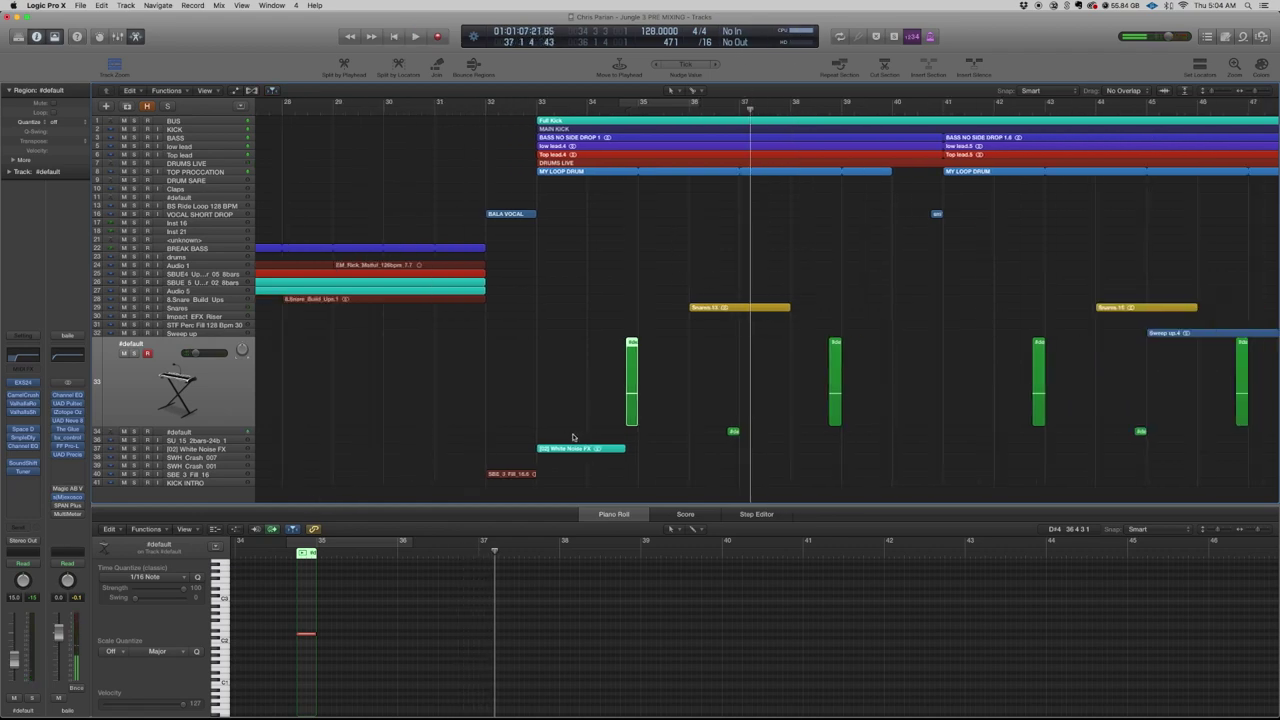
pyautogui.press('super+Left')
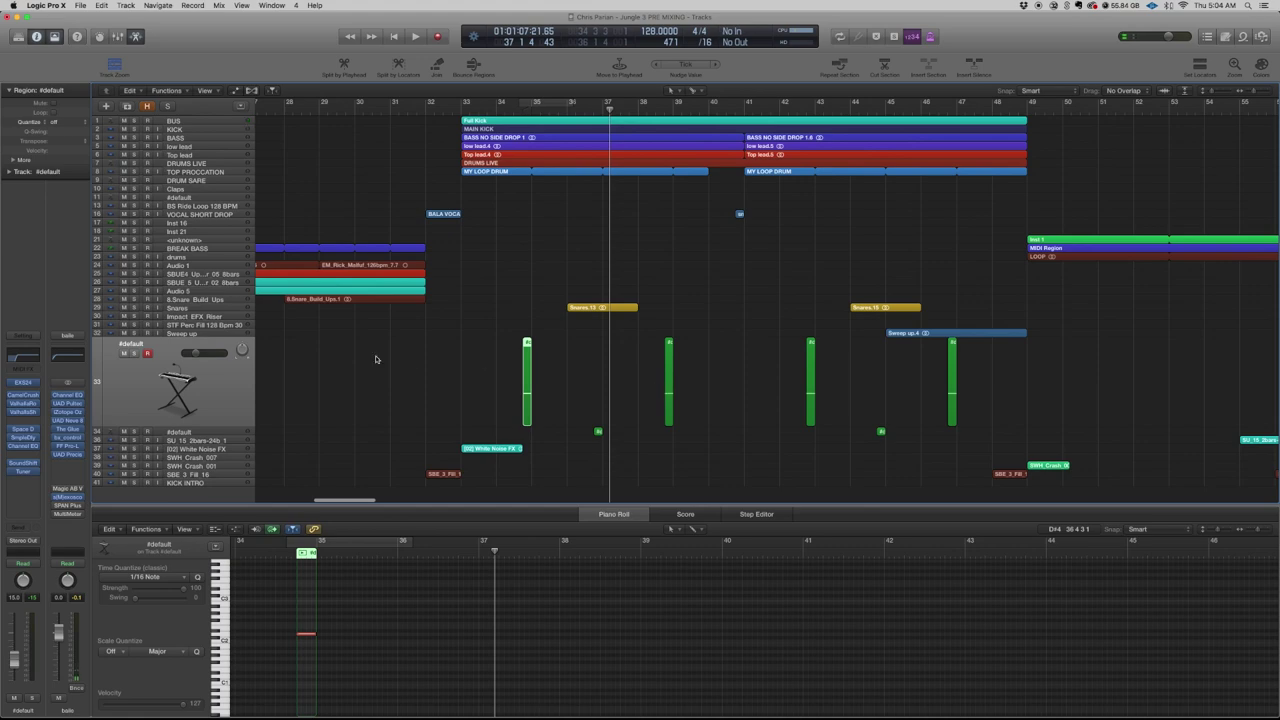
# - Solo the Snares track, play its hit in a cycle from 36 4 1 1 to 37 1 3 121, and turn the cycle off
pyautogui.click(208, 312)
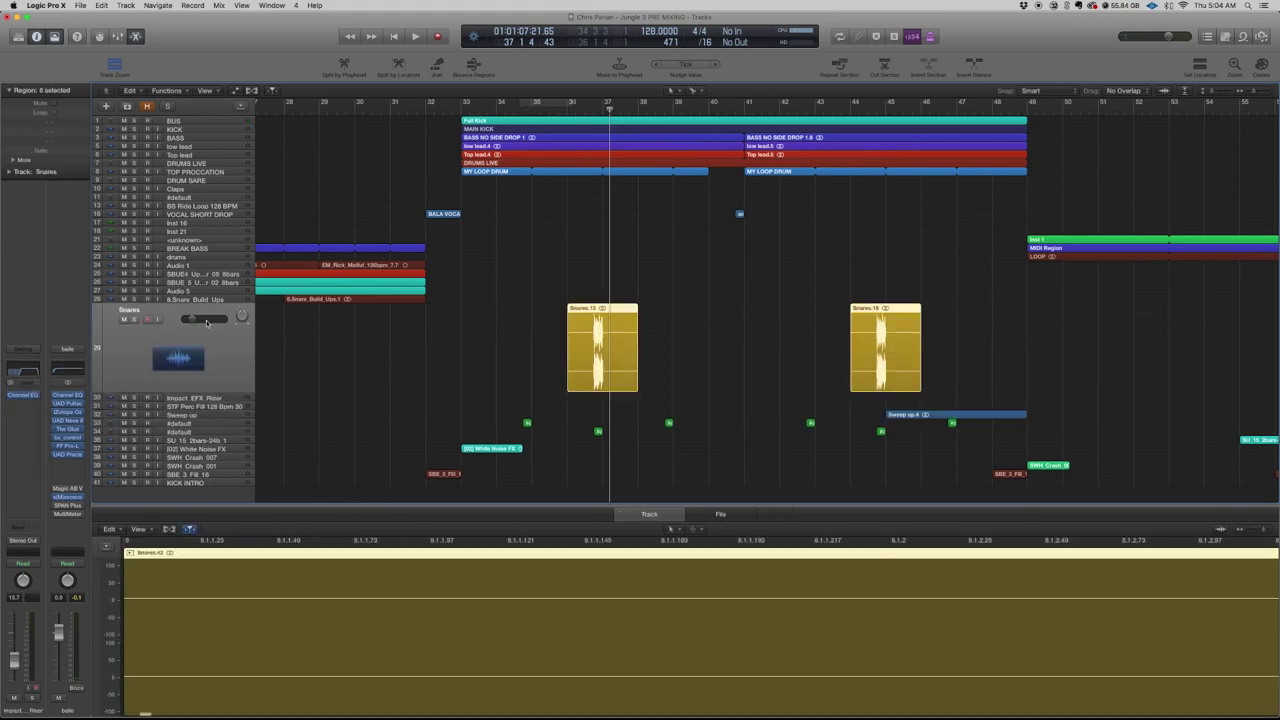
pyautogui.click(135, 319)
pyautogui.press('super+Right')
pyautogui.press('super+Right')
pyautogui.moveTo(562, 108); pyautogui.dragTo(598, 107)
pyautogui.press('space')
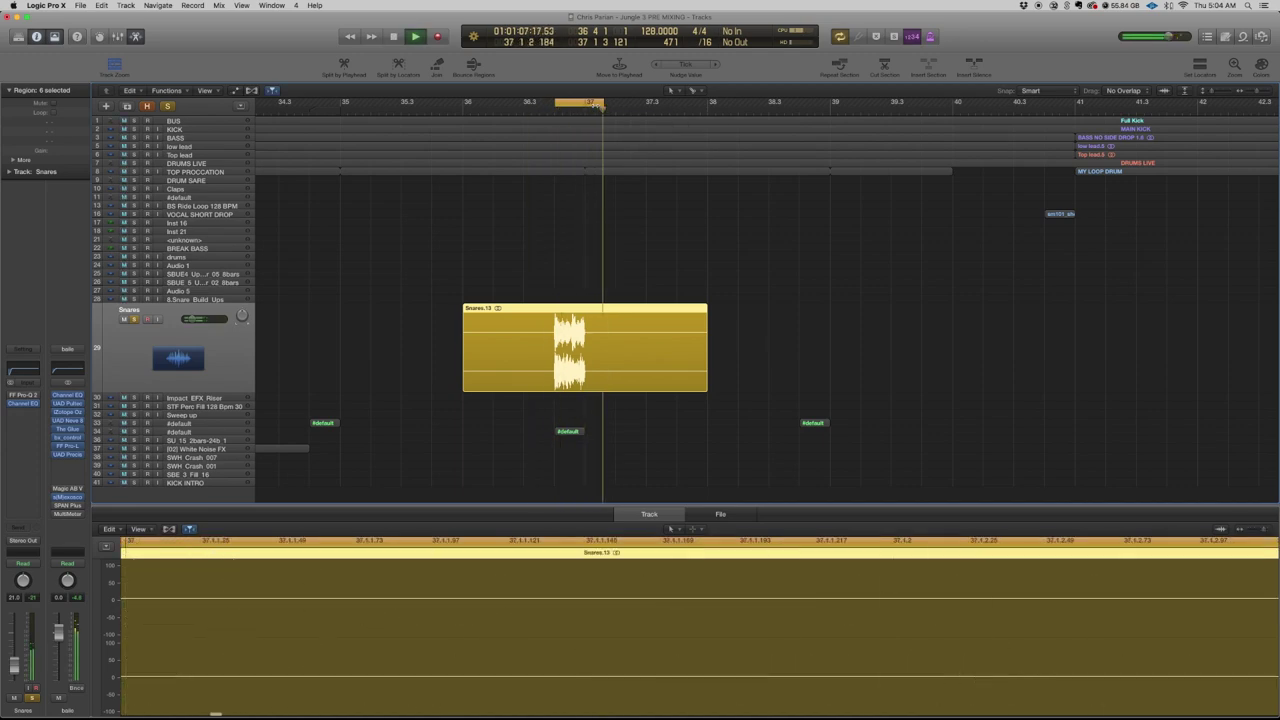
pyautogui.press('space')
pyautogui.click(594, 105)
# - Unsolo the Snares track and play its hit in the full mix from bar 36 into bar 37
pyautogui.press('super+Left')
pyautogui.press('super+Left')
pyautogui.click(134, 319)
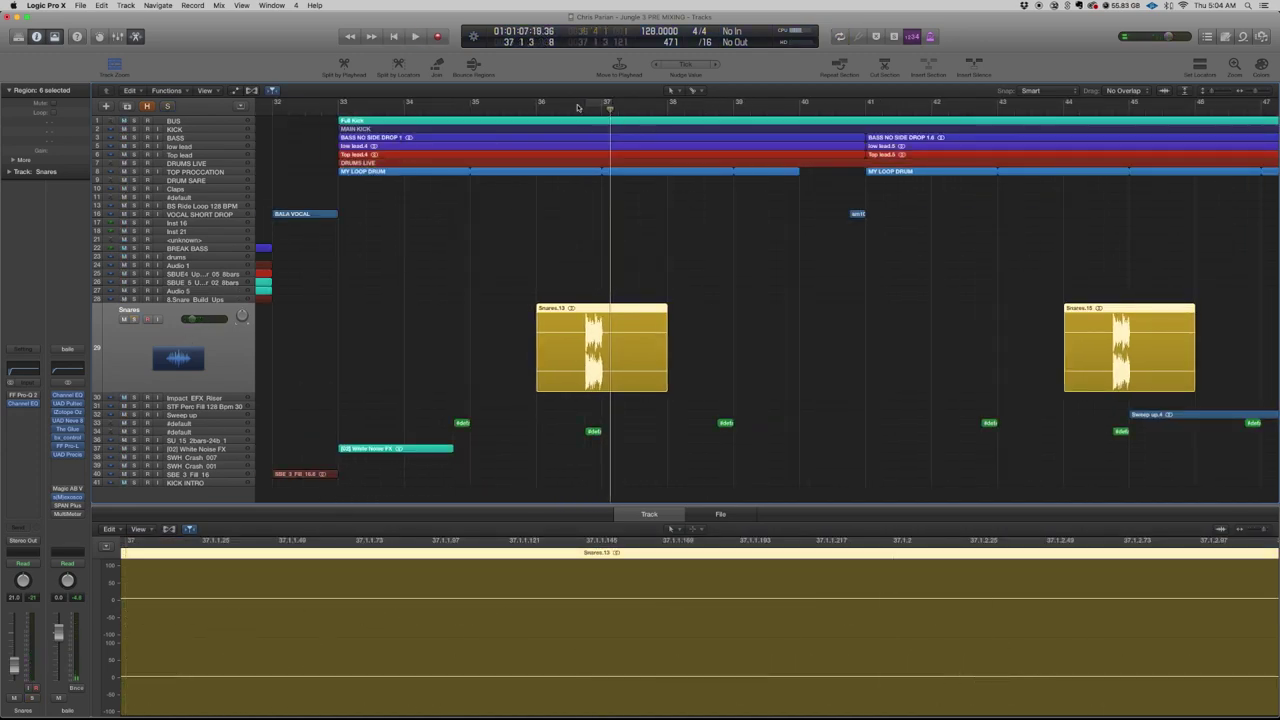
pyautogui.hotkey('alt', "'")
pyautogui.click(596, 167)
pyautogui.click(572, 110)
pyautogui.press('space')
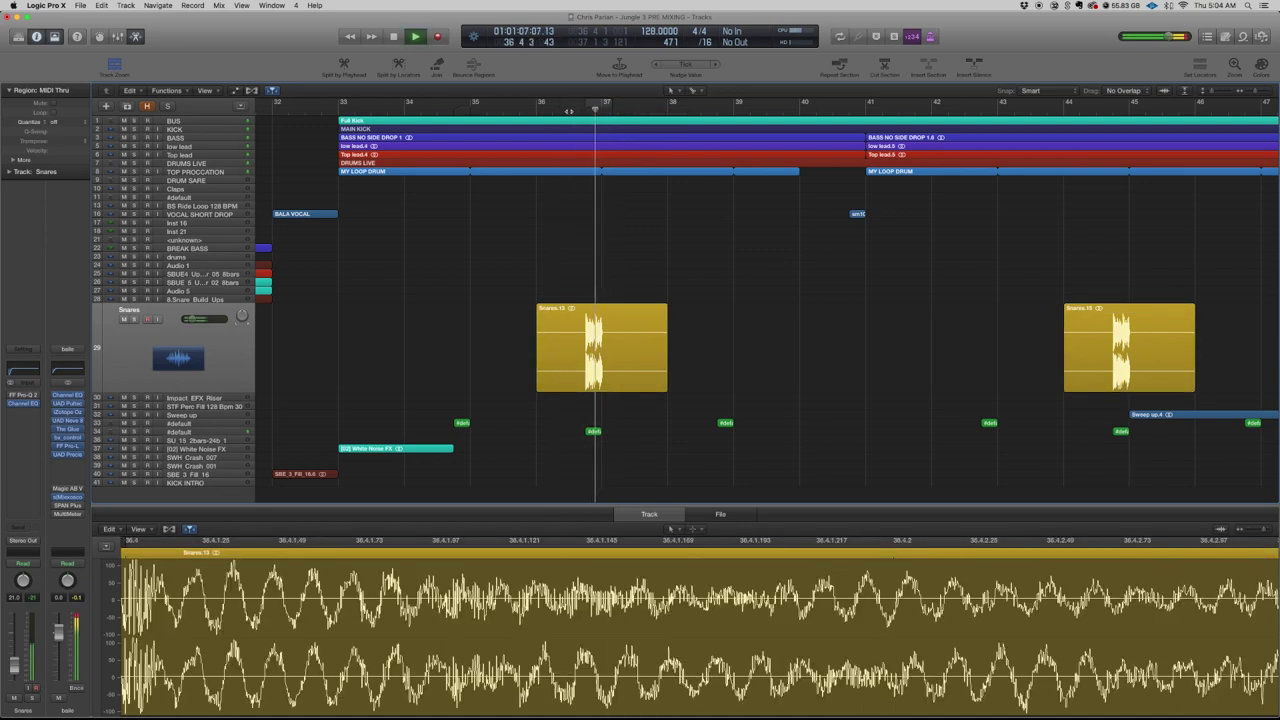
pyautogui.press('space')
# - Solo the lower #default instrument track, play its region in the cycle starting at 36 4 1 1, and turn the cycle off
pyautogui.click(213, 433)
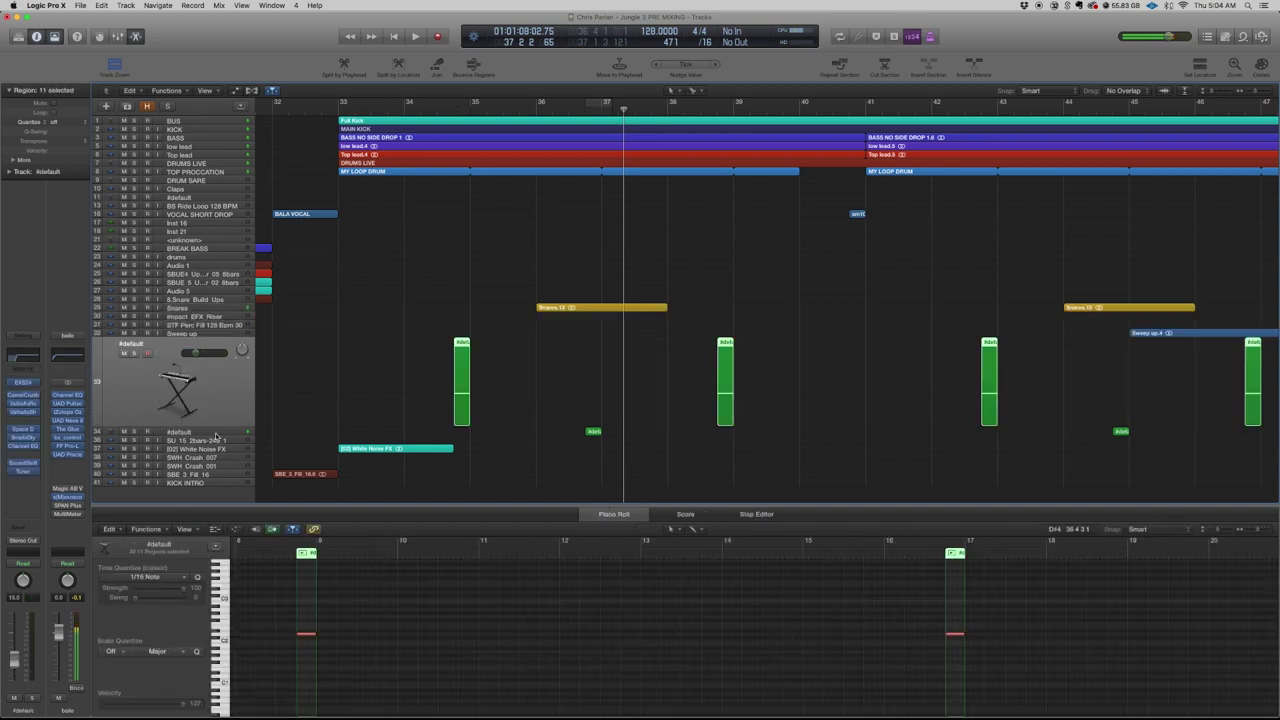
pyautogui.click(134, 362)
pyautogui.scroll(3, 591, 328)
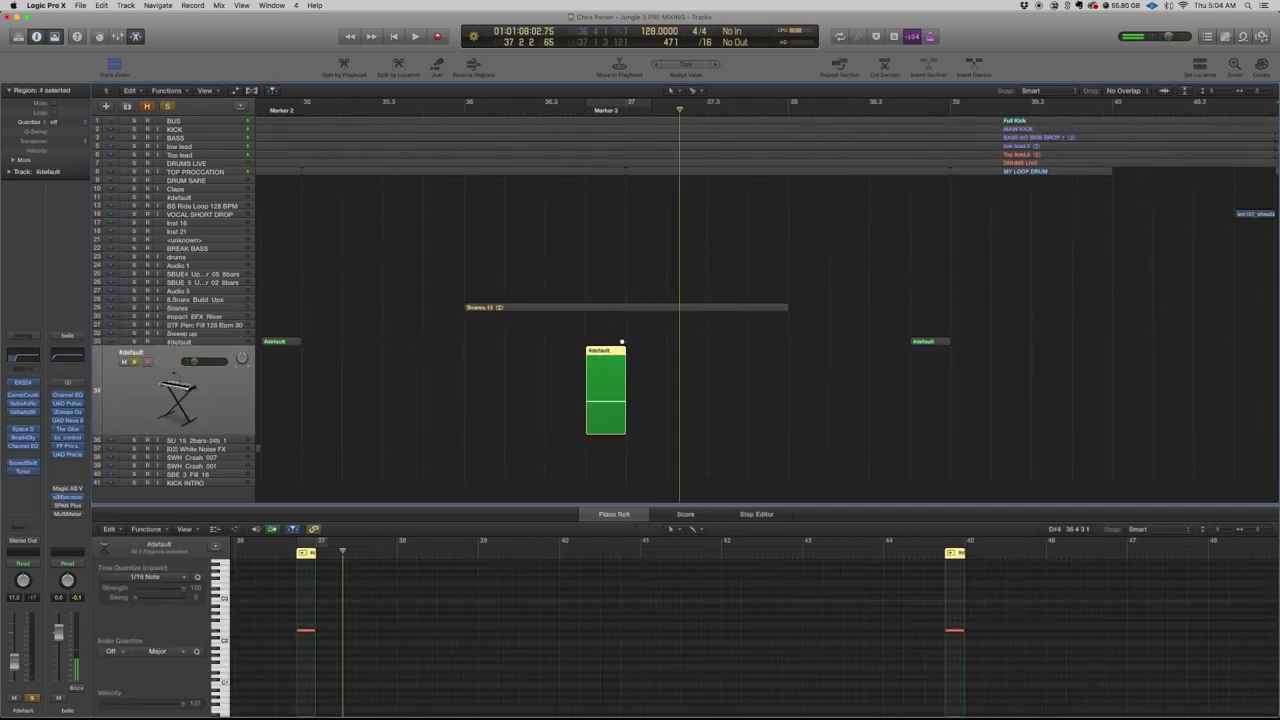
pyautogui.click(621, 106)
pyautogui.press('space')
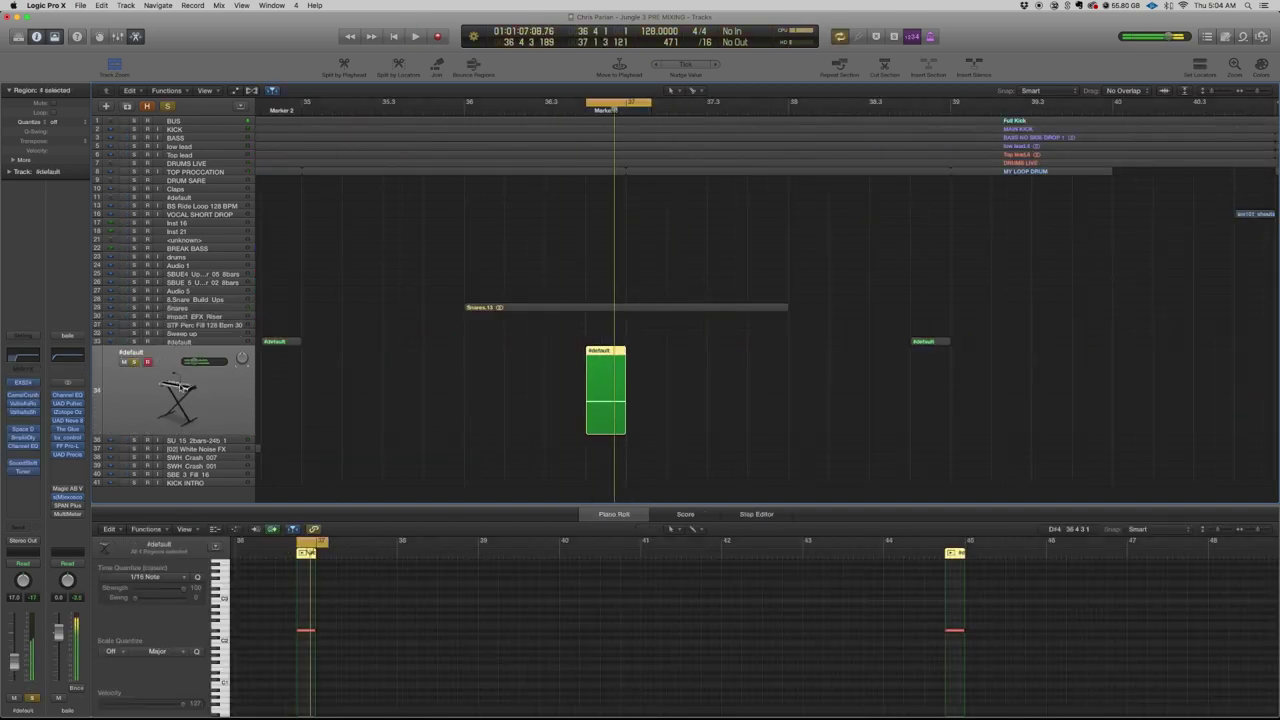
pyautogui.click(619, 101)
pyautogui.press('super+Left')
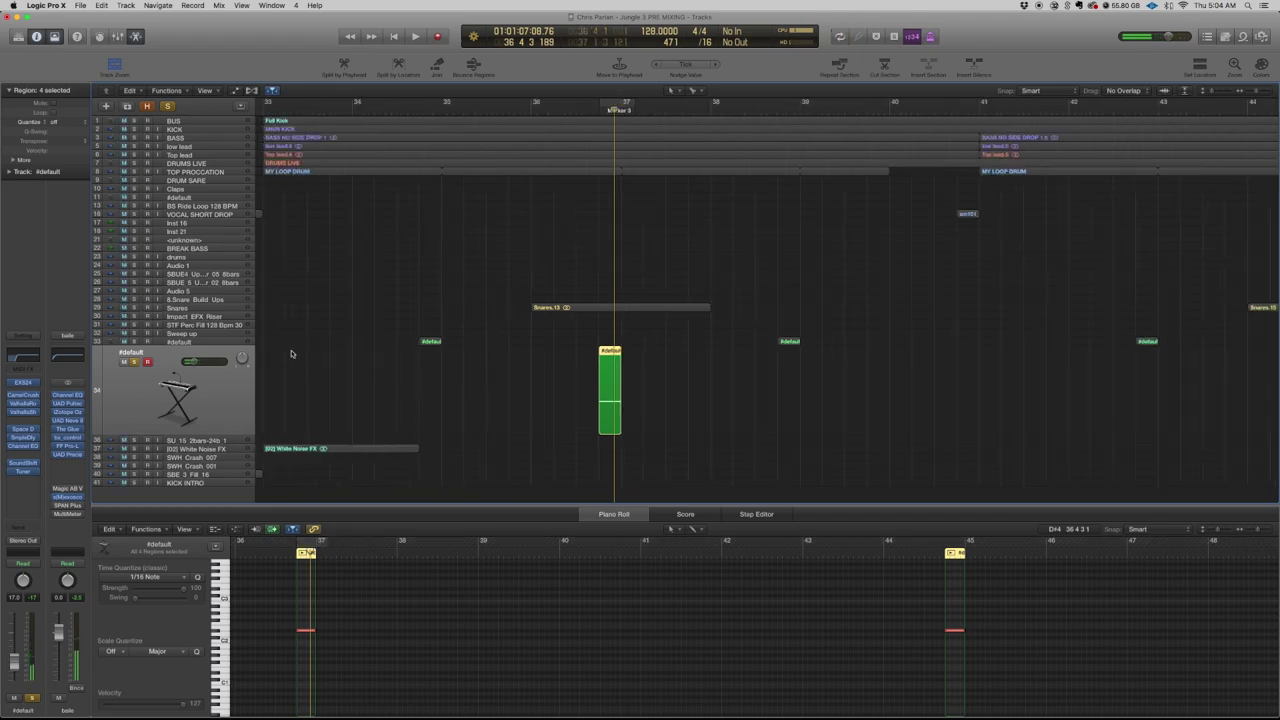
# - Cycle 34 4 1 1 to 35 1 1 1 with only the upper #default track soloed and play it through its Tuner to check the note
pyautogui.moveTo(421, 107); pyautogui.dragTo(441, 106)
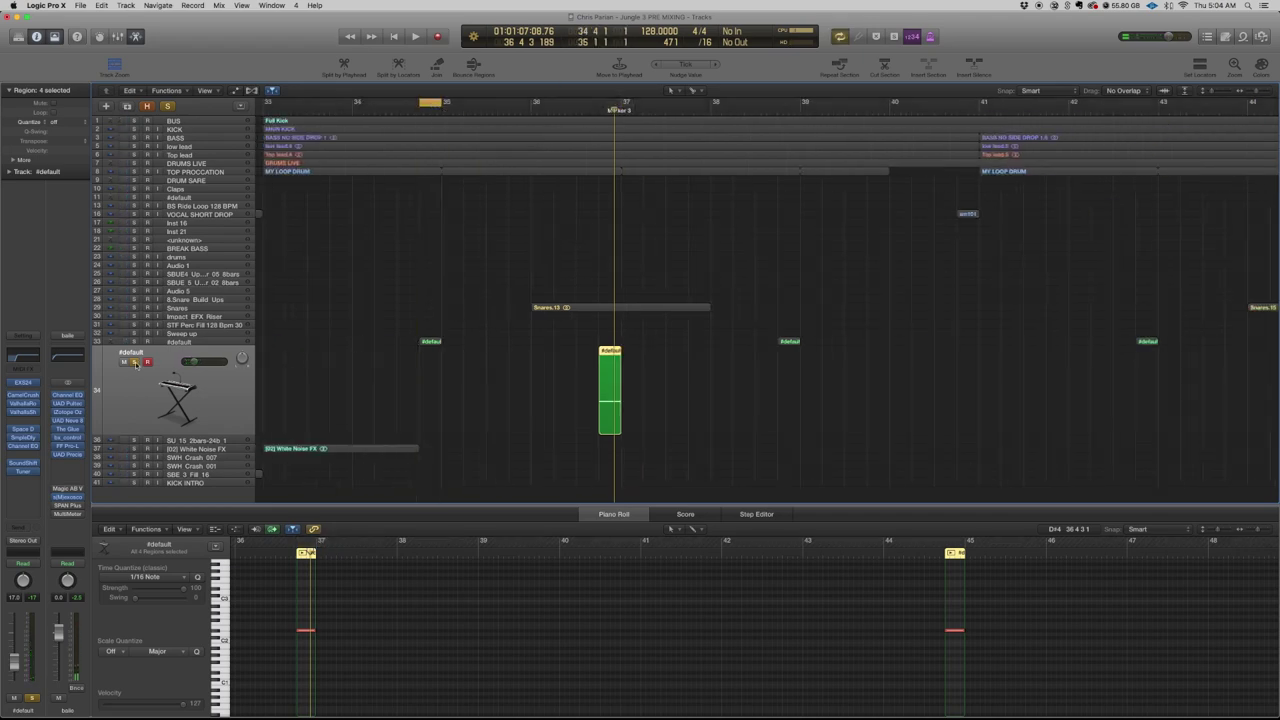
pyautogui.click(180, 343)
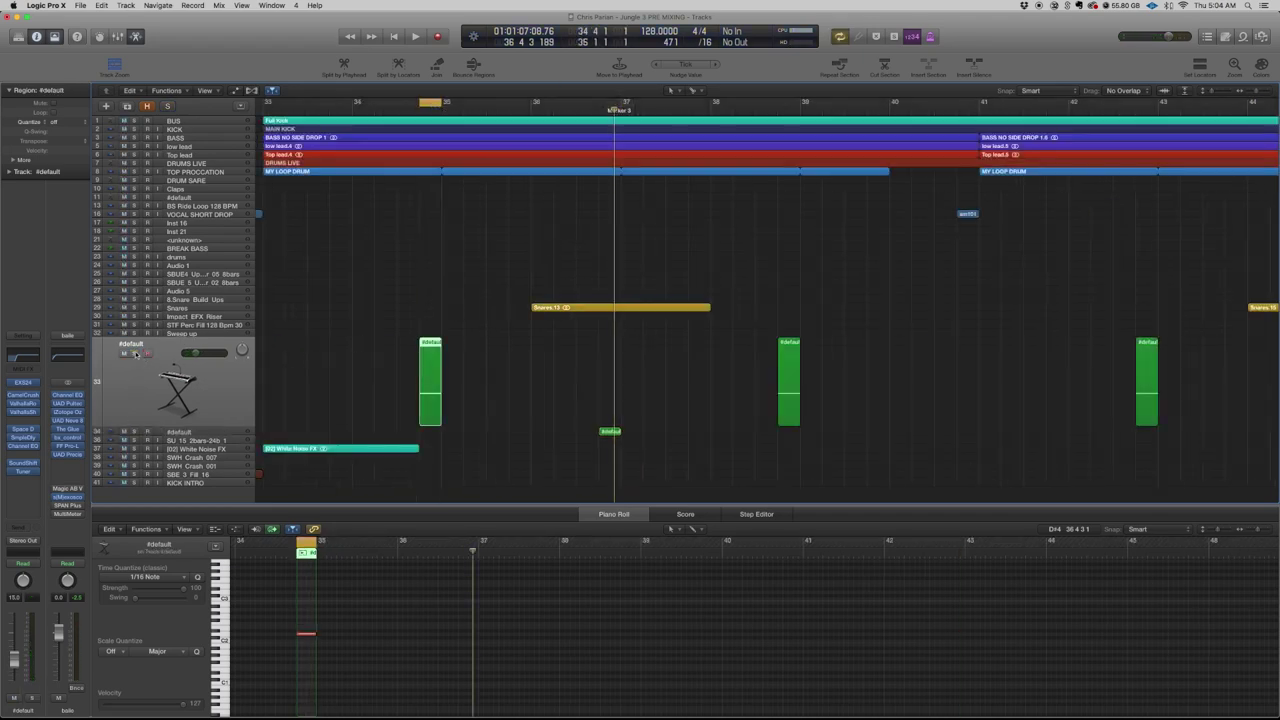
pyautogui.click(134, 353)
pyautogui.press('super+Right')
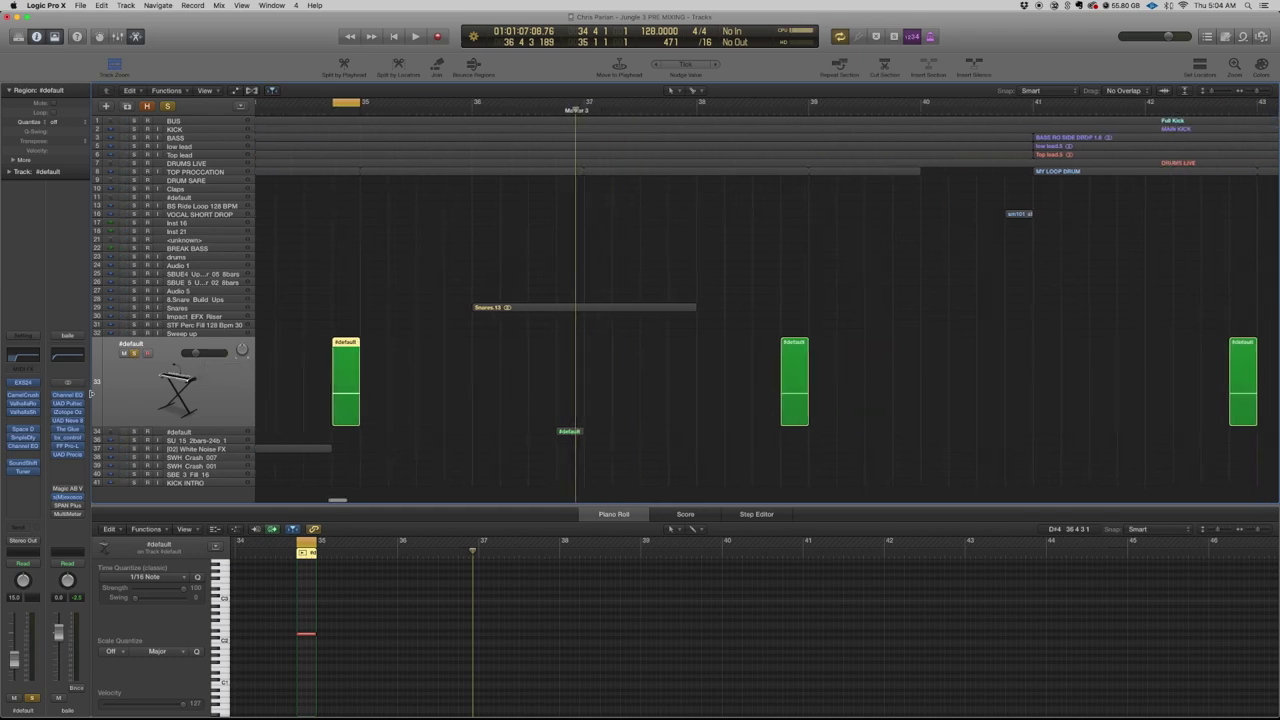
pyautogui.press('super+Right')
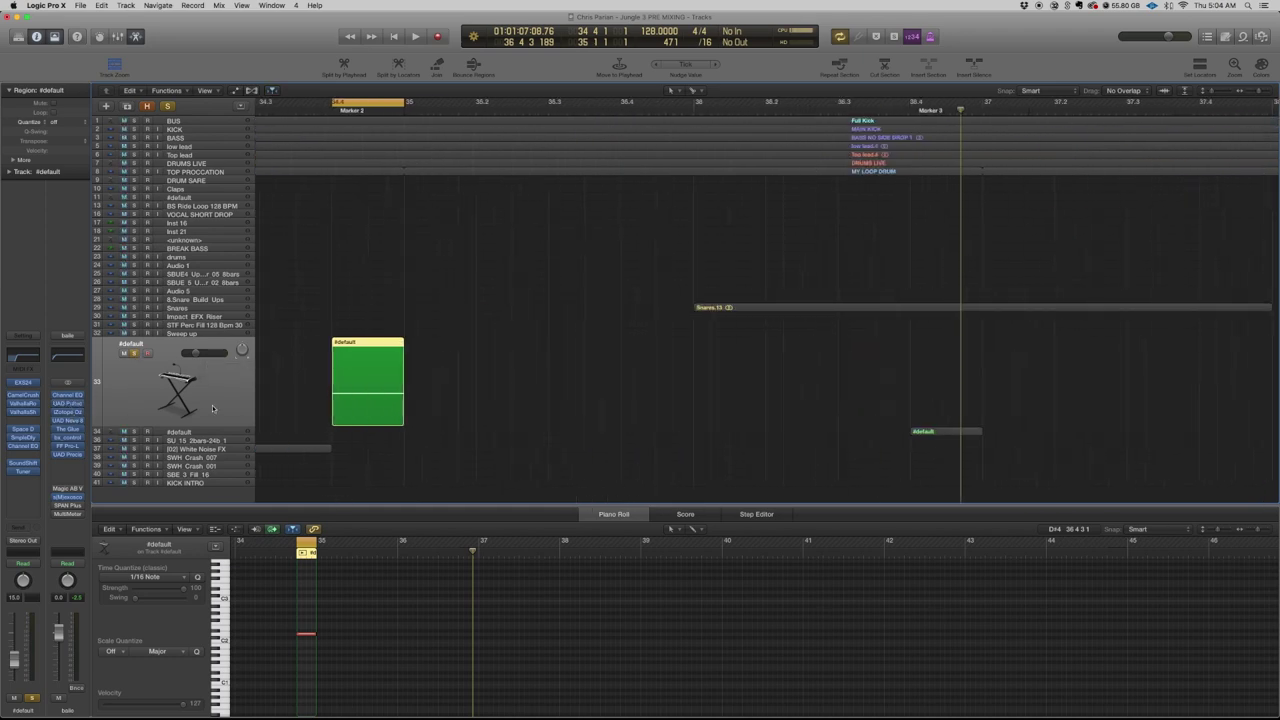
pyautogui.click(22, 471)
pyautogui.press('space')
pyautogui.press('space')
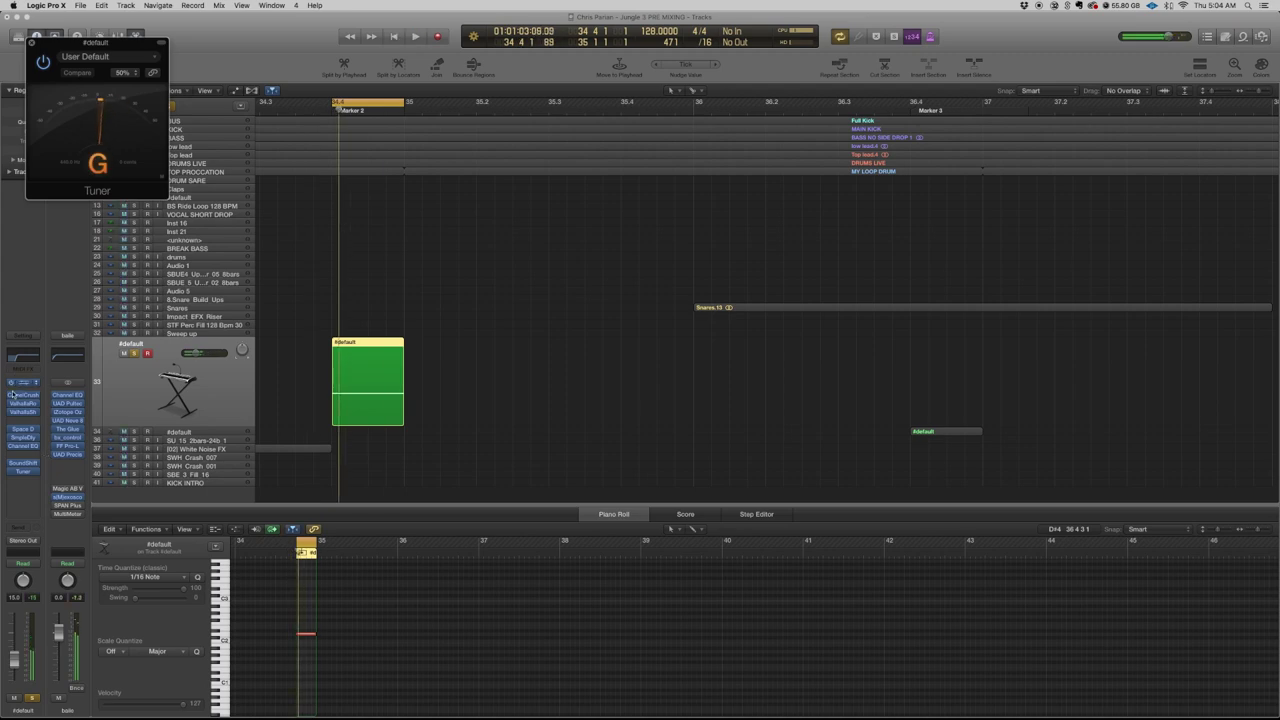
# - Open the SoundShifter Pitch plug-in beside the Tuner, play the region to check its pitch shift, and close both windows
pyautogui.click(24, 463)
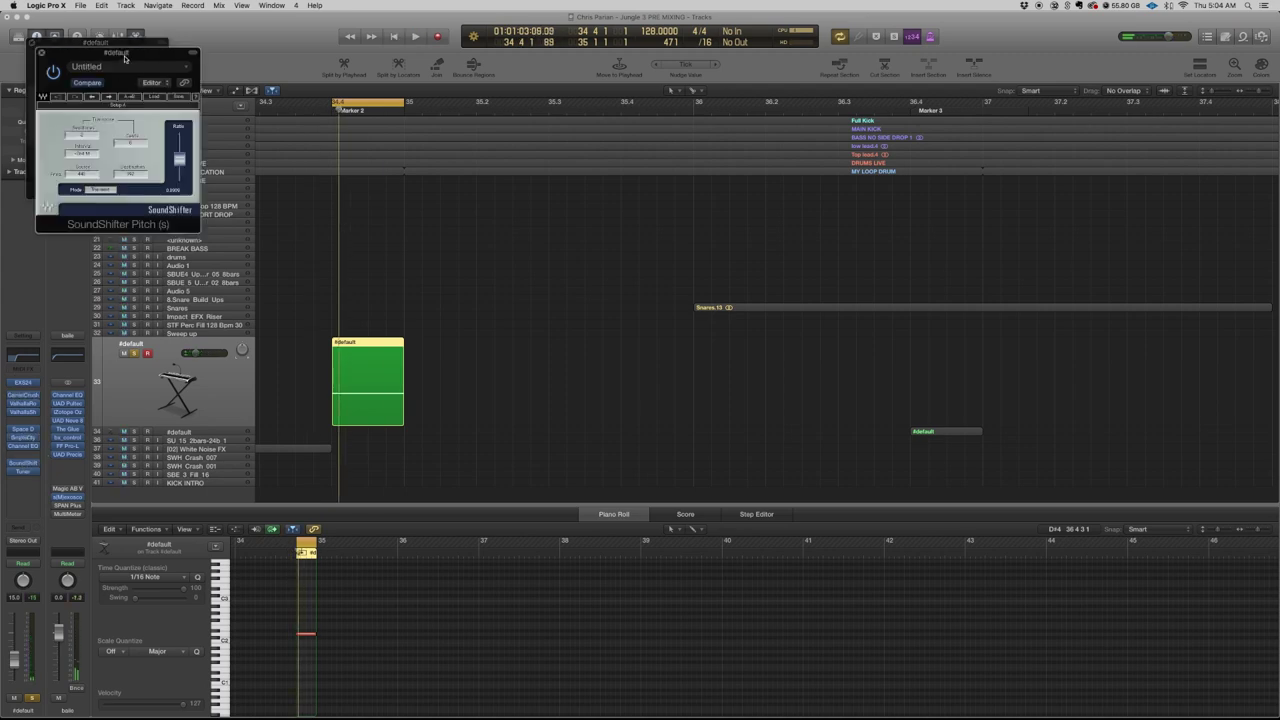
pyautogui.moveTo(124, 58); pyautogui.dragTo(460, 139)
pyautogui.press('space')
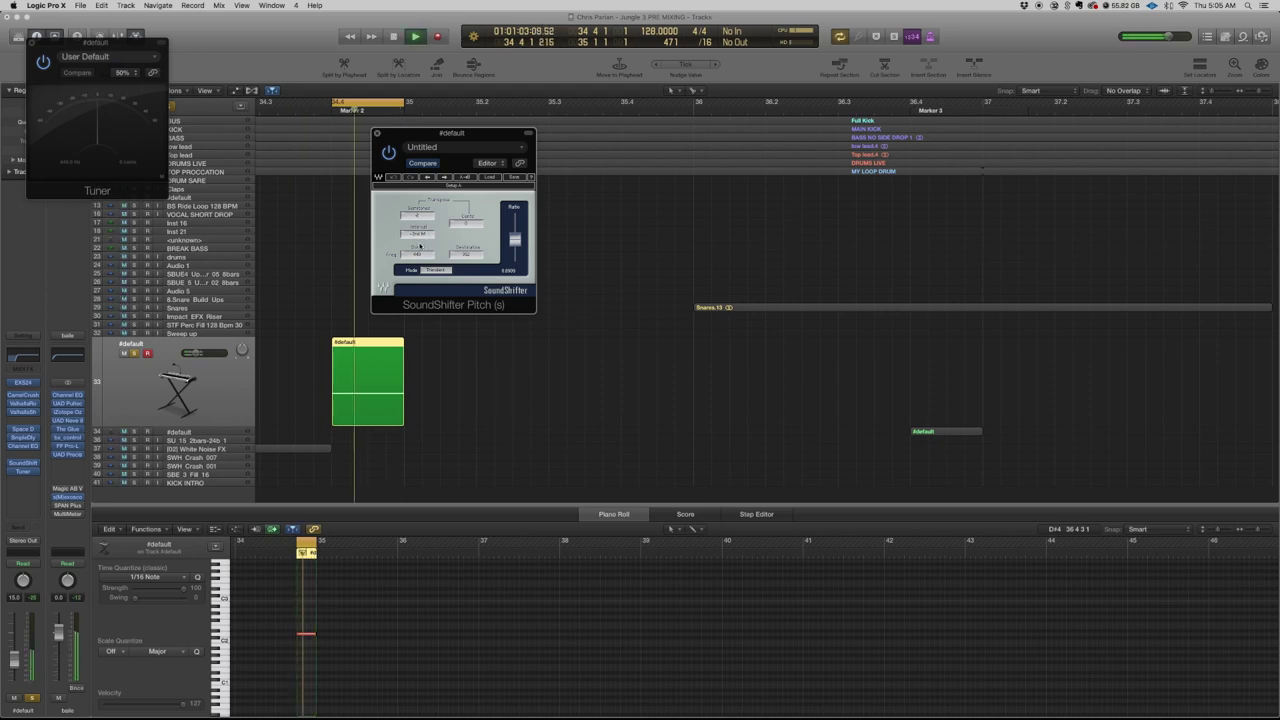
pyautogui.click(377, 134)
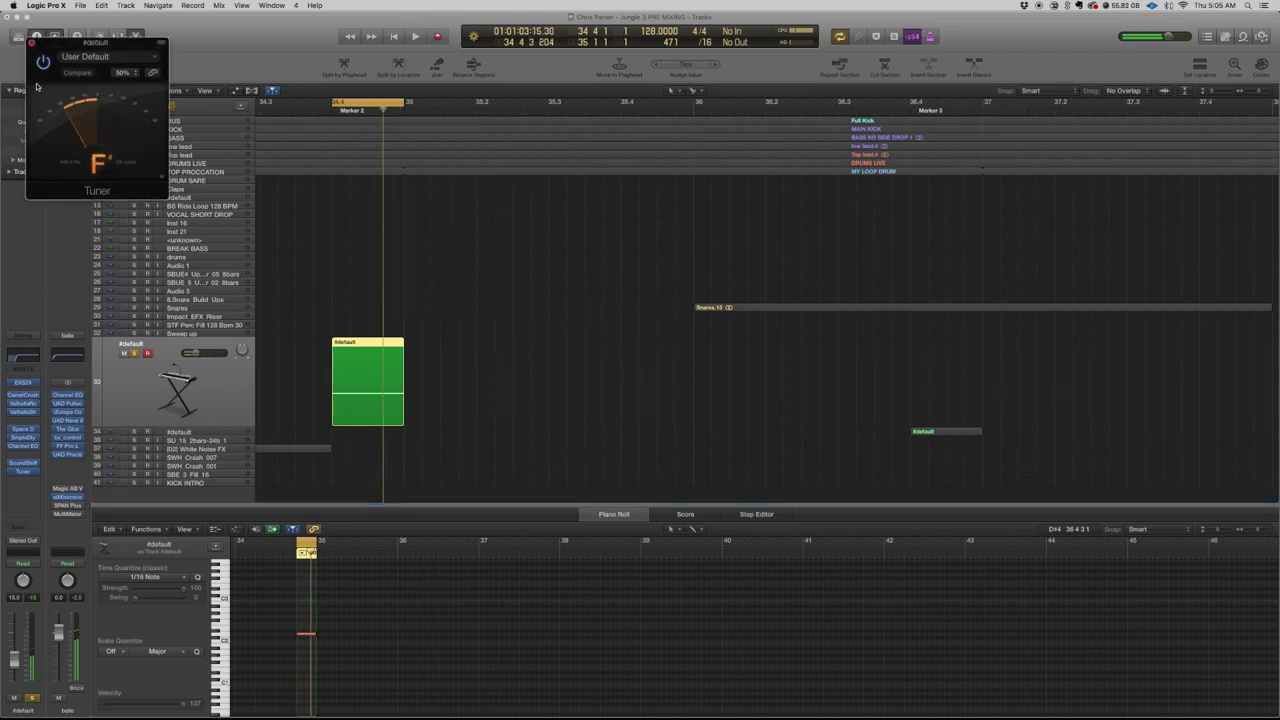
pyautogui.click(32, 45)
# - Open the #default track's CamelCrusher, ValhallaRoom and ValhallaShimmer plug-ins to examine their settings, closing ValhallaShimmer
pyautogui.click(25, 397)
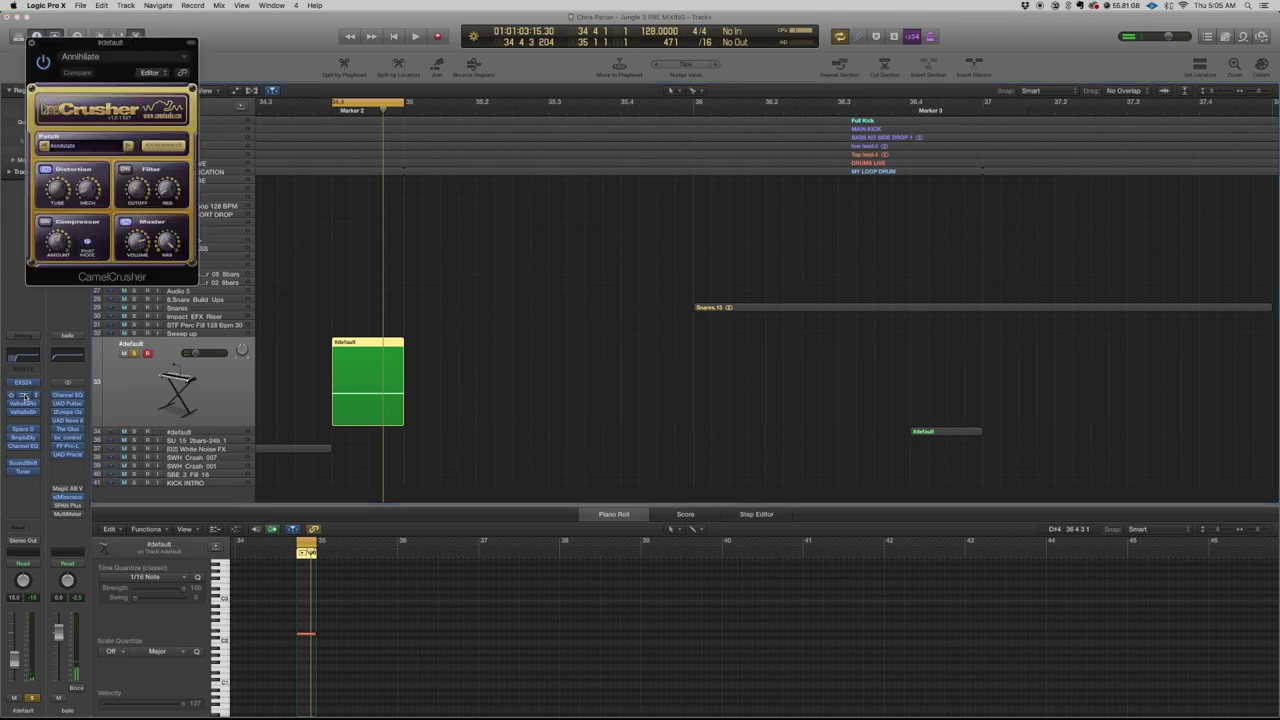
pyautogui.moveTo(110, 47); pyautogui.dragTo(452, 91)
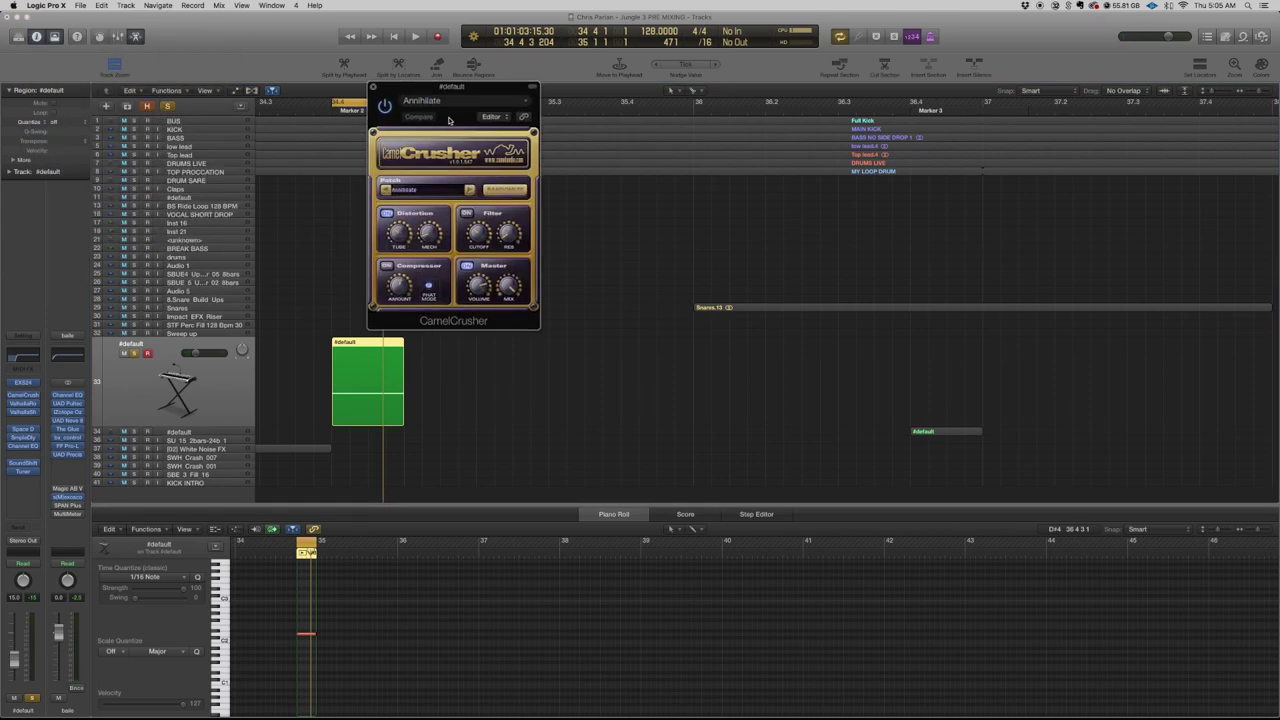
pyautogui.click(23, 407)
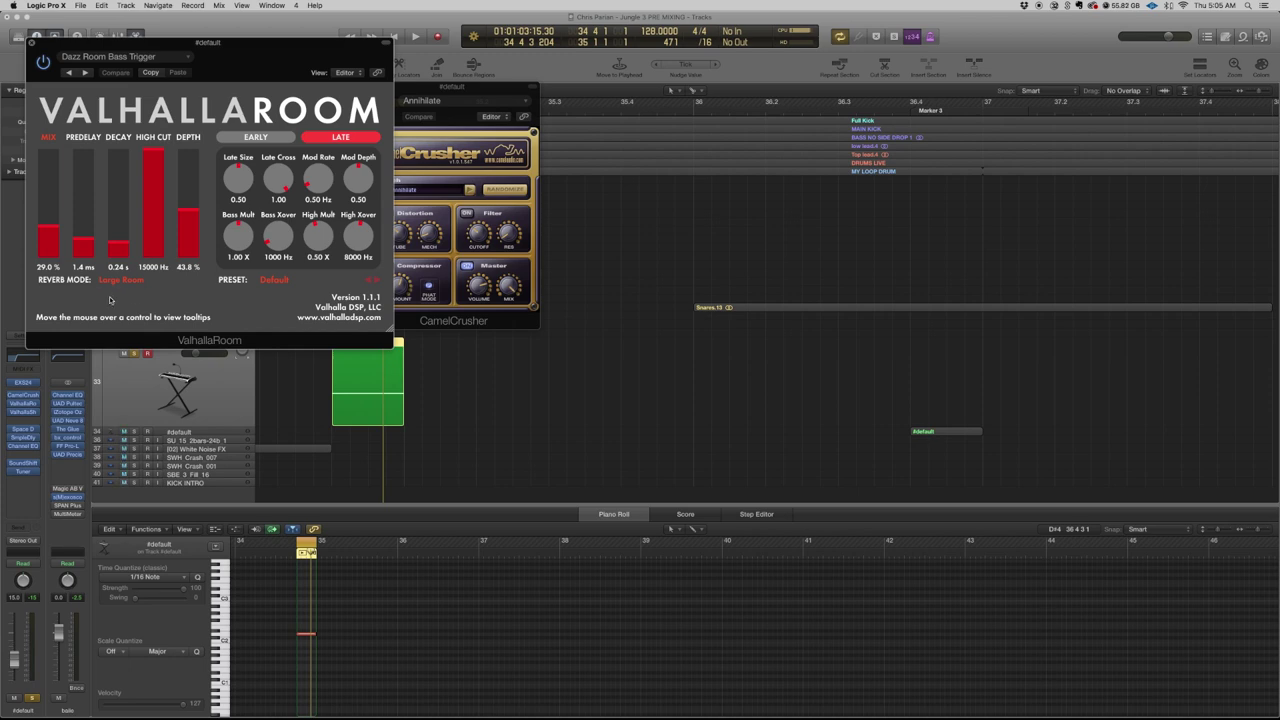
pyautogui.click(25, 412)
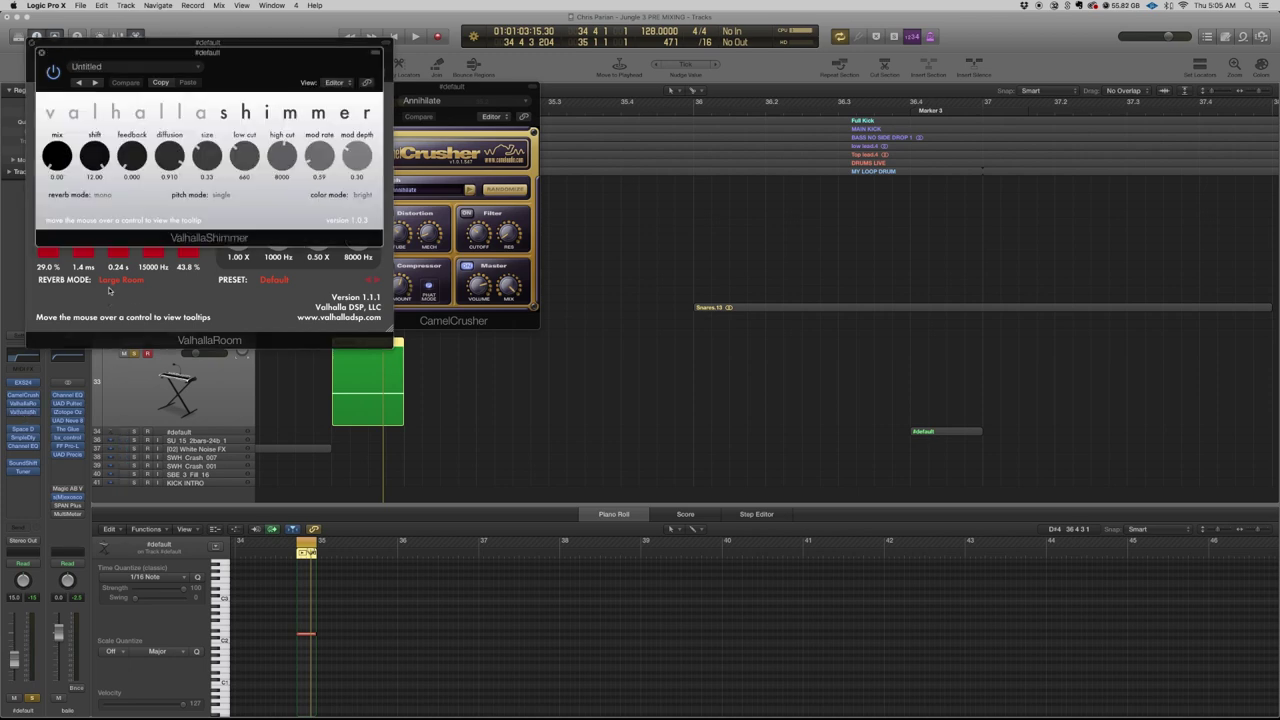
pyautogui.click(41, 55)
# - Examine the Space Designer and Sample Delay settings on the #default track and close all open plug-in windows
pyautogui.click(24, 433)
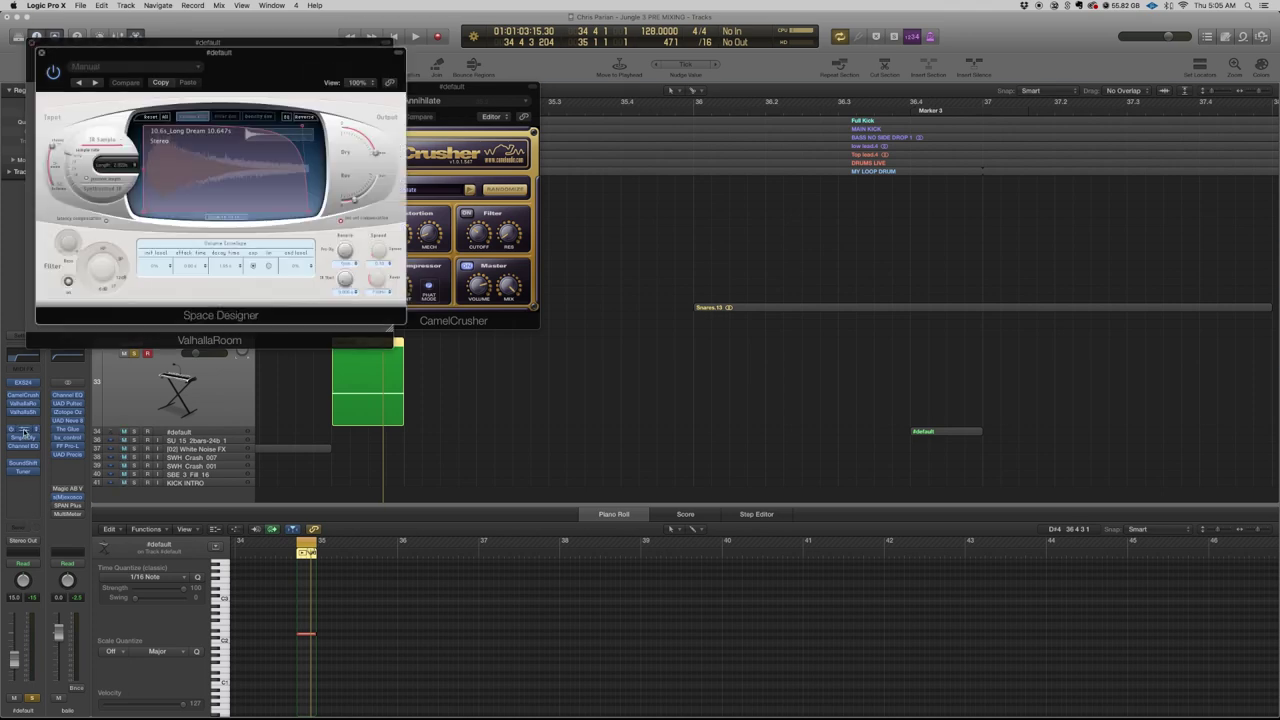
pyautogui.click(23, 437)
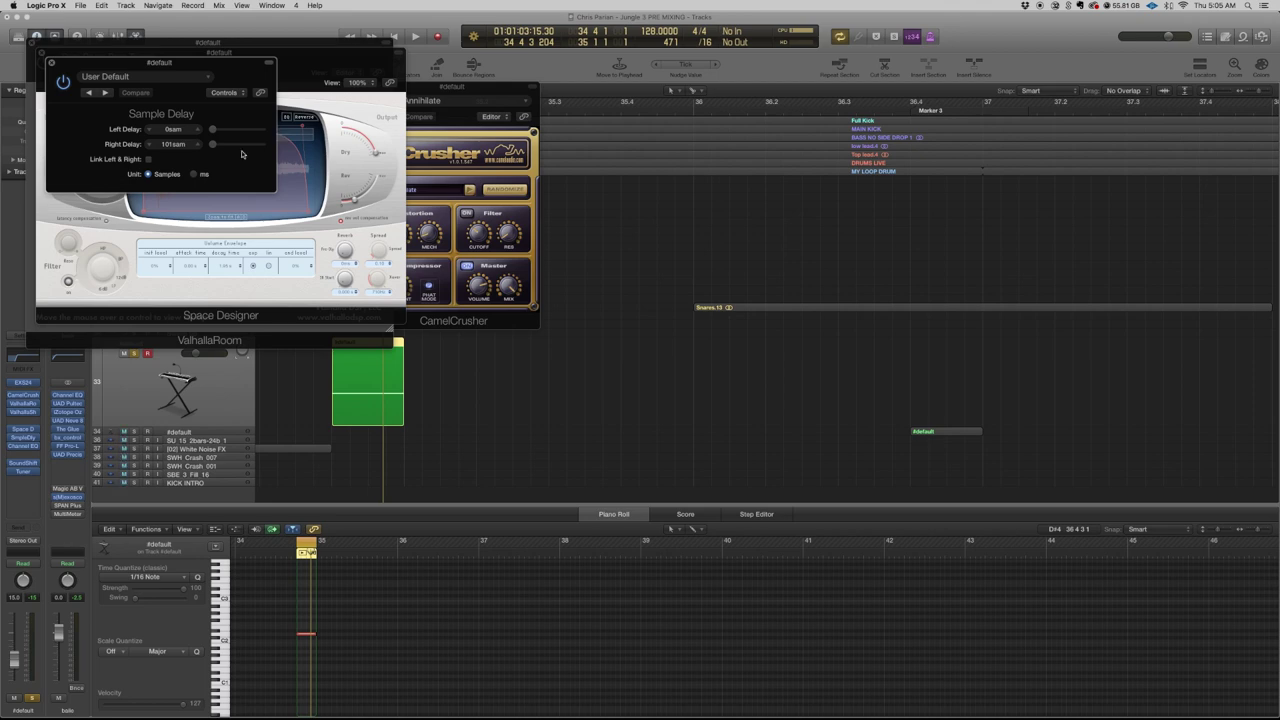
pyautogui.click(52, 65)
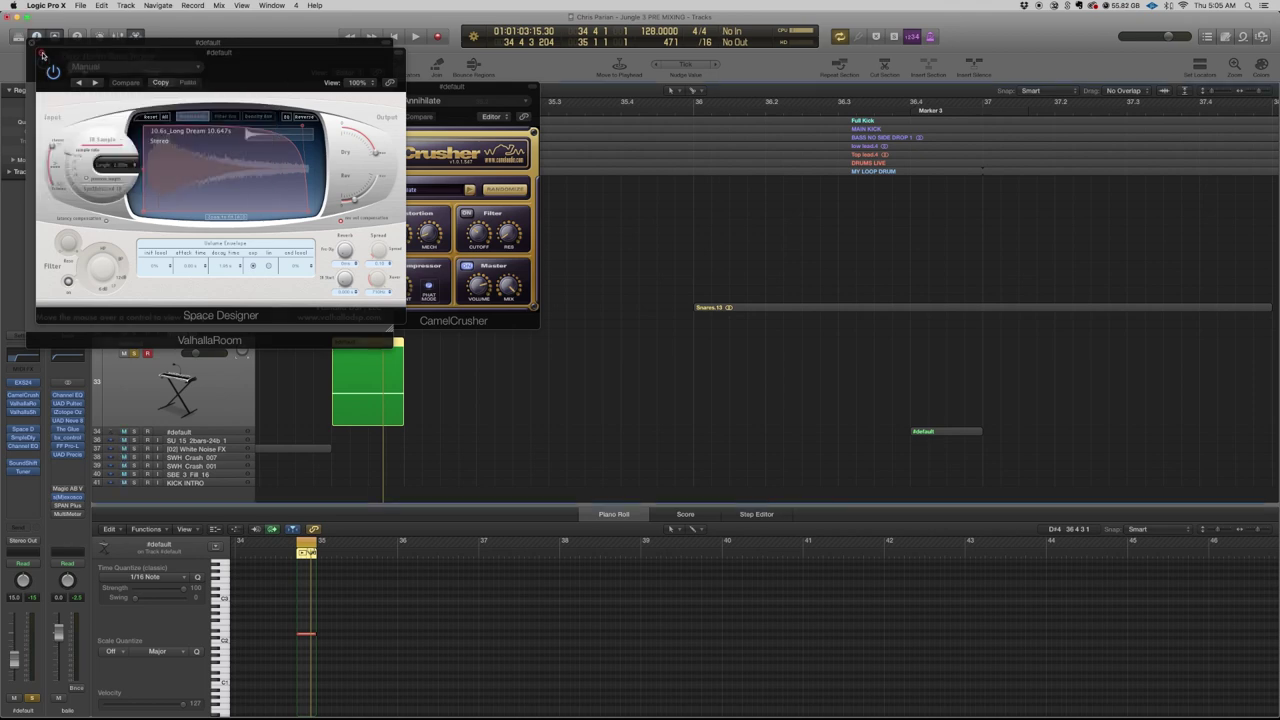
pyautogui.click(36, 45)
pyautogui.click(30, 41)
pyautogui.click(373, 87)
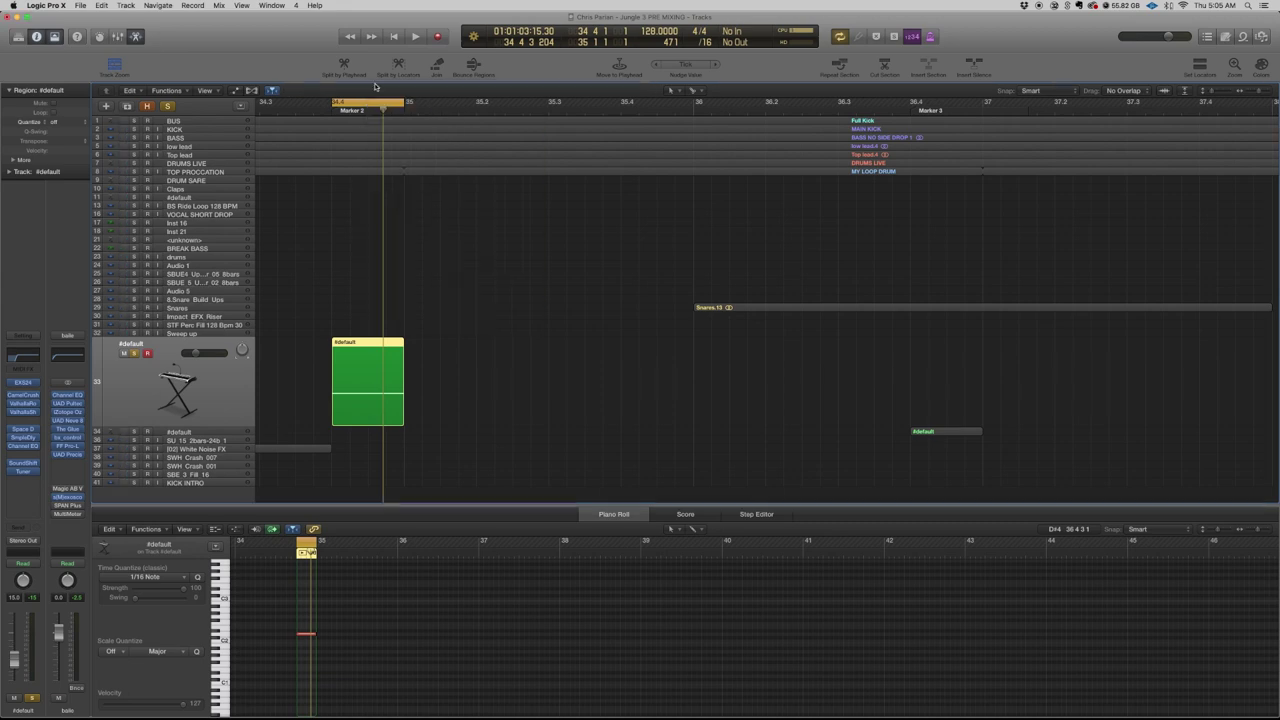
# - Check the #default track's Channel EQ low cut during playback, close it, unsolo the track and turn off the cycle
pyautogui.click(25, 447)
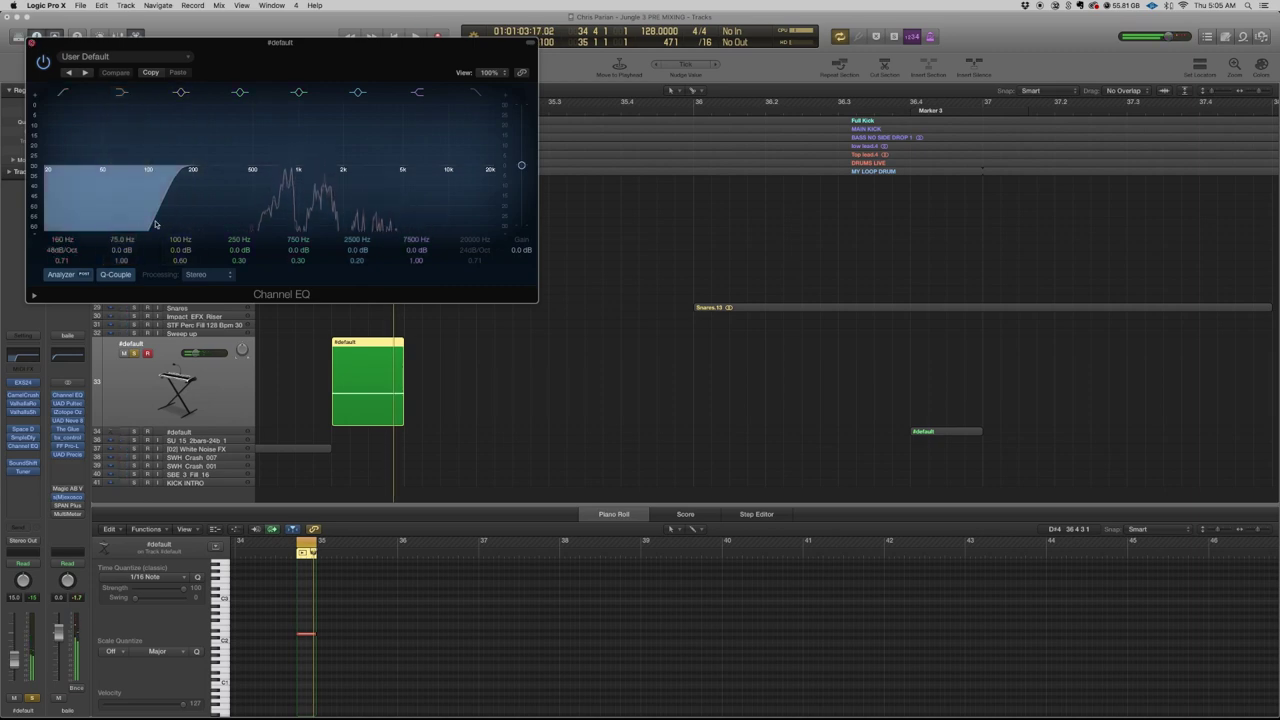
pyautogui.click(31, 43)
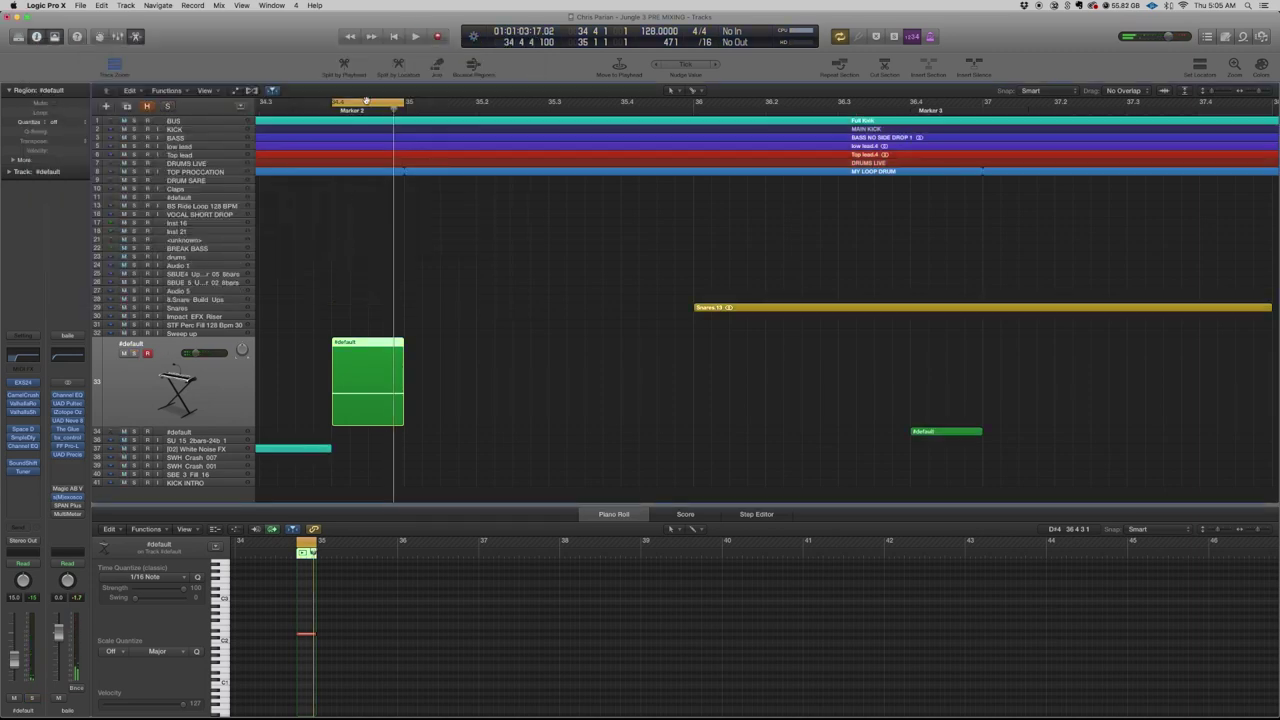
pyautogui.press('c')
pyautogui.press('super+Right')
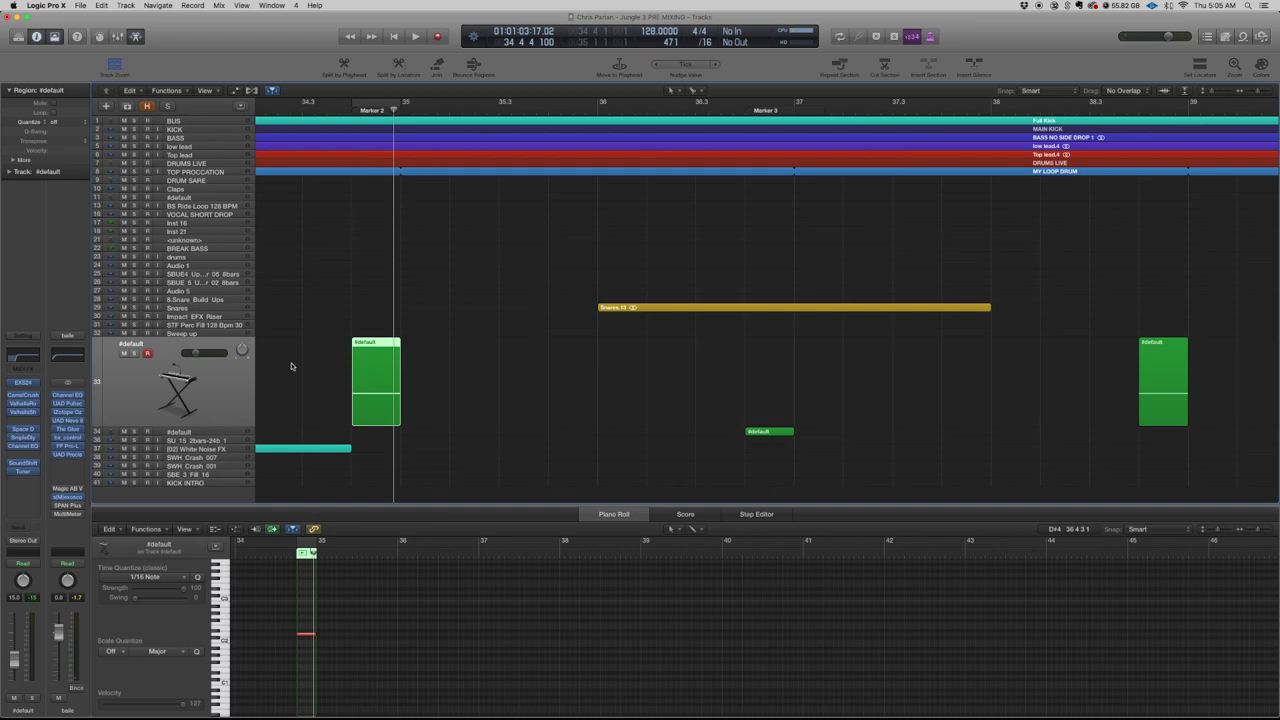
# - Select the lower #default track and play its pitched hit before bar 37, toggling its solo to compare it with the mix
pyautogui.press('super+Right')
pyautogui.press('super+Left')
pyautogui.press('super+Left')
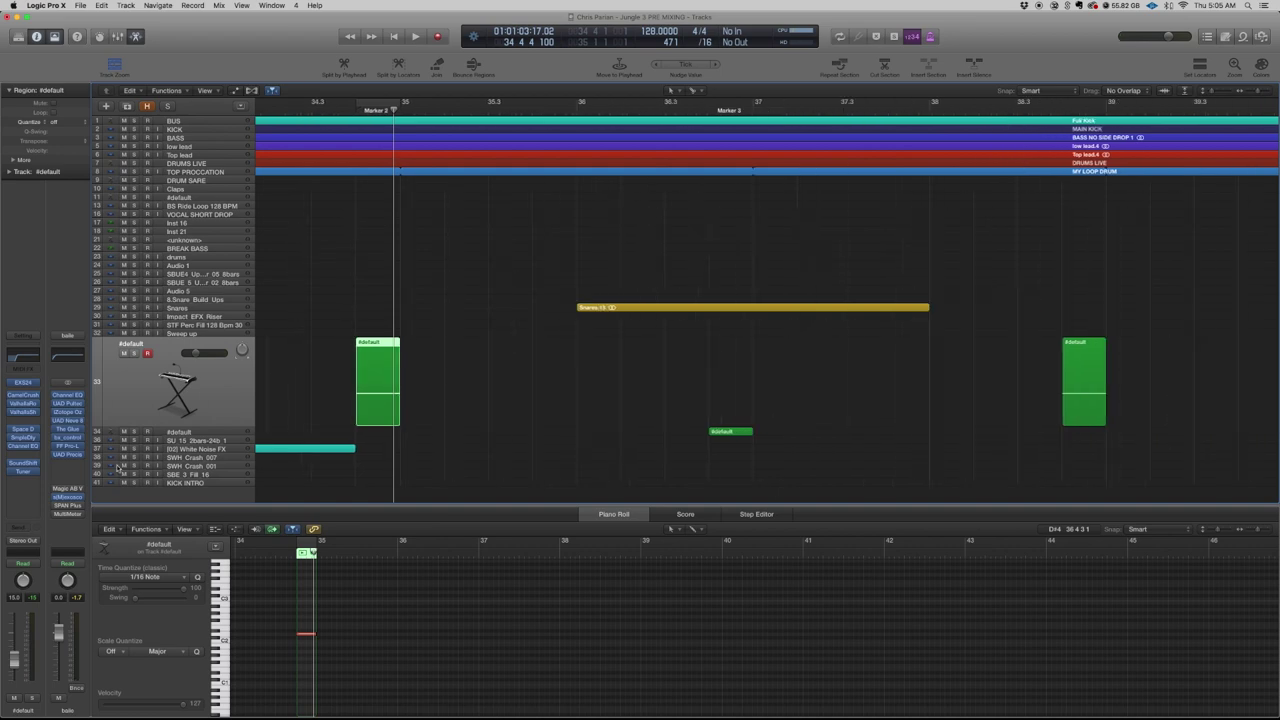
pyautogui.hscroll(5, 625, 285)
pyautogui.press('super+Left')
pyautogui.press('super+Left')
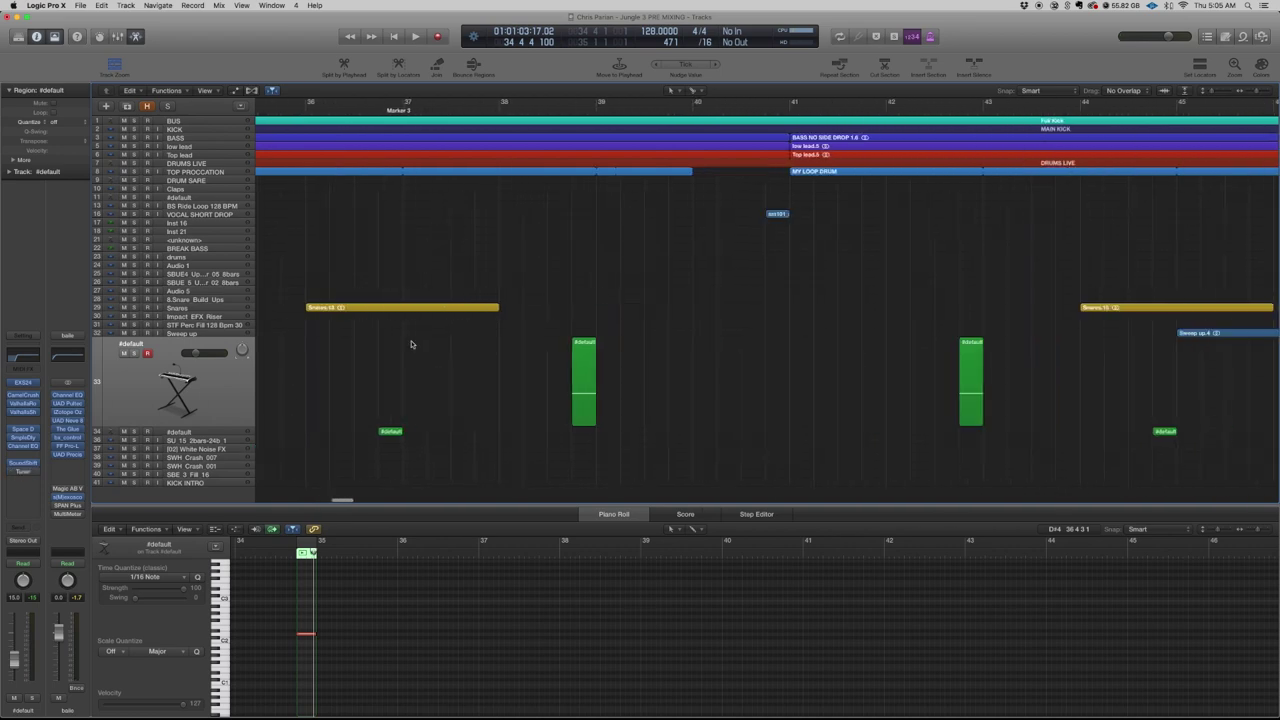
pyautogui.click(210, 437)
pyautogui.moveTo(383, 102); pyautogui.dragTo(407, 102)
pyautogui.click(134, 363)
pyautogui.press('space')
pyautogui.click(135, 362)
pyautogui.press('space')
pyautogui.click(390, 105)
pyautogui.scroll(-3, 503, 215)
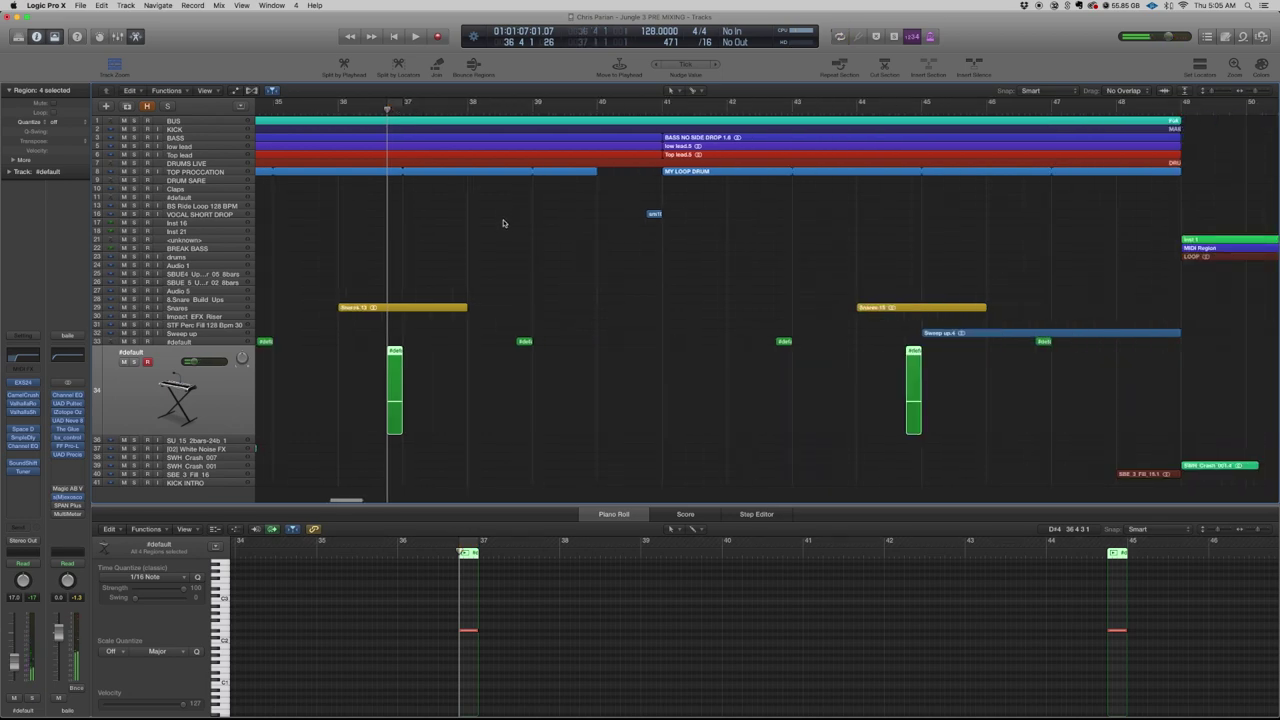
# - Cycle bars 40.4 to 41.4 around the short vocal on VOCAL SHORT DROP, play it soloed, and unsolo the track
pyautogui.hscroll(3, 503, 222)
pyautogui.click(205, 213)
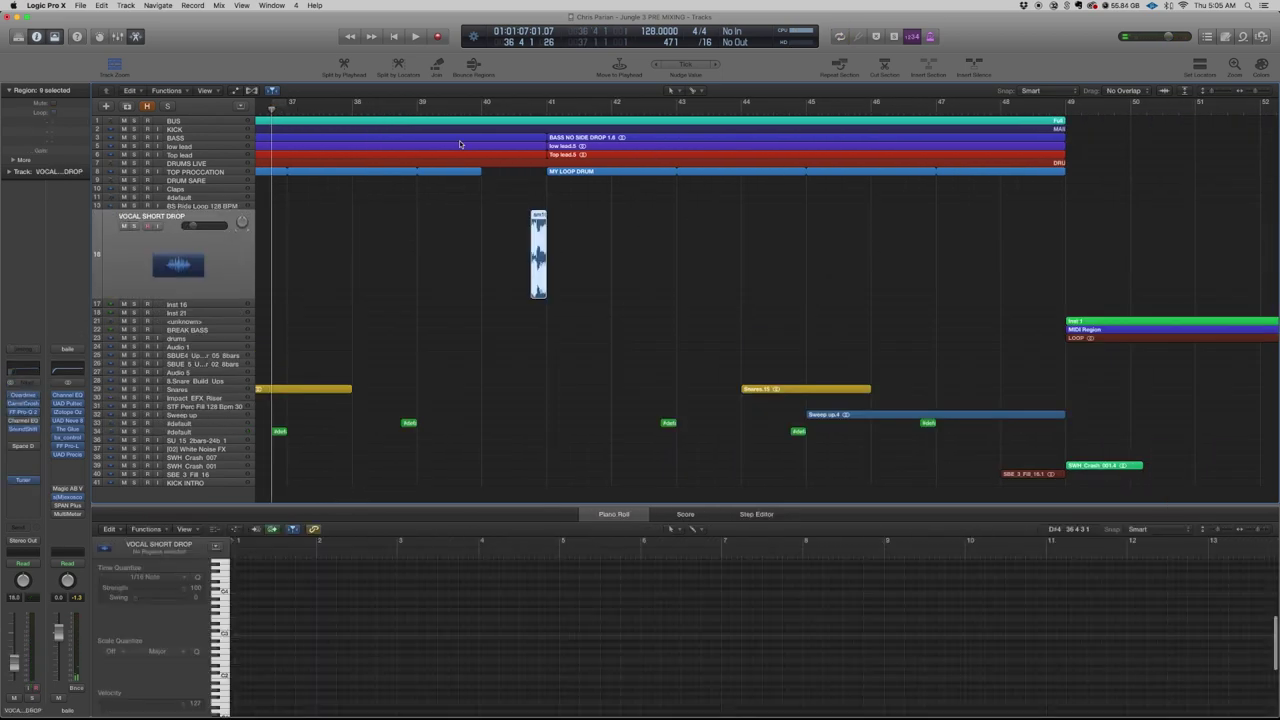
pyautogui.moveTo(531, 104); pyautogui.dragTo(594, 104)
pyautogui.click(135, 226)
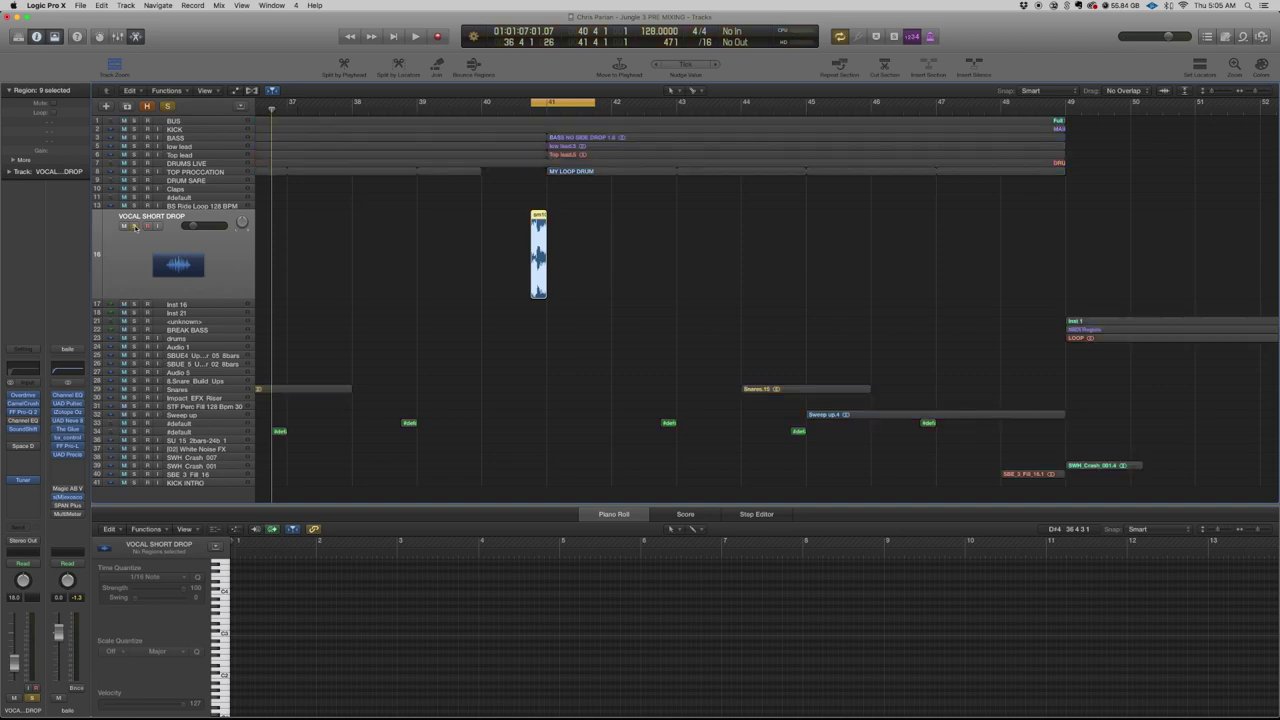
pyautogui.press('space')
pyautogui.press('space')
pyautogui.click(135, 226)
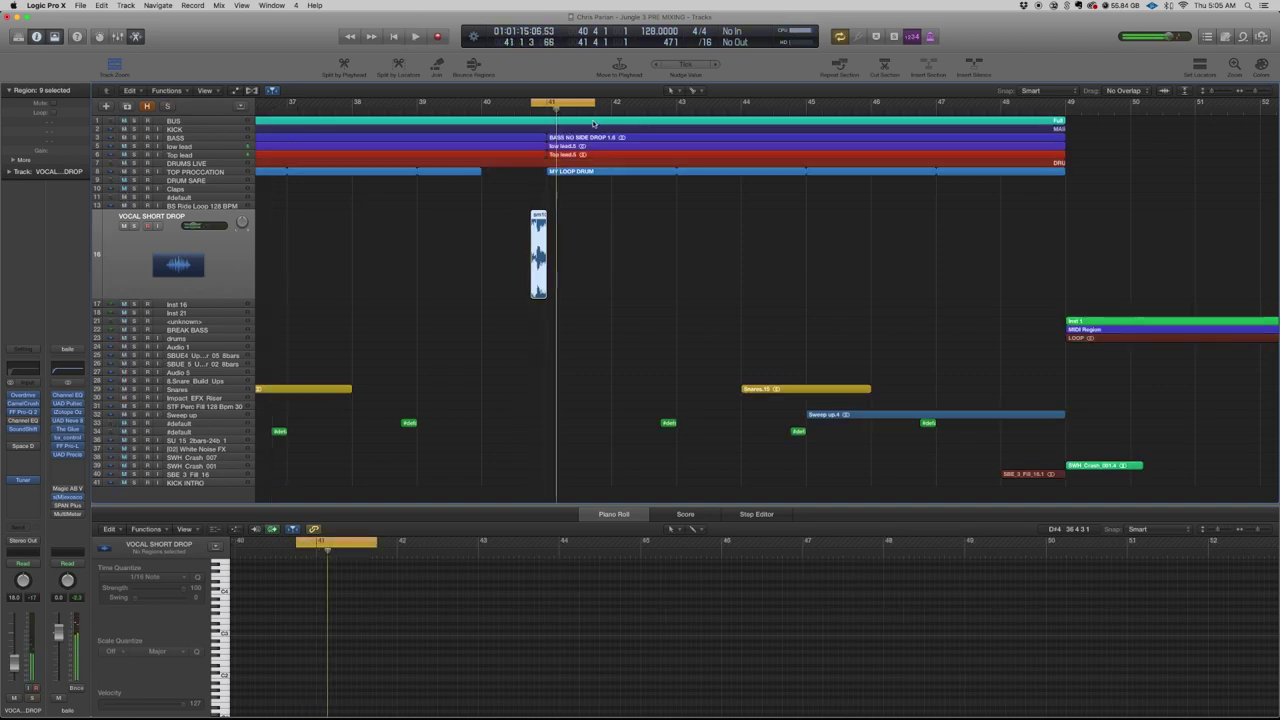
# - Play the short drop vocal before bar 41 in the full mix, turn off the cycle and stop playback
pyautogui.scroll(-3, 592, 124)
pyautogui.scroll(-3, 365, 205)
pyautogui.hscroll(1, 290, 240)
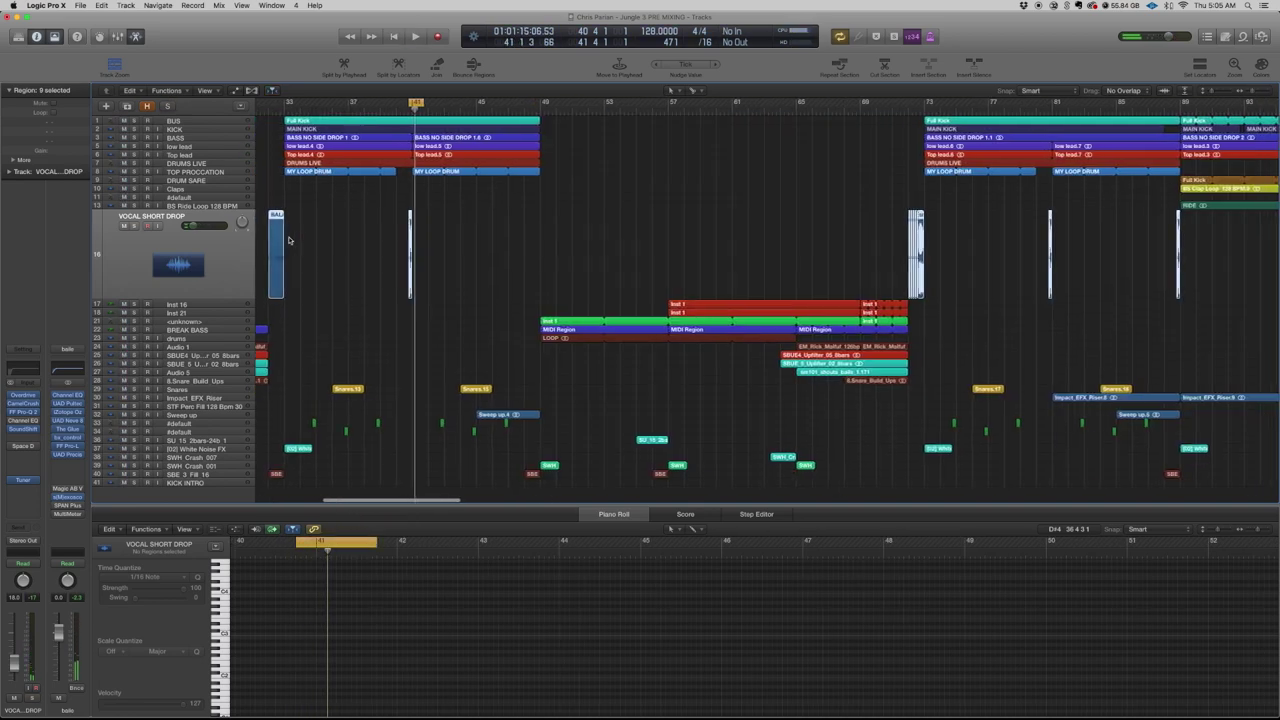
pyautogui.hscroll(-1, 294, 240)
pyautogui.scroll(3, 286, 240)
pyautogui.press('super+Right')
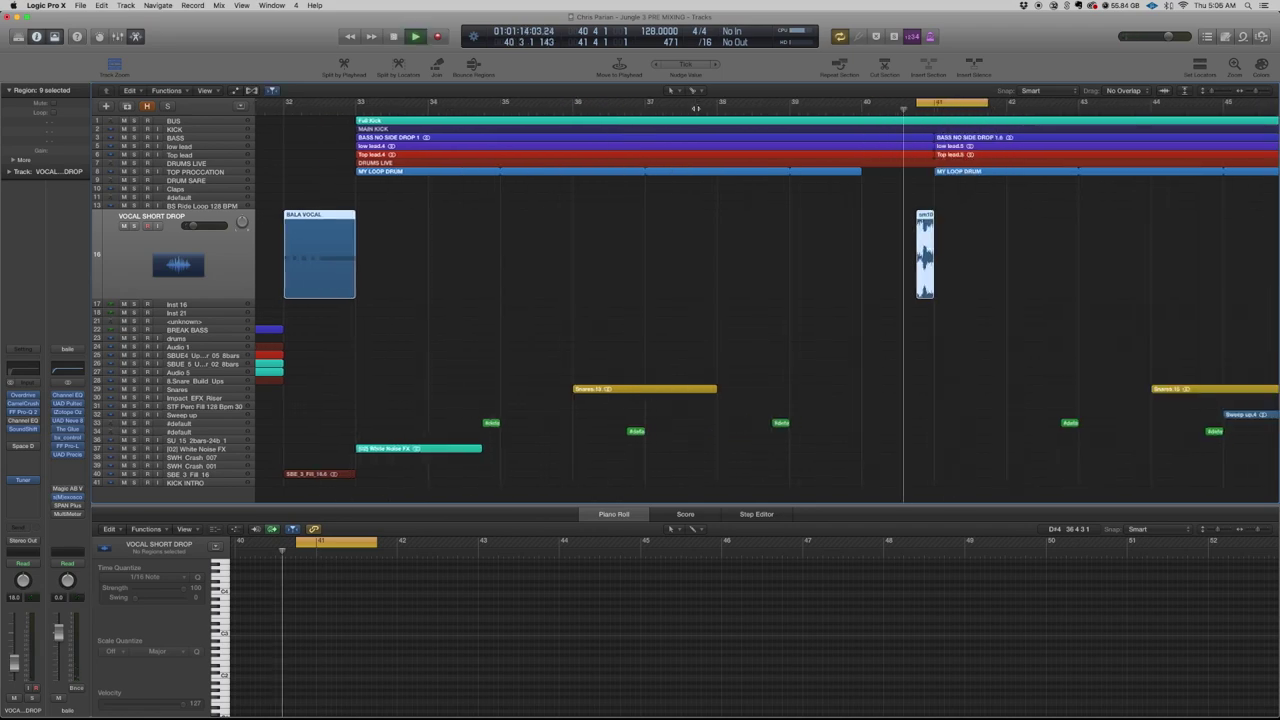
pyautogui.press('c')
pyautogui.press('space')
# - Select the Sweep up track and play its first-drop riser from bar 46 in the mix and soloed, ending with it unsoloed
pyautogui.press('super+Left')
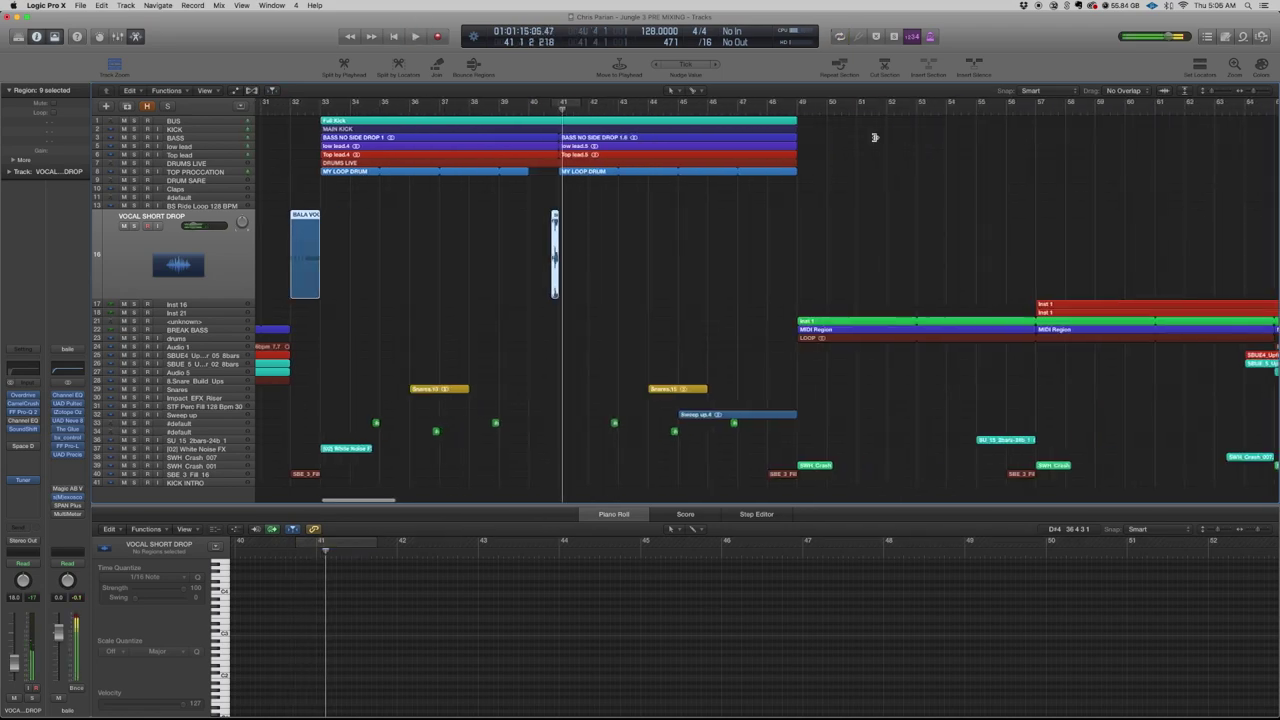
pyautogui.press('super+Left')
pyautogui.click(526, 110)
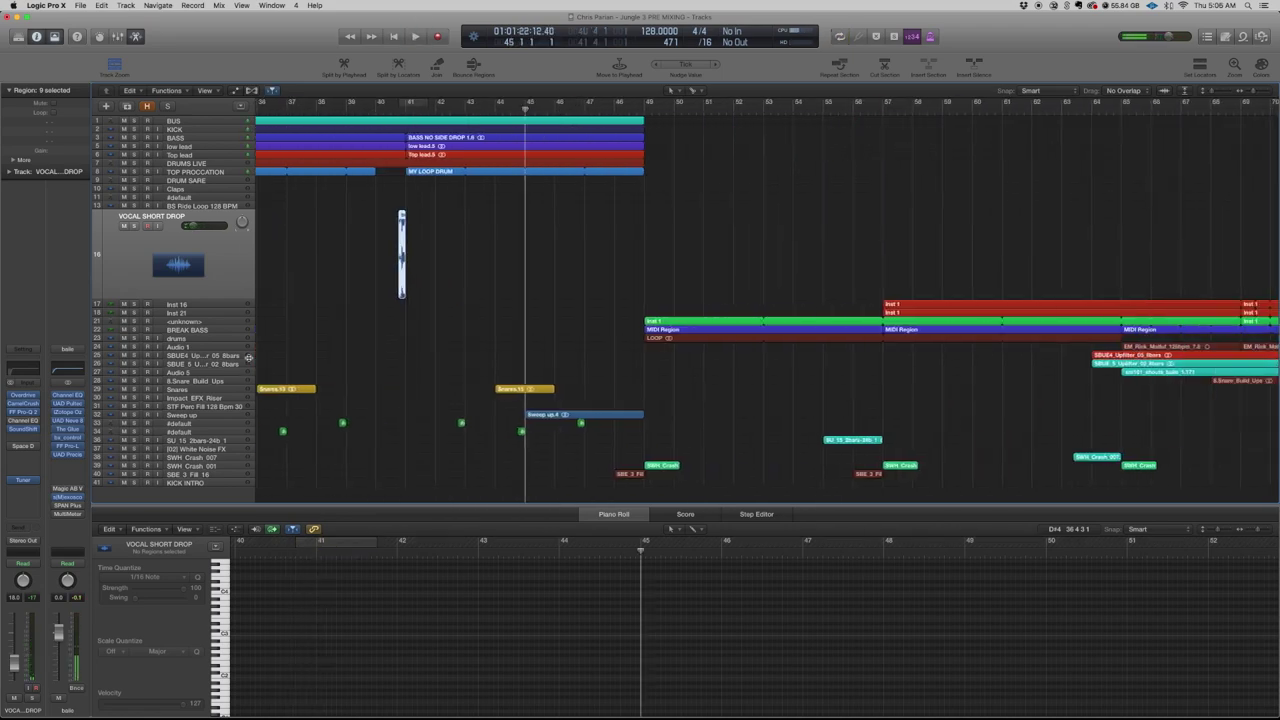
pyautogui.click(232, 415)
pyautogui.click(570, 110)
pyautogui.press('space')
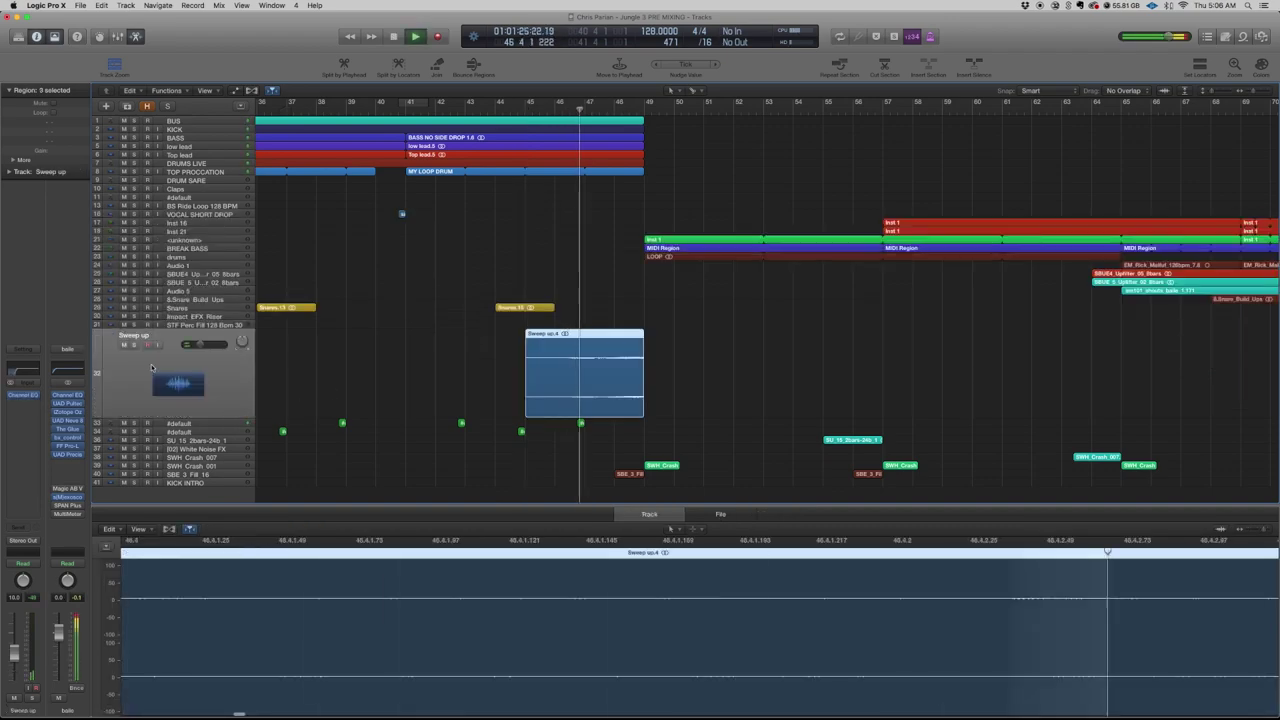
pyautogui.hotkey('ctrl', 's')
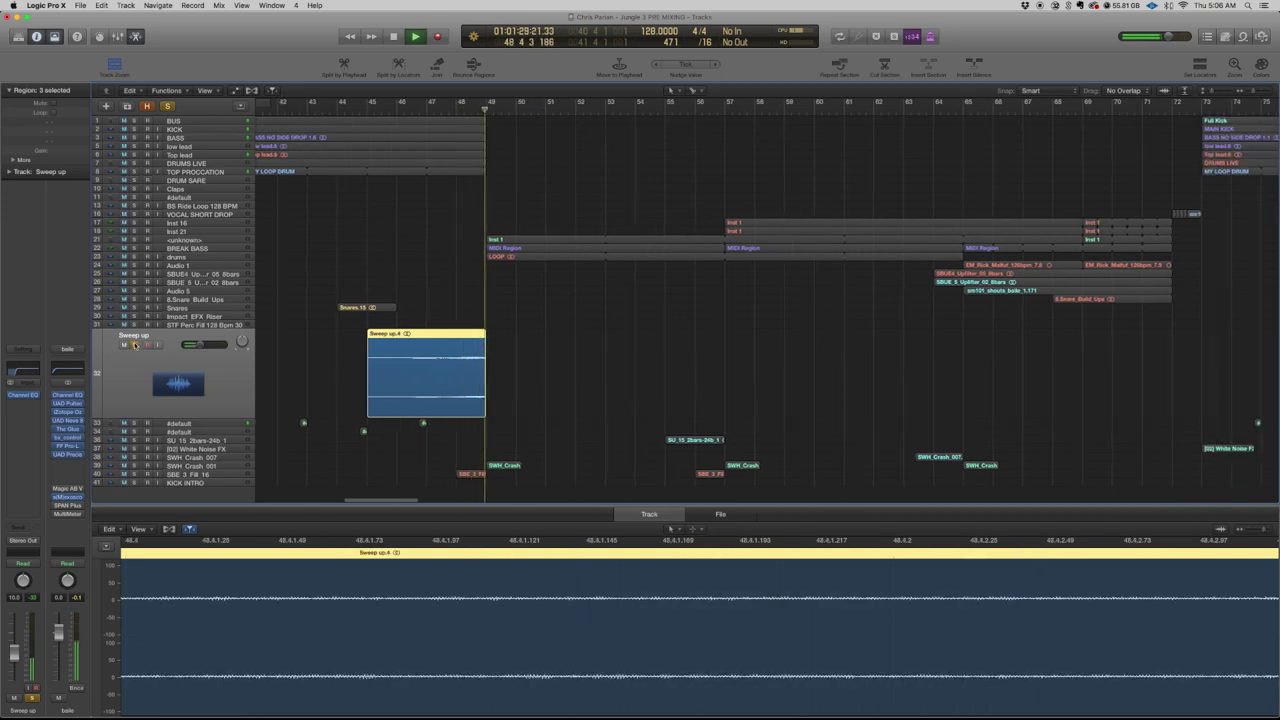
pyautogui.press('space')
pyautogui.press('s')
# - Play the end of the first drop from bar 47 in the full mix to hear the sweep lead into the break
pyautogui.scroll(-1, 536, 298)
pyautogui.press('super+Left')
pyautogui.click(466, 108)
pyautogui.press('space')
pyautogui.press('space')
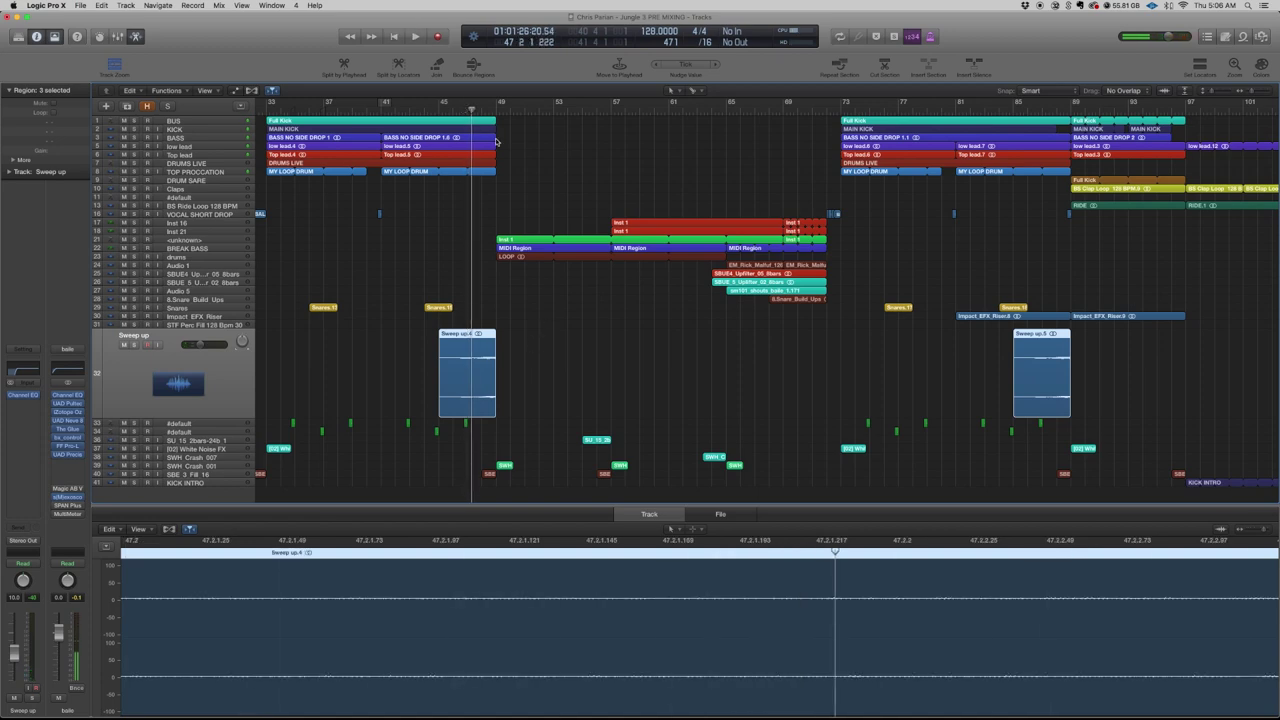
pyautogui.scroll(-3, 497, 137)
pyautogui.press('space')
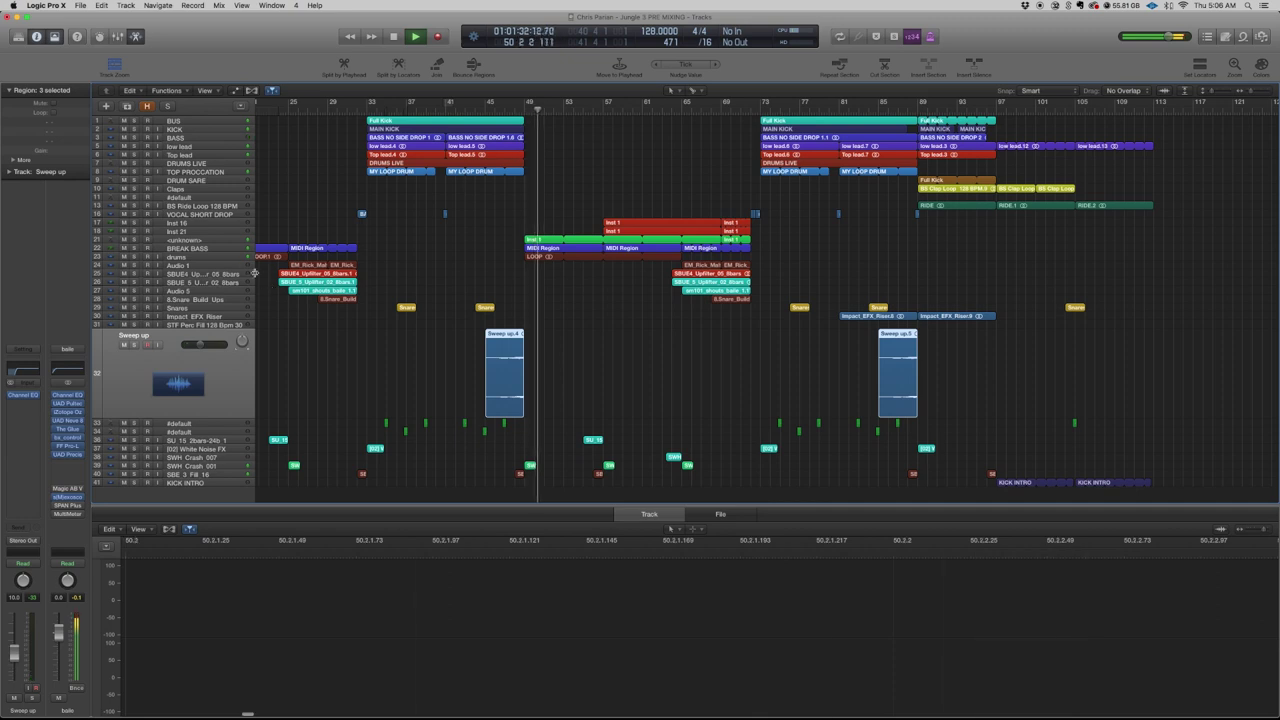
pyautogui.press('space')
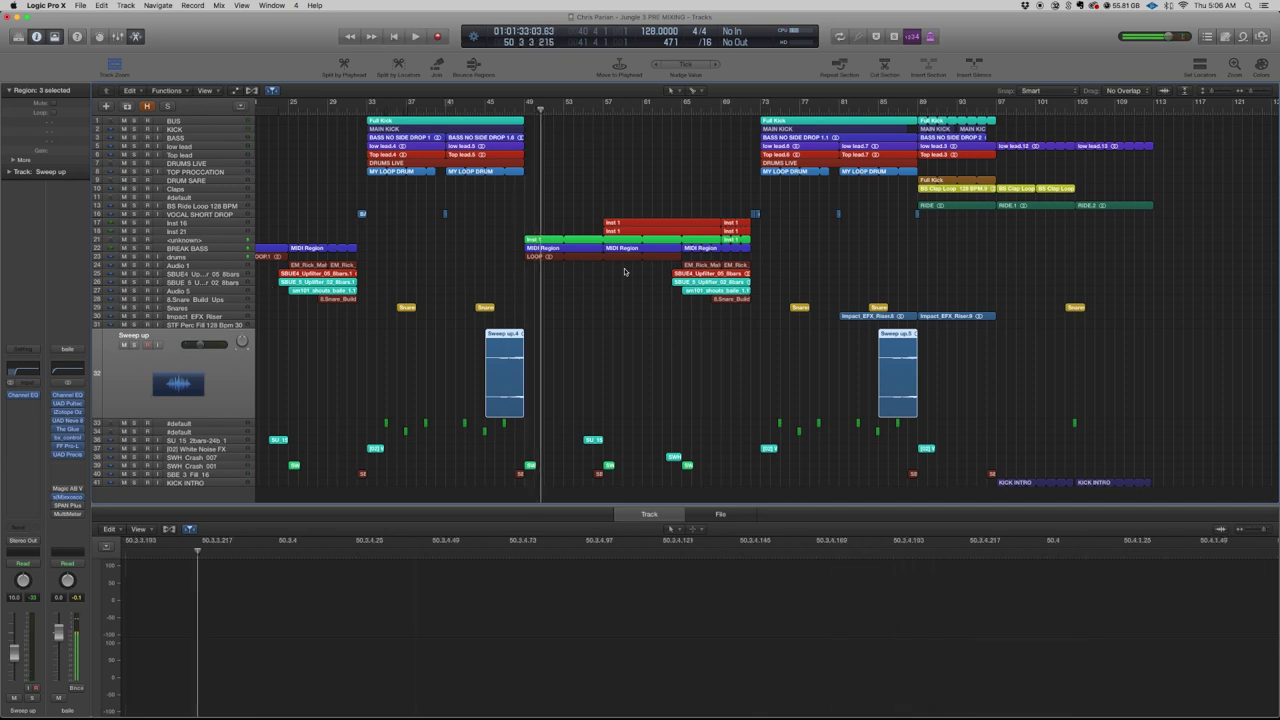
# - Select the drums track to show its break loops and place the playhead at bar 73, the start of the second drop
pyautogui.click(204, 258)
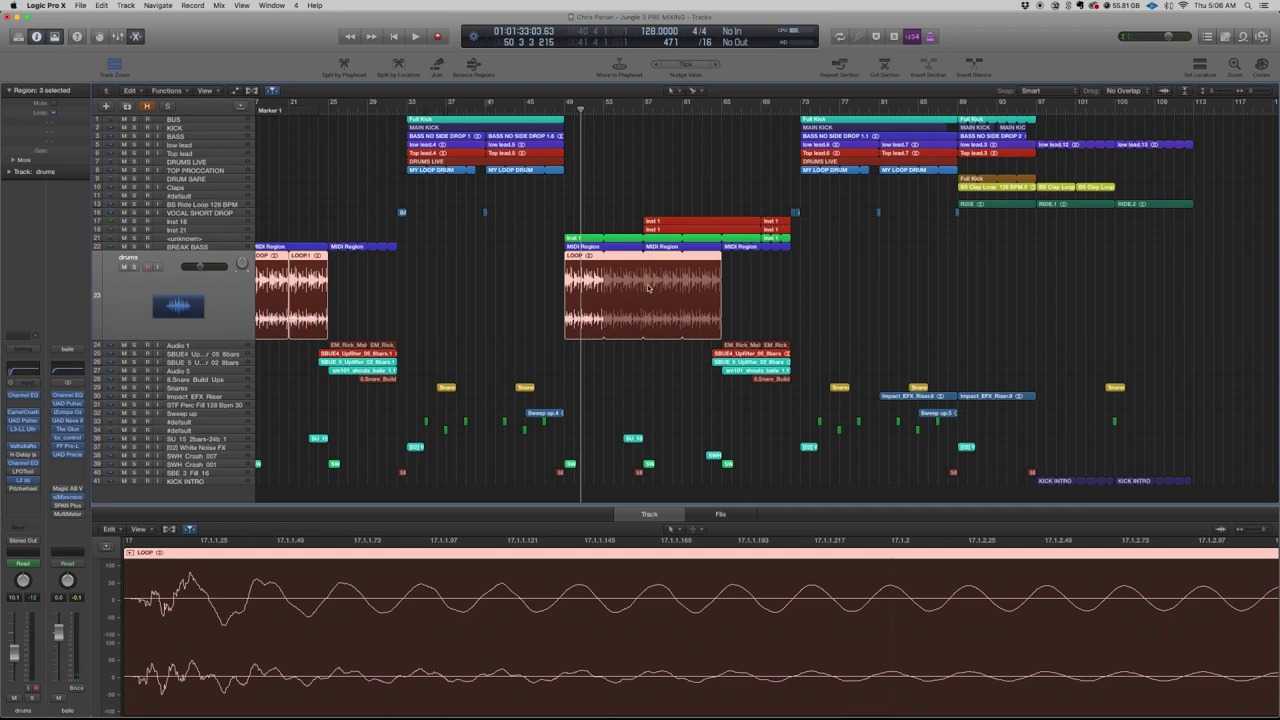
pyautogui.hscroll(2, 531, 285)
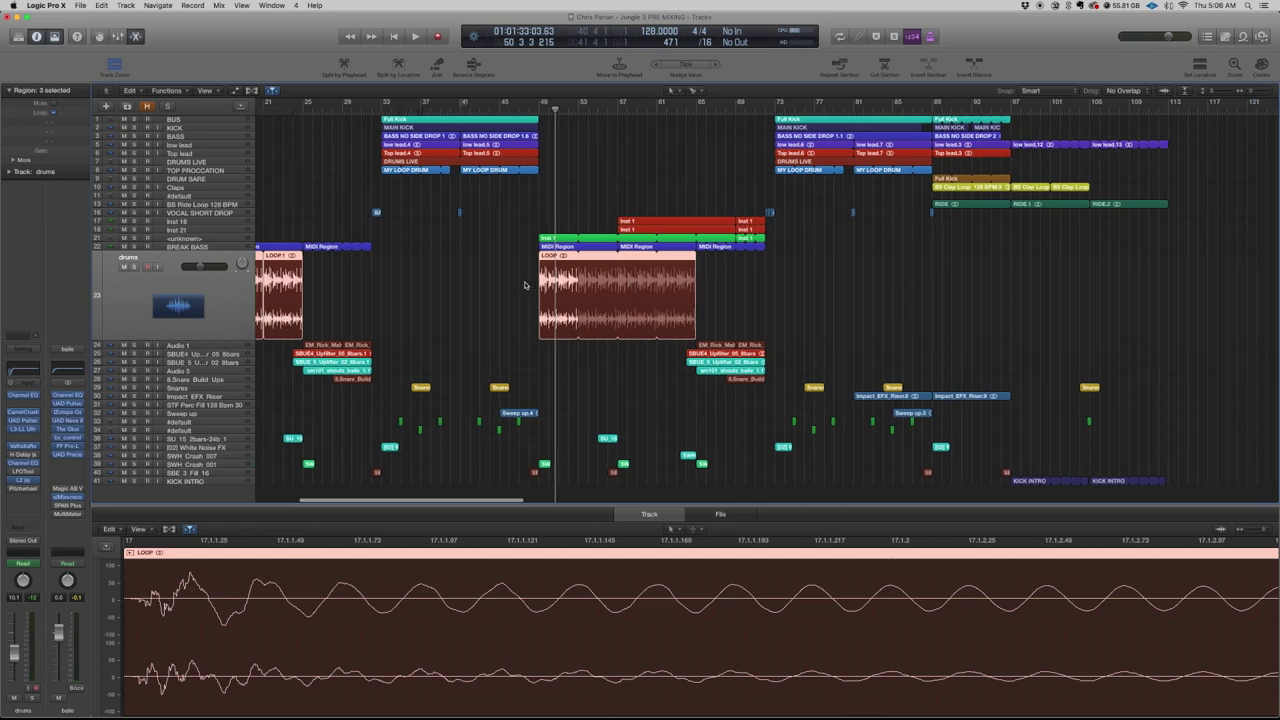
pyautogui.hscroll(3, 525, 285)
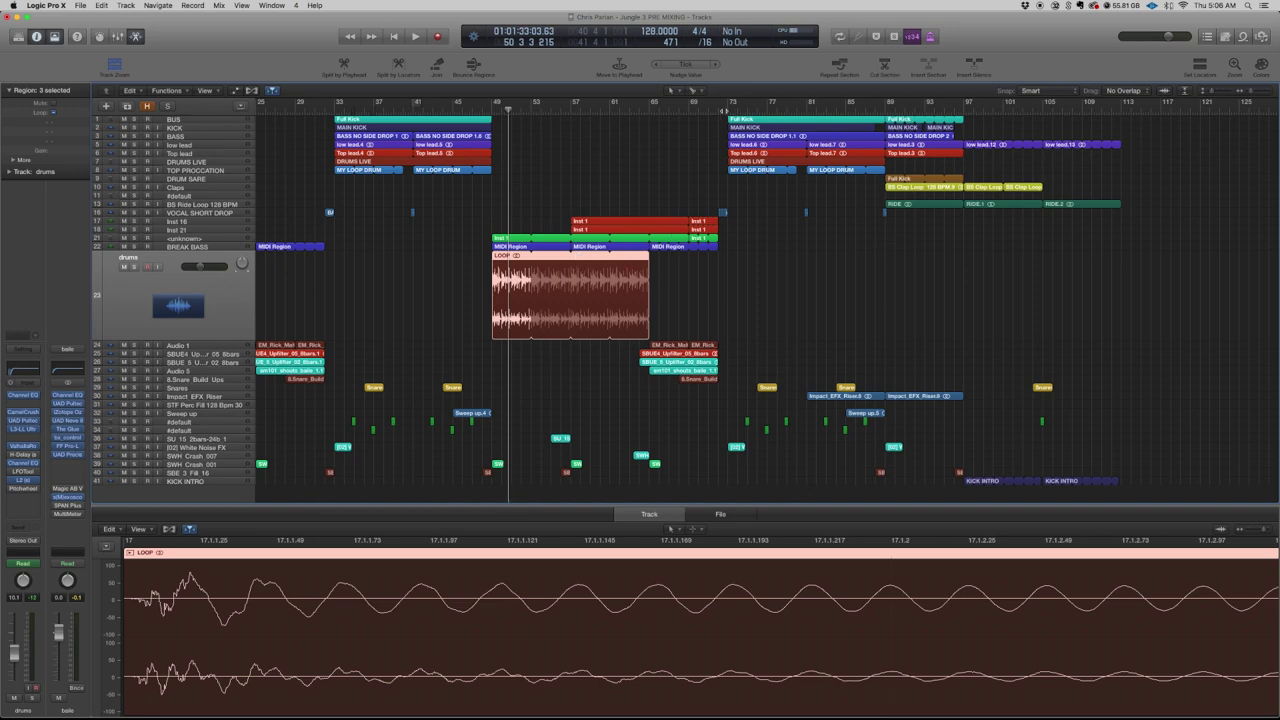
pyautogui.click(724, 108)
pyautogui.hscroll(5, 731, 170)
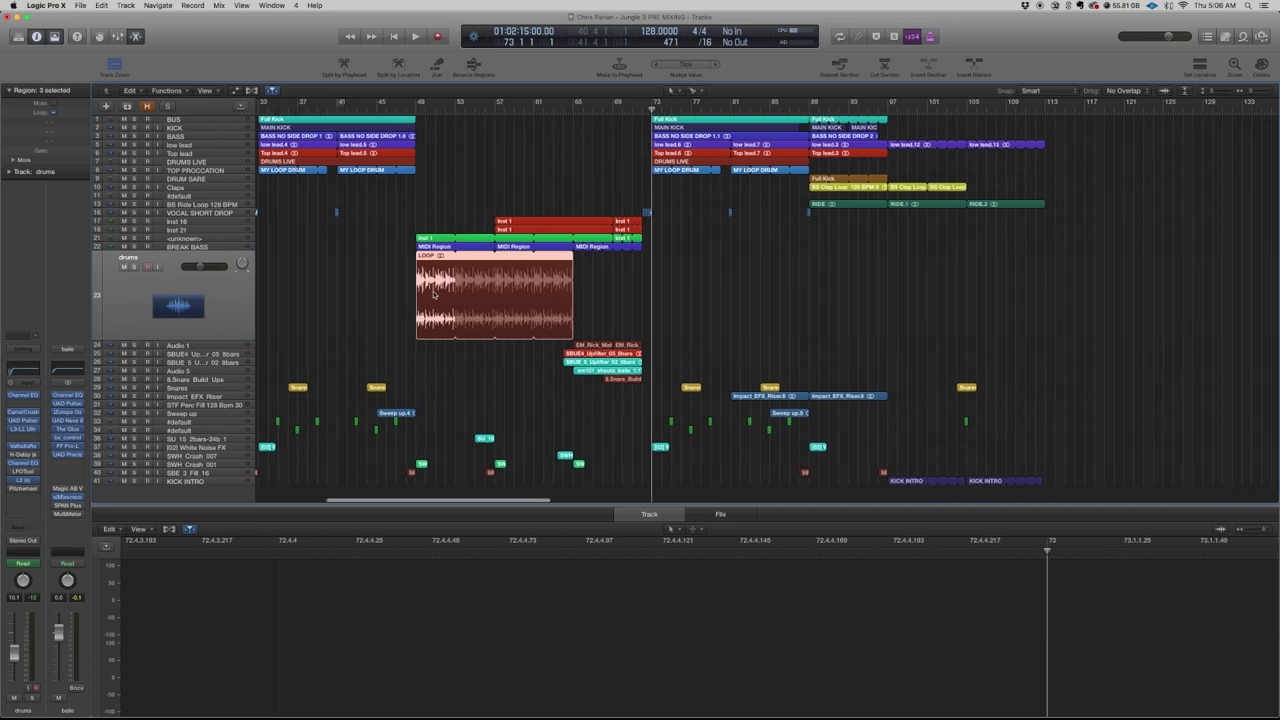
pyautogui.hscroll(-10, 517, 246)
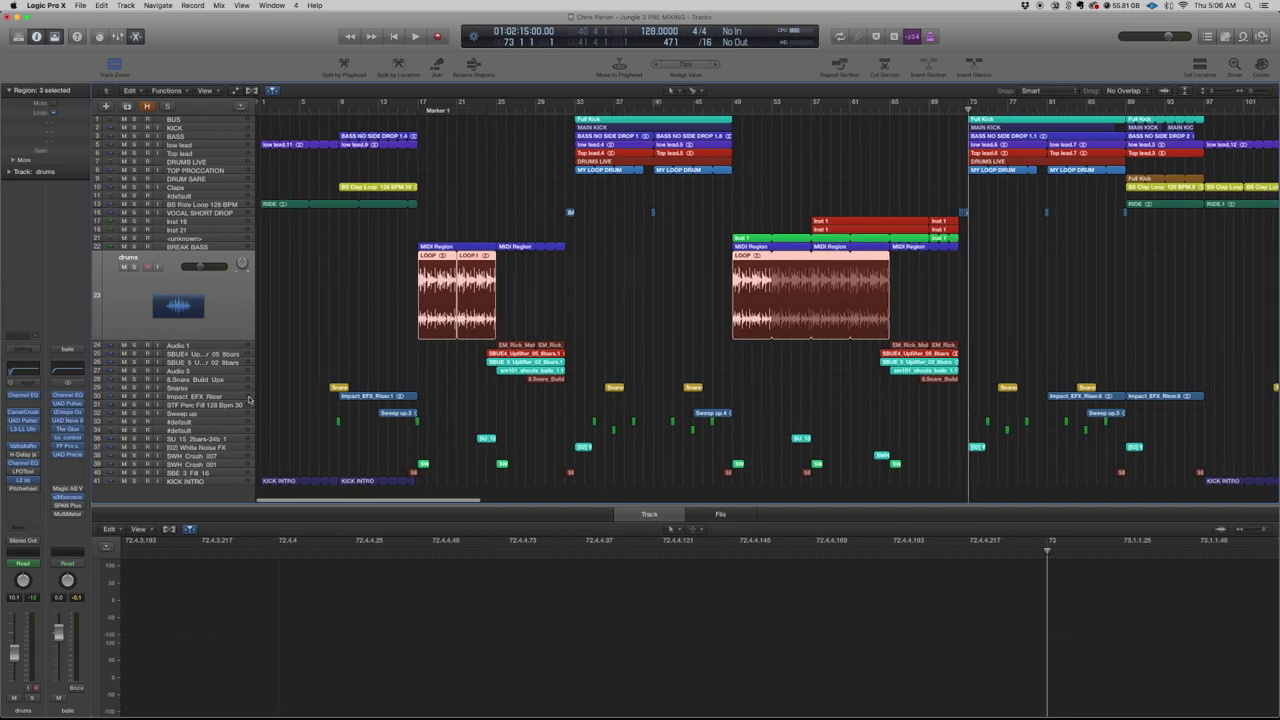
pyautogui.hscroll(15, 316, 329)
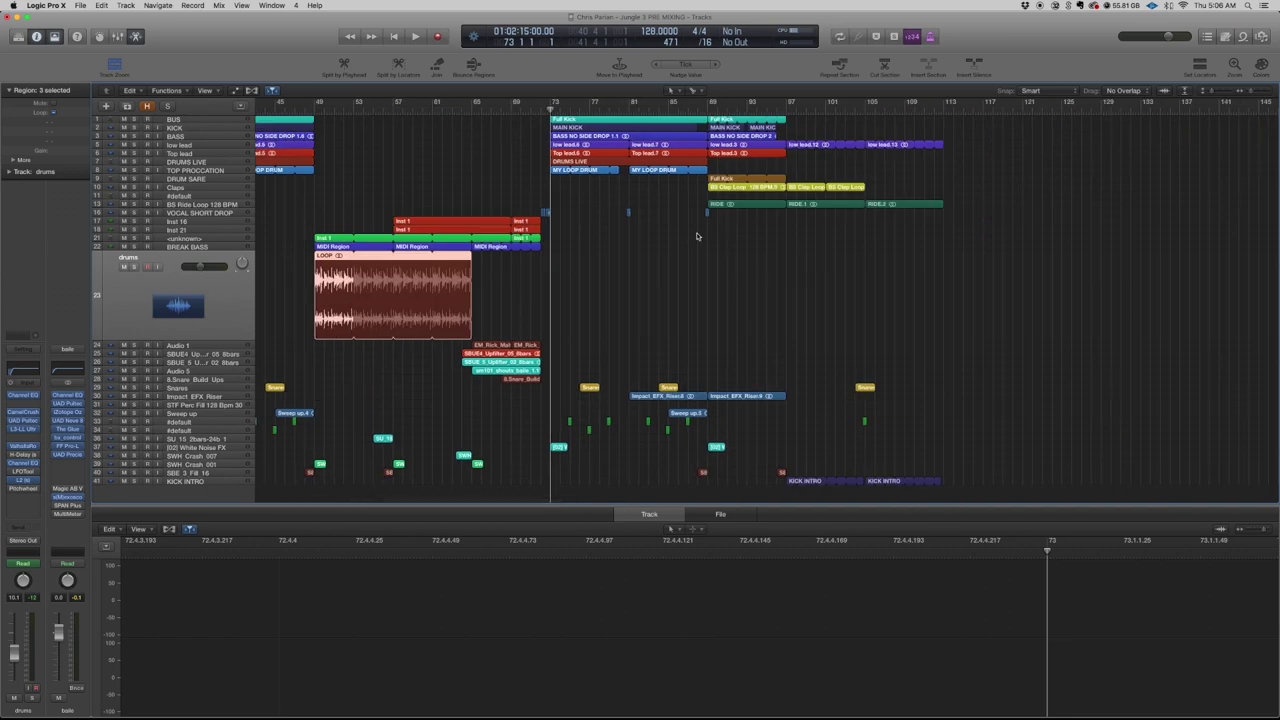
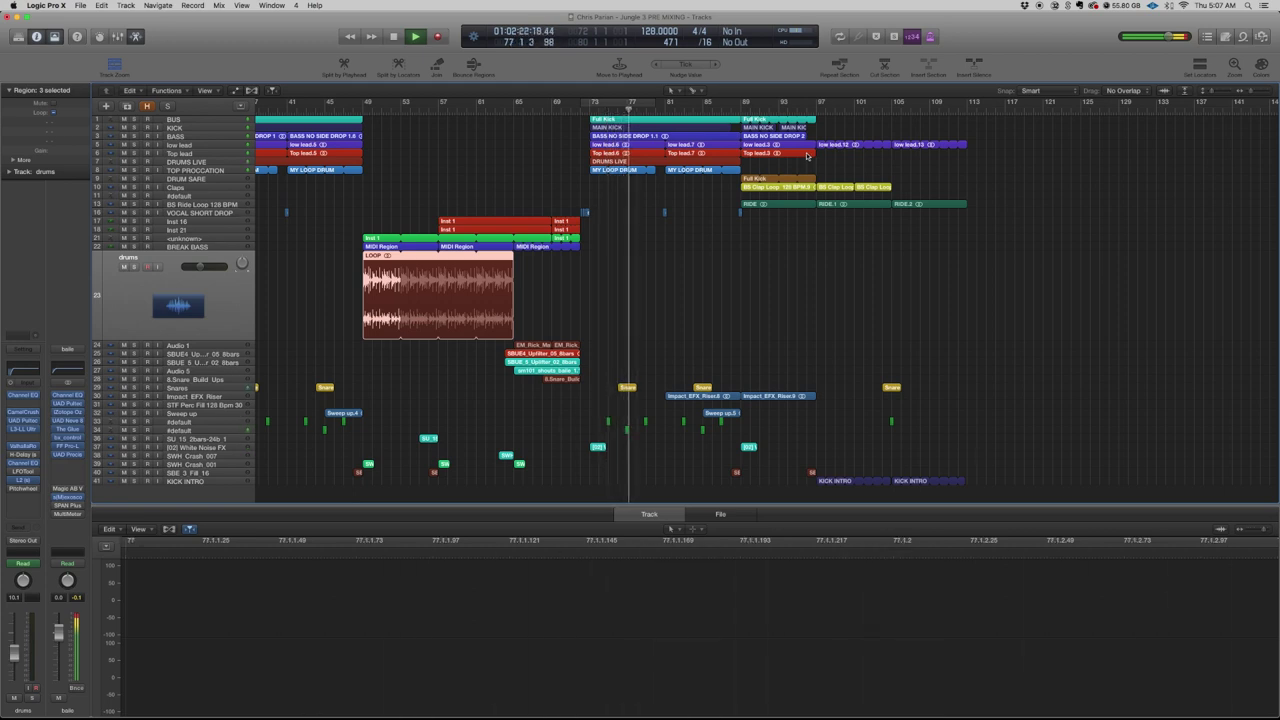
# - Select the Impact_EFX_Riser track during playback, listen past bar 81 where its riser begins, then stop and deselect its regions
pyautogui.click(215, 398)
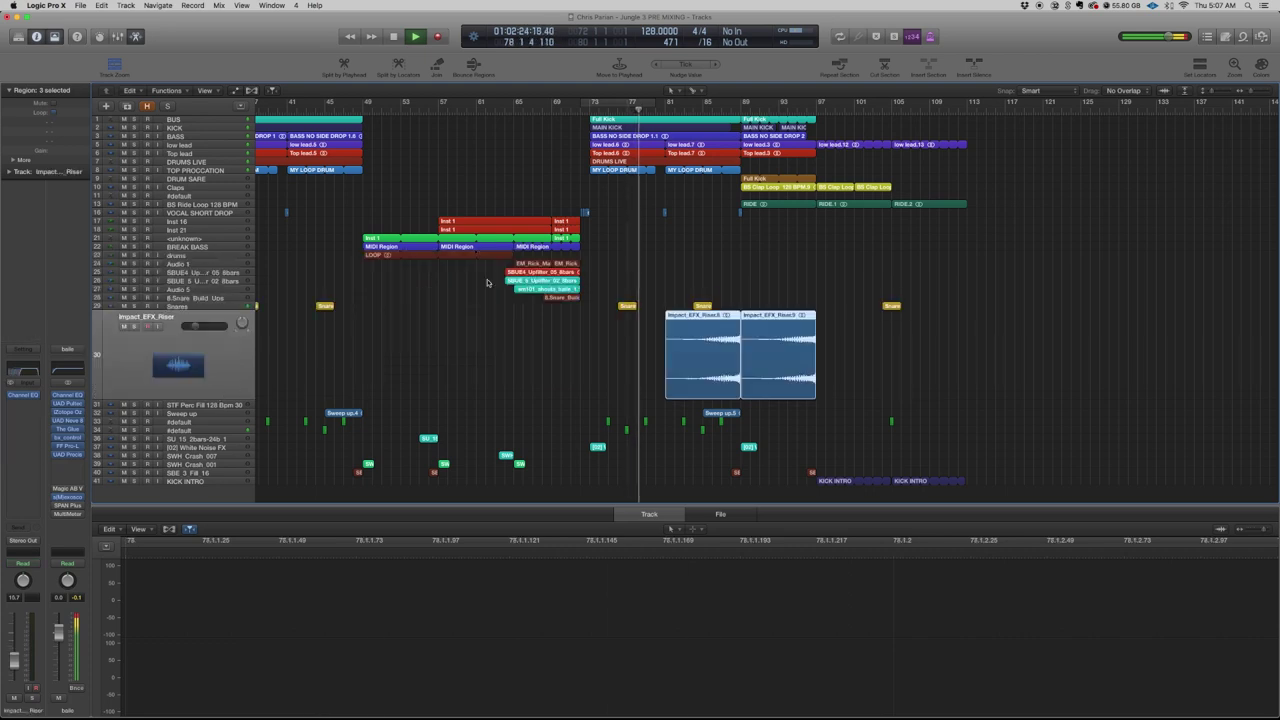
pyautogui.hscroll(-5, 722, 177)
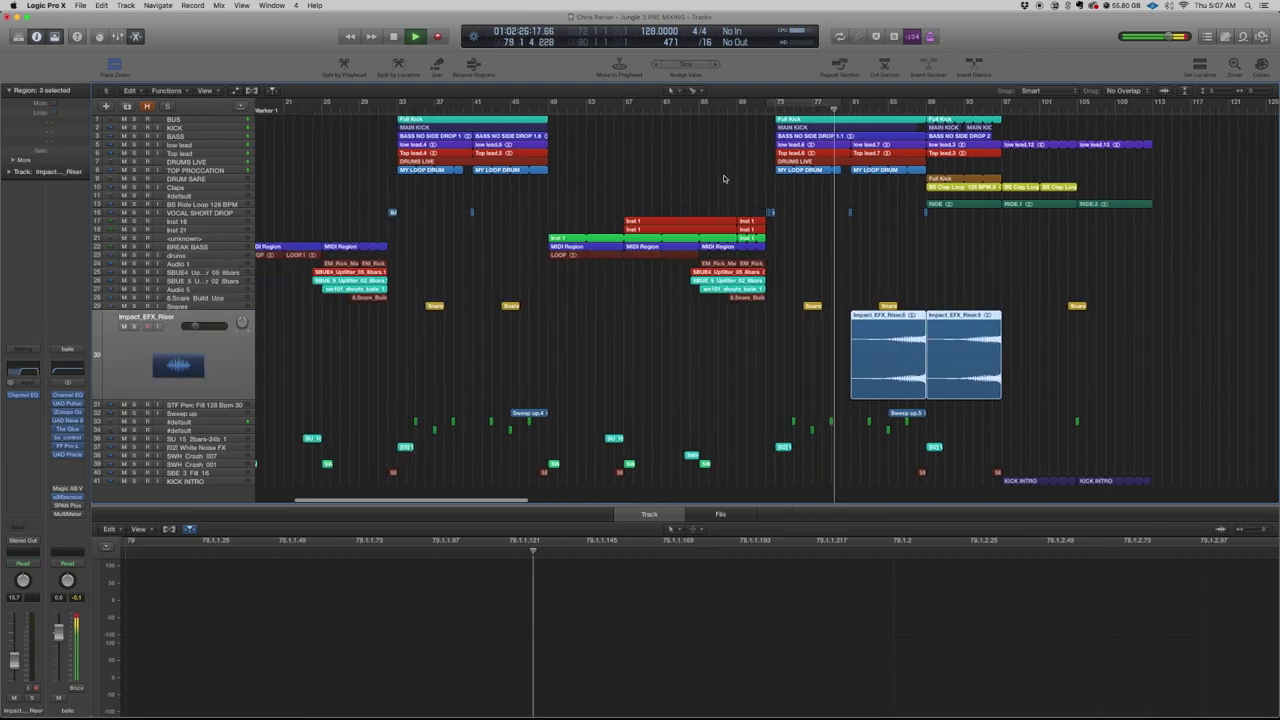
pyautogui.hscroll(5, 723, 177)
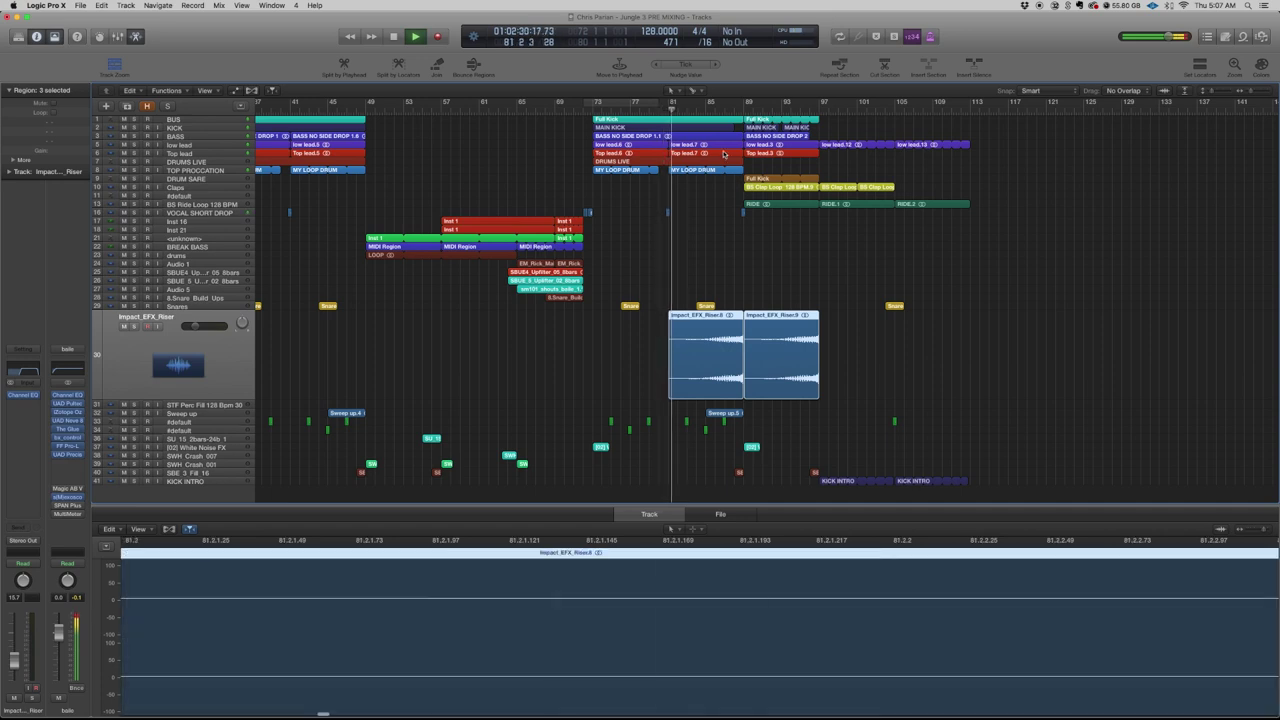
pyautogui.press('space')
pyautogui.click(709, 187)
# - Solo the Top lead track, cycle bars 73 to 81, and play the start of the second drop
pyautogui.press('super+Down')
pyautogui.scroll(2, 667, 189)
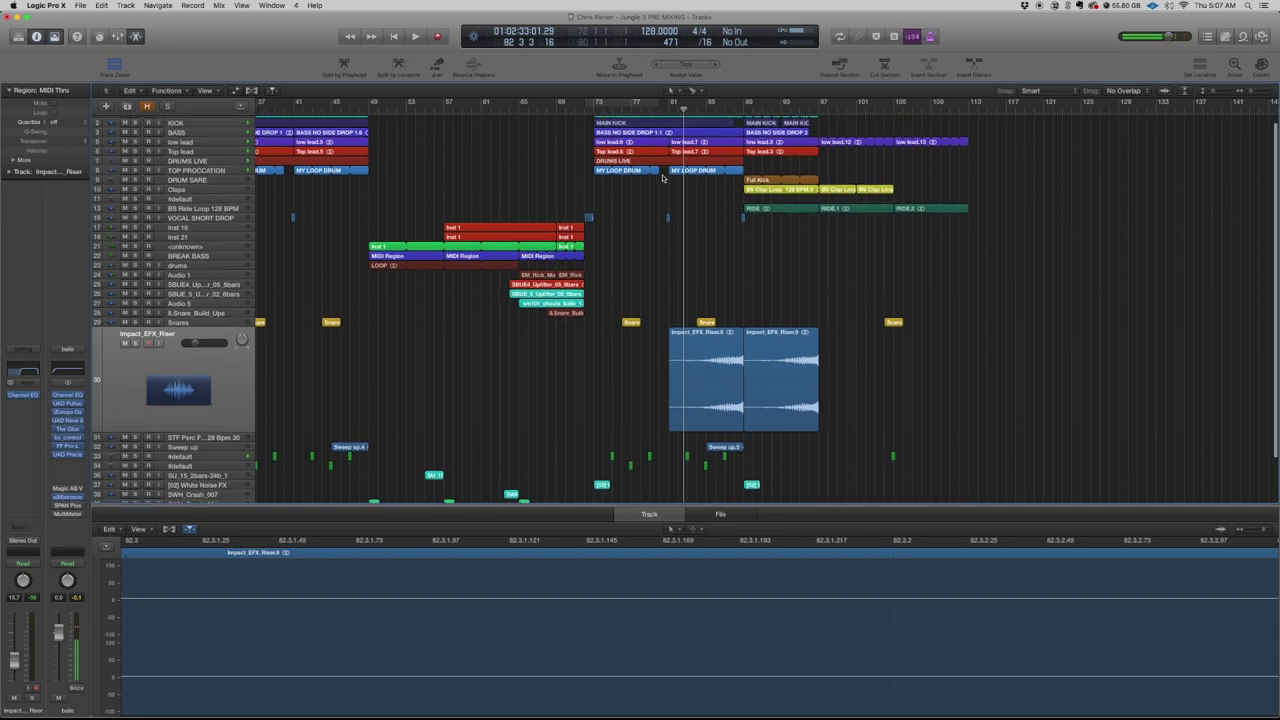
pyautogui.click(218, 153)
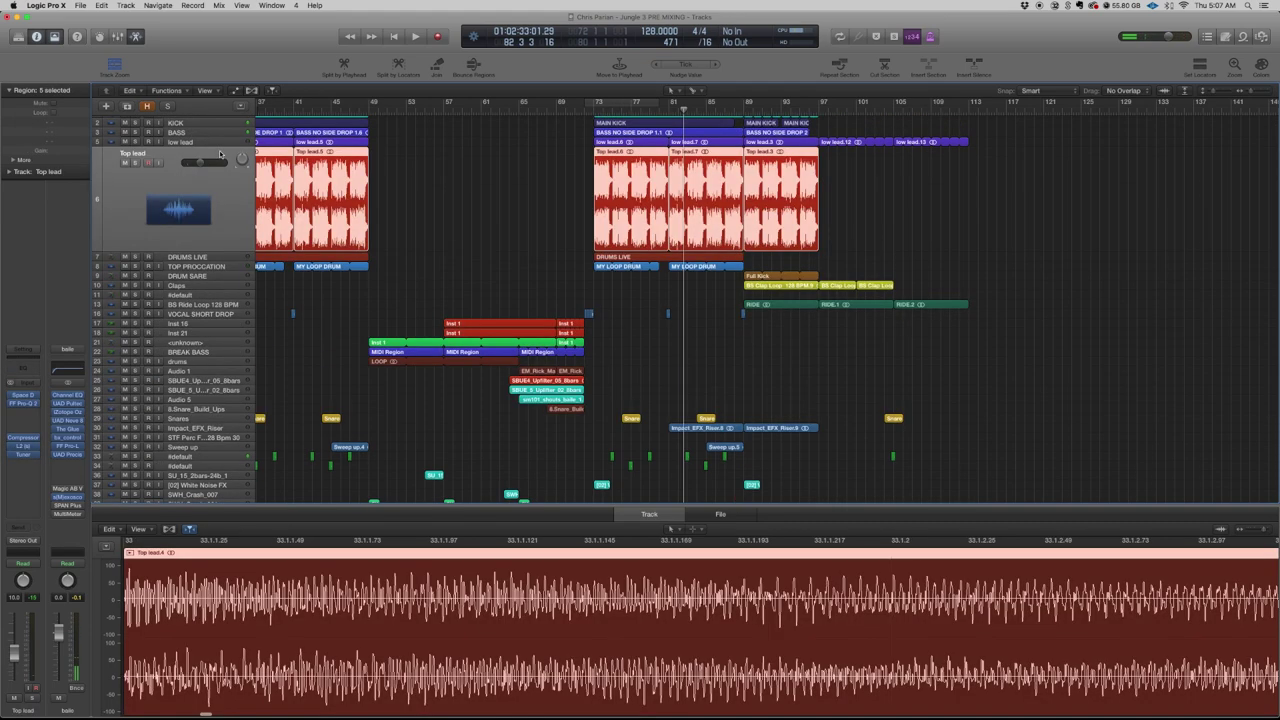
pyautogui.click(135, 163)
pyautogui.scroll(2, 643, 105)
pyautogui.scroll(-1, 643, 105)
pyautogui.moveTo(626, 102); pyautogui.dragTo(718, 116)
pyautogui.hscroll(-2, 691, 177)
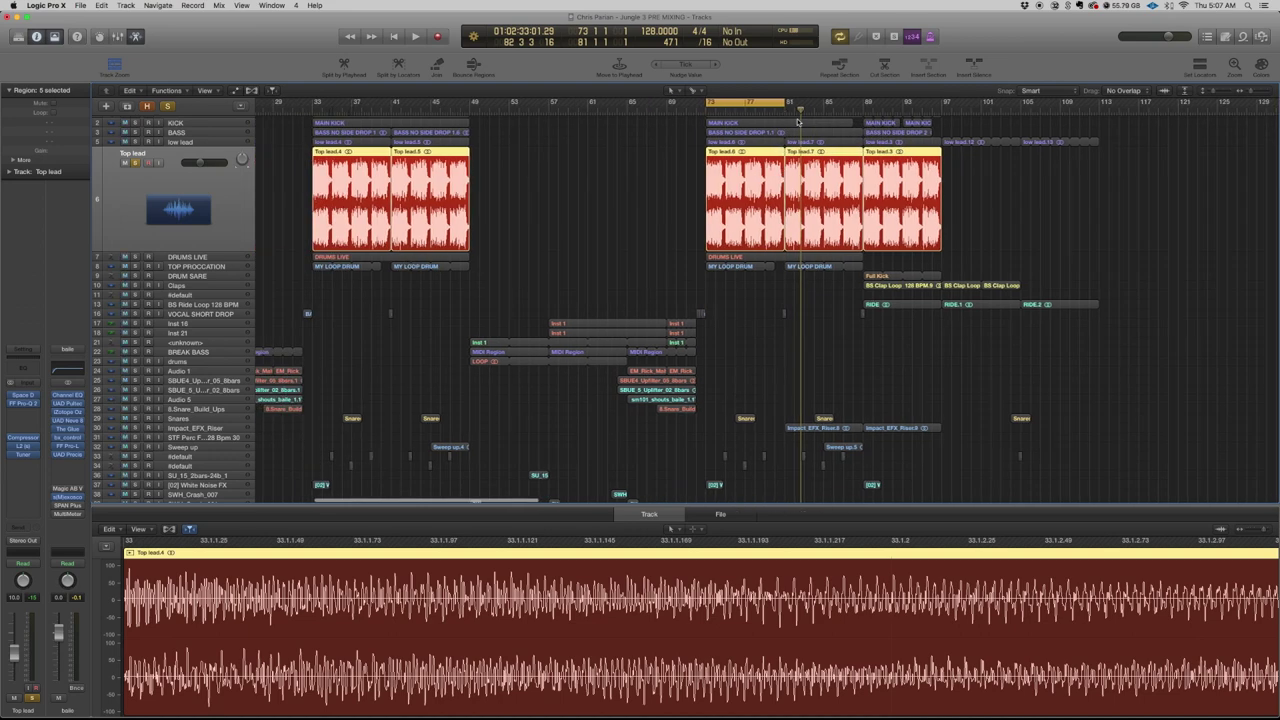
pyautogui.press('space')
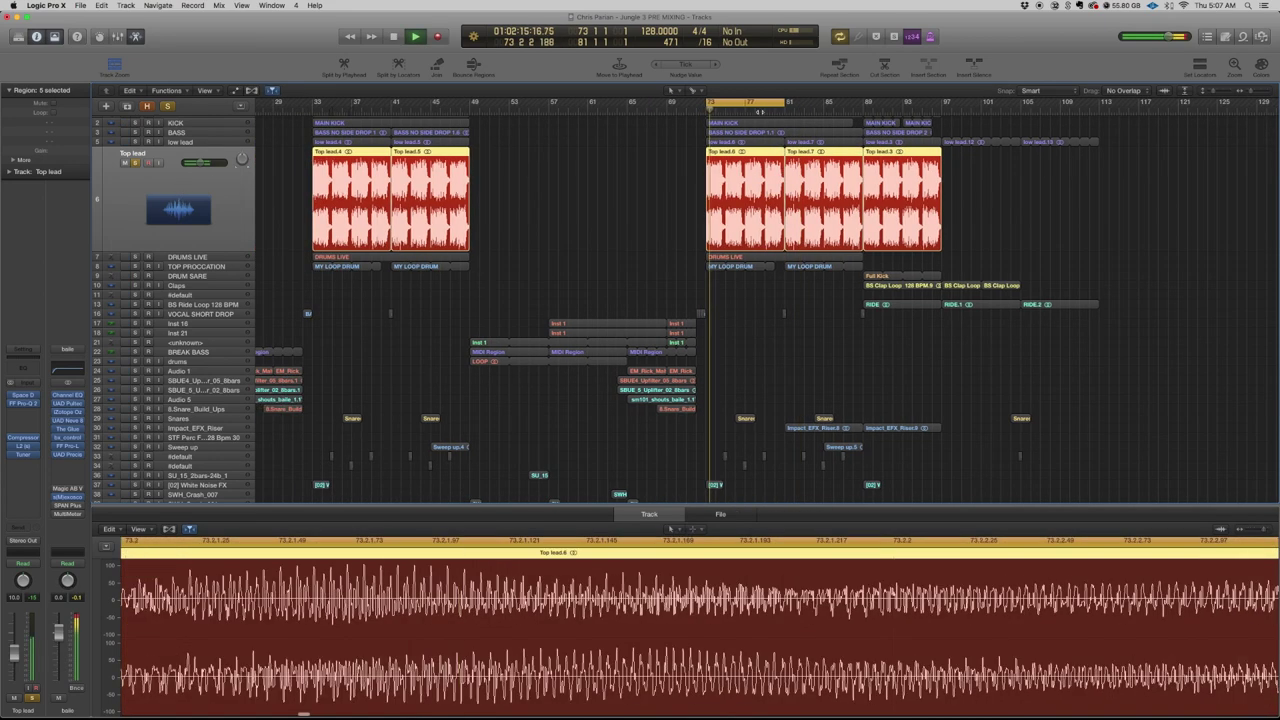
pyautogui.press('space')
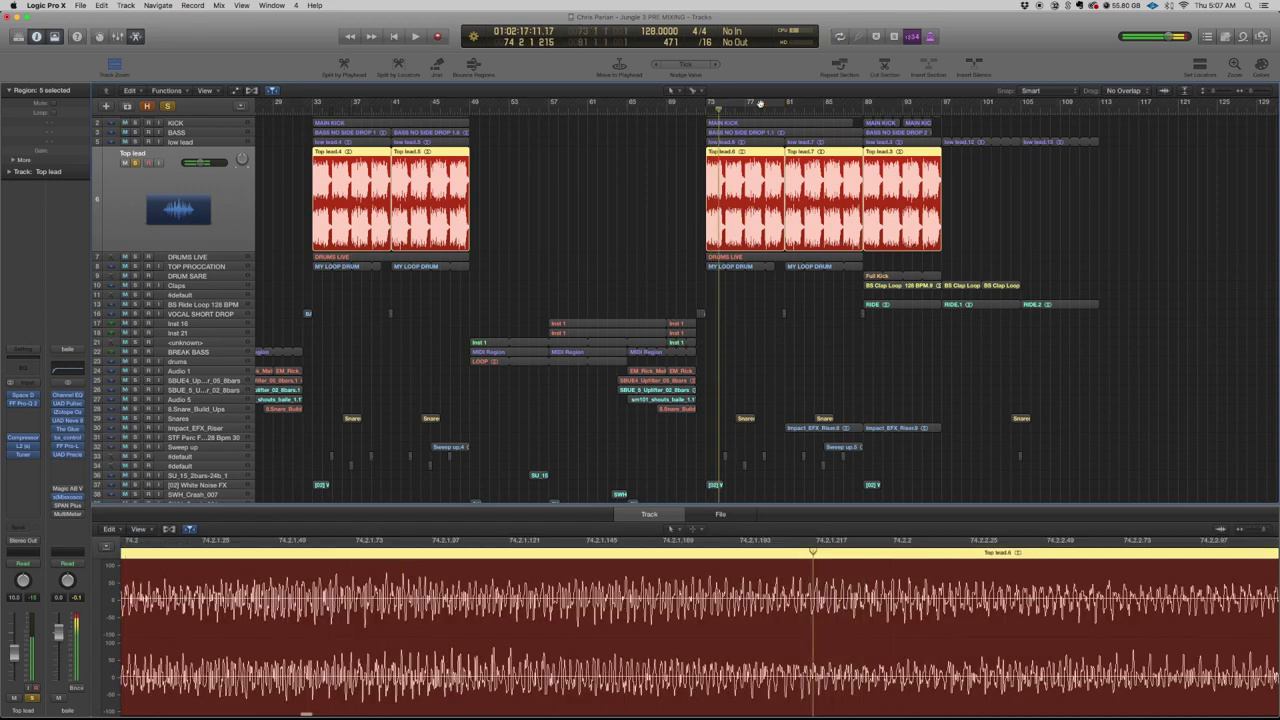
# - Unhide the Inst 4 lead track, hide the remaining hidden tracks again, and solo Inst 4 instead of Top lead
pyautogui.click(195, 257)
pyautogui.press('h')
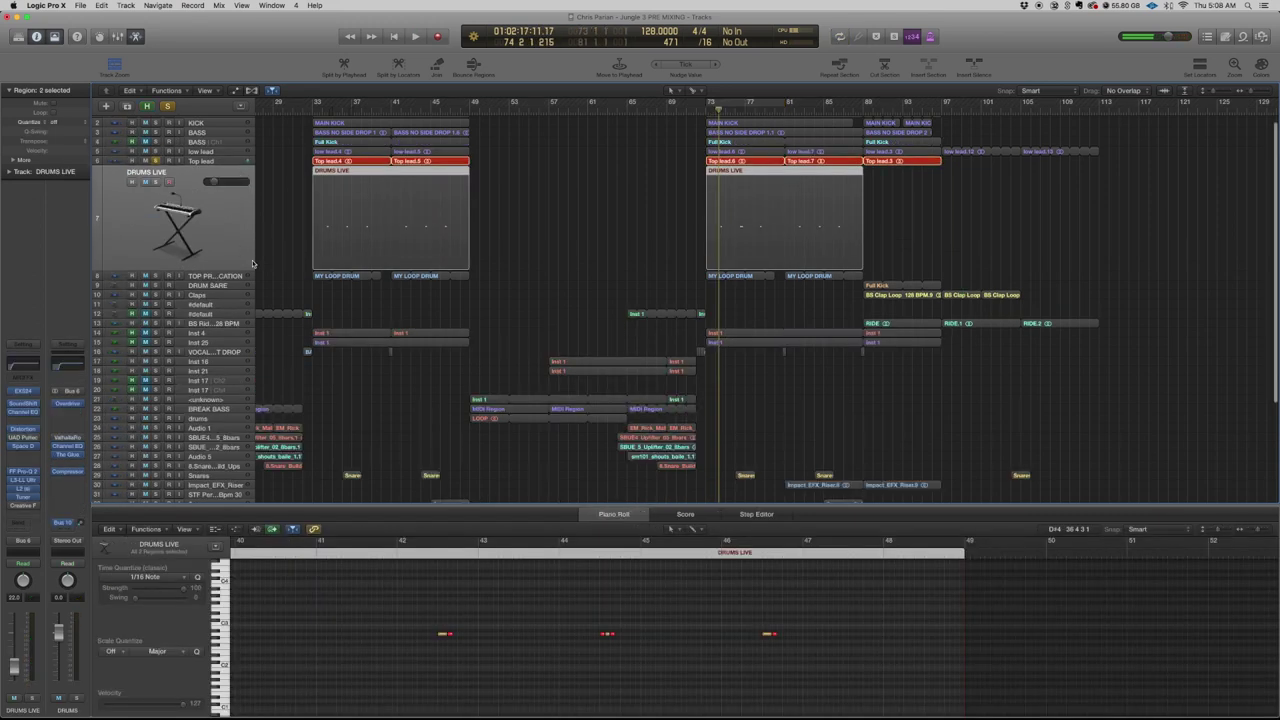
pyautogui.click(210, 342)
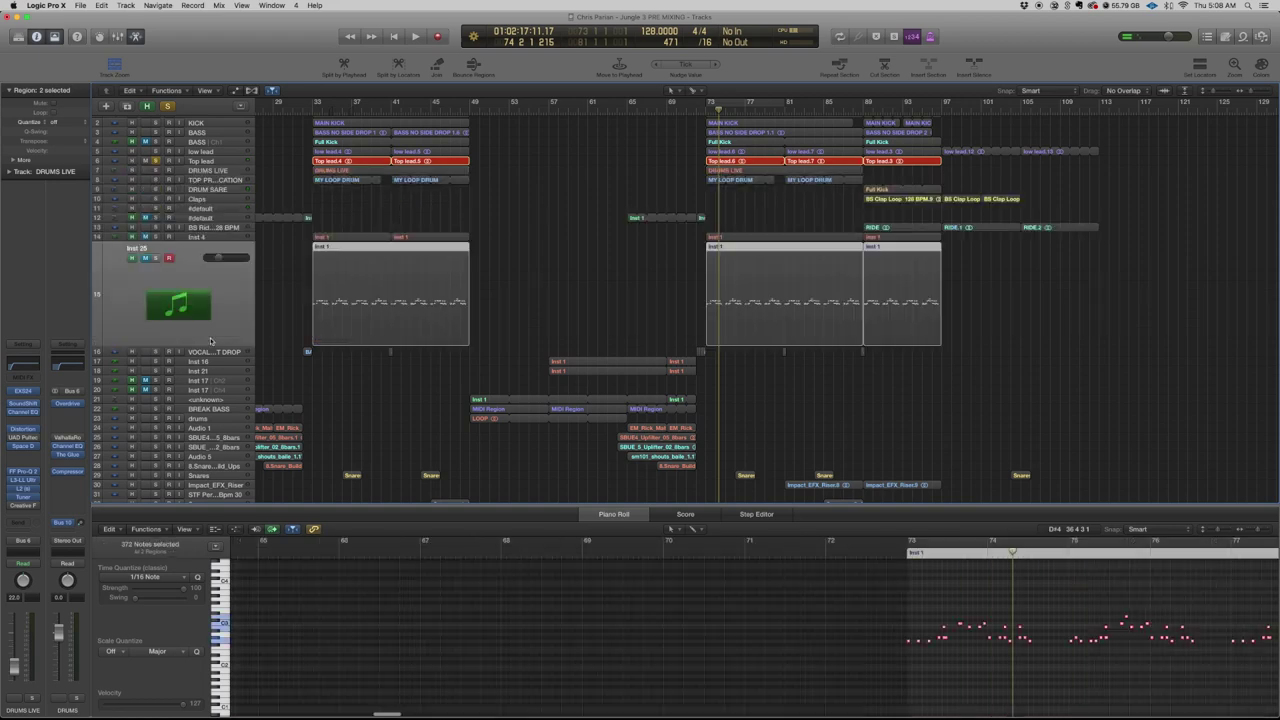
pyautogui.click(188, 238)
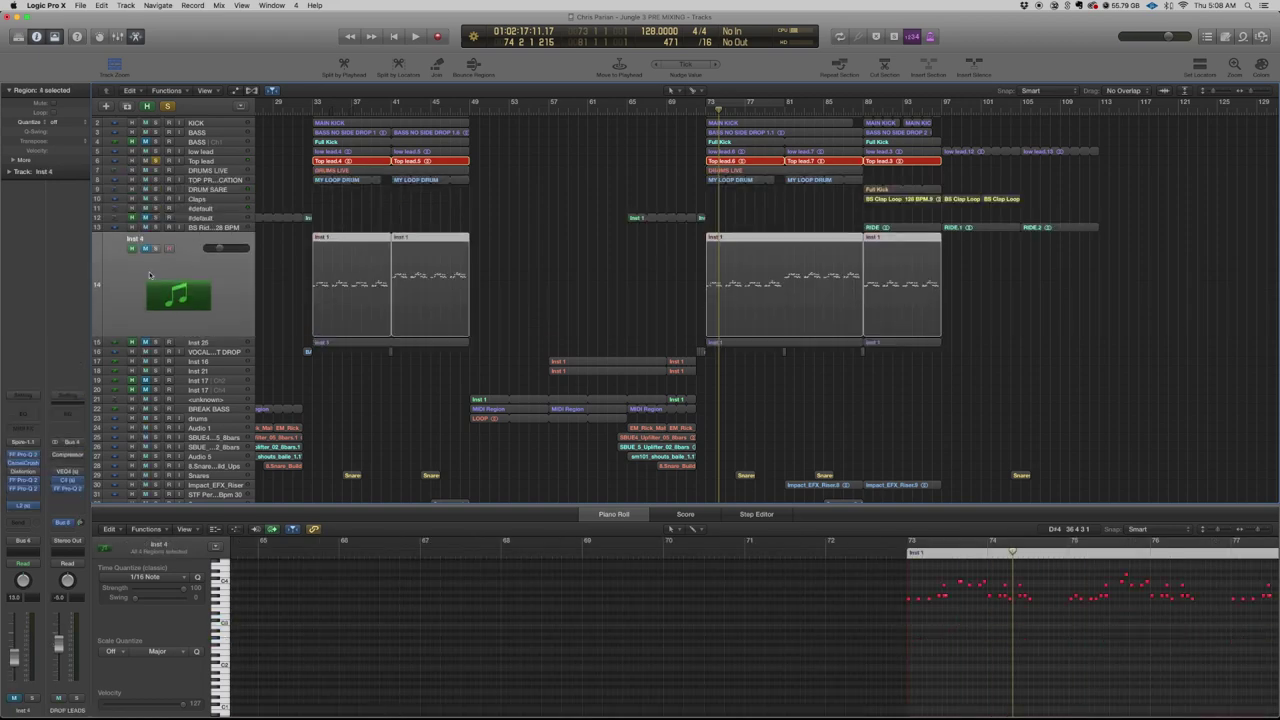
pyautogui.press('h')
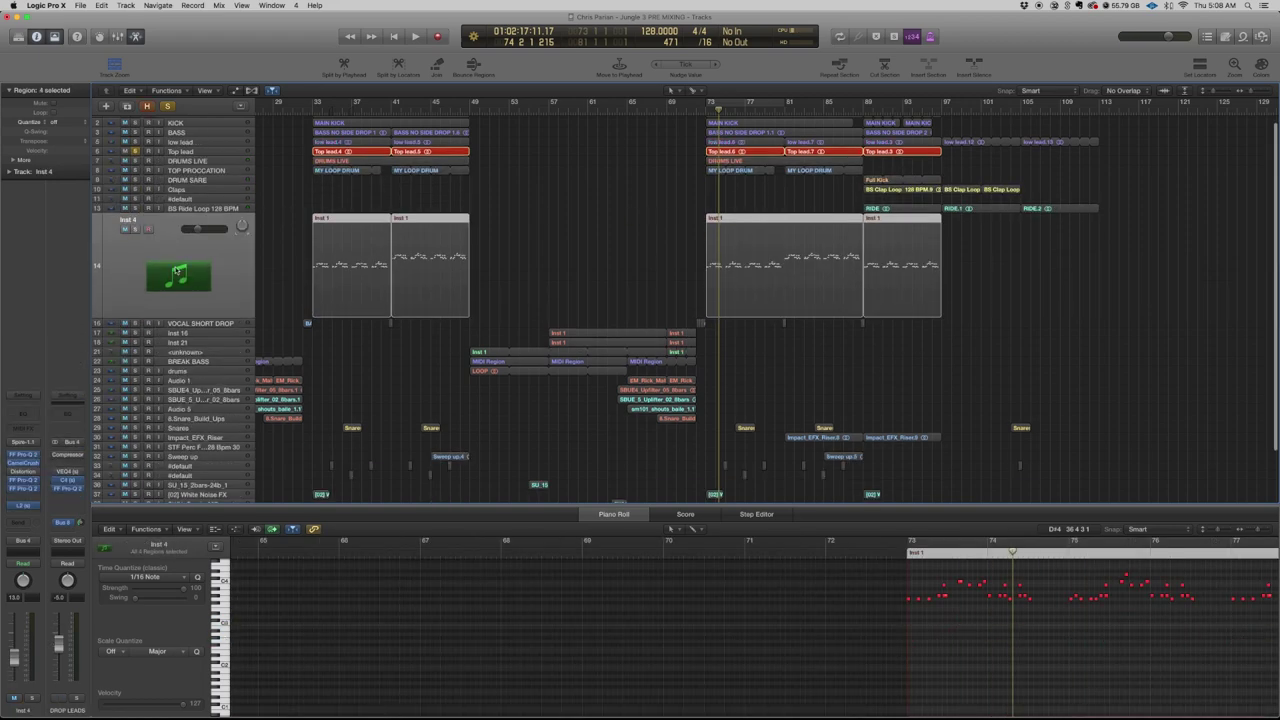
pyautogui.click(137, 230)
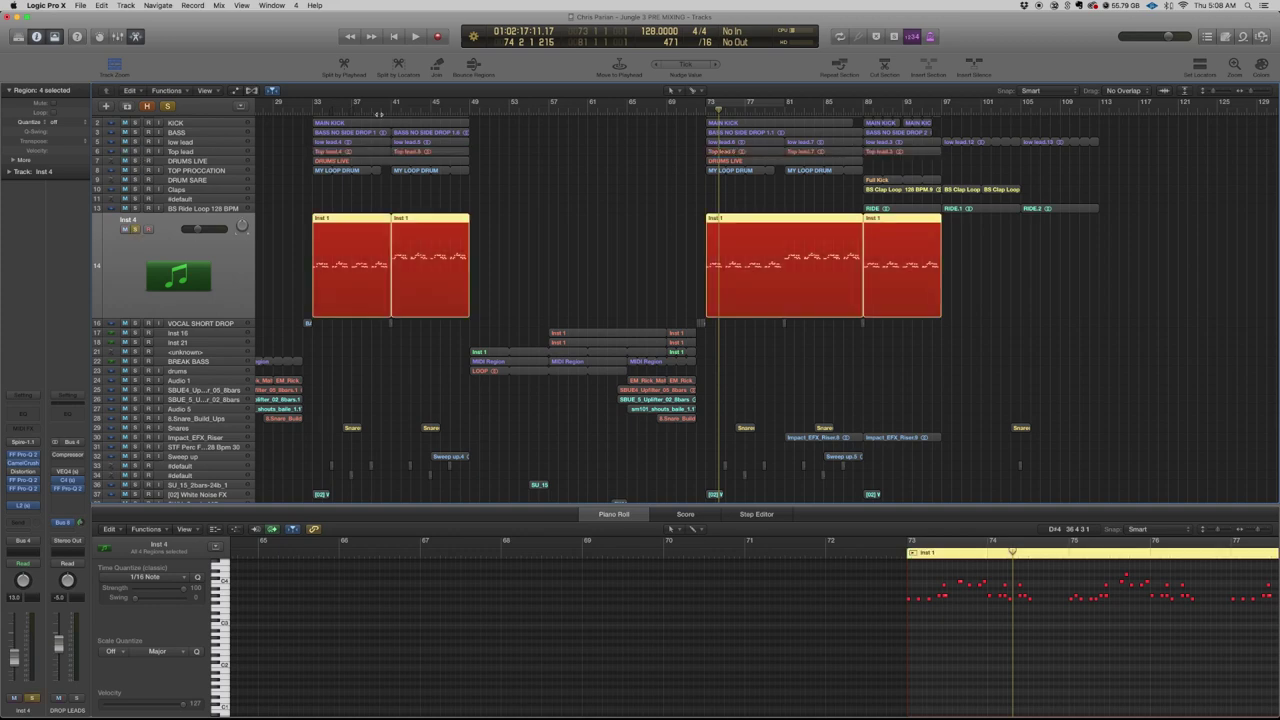
# - Play the soloed Inst 4 lead with bars 33 to 49 cycled, followed by its second half with bars 41 to 48 cycled
pyautogui.moveTo(314, 102); pyautogui.dragTo(469, 102)
pyautogui.press('space')
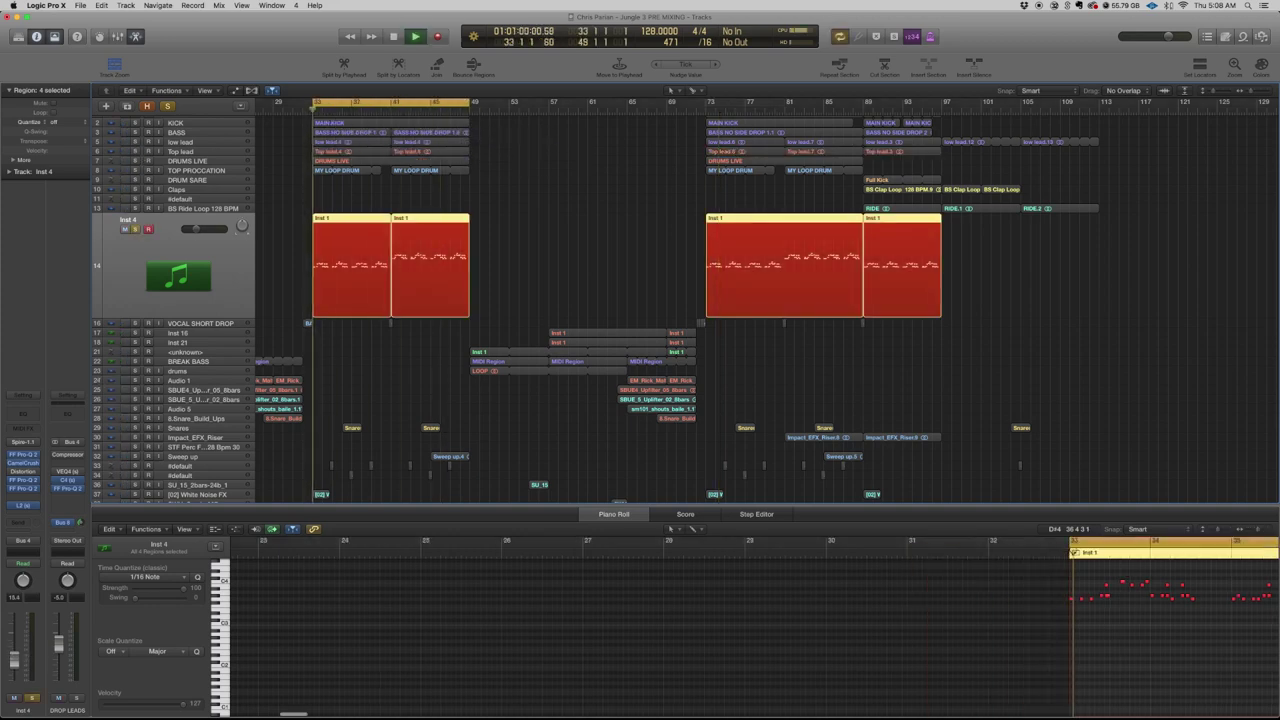
pyautogui.press('space')
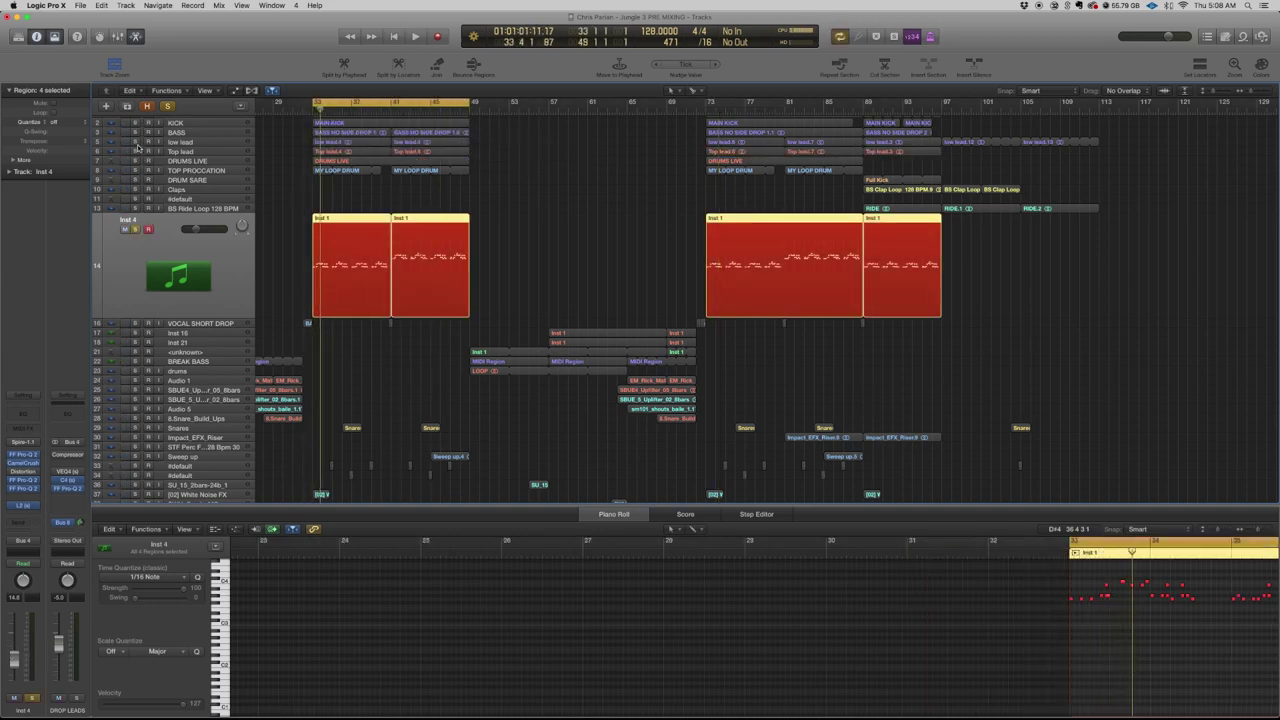
pyautogui.scroll(2, 136, 124)
pyautogui.press('space')
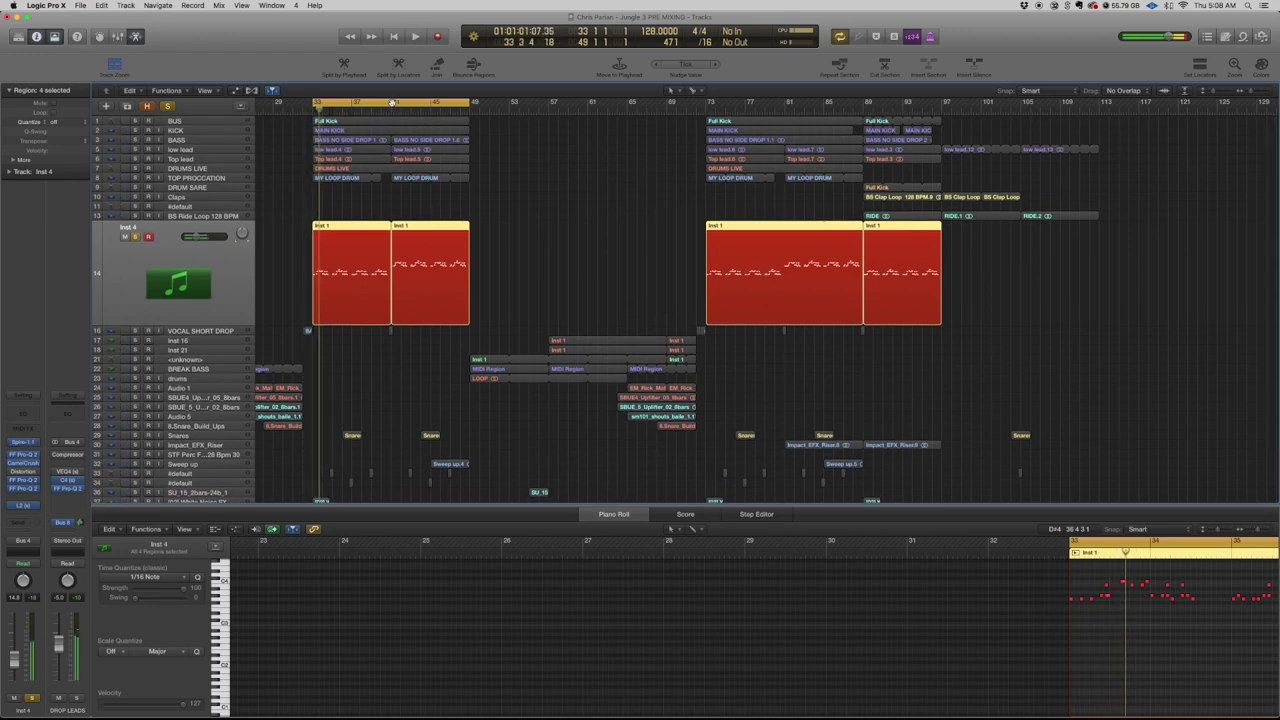
pyautogui.moveTo(391, 102); pyautogui.dragTo(460, 102)
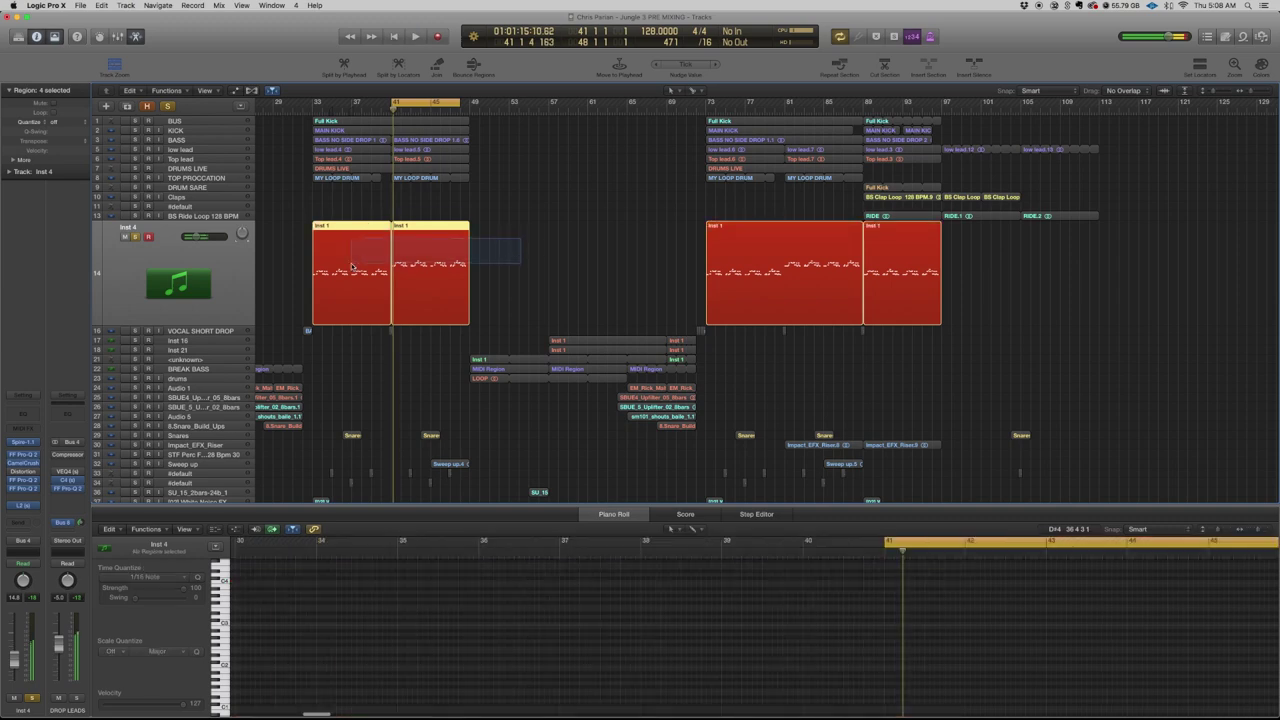
# - Select the two Inst 4 regions of the first drop and compare their note patterns, selecting the opening notes of the first region
pyautogui.moveTo(355, 266); pyautogui.dragTo(355, 266)
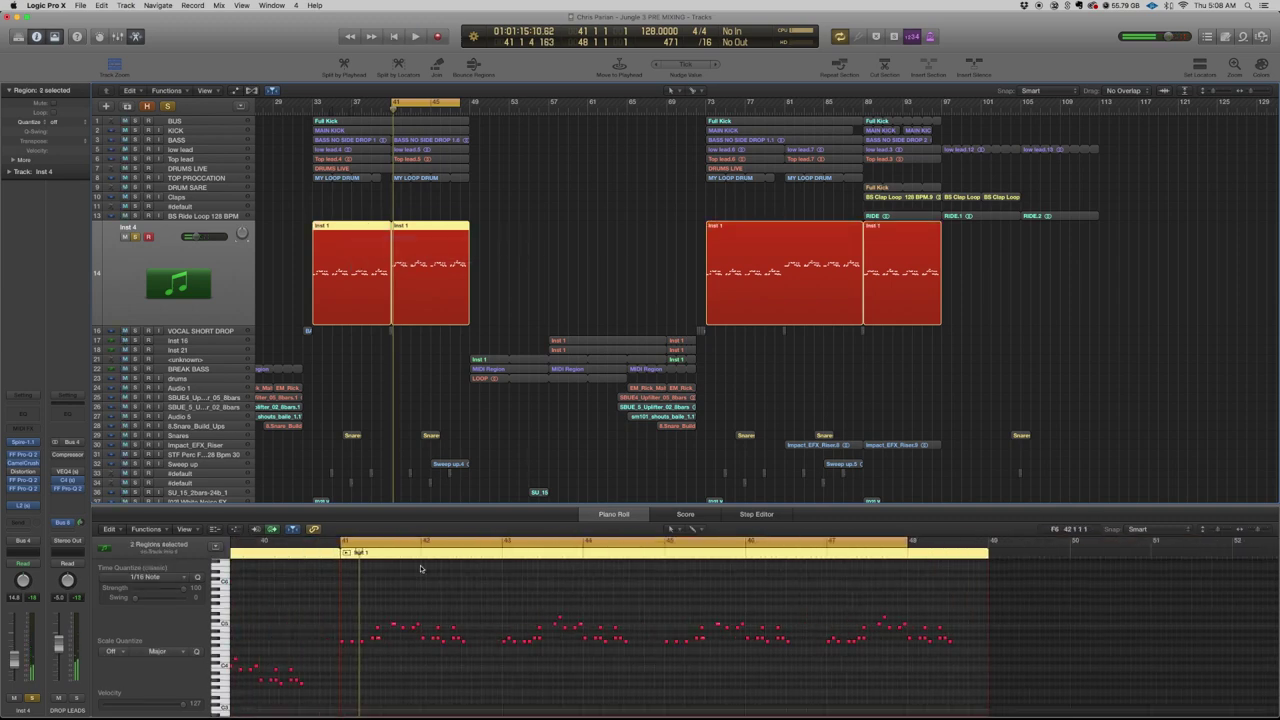
pyautogui.hscroll(-3, 421, 568)
pyautogui.scroll(-3, 440, 606)
pyautogui.hscroll(-3, 480, 625)
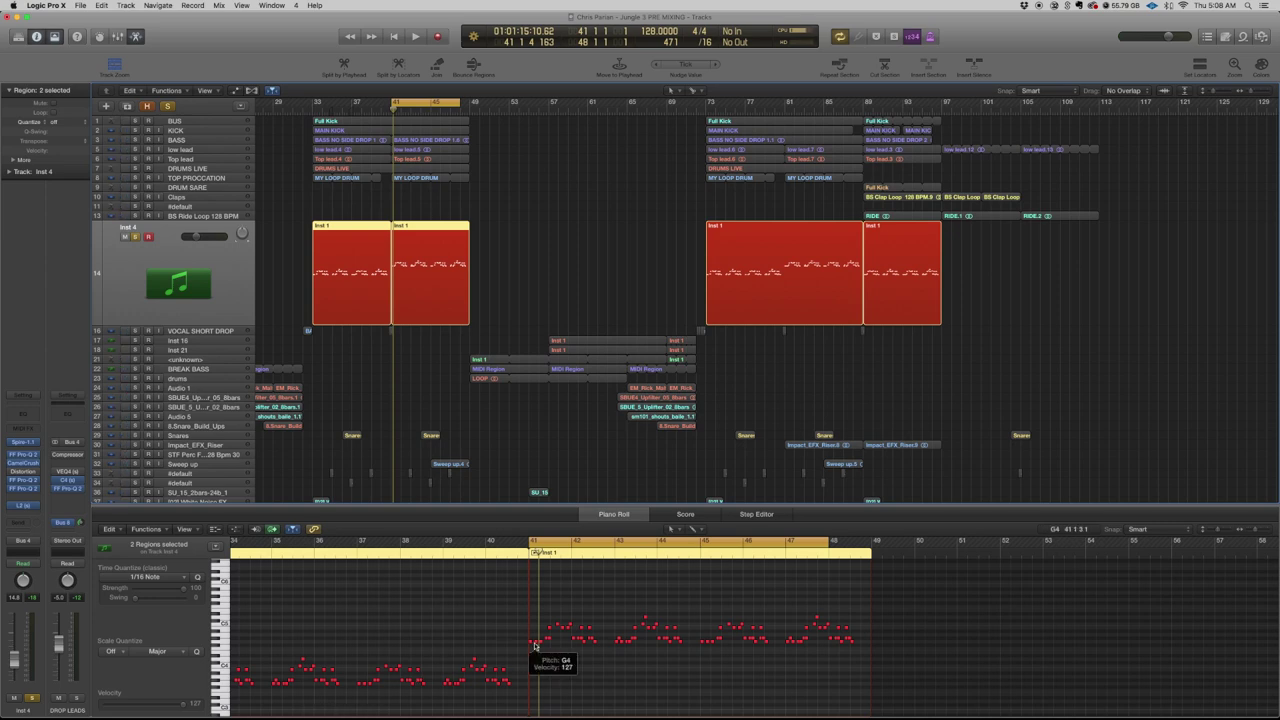
pyautogui.hscroll(-1, 534, 645)
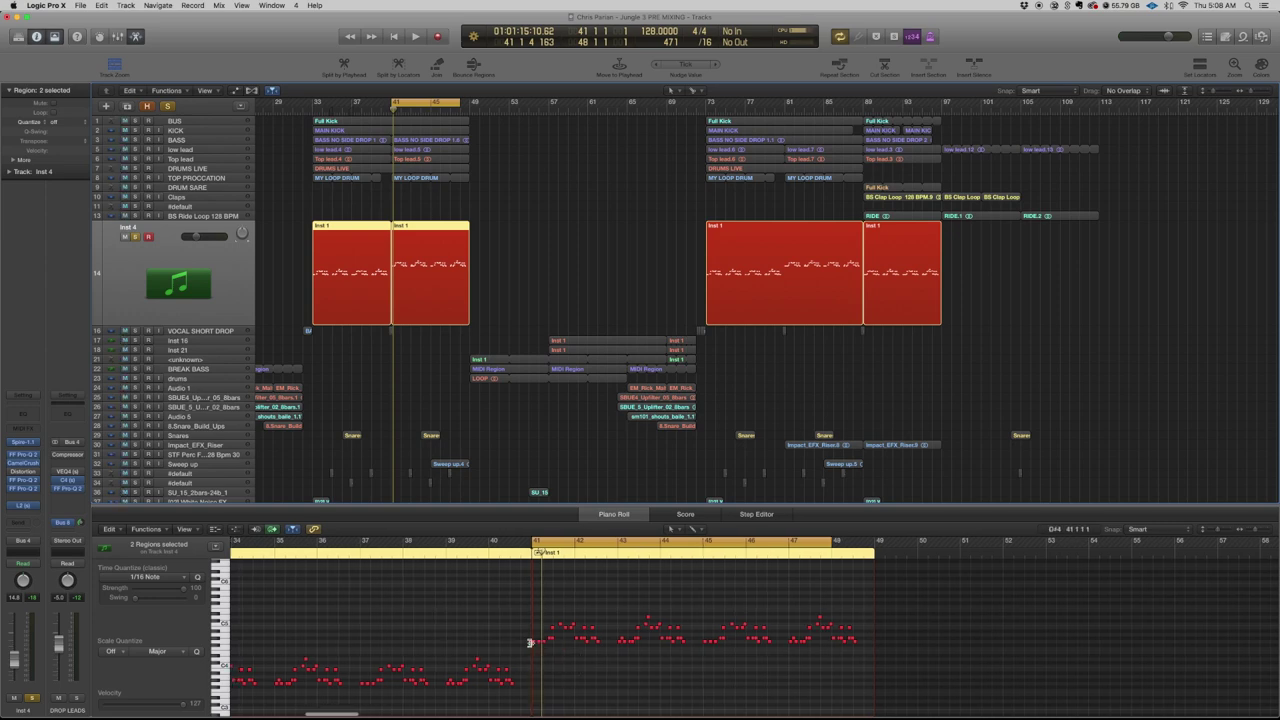
pyautogui.hscroll(-8, 536, 643)
pyautogui.moveTo(372, 651); pyautogui.dragTo(305, 688)
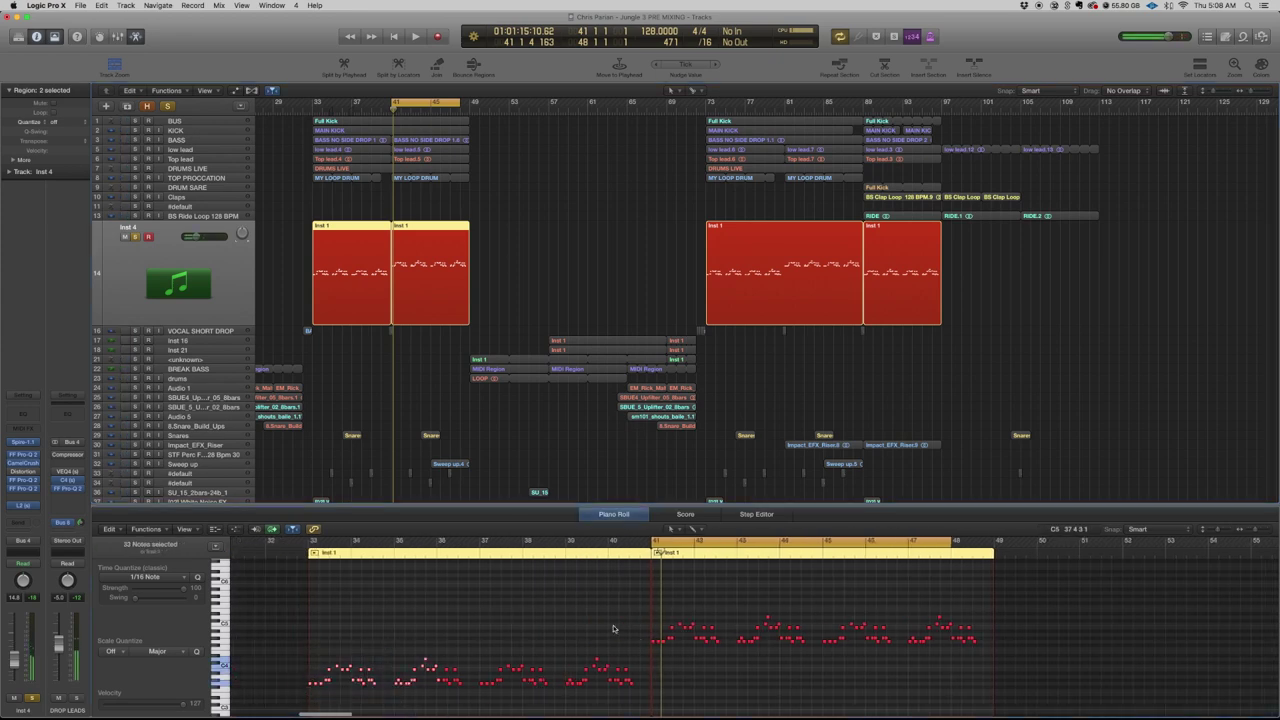
pyautogui.hscroll(5, 635, 641)
# - Unsolo, mute and hide the Inst 4 track, and set the cycle range to bars 73 to 90
pyautogui.click(134, 236)
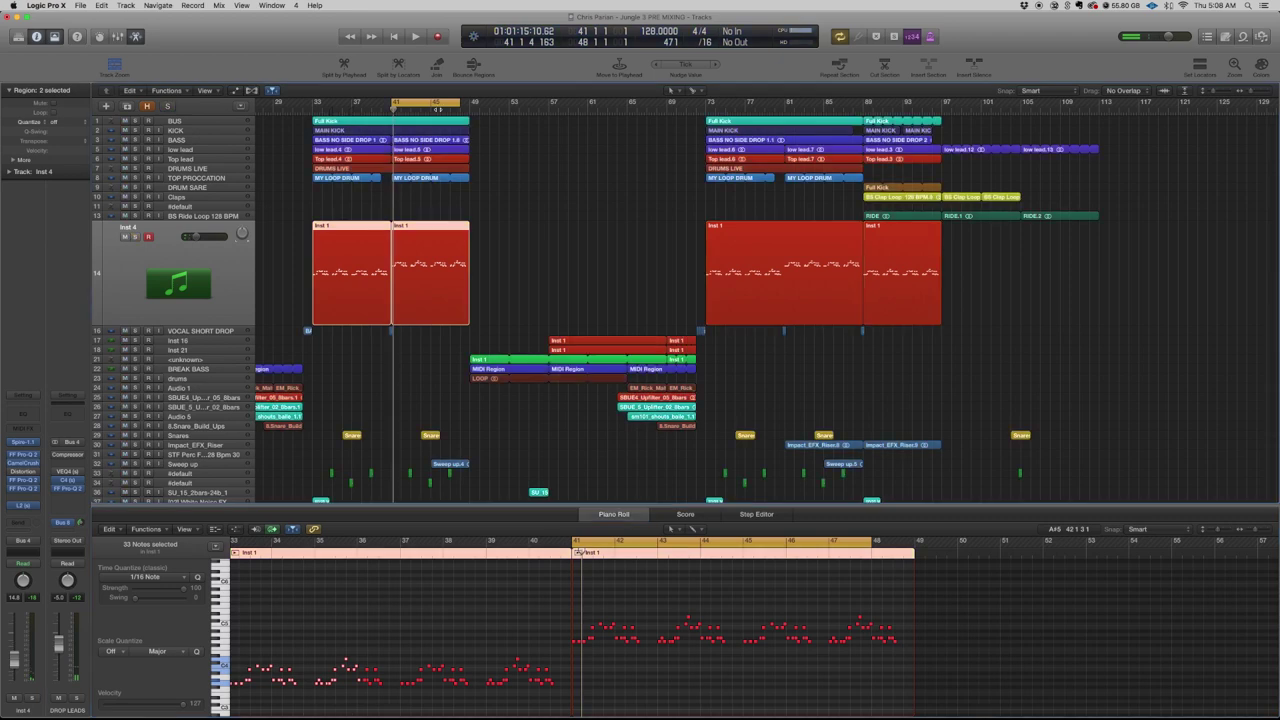
pyautogui.click(126, 236)
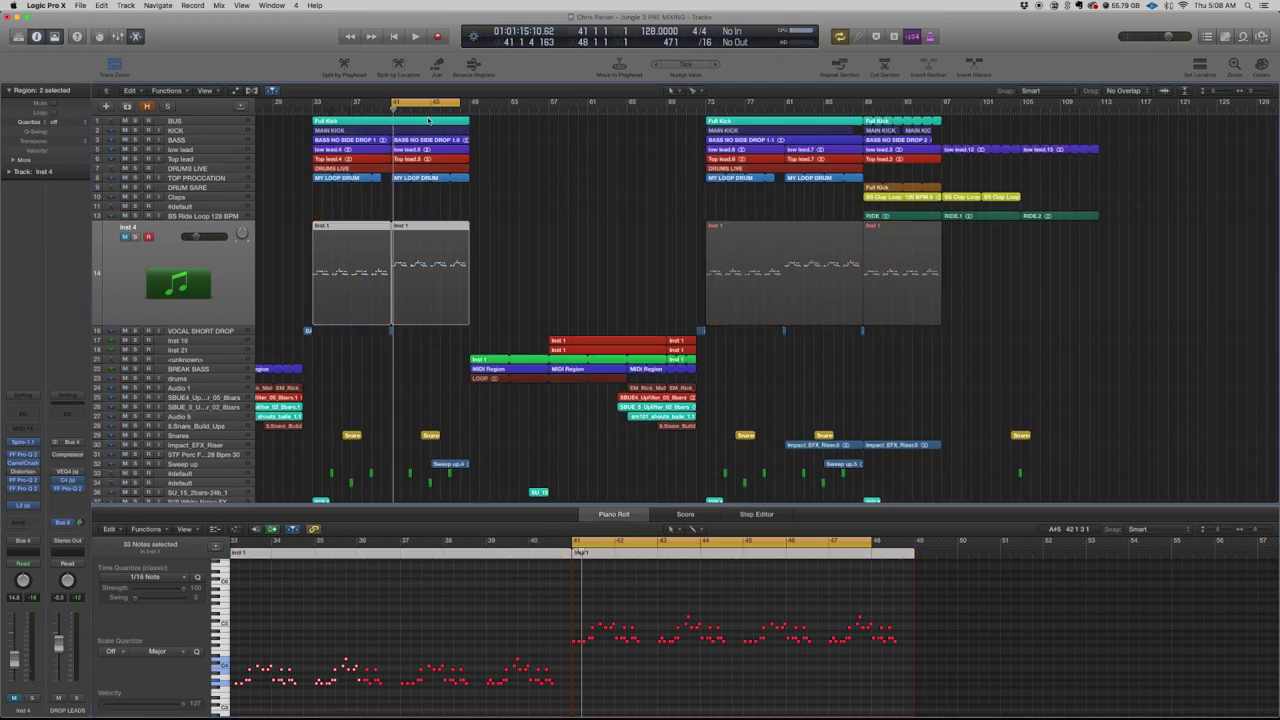
pyautogui.press('c')
pyautogui.hscroll(3, 688, 140)
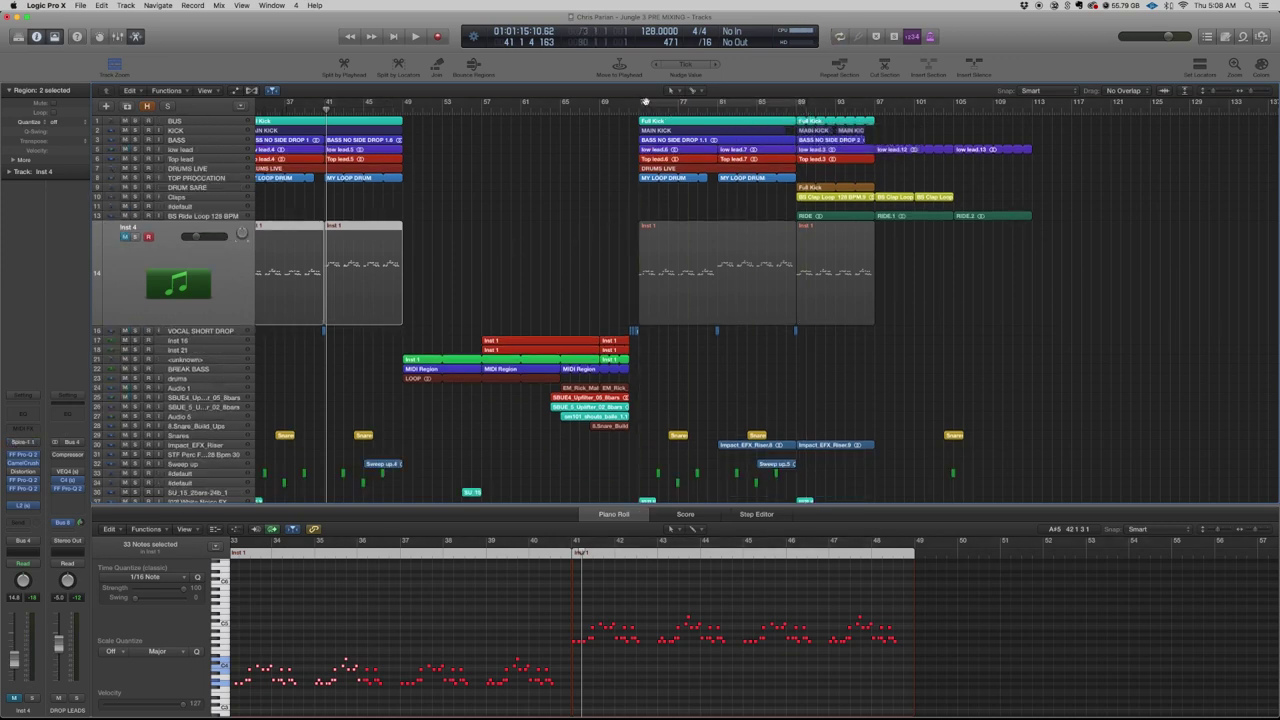
pyautogui.click(645, 102)
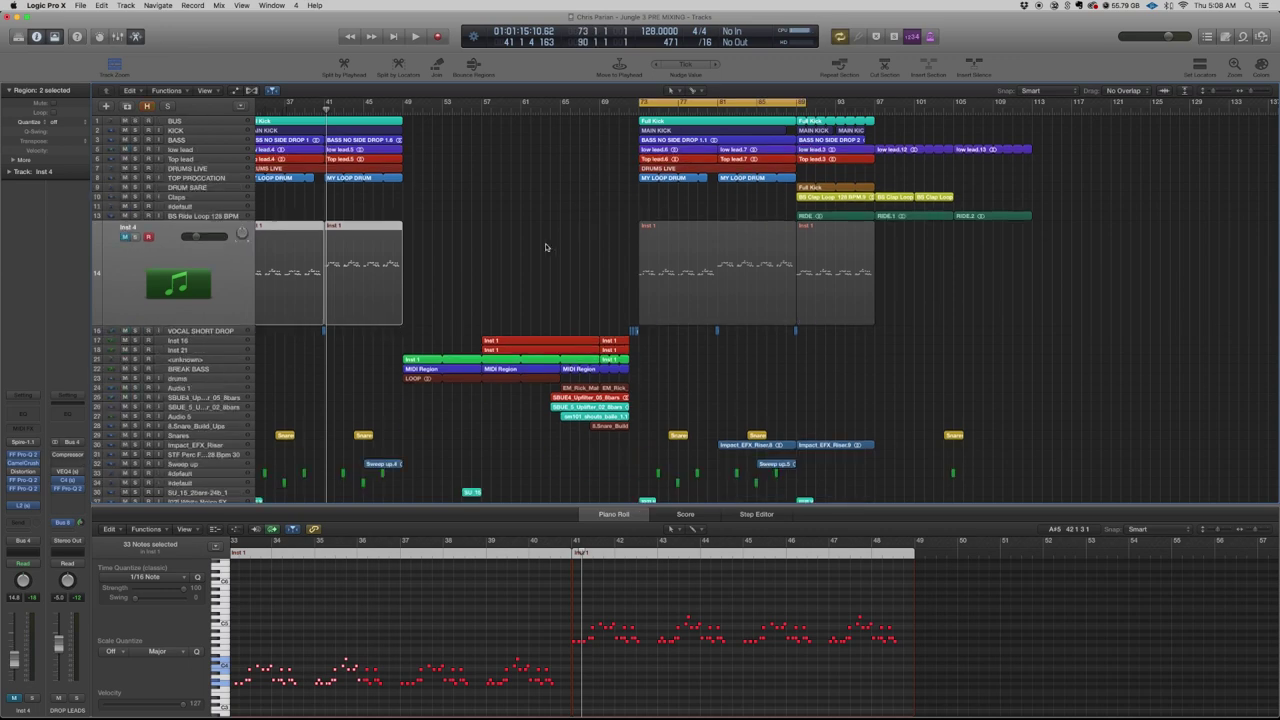
pyautogui.press('h')
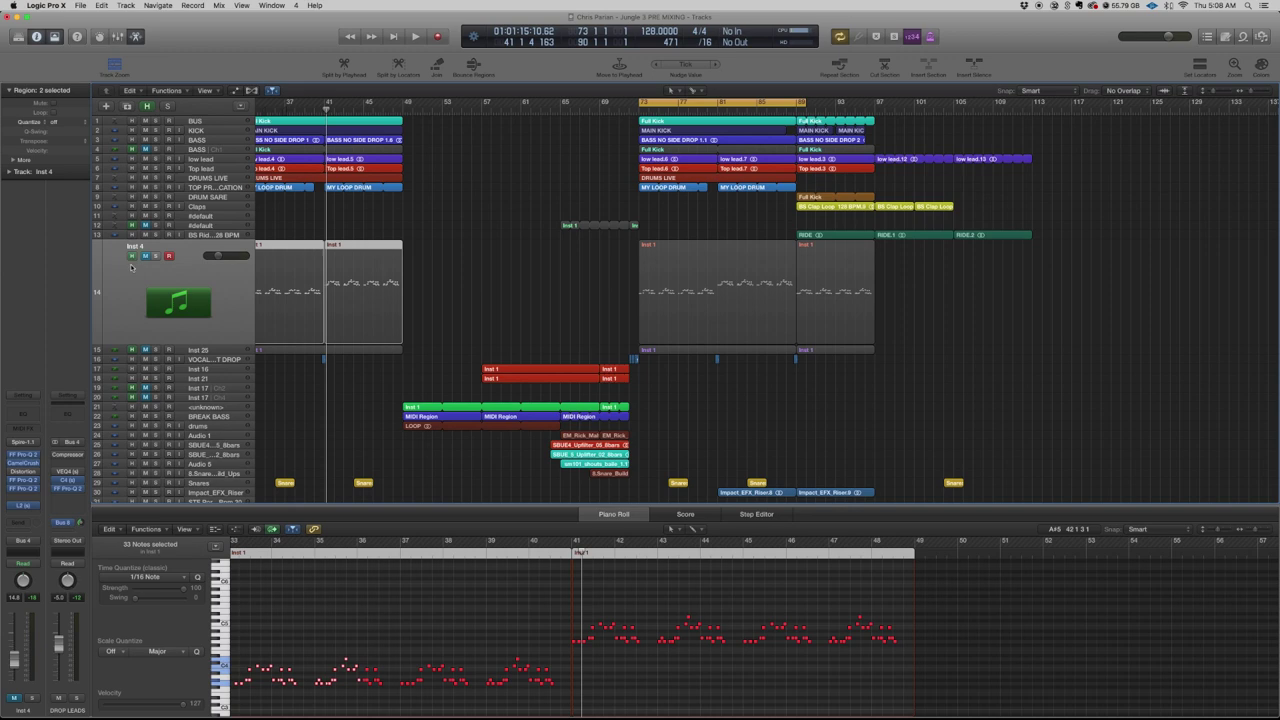
pyautogui.press('h')
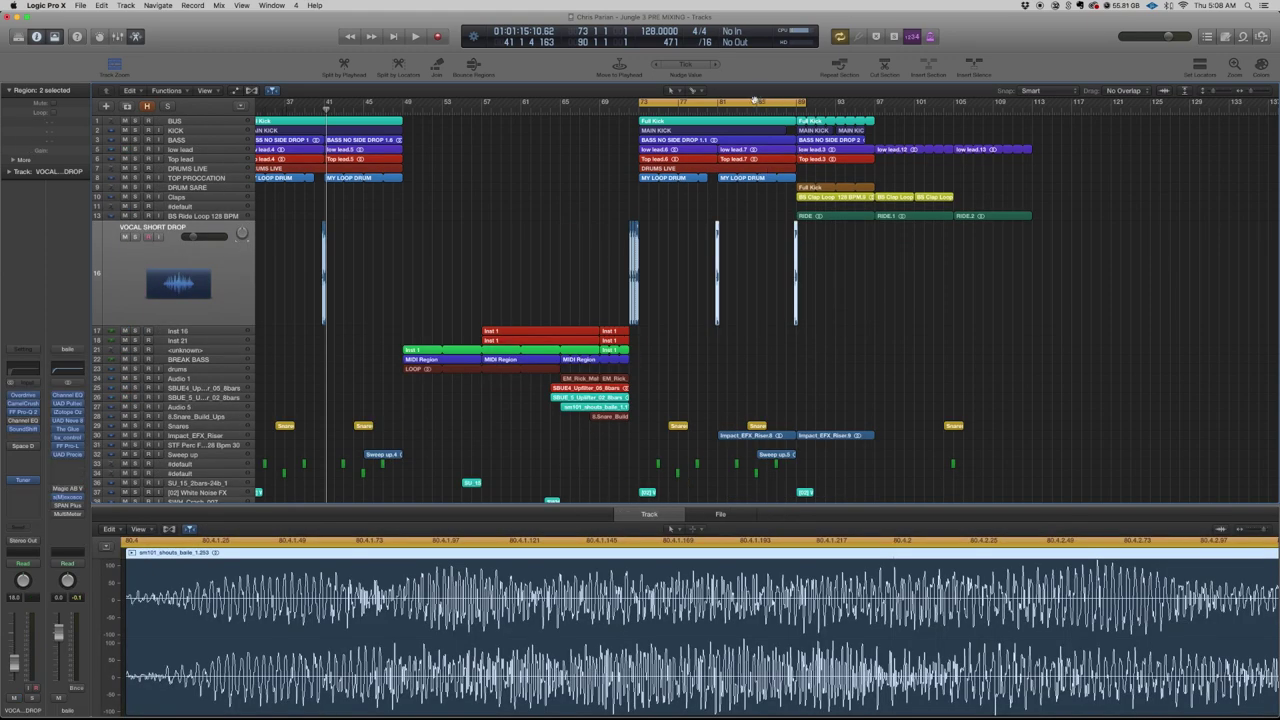
# - Set the cycle range to bars 89 to 101, select the KICK track and enlarge its regions in that section
pyautogui.click(755, 103)
pyautogui.hscroll(5, 789, 107)
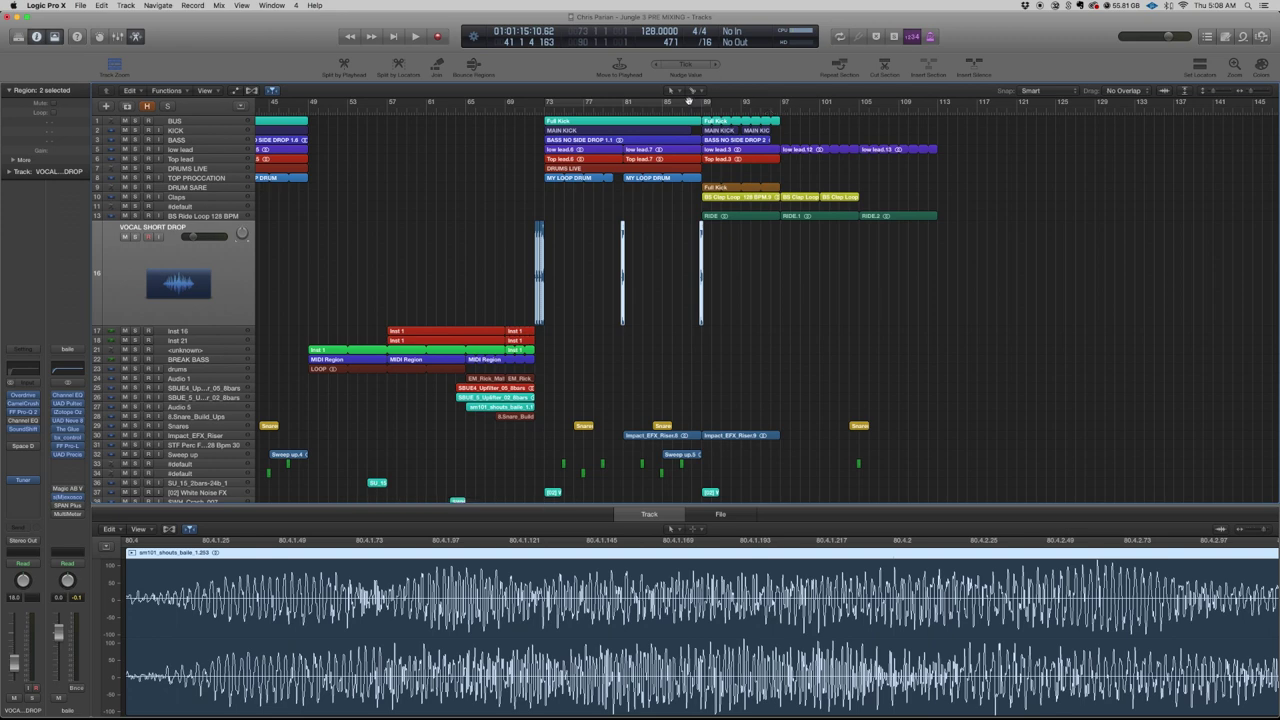
pyautogui.click(688, 101)
pyautogui.click(688, 101)
pyautogui.moveTo(703, 103); pyautogui.dragTo(808, 110)
pyautogui.click(178, 132)
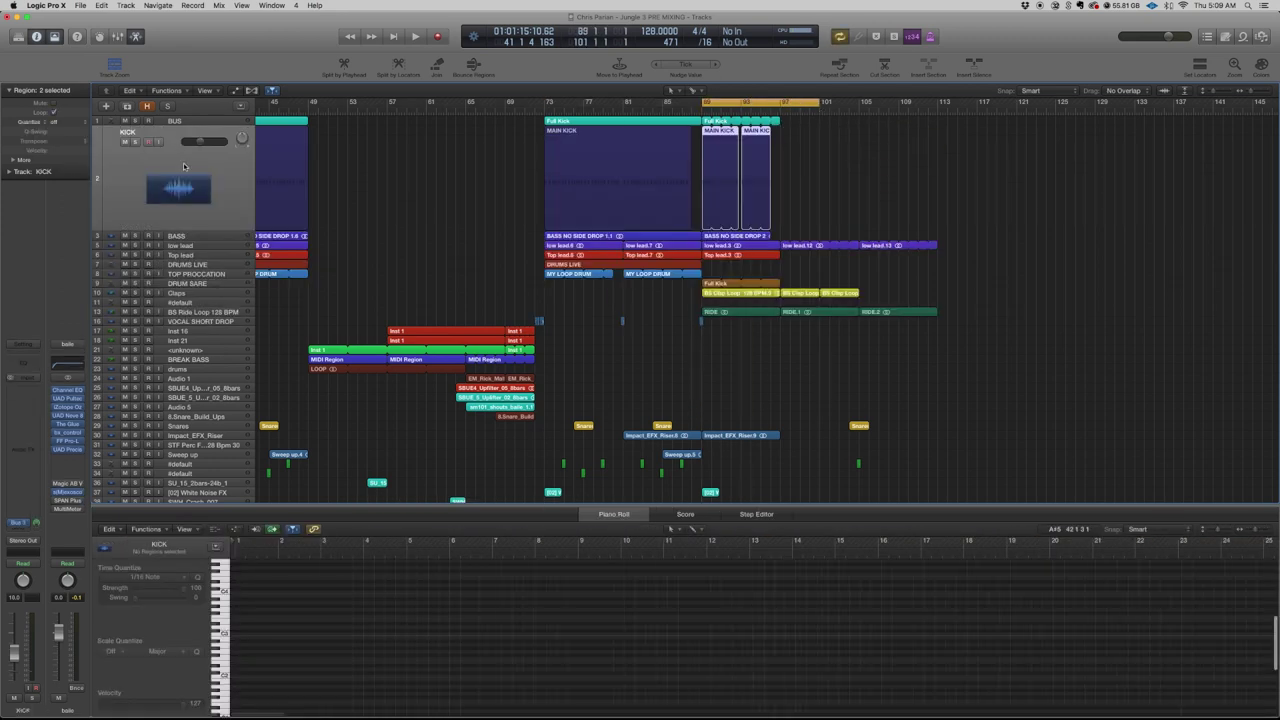
pyautogui.press('super+Right')
pyautogui.scroll(-2, 430, 172)
pyautogui.hscroll(8, 430, 174)
pyautogui.scroll(4, 414, 210)
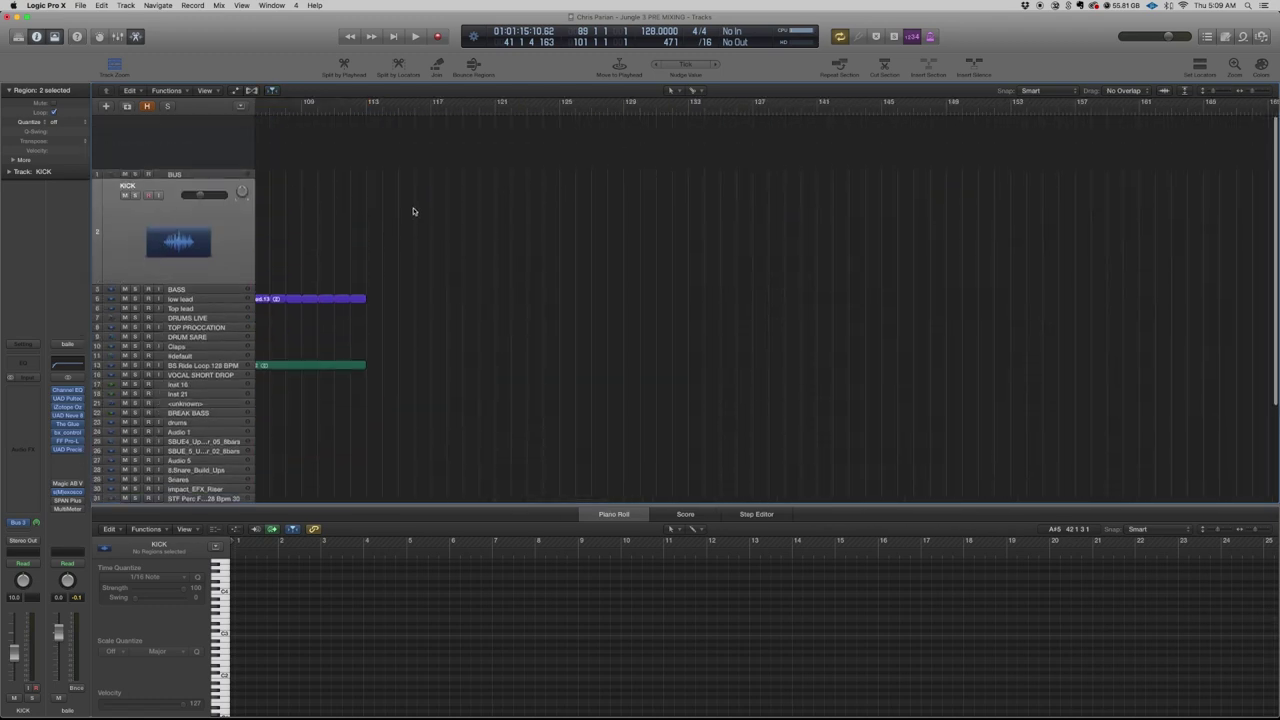
pyautogui.hscroll(-5, 414, 210)
pyautogui.scroll(3, 413, 210)
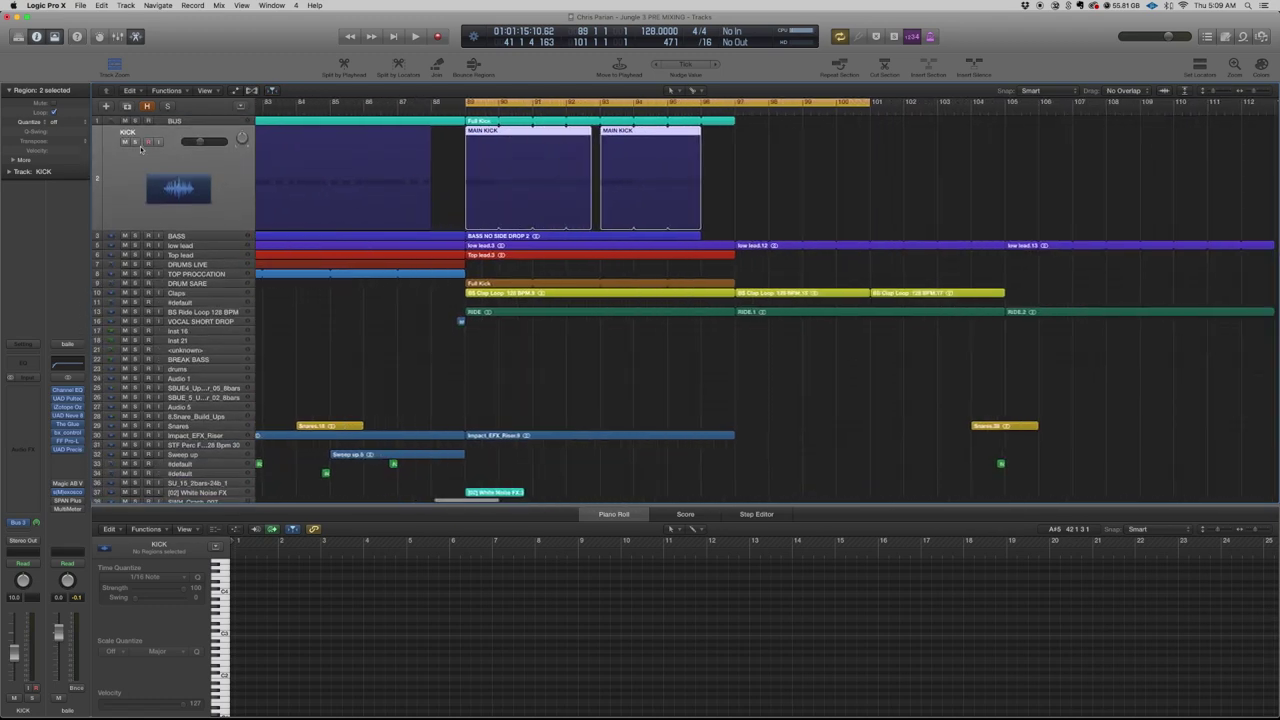
# - Solo the KICK and BUS tracks, cycle bars 89 to 97 and play the section
pyautogui.click(135, 141)
pyautogui.click(135, 121)
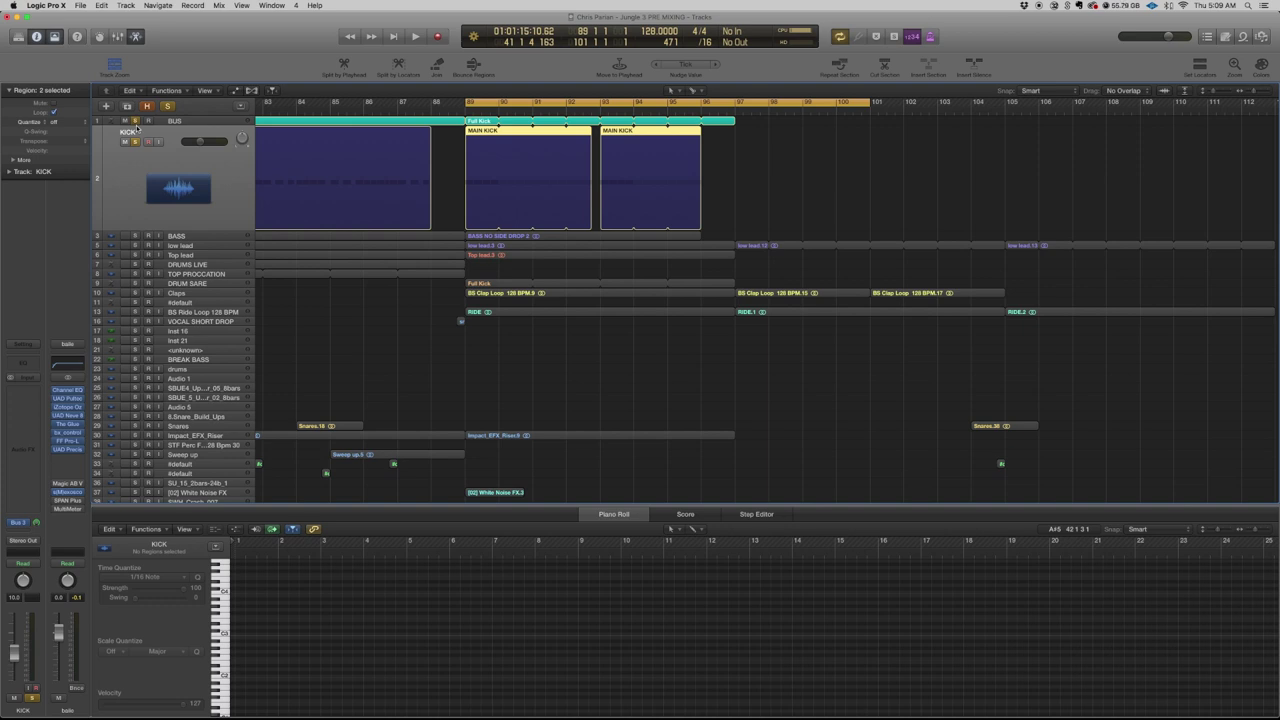
pyautogui.click(469, 103)
pyautogui.moveTo(466, 103); pyautogui.dragTo(736, 103)
pyautogui.press('space')
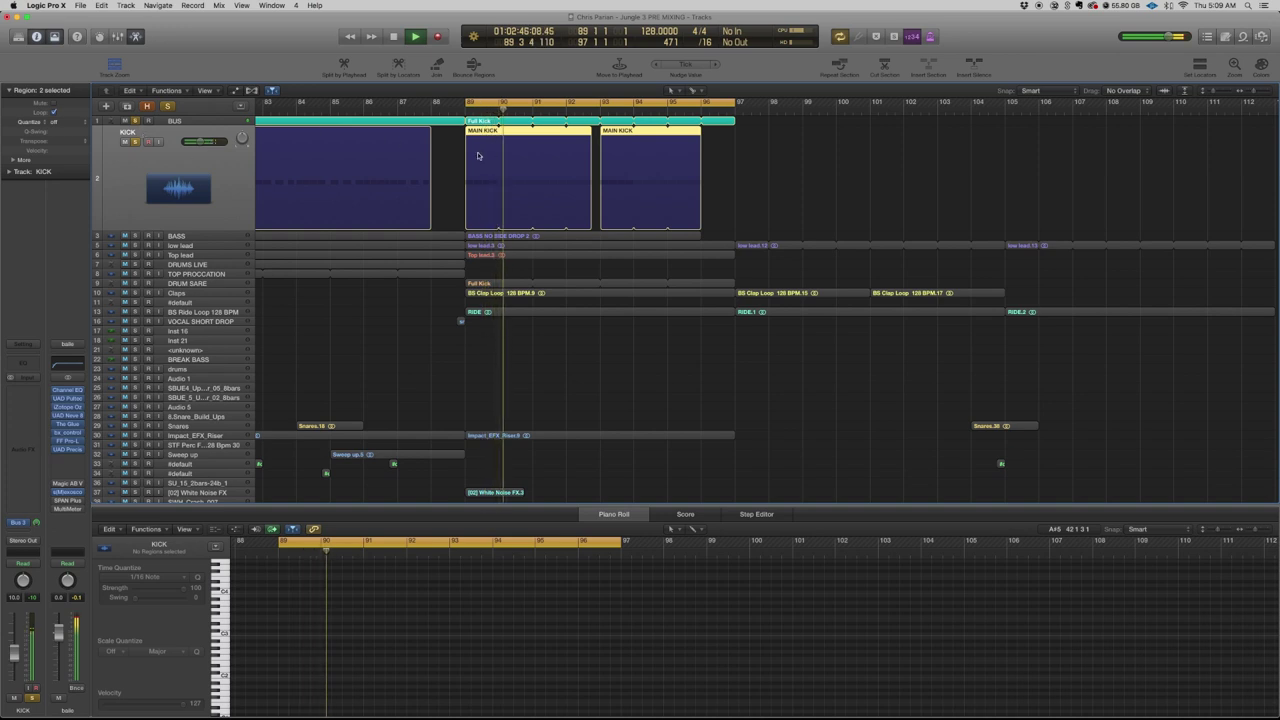
# - Deselect the kick regions and replay the soloed KICK and BUS tracks around bar 89, then stop
pyautogui.click(478, 104)
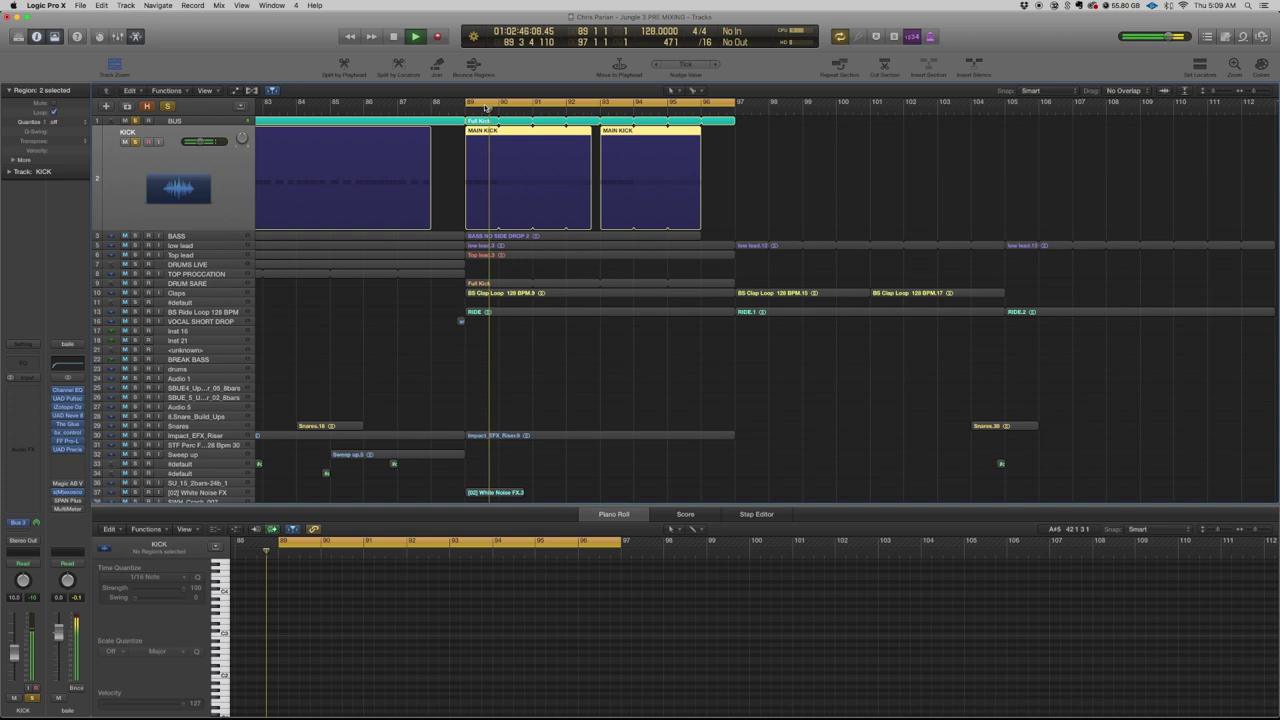
pyautogui.click(456, 151)
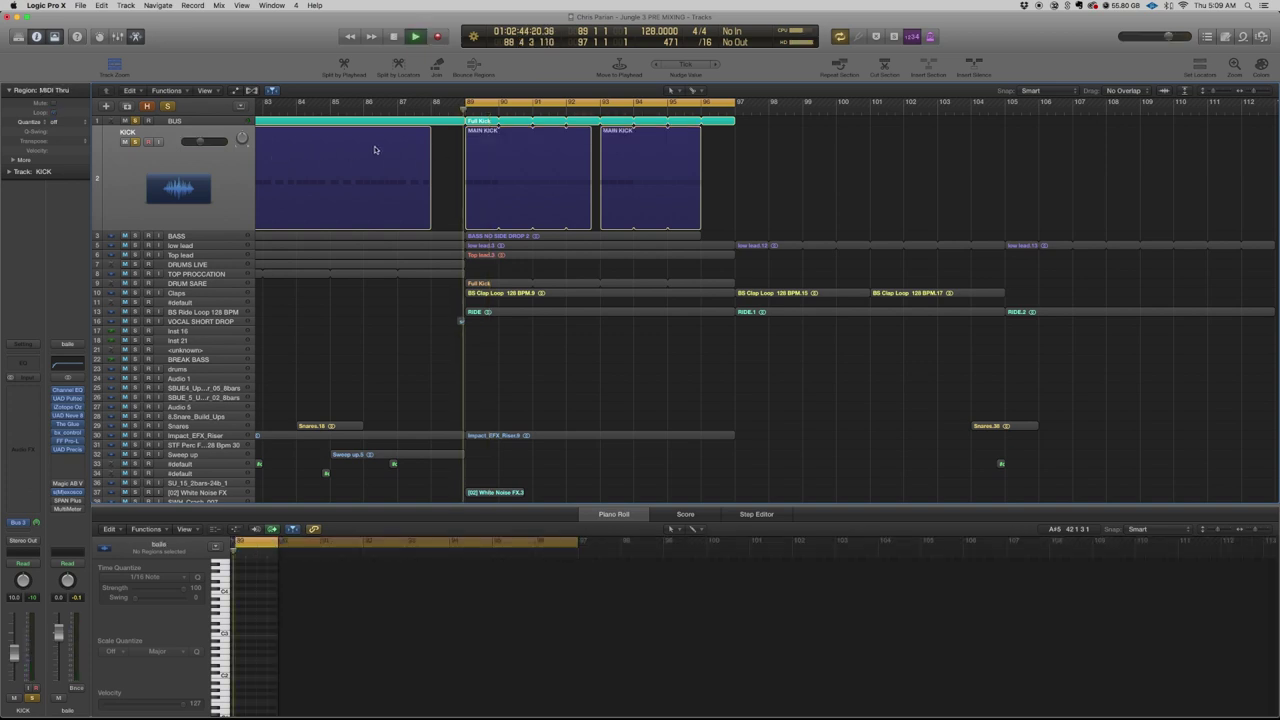
pyautogui.click(715, 231)
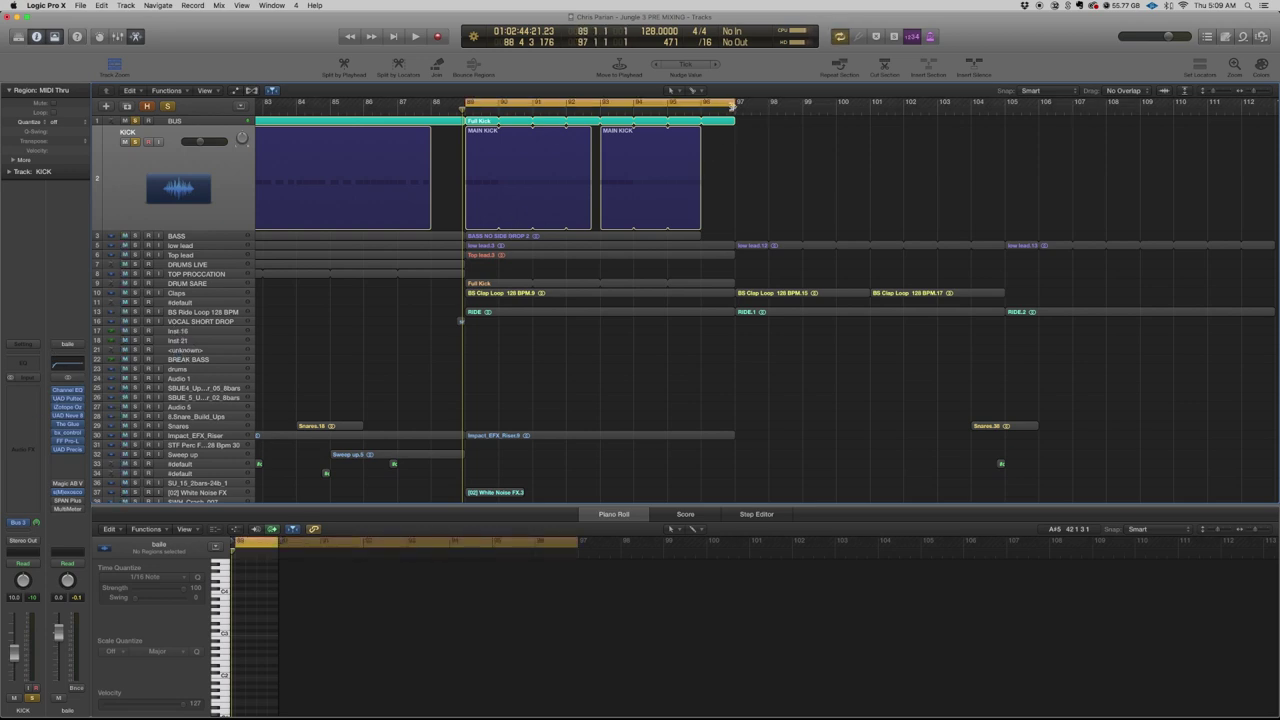
pyautogui.press('space')
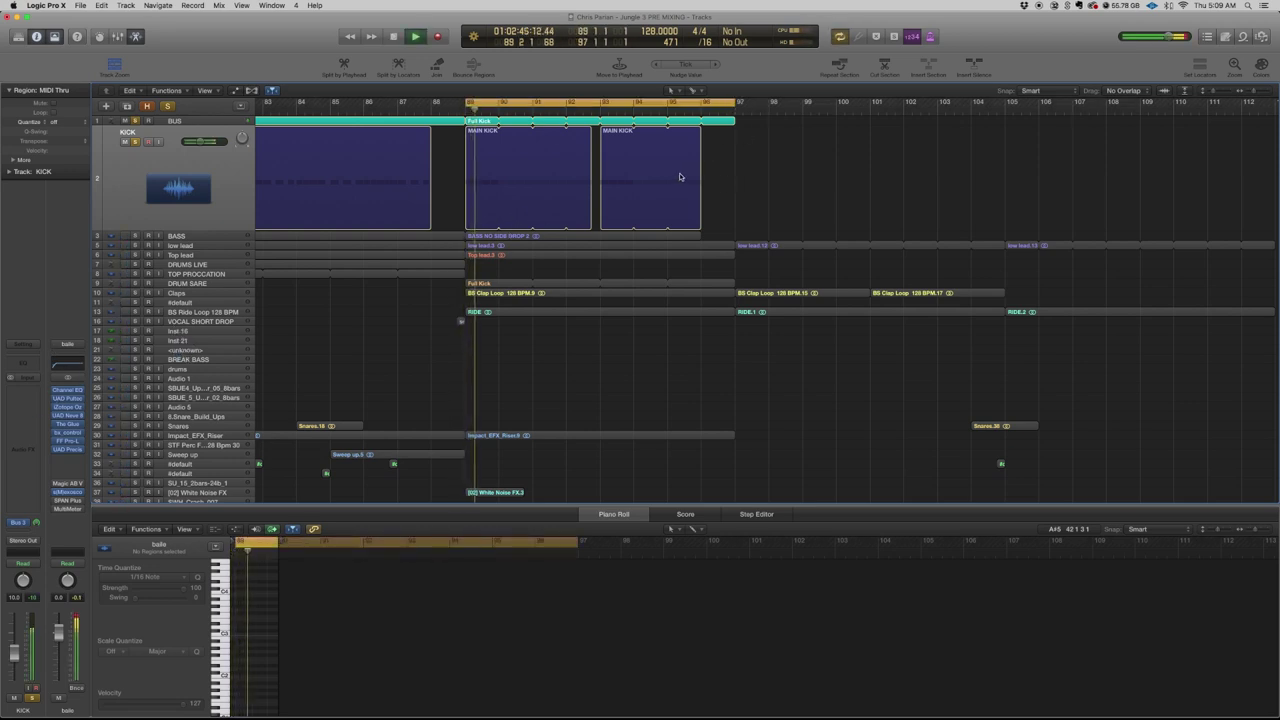
pyautogui.press('space')
pyautogui.click(135, 121)
pyautogui.click(135, 121)
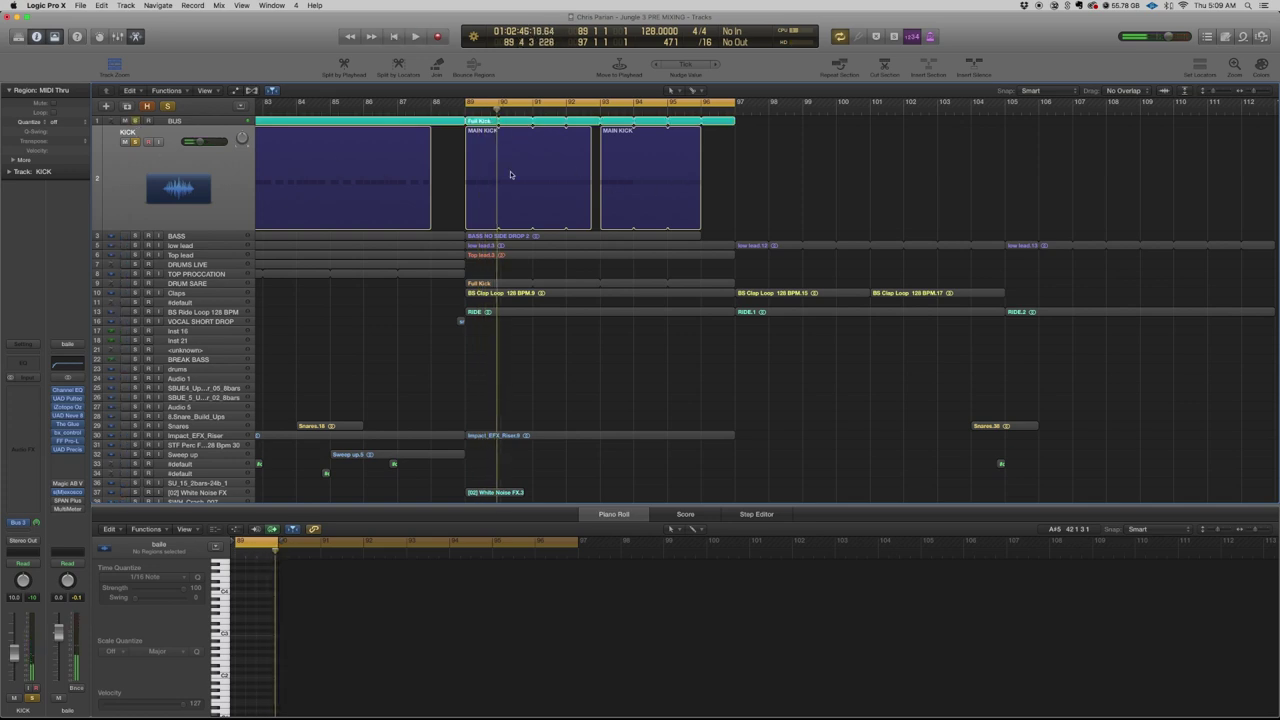
# - Unsolo the BUS and KICK tracks, cycle from bar 86 to just past bar 97 and play the full mix
pyautogui.hscroll(-2, 561, 181)
pyautogui.click(135, 121)
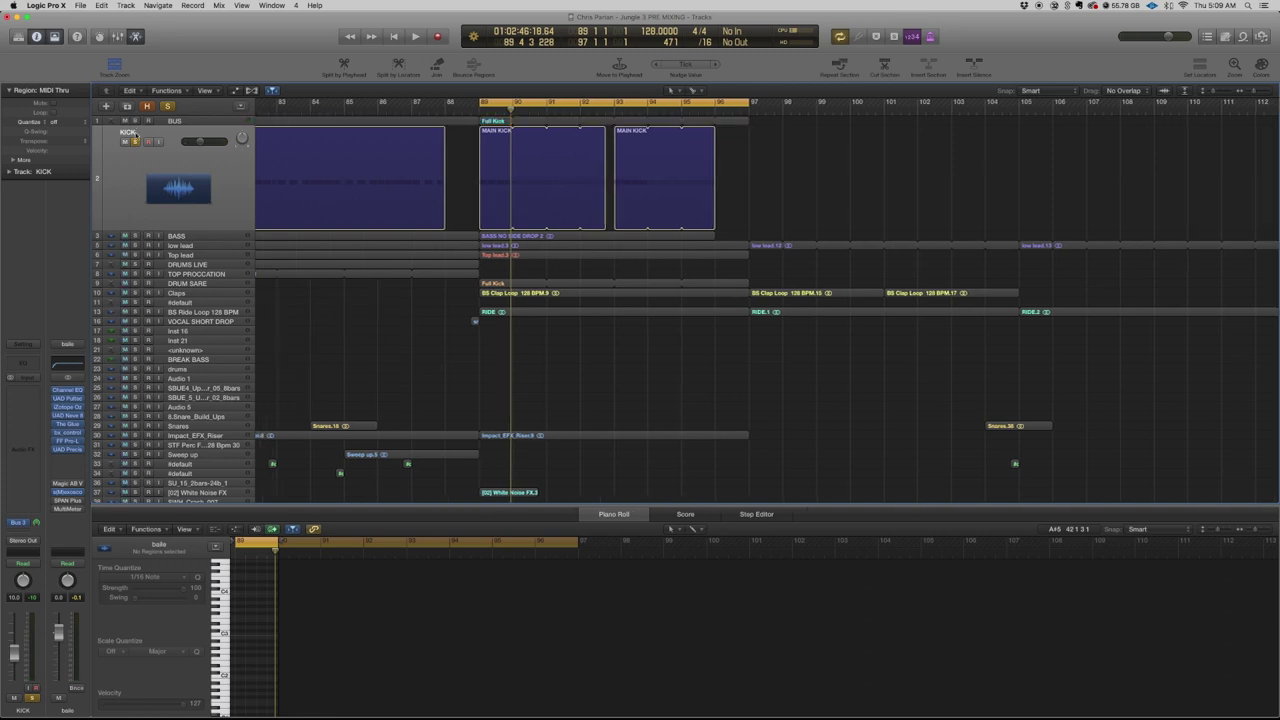
pyautogui.click(135, 141)
pyautogui.click(493, 102)
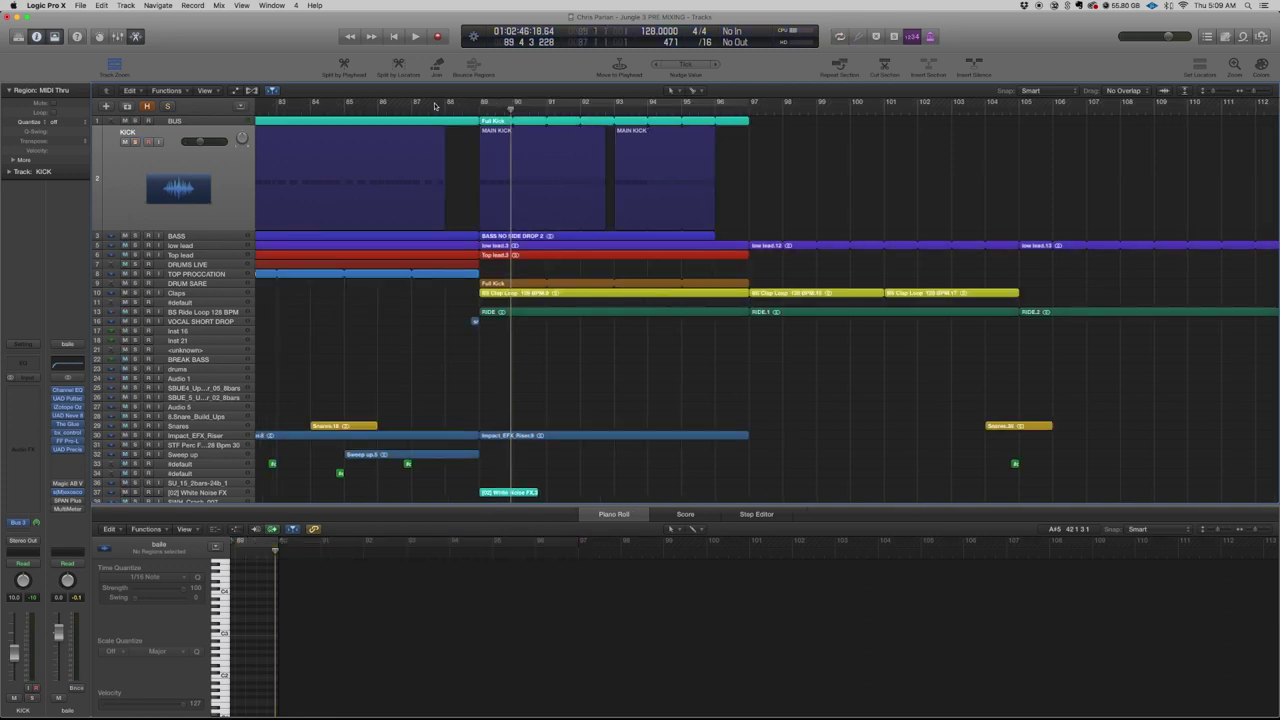
pyautogui.hscroll(-3, 435, 106)
pyautogui.moveTo(403, 103); pyautogui.dragTo(776, 139)
pyautogui.press('space')
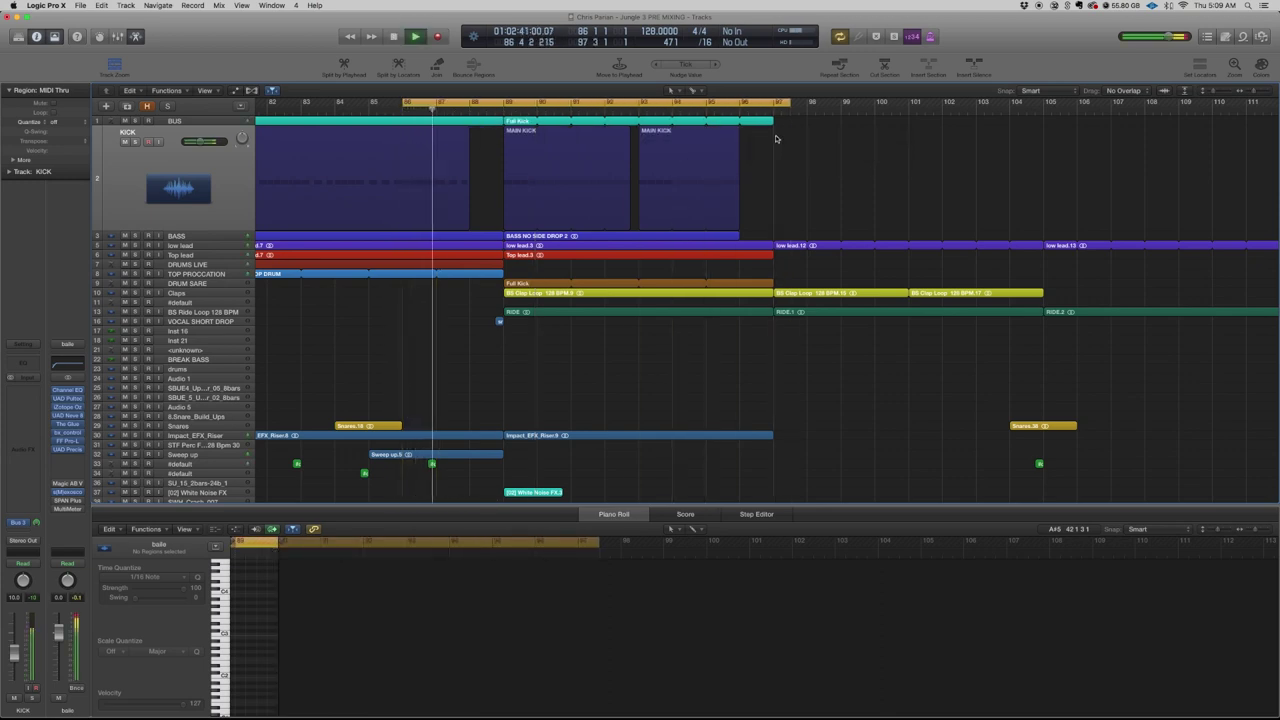
# - Turn off cycling during playback, listen past bar 97 into the outro, and stop
pyautogui.scroll(-1, 776, 139)
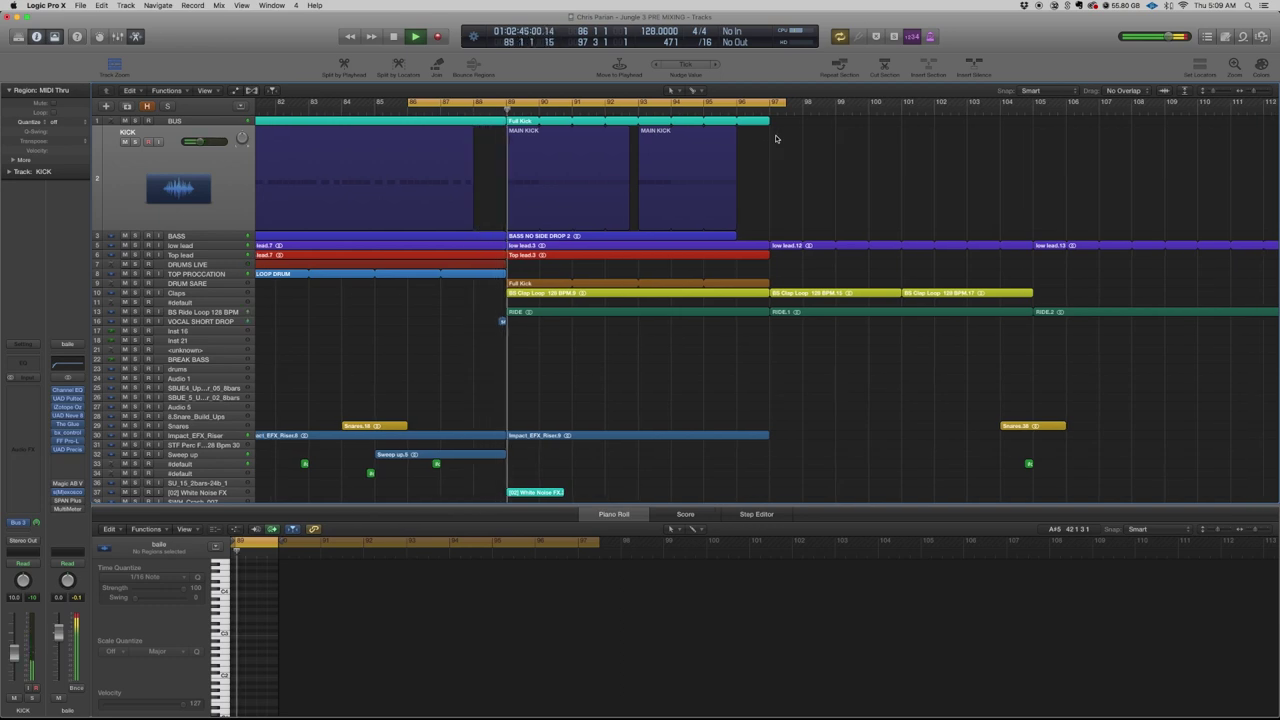
pyautogui.press('c')
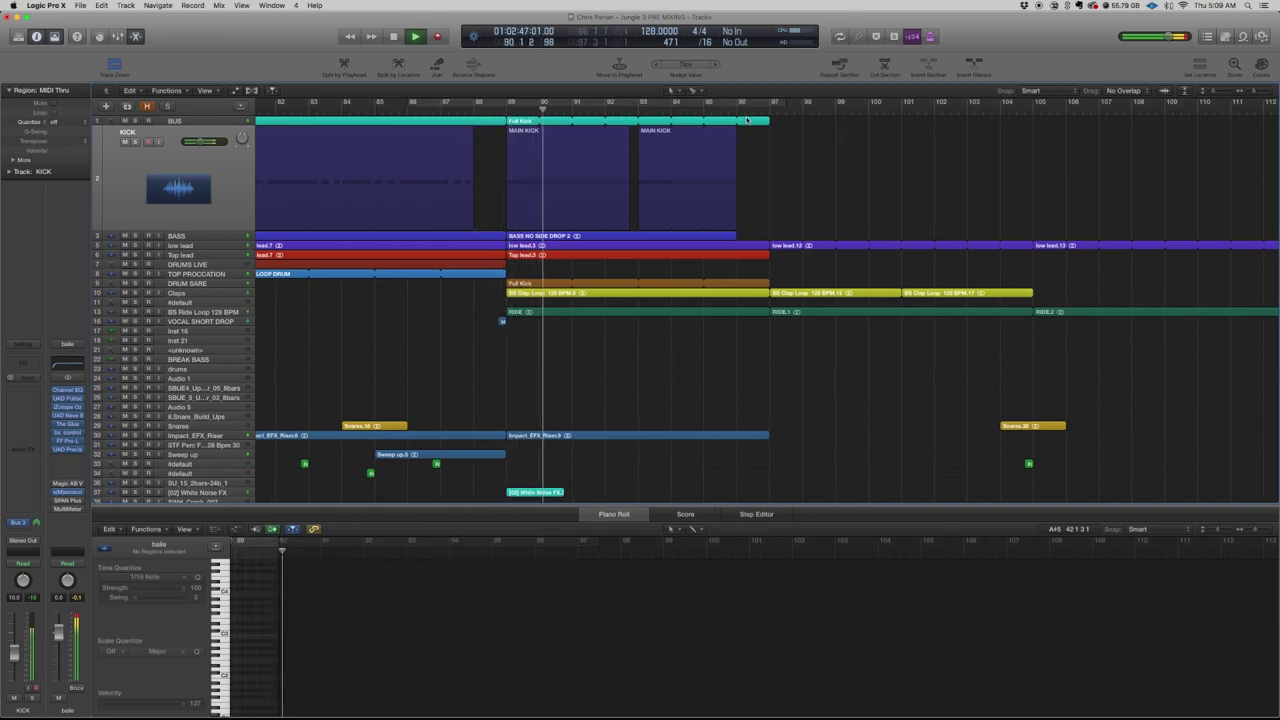
pyautogui.scroll(-2, 747, 120)
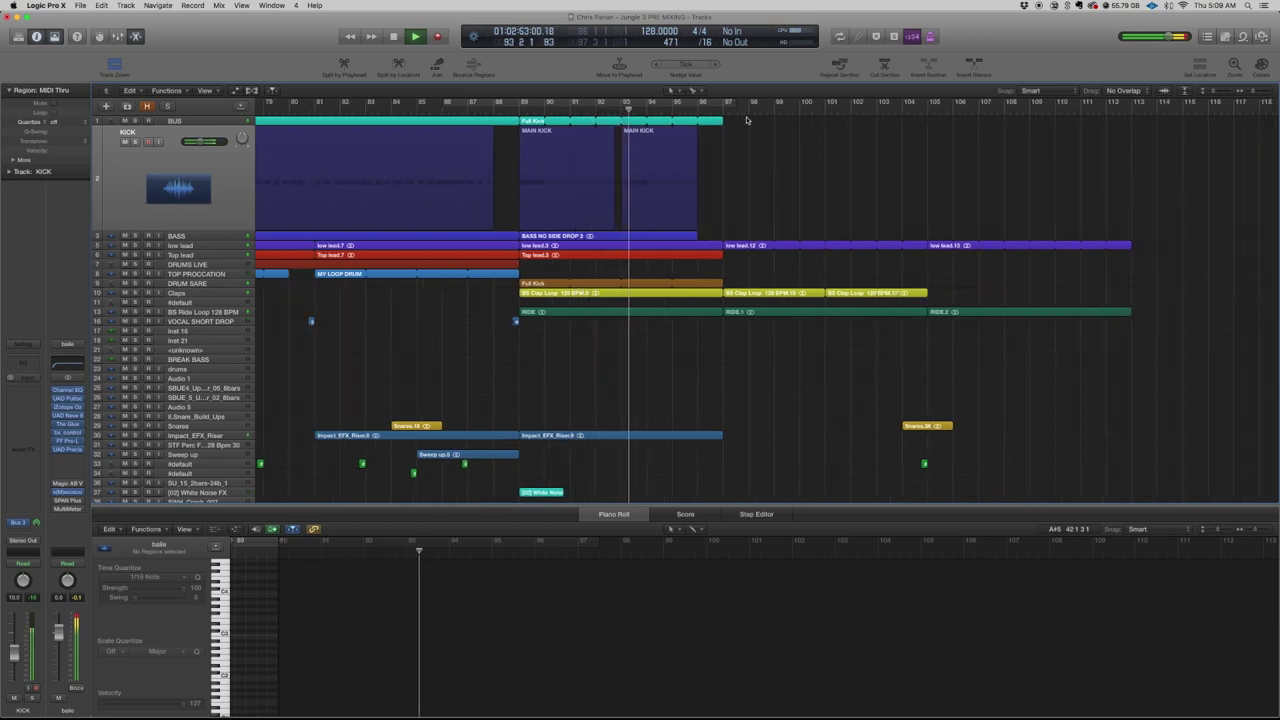
pyautogui.hscroll(-5, 750, 130)
pyautogui.hscroll(10, 759, 145)
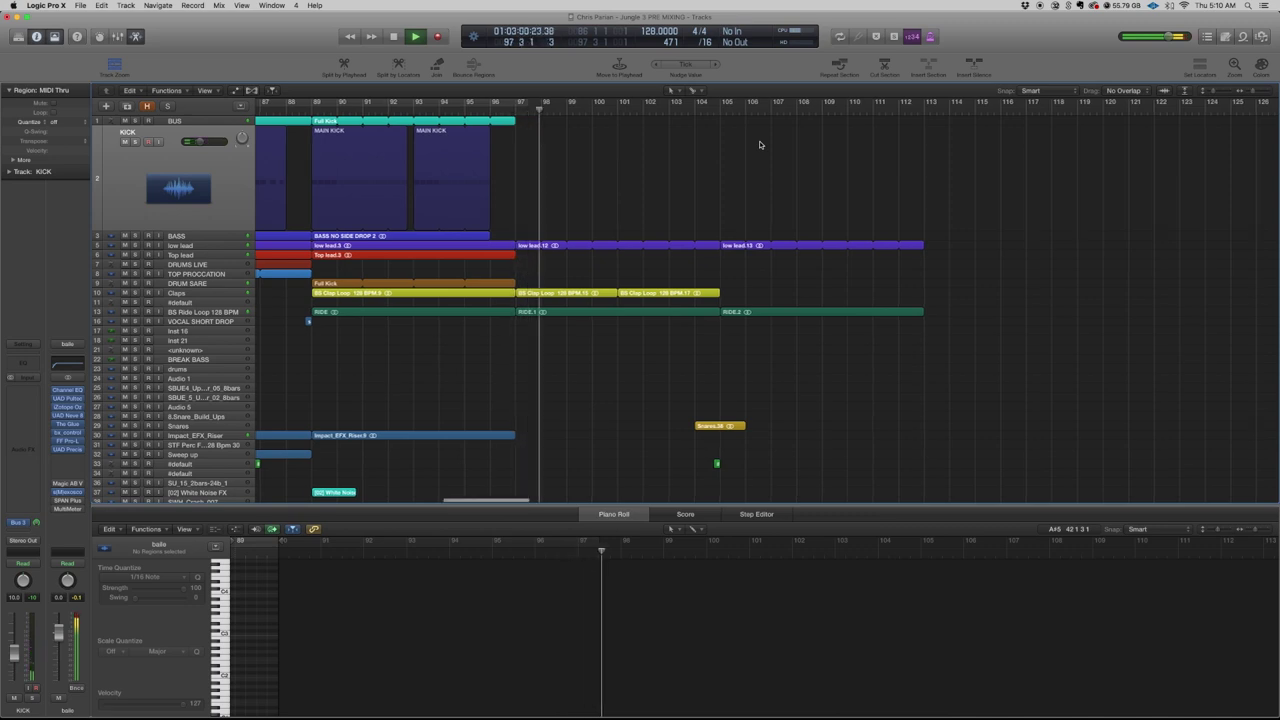
pyautogui.press('super+Left')
pyautogui.press('super+Left')
pyautogui.press('super+Left')
pyautogui.press('space')
# - Cycle bars 89 to 97 and play them with KICK, BASS, low lead and Top lead soloed alongside BUS
pyautogui.click(497, 103)
pyautogui.moveTo(496, 104); pyautogui.dragTo(562, 104)
pyautogui.click(135, 141)
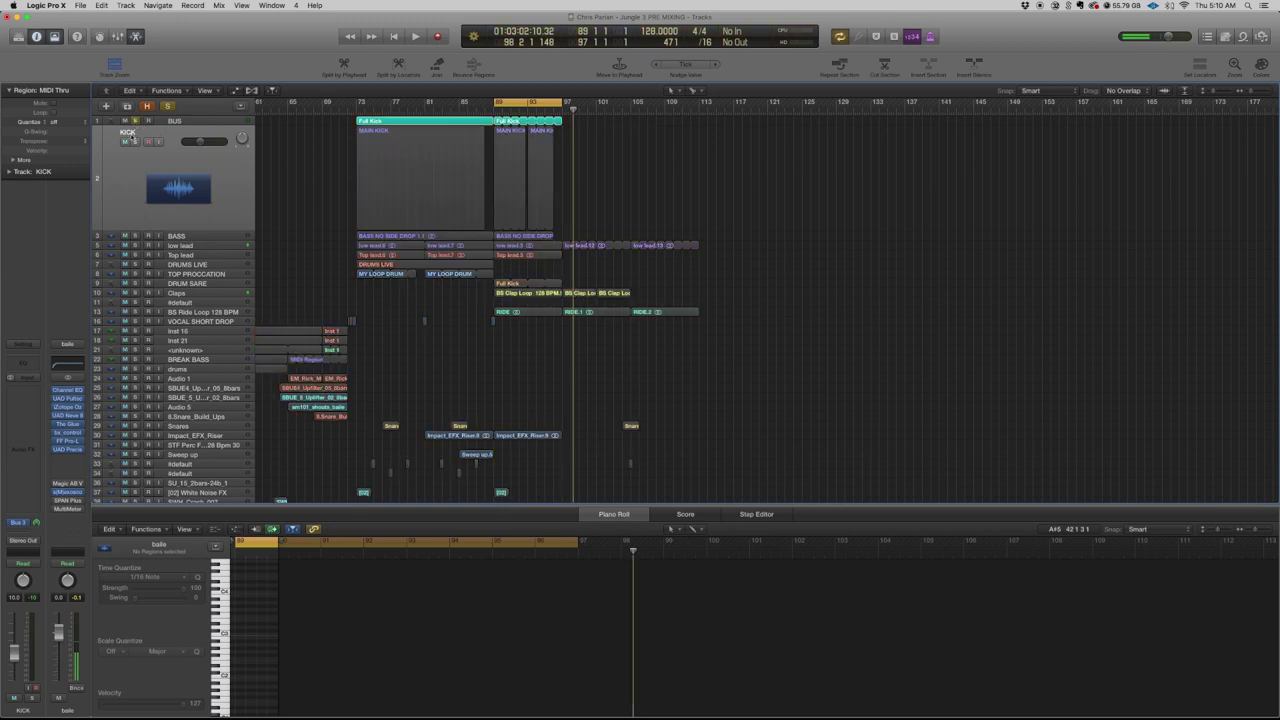
pyautogui.press('space')
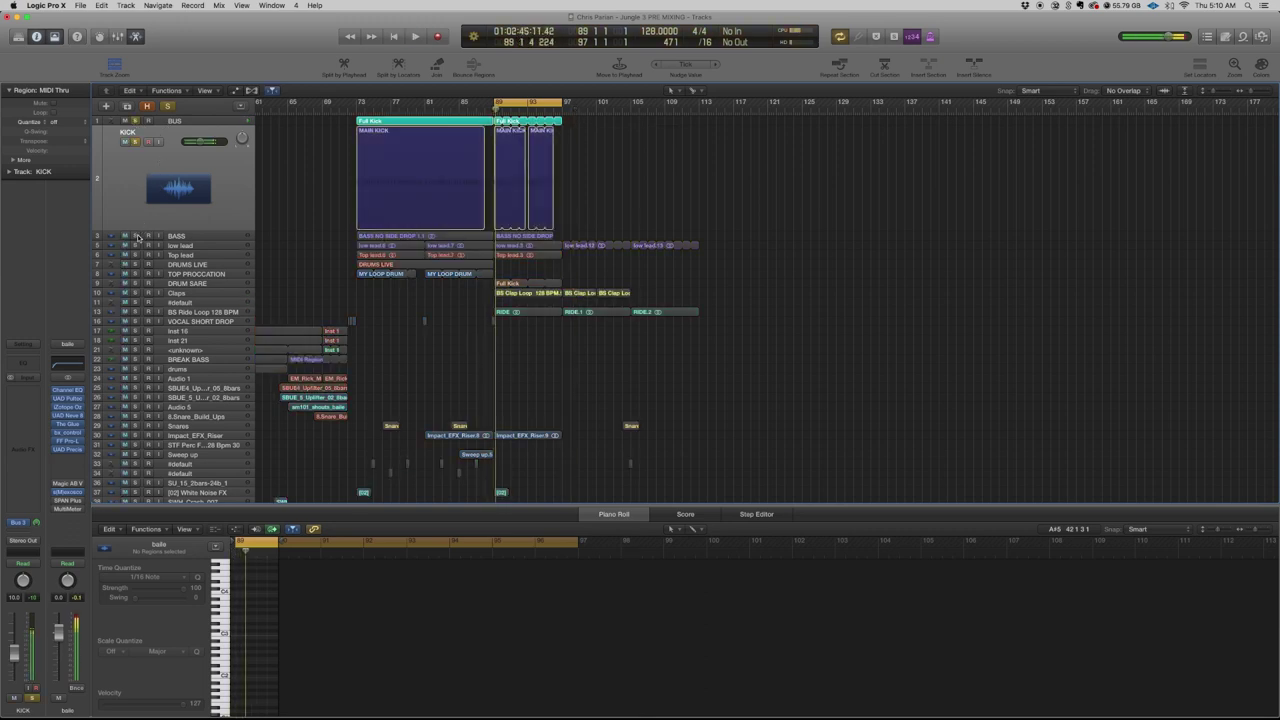
pyautogui.click(135, 236)
pyautogui.click(135, 245)
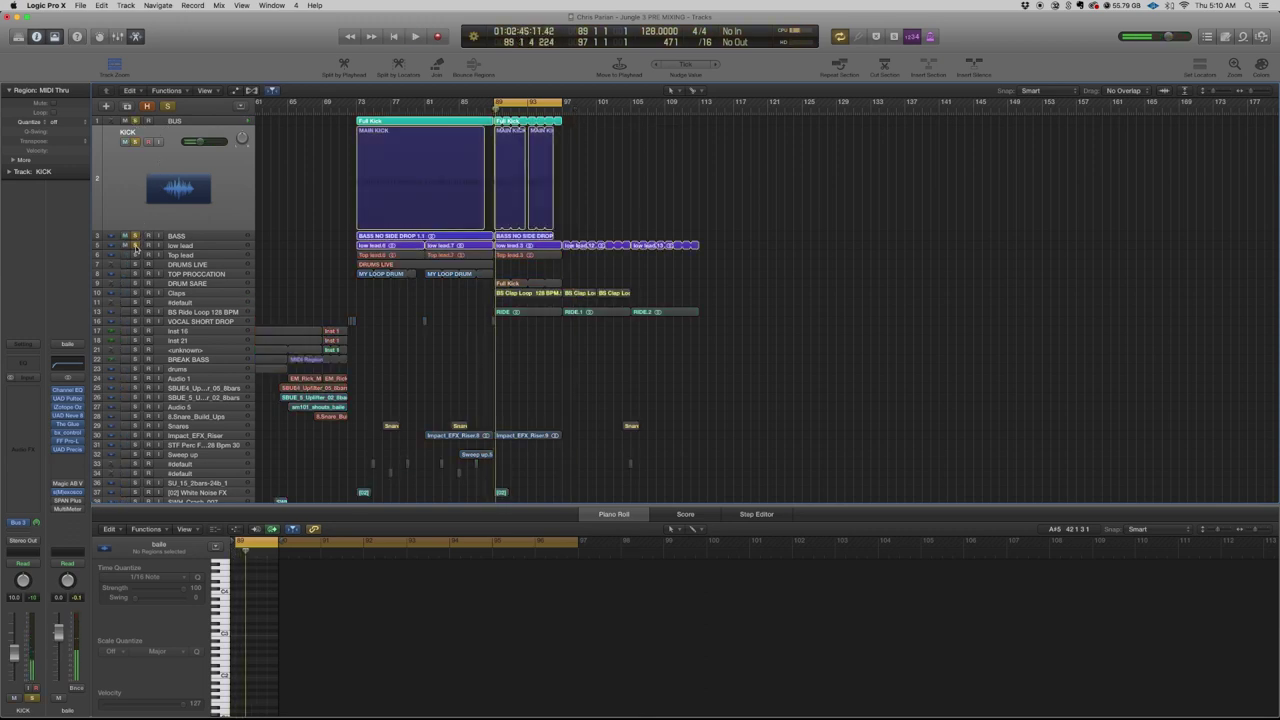
pyautogui.click(135, 255)
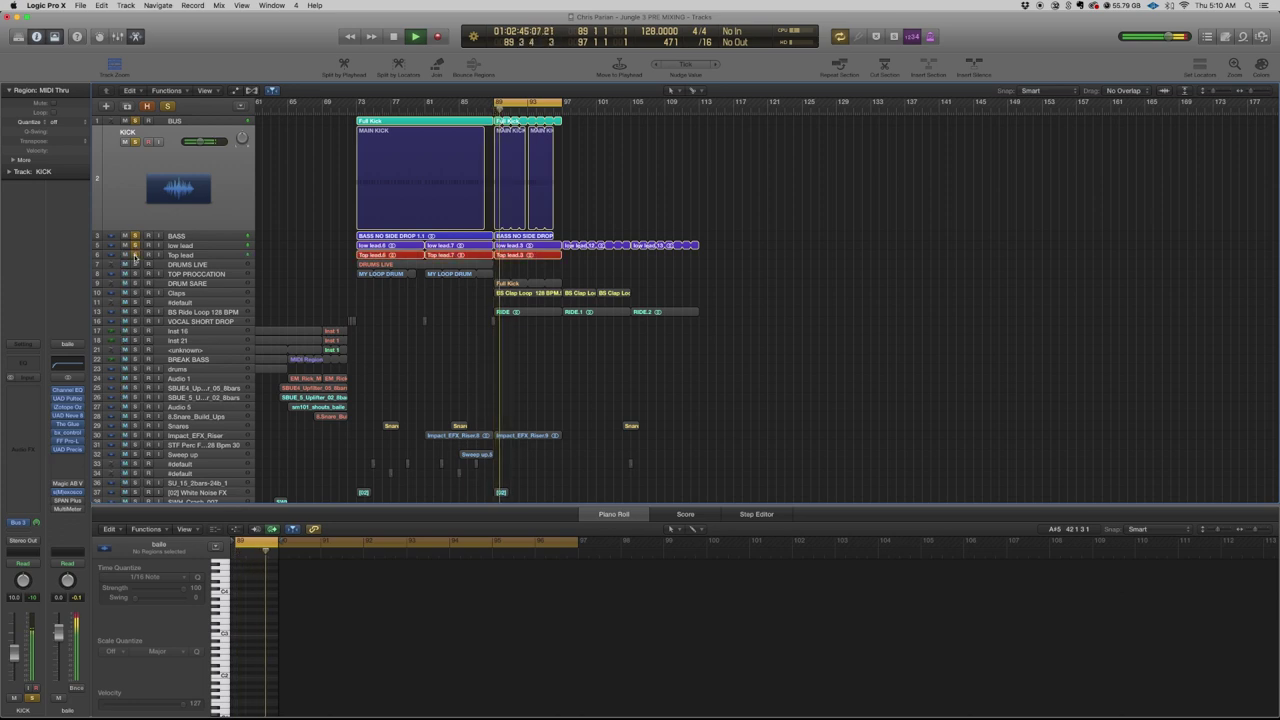
# - Unsolo the Top lead, BASS, low lead and KICK tracks, then select the BUS track
pyautogui.click(135, 255)
pyautogui.click(135, 236)
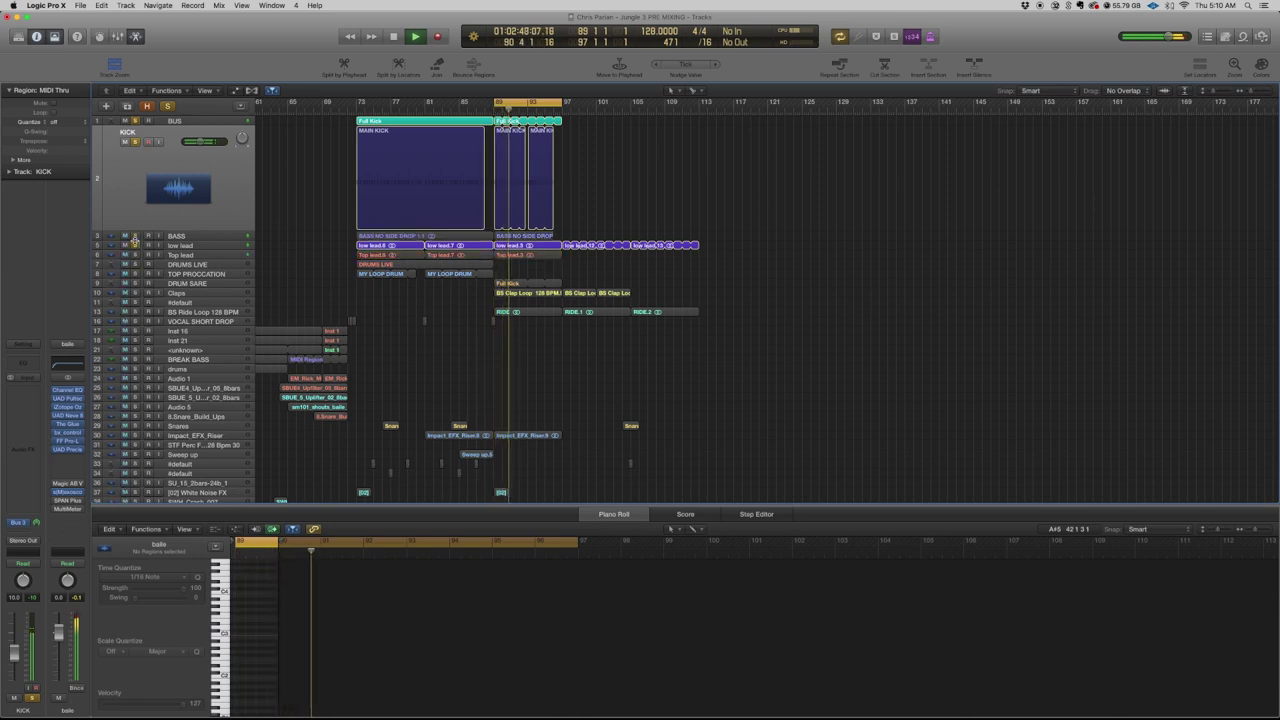
pyautogui.click(135, 245)
pyautogui.click(134, 142)
pyautogui.click(172, 121)
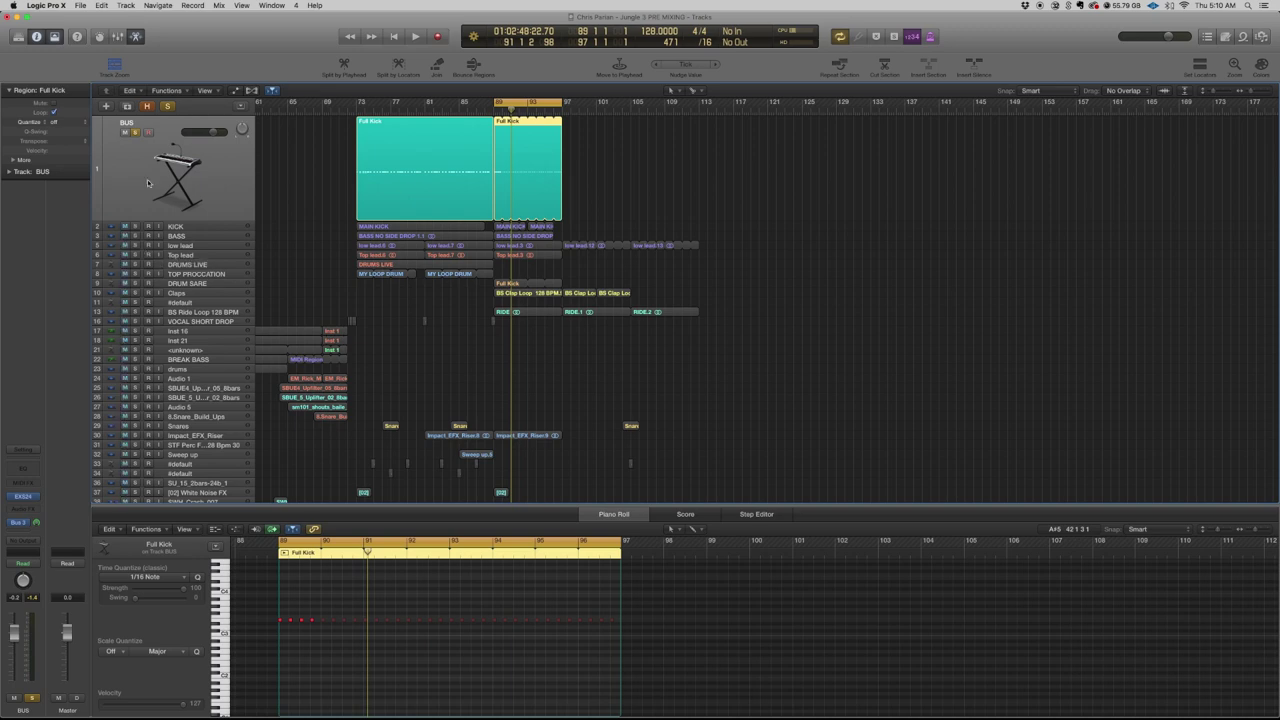
# - Solo the BASS track together with BUS and play the cycled section from bar 89 twice
pyautogui.click(137, 236)
pyautogui.press('space')
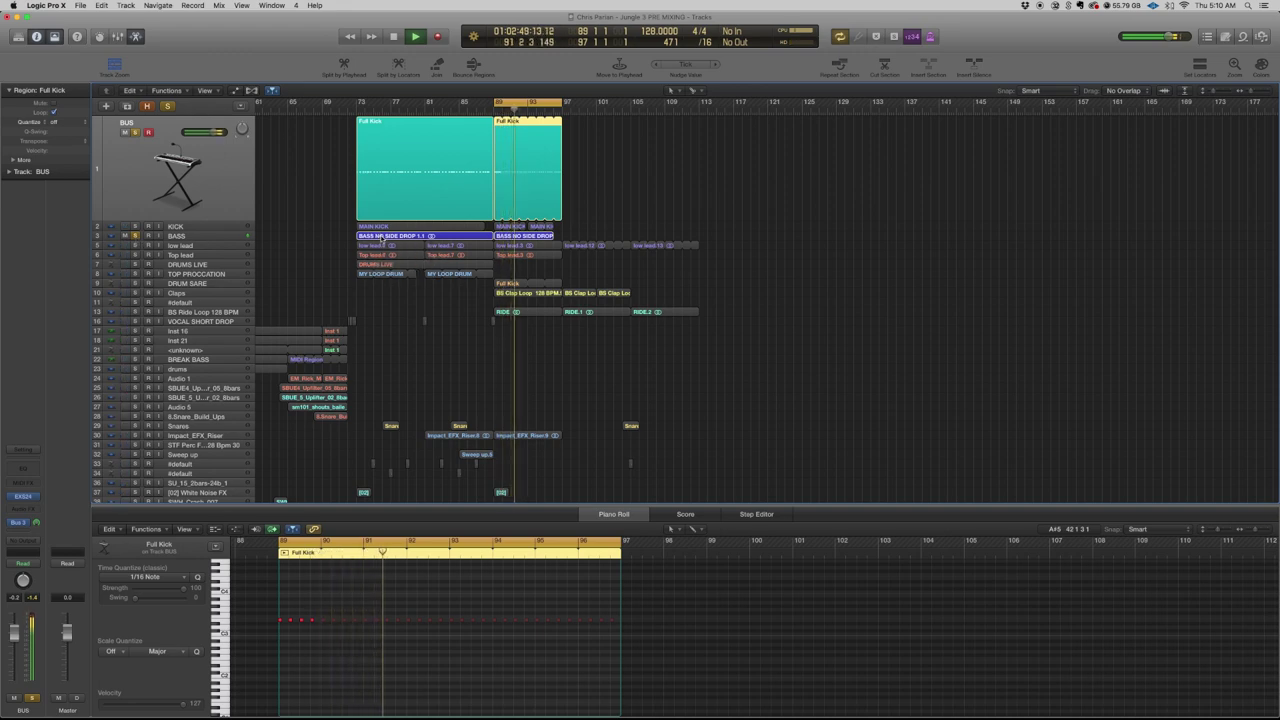
pyautogui.press('space')
pyautogui.press('space')
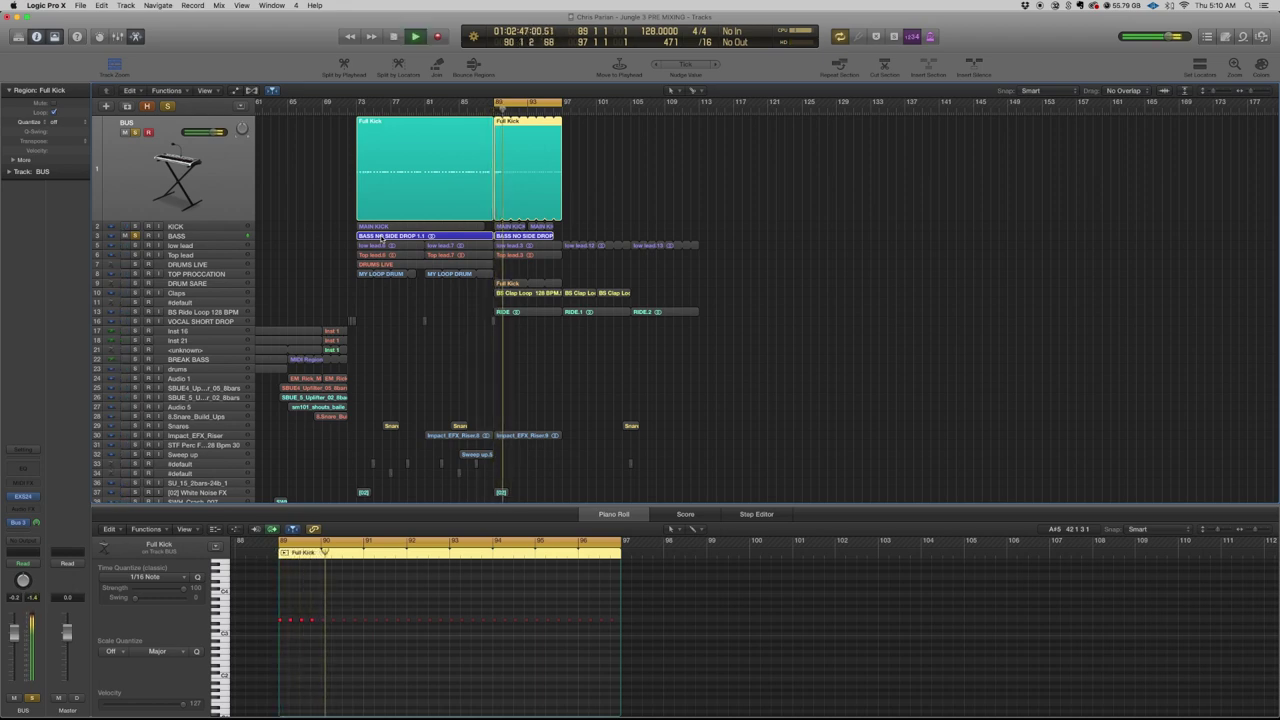
pyautogui.press('space')
# - Set the cycle to bars 89 to 97 again and replay the start of the soloed BUS and BASS tracks several times
pyautogui.moveTo(428, 104); pyautogui.dragTo(562, 112)
pyautogui.press('space')
pyautogui.press('space')
pyautogui.press('space')
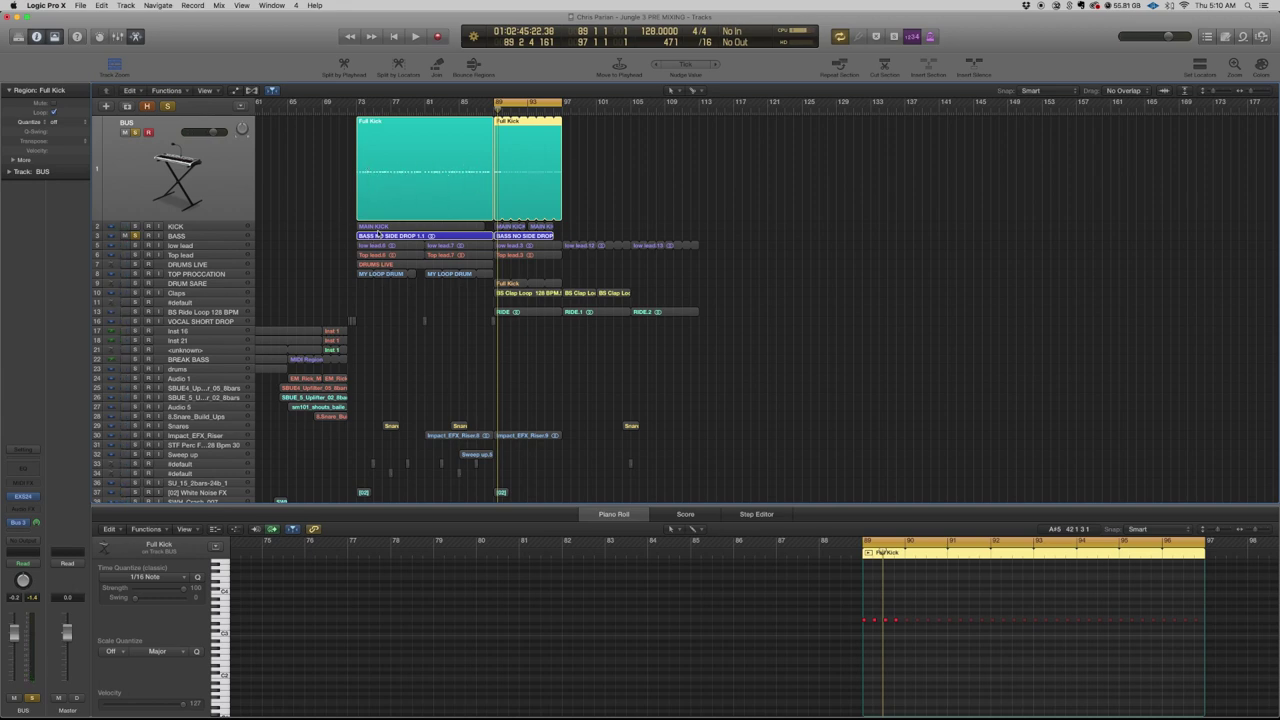
pyautogui.press('space')
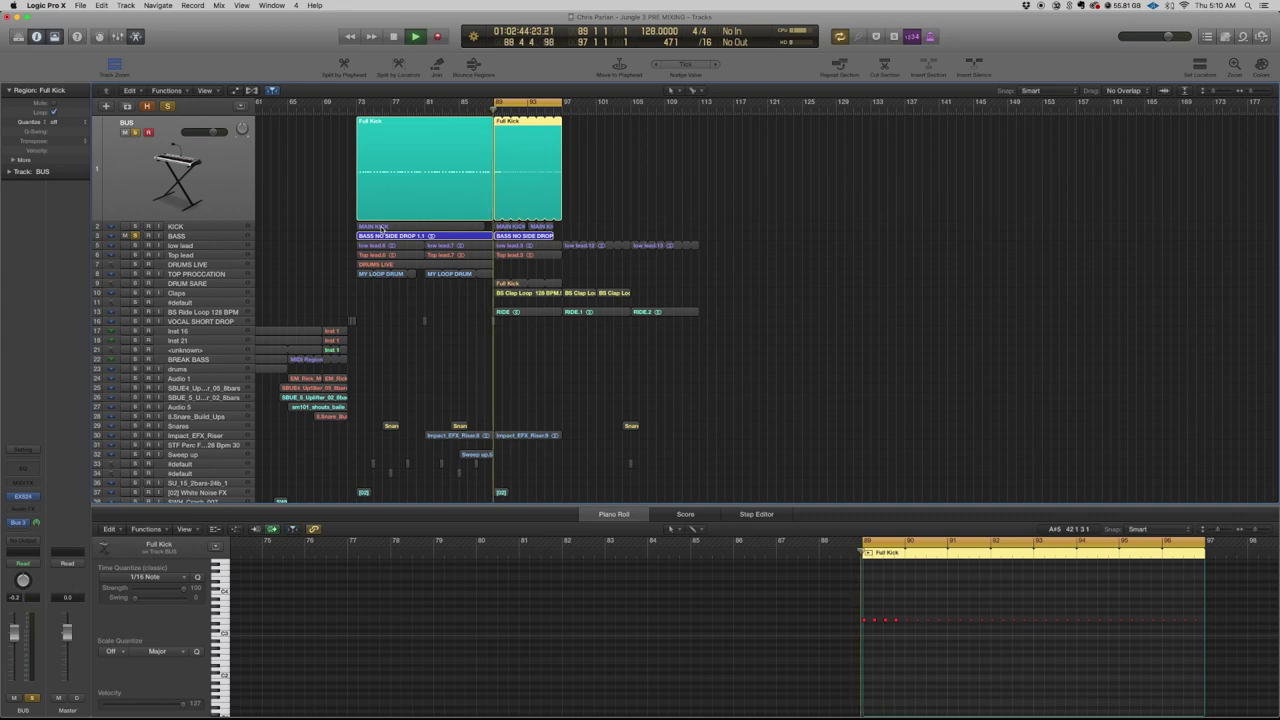
pyautogui.press('space')
pyautogui.press('space')
pyautogui.press('space')
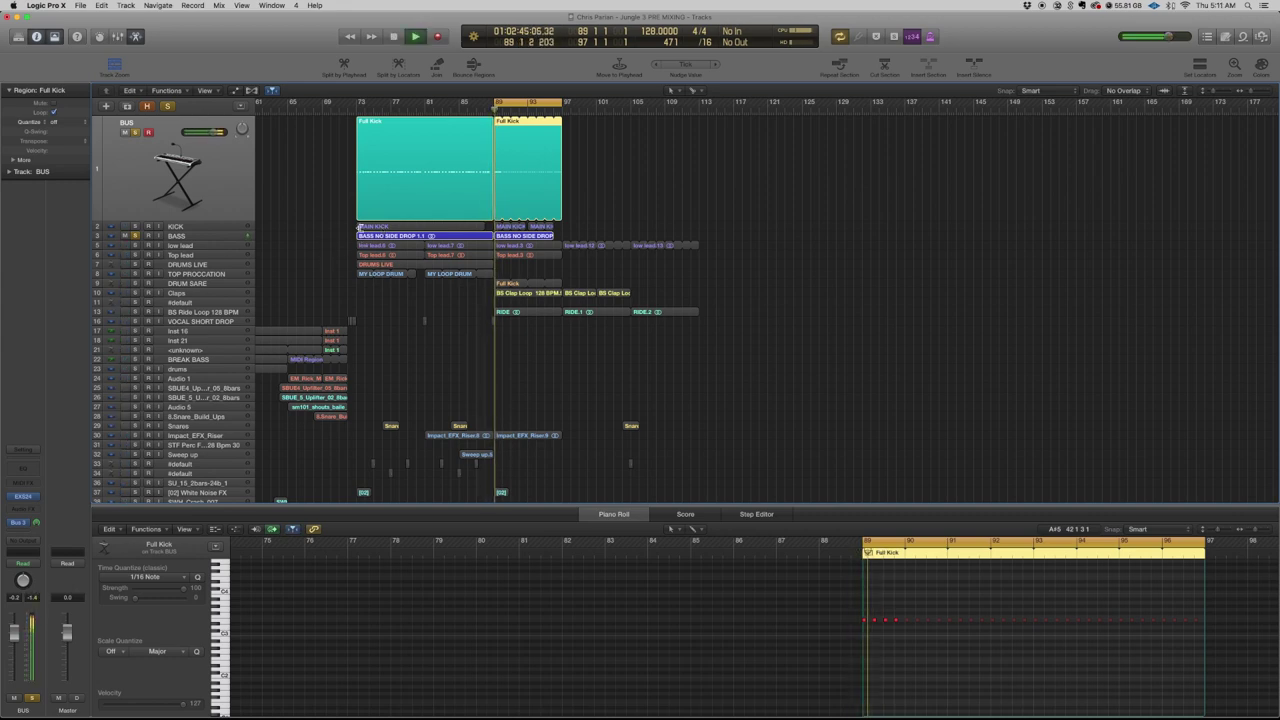
pyautogui.press('space')
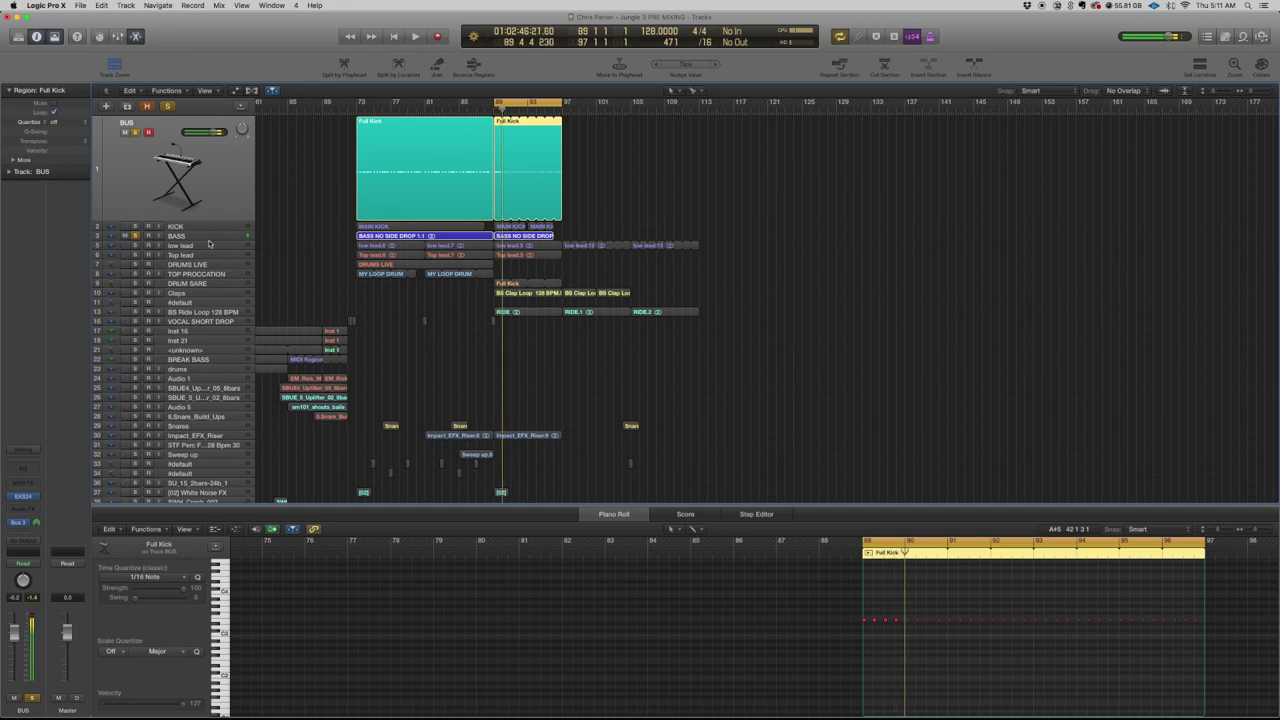
# - Add the KICK and low lead tracks to the soloed BUS and BASS, and play from bar 89
pyautogui.click(134, 132)
pyautogui.click(134, 132)
pyautogui.click(134, 226)
pyautogui.click(134, 245)
pyautogui.press('space')
pyautogui.press('space')
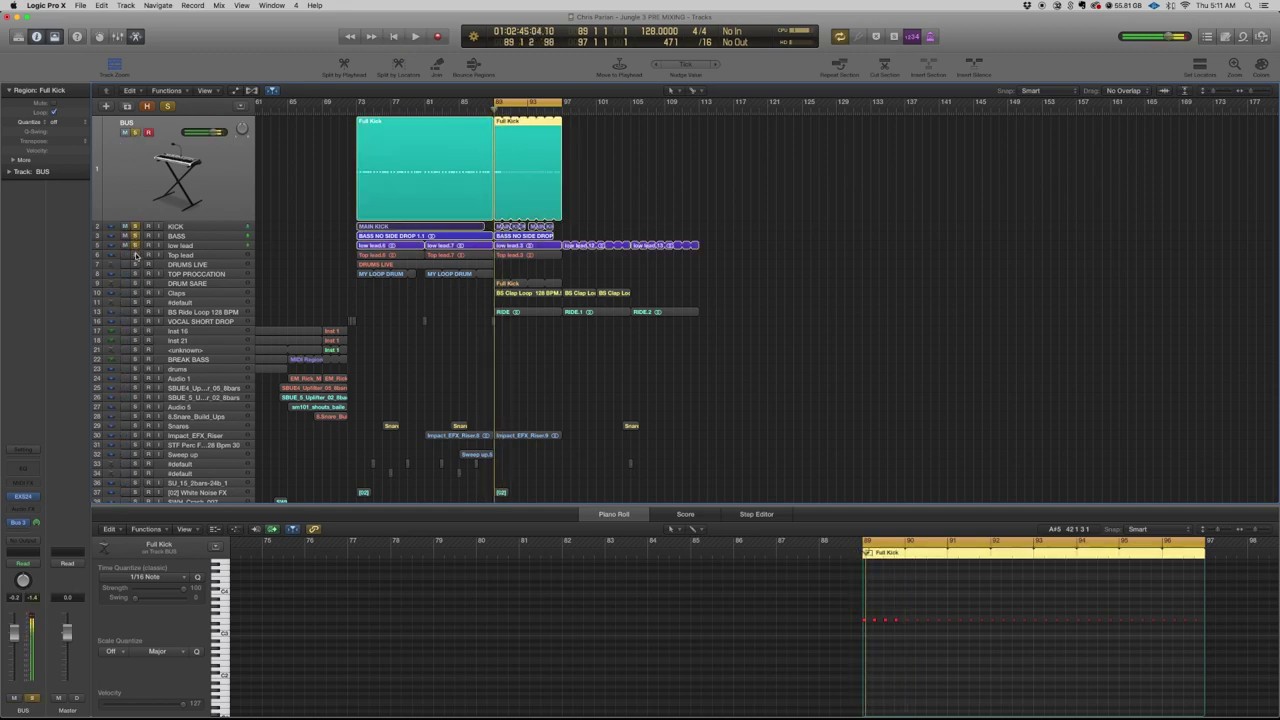
# - Solo the Top lead and DRUM SARE tracks as well, playing briefly from bar 89
pyautogui.click(134, 254)
pyautogui.press('space')
pyautogui.press('space')
pyautogui.click(135, 283)
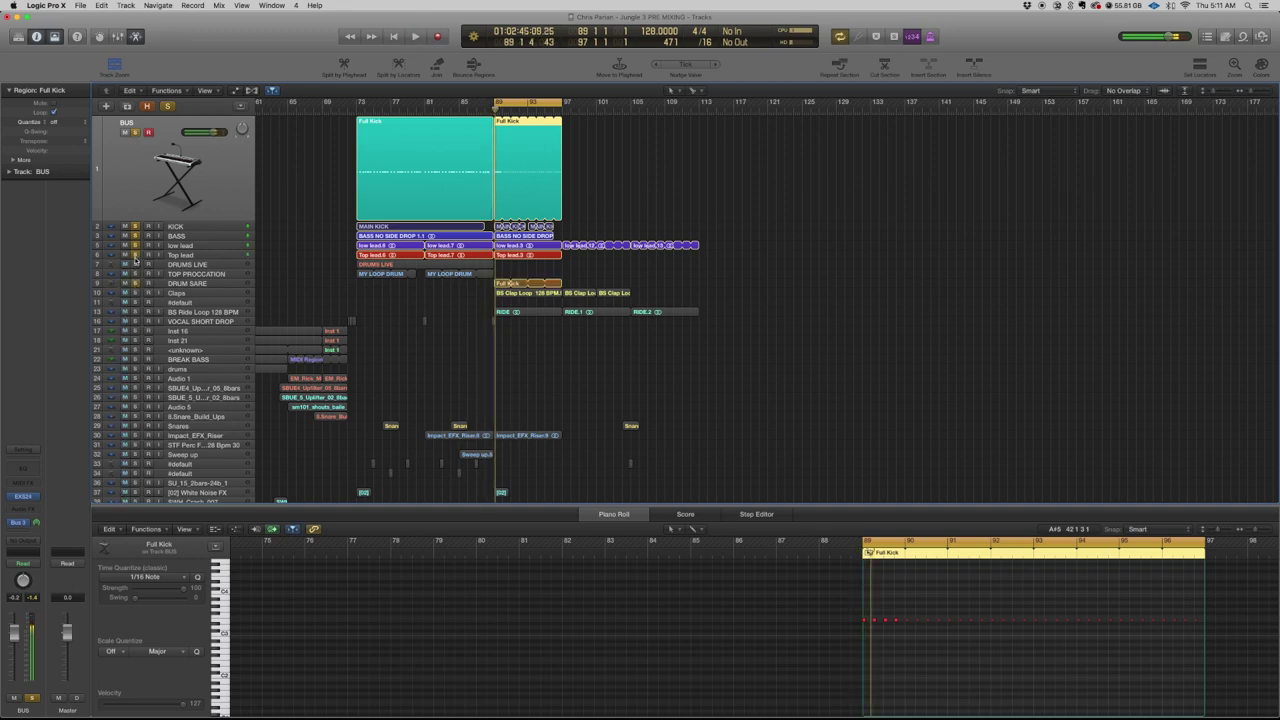
# - Unsolo the Top lead and low lead tracks and play the soloed drums and bass from bar 89
pyautogui.click(134, 254)
pyautogui.click(134, 245)
pyautogui.click(134, 245)
pyautogui.press('space')
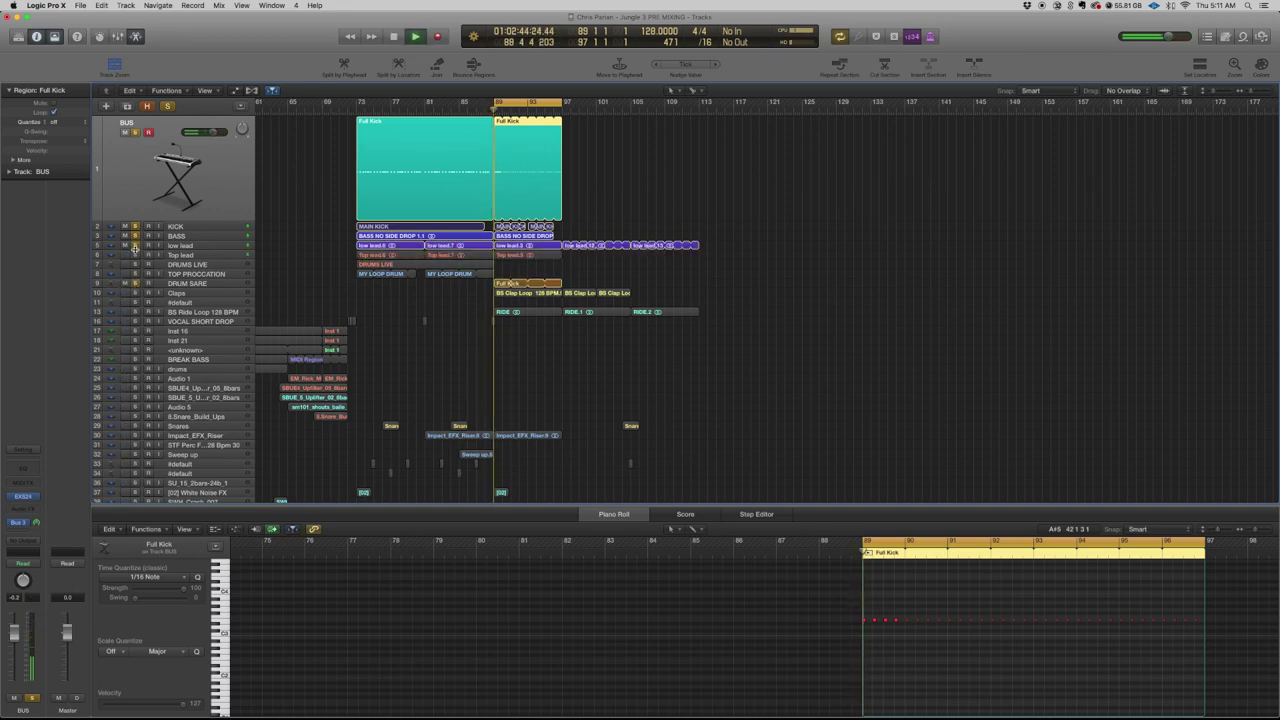
pyautogui.click(134, 246)
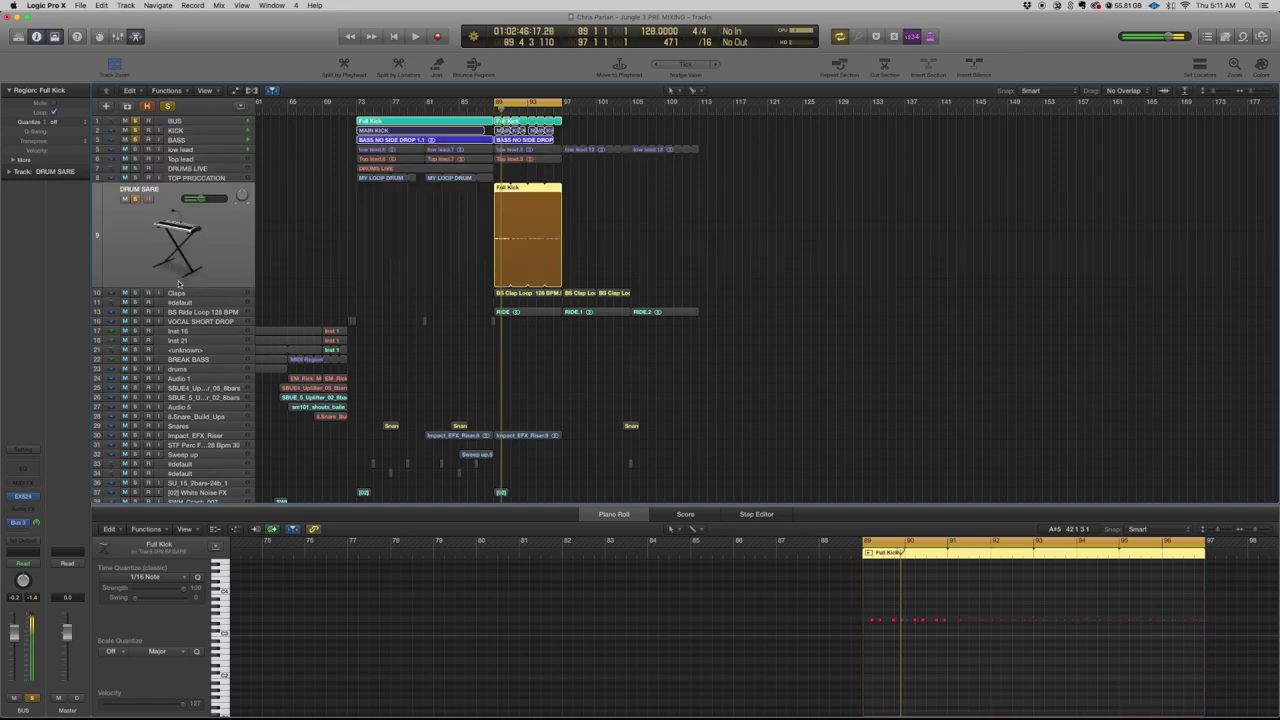
# - Inspect the SoundShifter Pitch and Tuner plug-ins on the DRUM SARE track during playback, and close both
pyautogui.click(180, 283)
pyautogui.press('space')
pyautogui.click(23, 394)
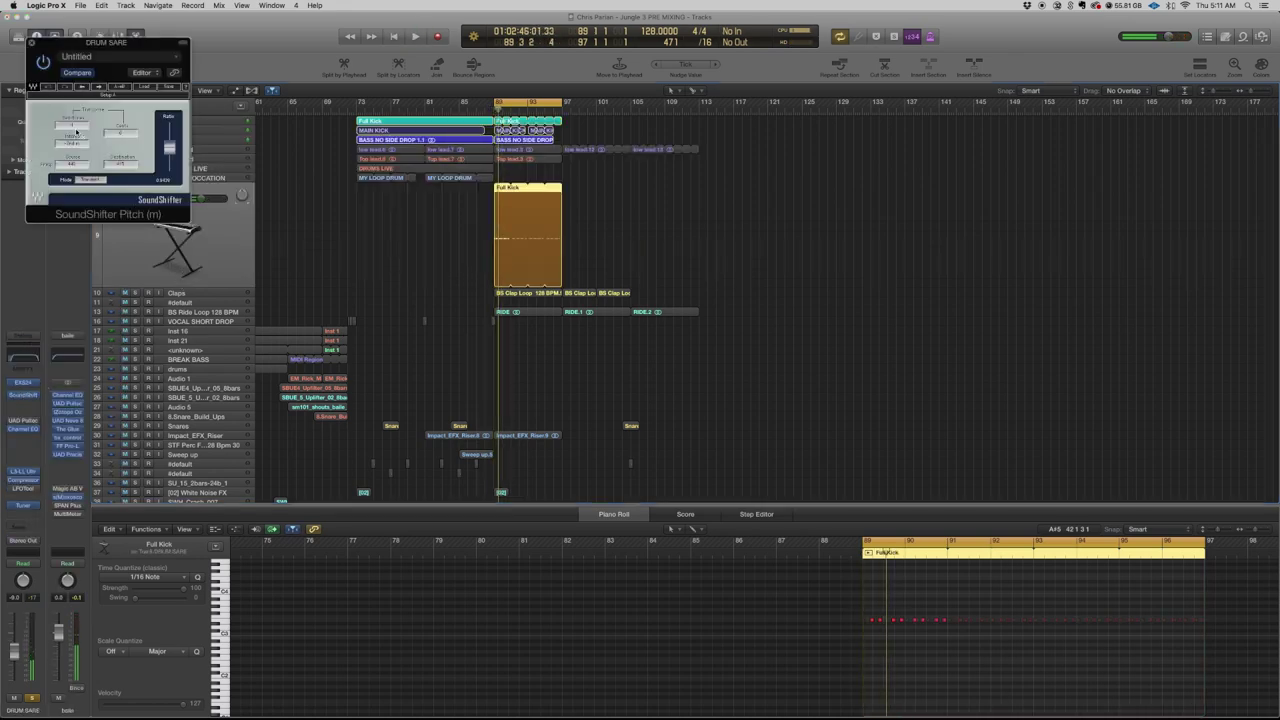
pyautogui.moveTo(100, 44); pyautogui.dragTo(282, 64)
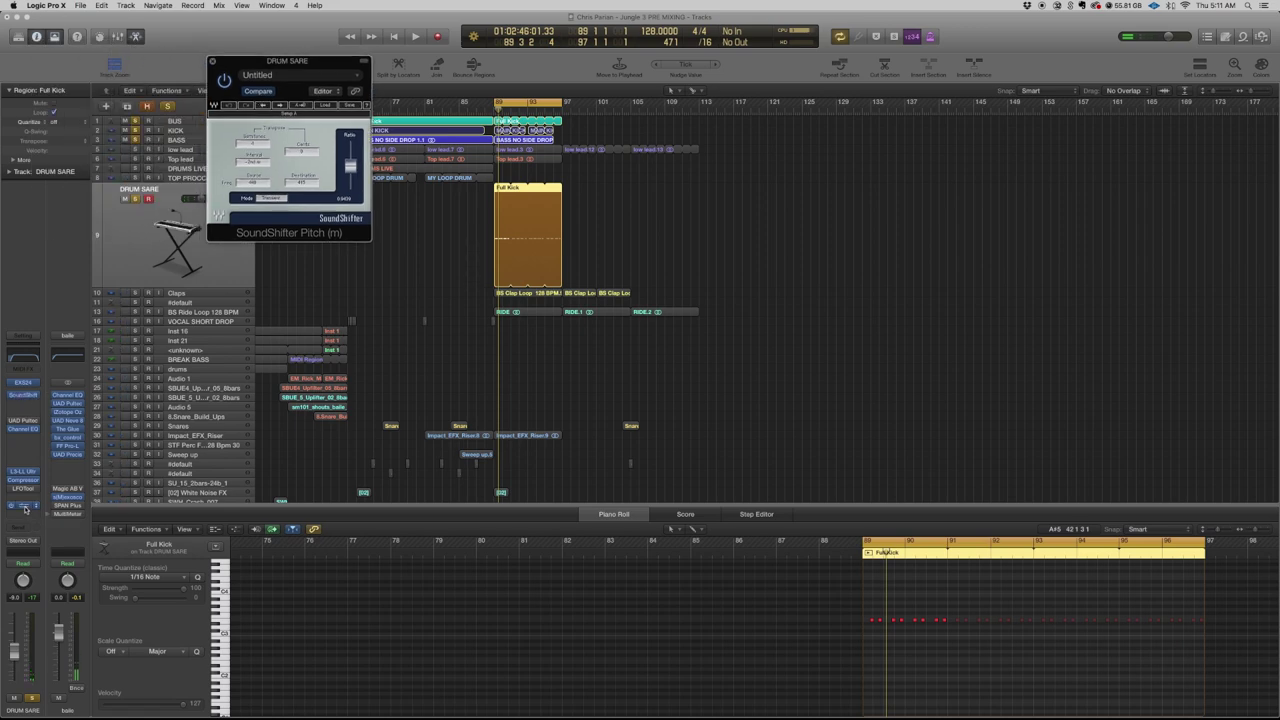
pyautogui.click(25, 508)
pyautogui.press('space')
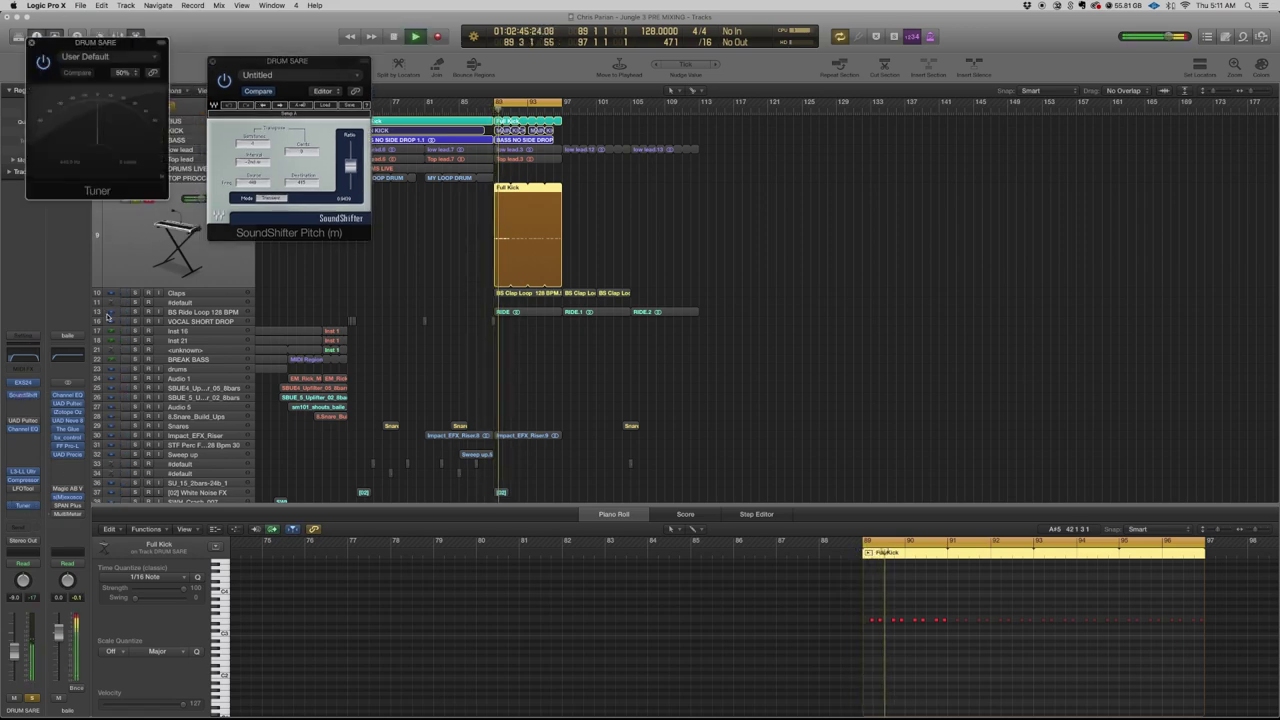
pyautogui.press('space')
pyautogui.click(31, 43)
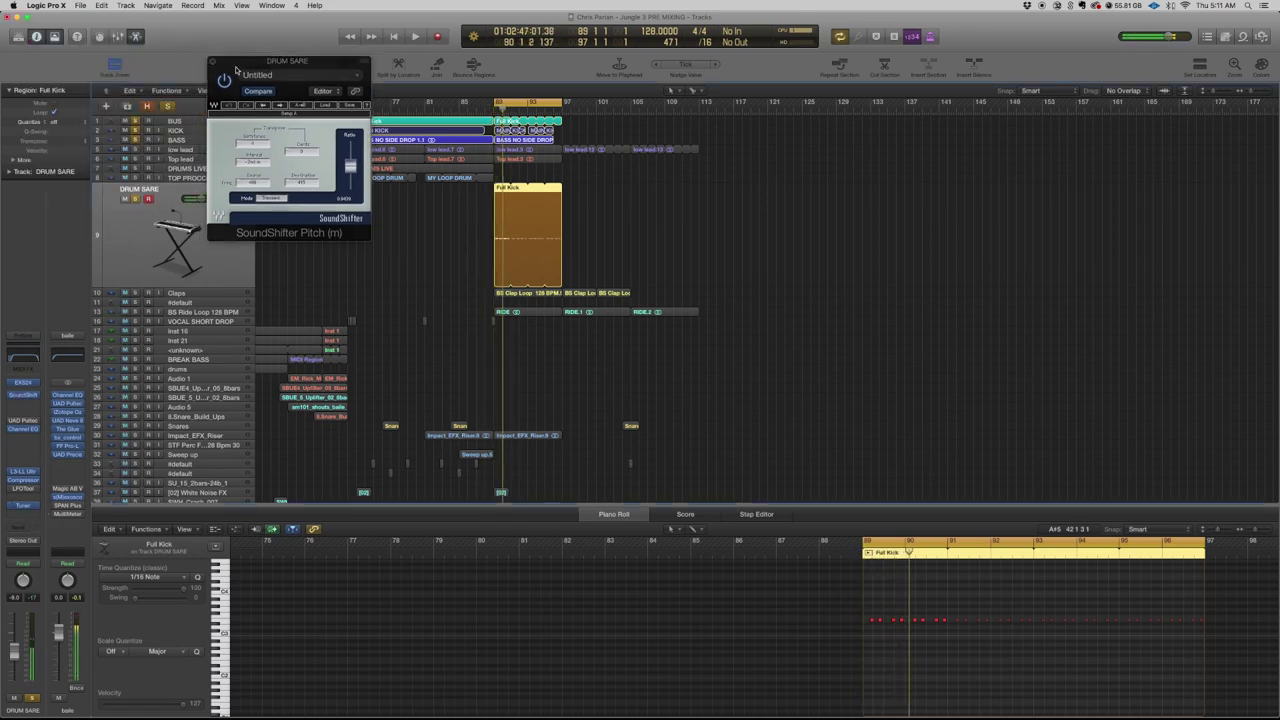
pyautogui.click(213, 61)
# - Raise the low-cut frequency in the DRUM SARE Channel EQ to 136 Hz, using the analyzer during playback, and close the EQ
pyautogui.click(83, 350)
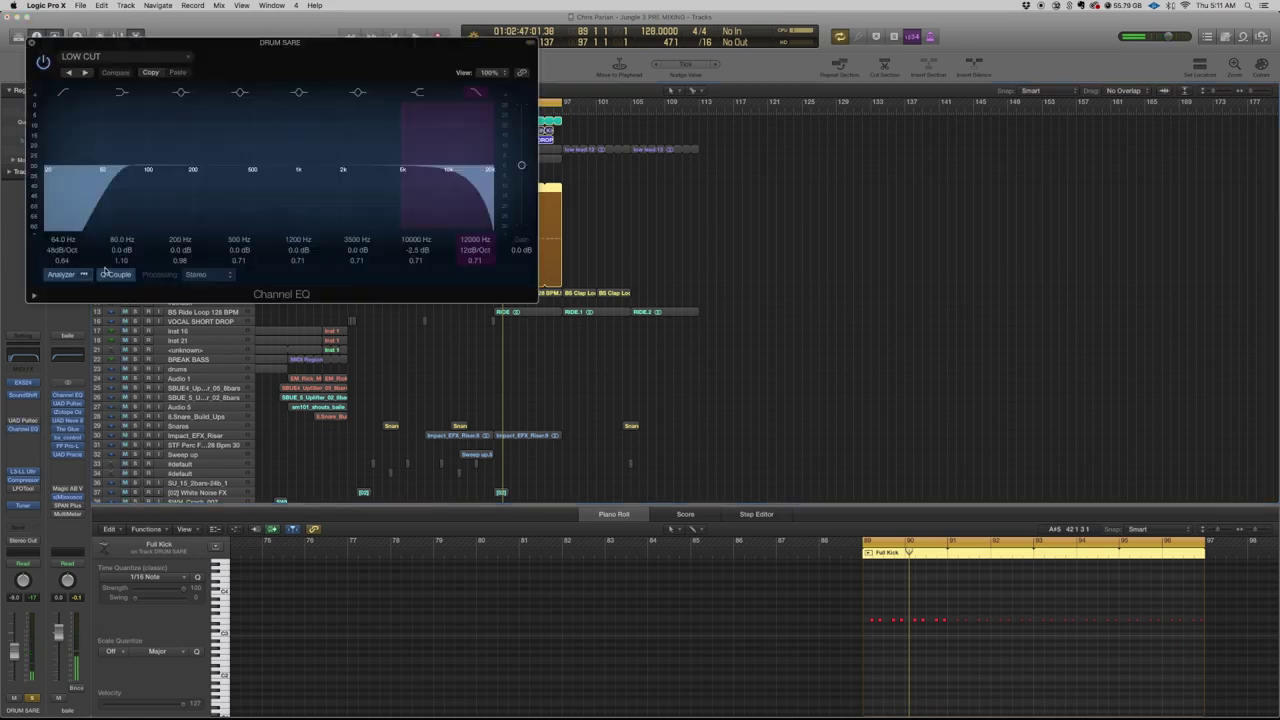
pyautogui.moveTo(145, 42); pyautogui.dragTo(327, 54)
pyautogui.press('space')
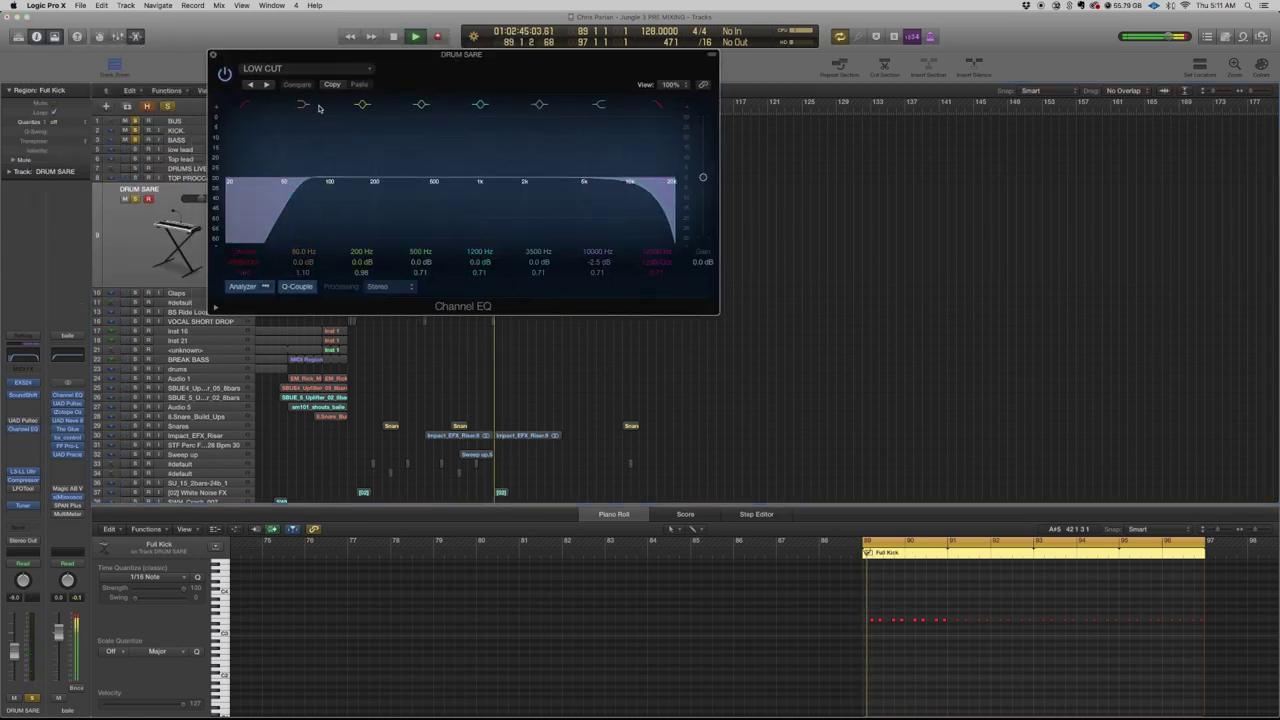
pyautogui.click(264, 286)
pyautogui.press('space')
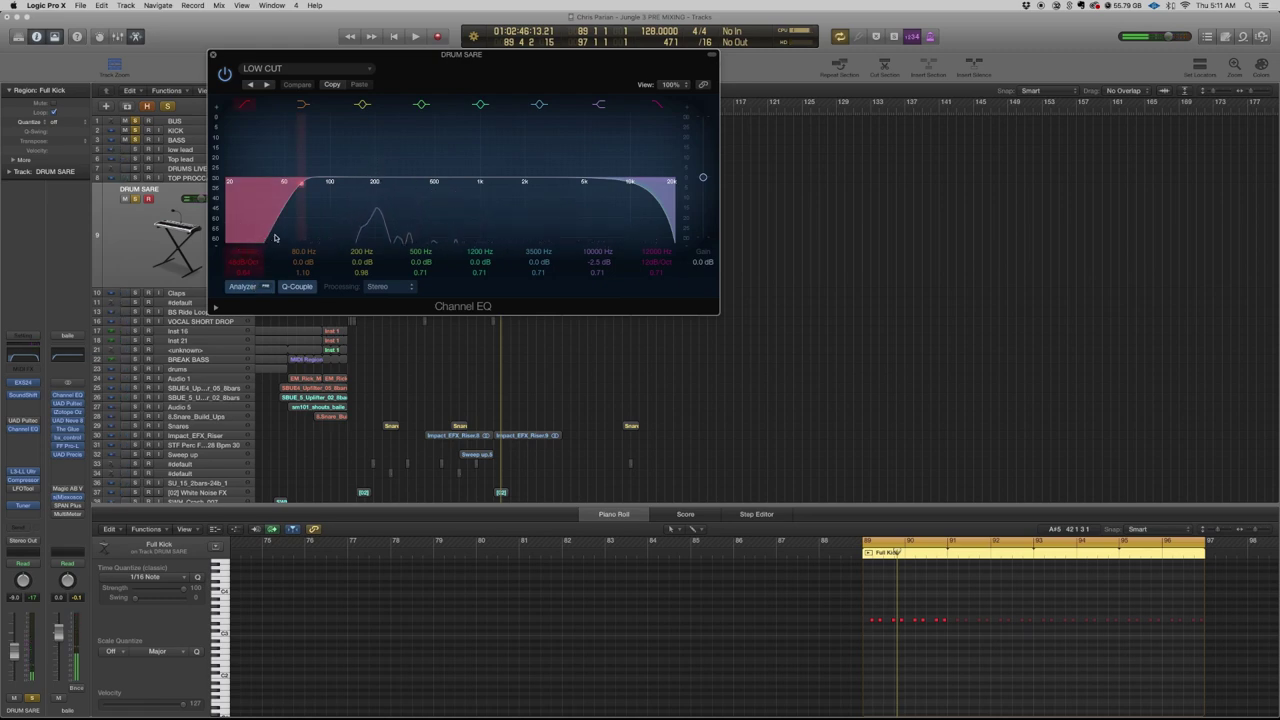
pyautogui.moveTo(250, 256); pyautogui.dragTo(250, 242)
pyautogui.press('space')
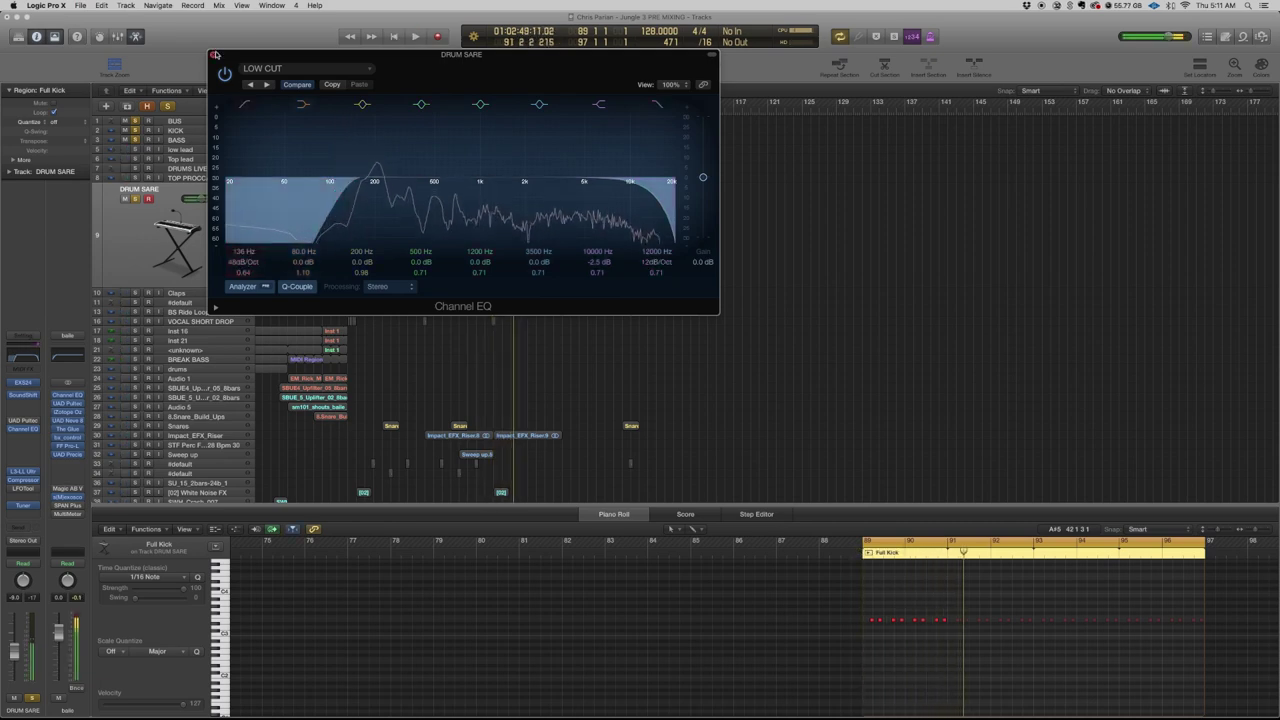
pyautogui.click(214, 55)
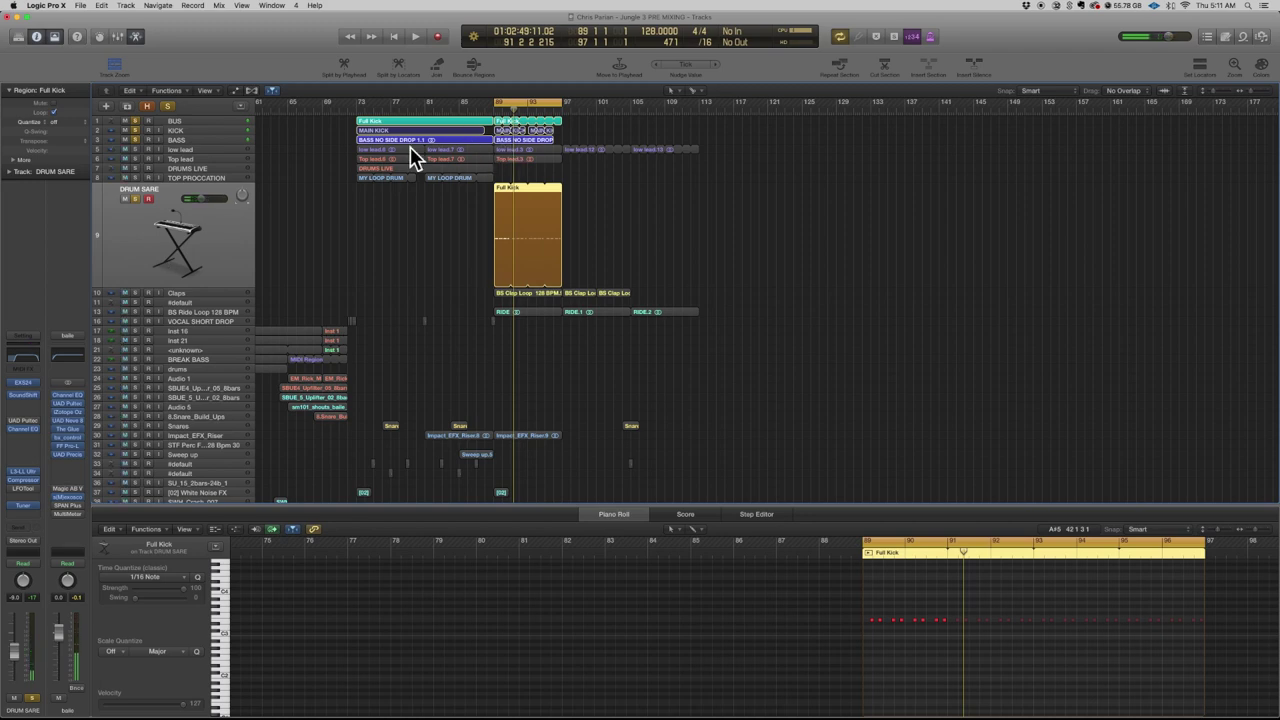
# - Solo and select the Claps track, and play it with BUS, KICK, BASS and DRUM SARE
pyautogui.click(135, 293)
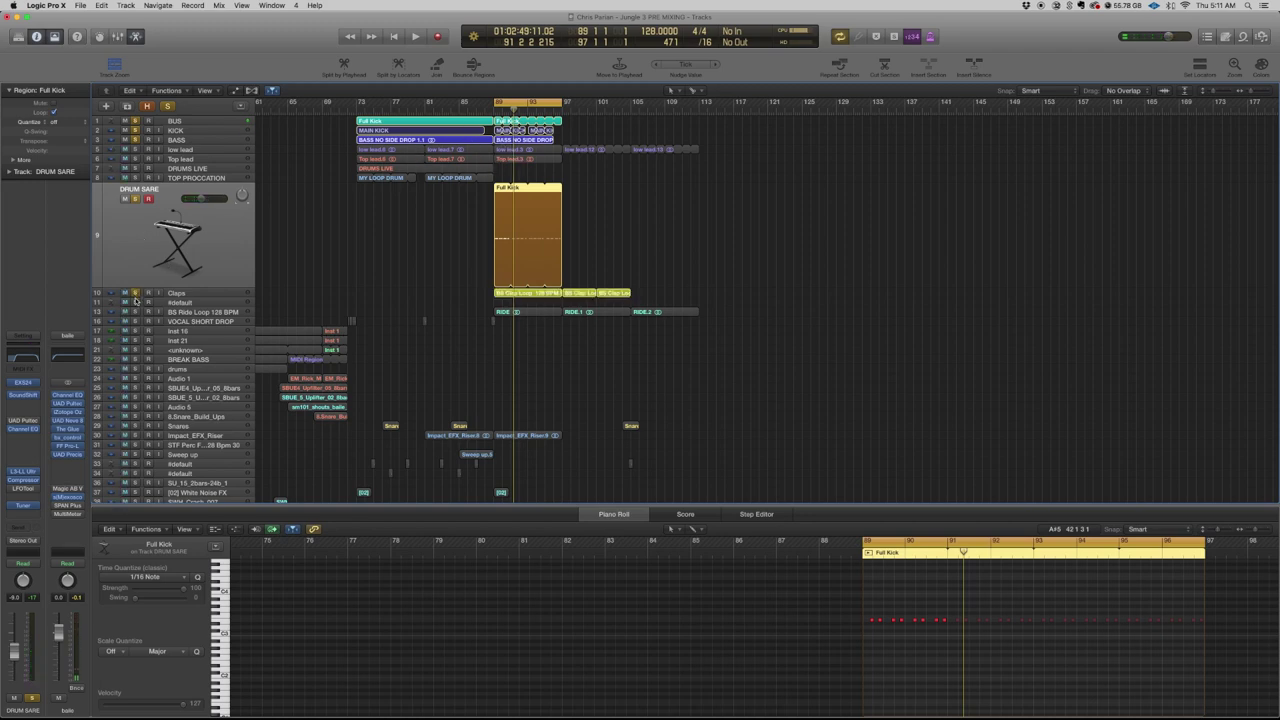
pyautogui.click(184, 293)
pyautogui.press('space')
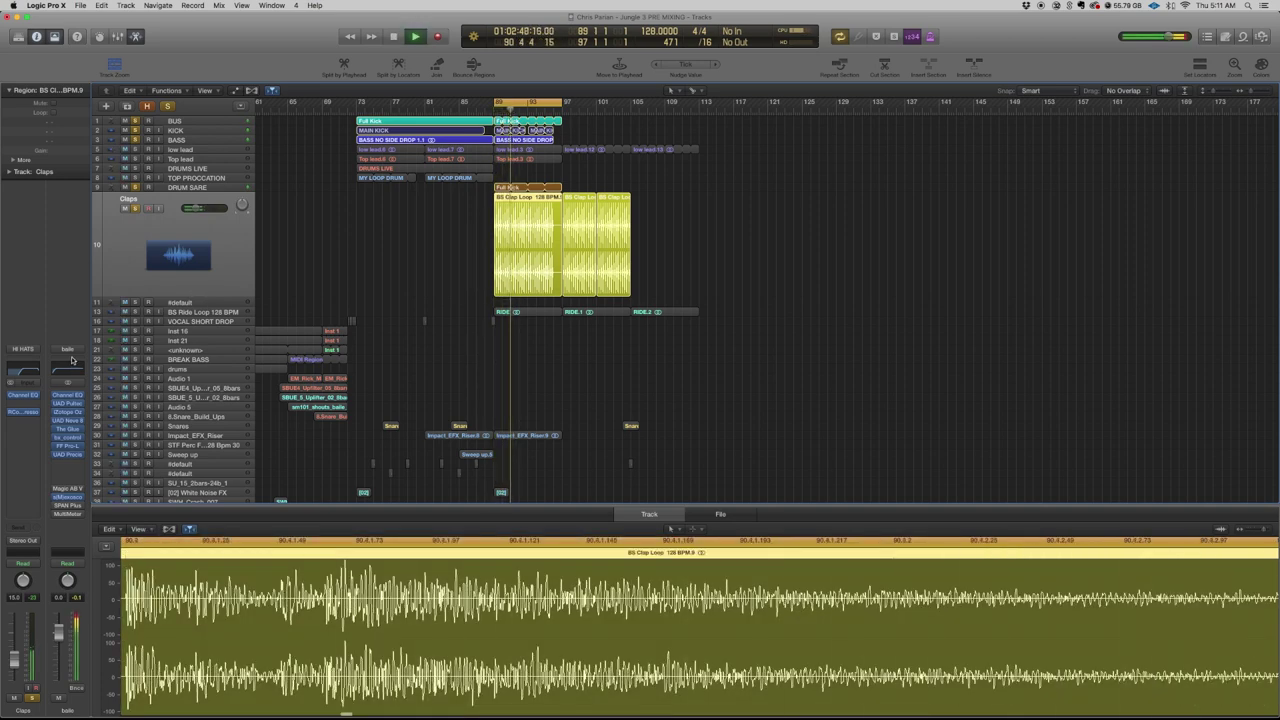
pyautogui.press('space')
# - Examine the Channel EQ curve on the Claps track during playback and close the EQ
pyautogui.click(37, 393)
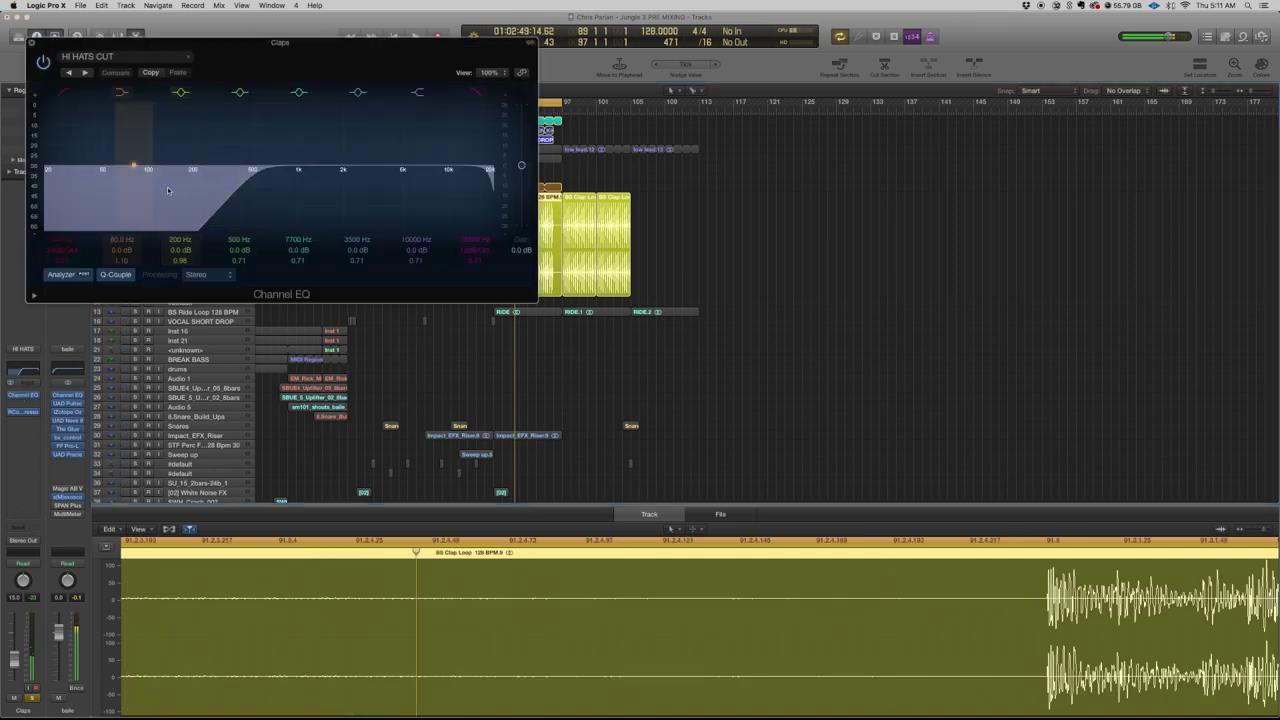
pyautogui.press('space')
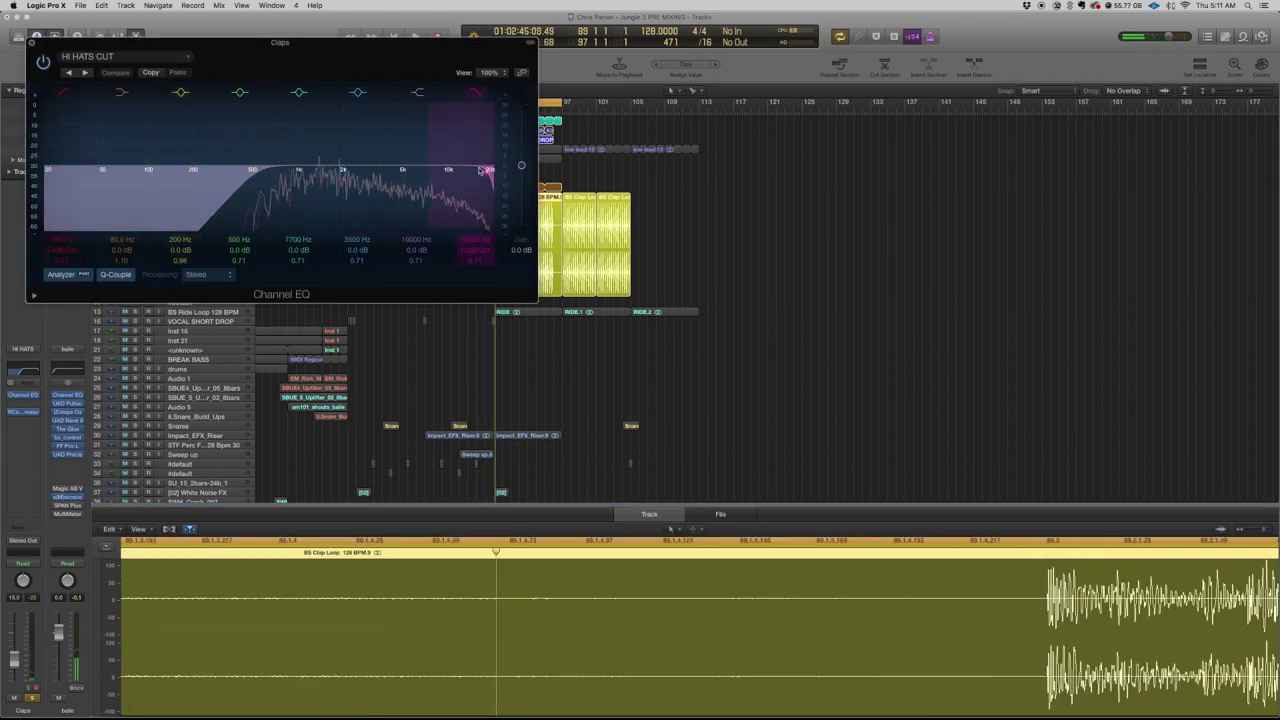
pyautogui.click(32, 44)
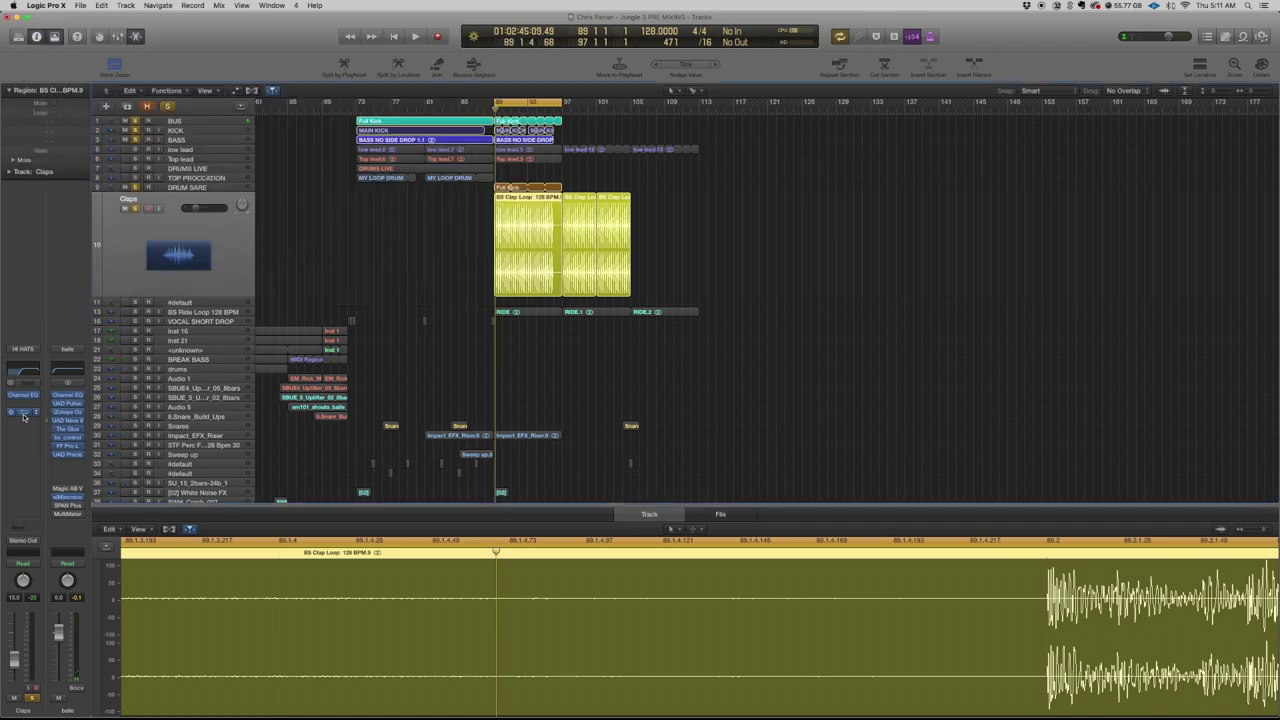
# - Audition the RCompressor on the Claps track bypassed and active, close it, and reopen it to examine its settings
pyautogui.click(22, 411)
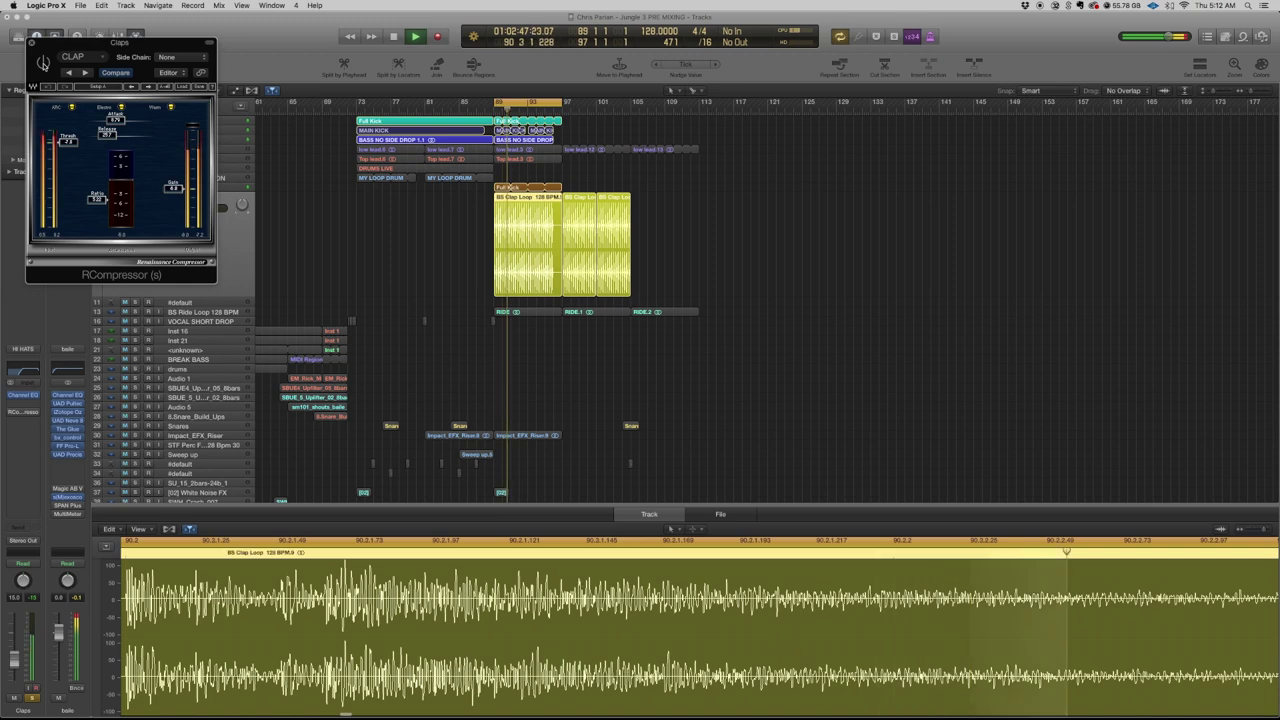
pyautogui.press('space')
pyautogui.moveTo(121, 45); pyautogui.dragTo(522, 210)
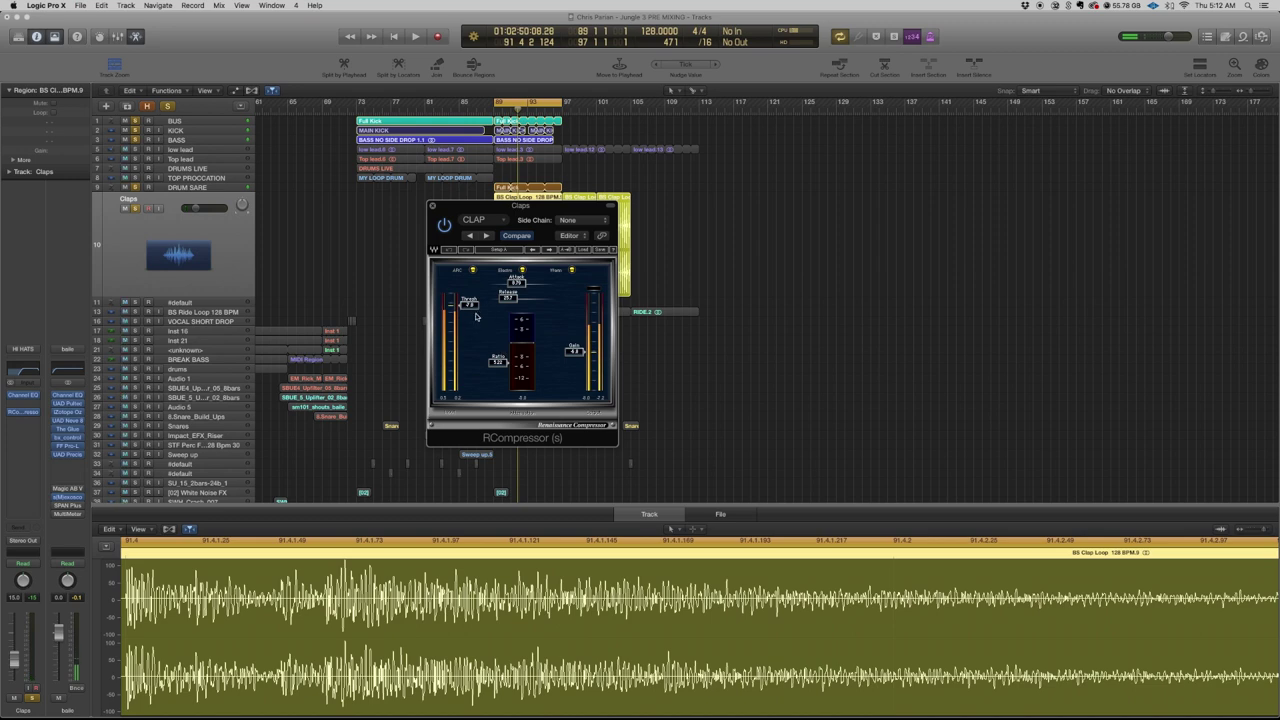
pyautogui.press('space')
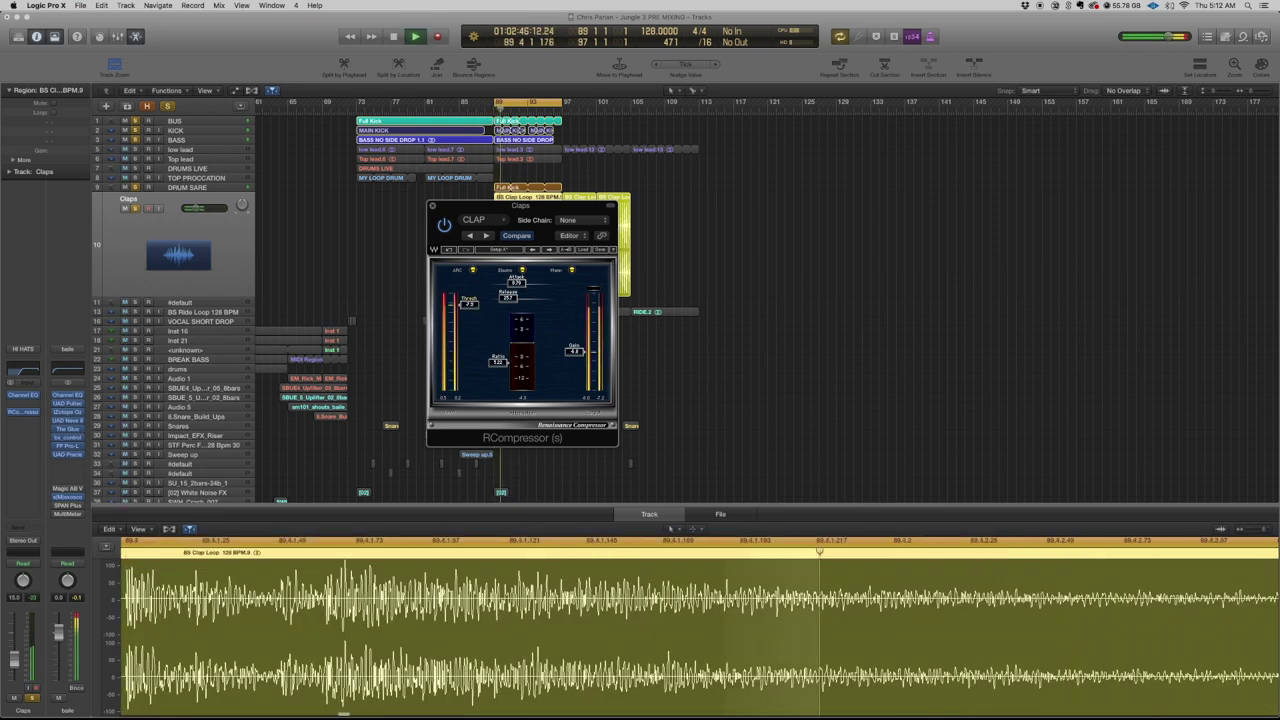
pyautogui.press('space')
pyautogui.click(431, 206)
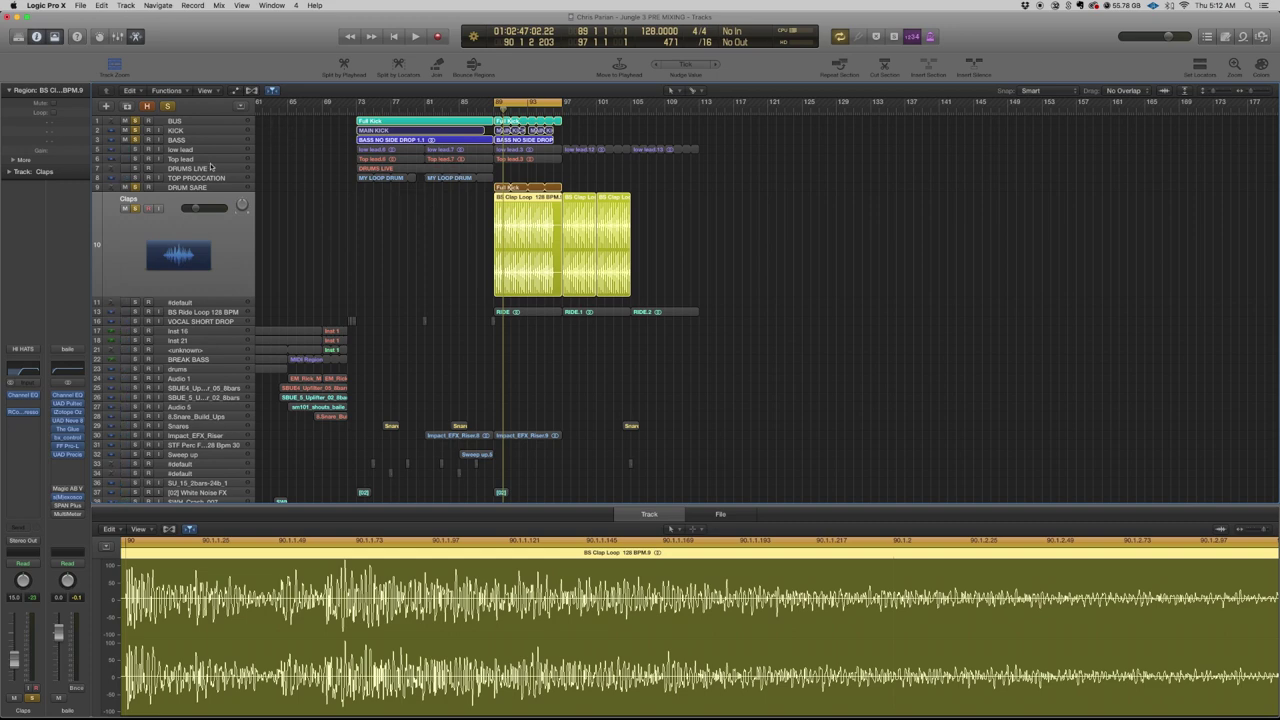
pyautogui.rightClick(23, 412)
pyautogui.click(25, 400)
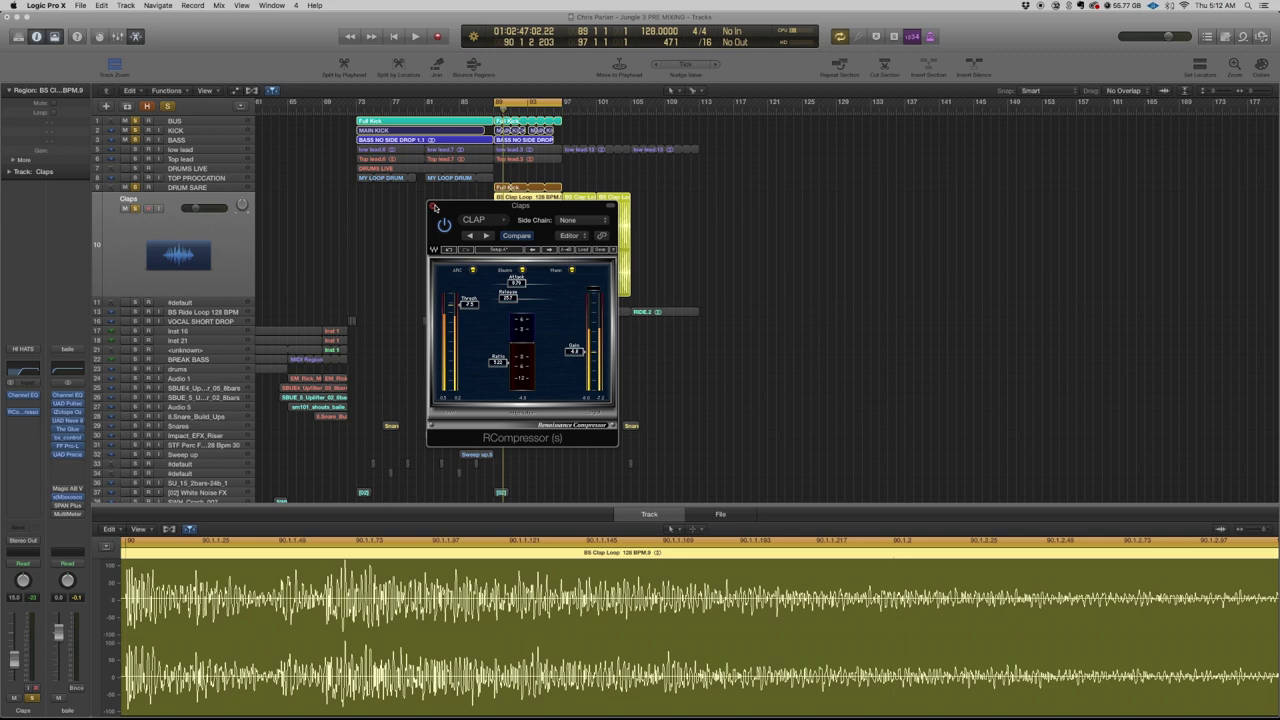
# - Recheck the RCompressor on the Claps track and close the plug-in window
pyautogui.click(434, 207)
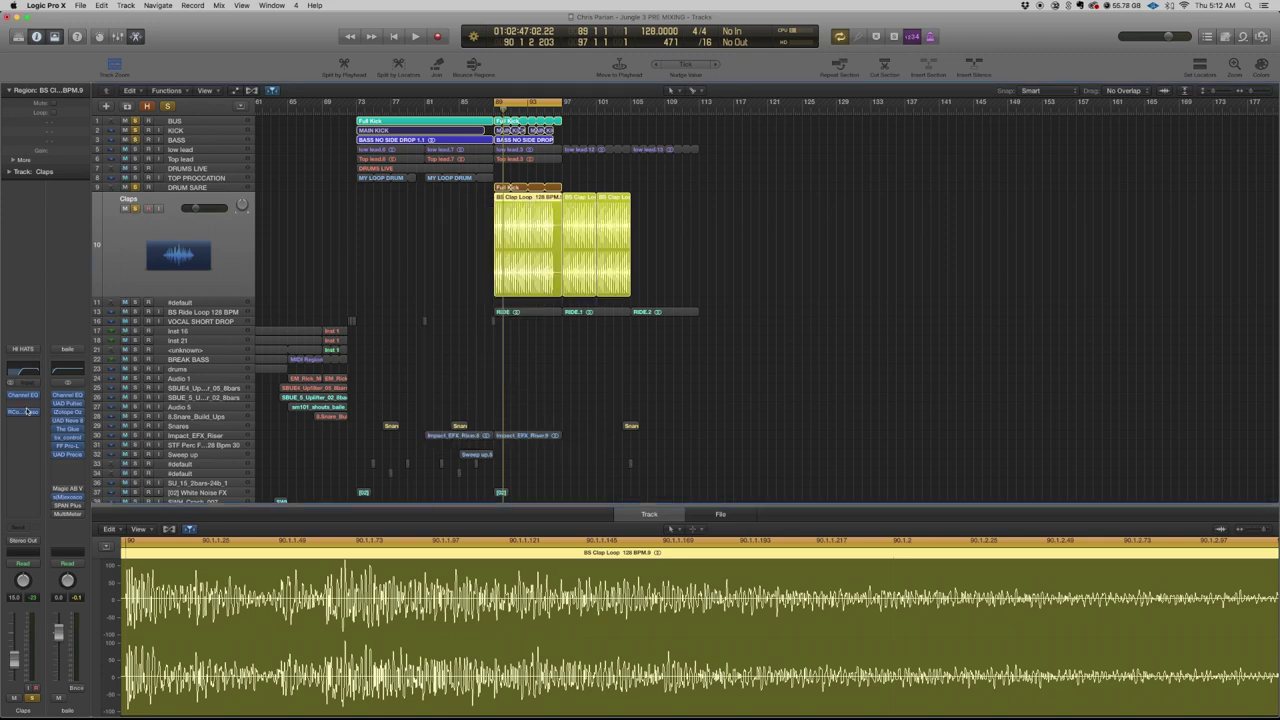
pyautogui.click(24, 412)
pyautogui.click(433, 207)
# - Unsolo BASS, KICK, BUS, DRUM SARE and Claps, and play the closing section with all tracks
pyautogui.click(135, 140)
pyautogui.click(135, 130)
pyautogui.click(135, 121)
pyautogui.click(135, 187)
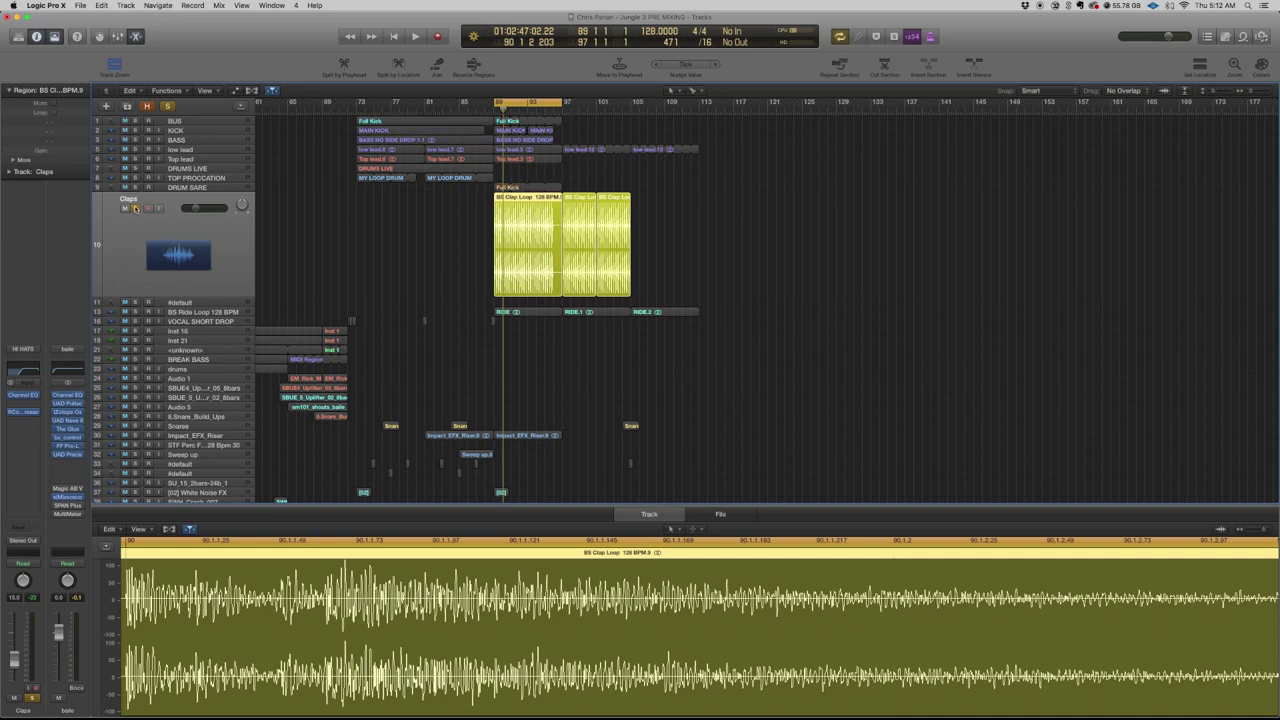
pyautogui.click(135, 208)
pyautogui.press('space')
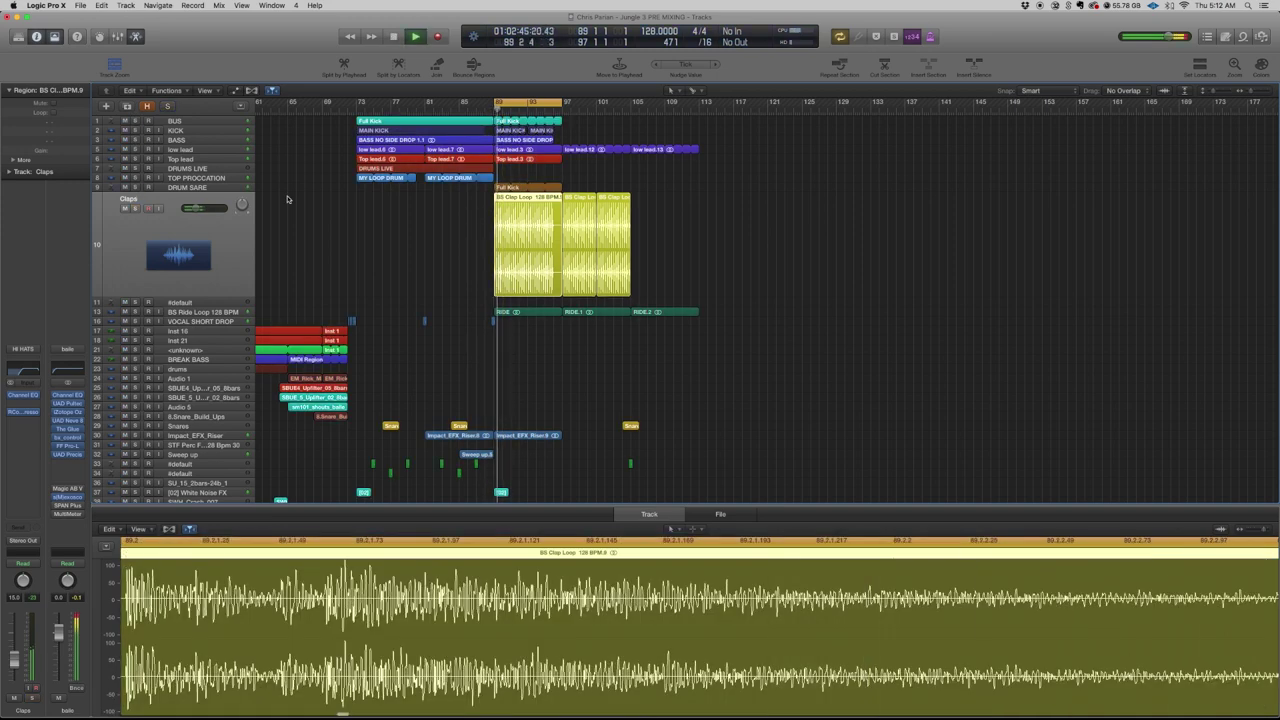
# - Select the BS Ride Loop 128 BPM track, play it soloed, and examine its Channel EQ curve before closing the EQ
pyautogui.click(192, 311)
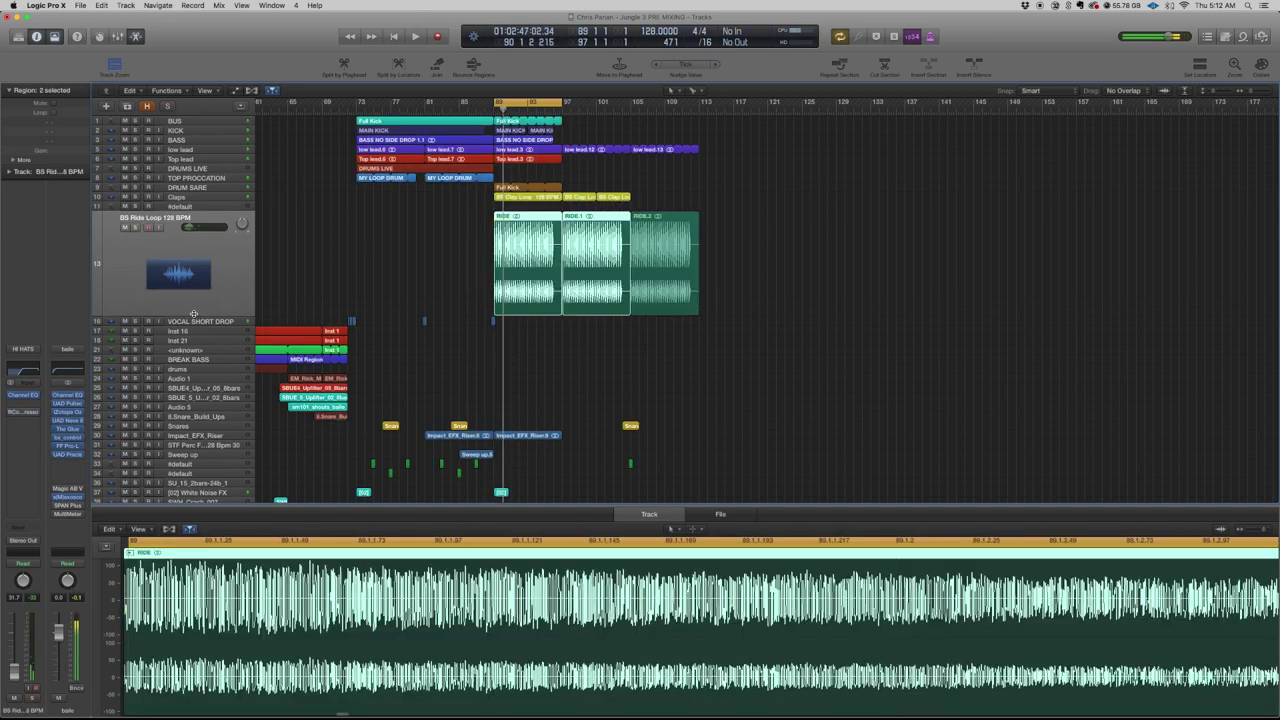
pyautogui.click(136, 229)
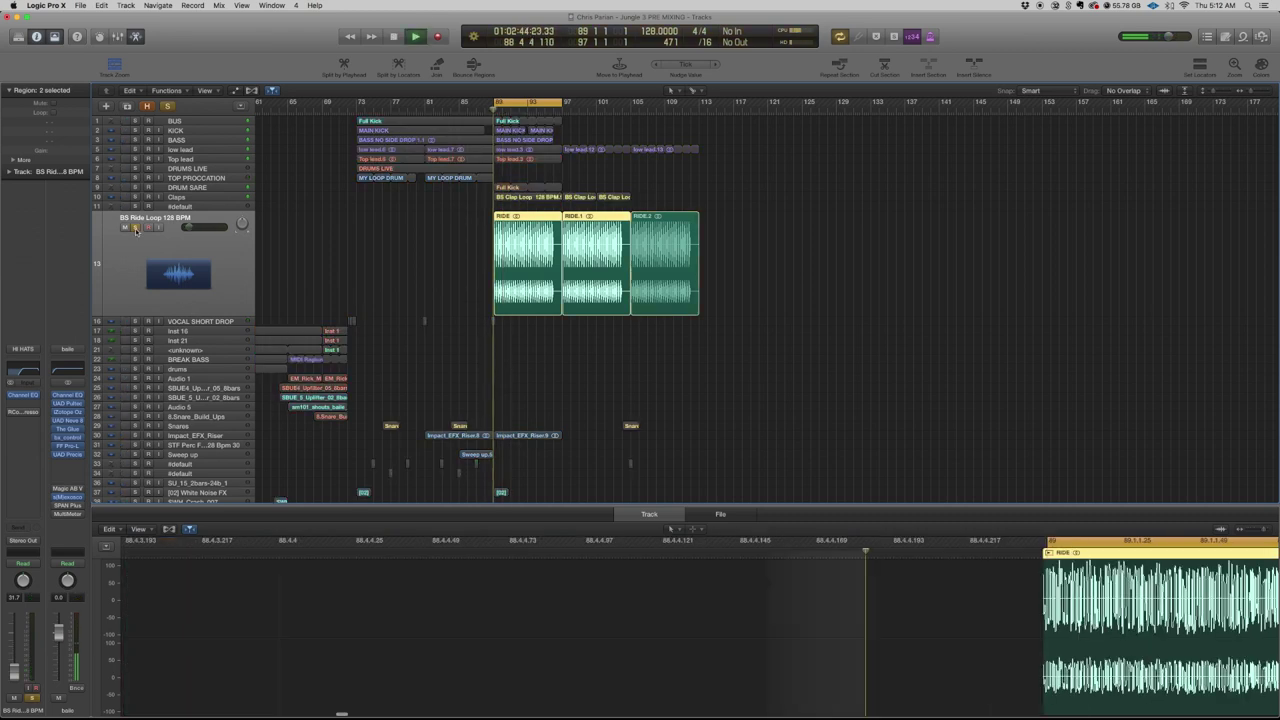
pyautogui.click(22, 396)
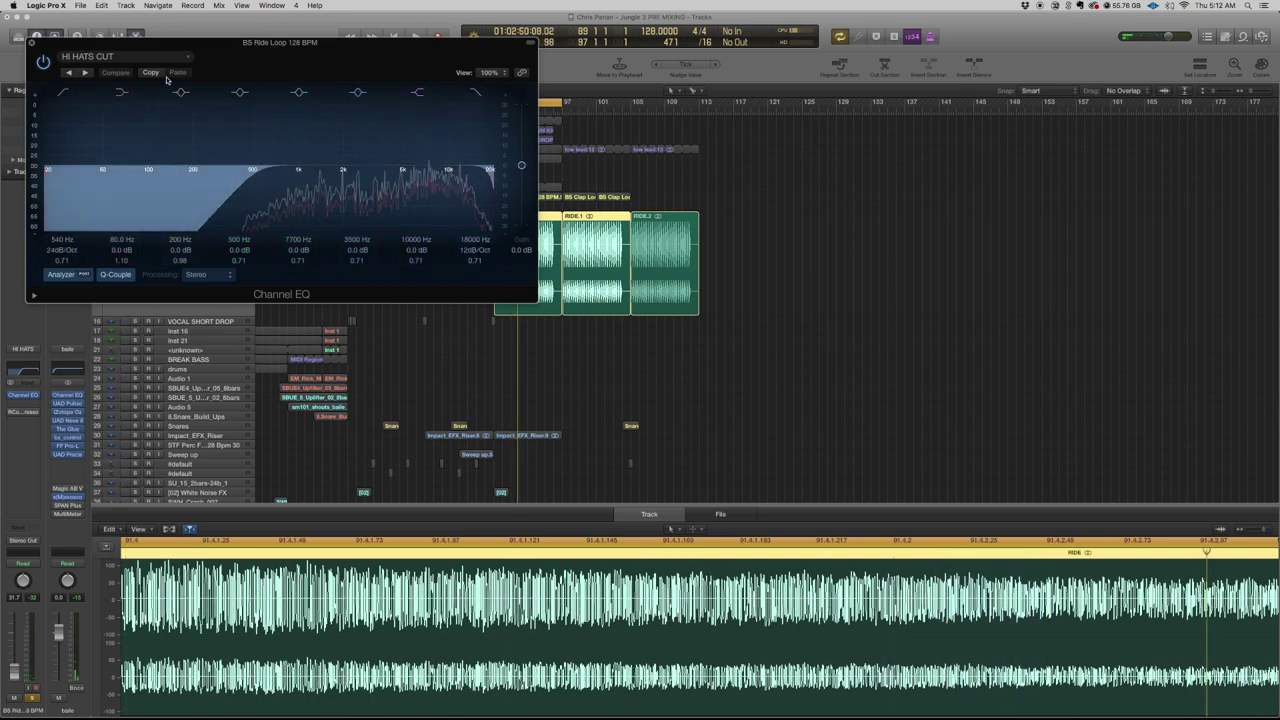
pyautogui.click(32, 43)
pyautogui.click(36, 37)
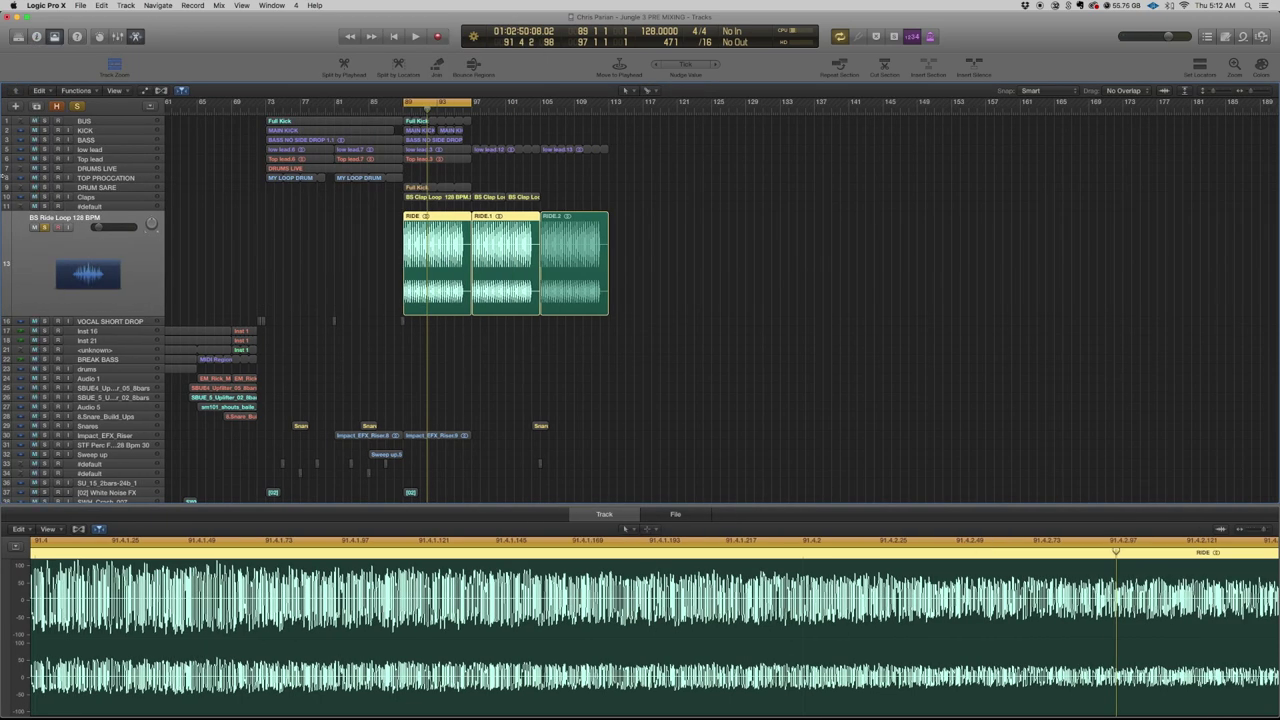
pyautogui.click(17, 38)
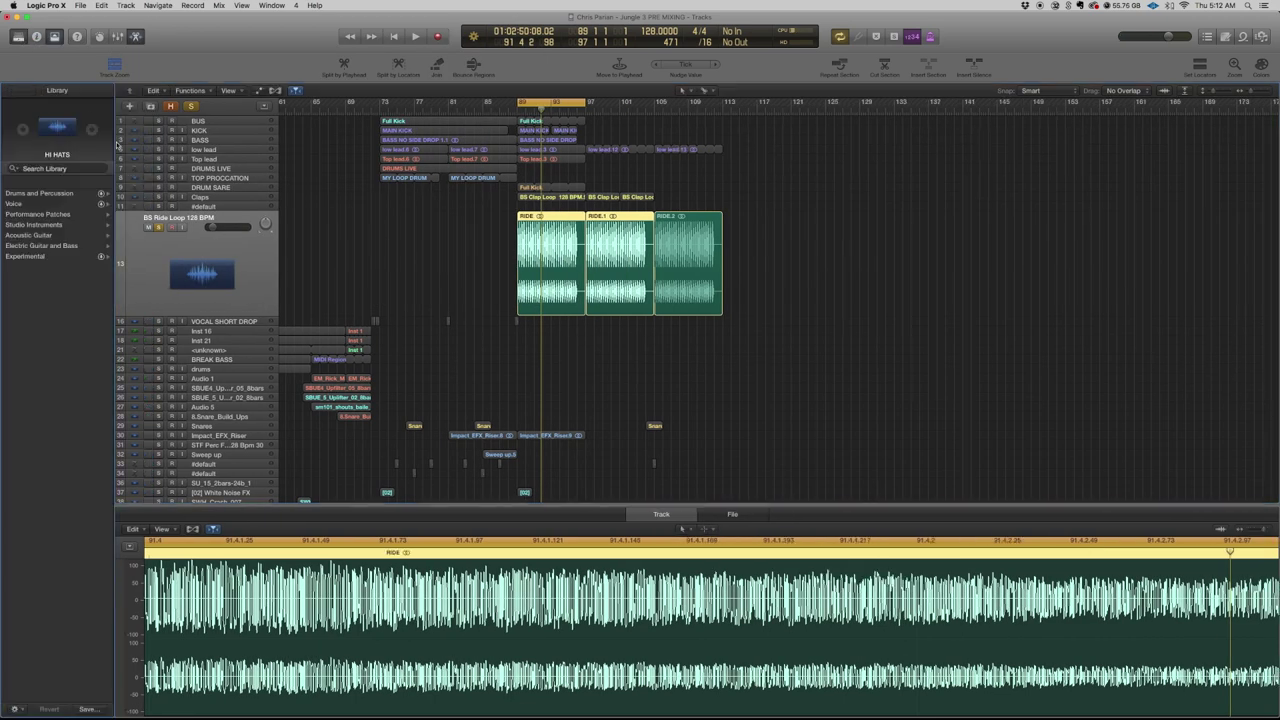
pyautogui.click(17, 38)
pyautogui.click(36, 37)
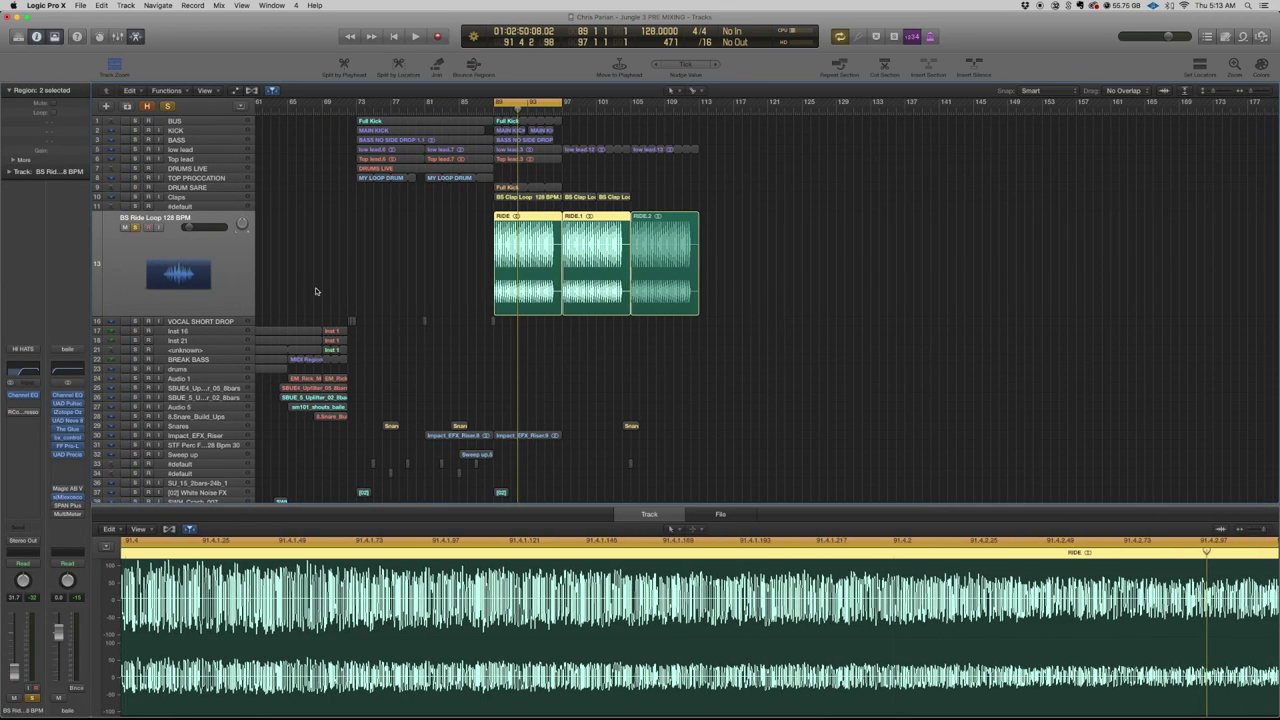
# - Deselect the RIDE regions, unsolo the BS Ride Loop 128 BPM track and switch off cycle playback
pyautogui.click(386, 285)
pyautogui.hscroll(3, 465, 124)
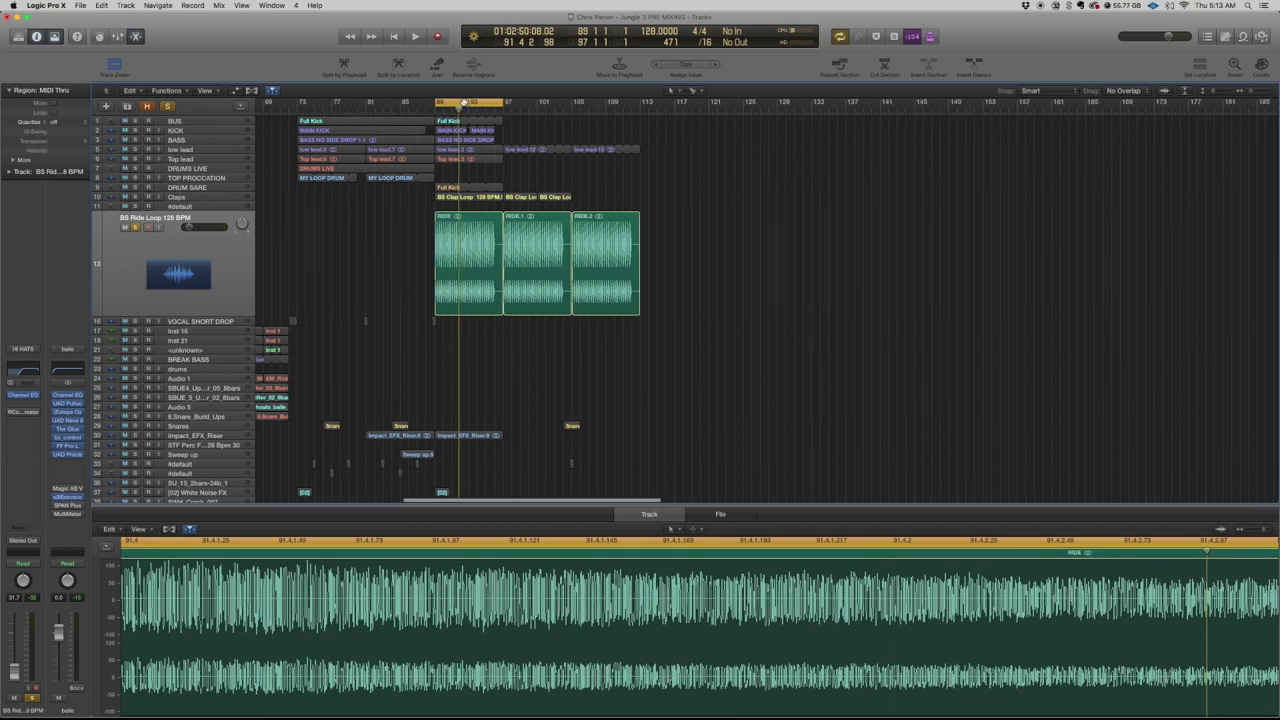
pyautogui.click(140, 228)
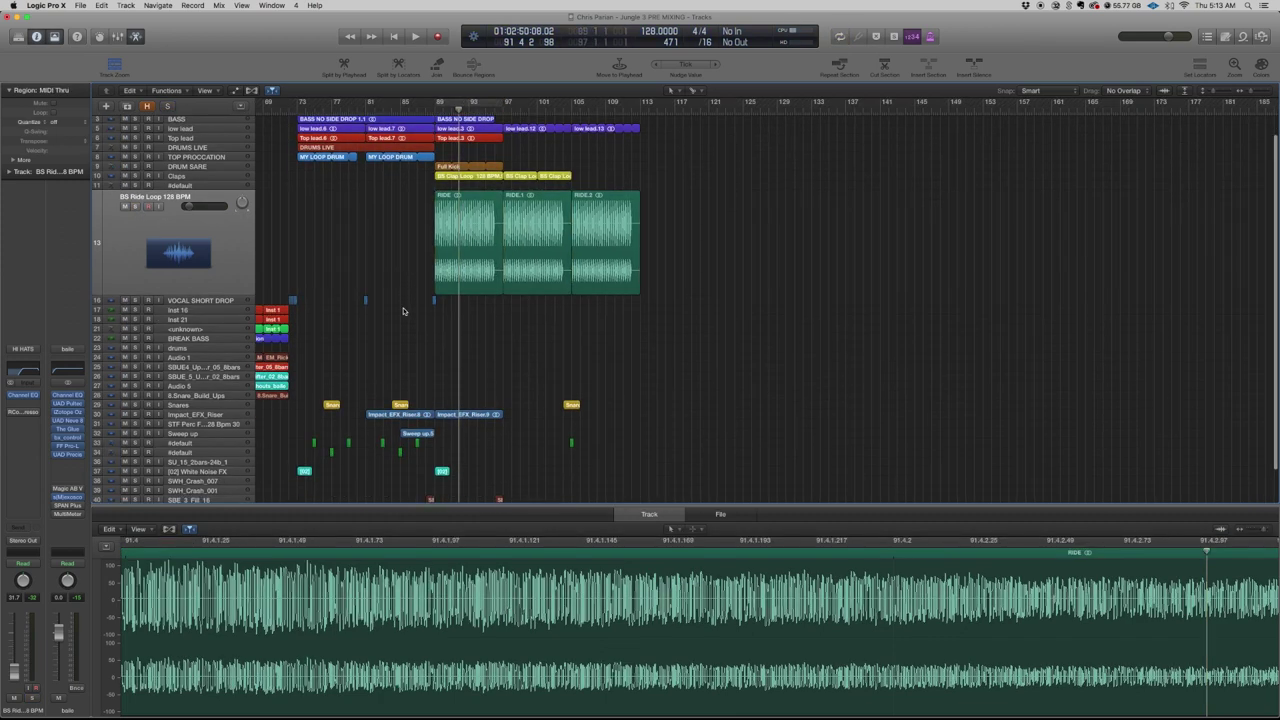
# - Examine the full song arrangement across all tracks, from the intro through both drops to the closing section
pyautogui.scroll(-3, 403, 311)
pyautogui.hscroll(1, 403, 311)
pyautogui.scroll(2, 403, 318)
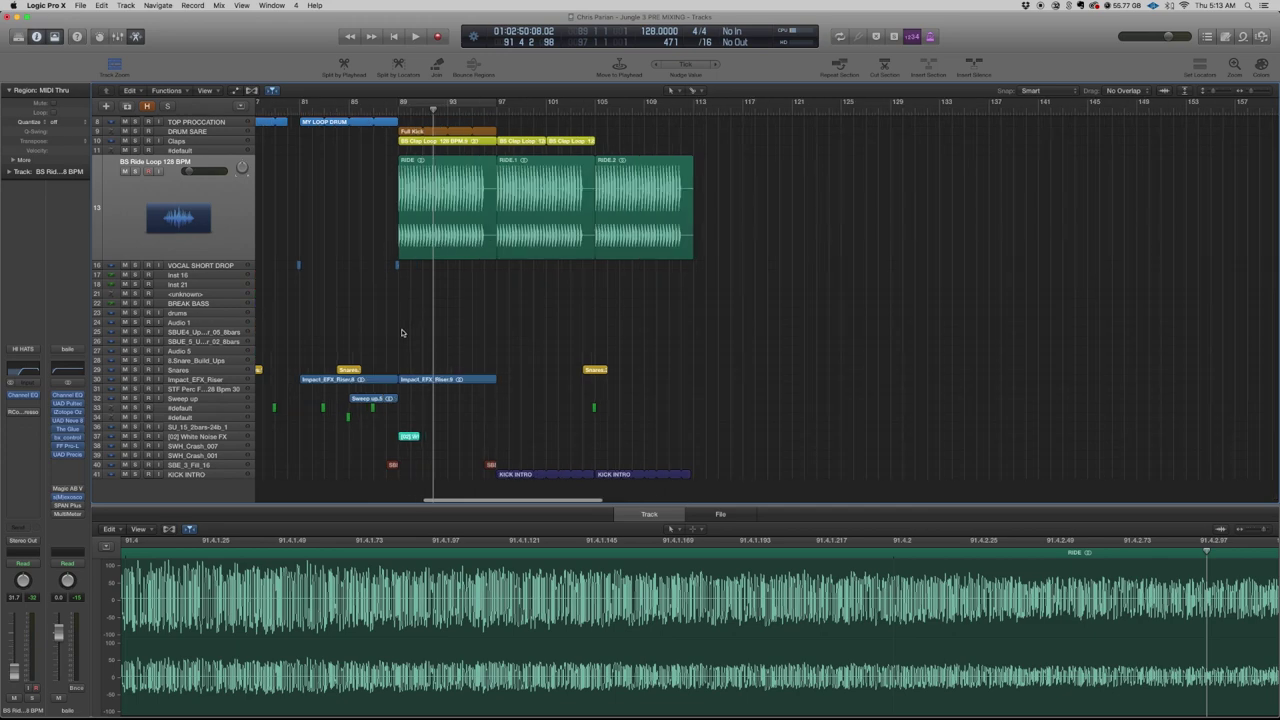
pyautogui.scroll(3, 404, 330)
pyautogui.scroll(-4, 406, 331)
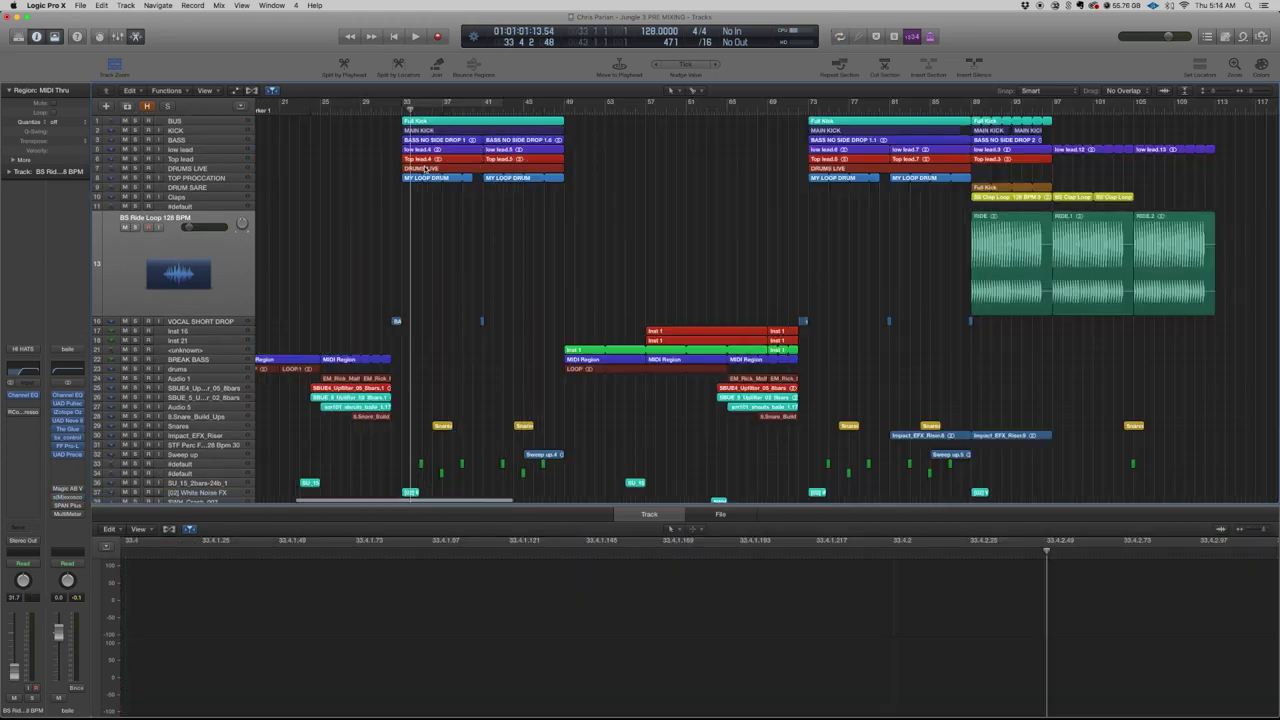
pyautogui.hscroll(-1, 424, 169)
pyautogui.scroll(-3, 424, 169)
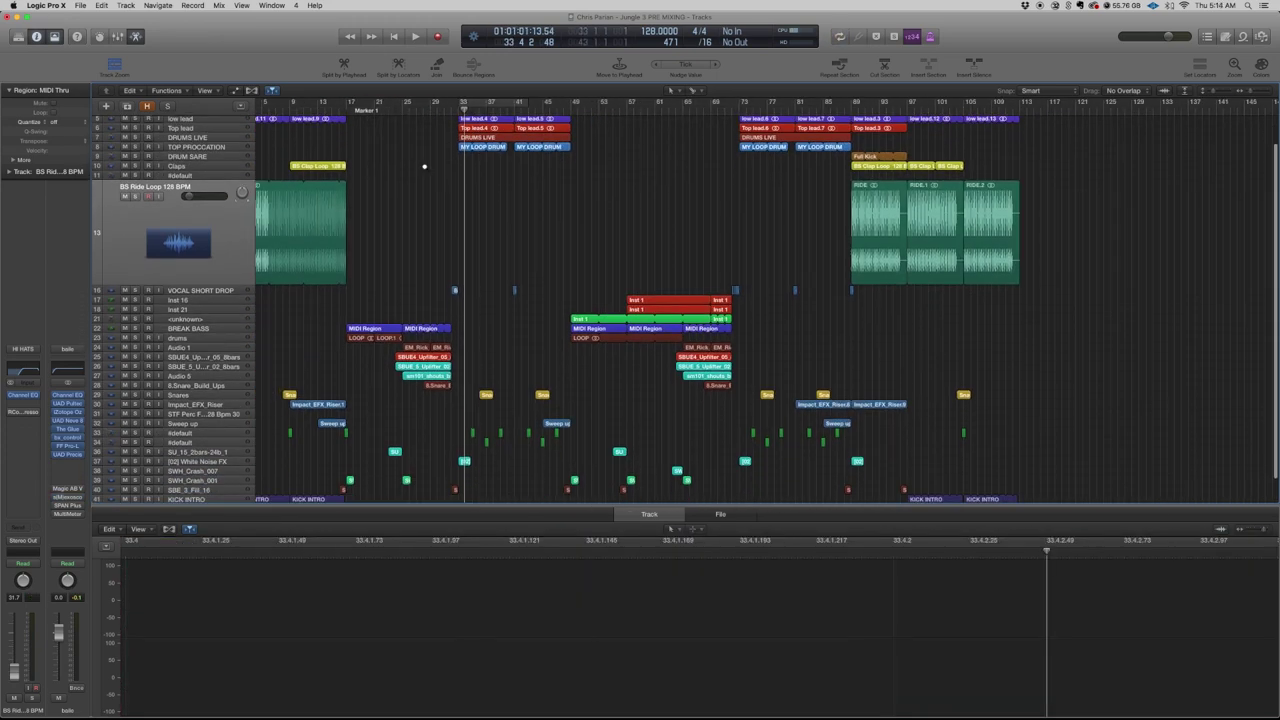
pyautogui.scroll(-3, 424, 167)
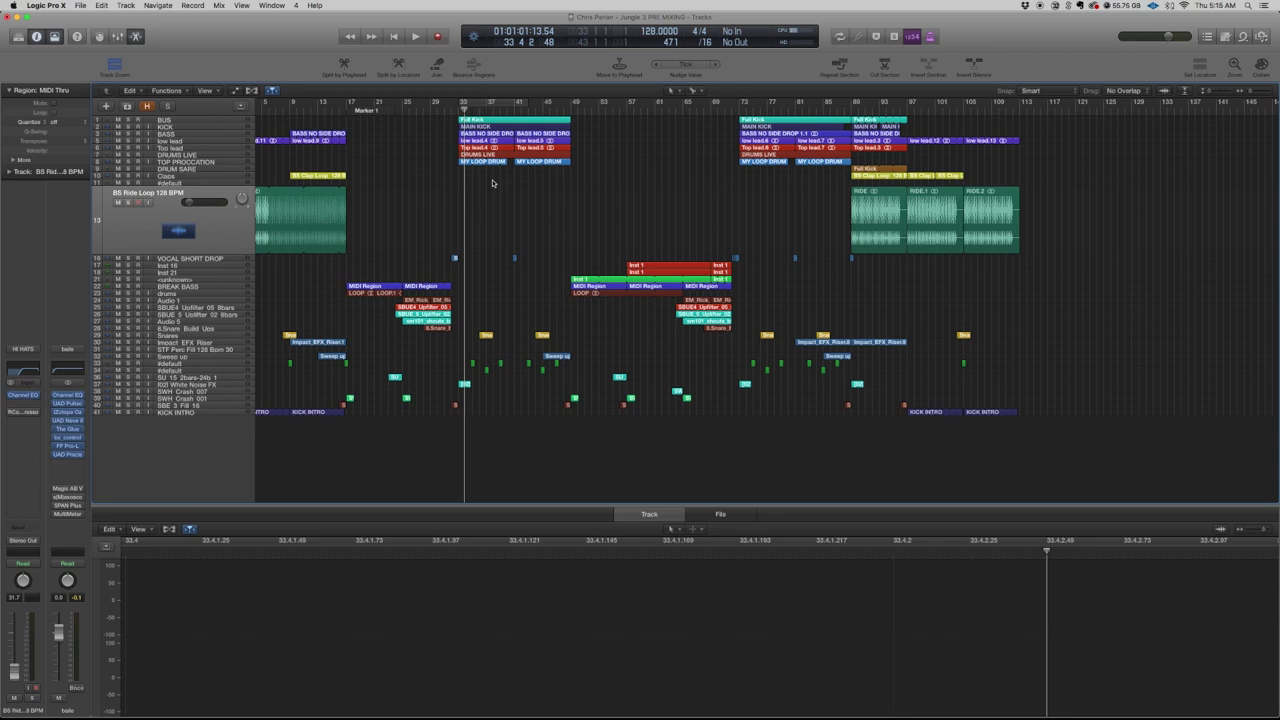
pyautogui.scroll(-5, 492, 183)
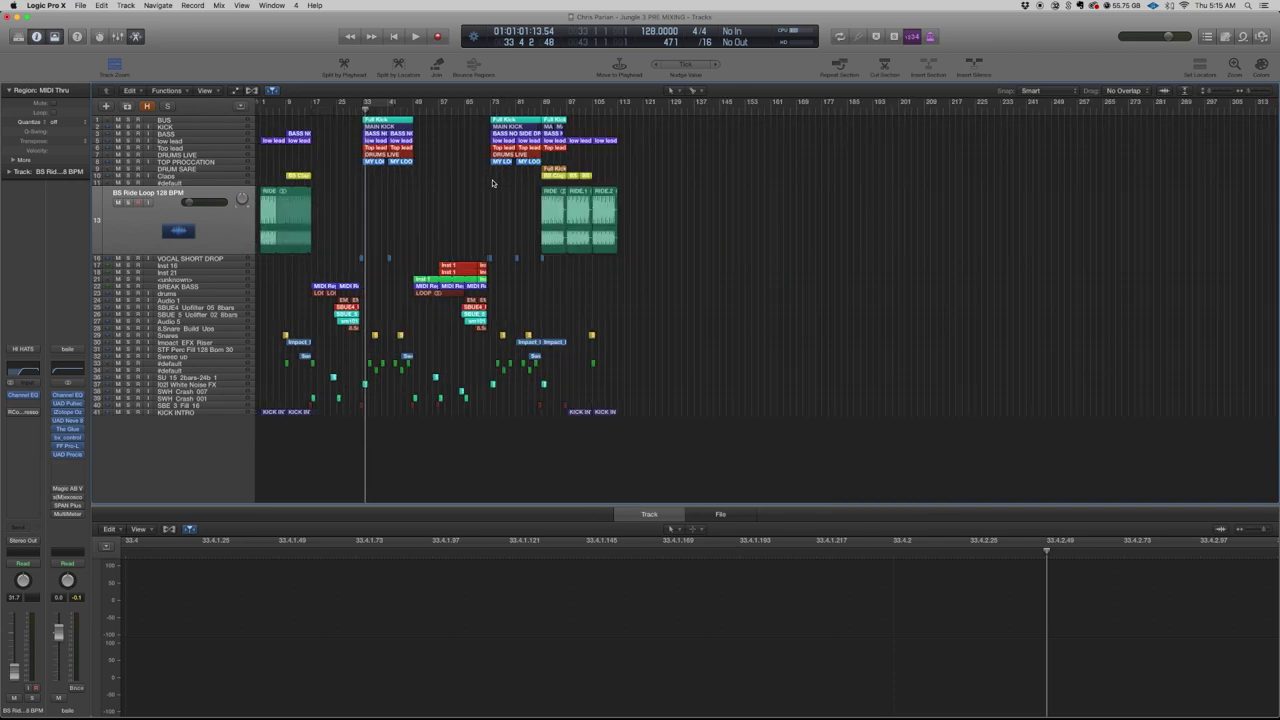